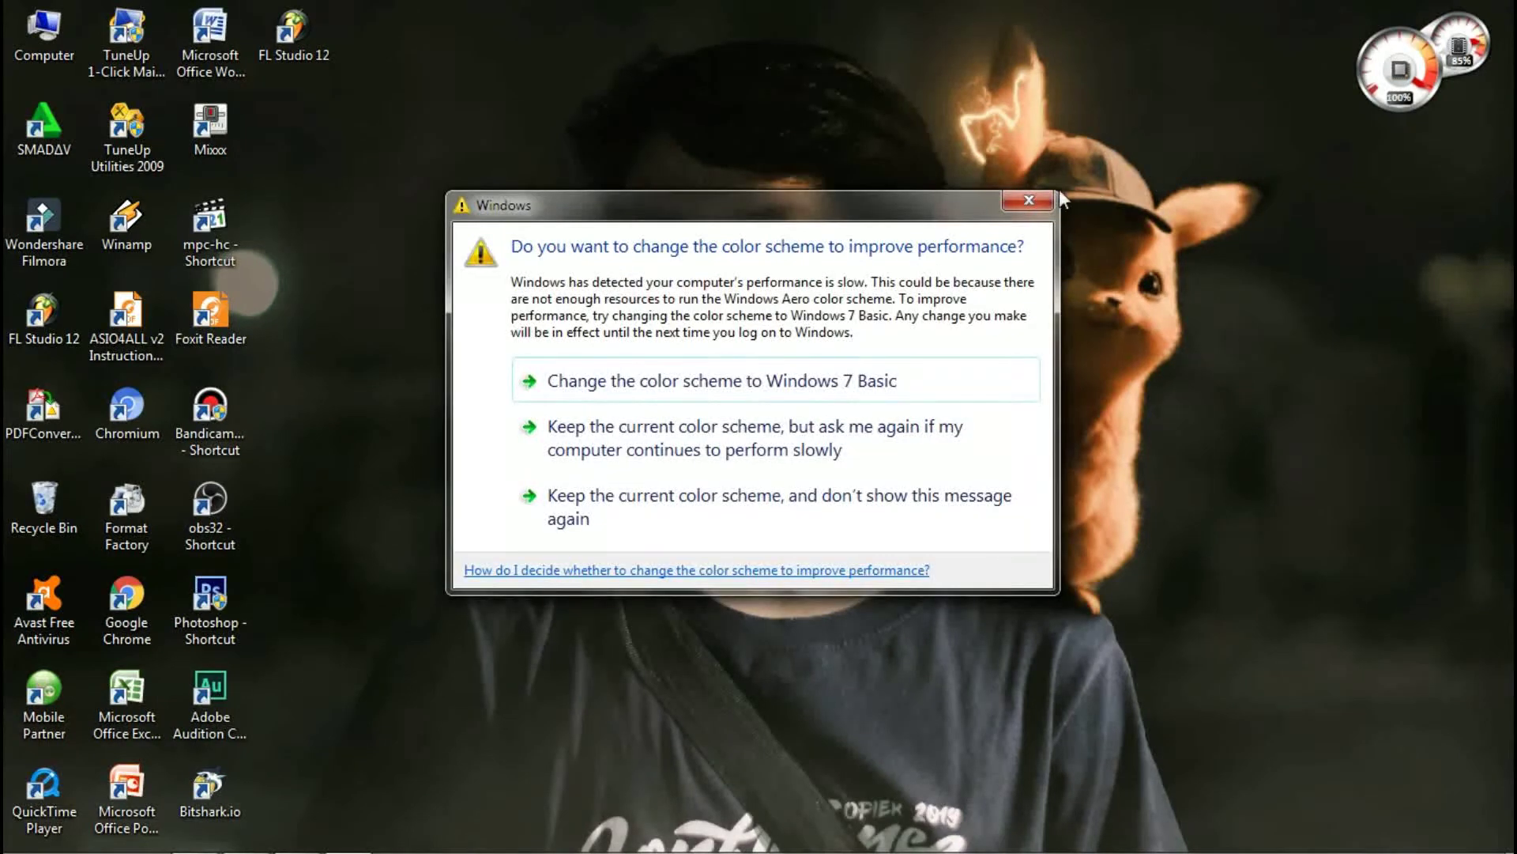
# - Keep the current Windows color scheme and stop the performance message from showing again
pyautogui.click(1028, 200)
pyautogui.moveTo(873, 2)
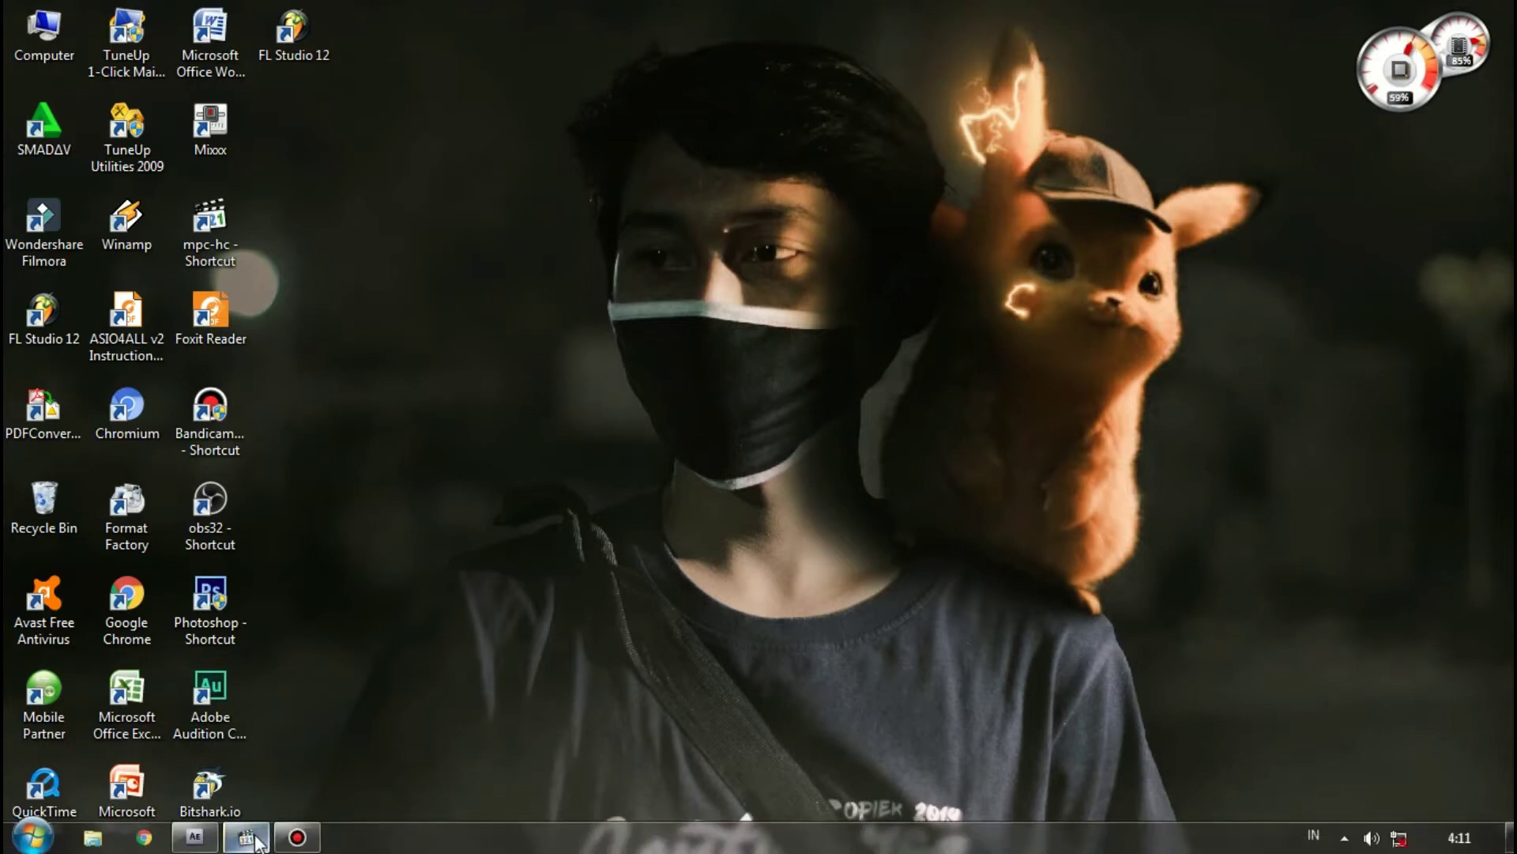
pyautogui.moveTo(245, 837)
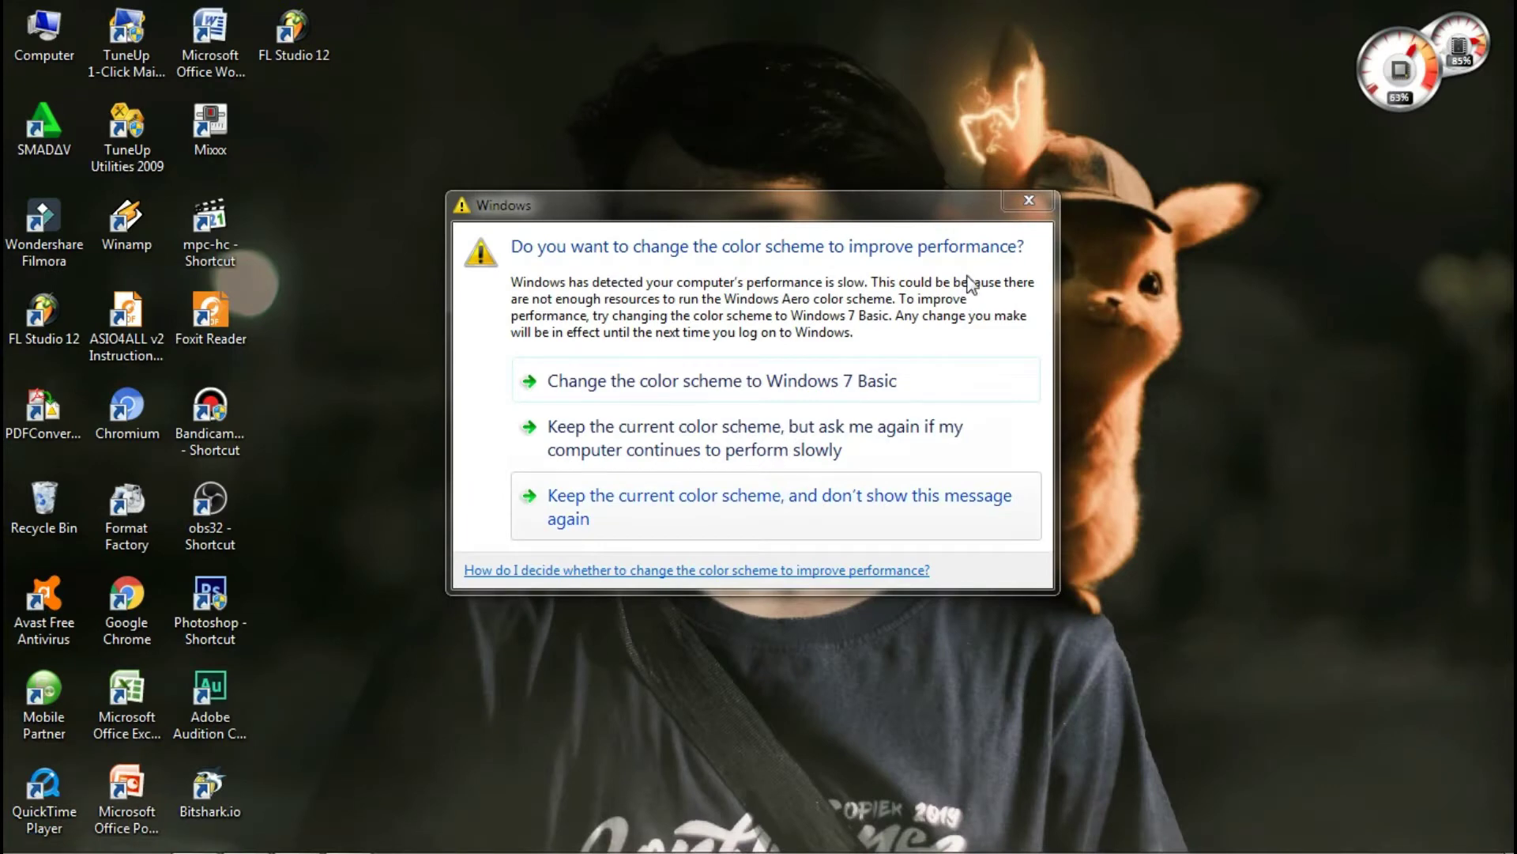
pyautogui.click(656, 505)
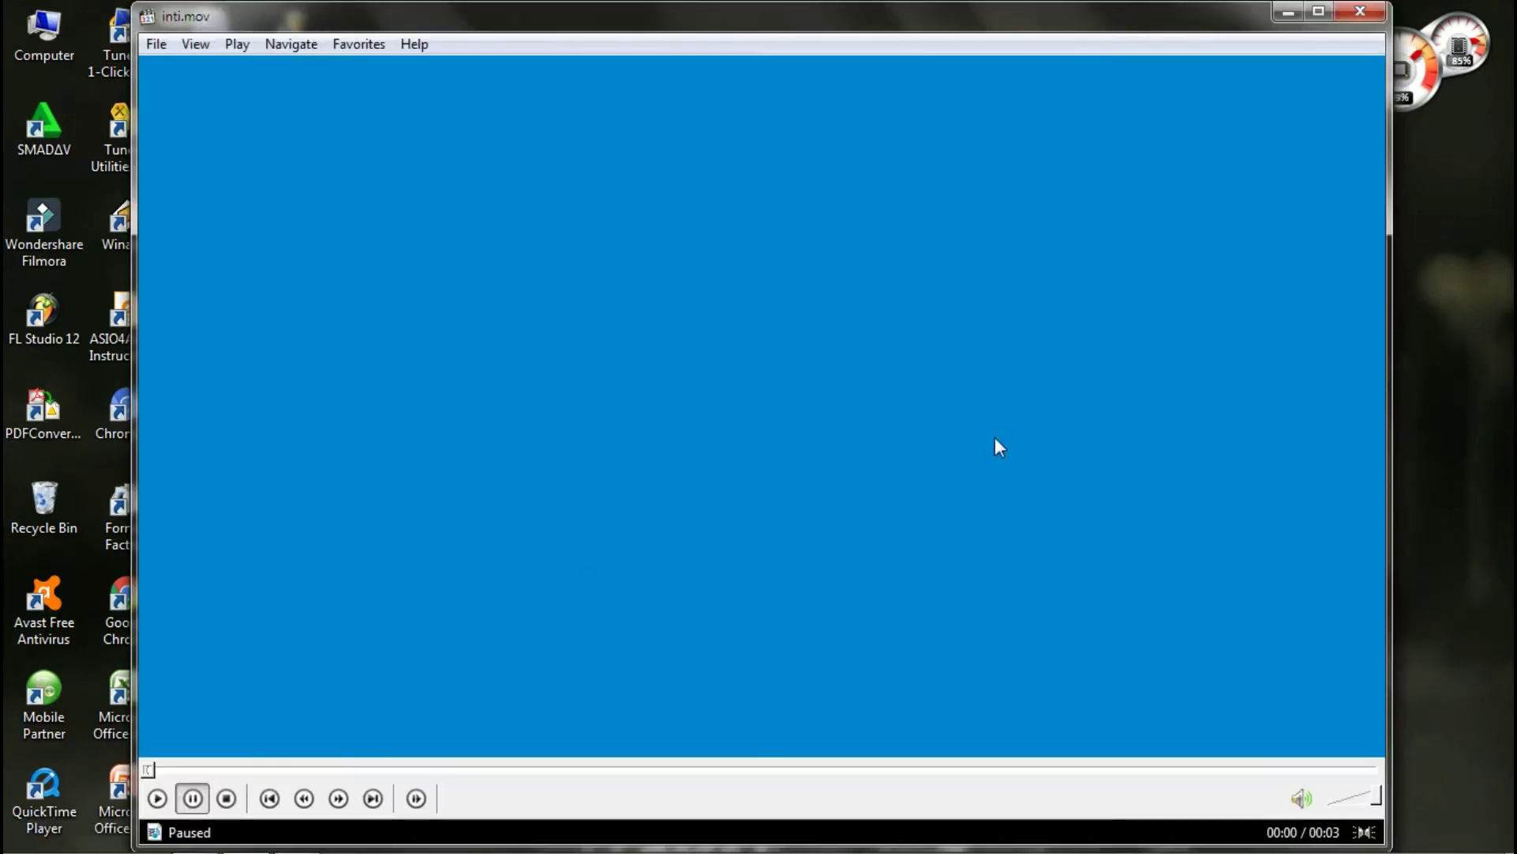
# - Play the inti.mov video to preview the title animation, pause it and close the player
pyautogui.click(157, 798)
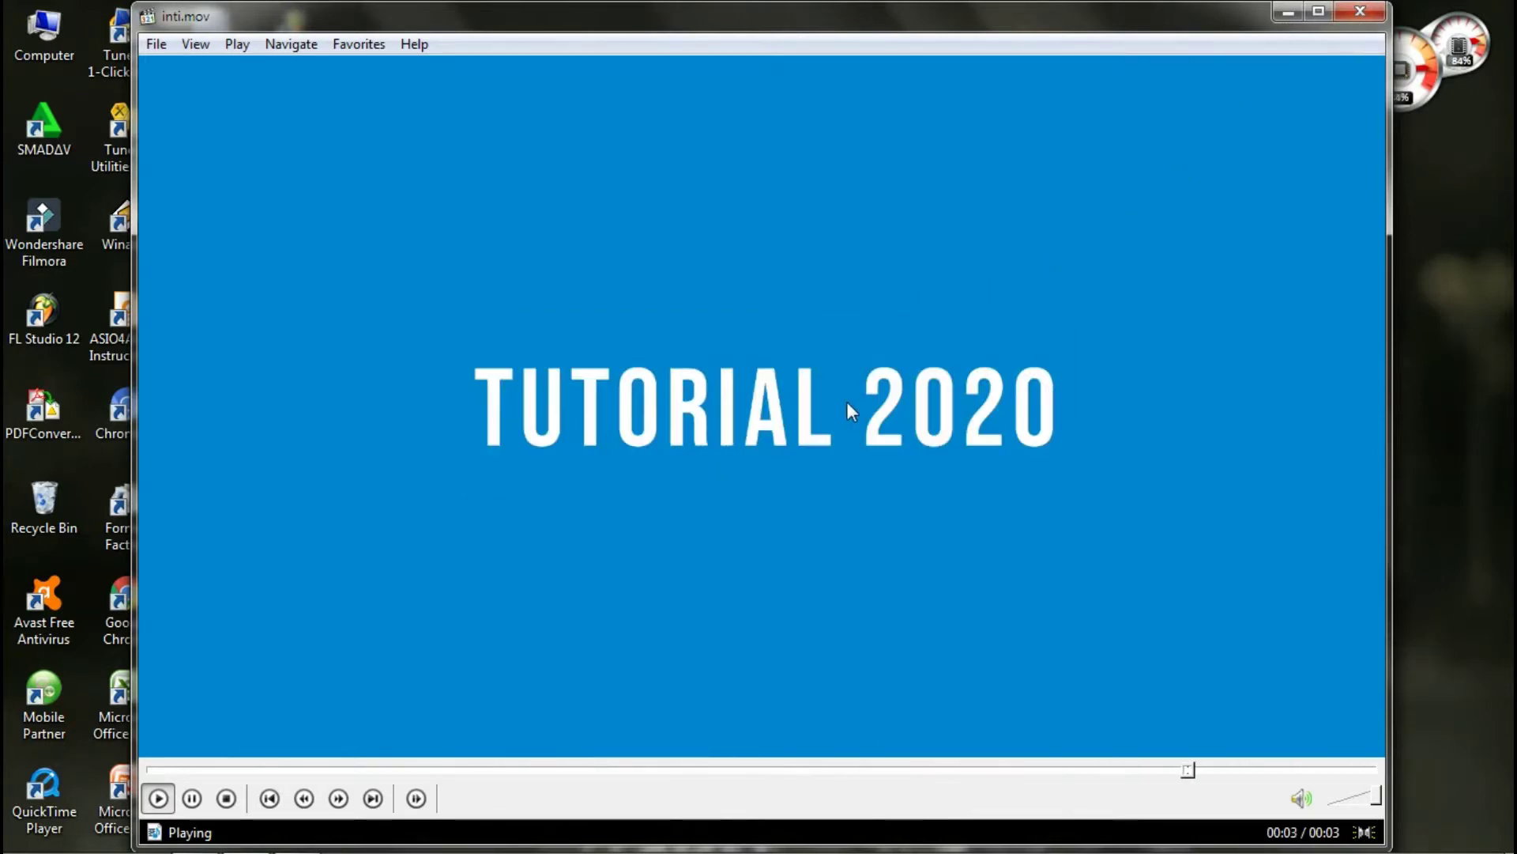
pyautogui.press('space')
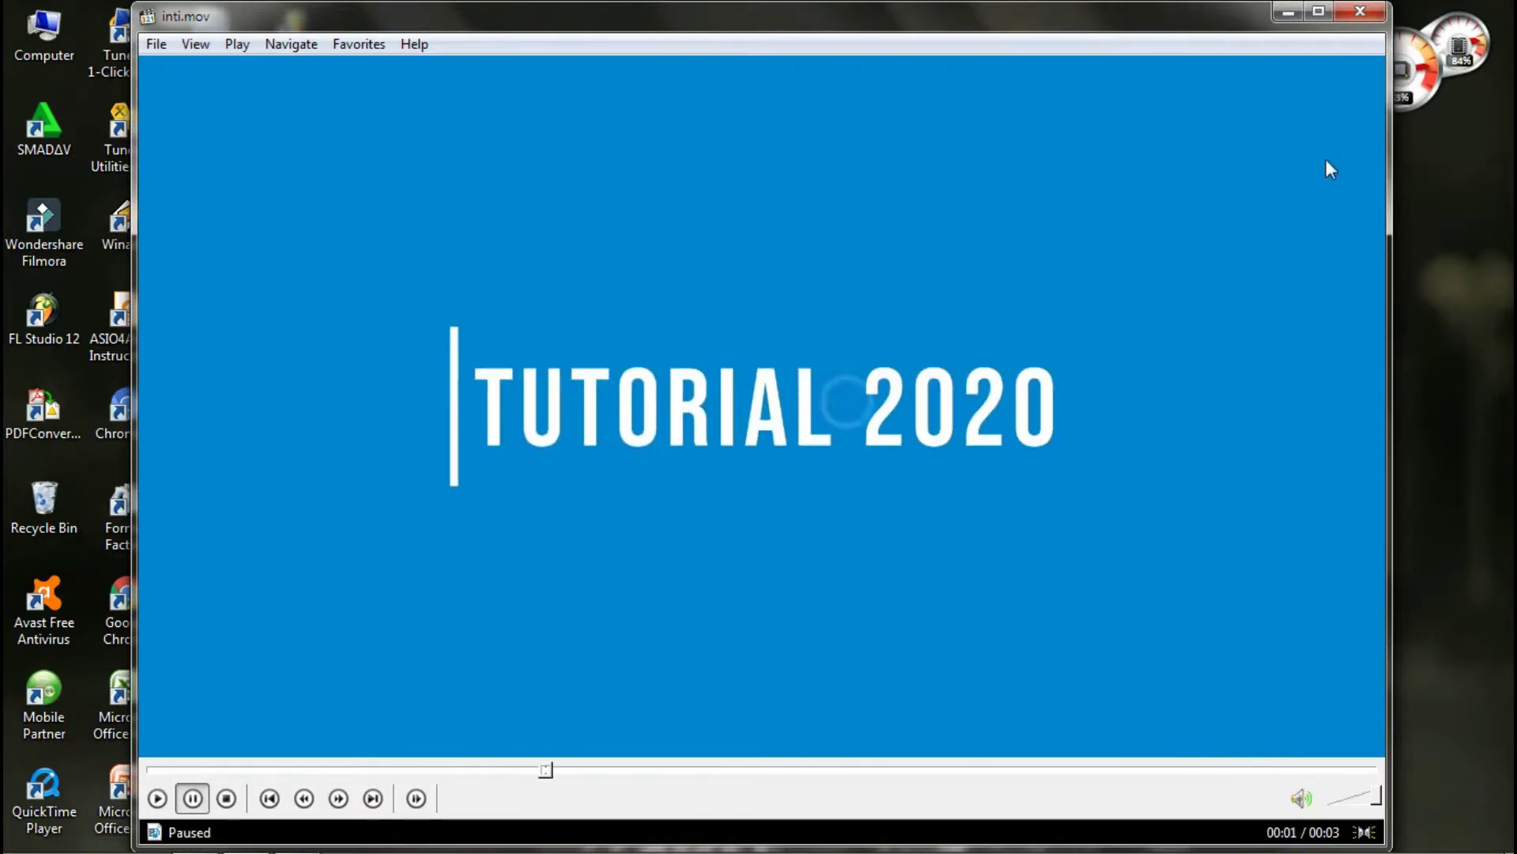
pyautogui.click(1361, 12)
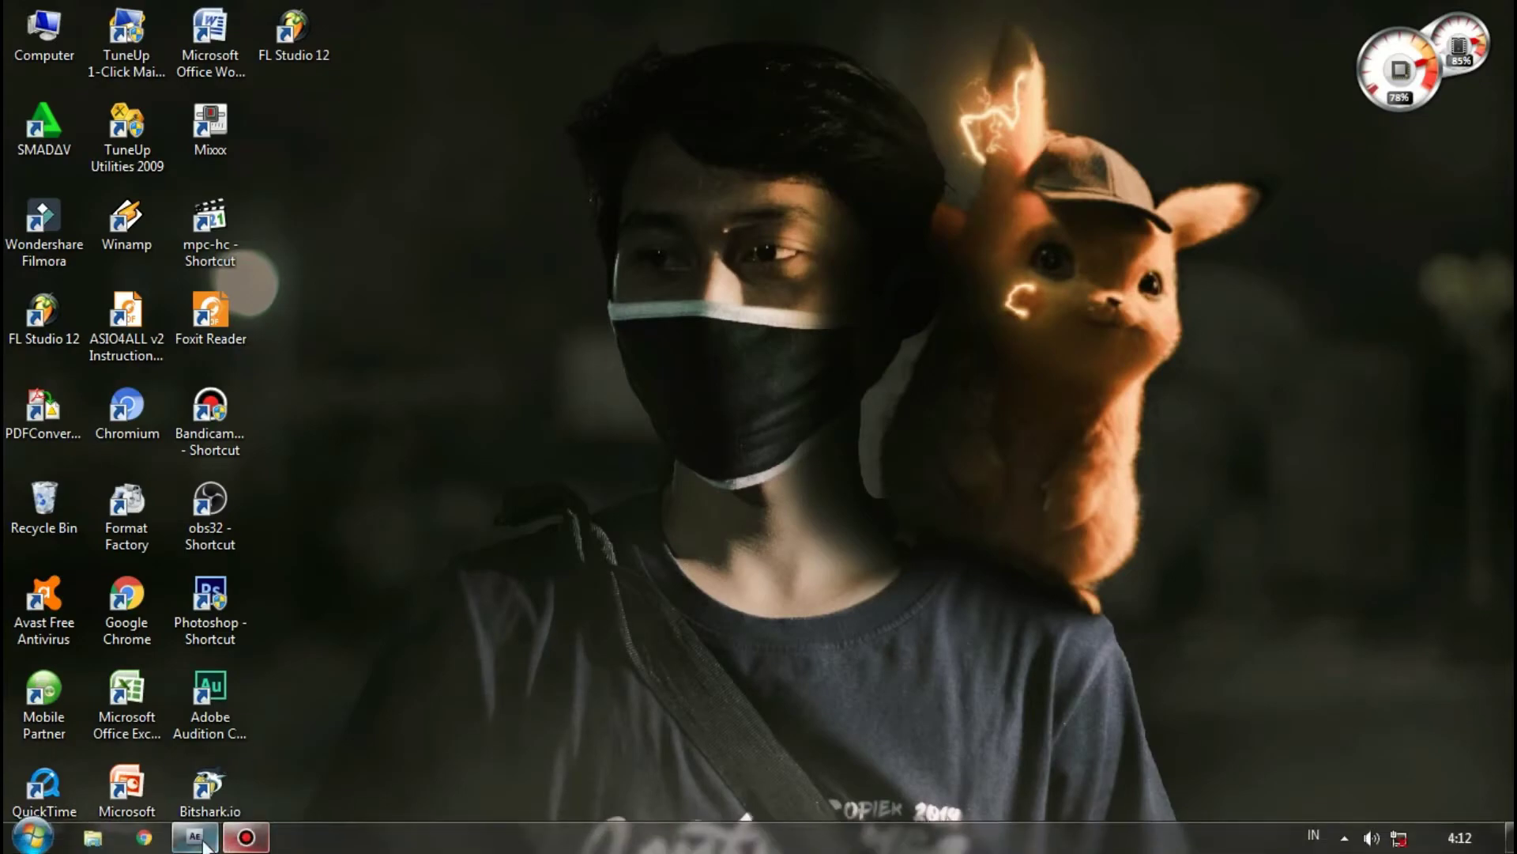
# - Switch to After Effects and close the Paragraph panel beside the timeline
pyautogui.click(195, 838)
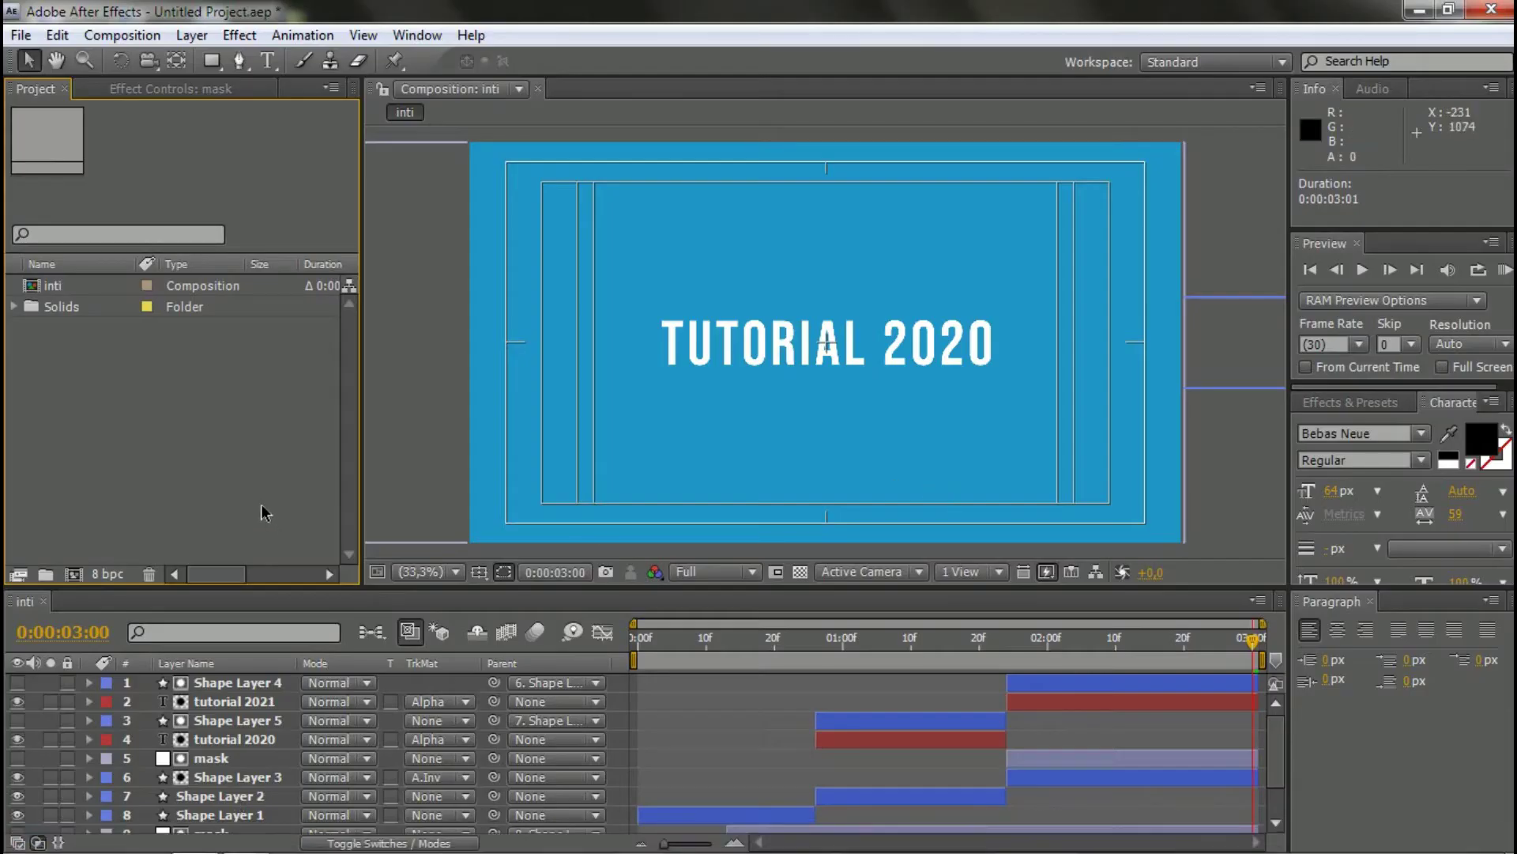
pyautogui.click(750, 711)
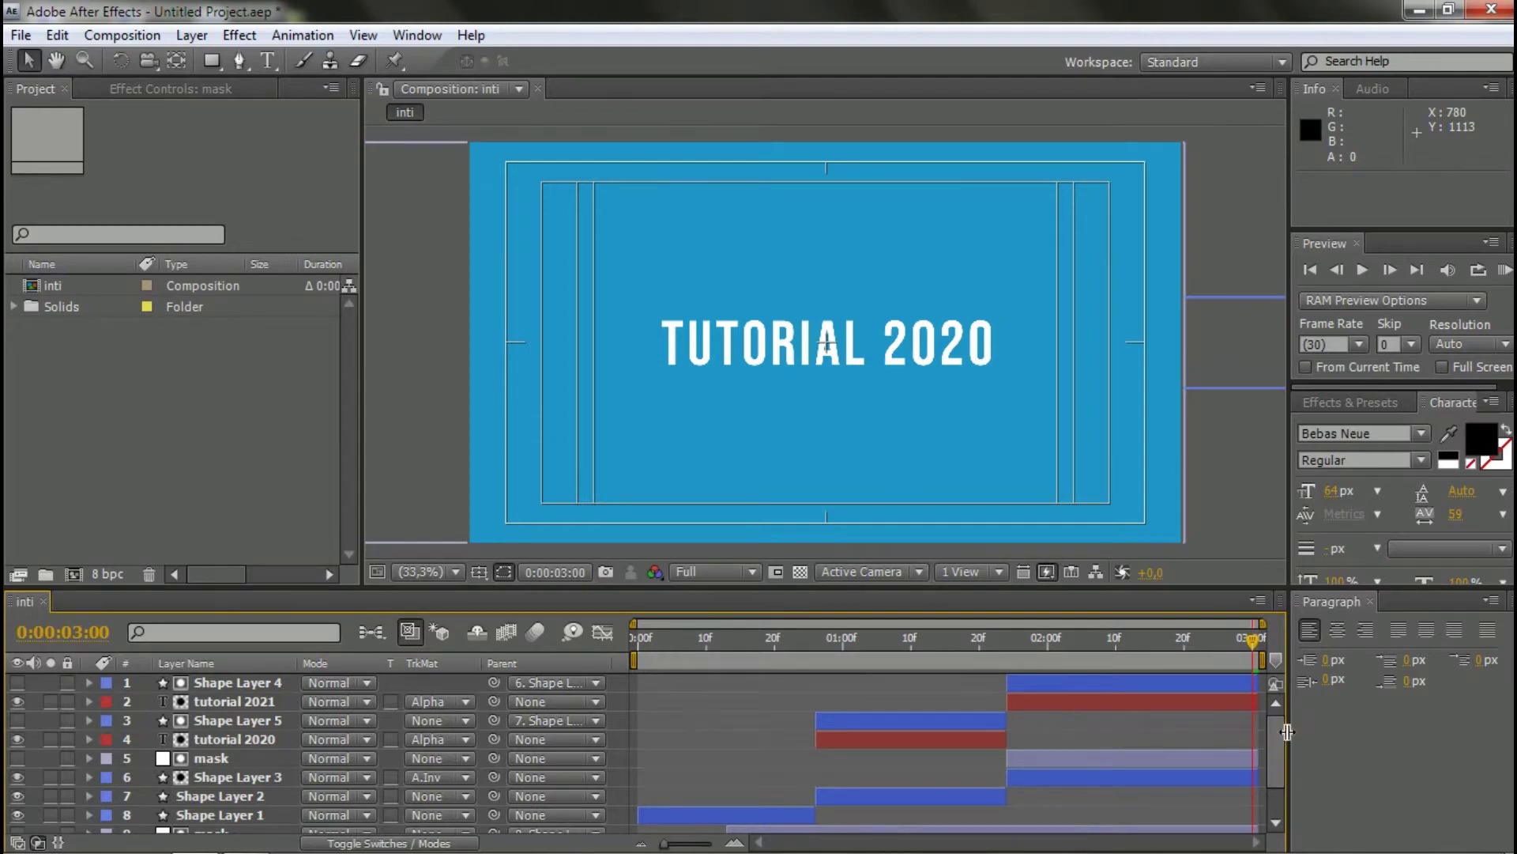
pyautogui.click(1371, 601)
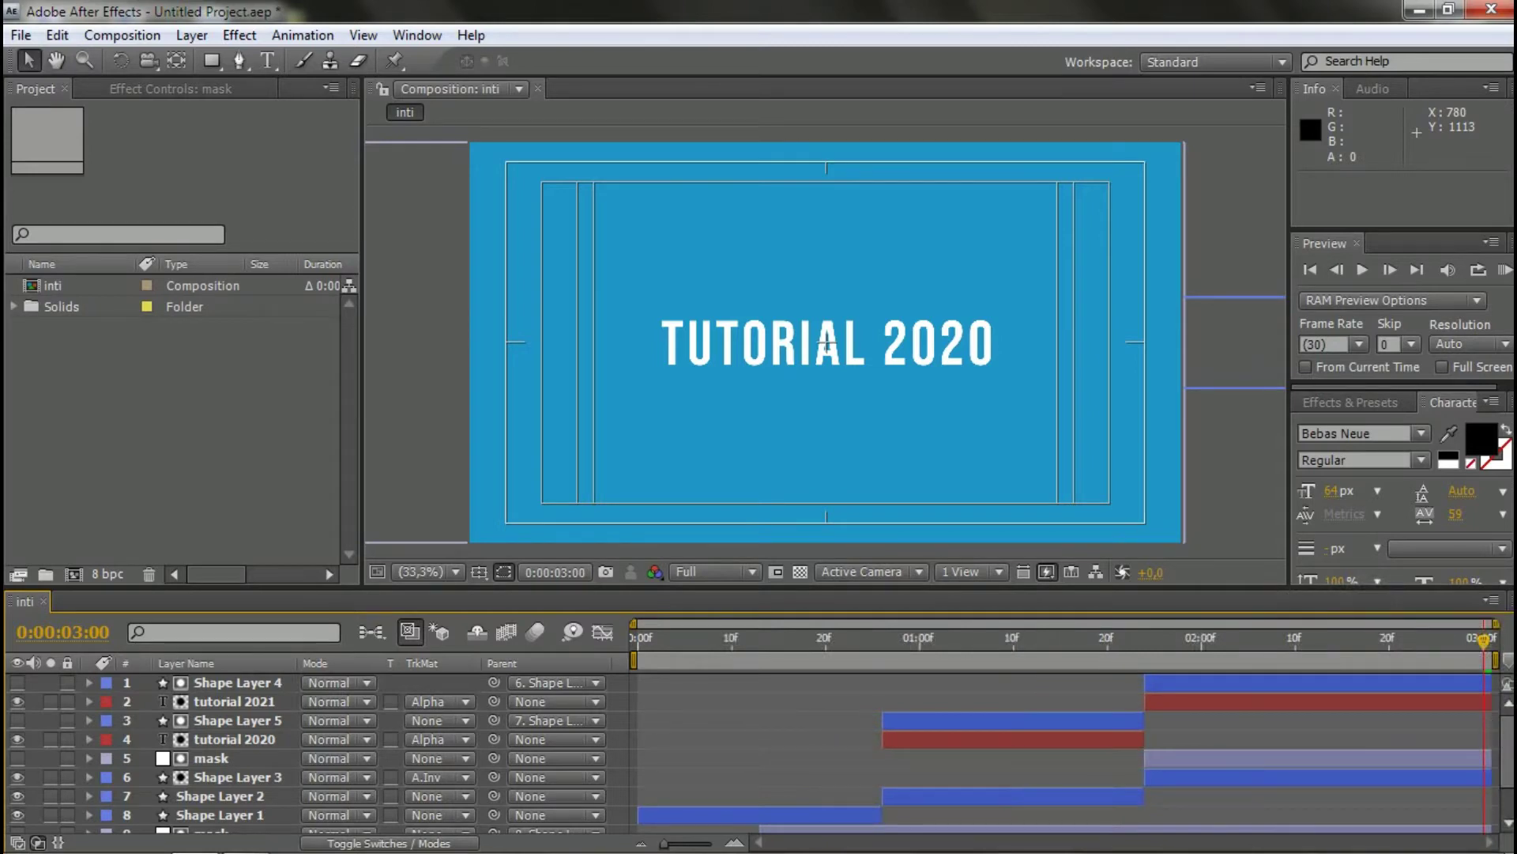
# - Examine the inti composition's layer stack with all keyframed properties revealed in an enlarged timeline
pyautogui.scroll(-3, 1512, 786)
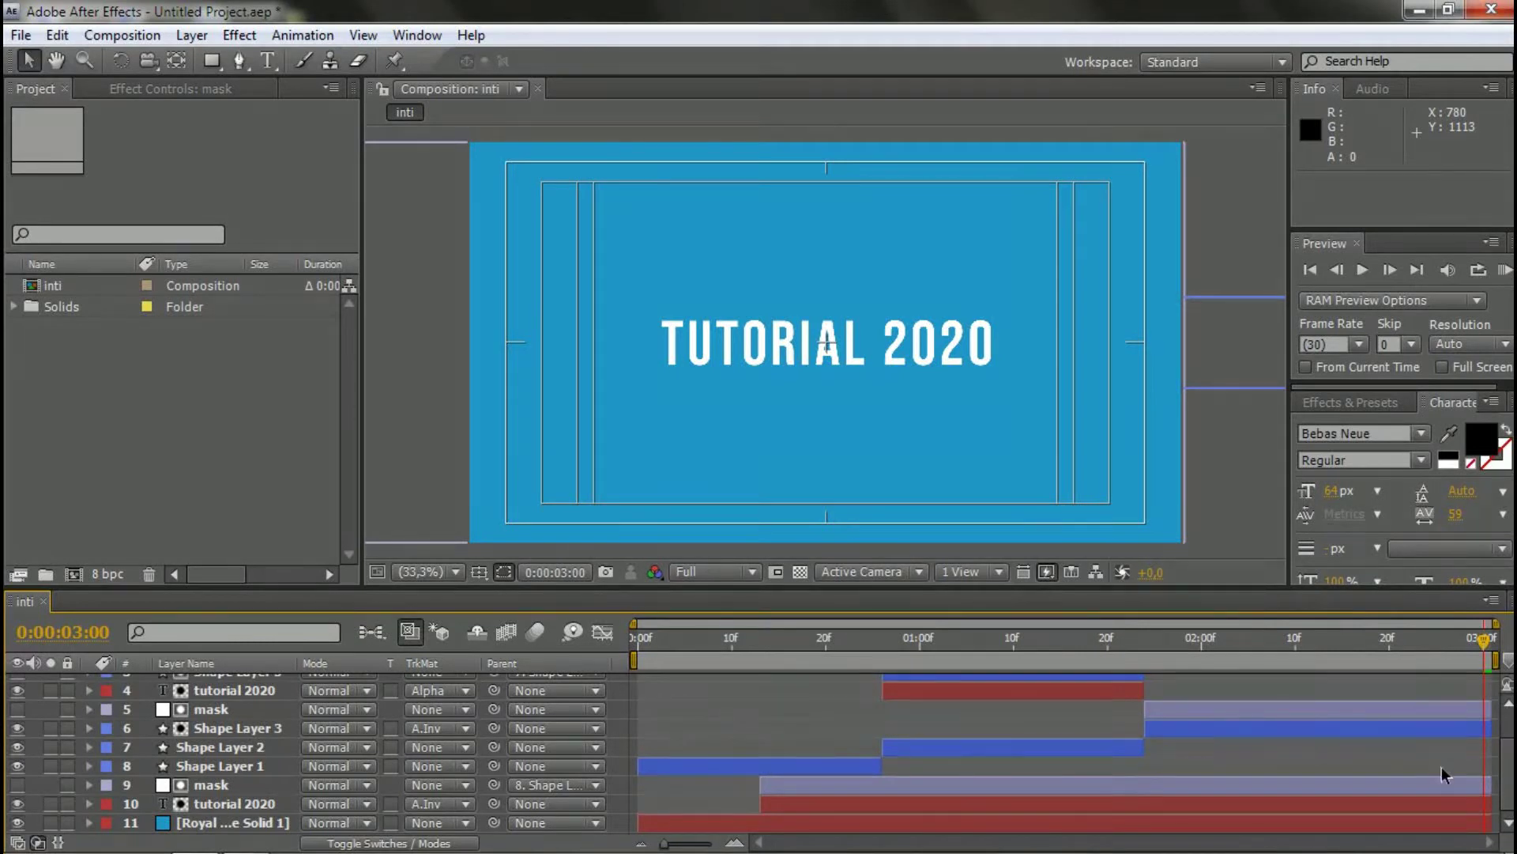
pyautogui.scroll(3, 1509, 782)
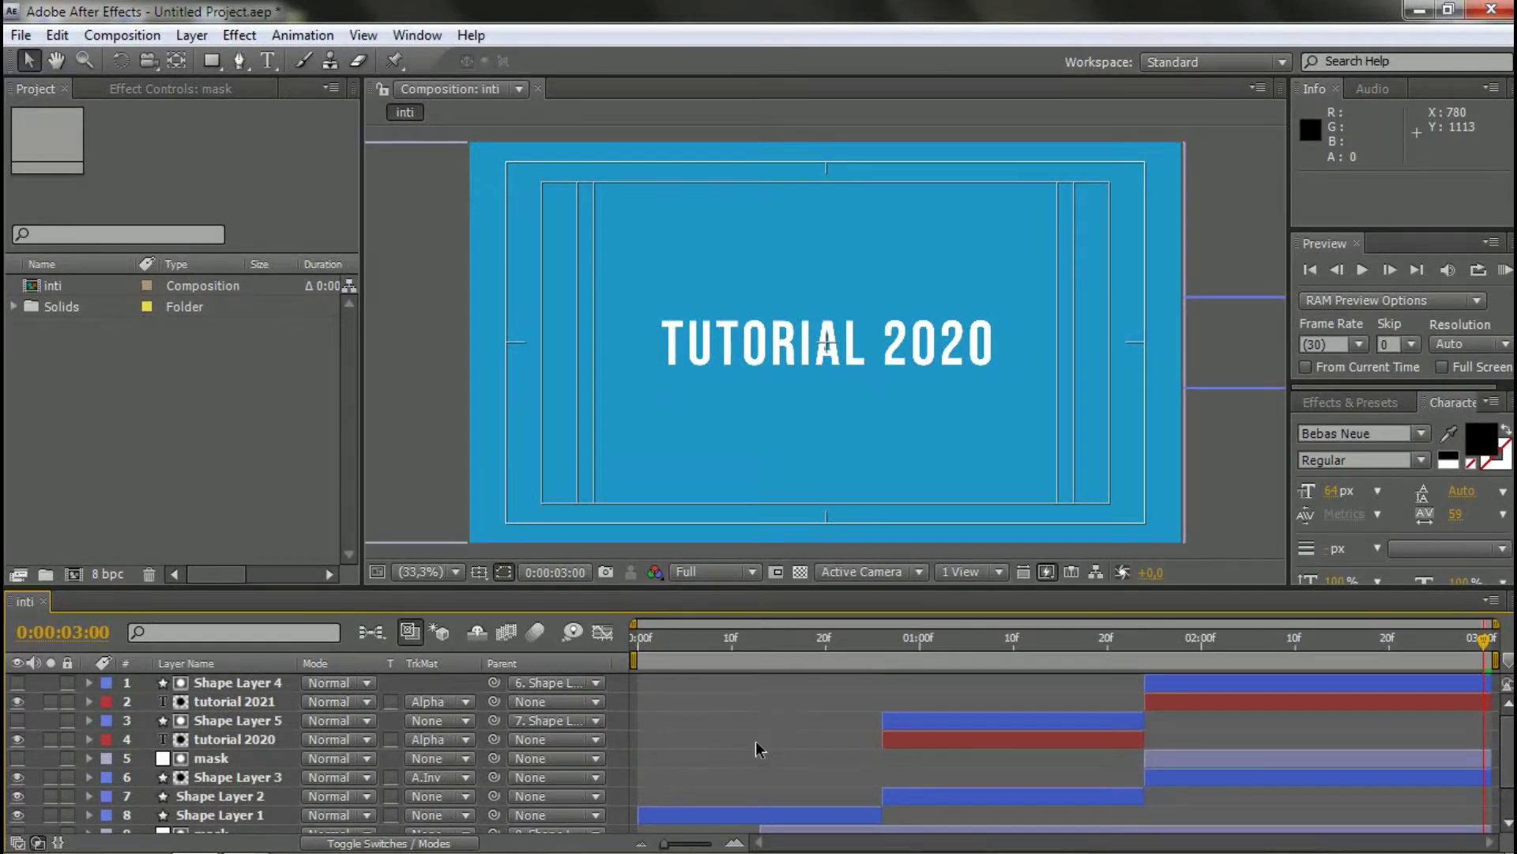
pyautogui.press('u')
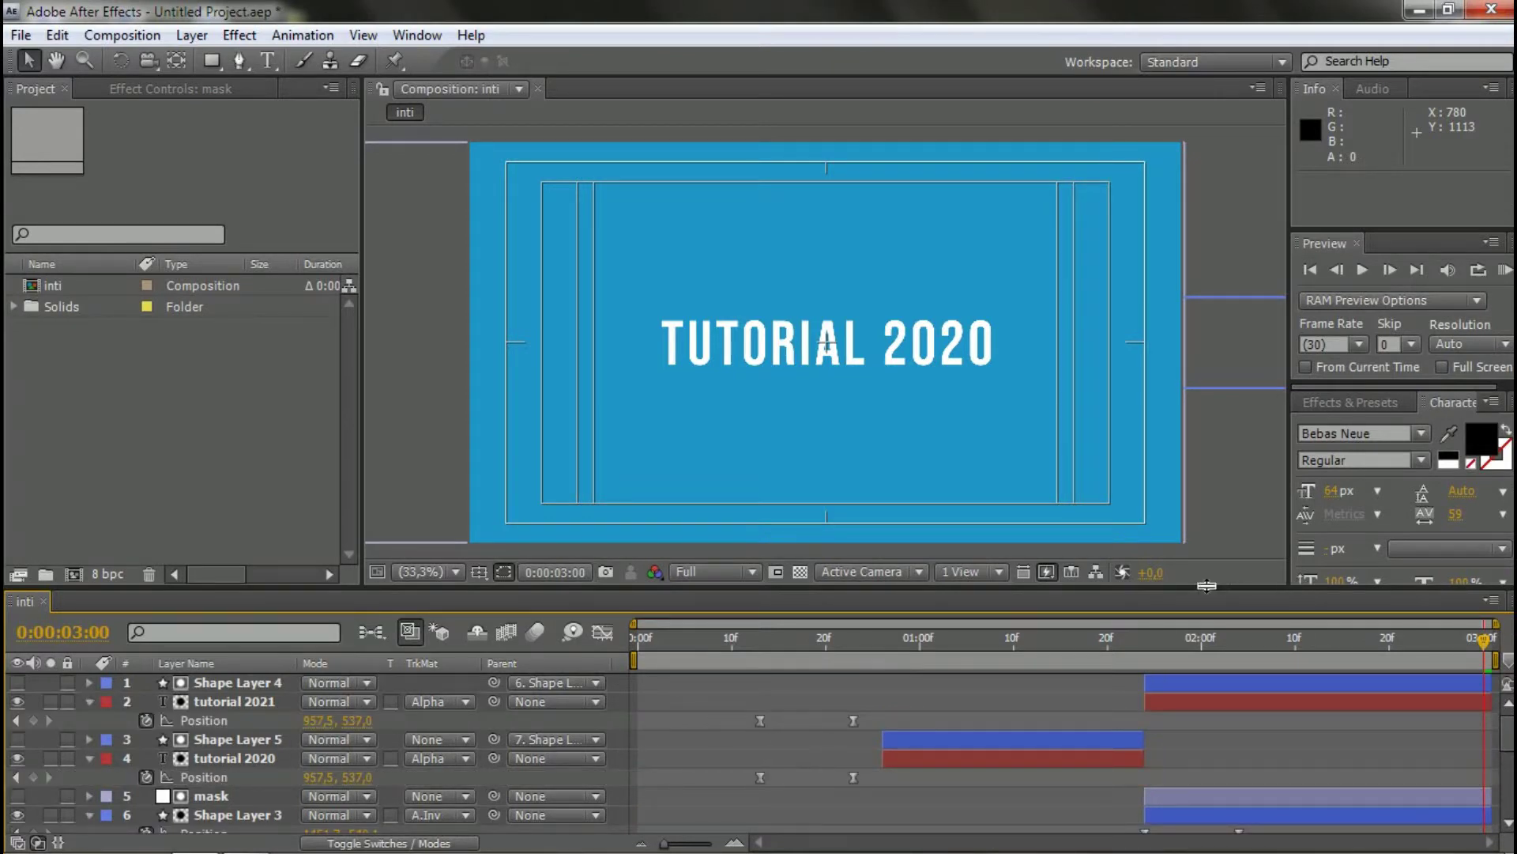
pyautogui.moveTo(1207, 589); pyautogui.dragTo(869, 335)
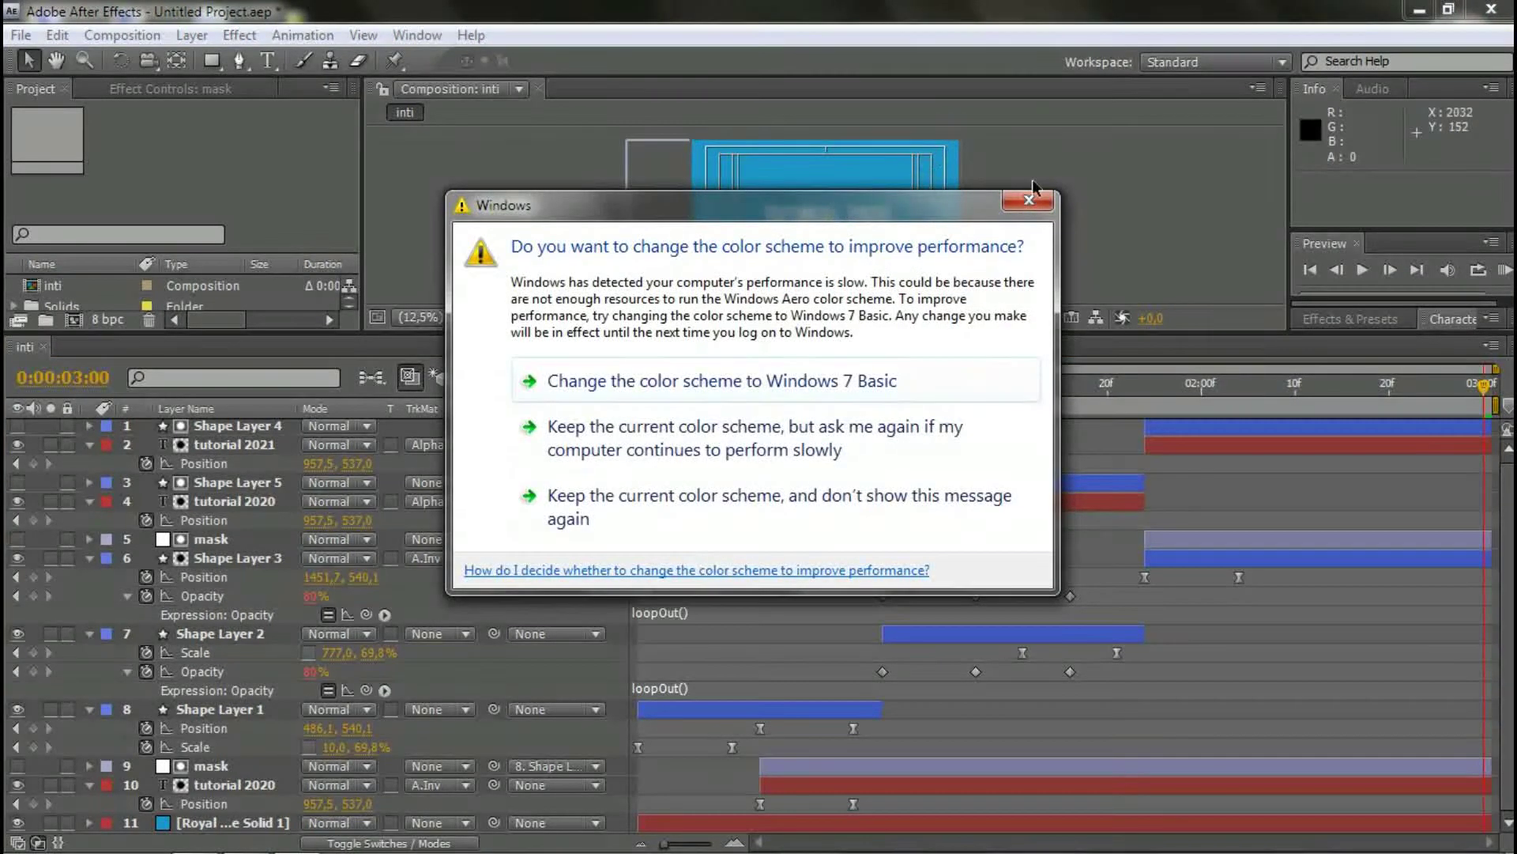
pyautogui.click(1031, 200)
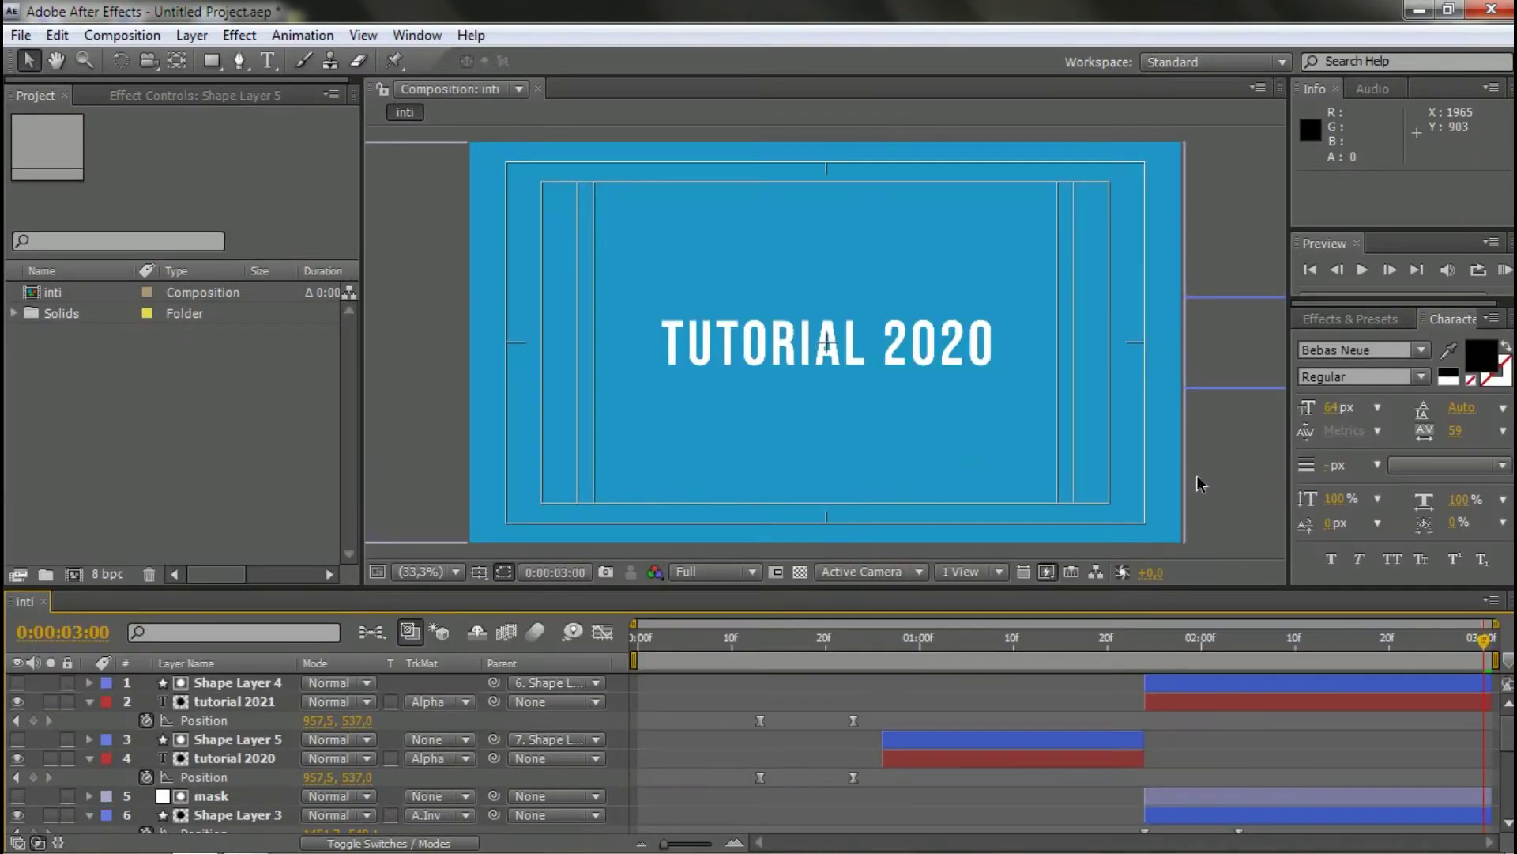
# - Close the current project without saving its changes
pyautogui.hotkey('ctrl', 'q')
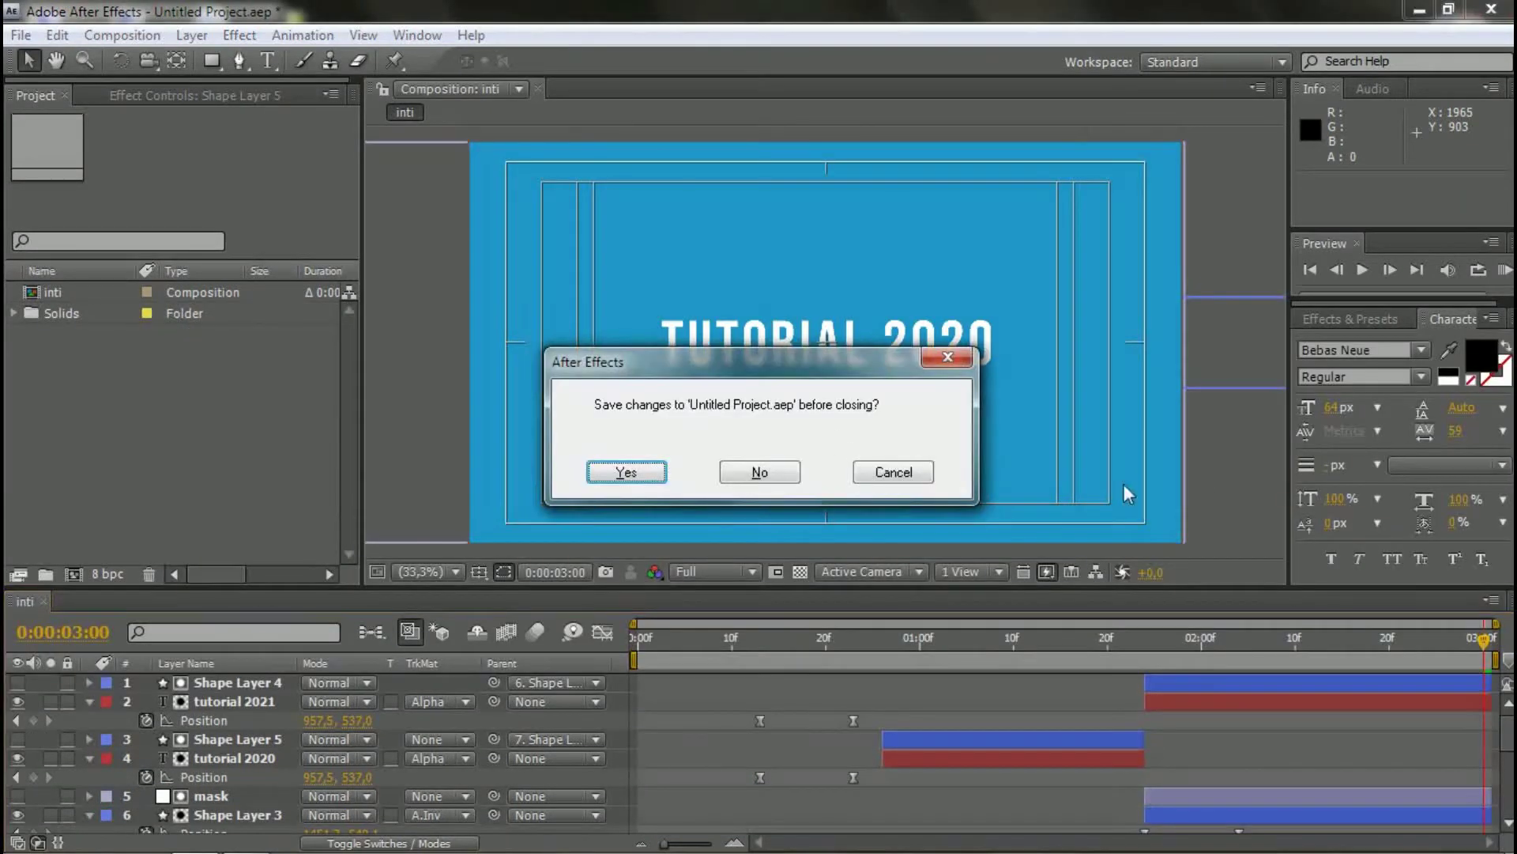
pyautogui.click(760, 472)
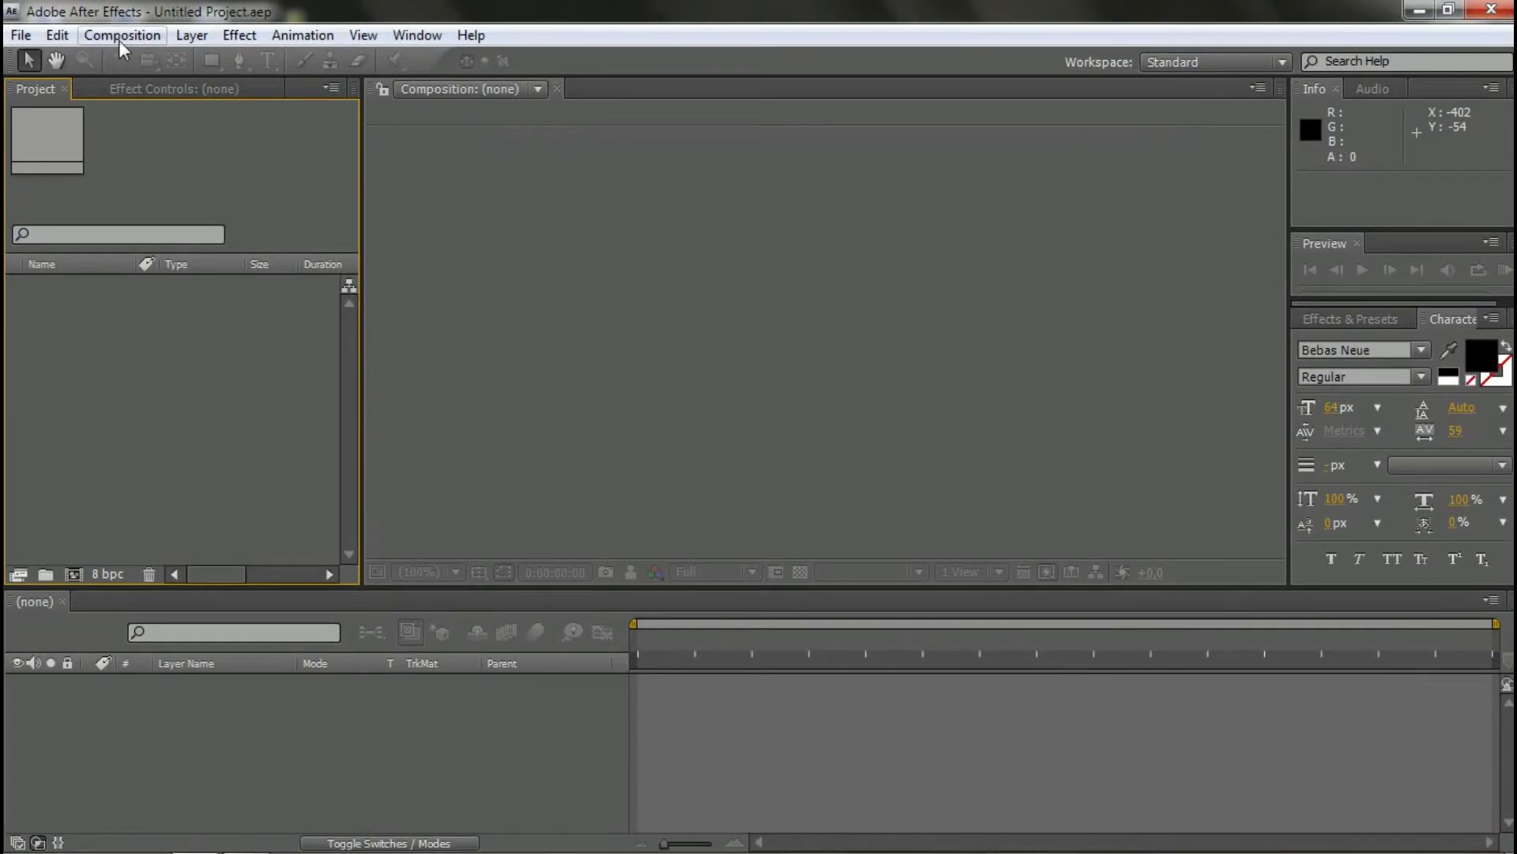
# - Start a new composition and name it Inti
pyautogui.hotkey('ctrl', 'n')
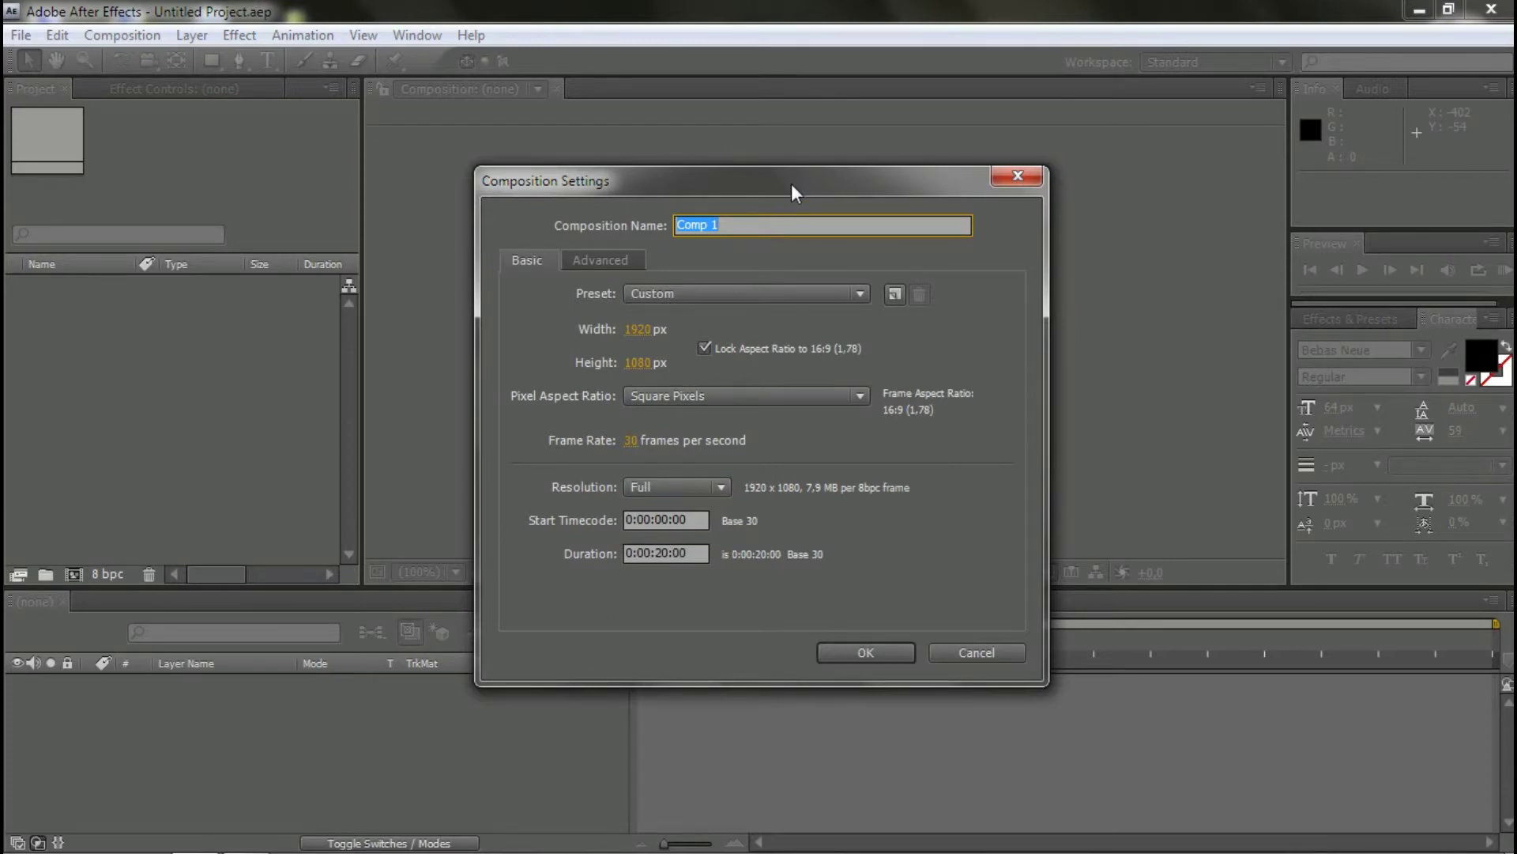
pyautogui.moveTo(790, 183); pyautogui.dragTo(846, 170)
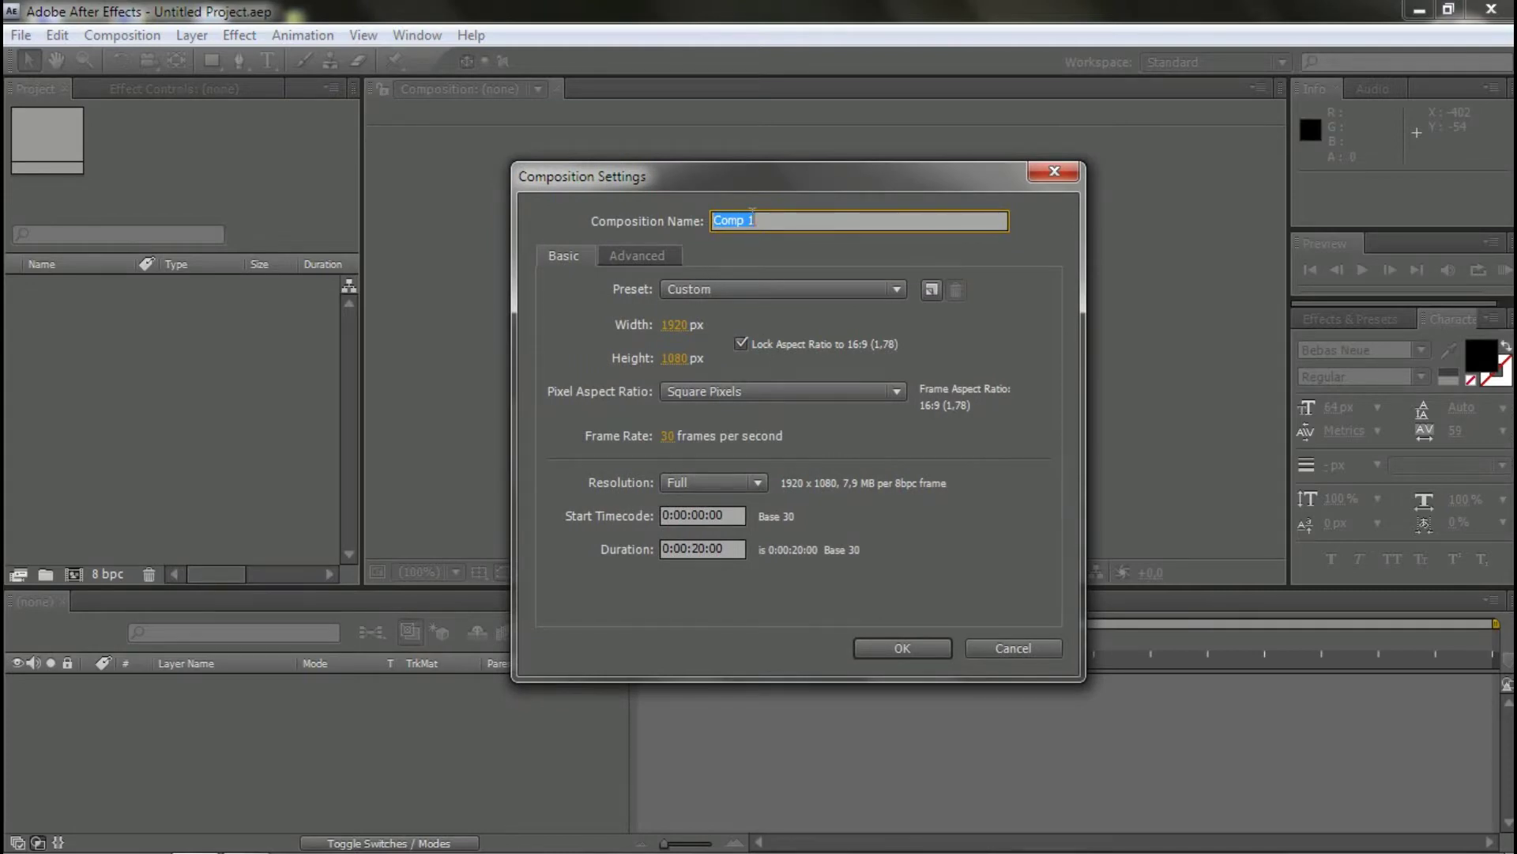
pyautogui.write('irt')
pyautogui.moveTo(752, 221); pyautogui.dragTo(706, 222)
pyautogui.press('BackSpace')
pyautogui.write('Inti')
pyautogui.moveTo(799, 173); pyautogui.dragTo(870, 168)
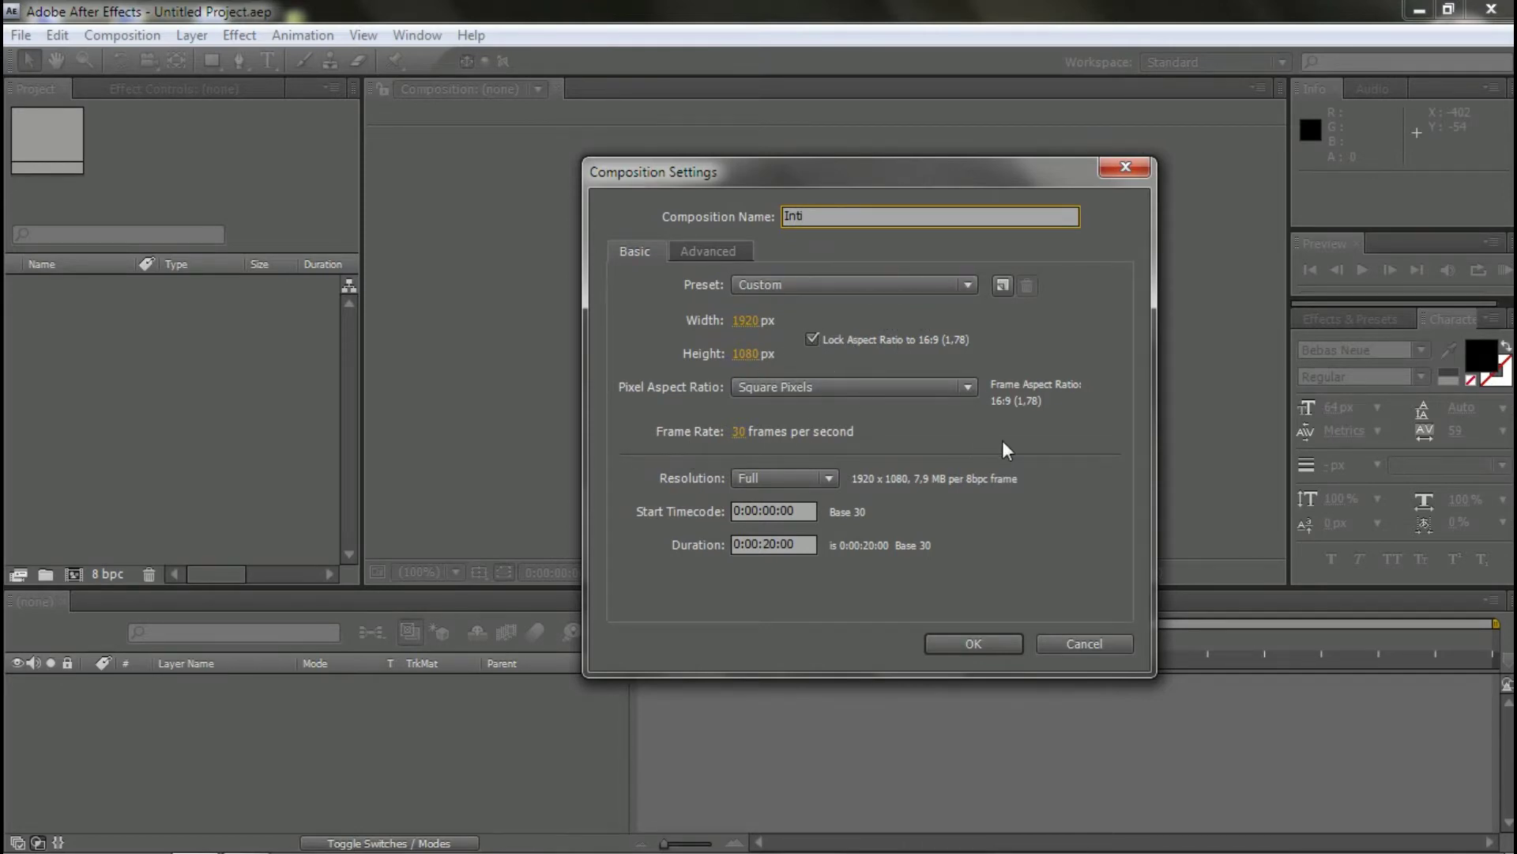
# - Set the composition's duration to 10 seconds and create it
pyautogui.click(765, 543)
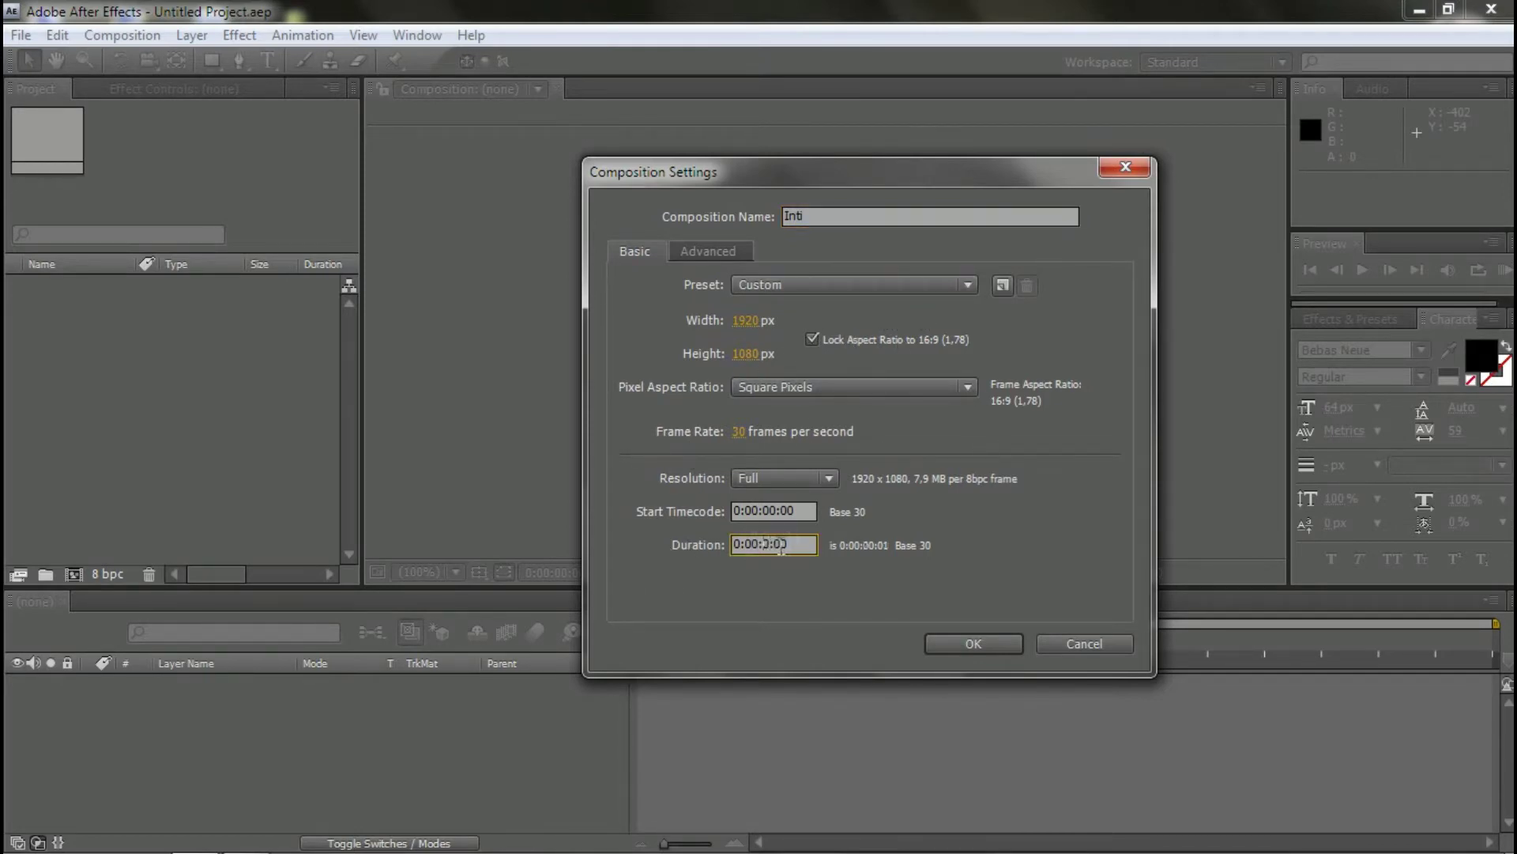
pyautogui.press('BackSpace')
pyautogui.click(756, 545)
pyautogui.write('1')
pyautogui.click(974, 651)
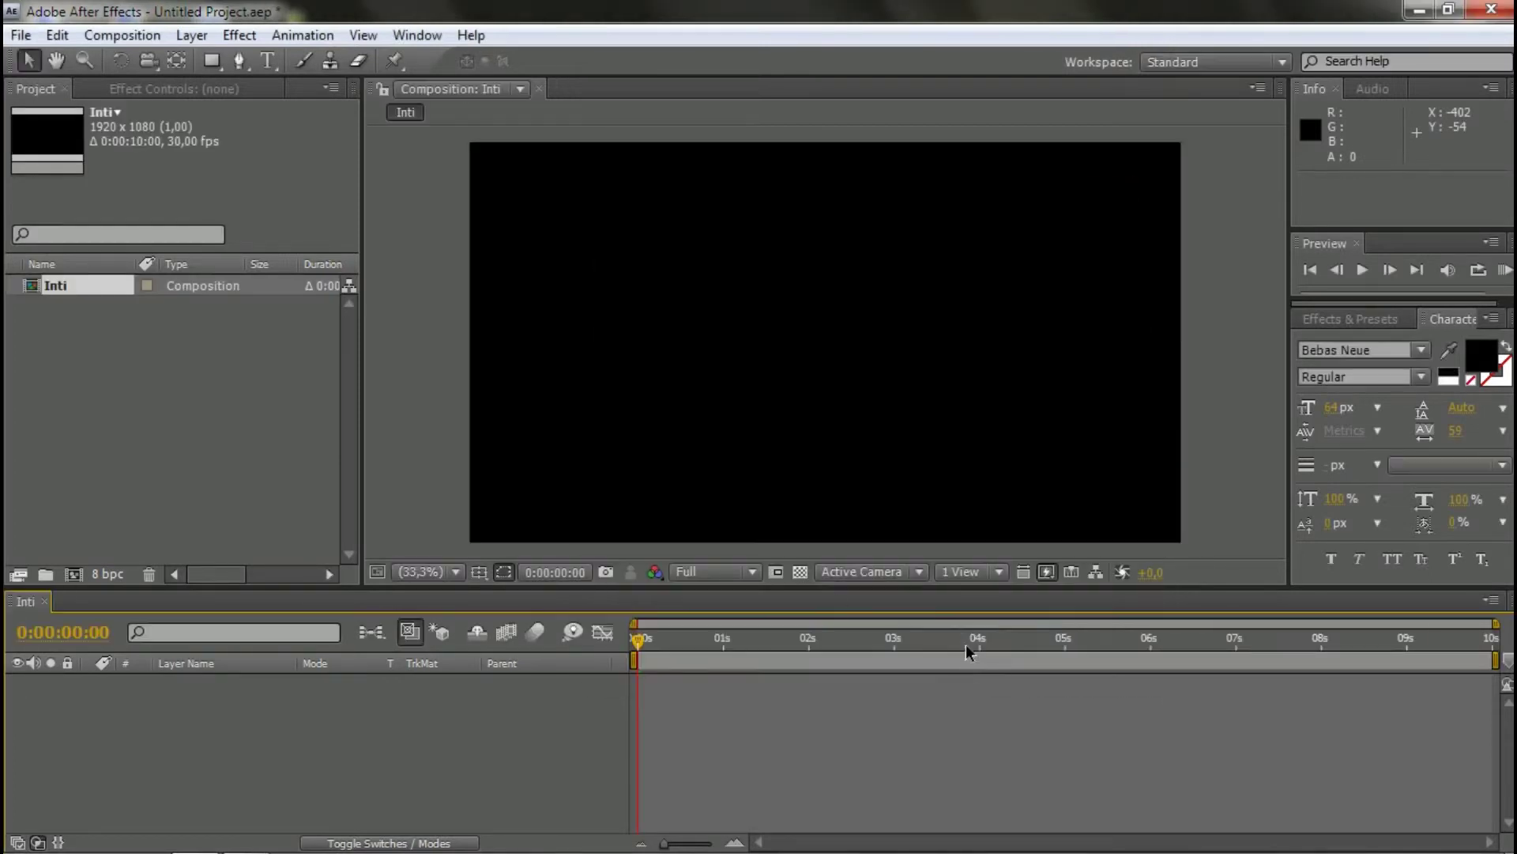
# - Show the Effects & Presets panel
pyautogui.click(373, 731)
pyautogui.click(1395, 320)
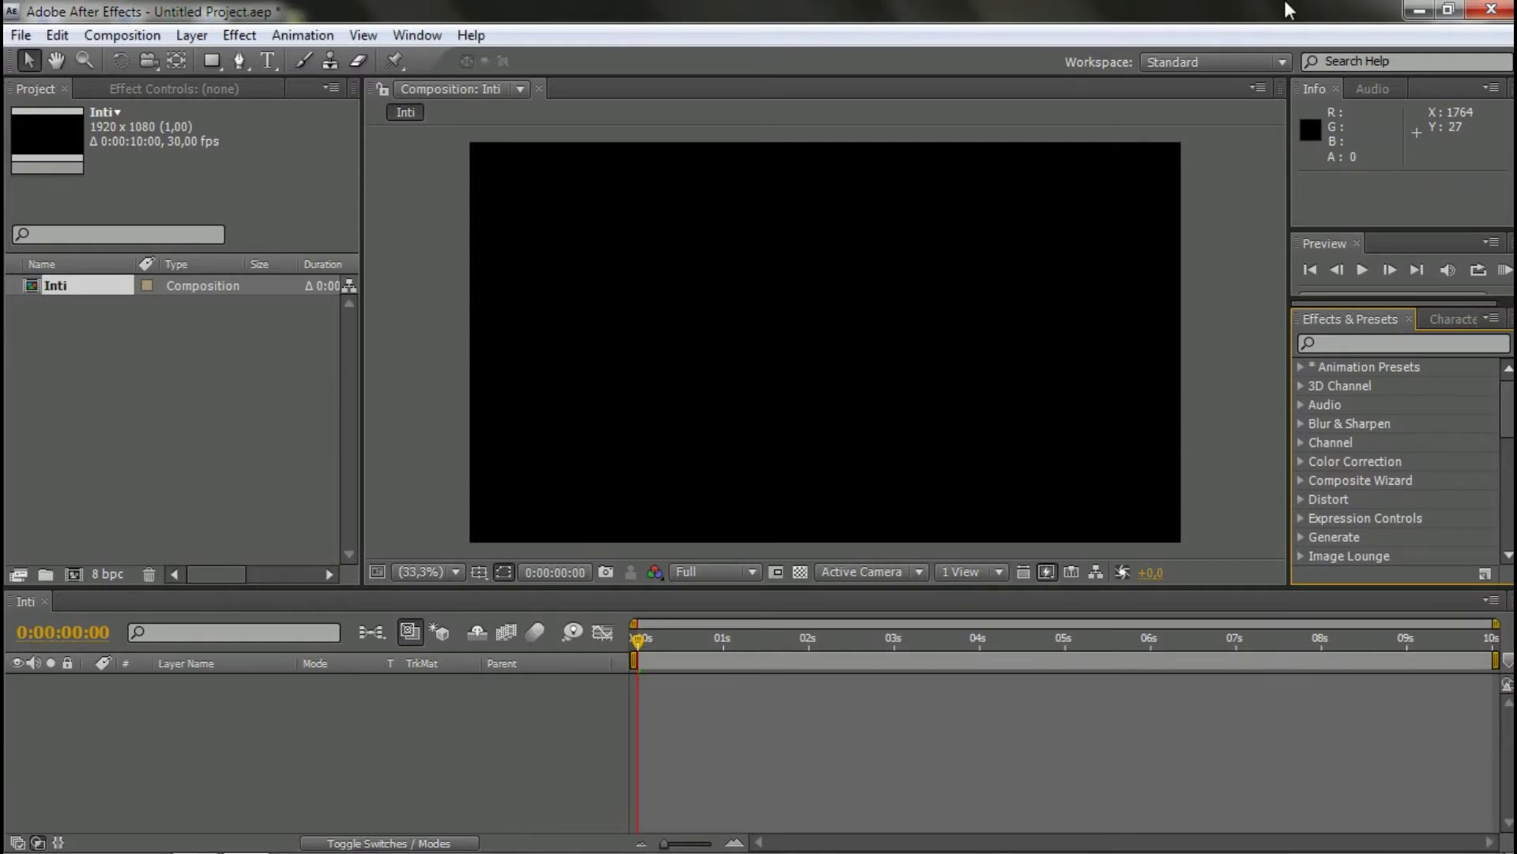
pyautogui.click(1419, 10)
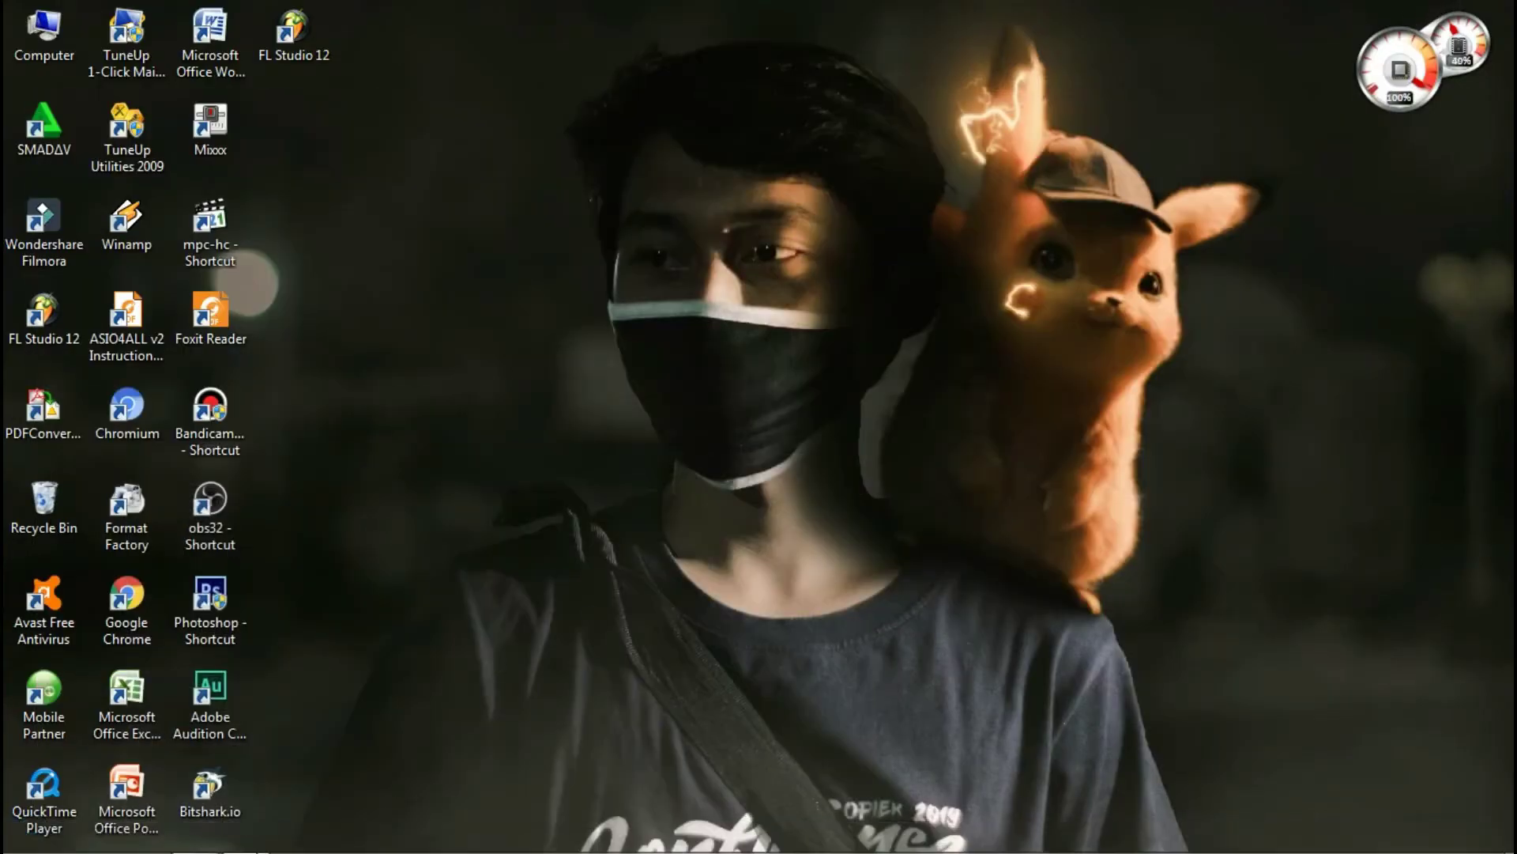
pyautogui.click(246, 836)
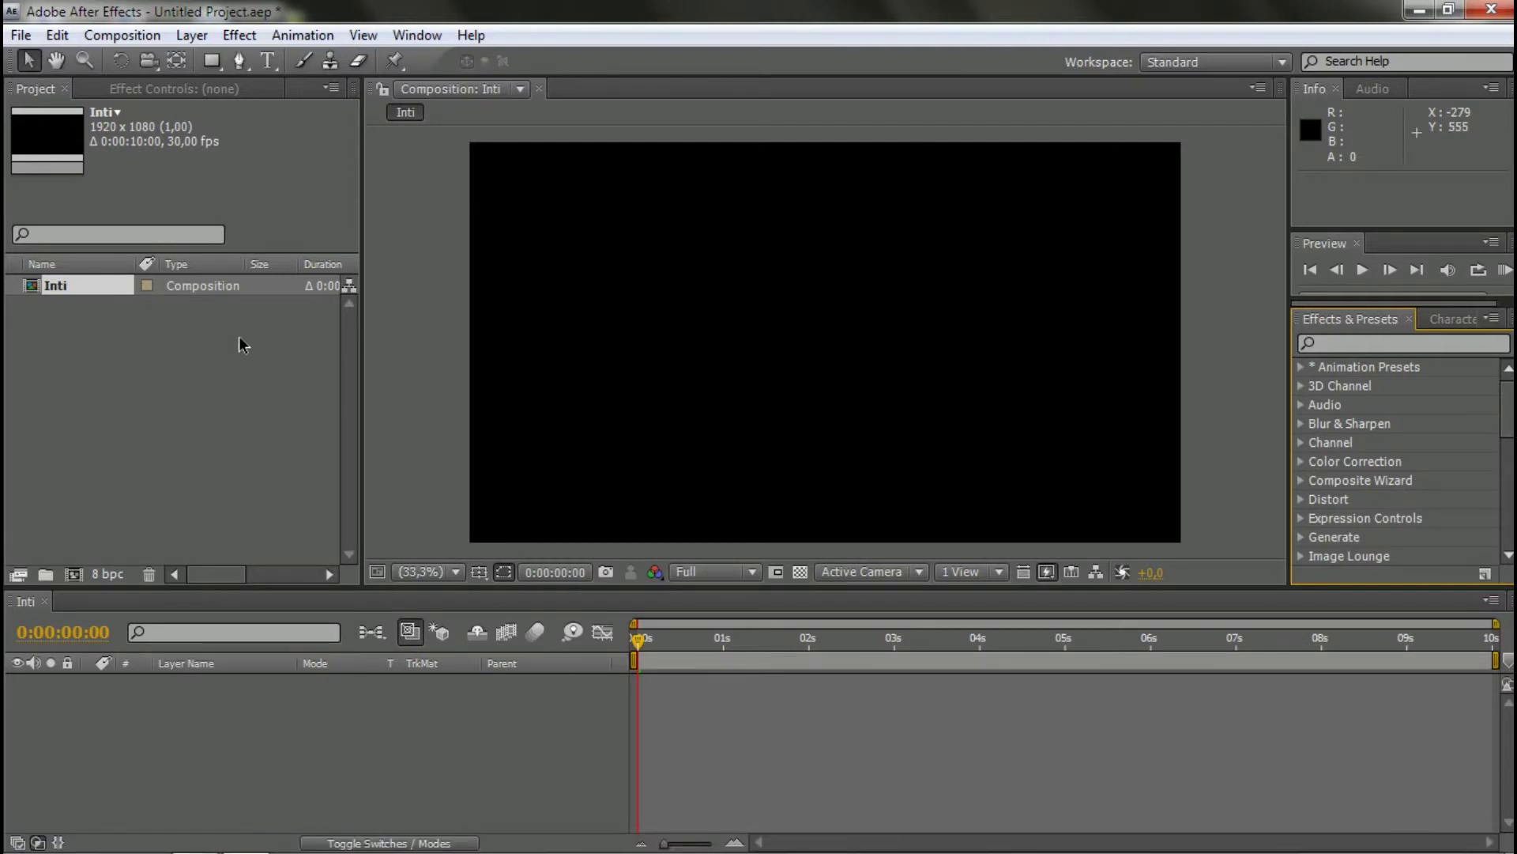
pyautogui.moveTo(1029, 8)
pyautogui.click(278, 523)
pyautogui.click(405, 693)
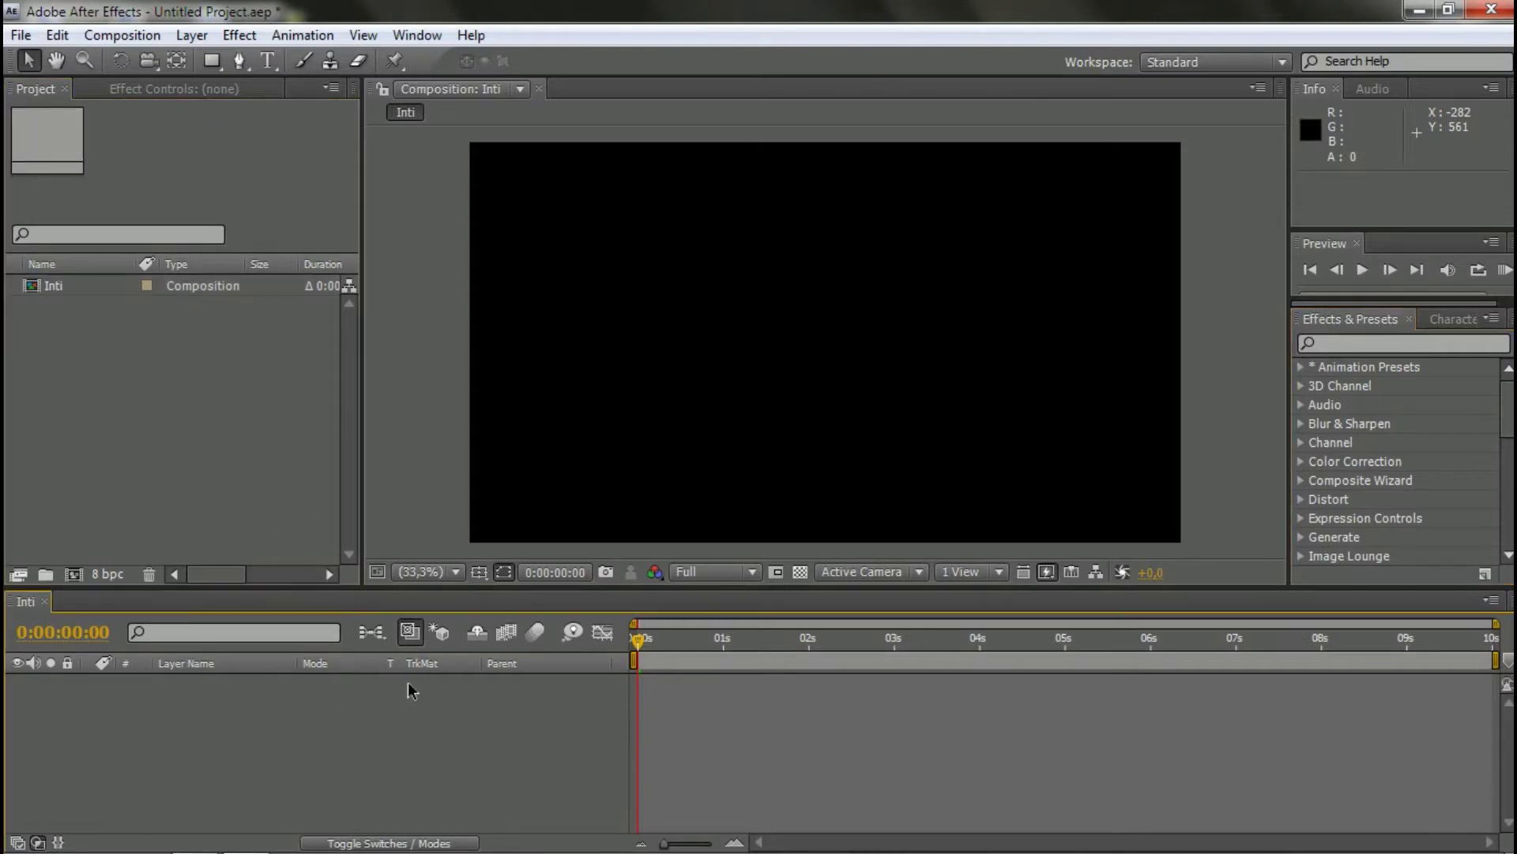
pyautogui.click(398, 396)
pyautogui.click(264, 445)
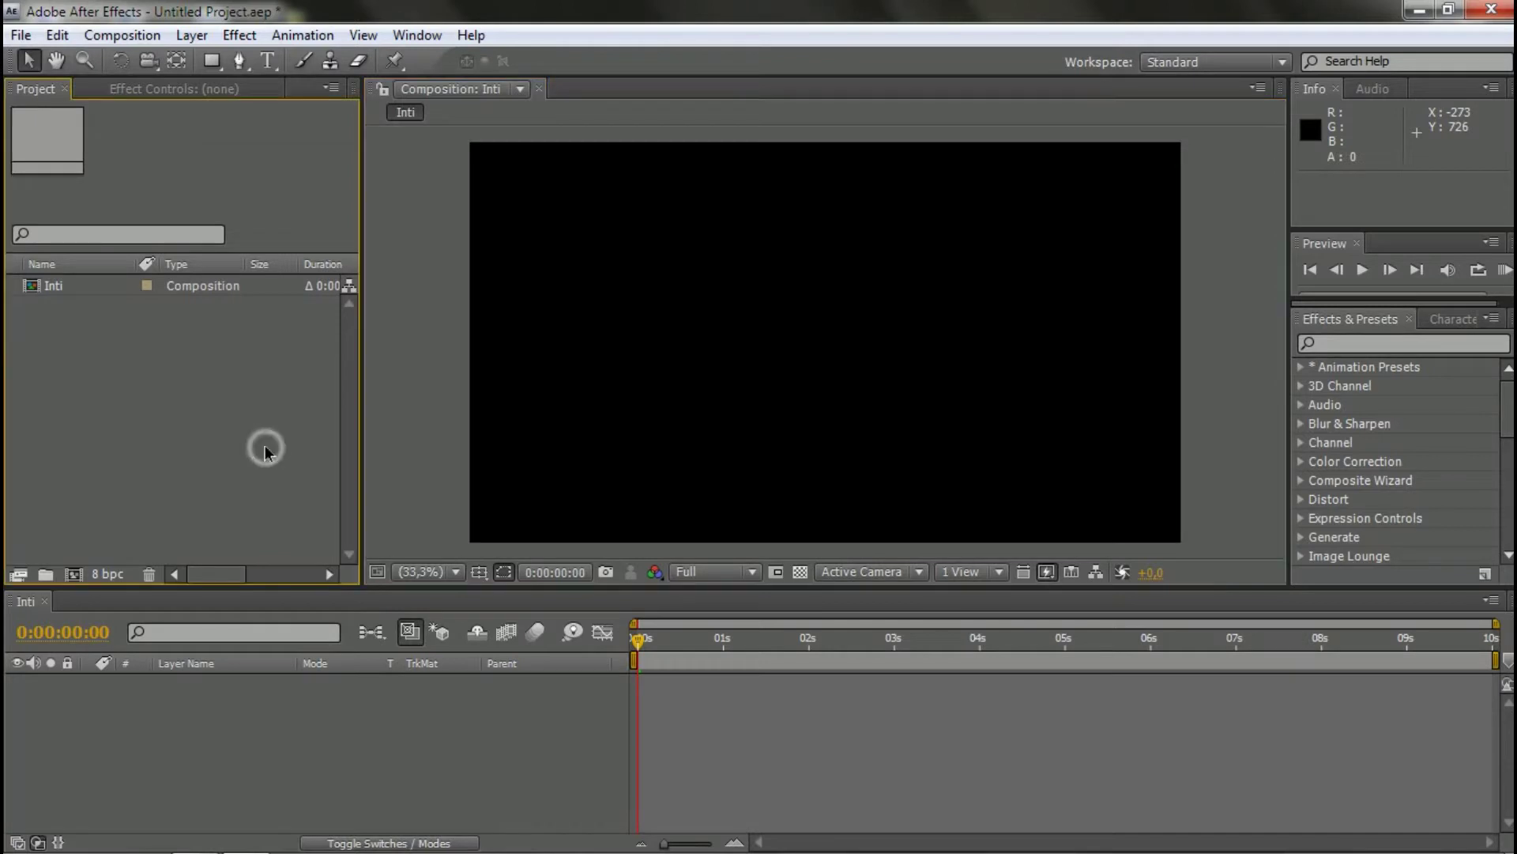
pyautogui.click(382, 699)
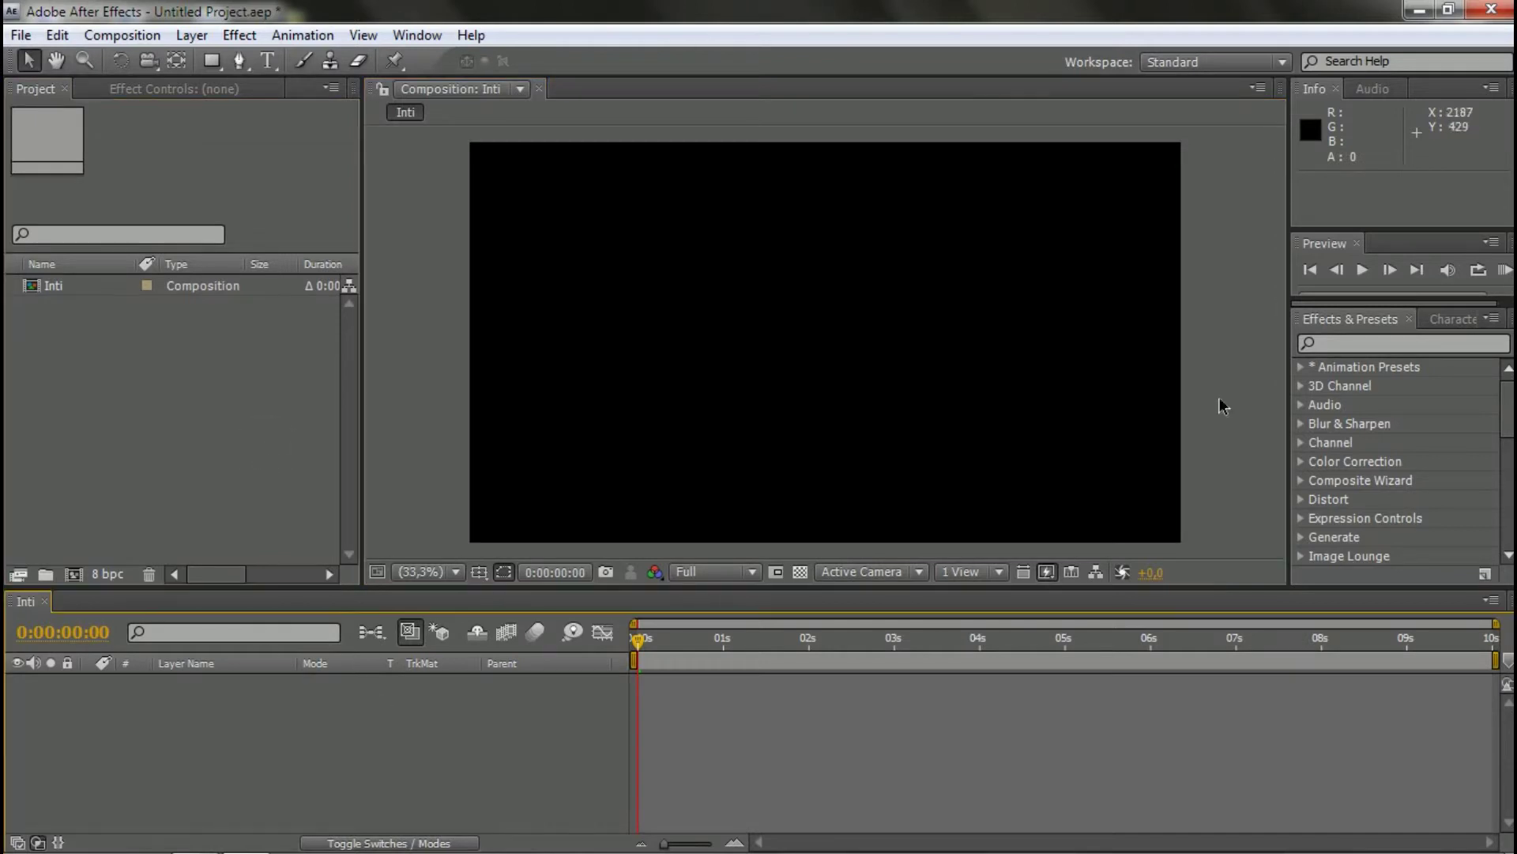
pyautogui.click(95, 286)
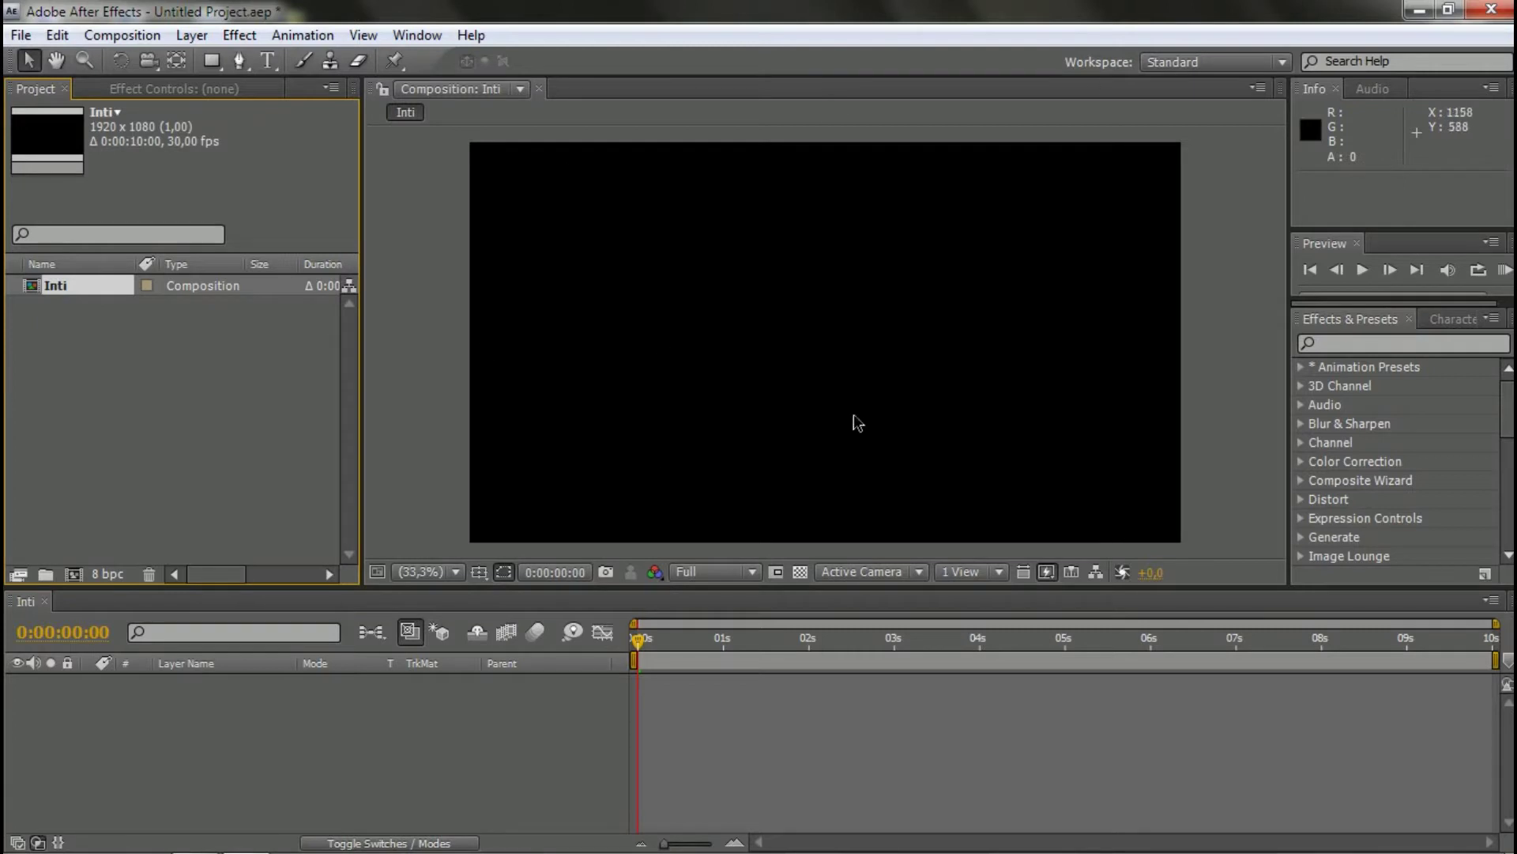
pyautogui.click(508, 738)
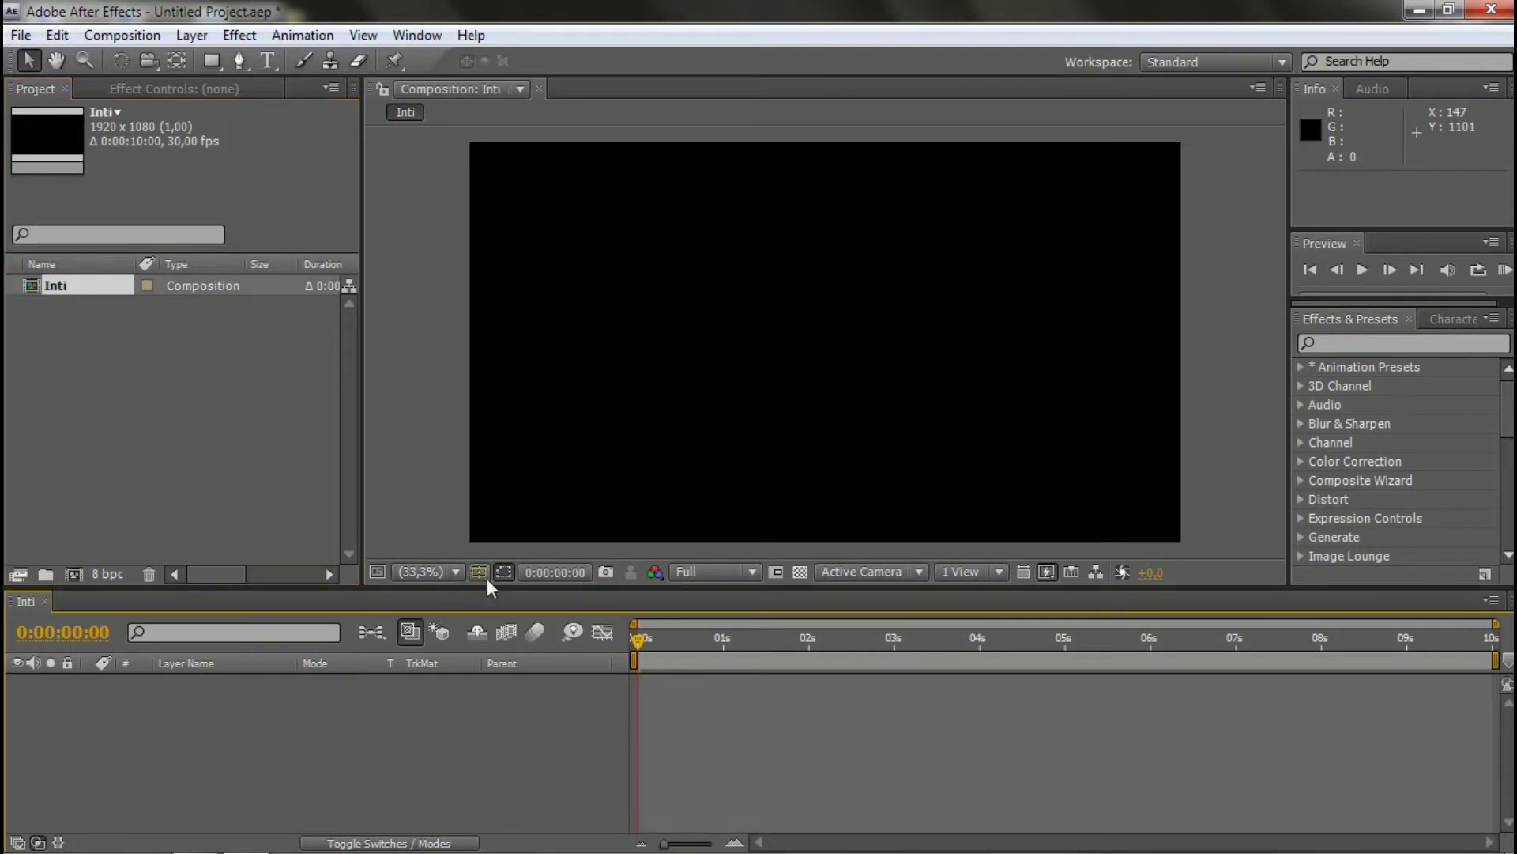
pyautogui.rightClick(299, 751)
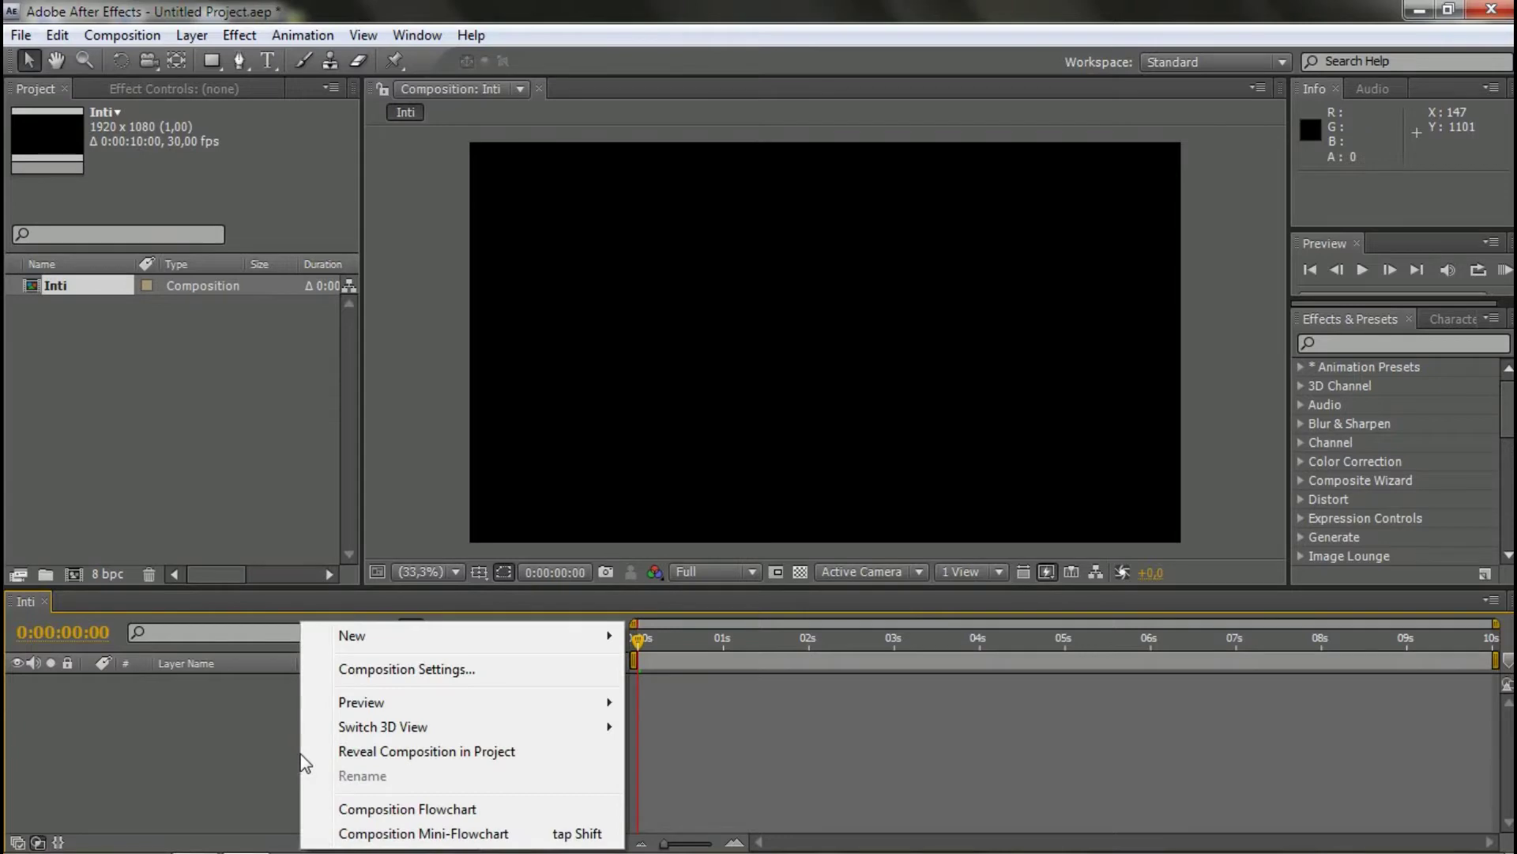
pyautogui.rightClick(220, 751)
pyautogui.click(619, 749)
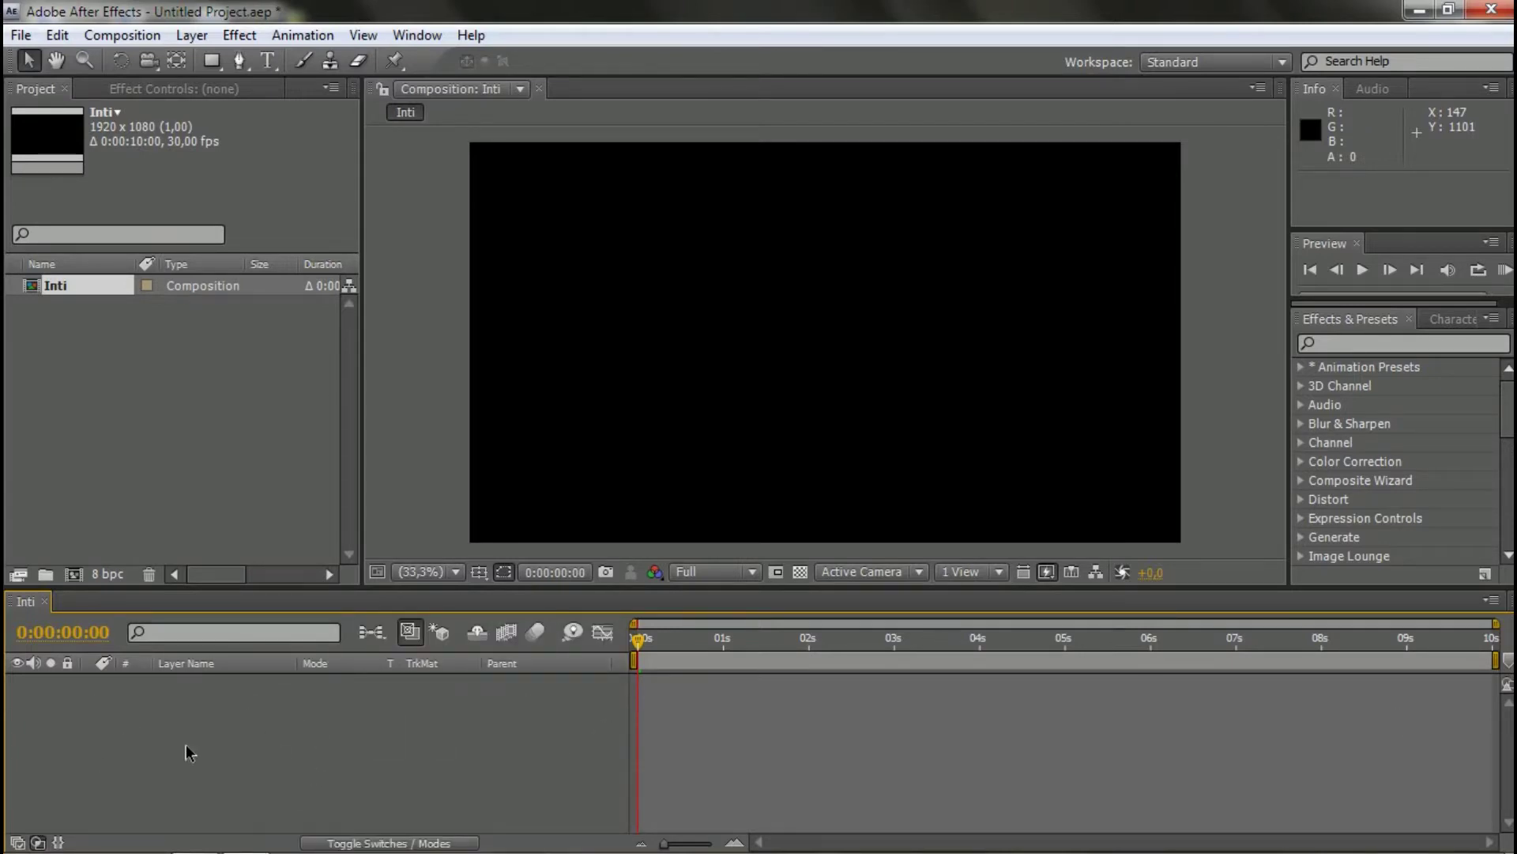
# - Create a 1920 x 1080 px background solid in the composition, coloured blue 1F96C8
pyautogui.rightClick(253, 750)
pyautogui.moveTo(427, 648)
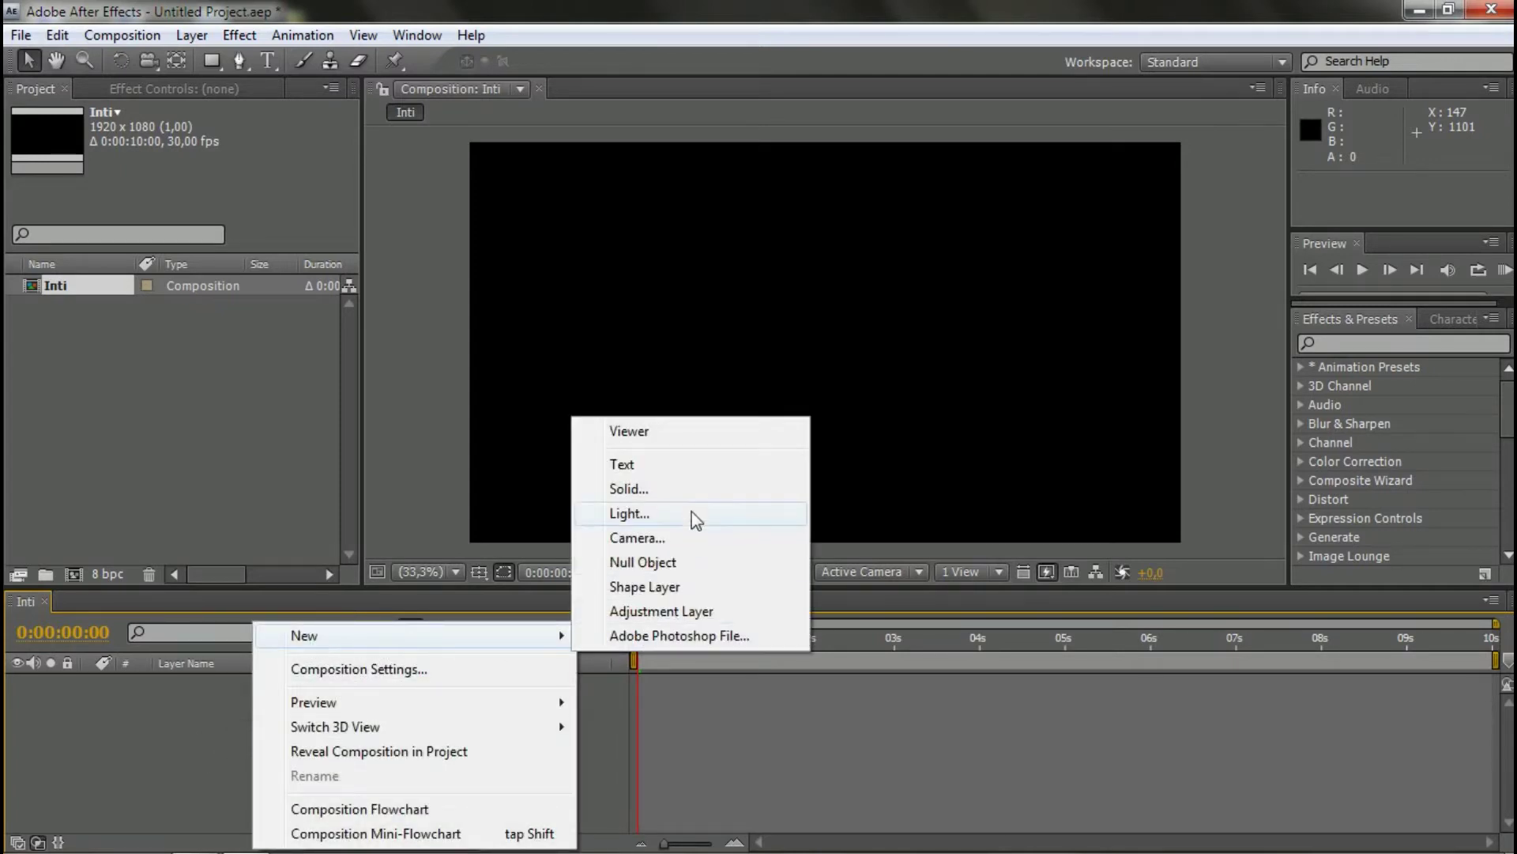
pyautogui.click(666, 487)
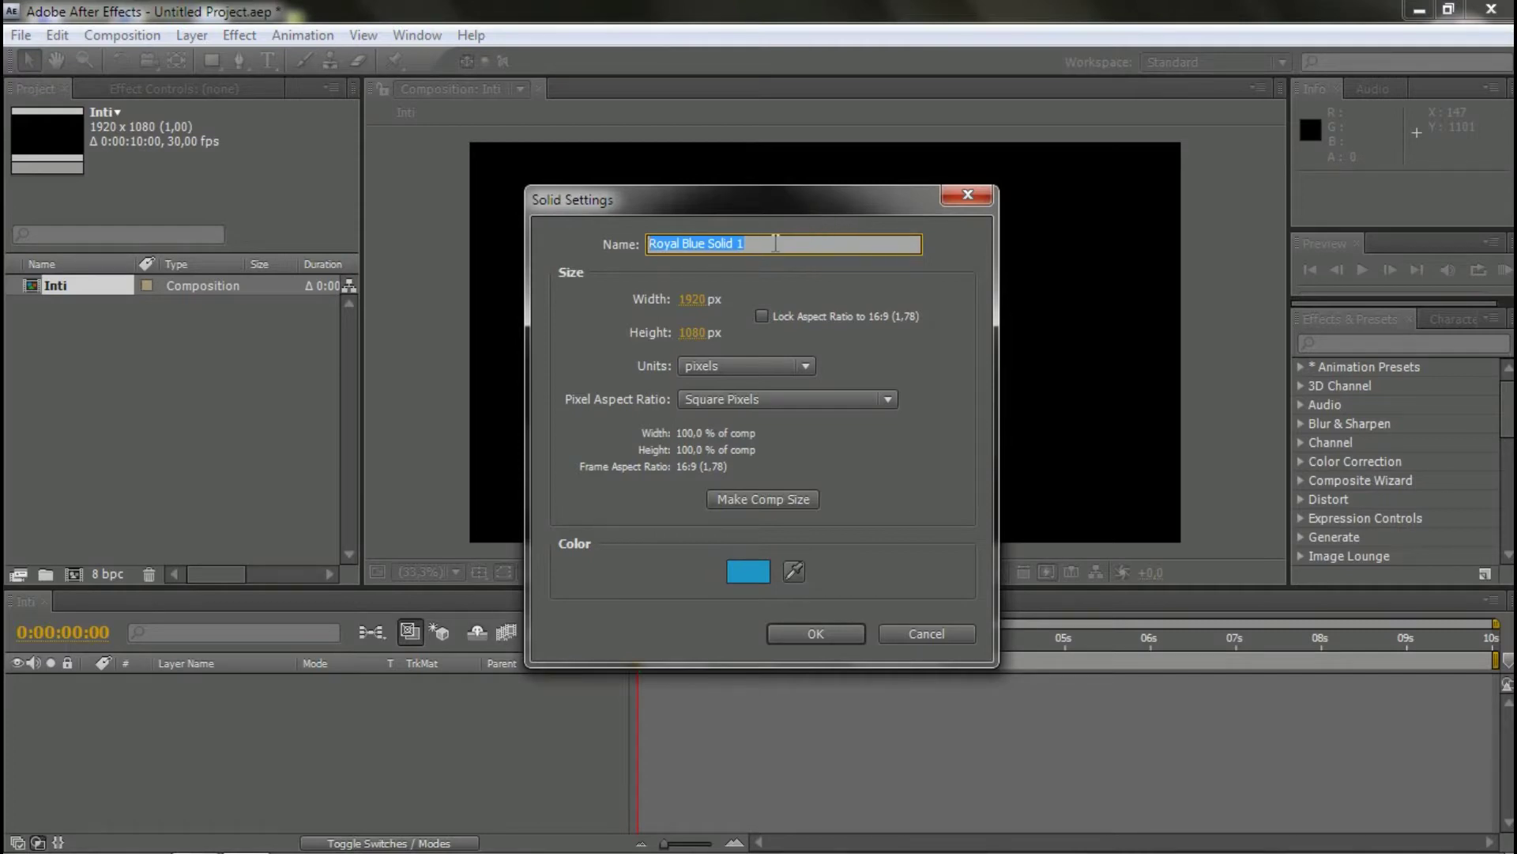
pyautogui.click(879, 296)
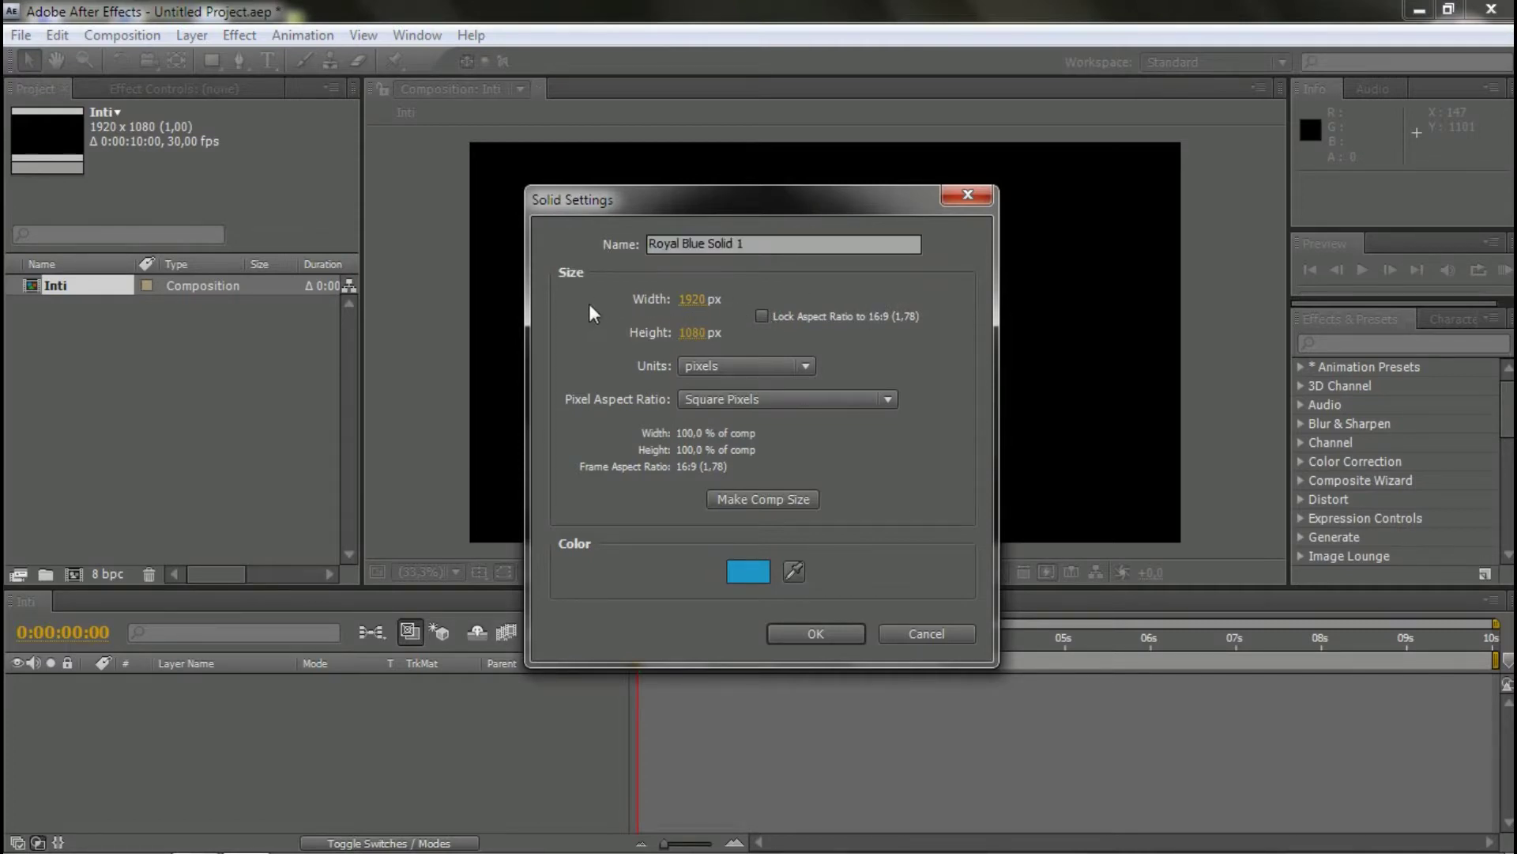
pyautogui.click(748, 570)
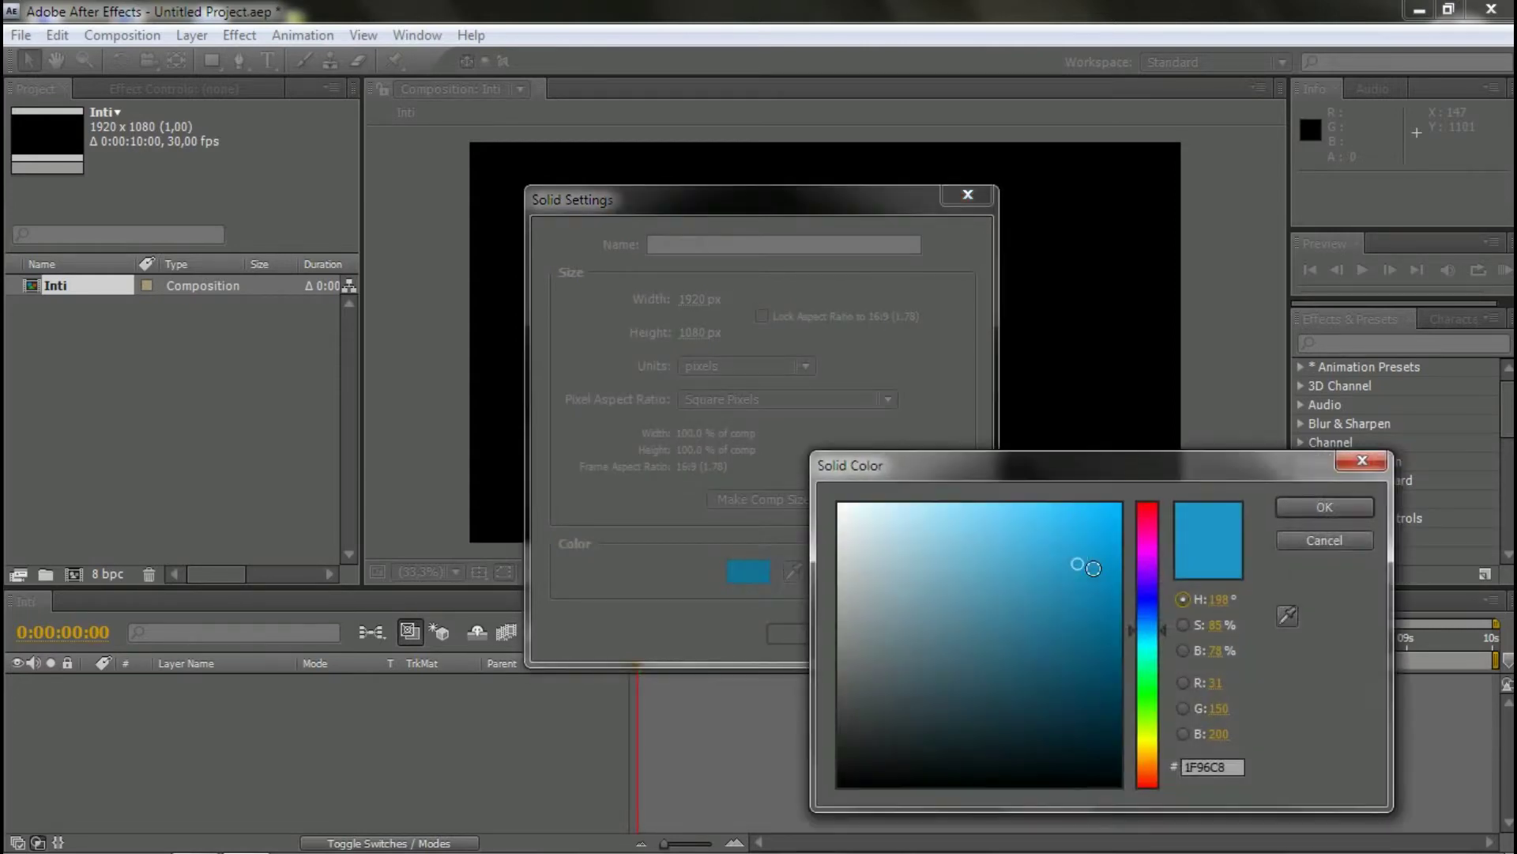
pyautogui.click(1325, 507)
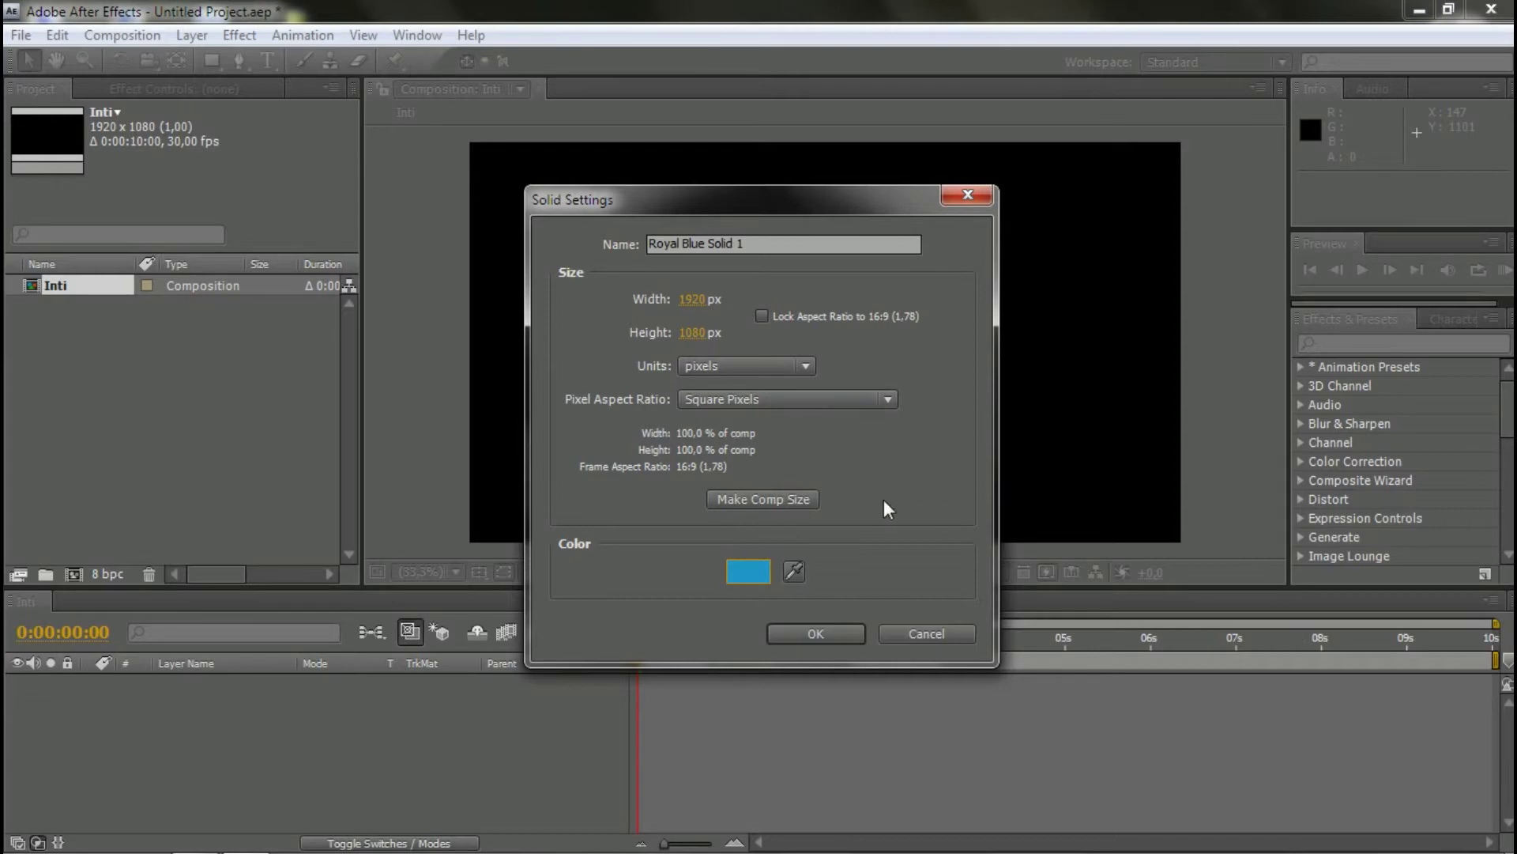
pyautogui.click(830, 637)
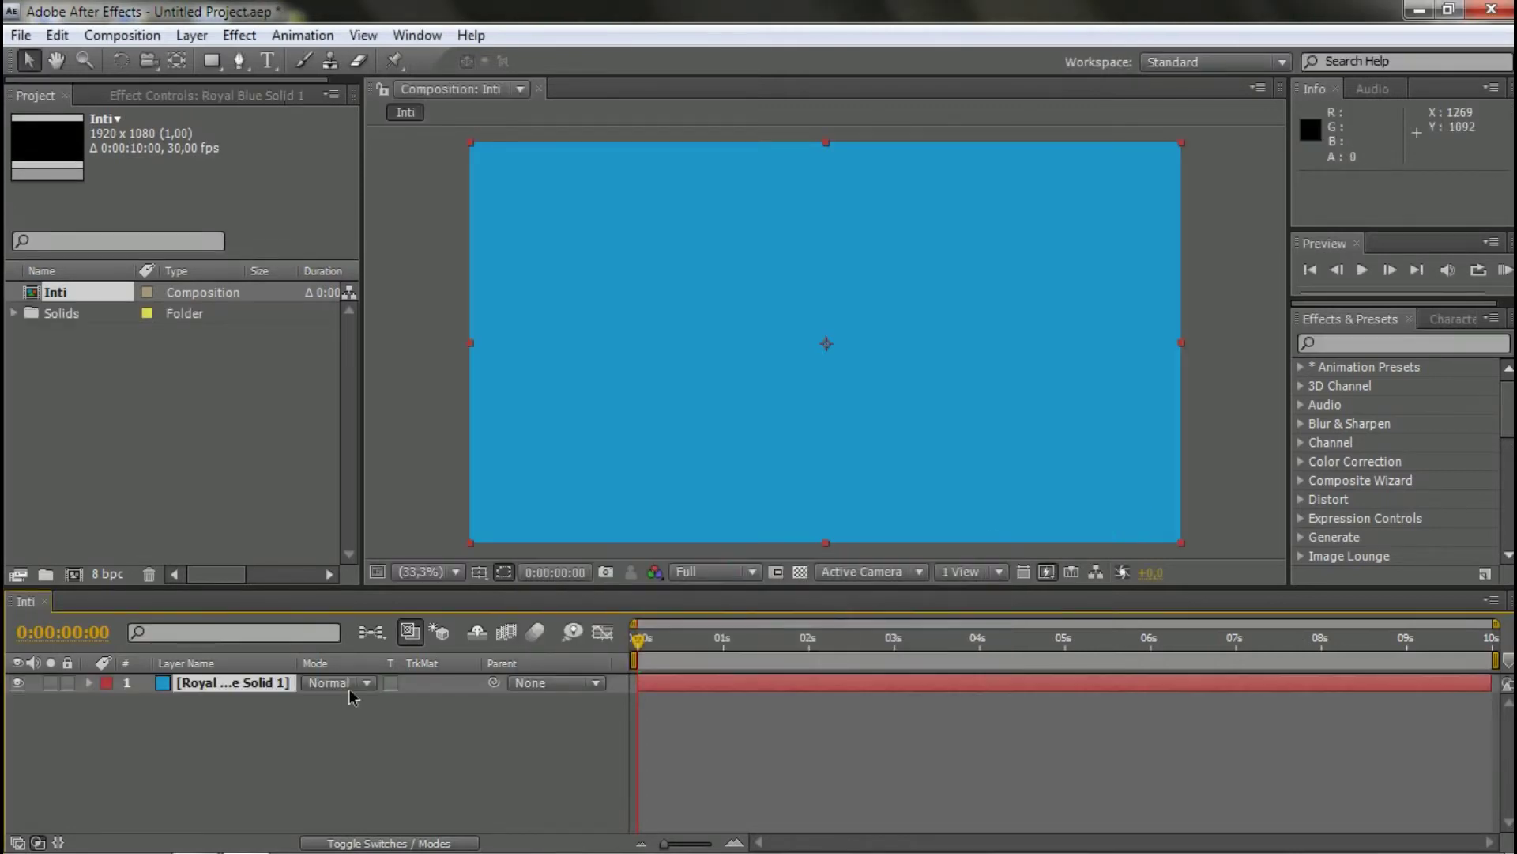
pyautogui.click(281, 685)
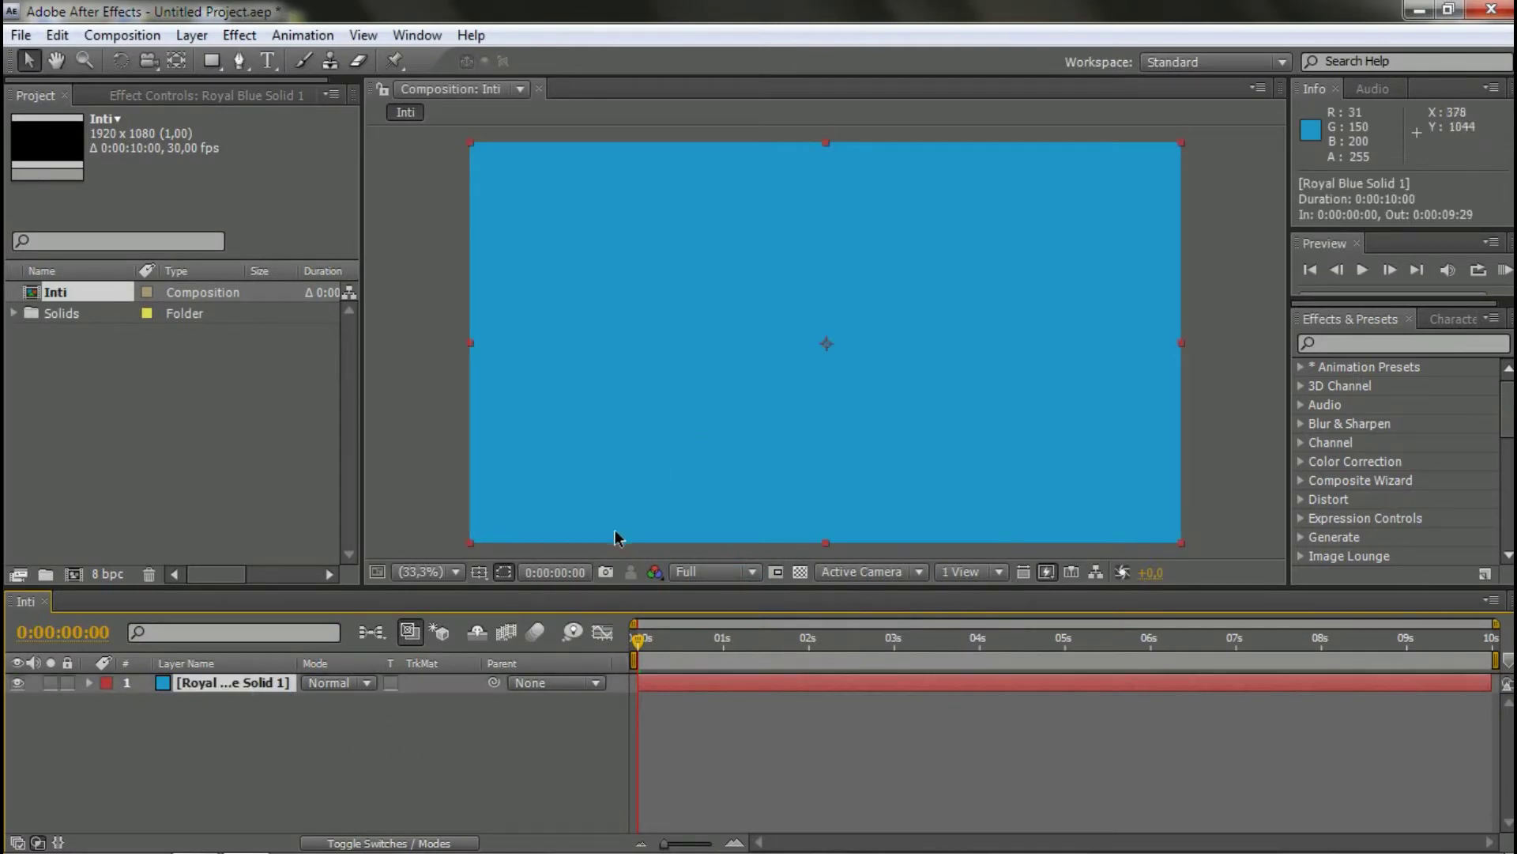
pyautogui.click(453, 747)
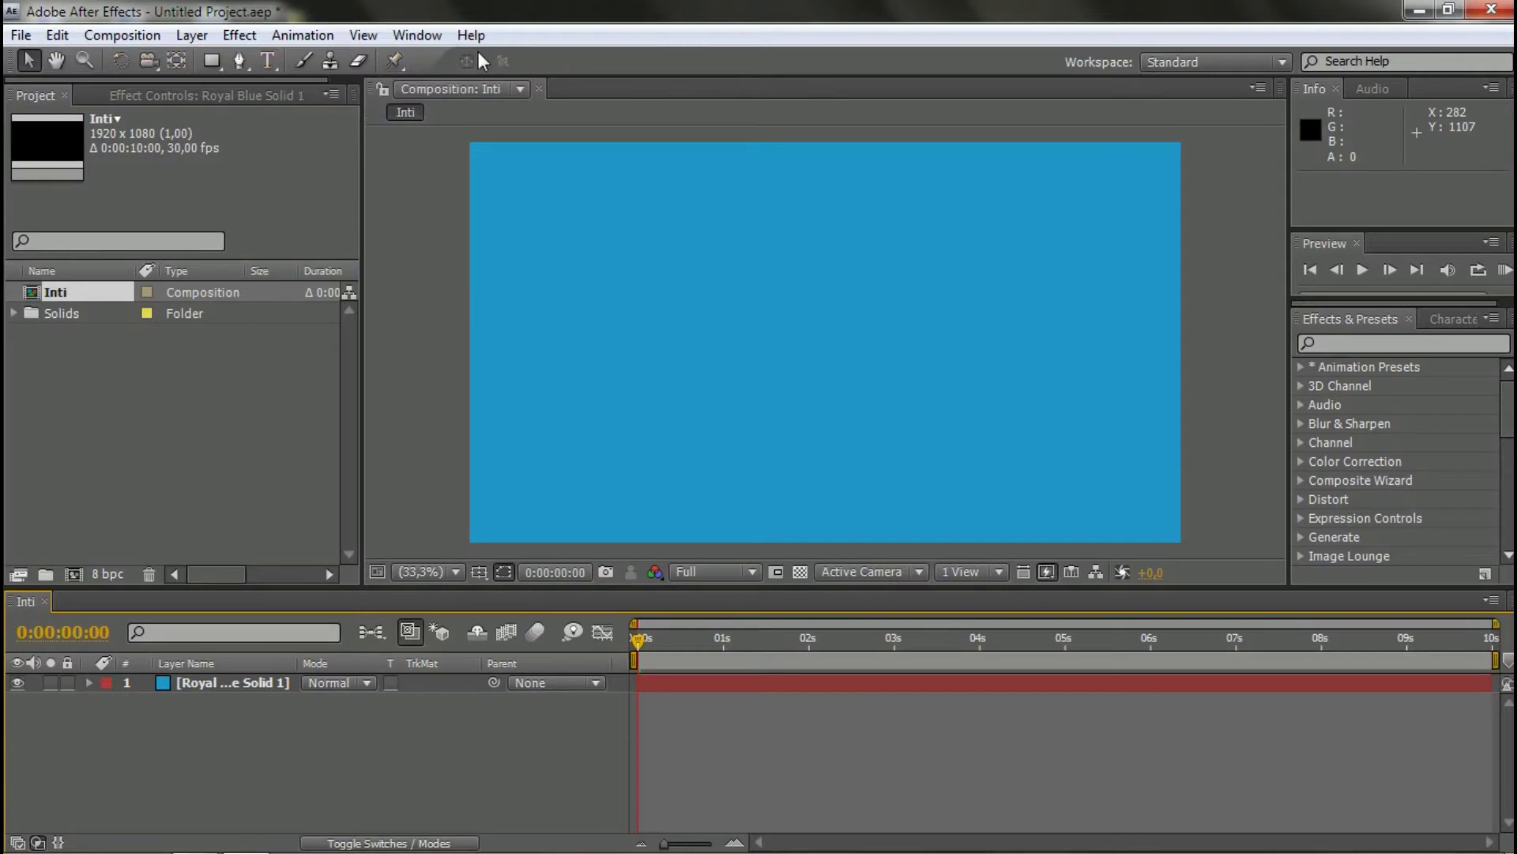
# - Start a text layer near the middle of the composition, using the Bebas Neue font with a white fill
pyautogui.click(268, 60)
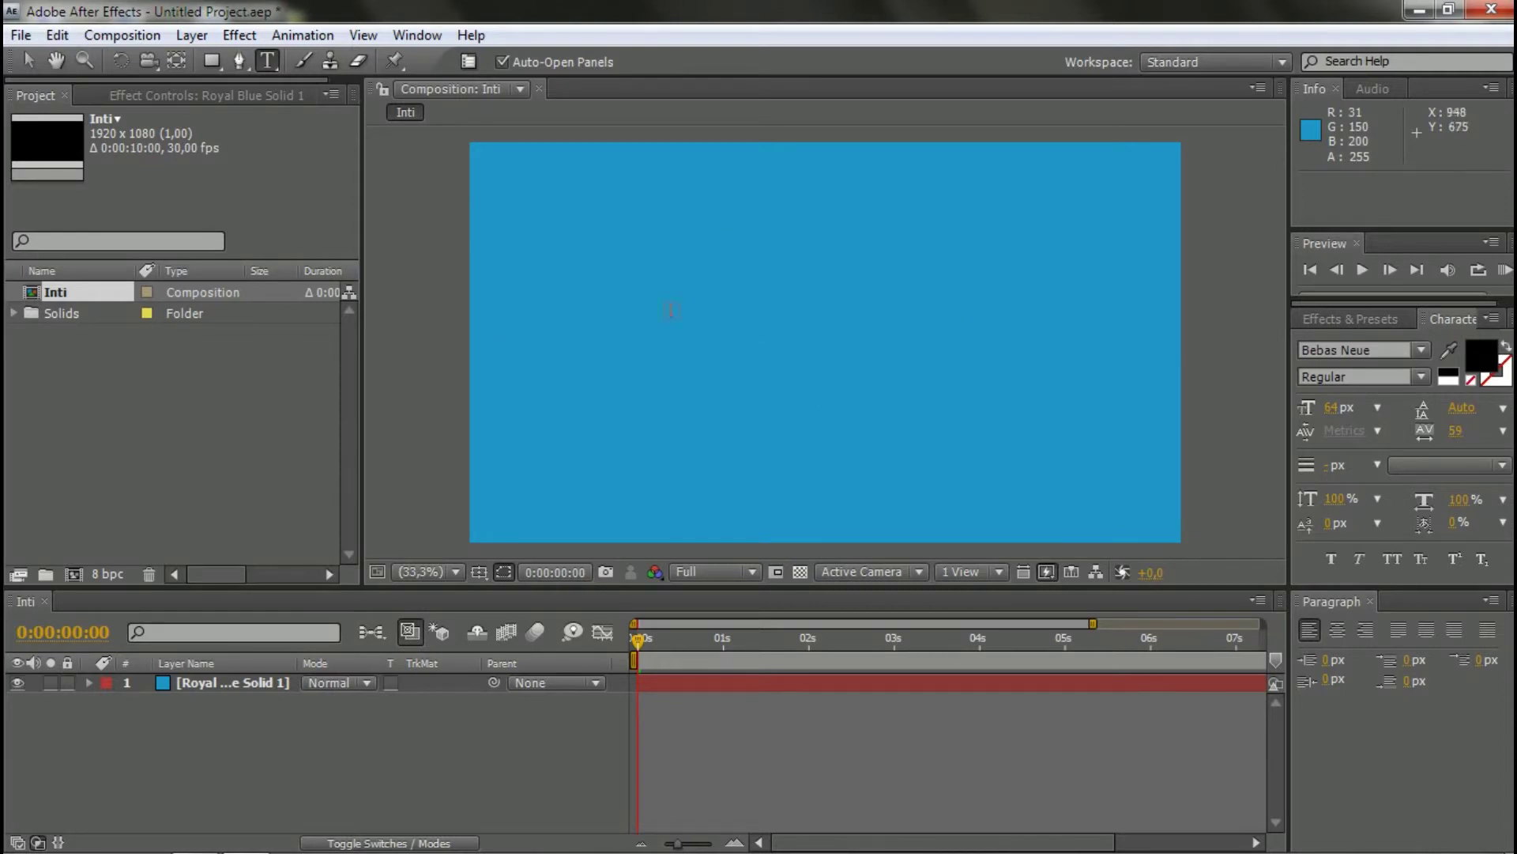
pyautogui.click(756, 335)
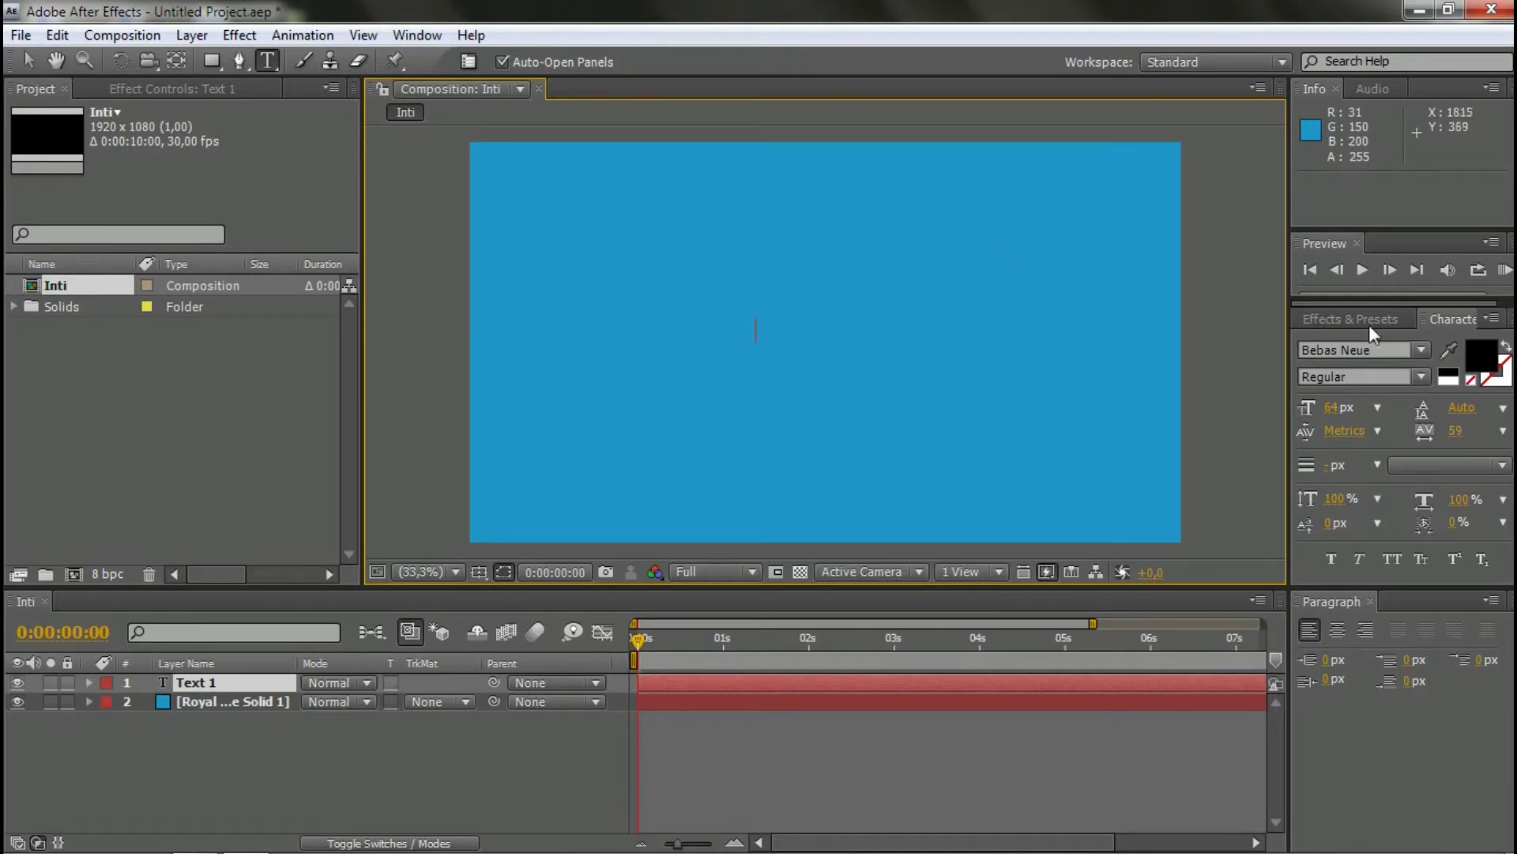
pyautogui.click(1421, 351)
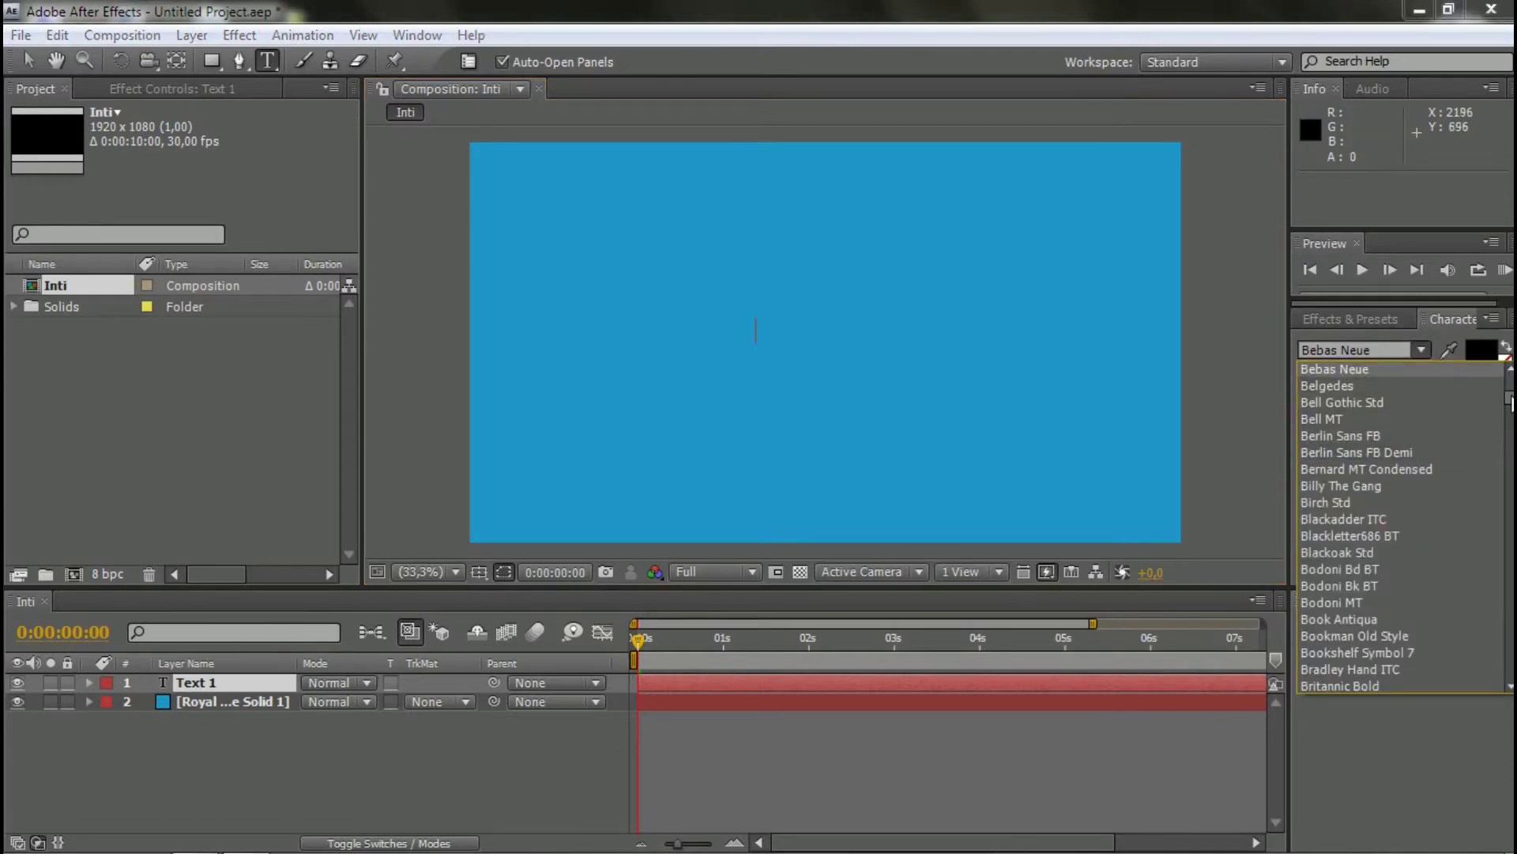
pyautogui.scroll(3, 1510, 401)
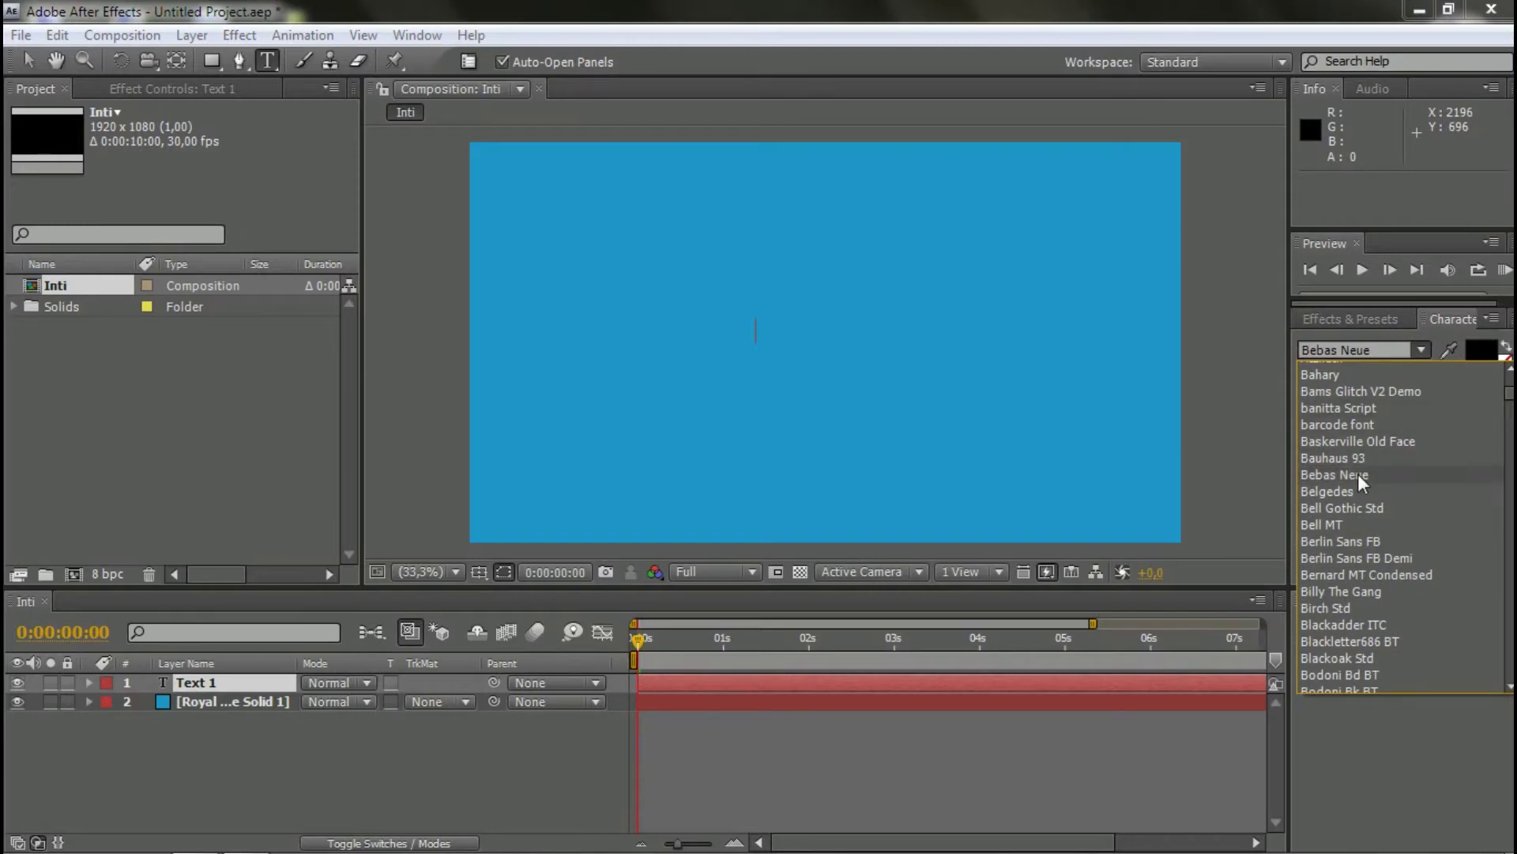
pyautogui.click(1361, 473)
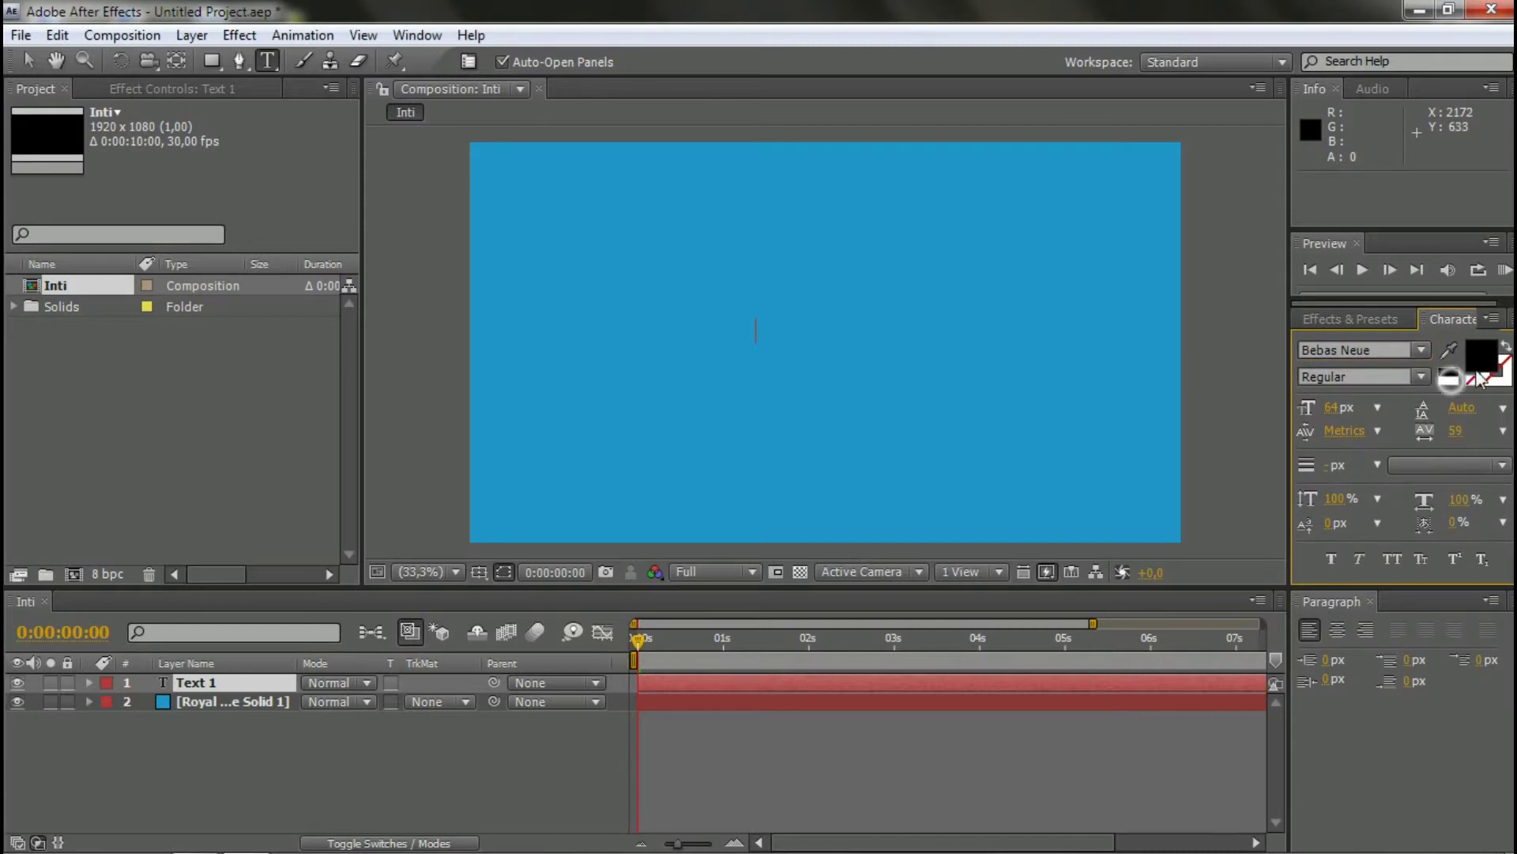
pyautogui.click(1449, 381)
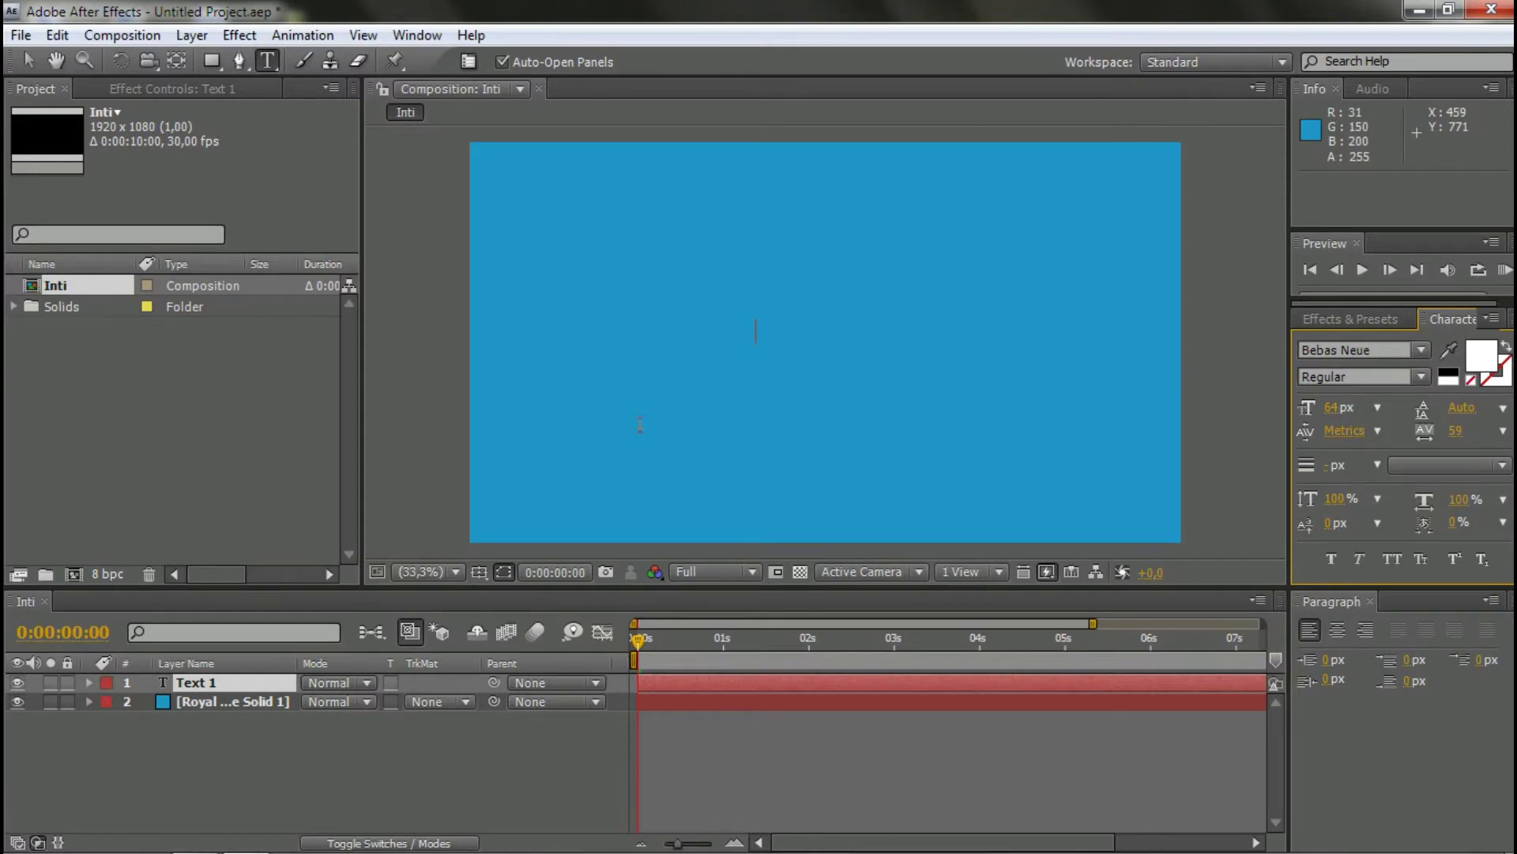
# - Enter TUTORIAL 2020 as the layer's text and finish editing it
pyautogui.write('T')
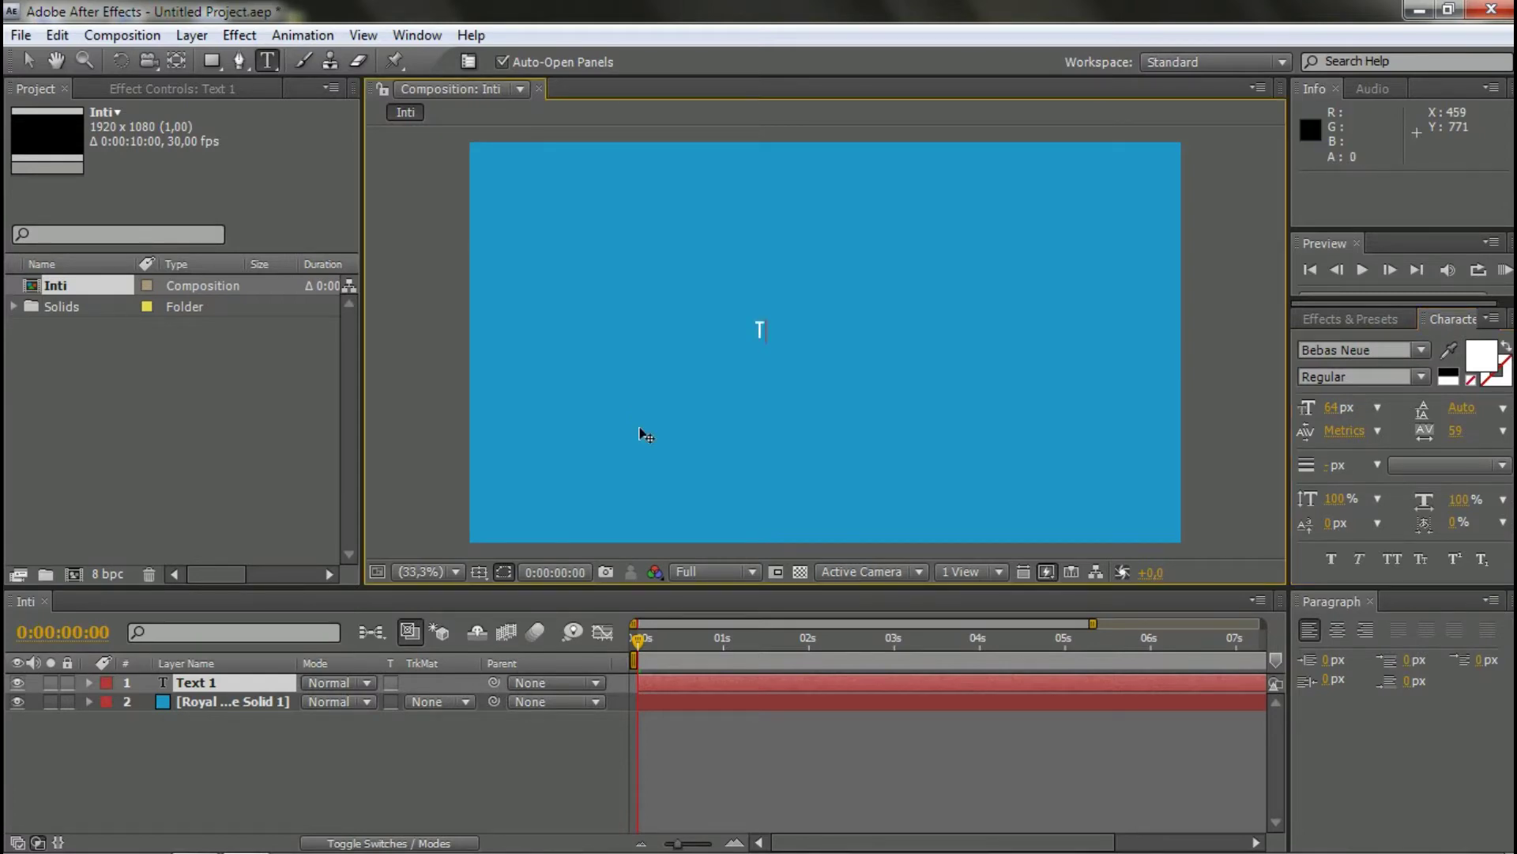
pyautogui.write('UTORIAL 2020')
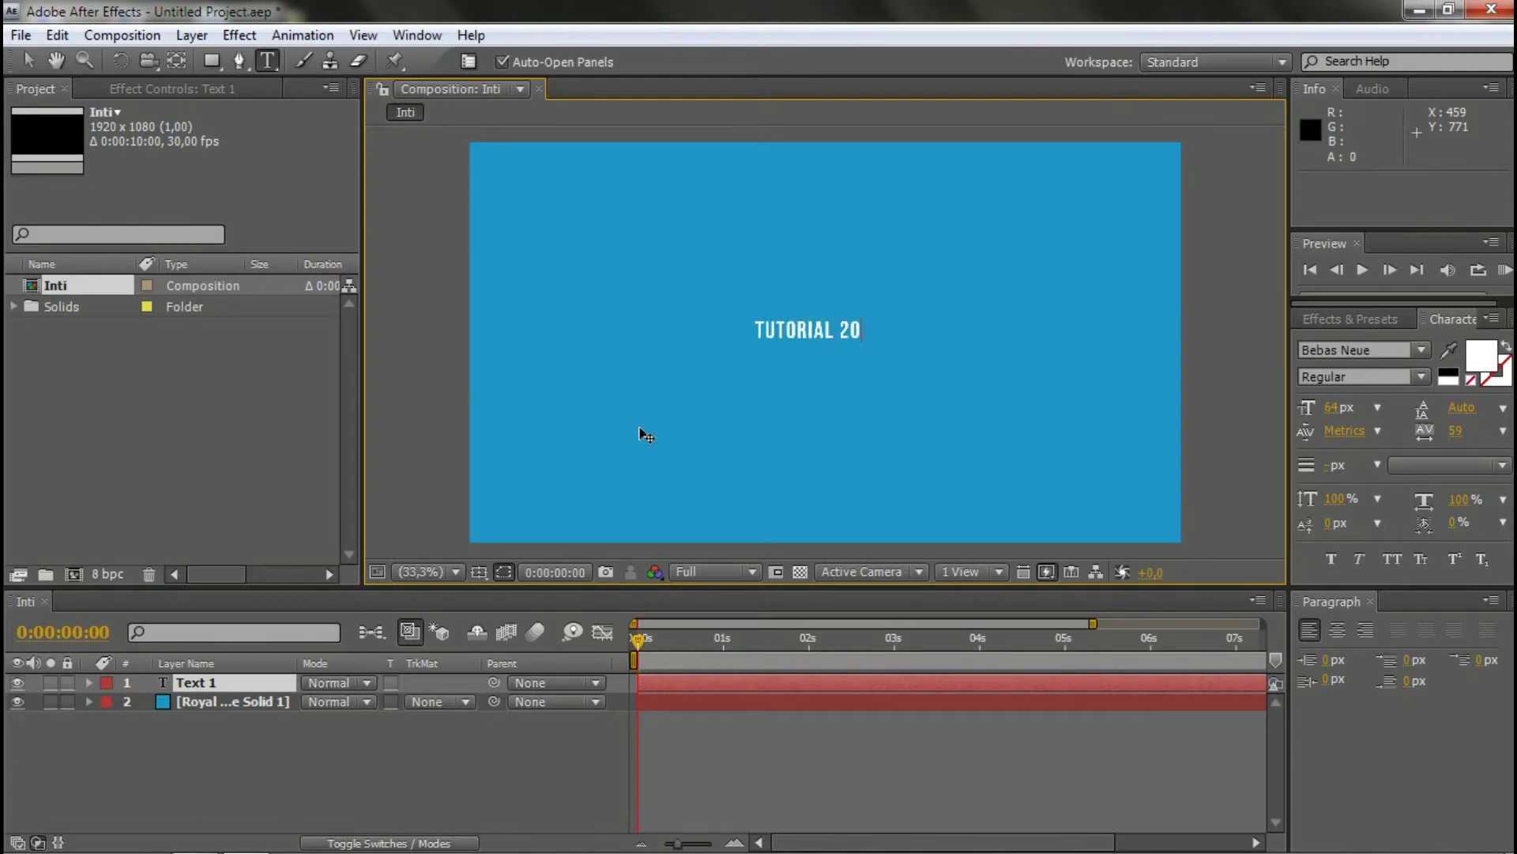
pyautogui.click(371, 767)
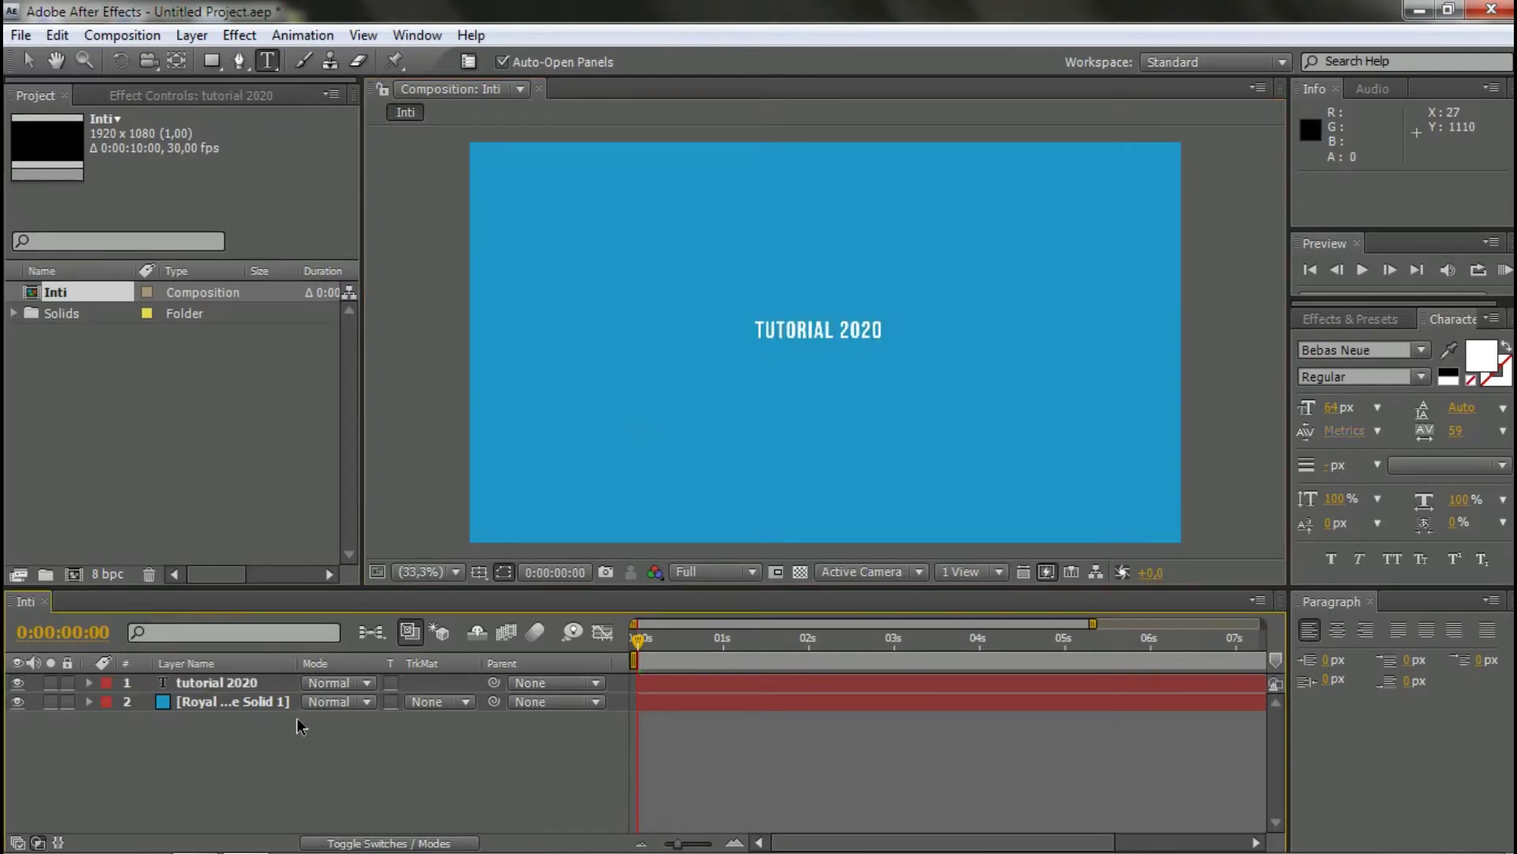
pyautogui.click(261, 682)
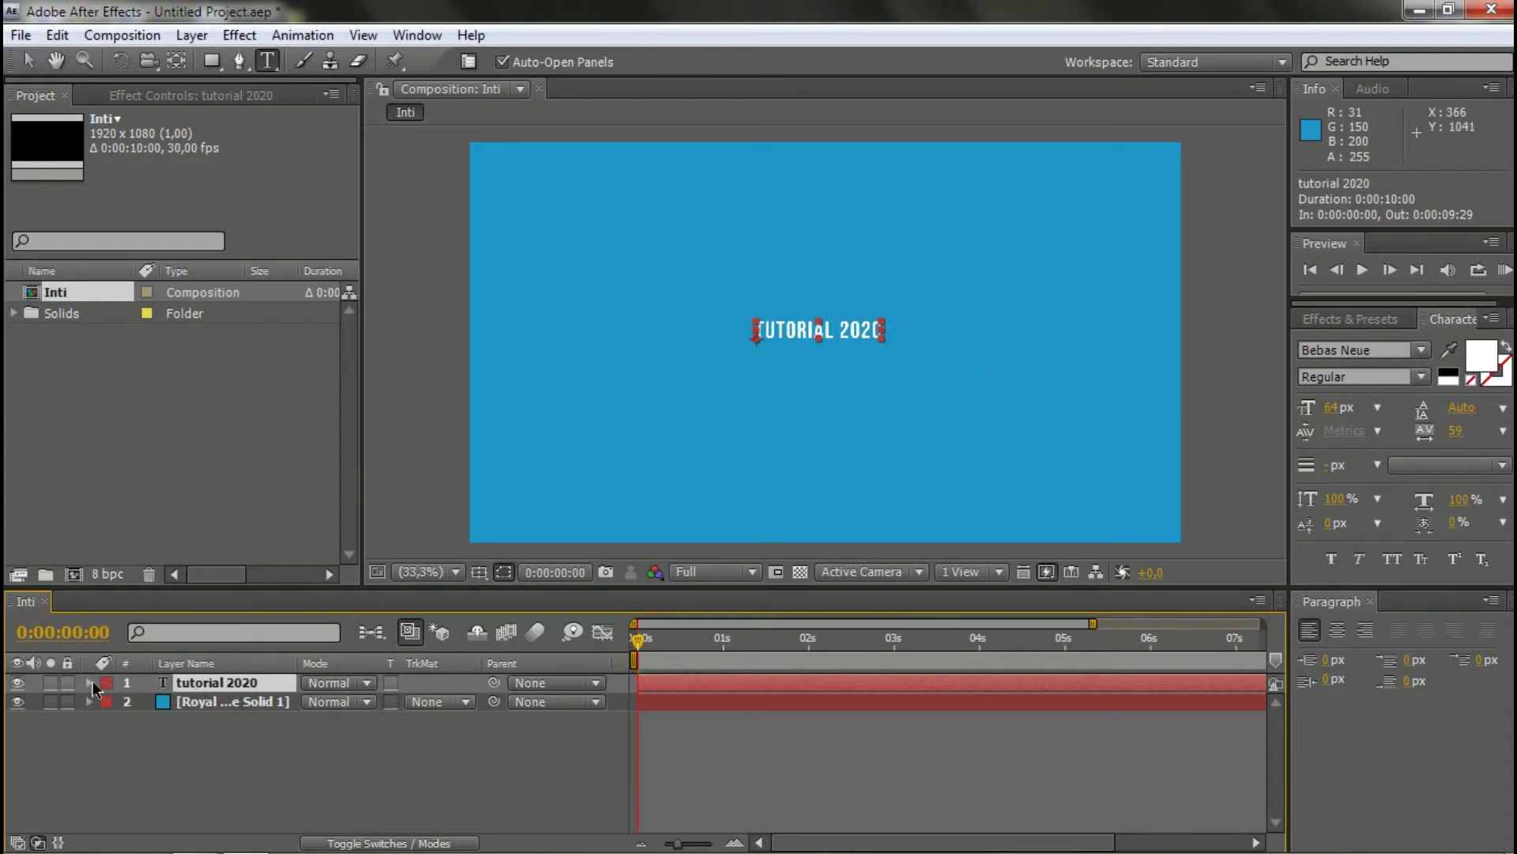
pyautogui.click(281, 755)
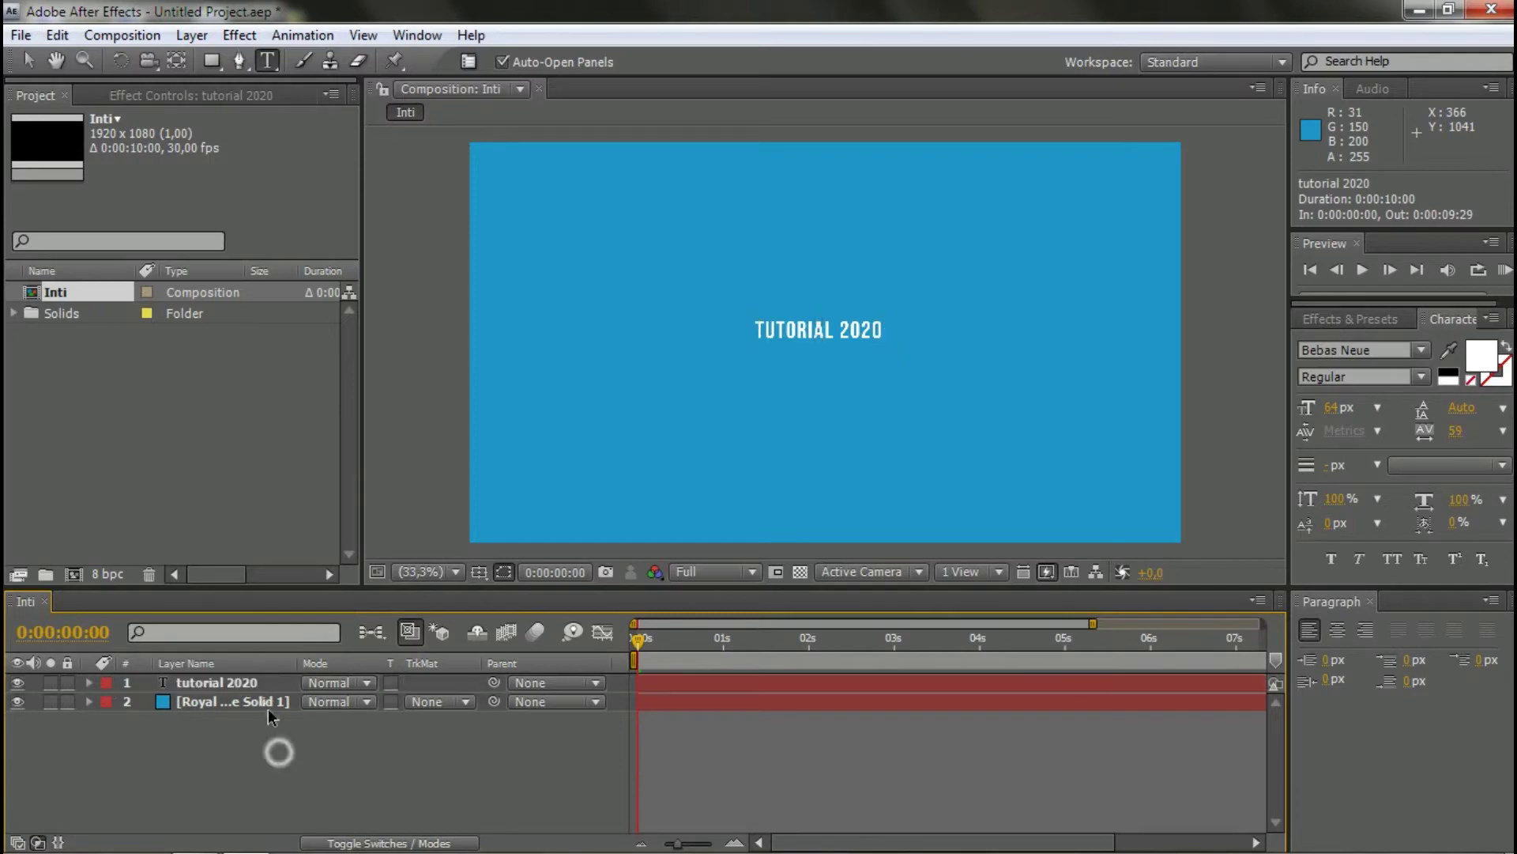
pyautogui.click(269, 683)
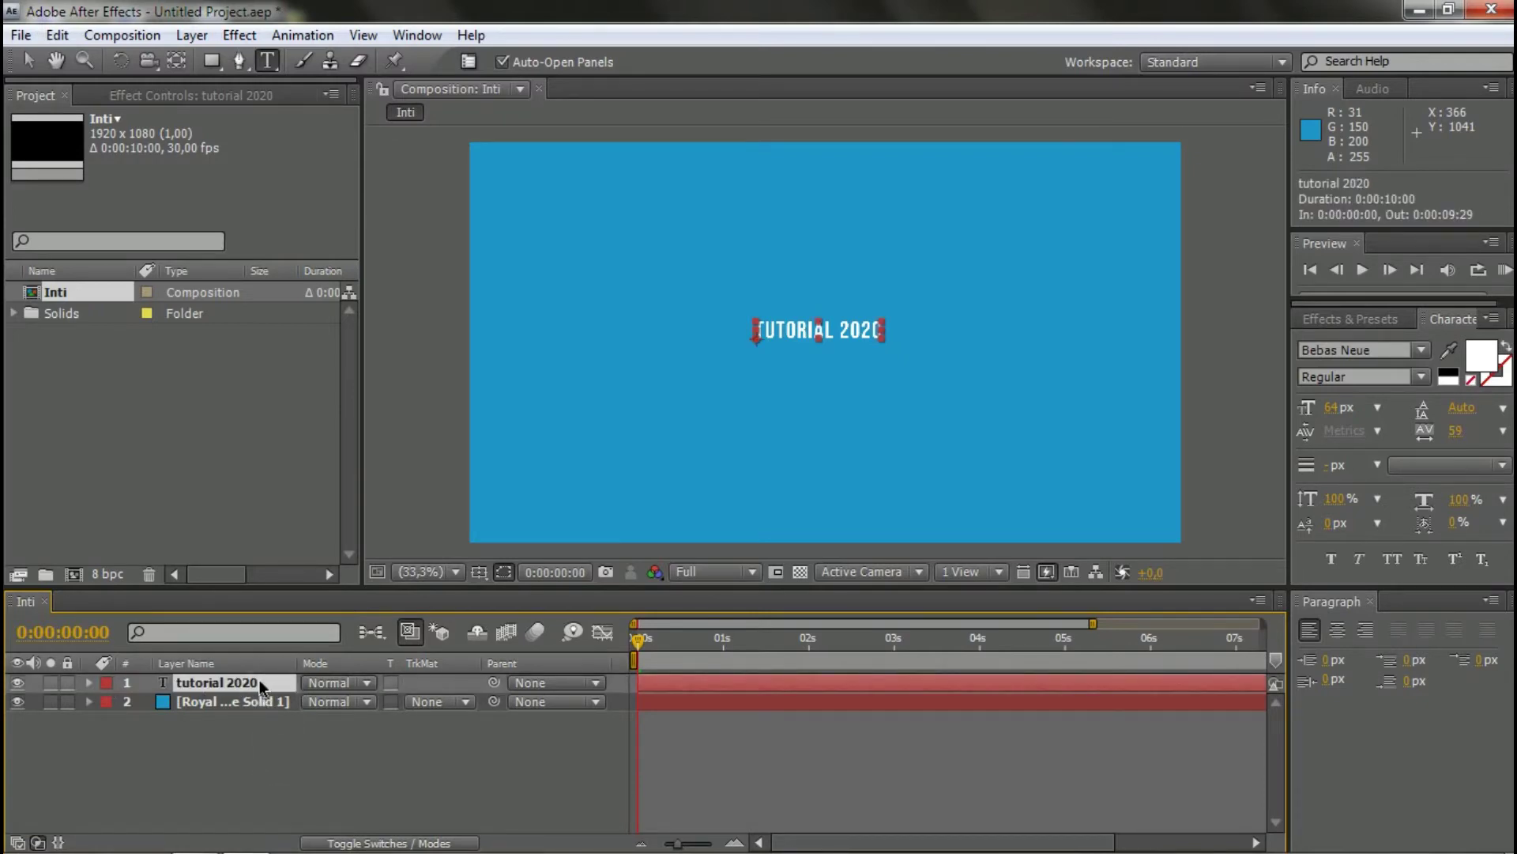
pyautogui.click(241, 729)
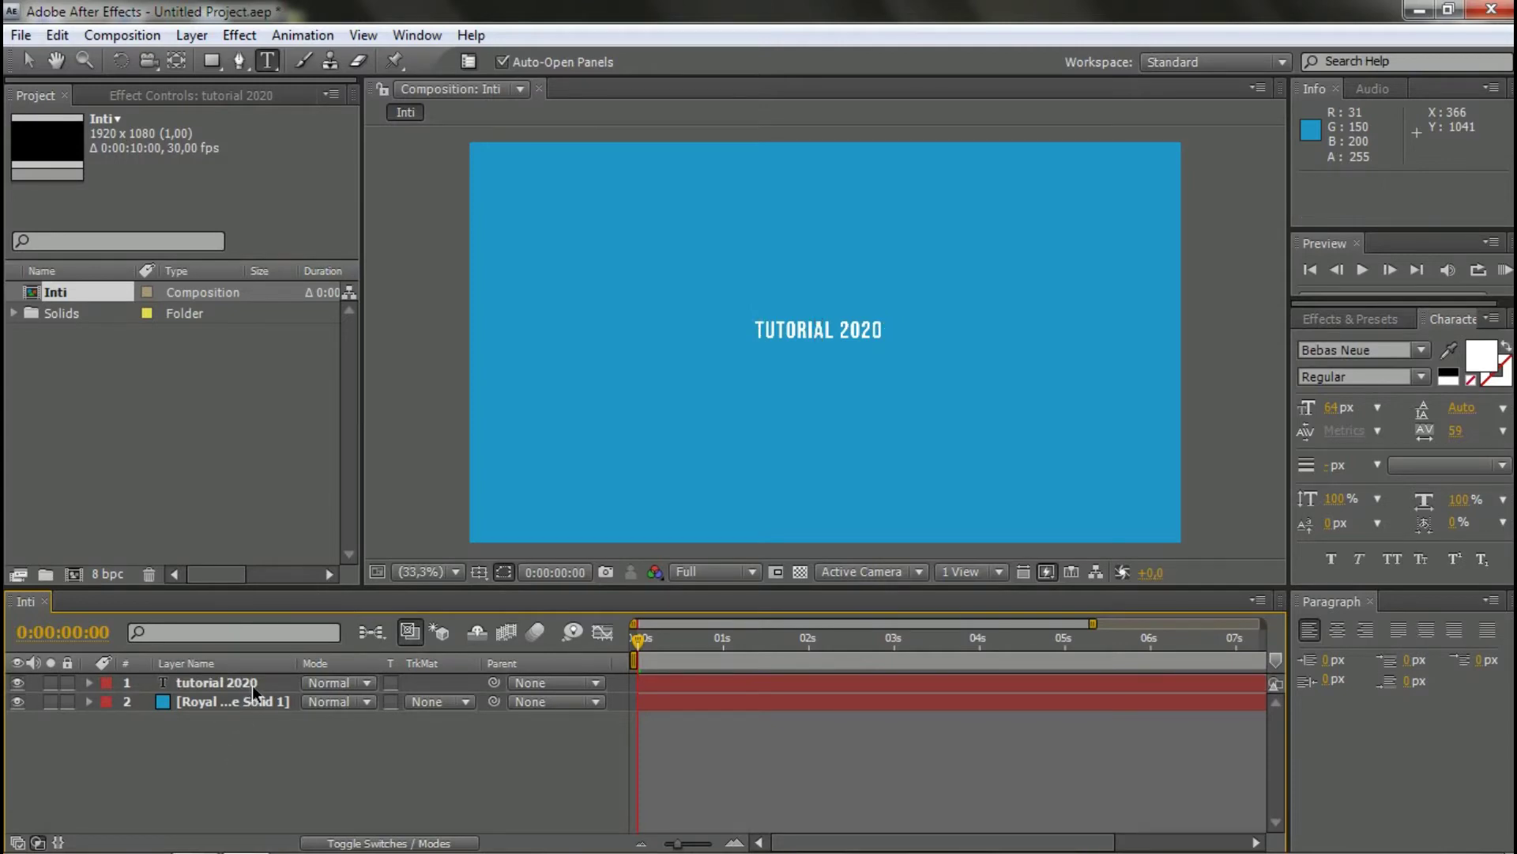
# - Examine the Scale property of the tutorial 2020 layer, first on its own and also within the full Transform group
pyautogui.click(253, 685)
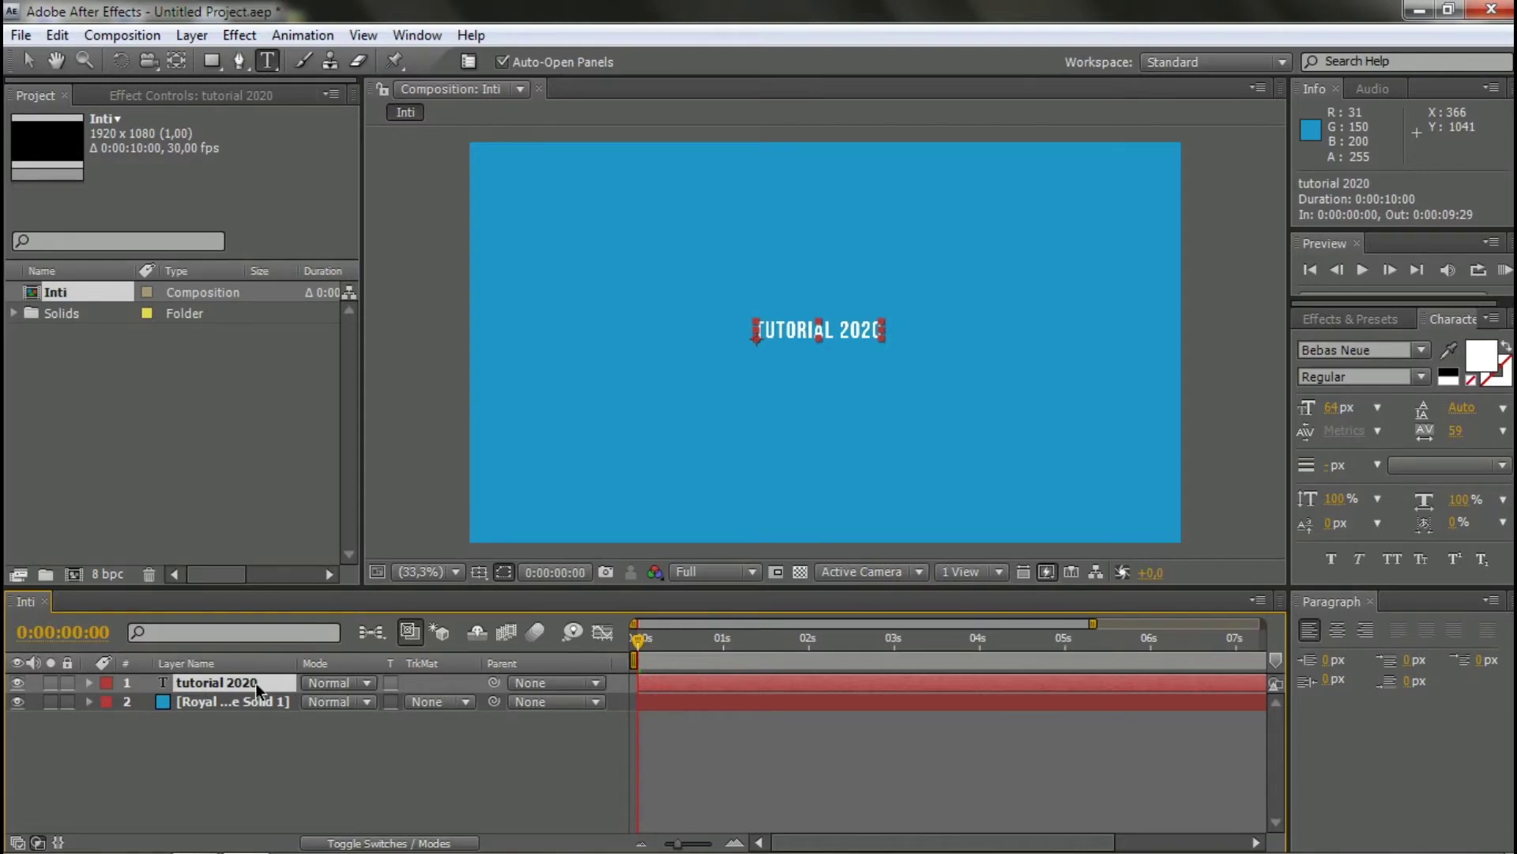
pyautogui.press('s')
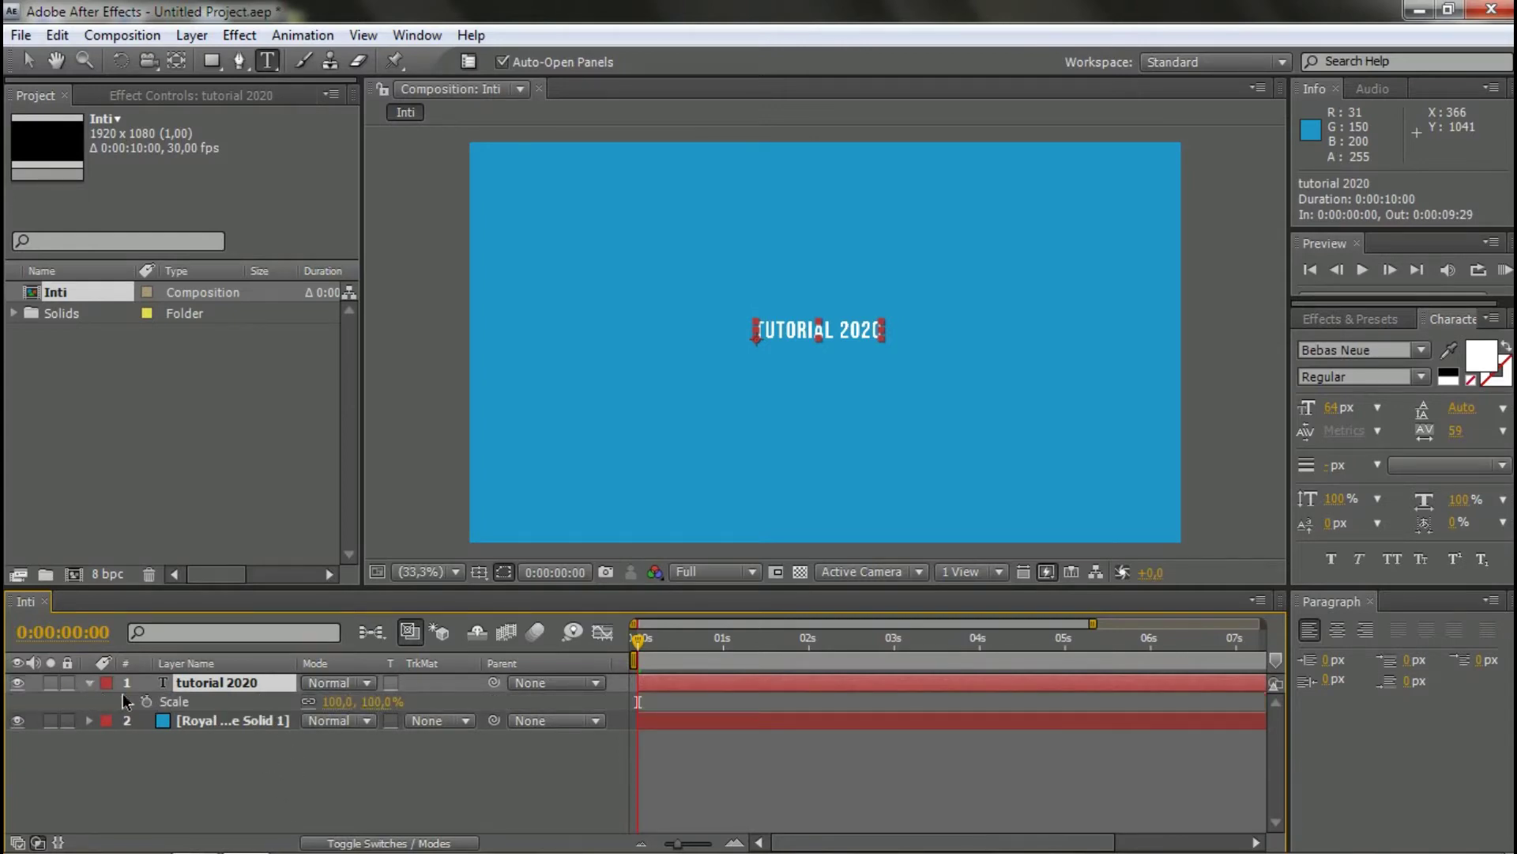
pyautogui.click(90, 684)
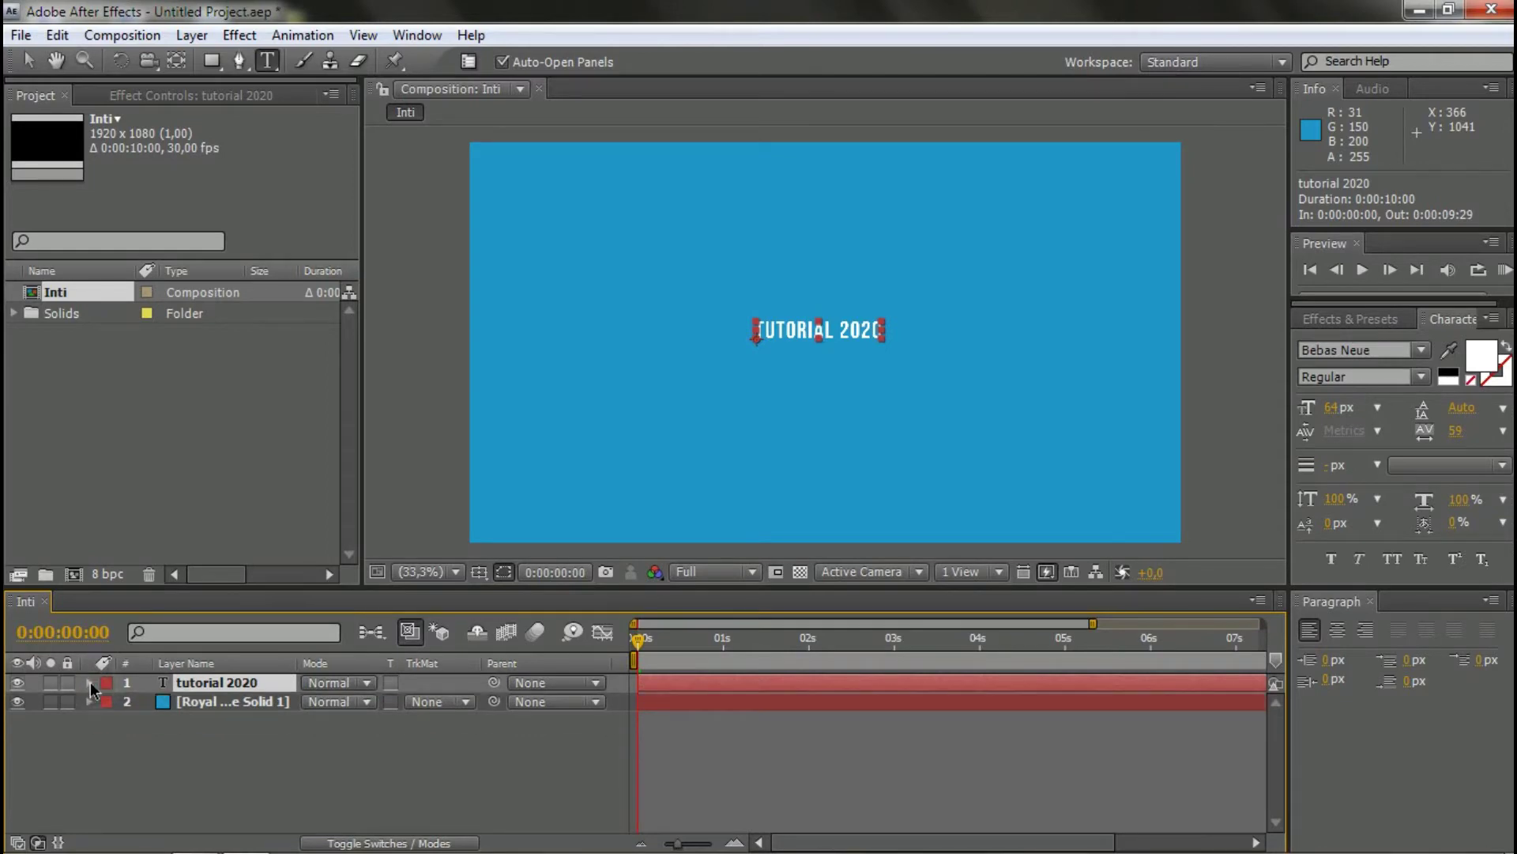
pyautogui.click(90, 684)
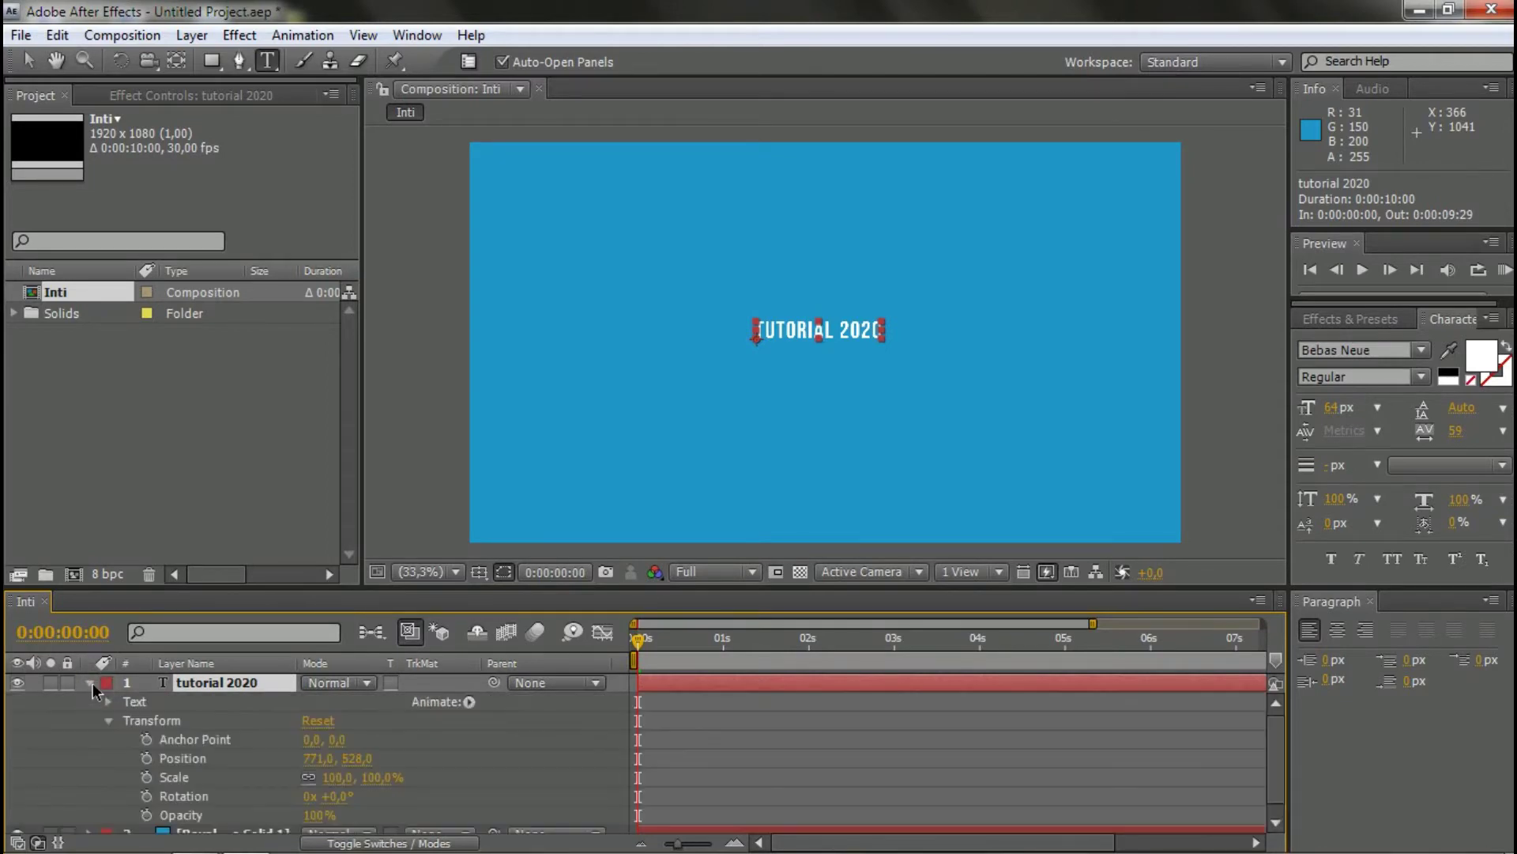
pyautogui.click(108, 721)
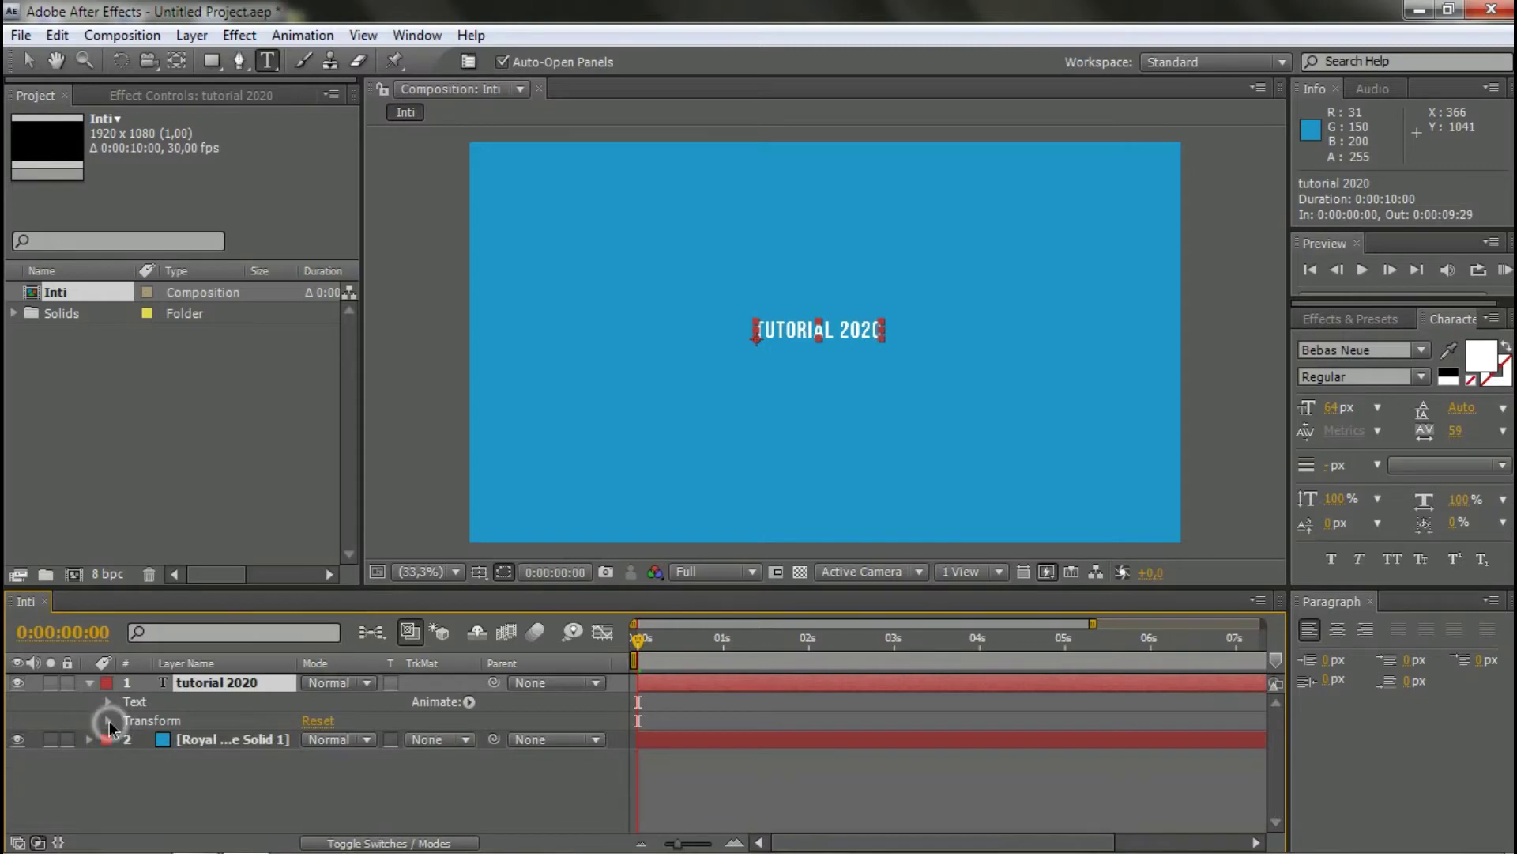
pyautogui.click(108, 721)
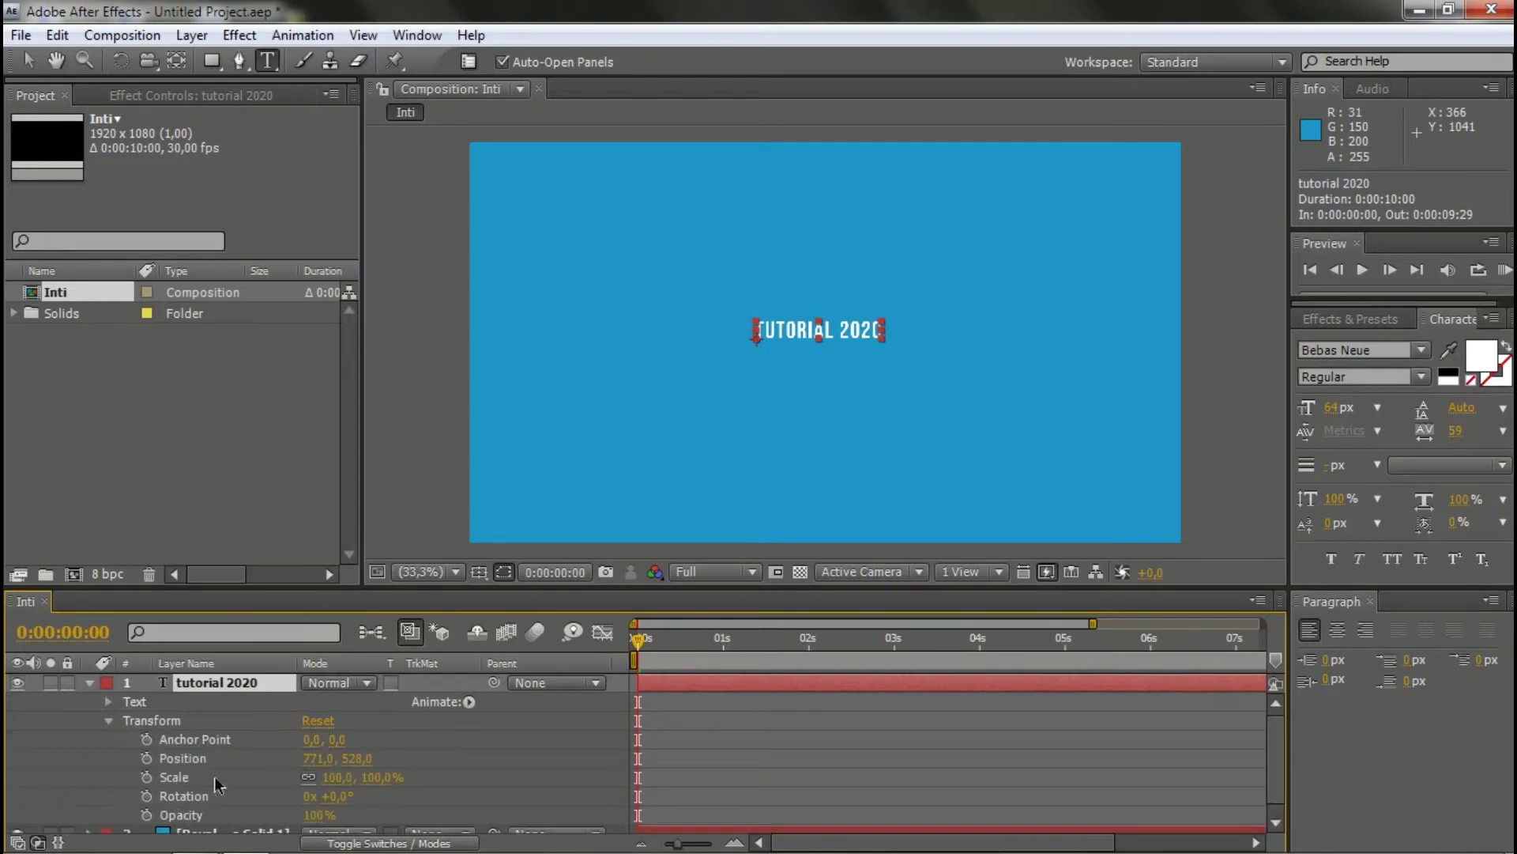
pyautogui.click(249, 777)
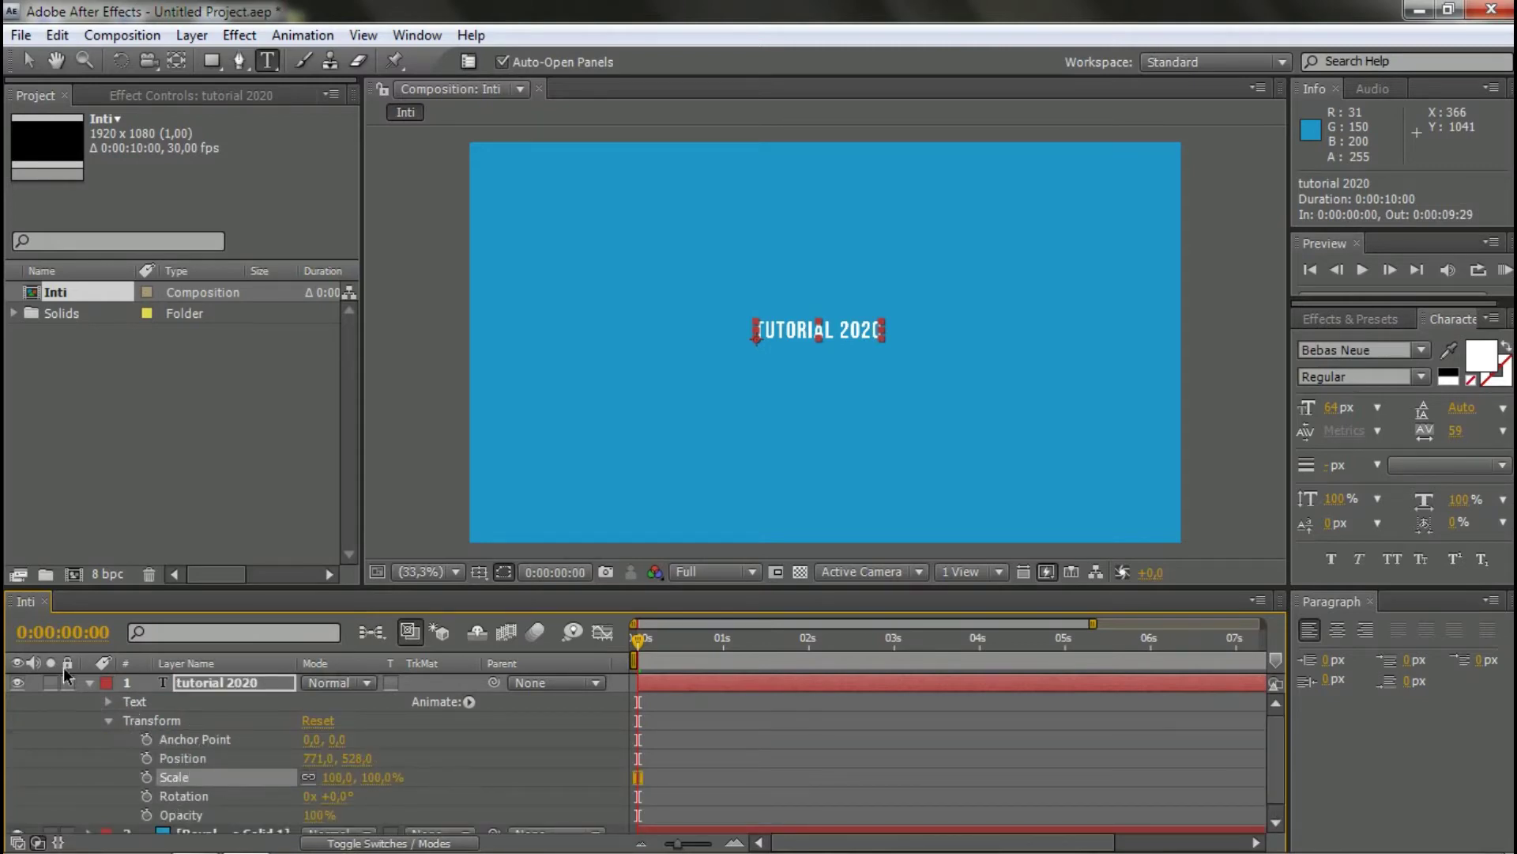
# - Isolate the tutorial 2020 layer's Scale property, enlarge the text to 277%, and return to the Selection tool
pyautogui.click(234, 684)
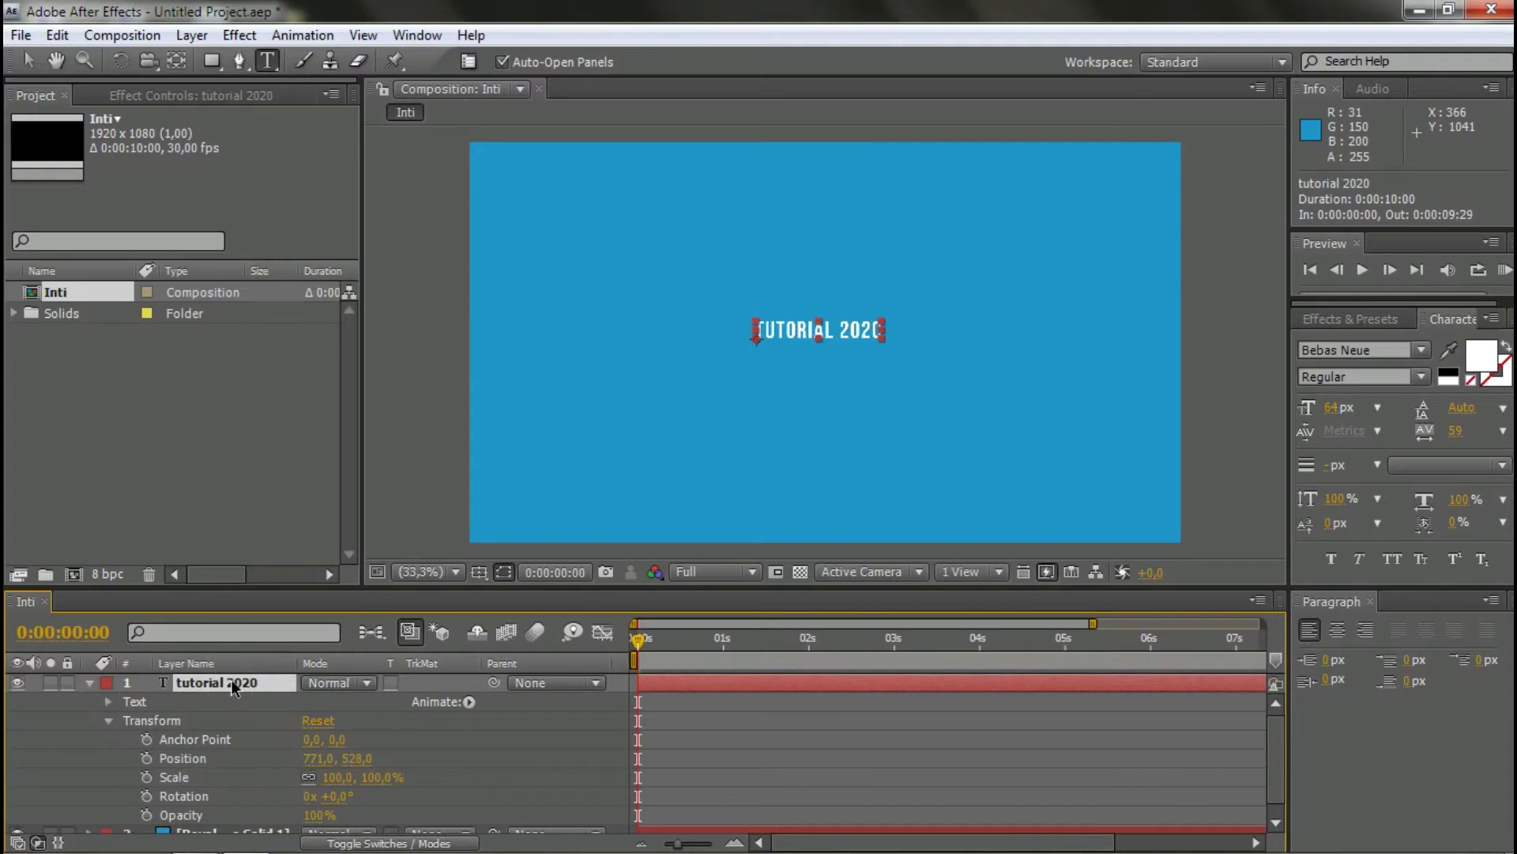
pyautogui.press('s')
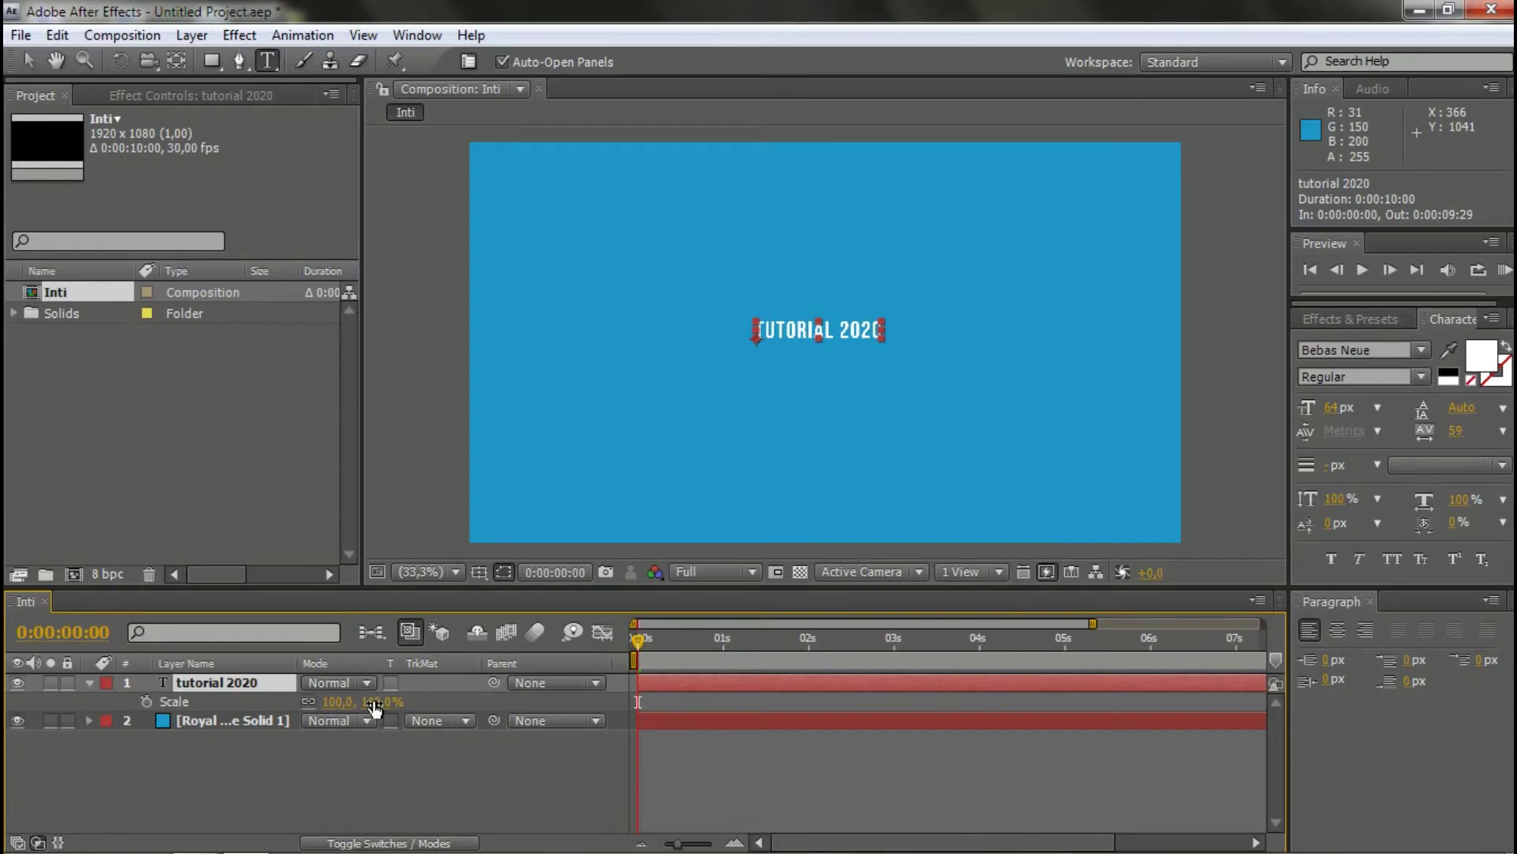
pyautogui.moveTo(374, 707); pyautogui.dragTo(558, 704)
pyautogui.moveTo(371, 702); pyautogui.dragTo(386, 701)
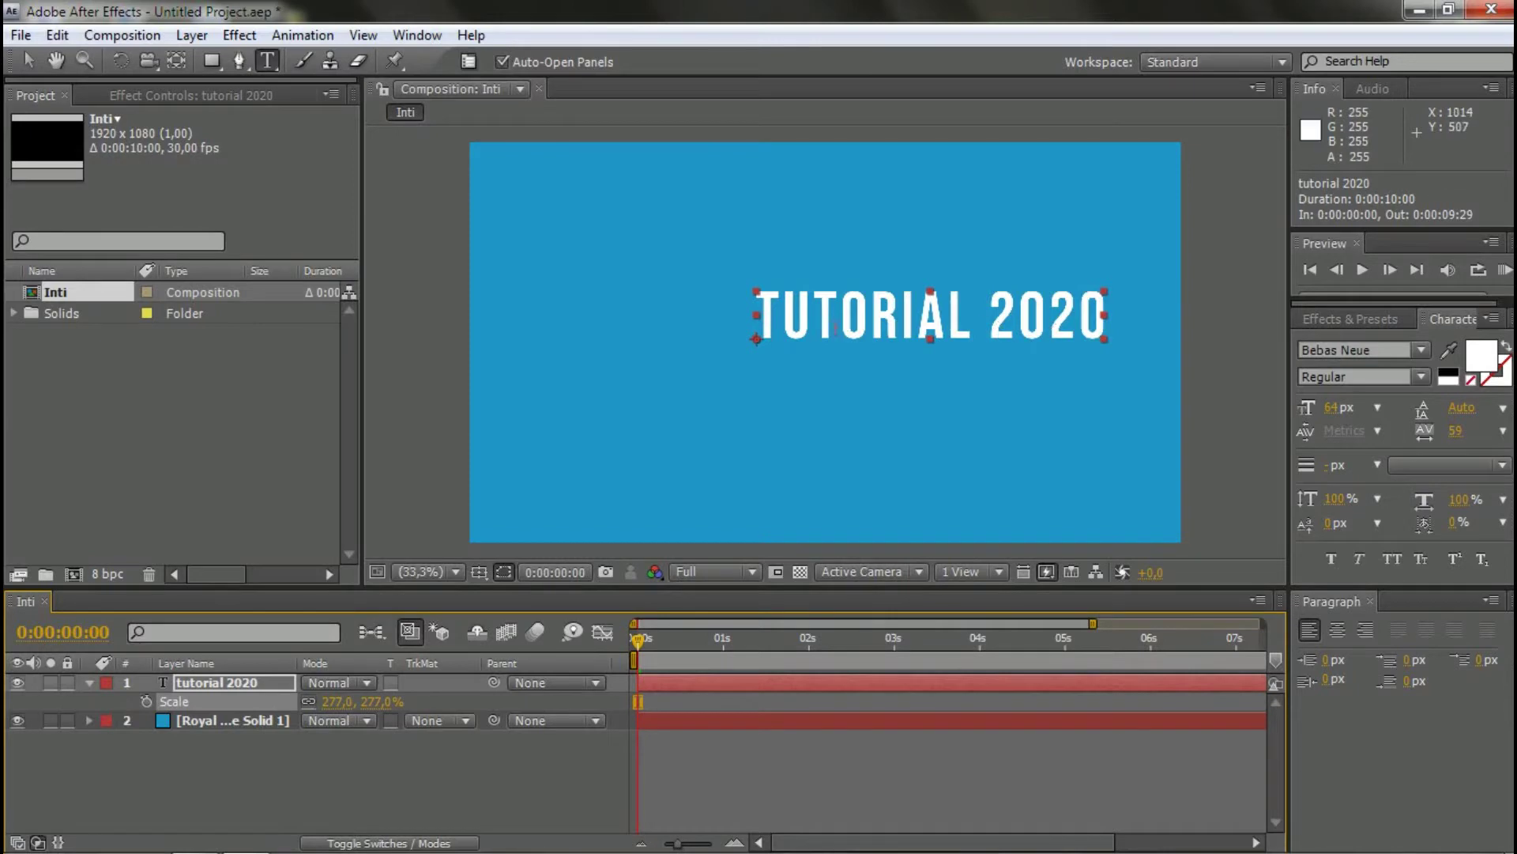
pyautogui.click(27, 60)
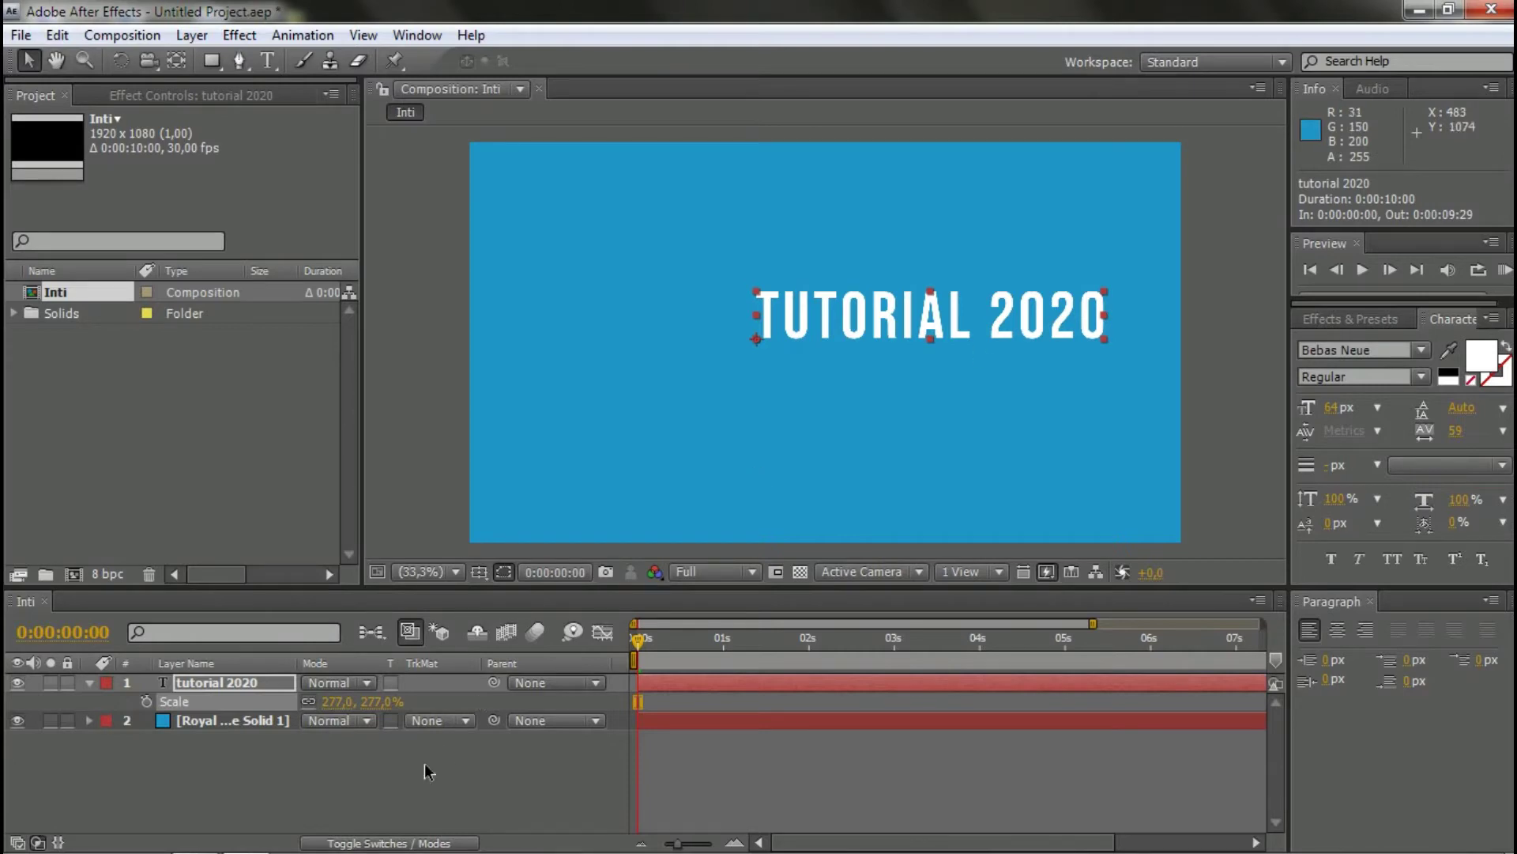
# - Select the blue solid layer and show the Align panel
pyautogui.click(413, 786)
pyautogui.click(261, 720)
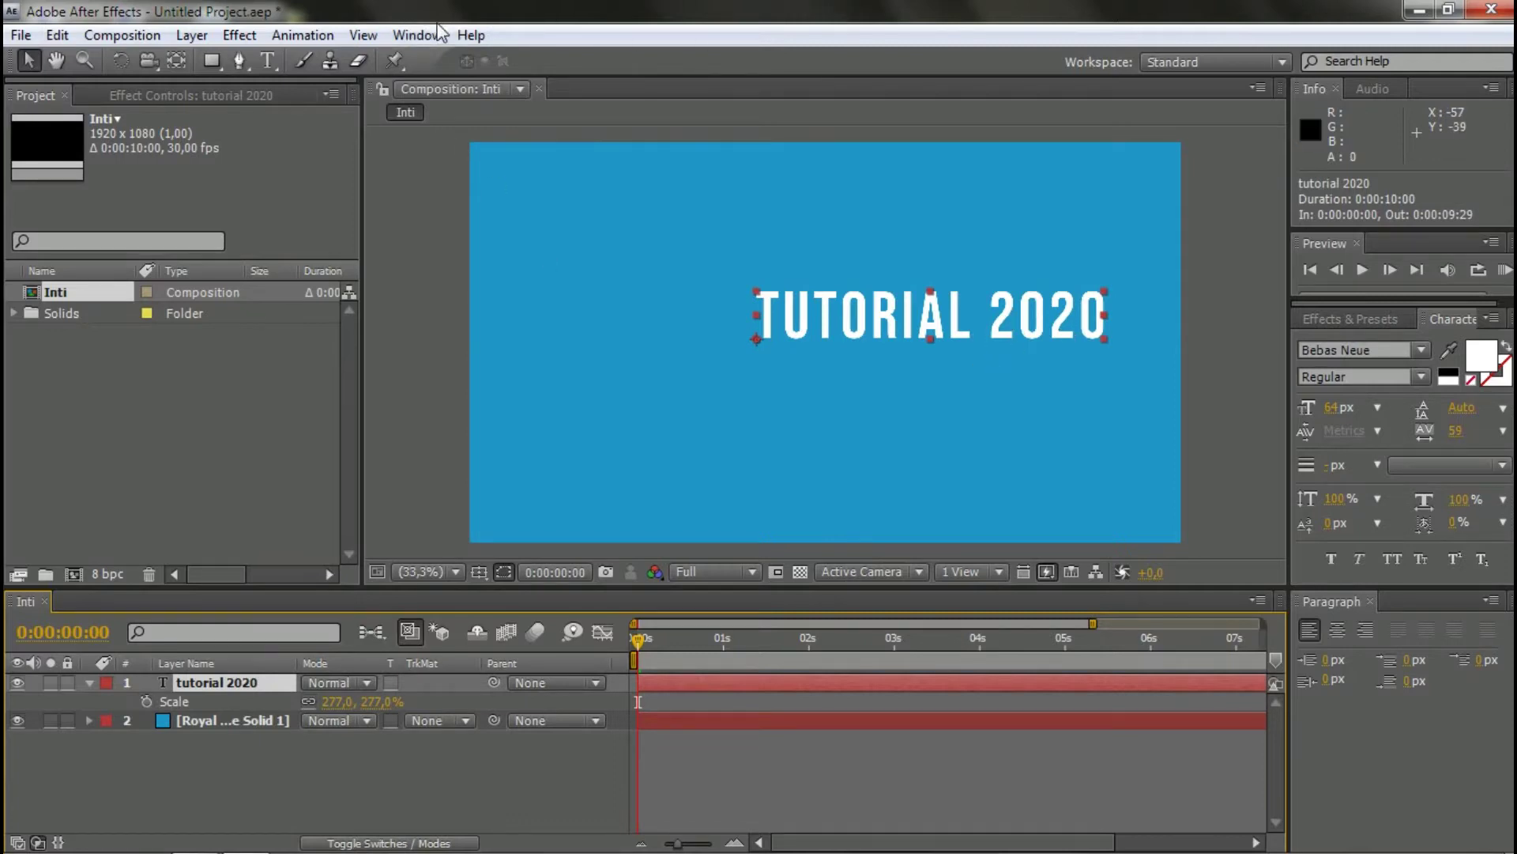
pyautogui.click(274, 720)
pyautogui.click(418, 35)
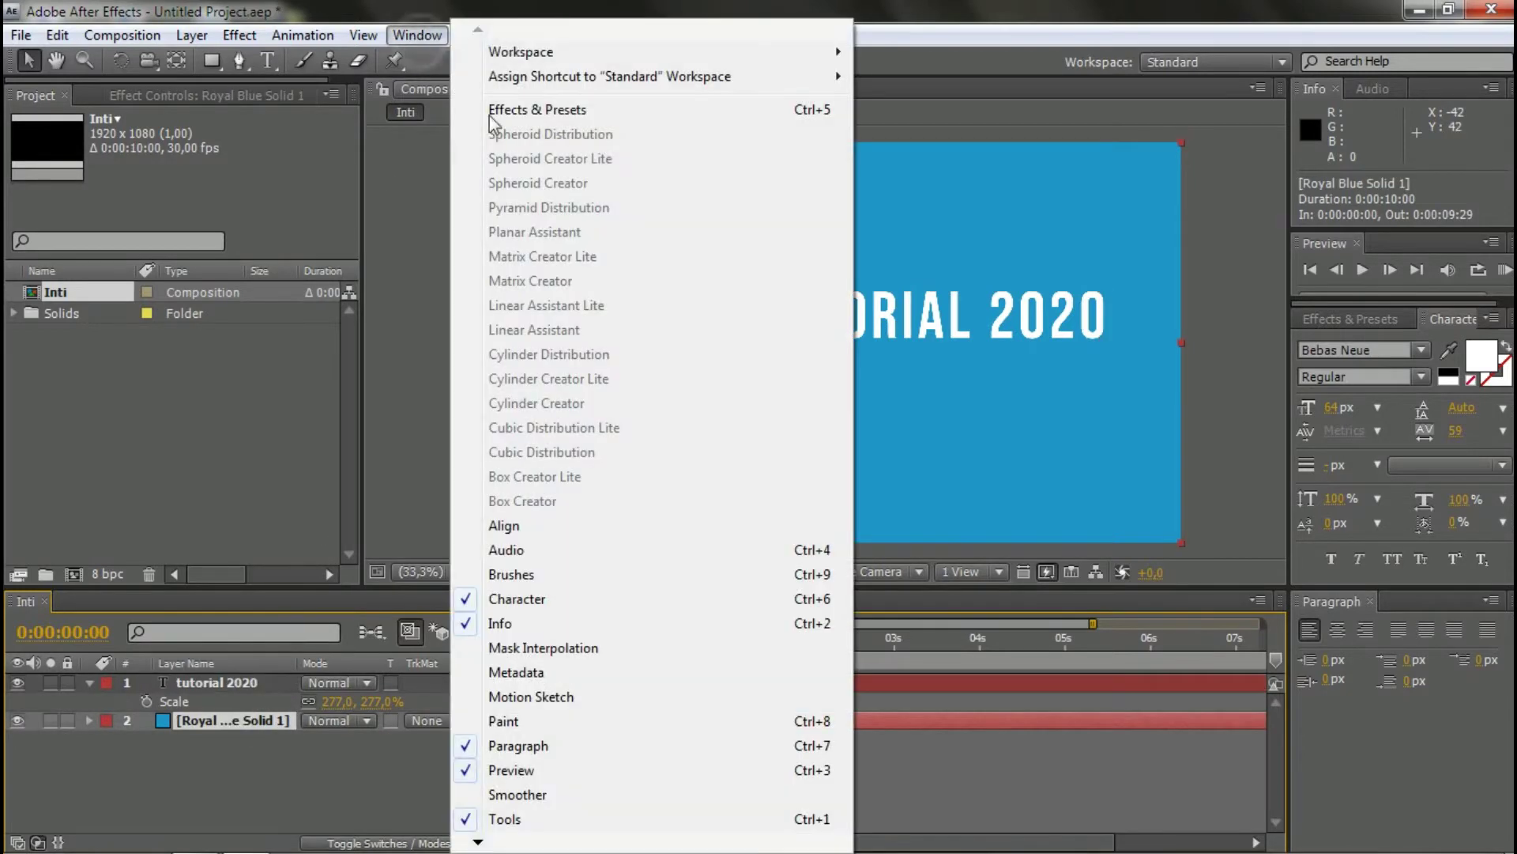
pyautogui.click(504, 526)
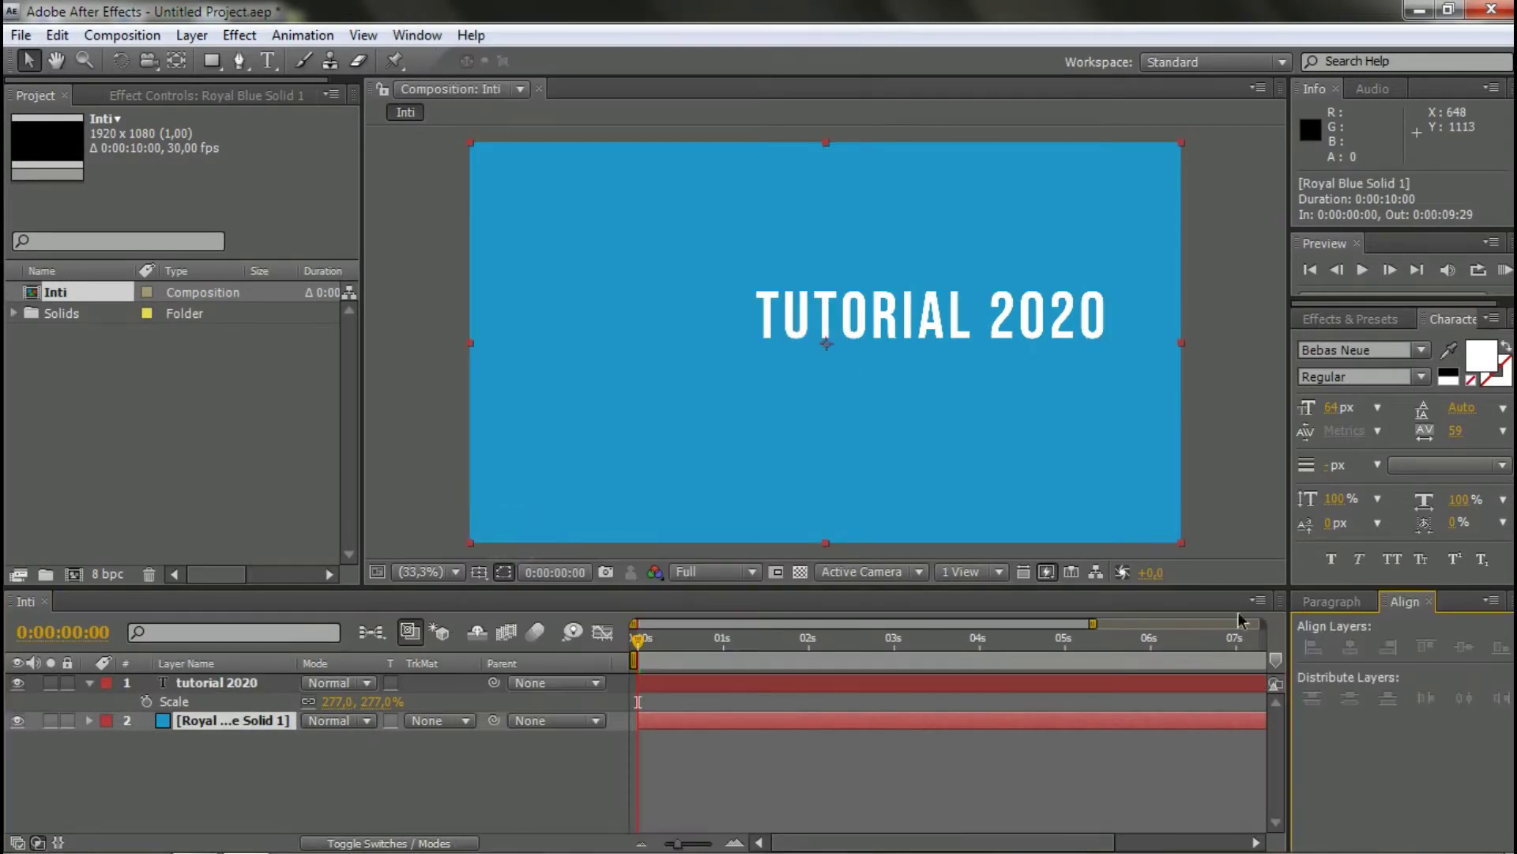
# - Turn on the Title/Action Safe overlay in the composition view
pyautogui.keyDown('shift'); pyautogui.click(282, 683); pyautogui.keyUp('shift')
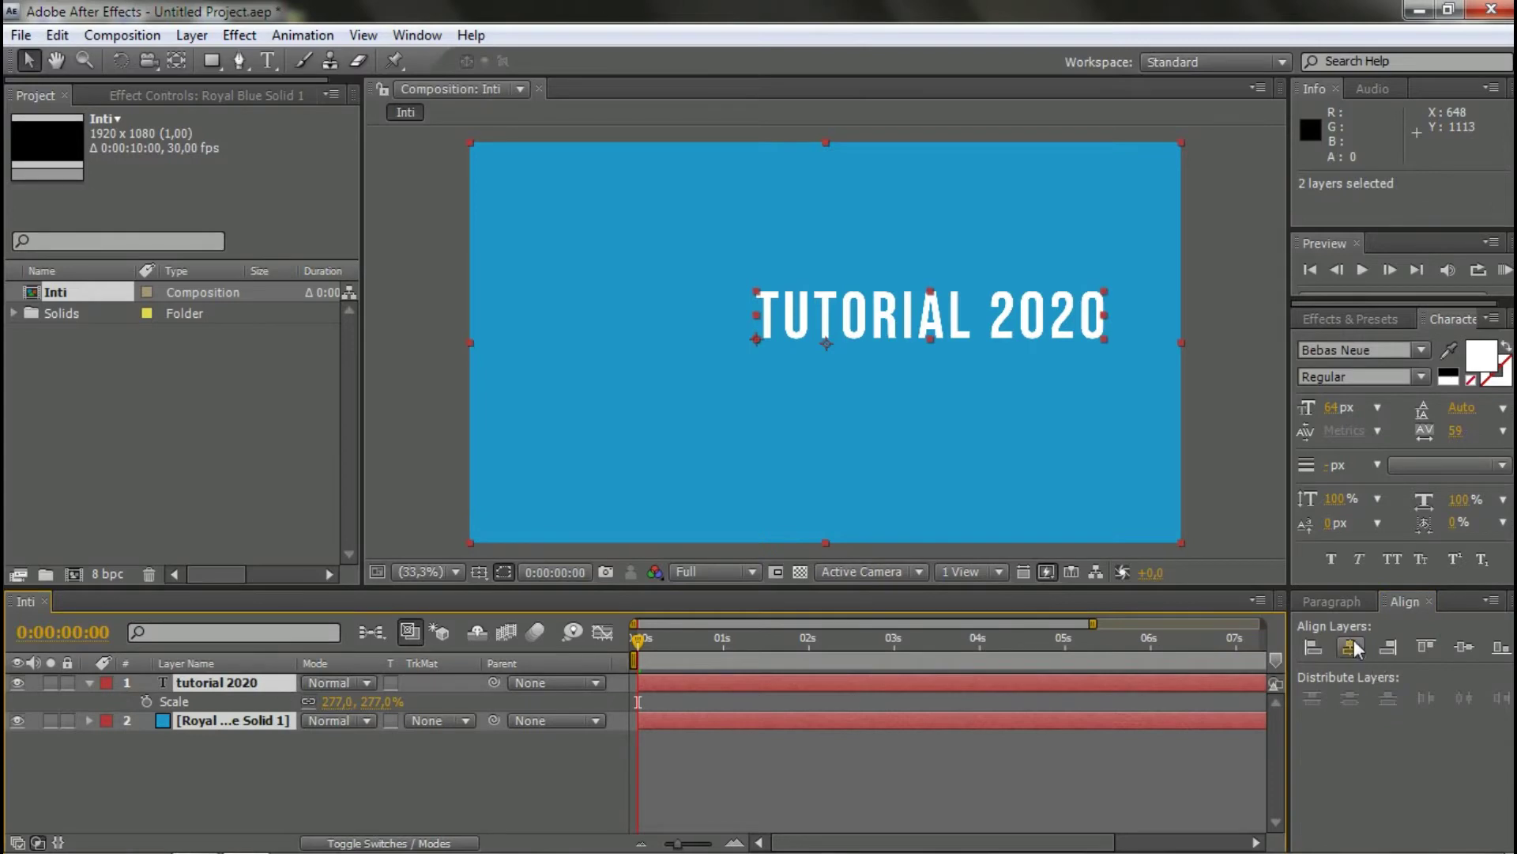
pyautogui.click(391, 749)
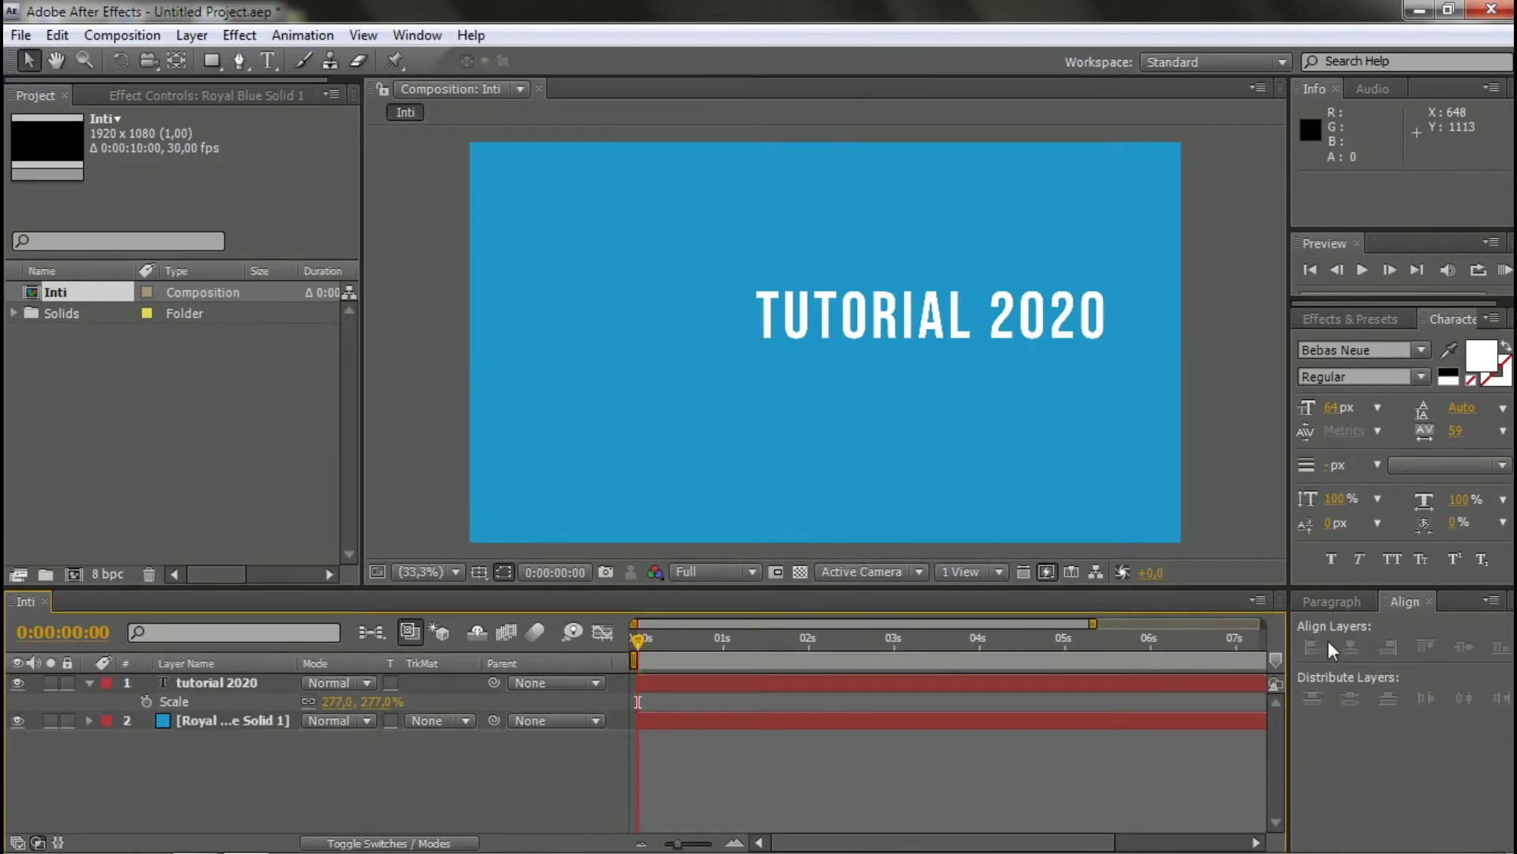
pyautogui.click(269, 721)
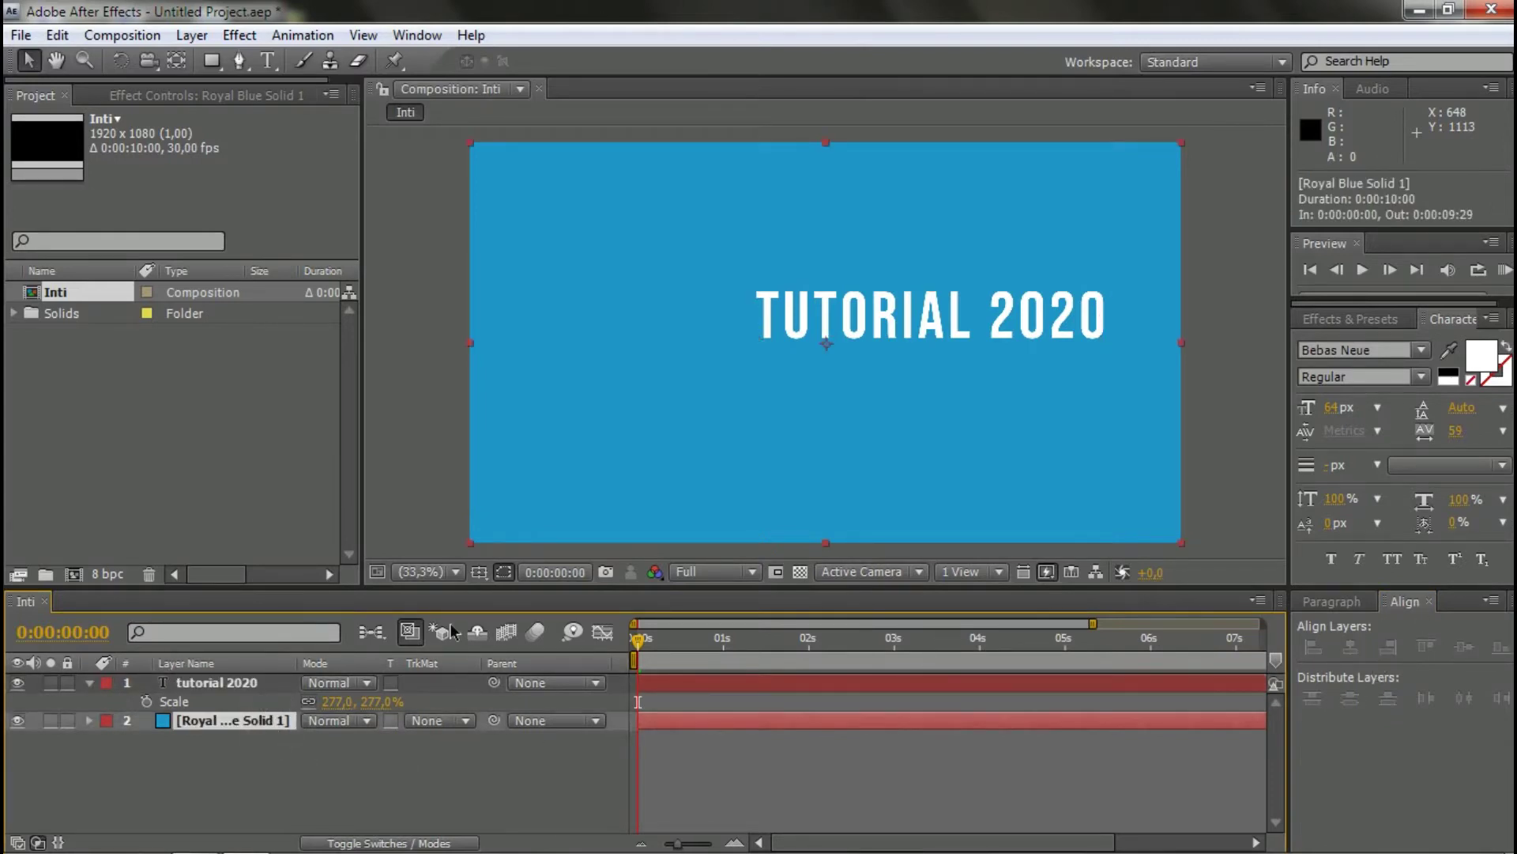
pyautogui.click(480, 571)
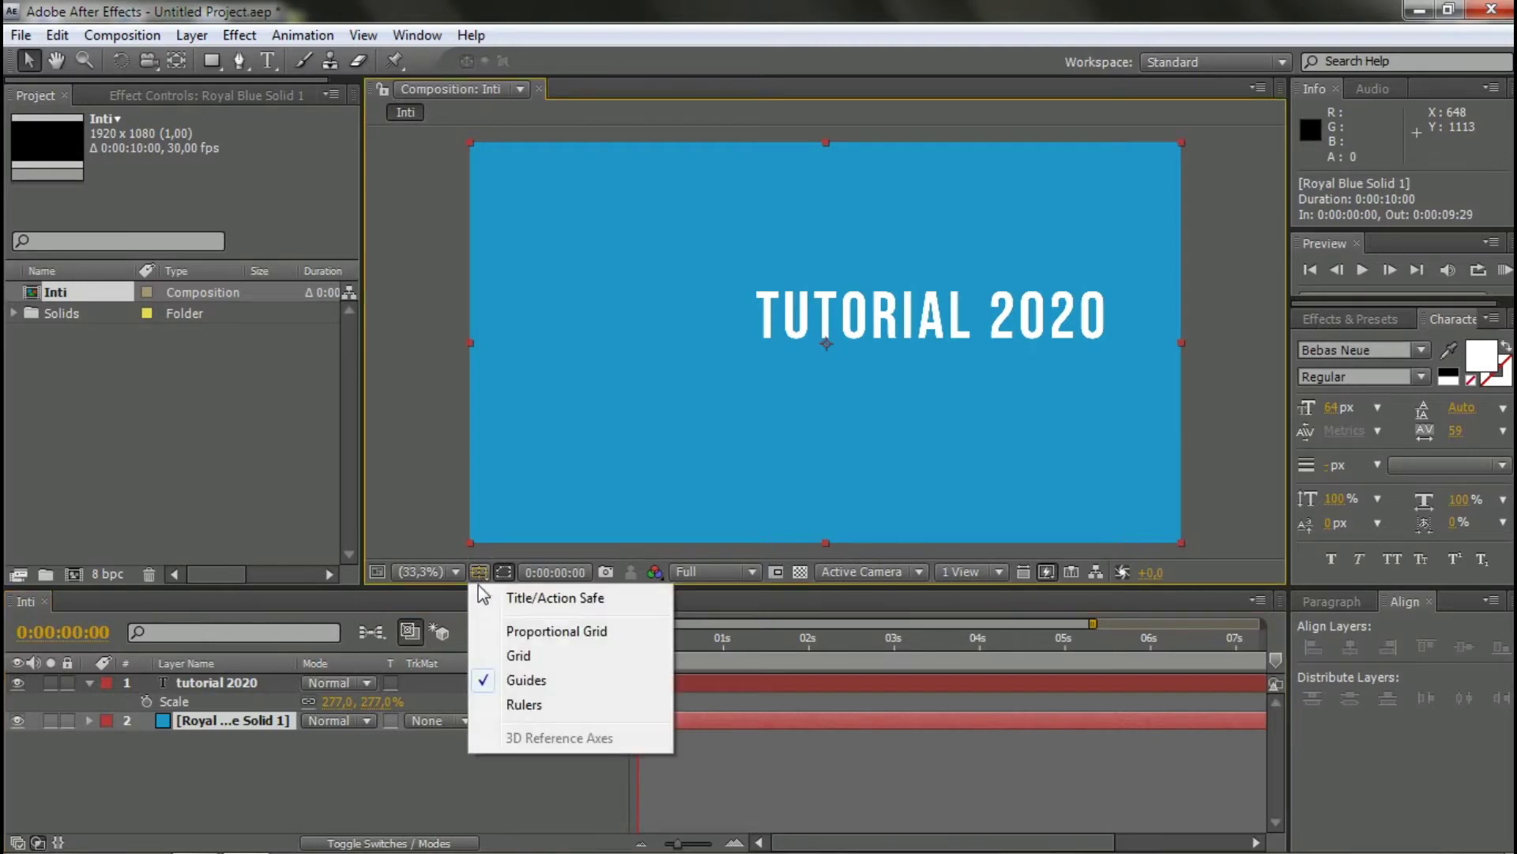
pyautogui.click(577, 599)
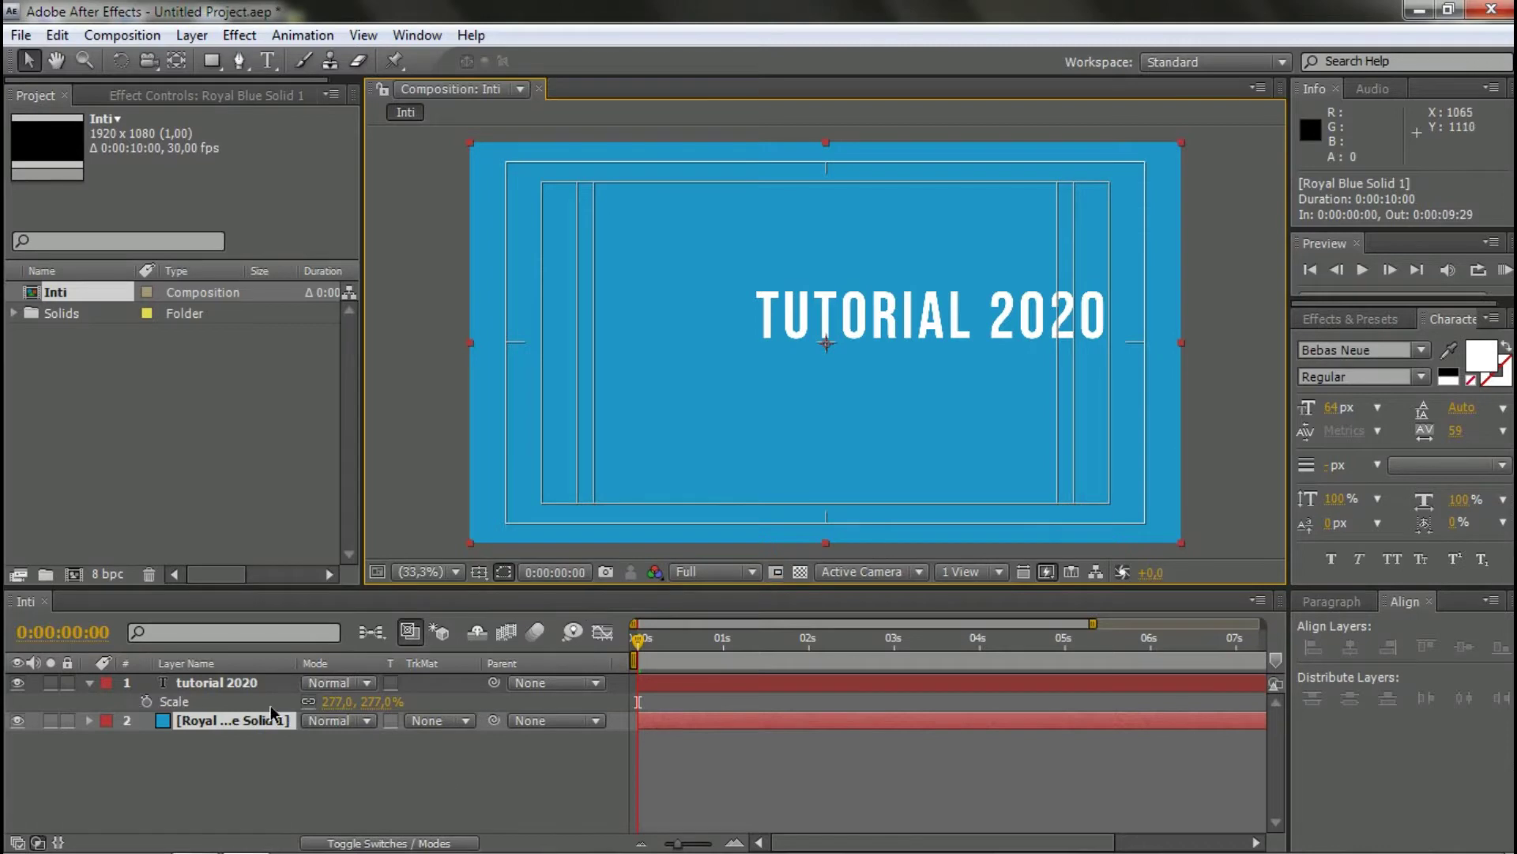
# - Align the tutorial 2020 text and the blue solid to a shared horizontal and vertical centre, and clear the layer selection
pyautogui.click(237, 685)
pyautogui.click(237, 720)
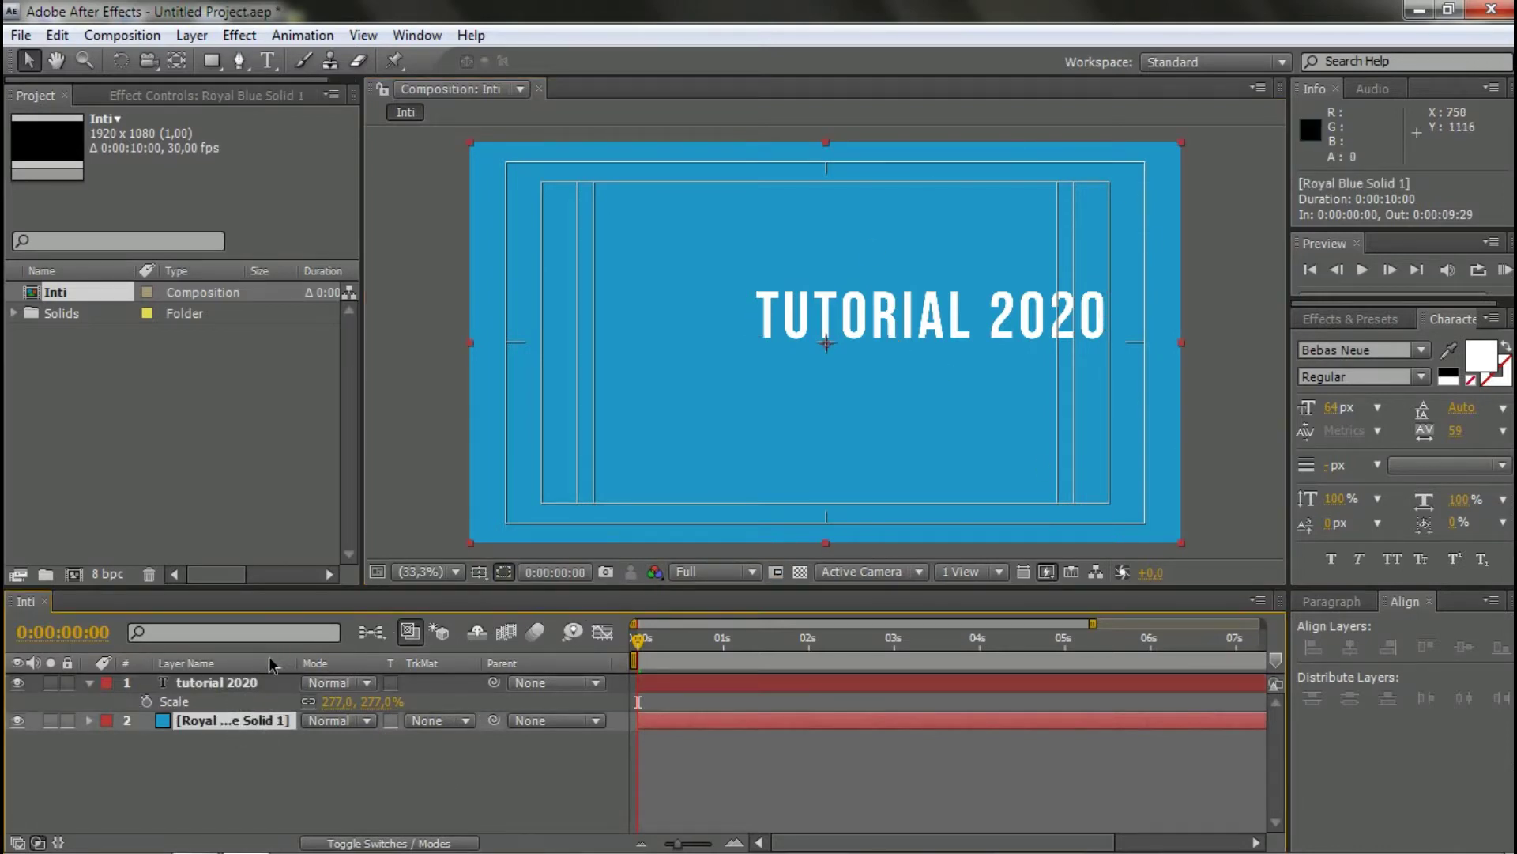
pyautogui.click(257, 684)
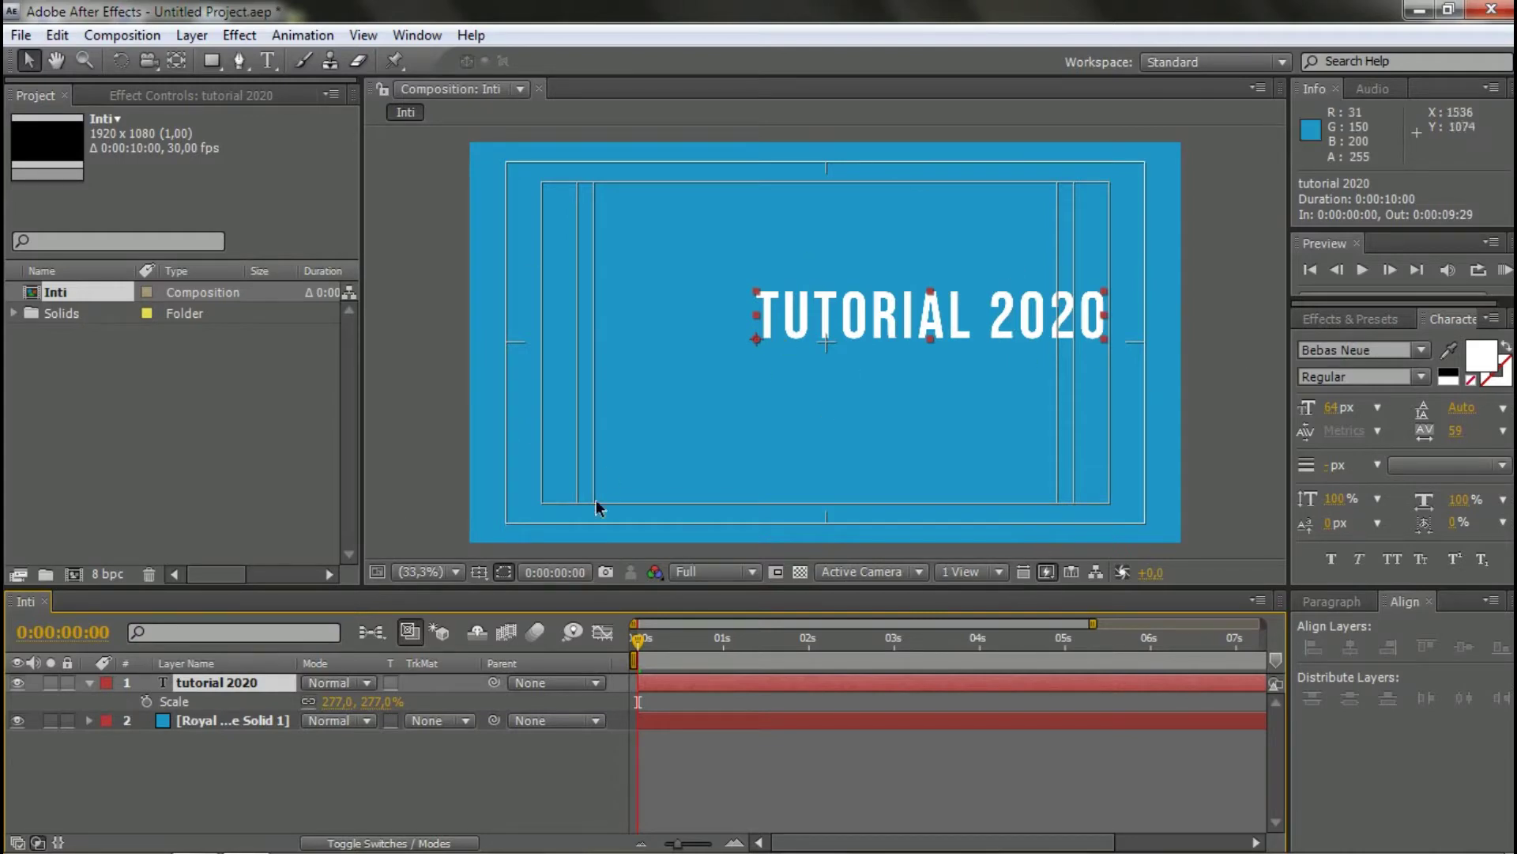
pyautogui.click(258, 737)
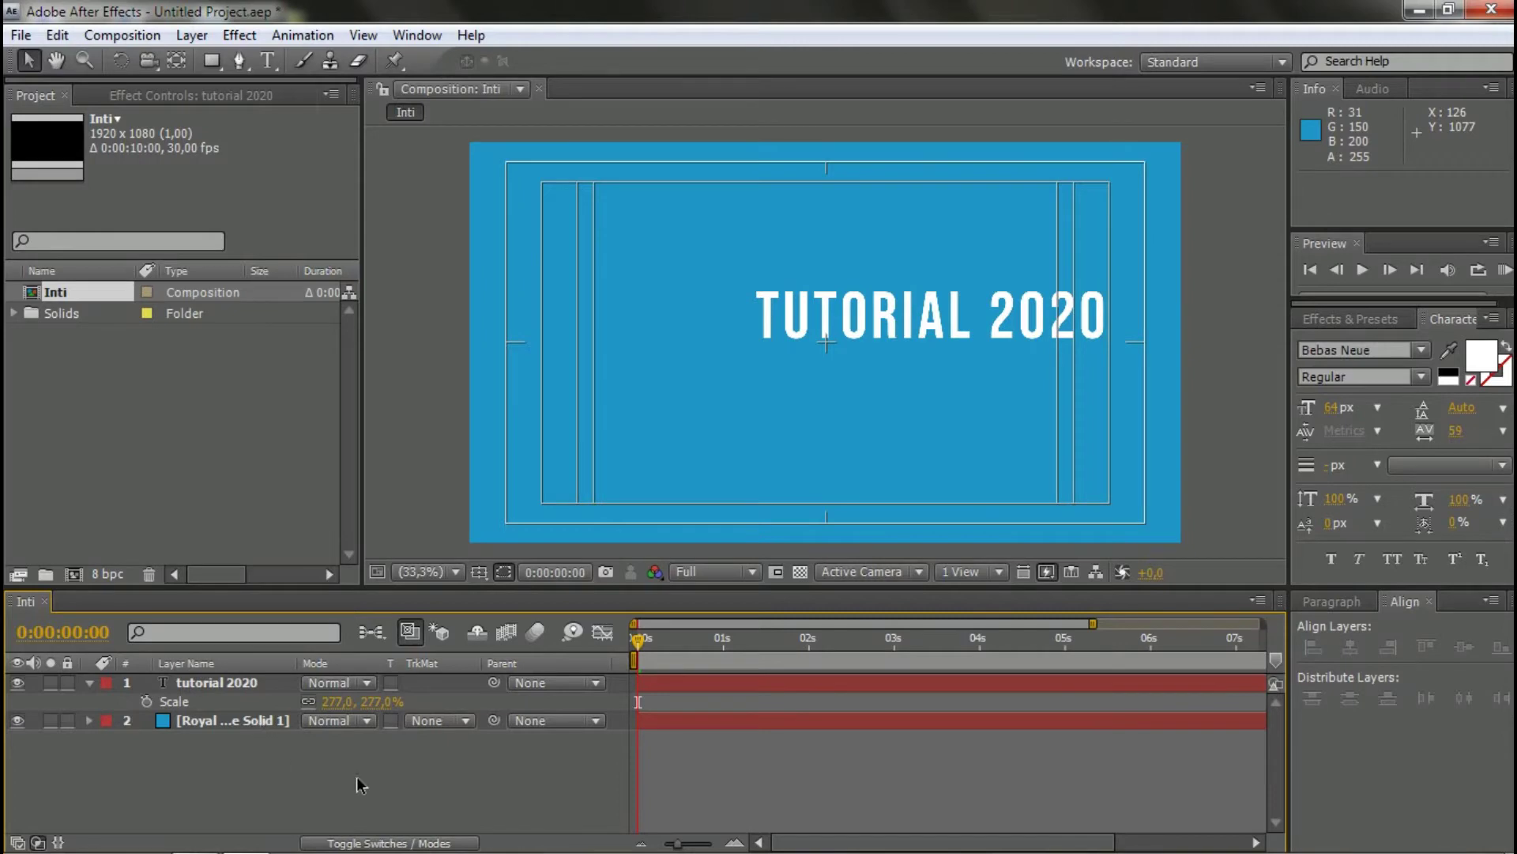
pyautogui.moveTo(487, 806); pyautogui.dragTo(104, 613)
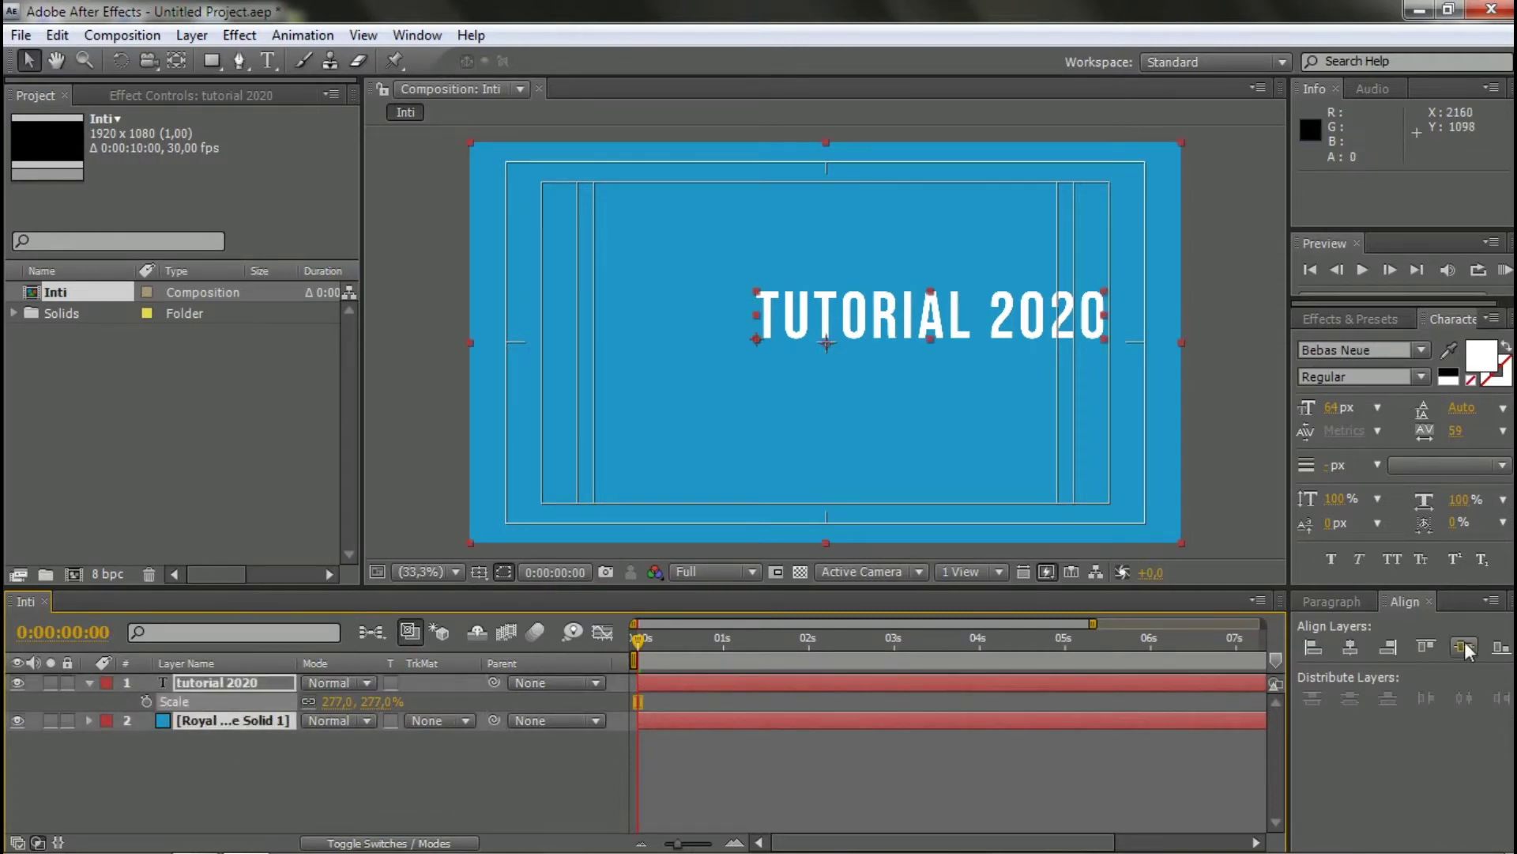
pyautogui.click(1355, 648)
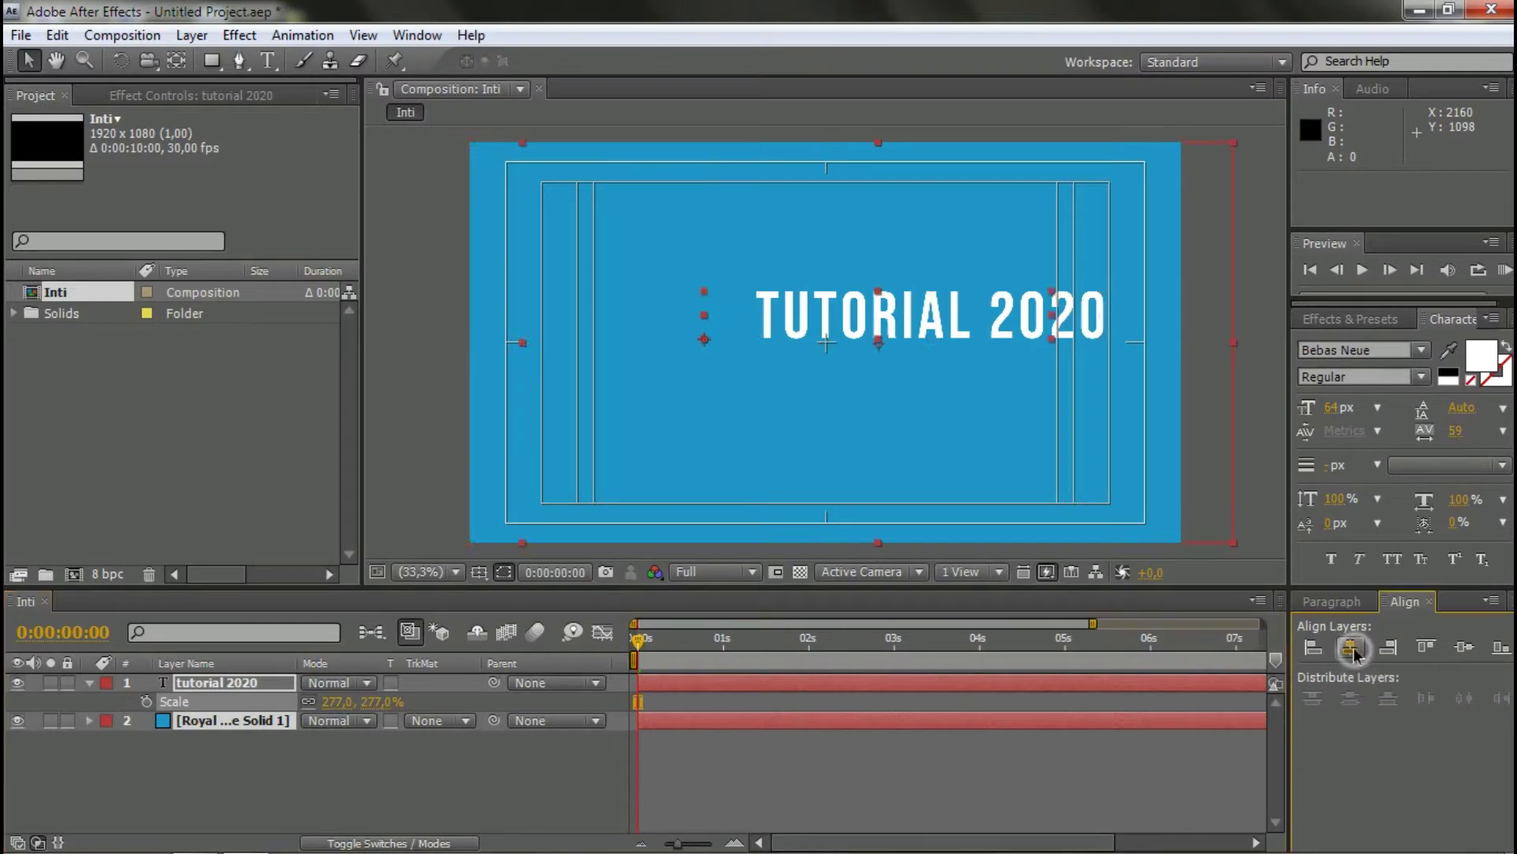
pyautogui.click(1464, 648)
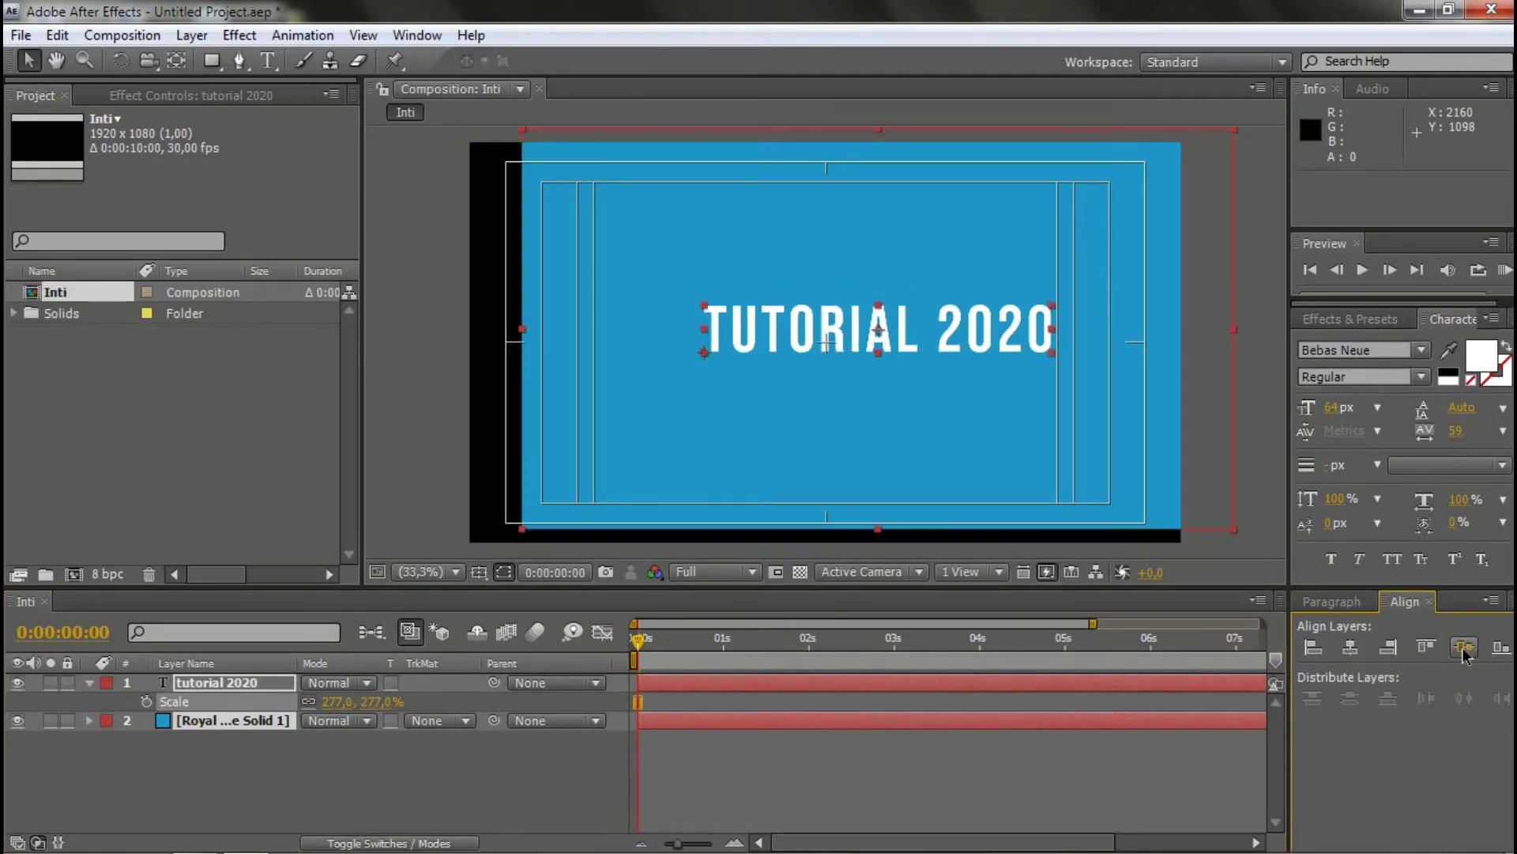
pyautogui.click(383, 775)
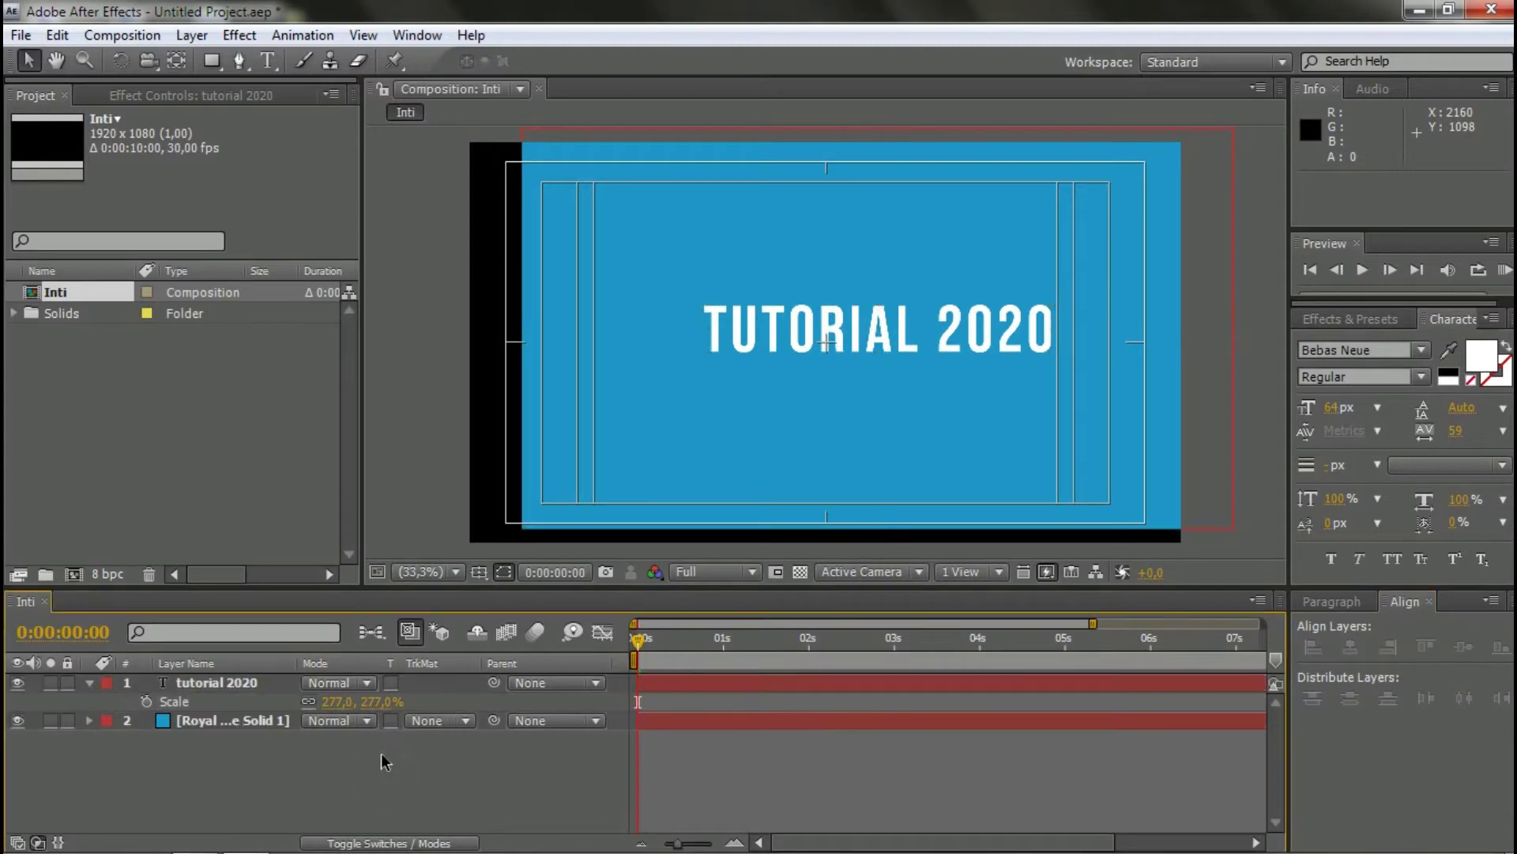
# - Select the text and solid layers, try Fit to Comp on both, and undo it
pyautogui.click(237, 683)
pyautogui.keyDown('shift'); pyautogui.click(245, 720); pyautogui.keyUp('shift')
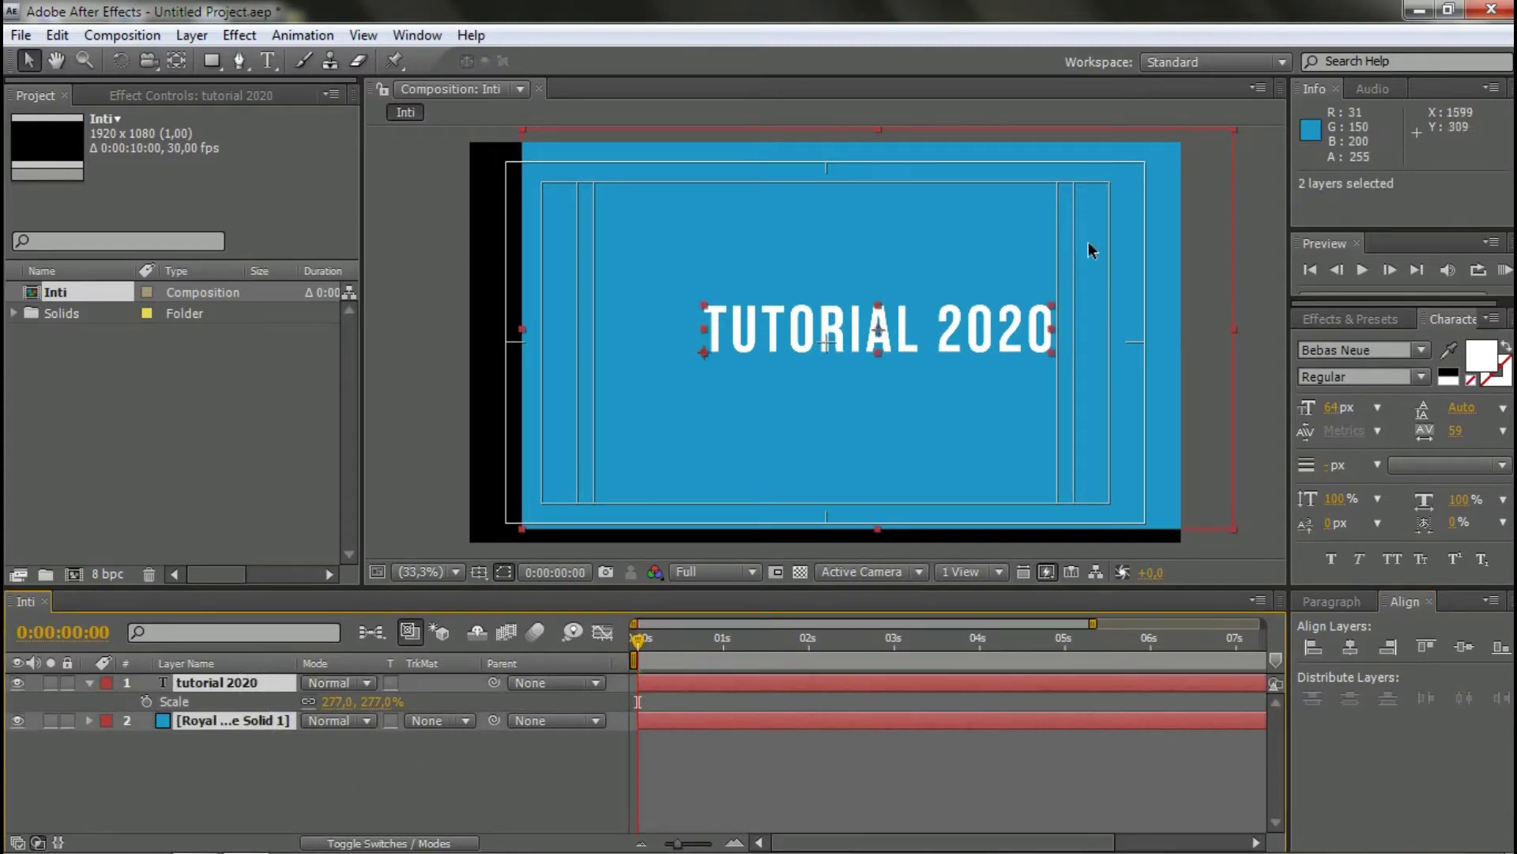
pyautogui.rightClick(1130, 221)
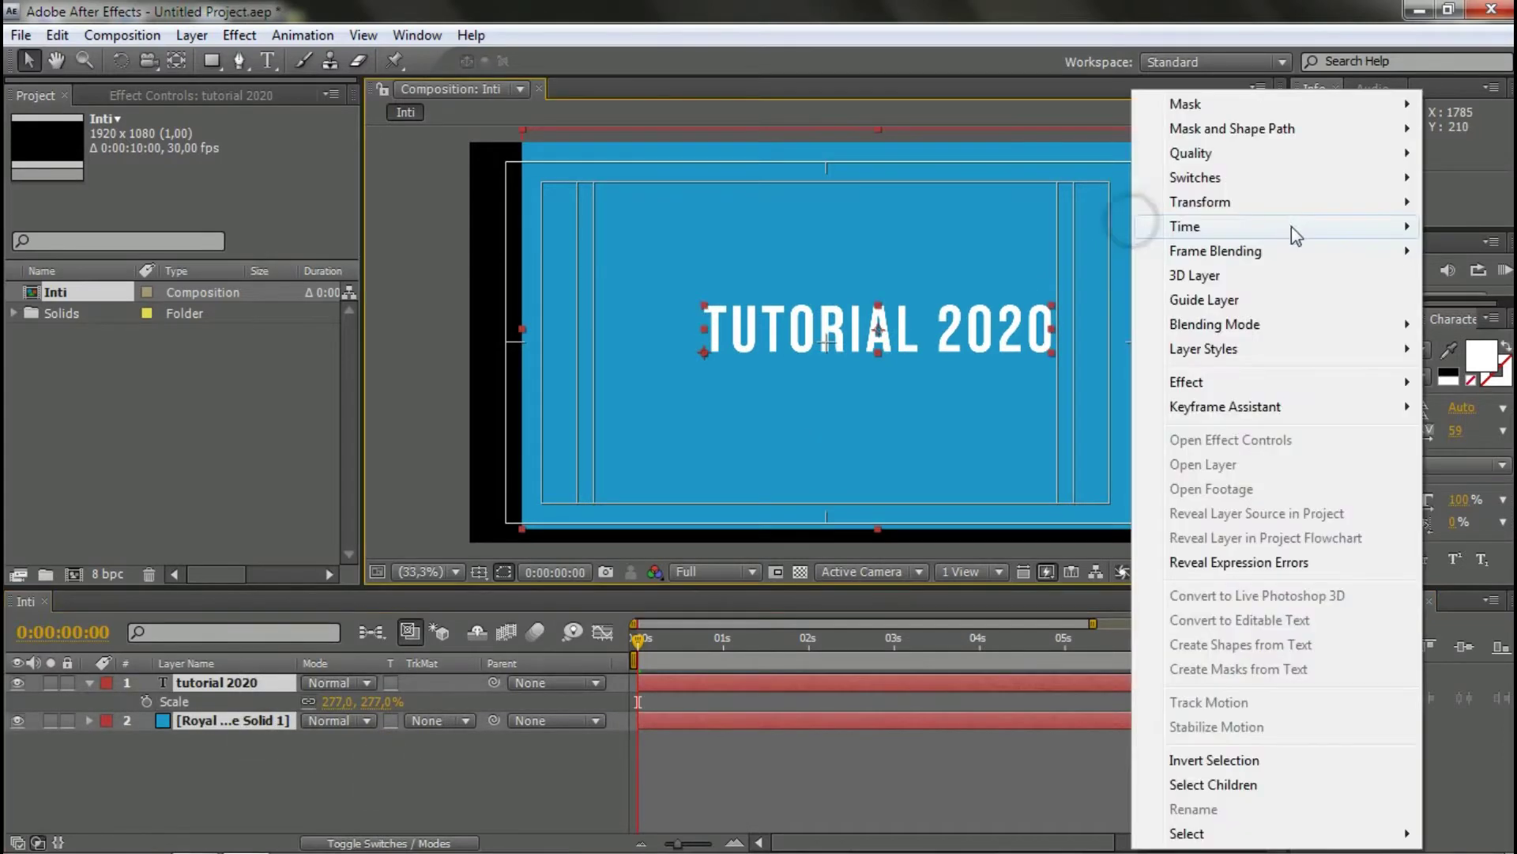
pyautogui.moveTo(1257, 215)
pyautogui.click(956, 473)
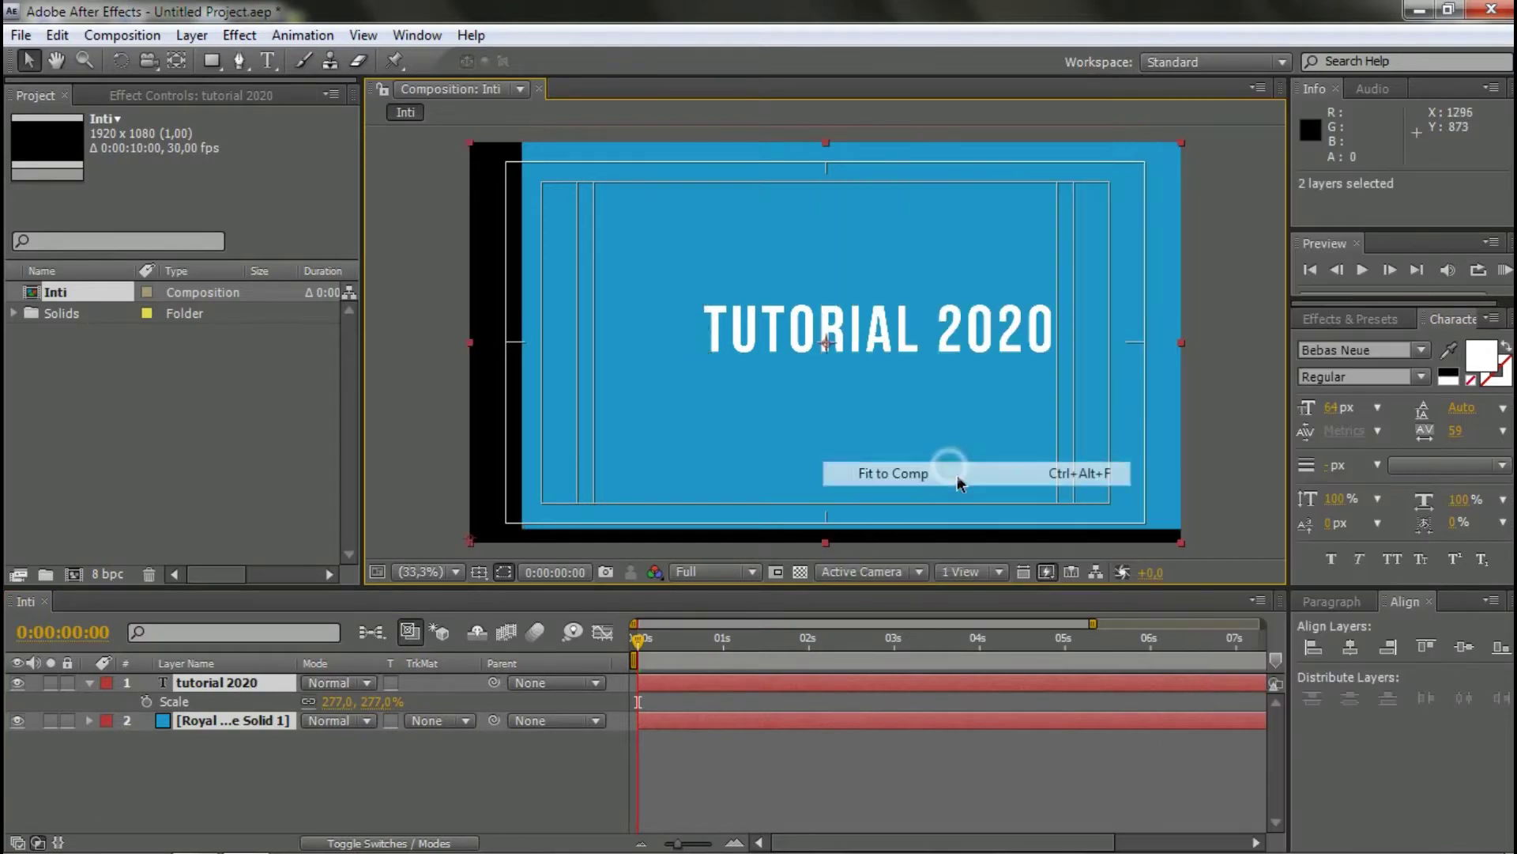
pyautogui.hotkey('ctrl', 'z')
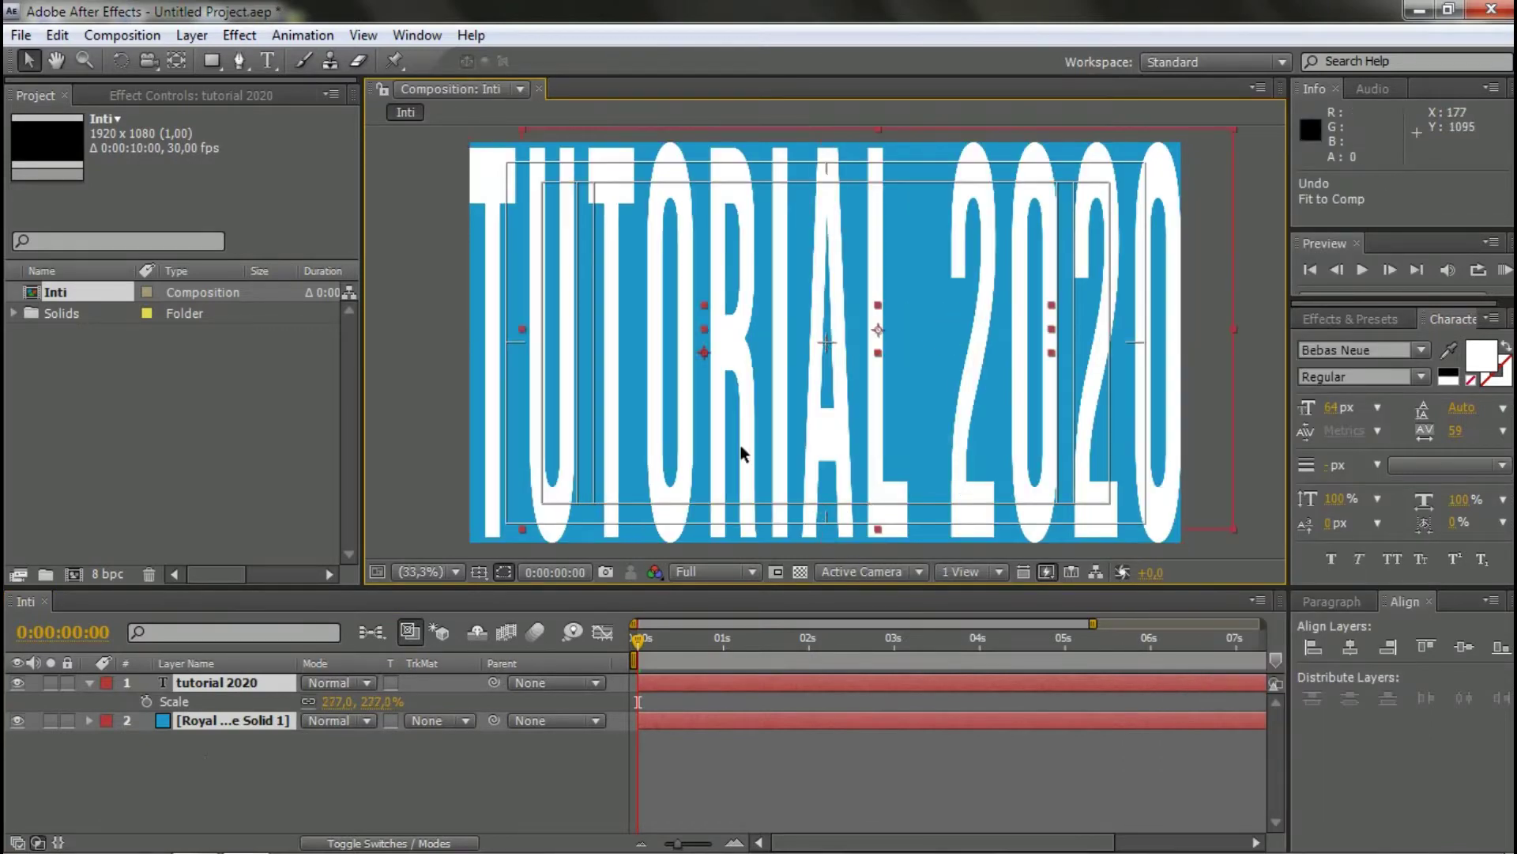
# - Move the text and solid layers together until the solid fills the frame and the text sits at its centre
pyautogui.moveTo(1069, 236); pyautogui.dragTo(1016, 242)
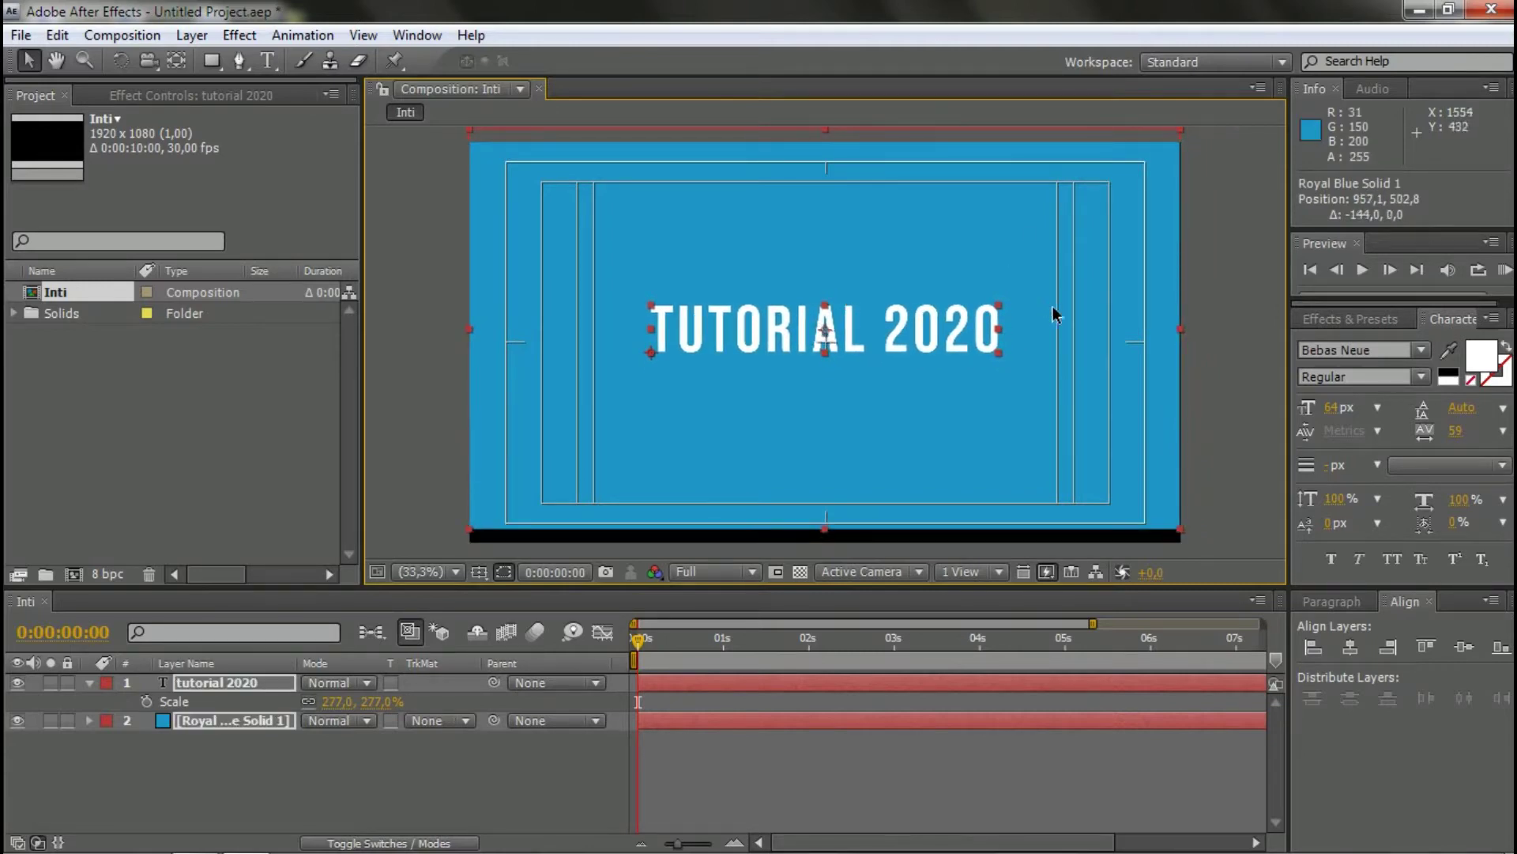
pyautogui.press('Right')
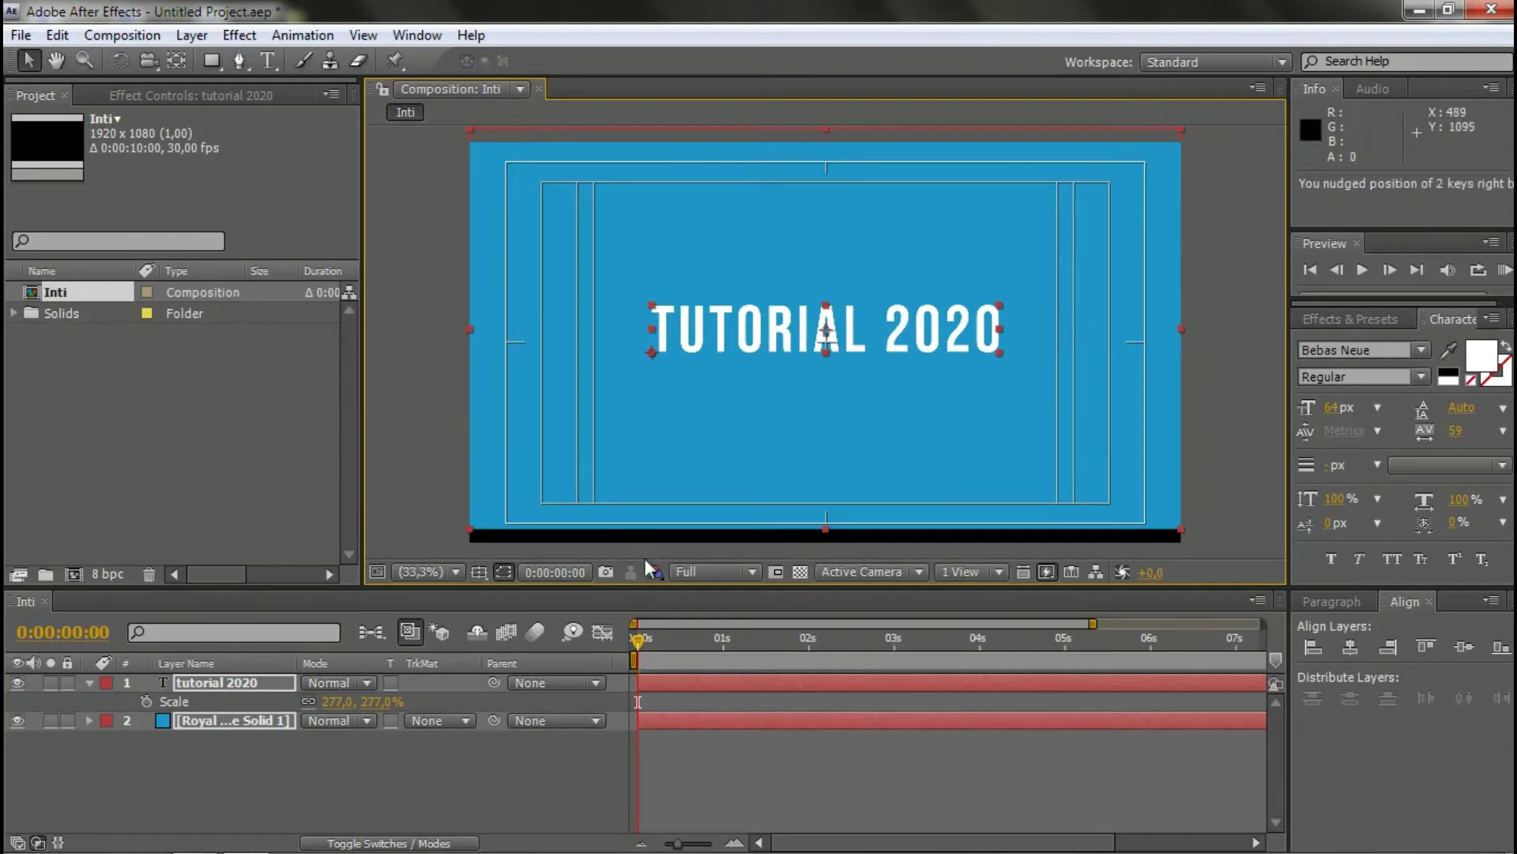
pyautogui.press('Down')
pyautogui.moveTo(1040, 229); pyautogui.dragTo(1040, 242)
pyautogui.press('Up')
pyautogui.press('Up')
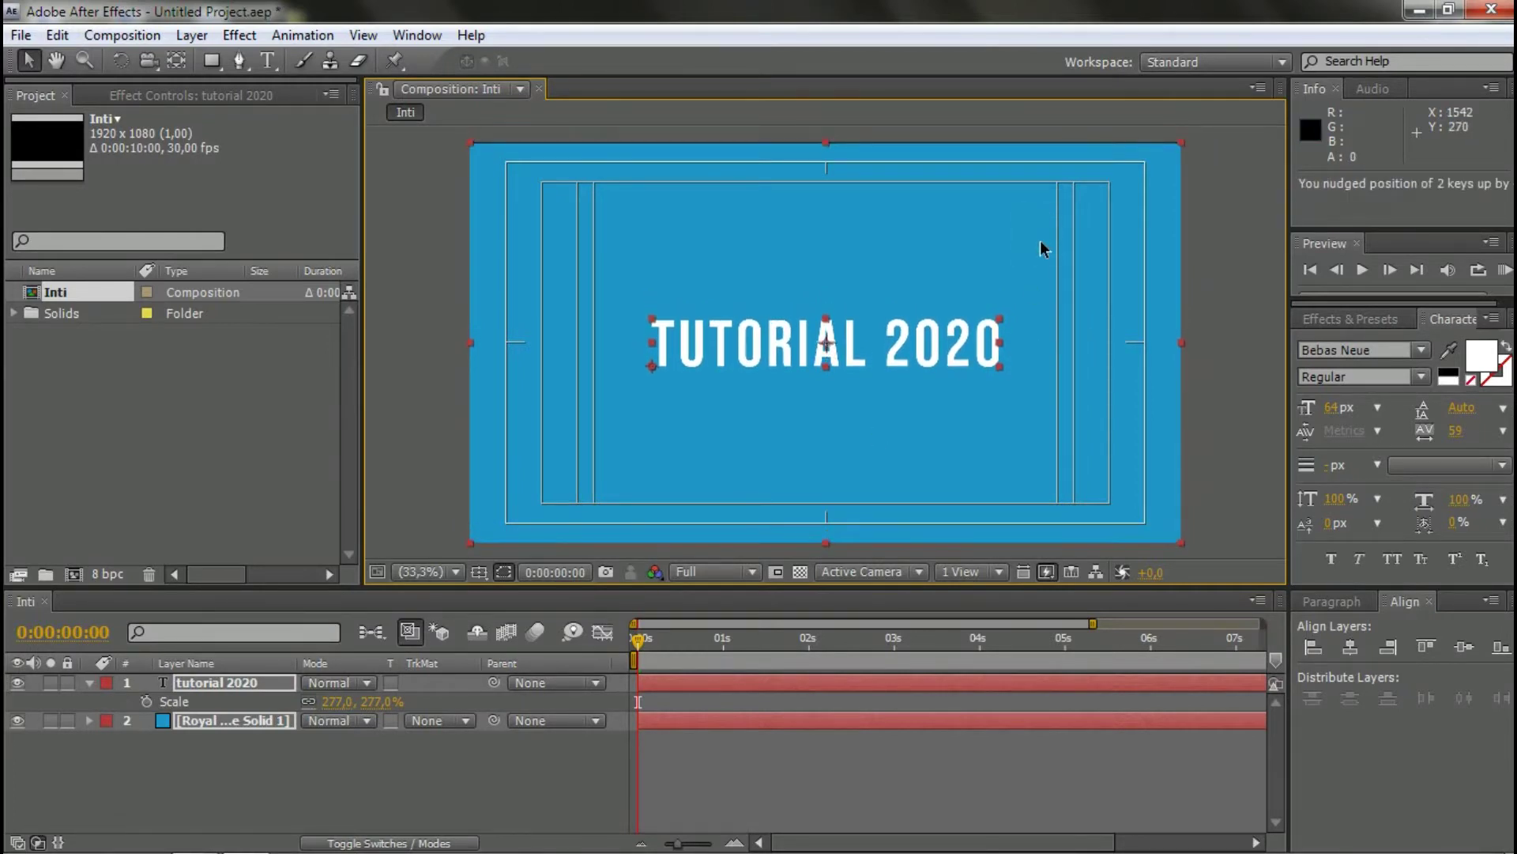
pyautogui.press('Down')
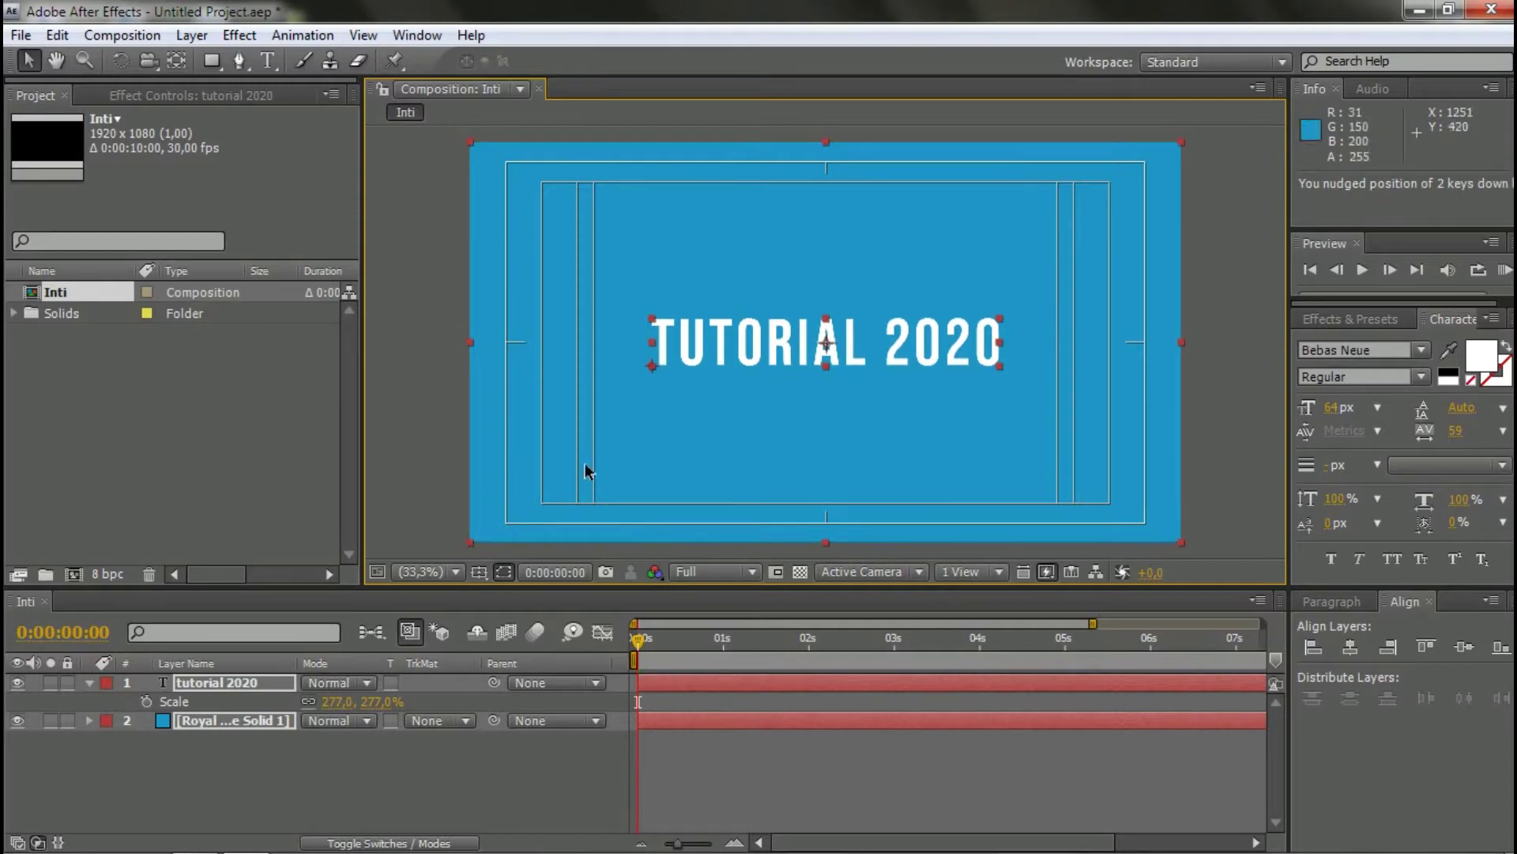
pyautogui.click(454, 768)
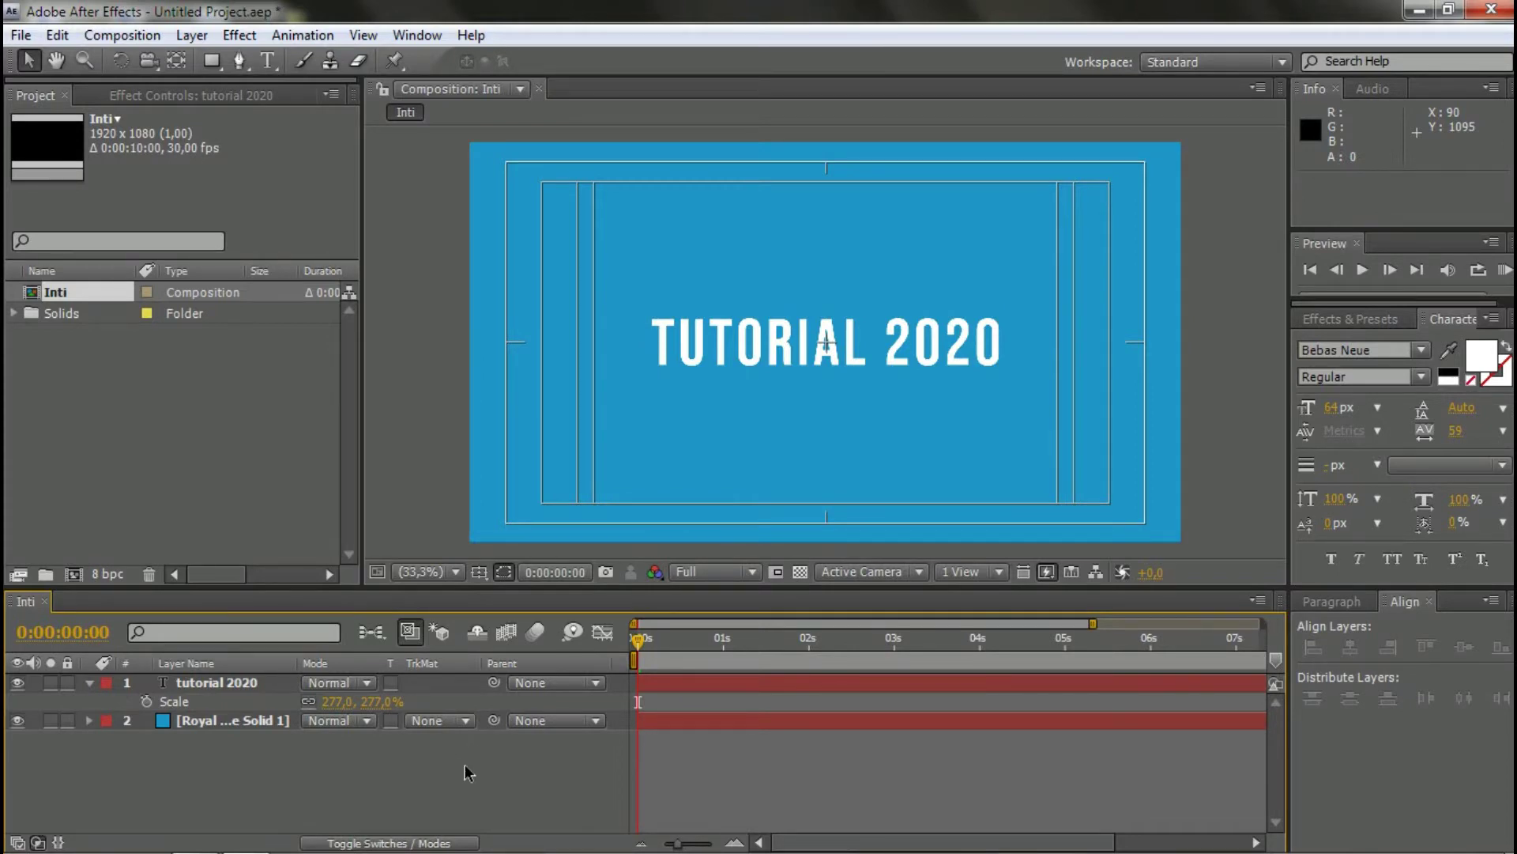
# - Collapse the tutorial 2020 layer's properties and leave no layer selected
pyautogui.click(89, 682)
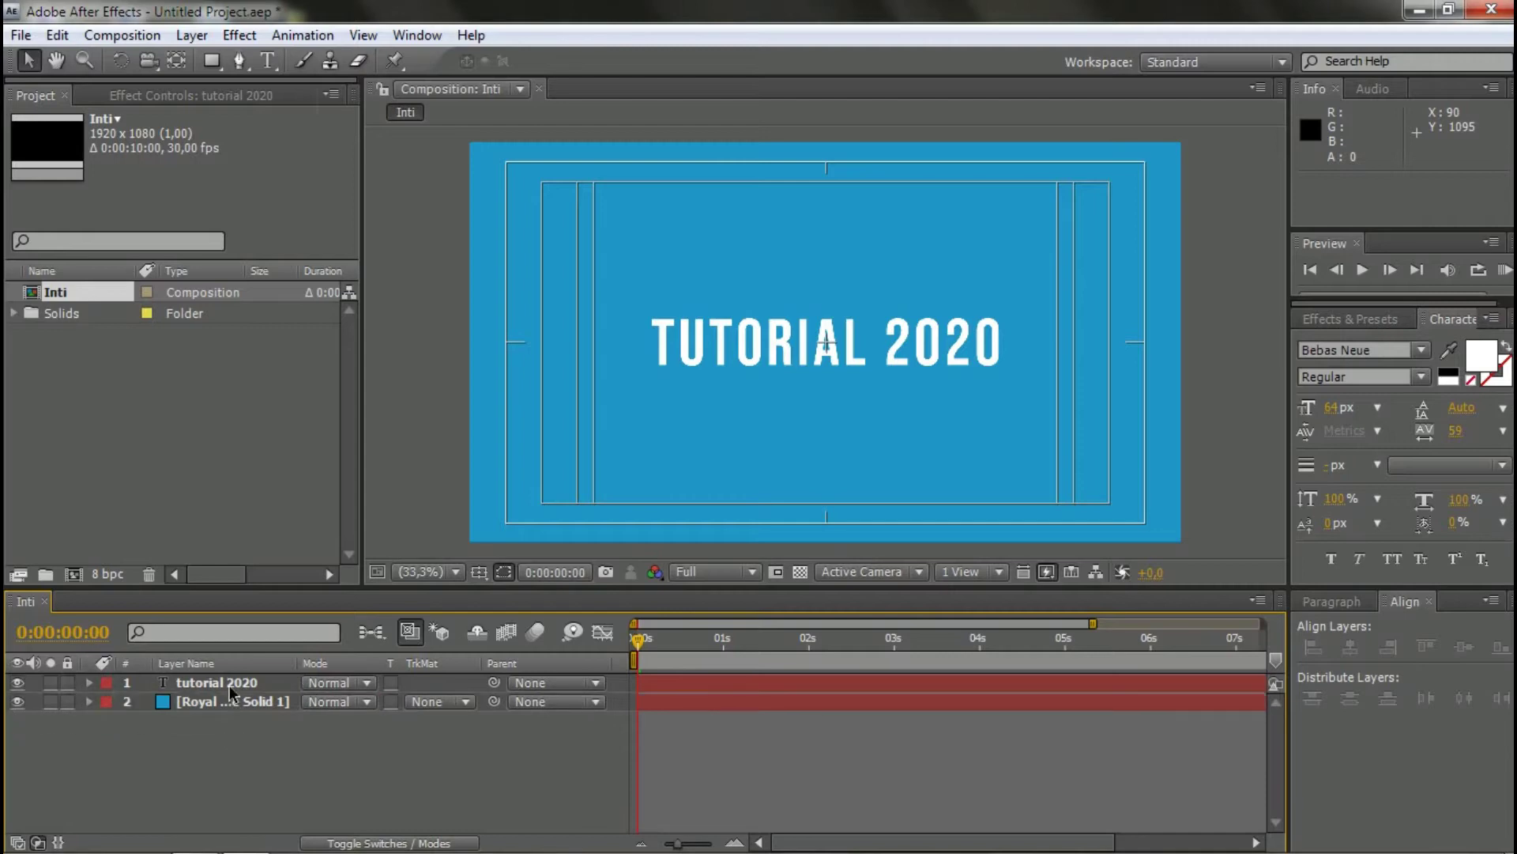
pyautogui.click(229, 683)
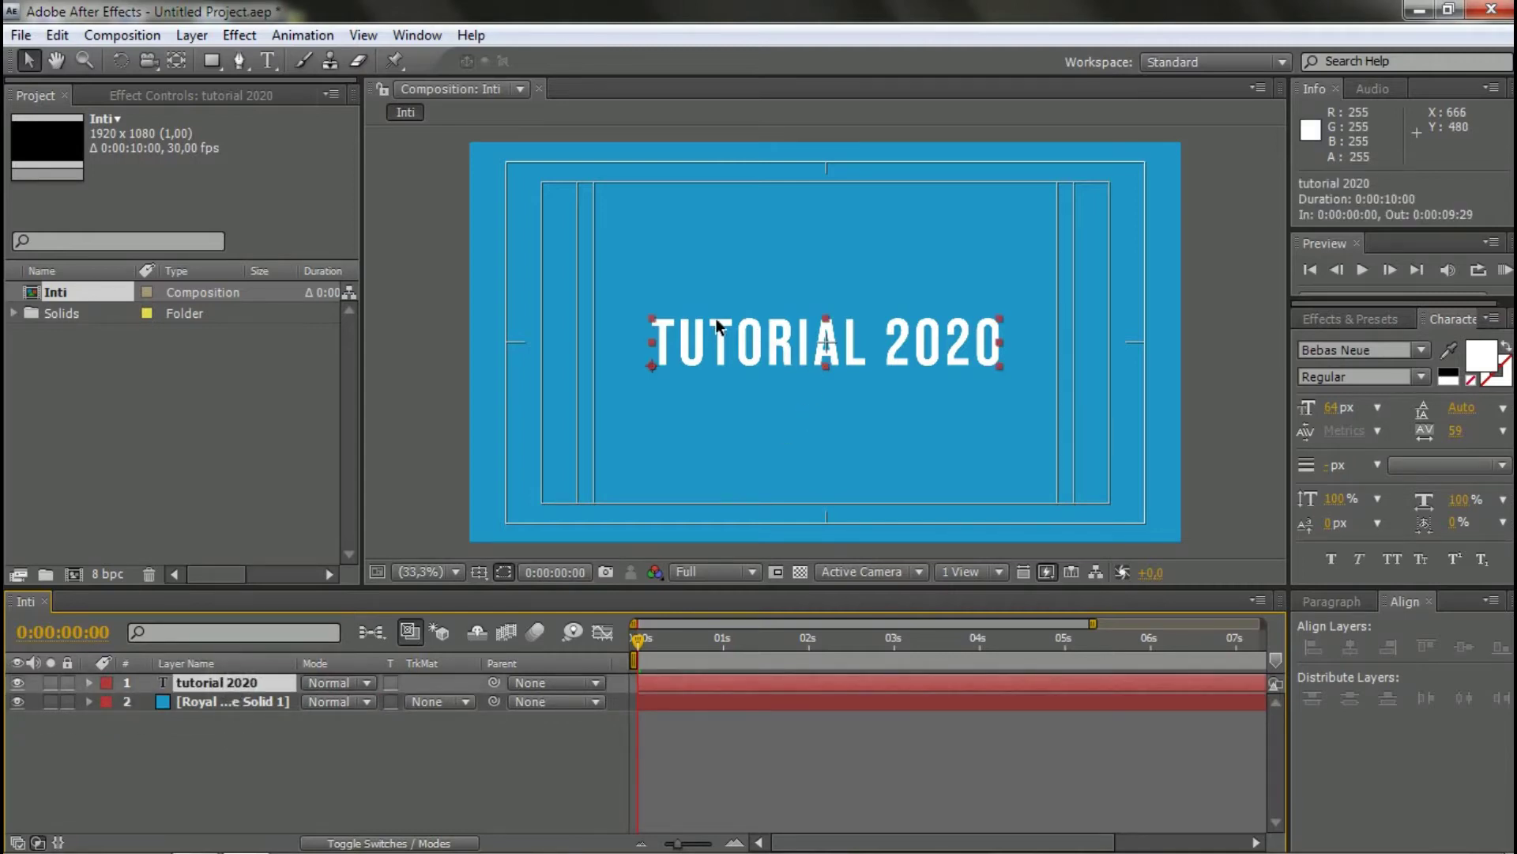
pyautogui.click(412, 756)
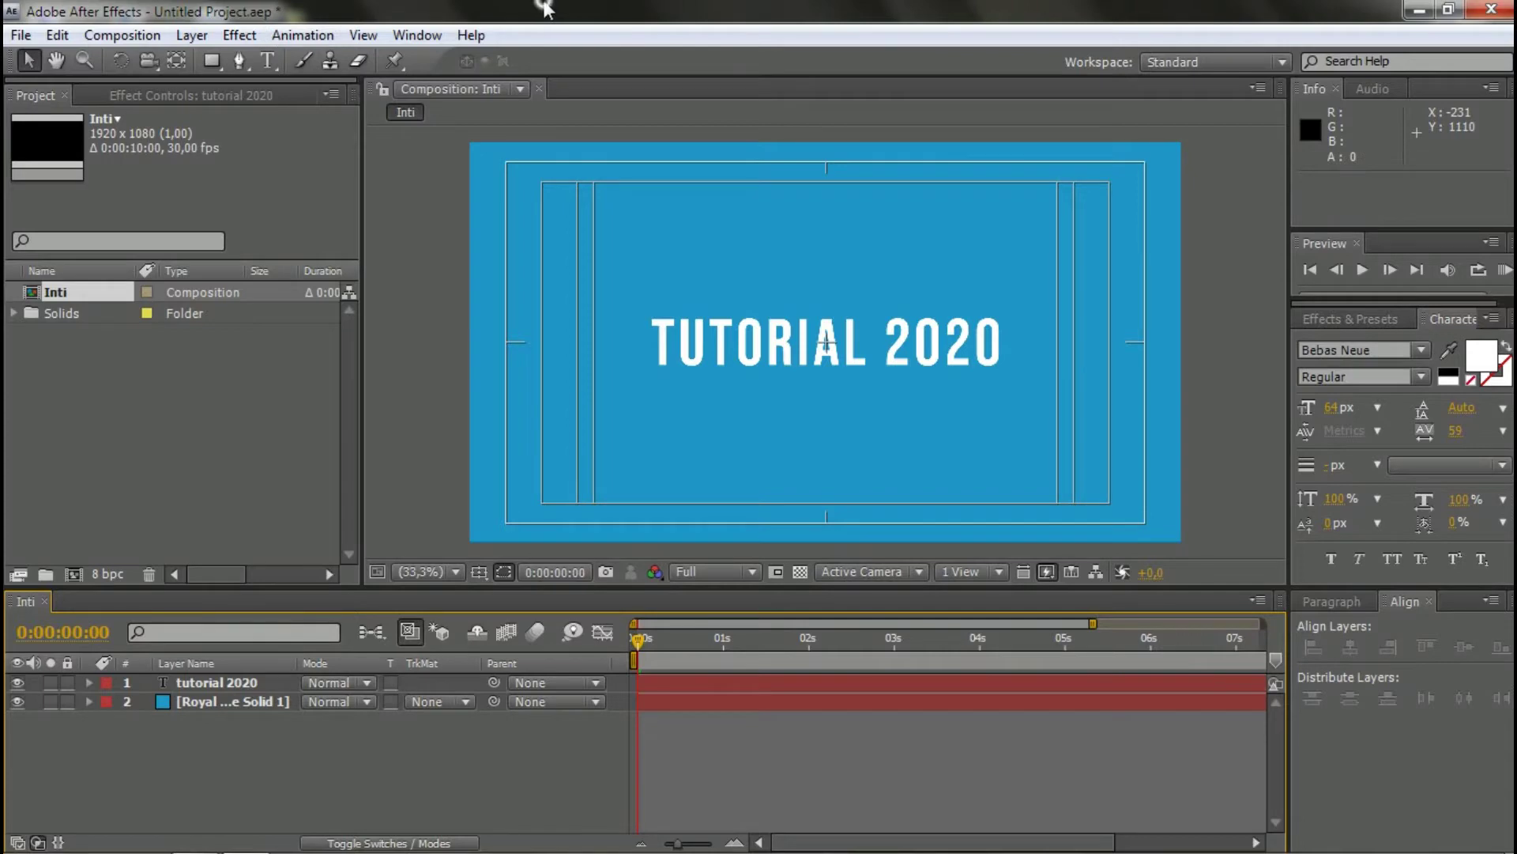
pyautogui.moveTo(625, 9)
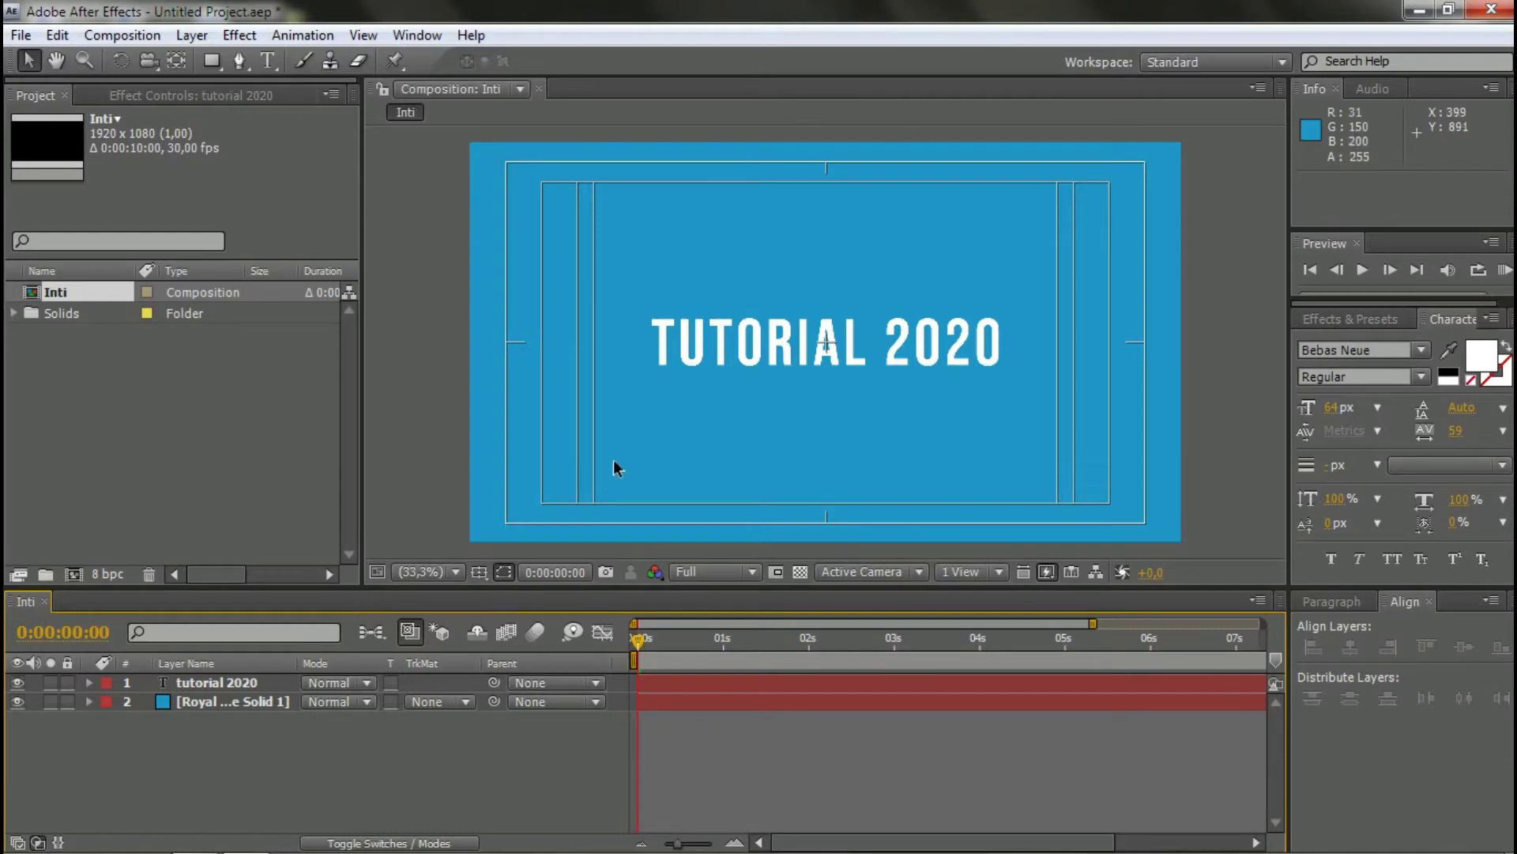
pyautogui.click(263, 682)
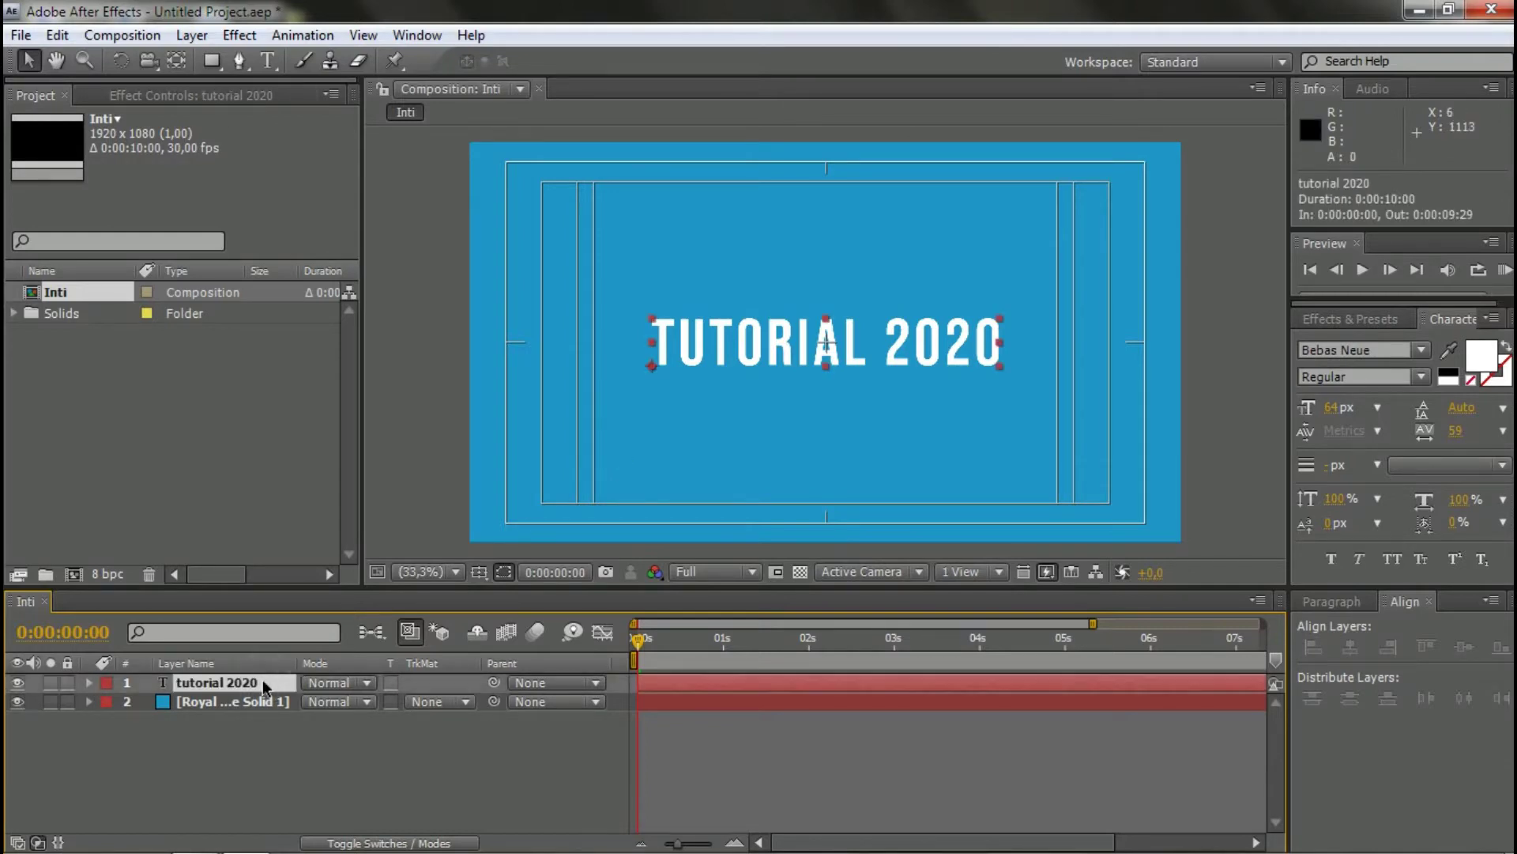
pyautogui.click(261, 765)
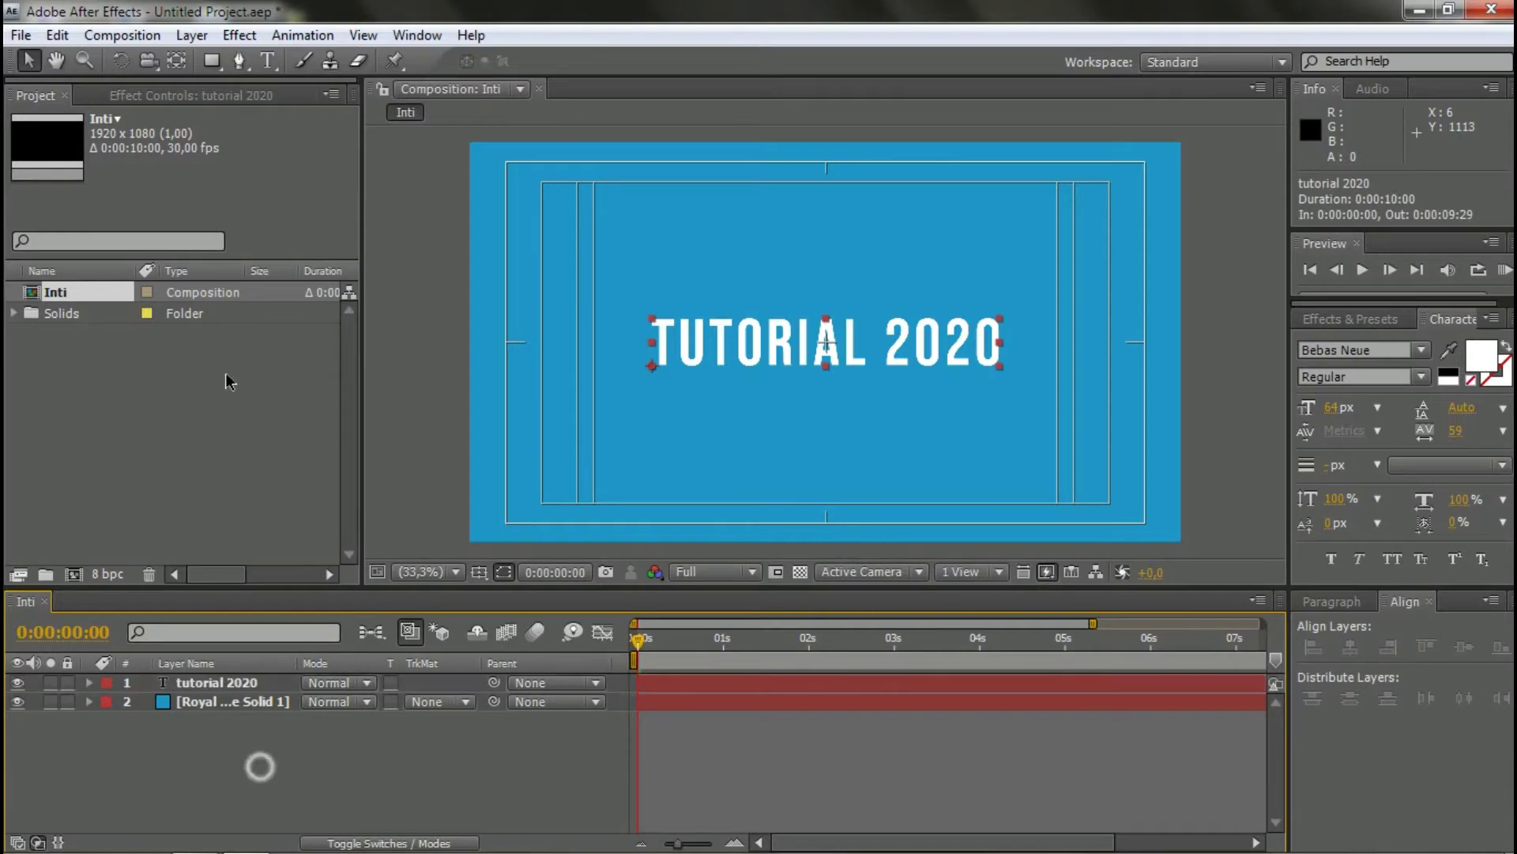
# - Draw a white rectangle about 246 × 405 px over the middle of the text as a new shape layer, and return to the Selection tool
pyautogui.click(219, 69)
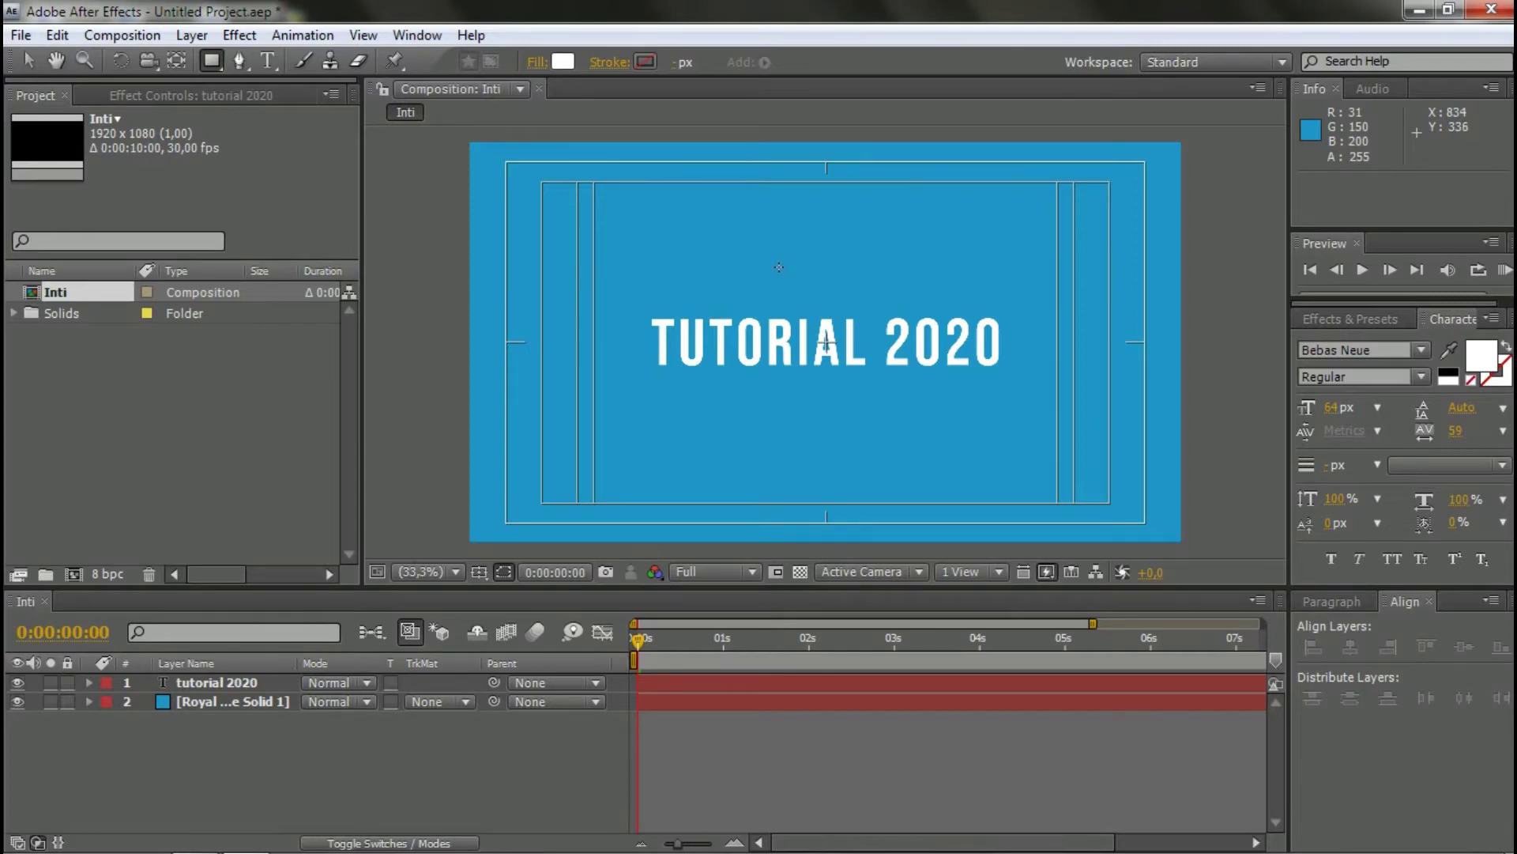
pyautogui.moveTo(780, 267); pyautogui.dragTo(870, 417)
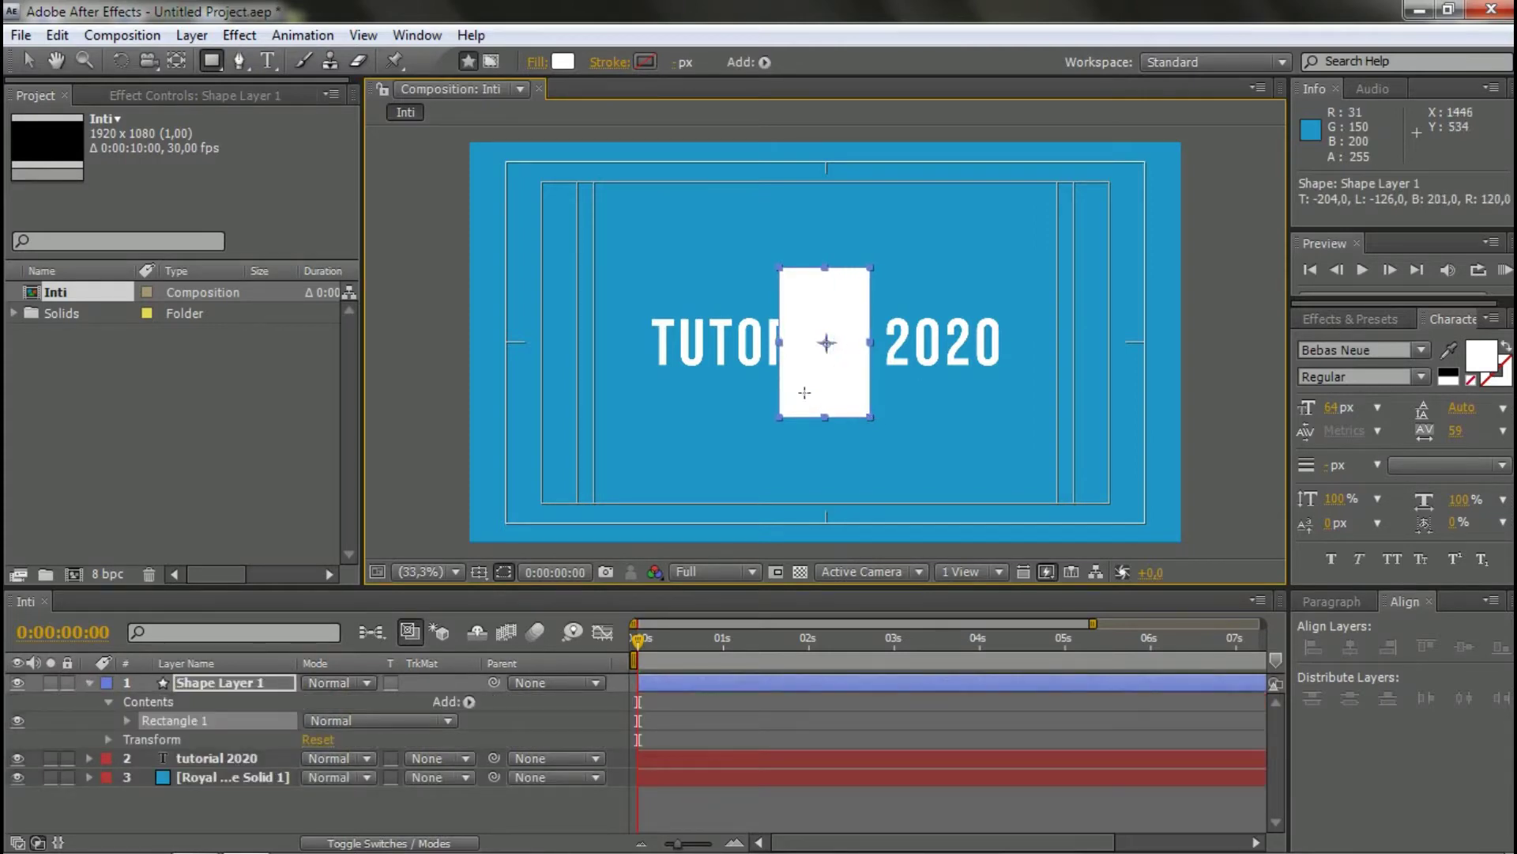
pyautogui.click(226, 684)
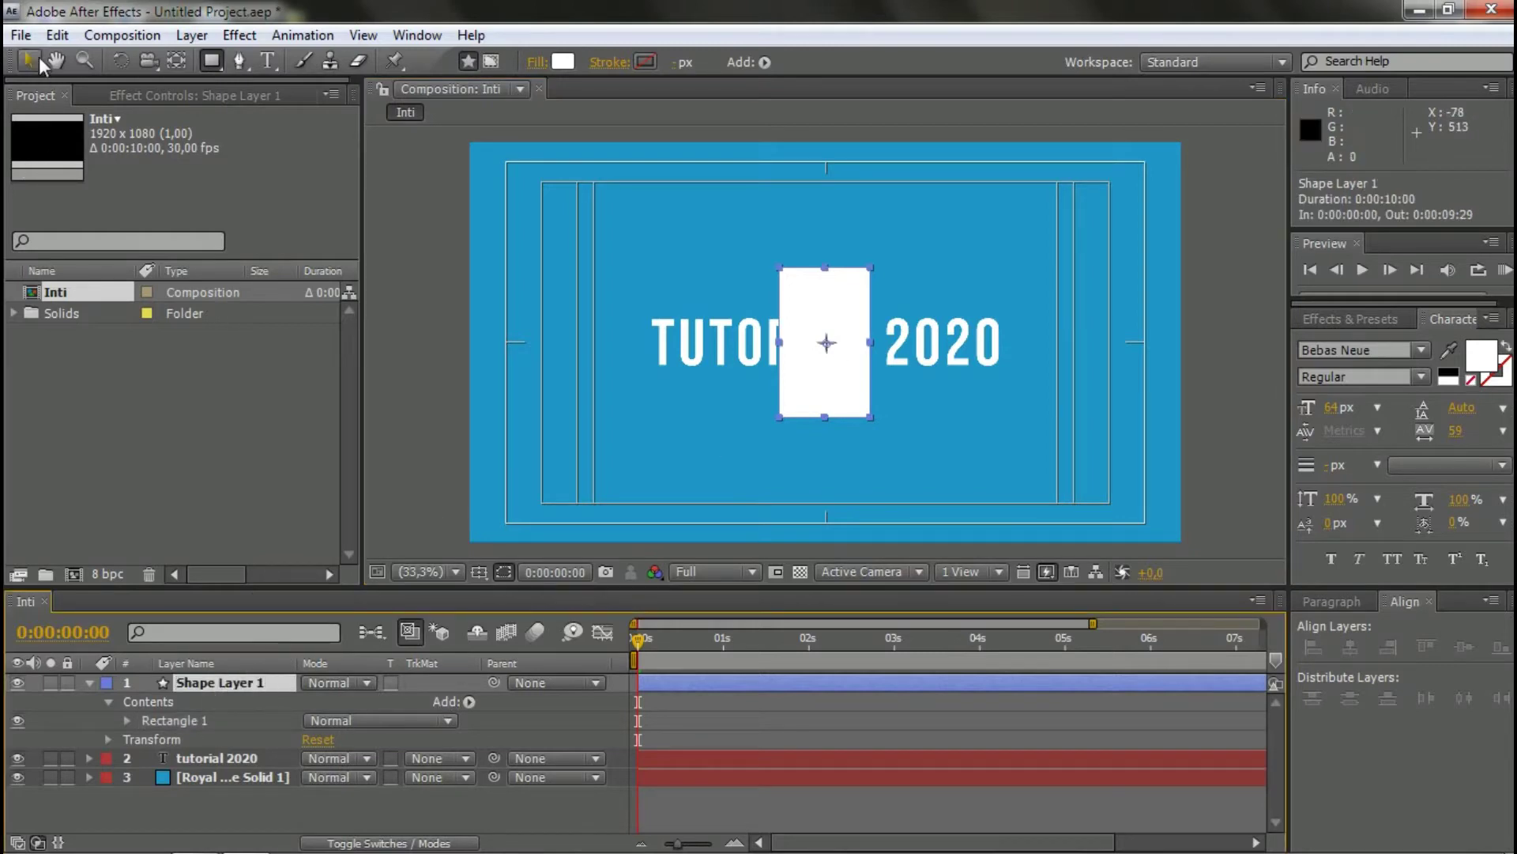
pyautogui.click(30, 60)
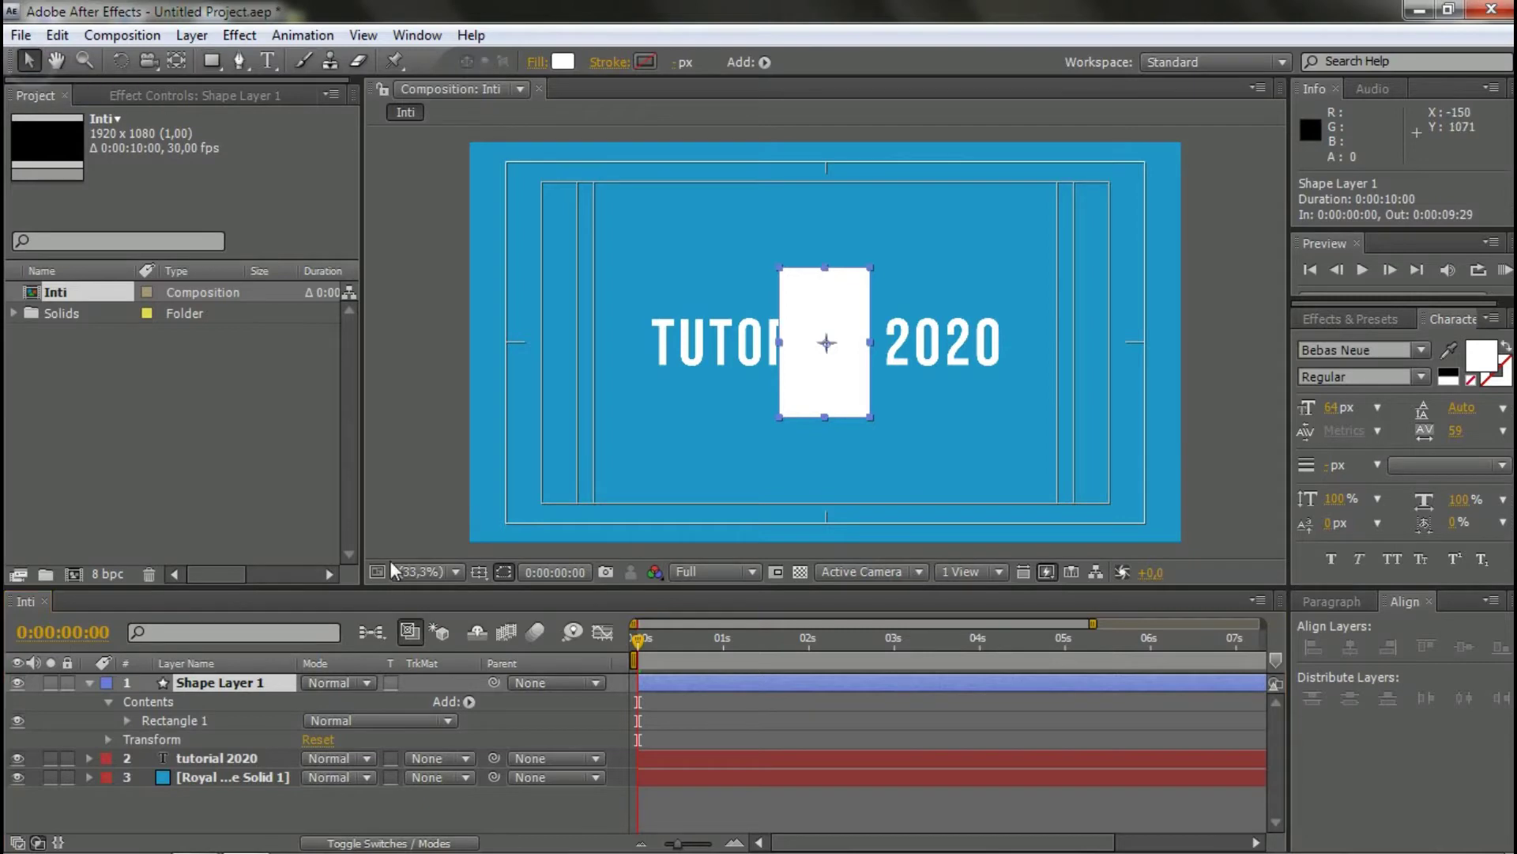
# - Isolate the shape layer's Scale property and turn off Constrain Proportions for it
pyautogui.click(109, 702)
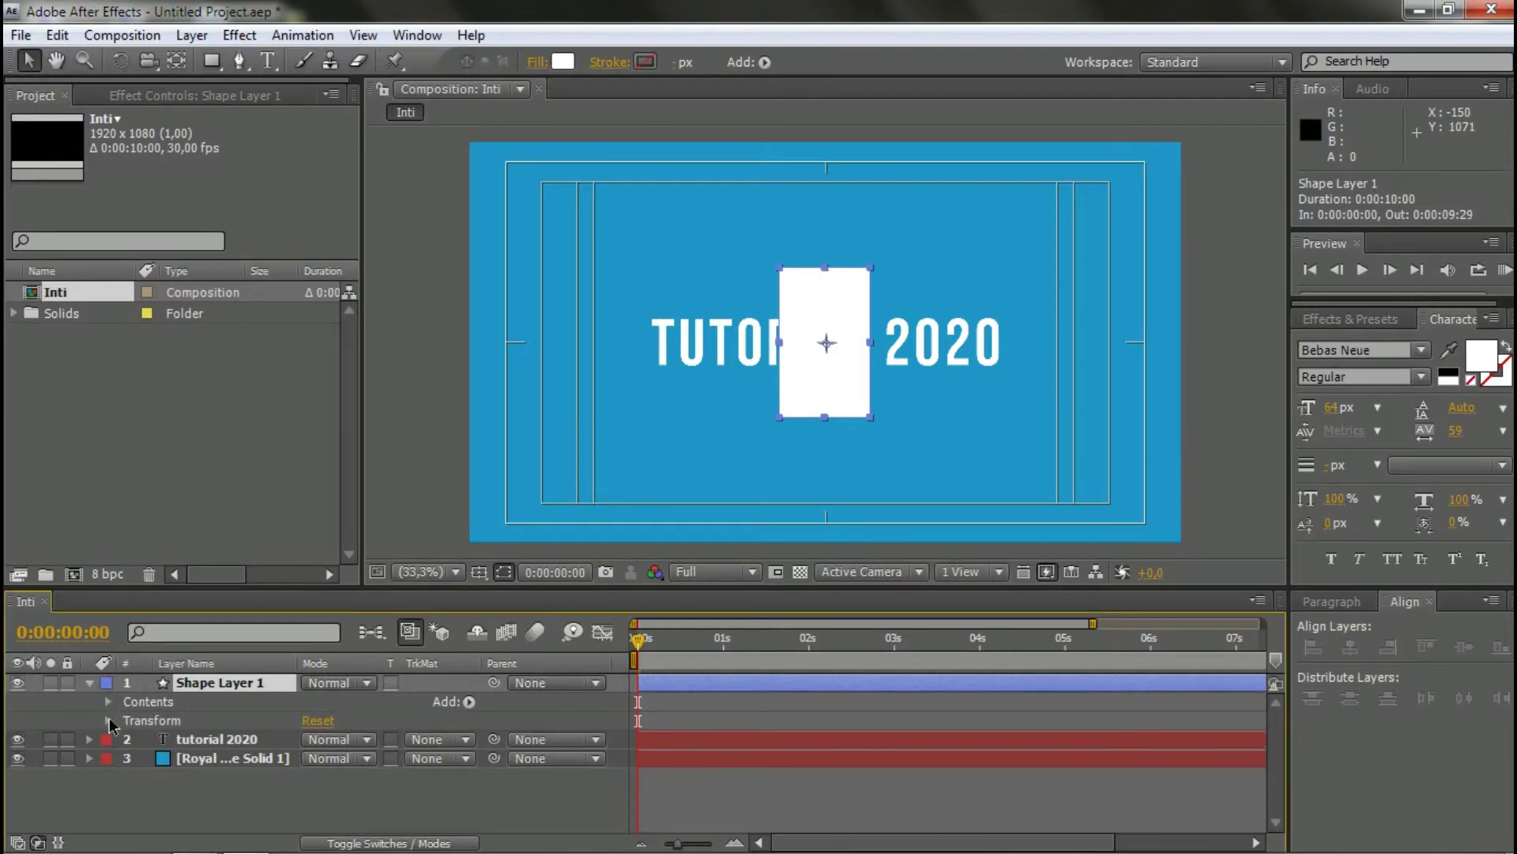
pyautogui.click(109, 719)
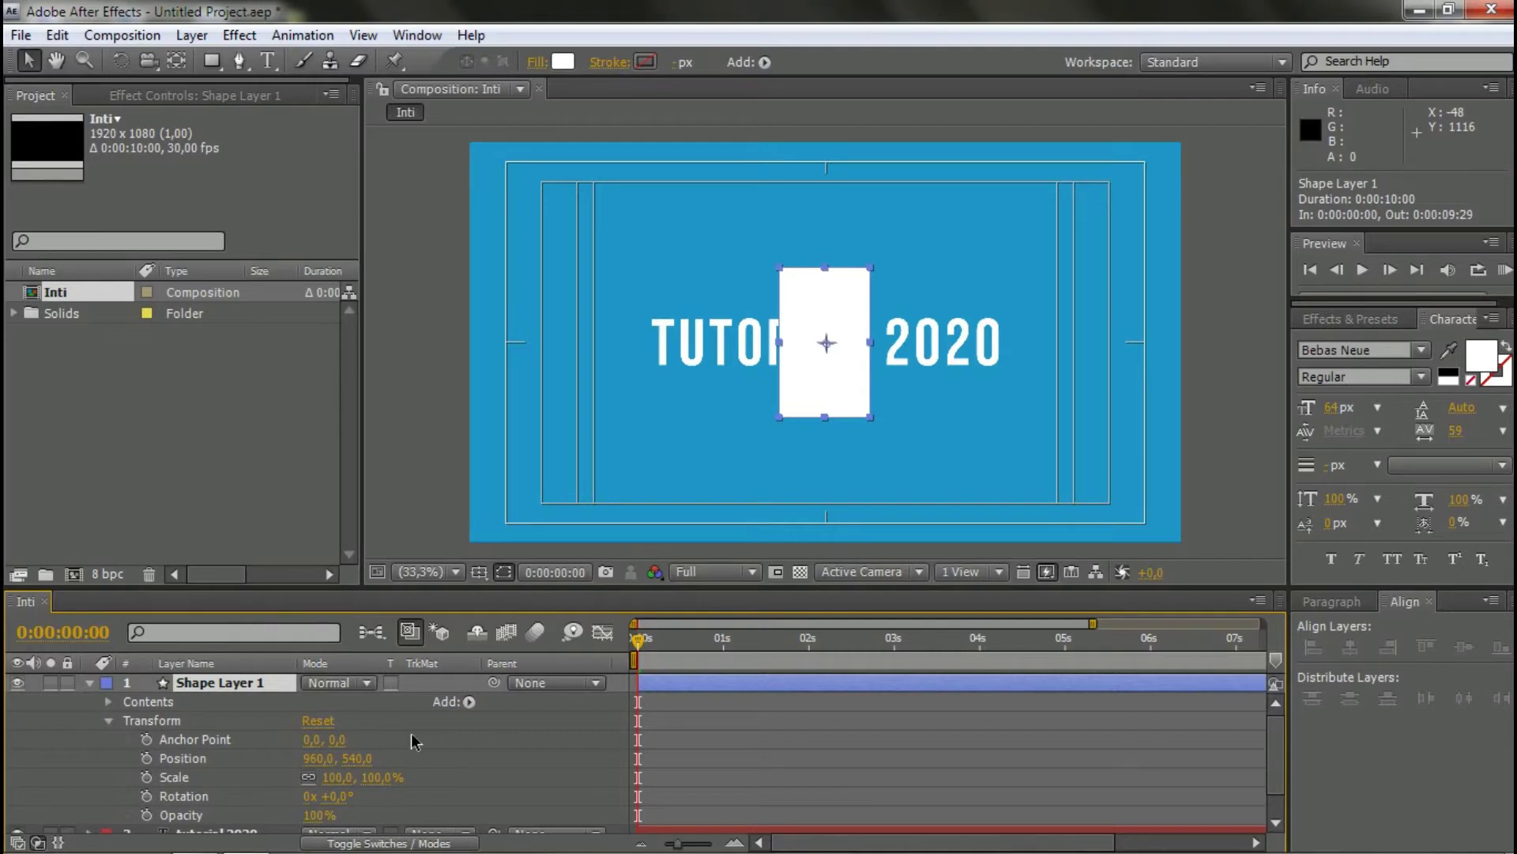
pyautogui.press('s')
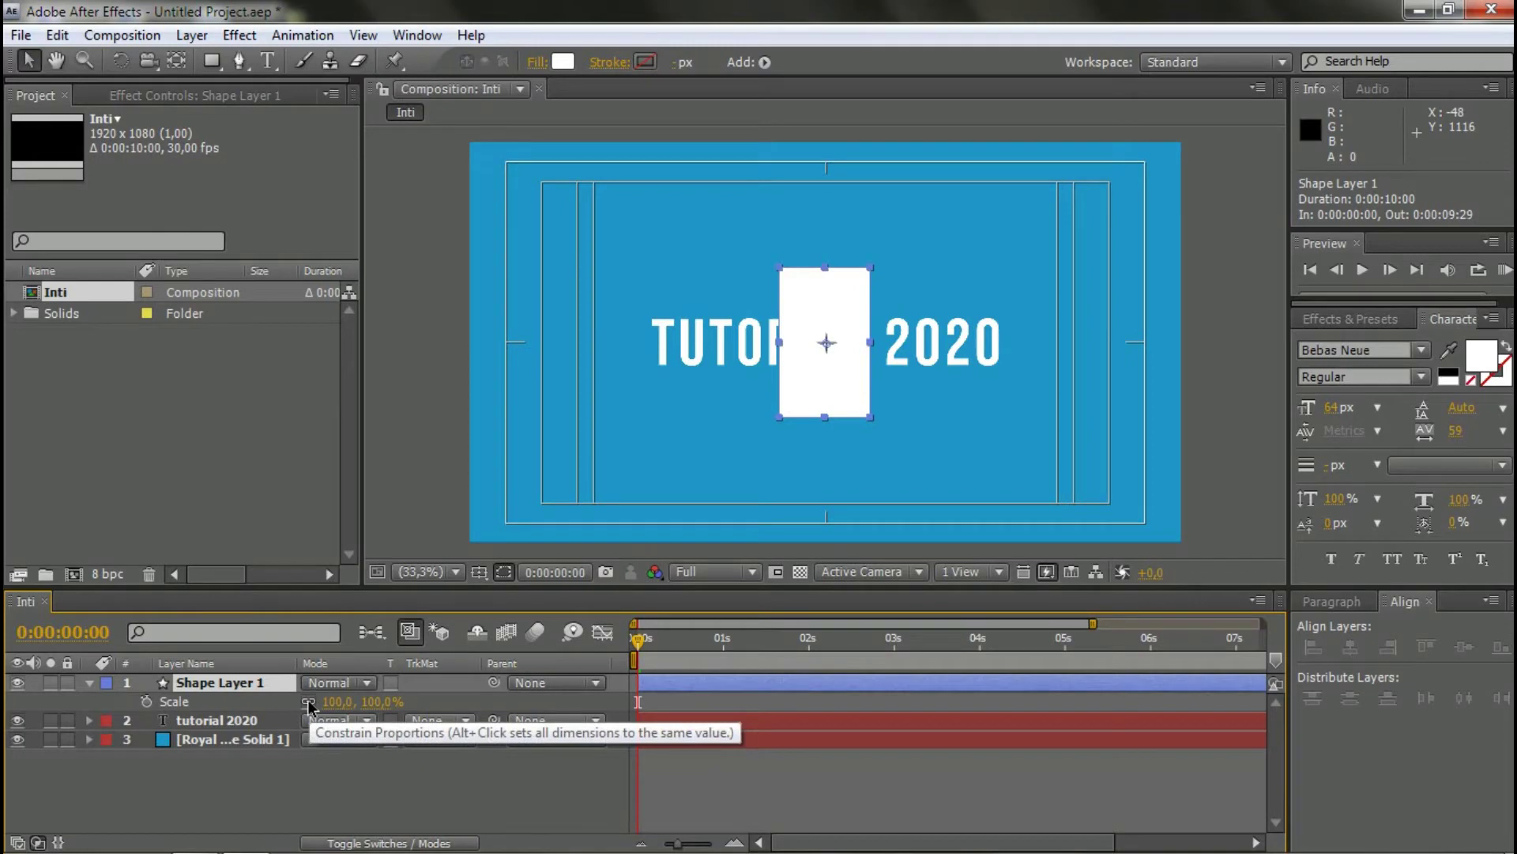
pyautogui.click(309, 702)
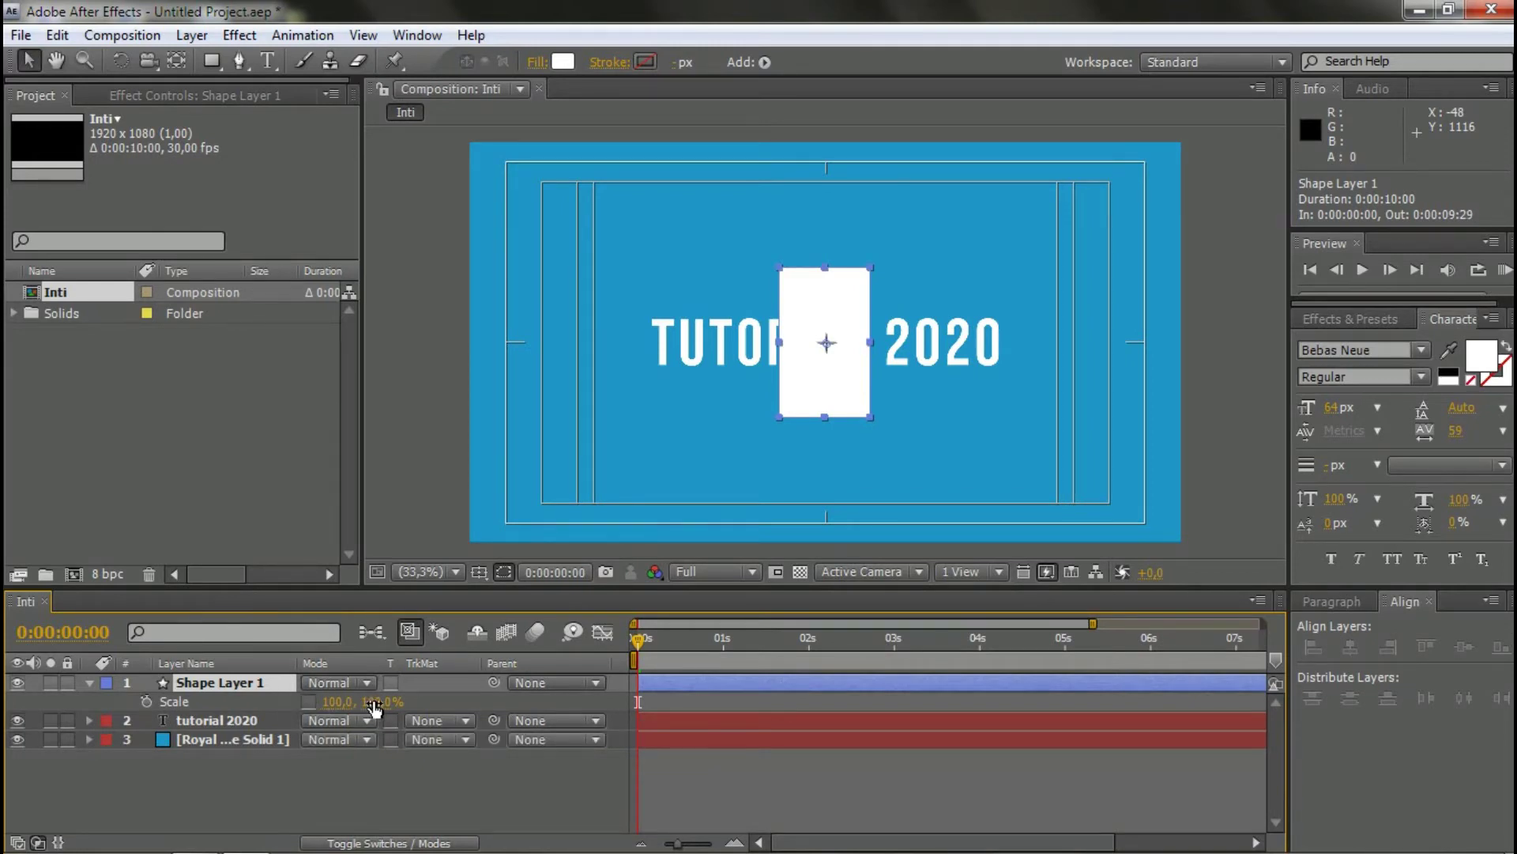
# - Narrow the white rectangle to a horizontal scale of 30% and undo the trial change to its vertical scale
pyautogui.click(1036, 206)
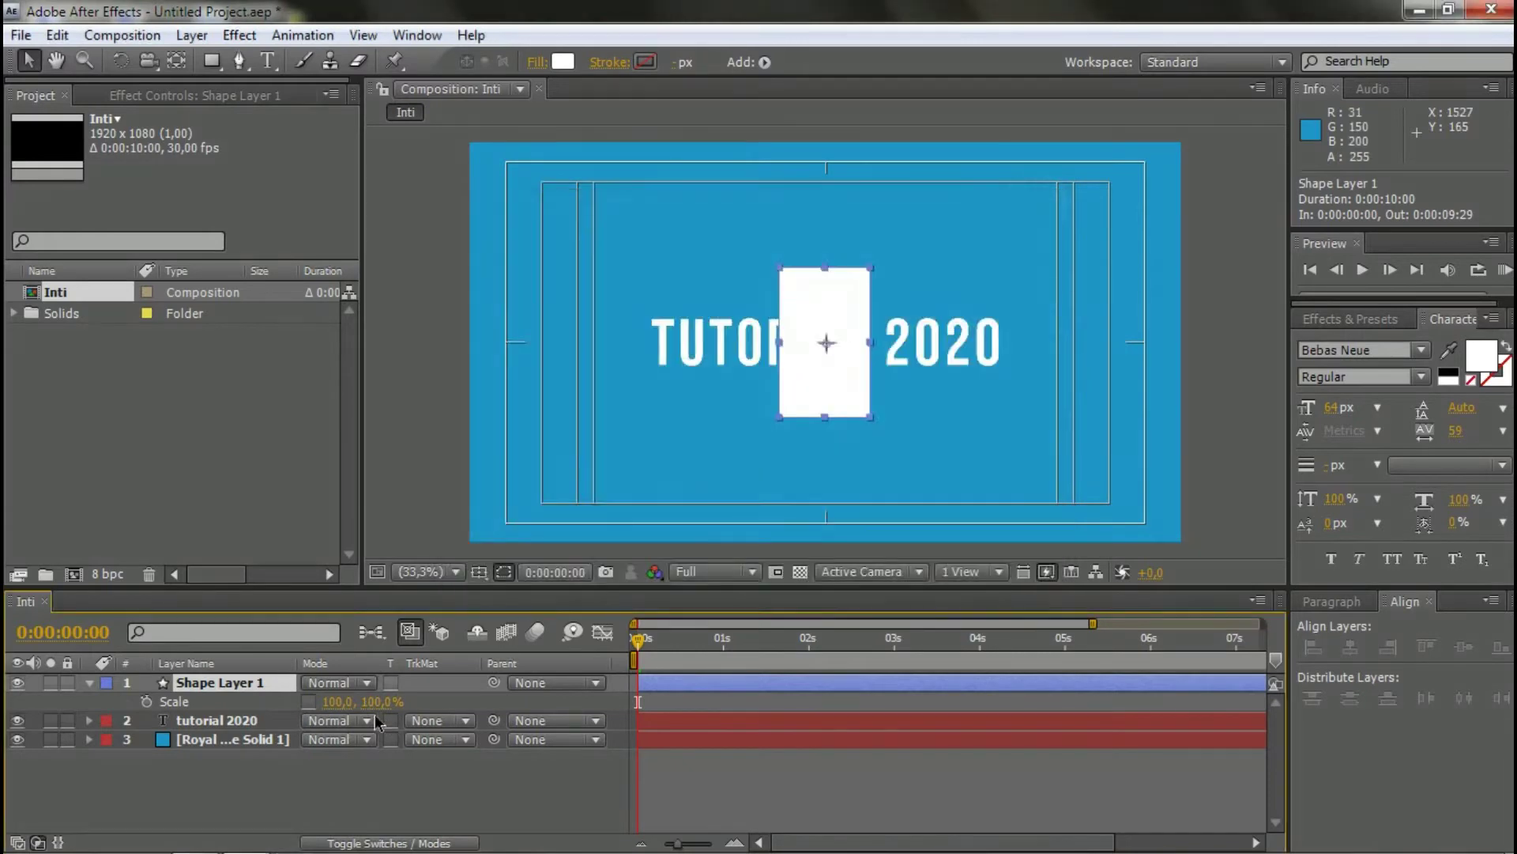
pyautogui.moveTo(379, 703); pyautogui.dragTo(255, 700)
pyautogui.hotkey('ctrl', 'z')
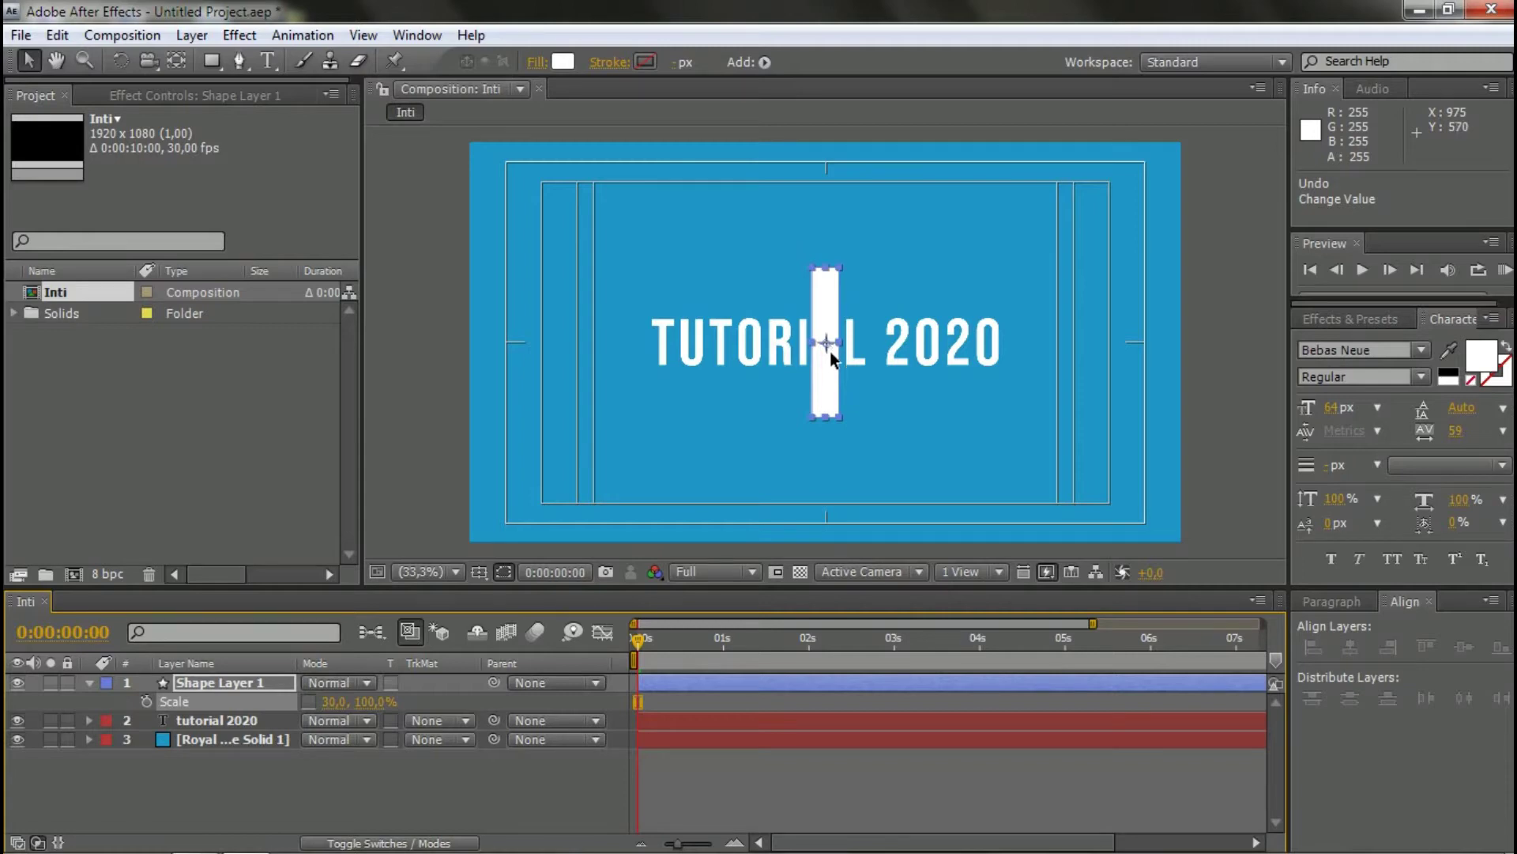
# - Thin the white rectangle to a horizontal scale of 5%, fit the composition in the viewer, and leave no layer selected
pyautogui.scroll(4, 830, 351)
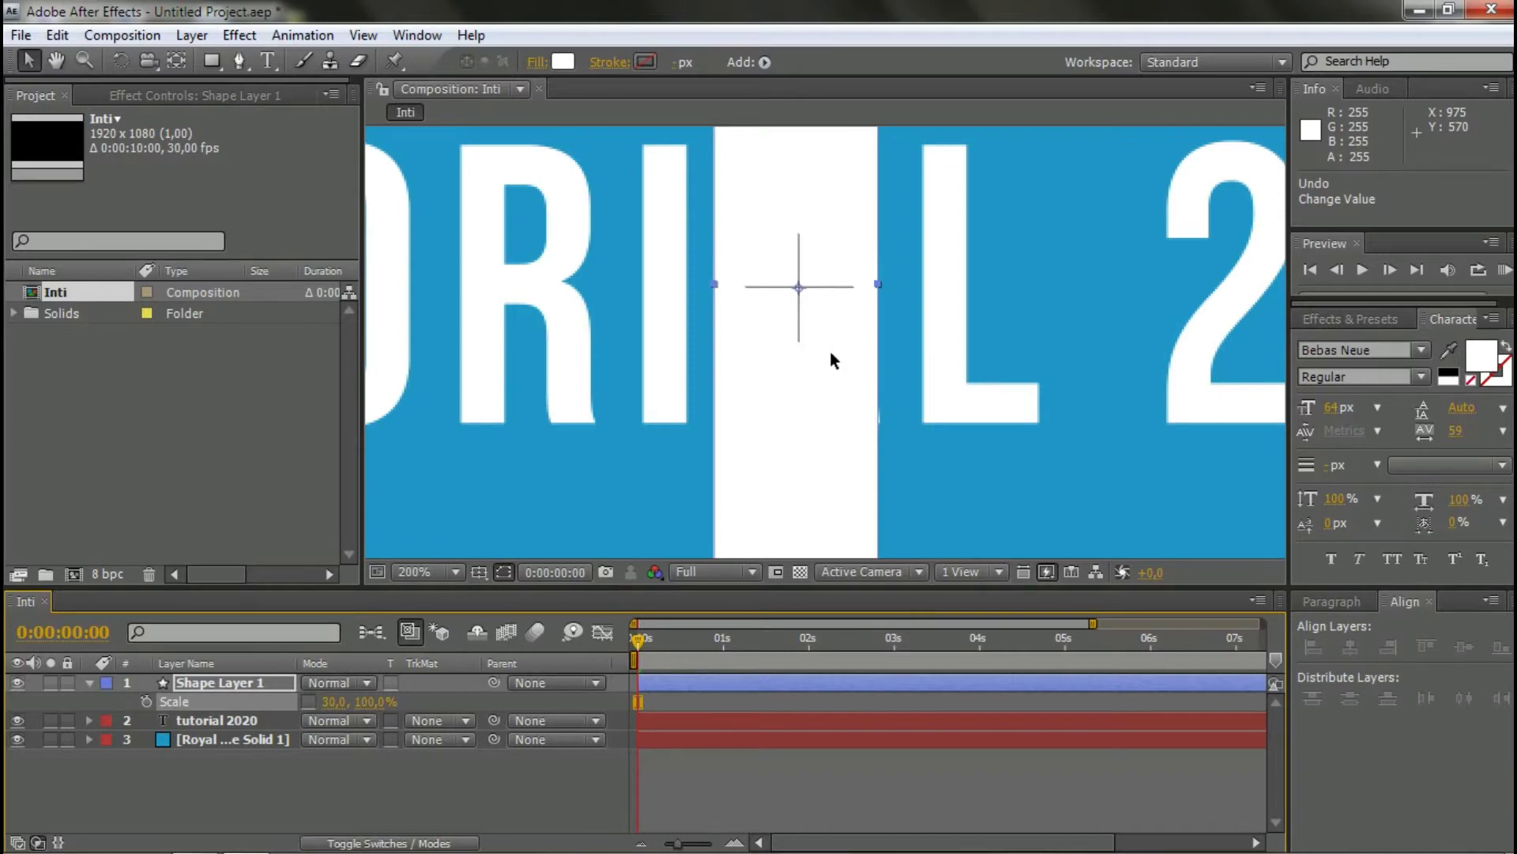
pyautogui.scroll(-7, 830, 358)
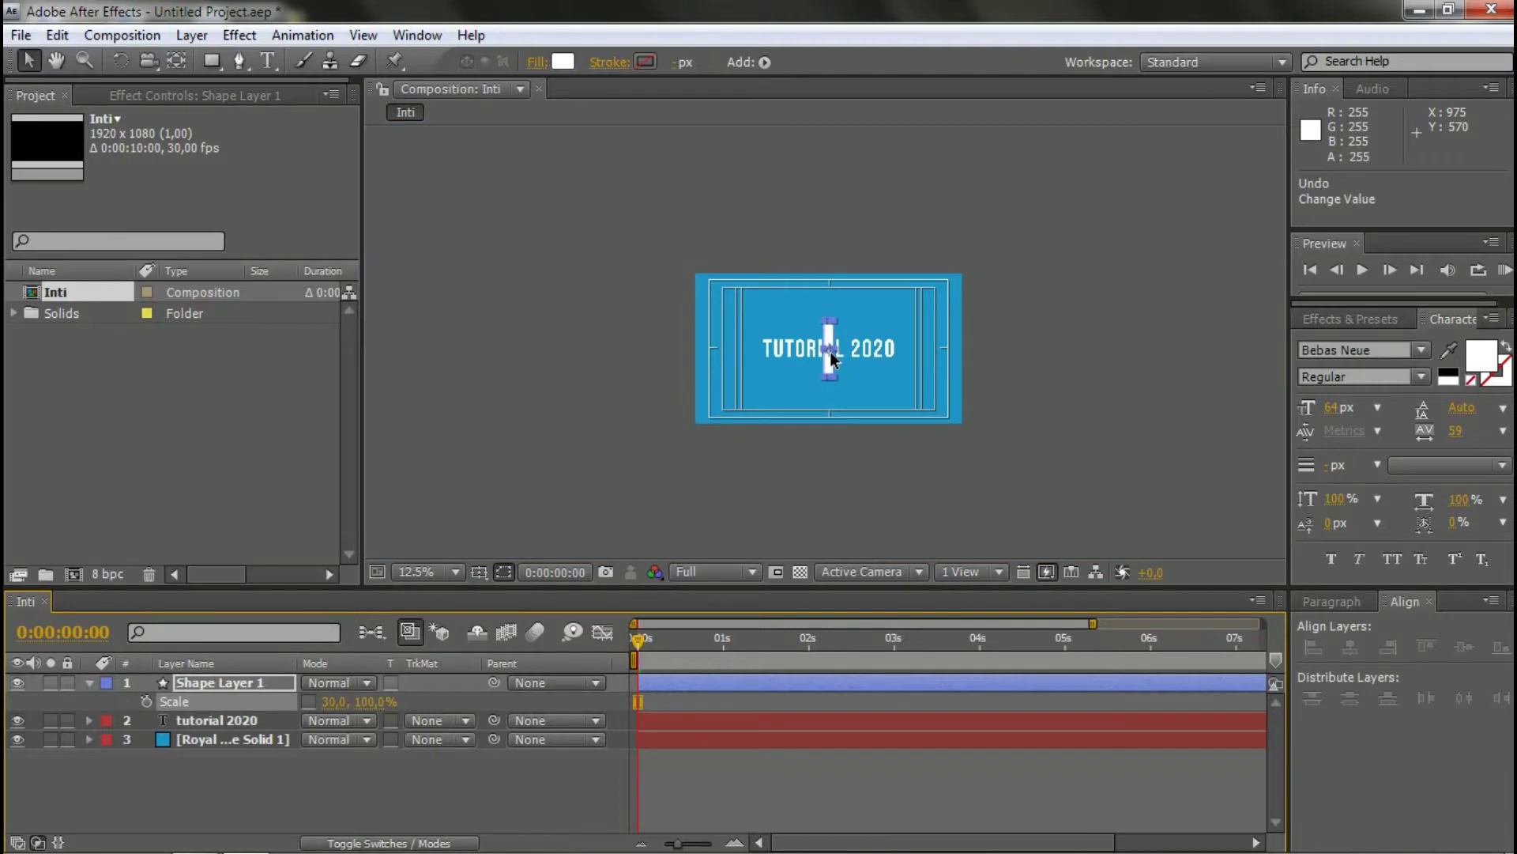
pyautogui.scroll(10, 829, 351)
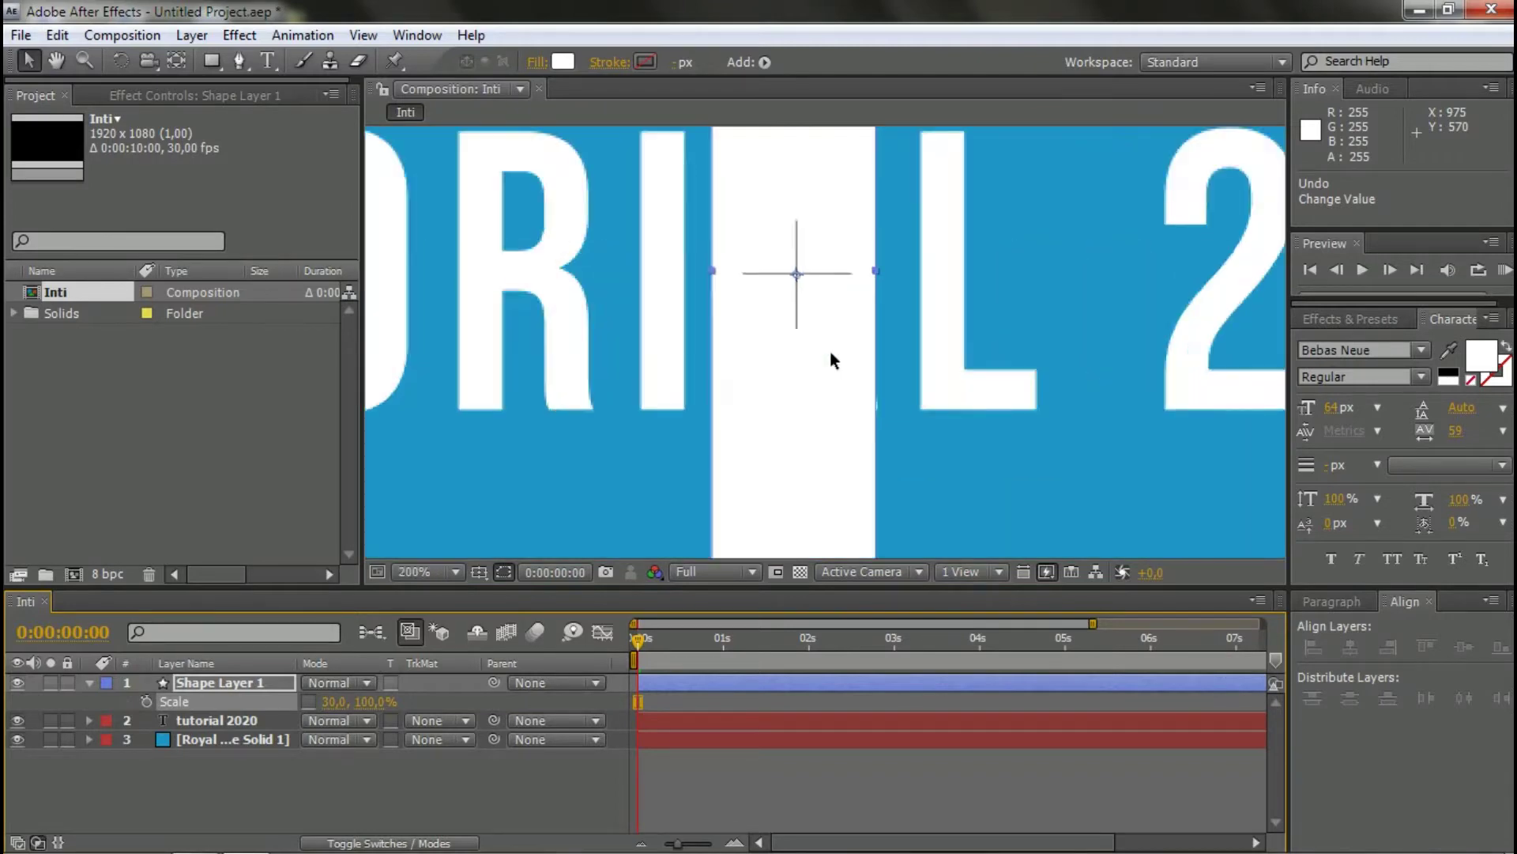
pyautogui.moveTo(830, 350); pyautogui.dragTo(891, 379)
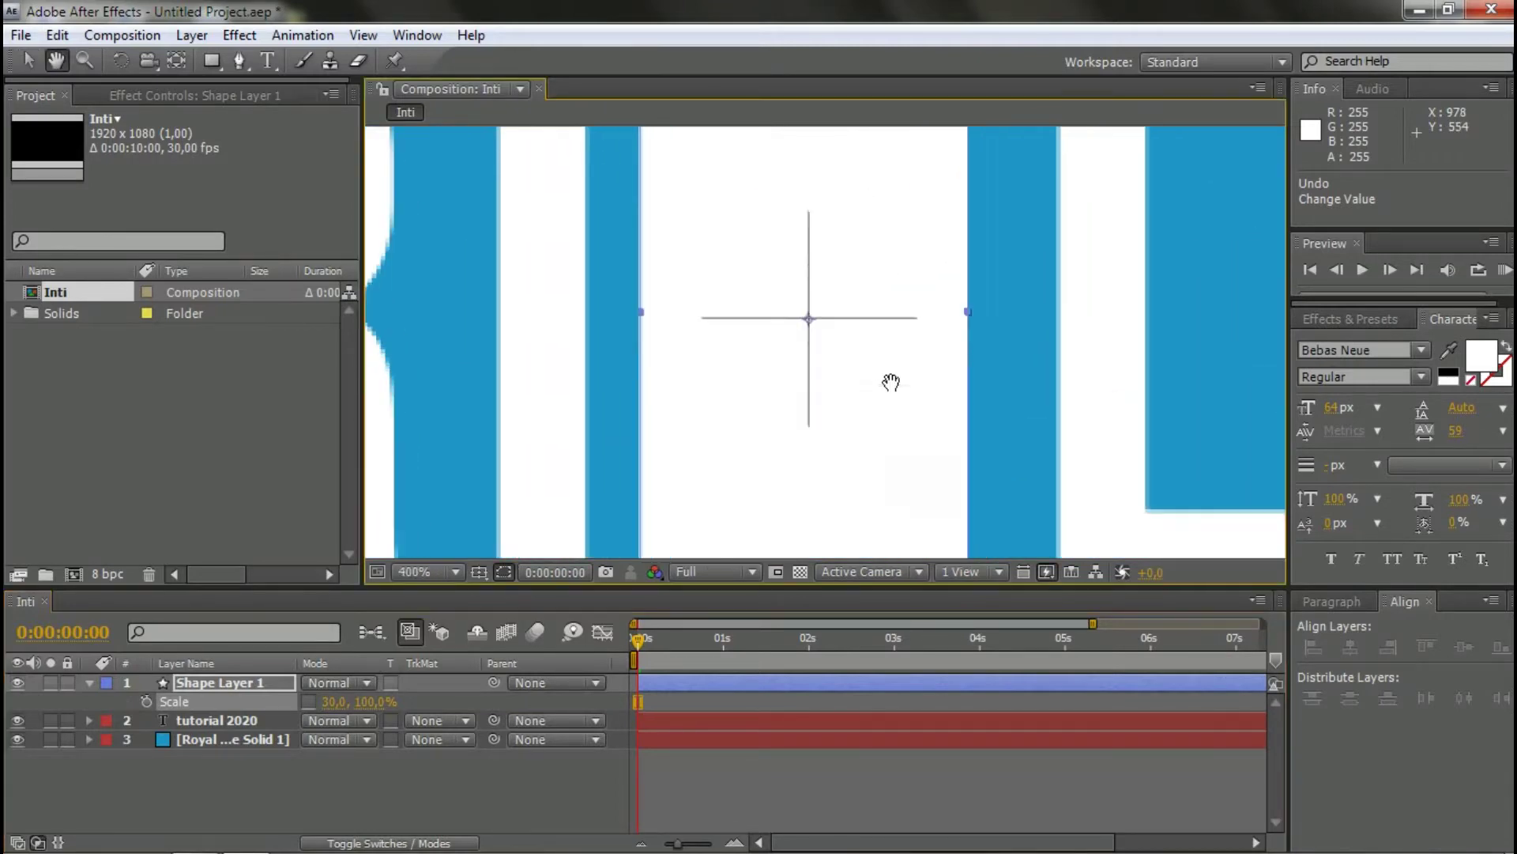
pyautogui.moveTo(332, 702); pyautogui.dragTo(307, 708)
pyautogui.scroll(-2, 848, 387)
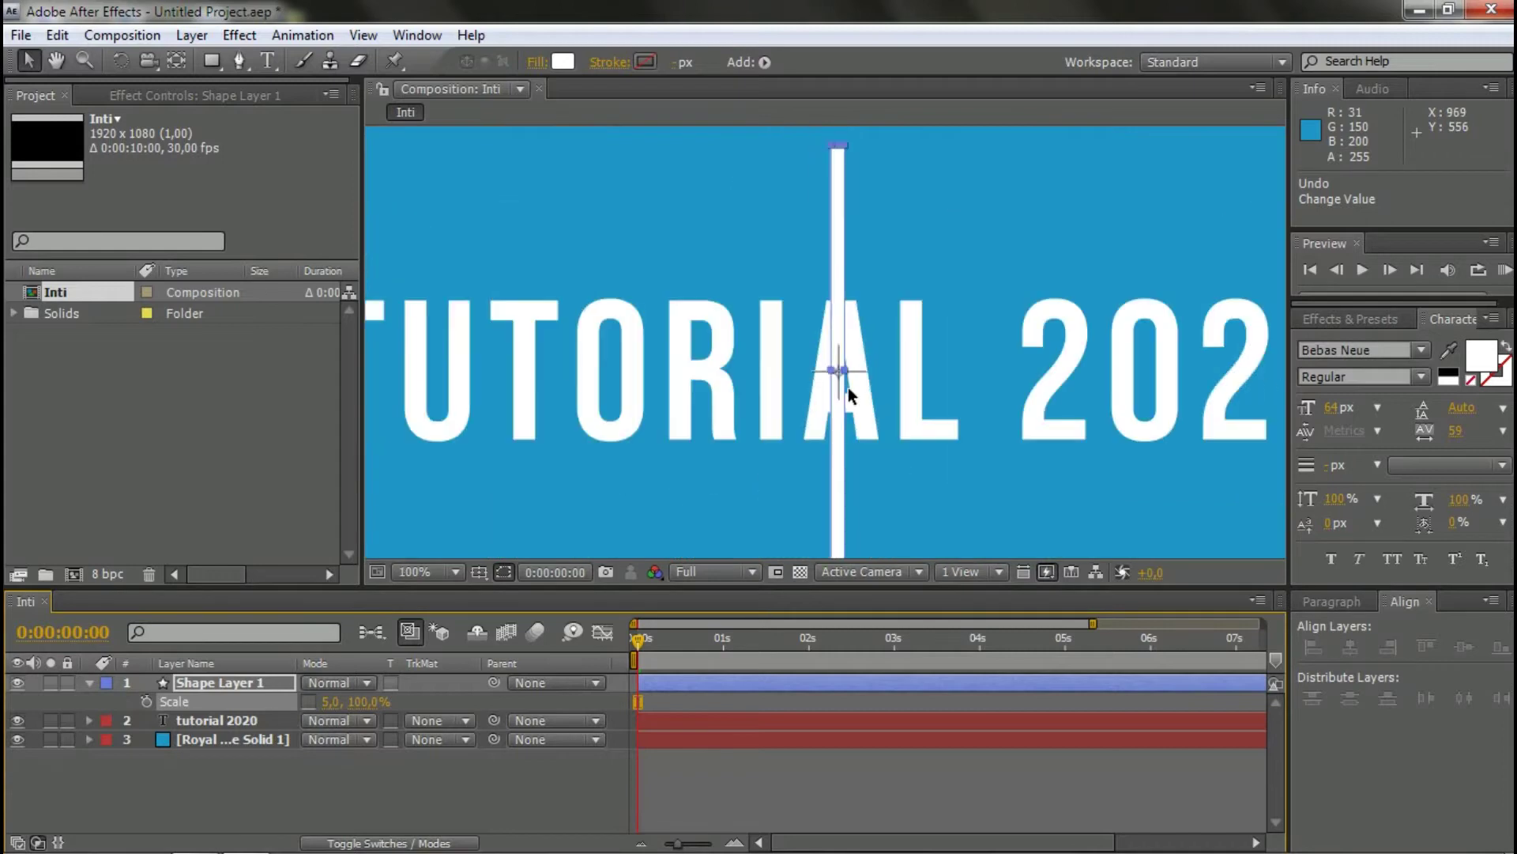
pyautogui.click(420, 574)
pyautogui.click(511, 176)
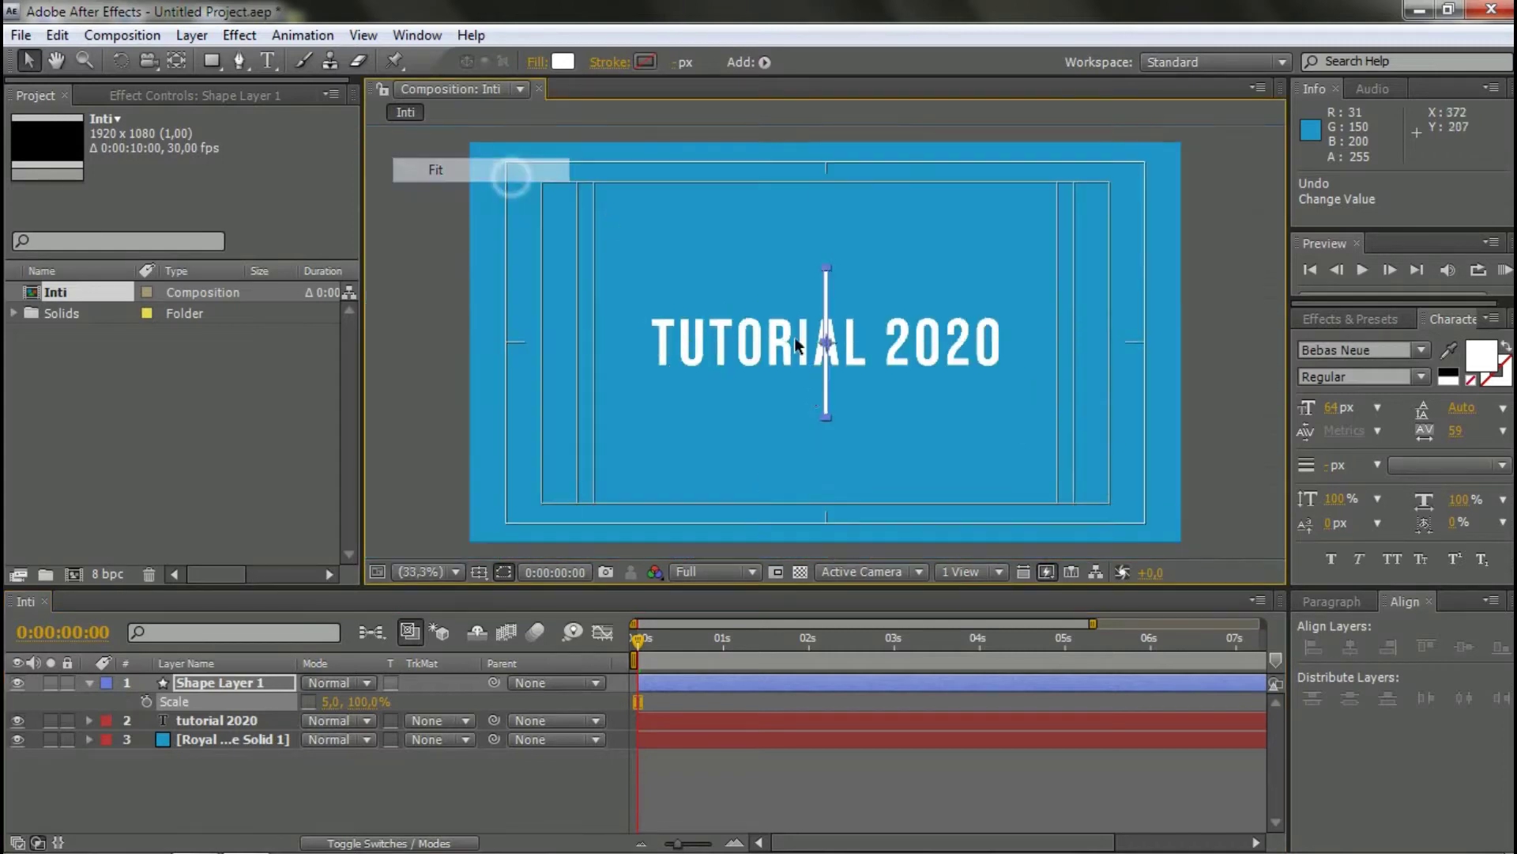
pyautogui.click(594, 766)
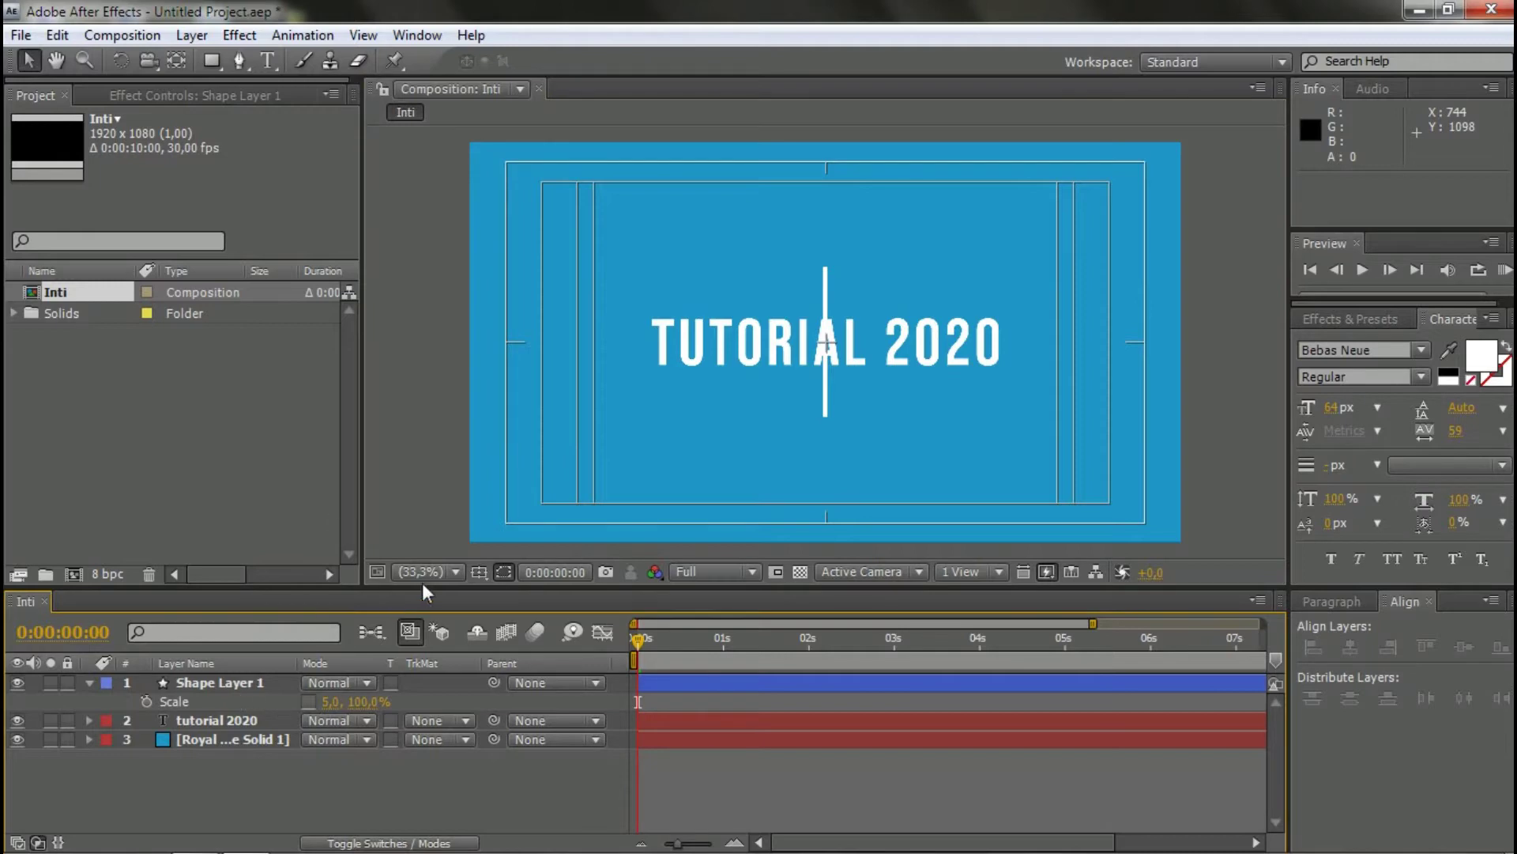
# - Shorten the thin white line to a vertical scale of 59% and deselect its layer
pyautogui.click(241, 684)
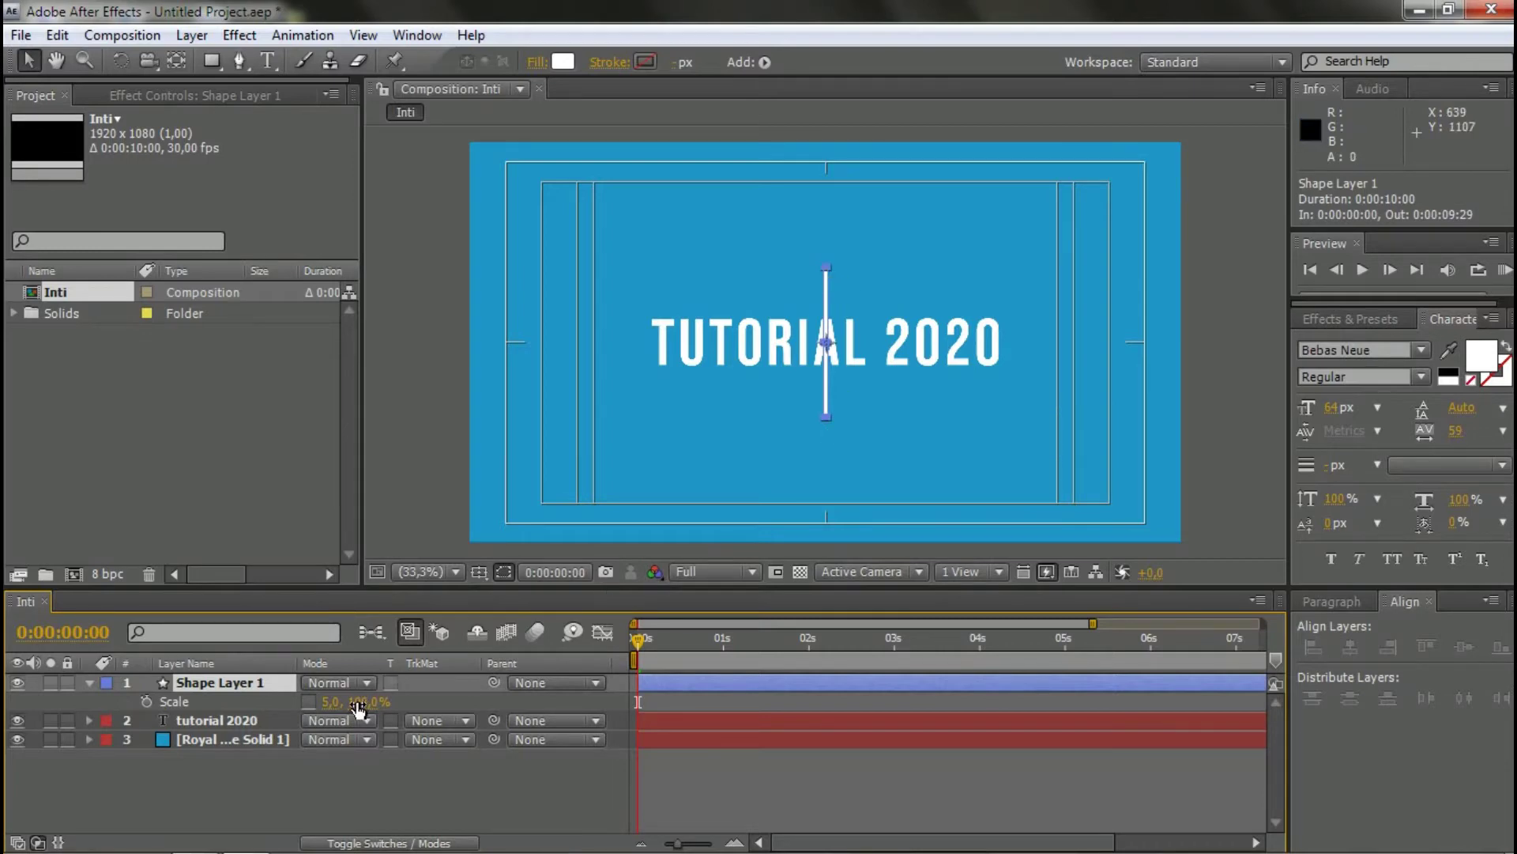
pyautogui.moveTo(358, 708); pyautogui.dragTo(321, 703)
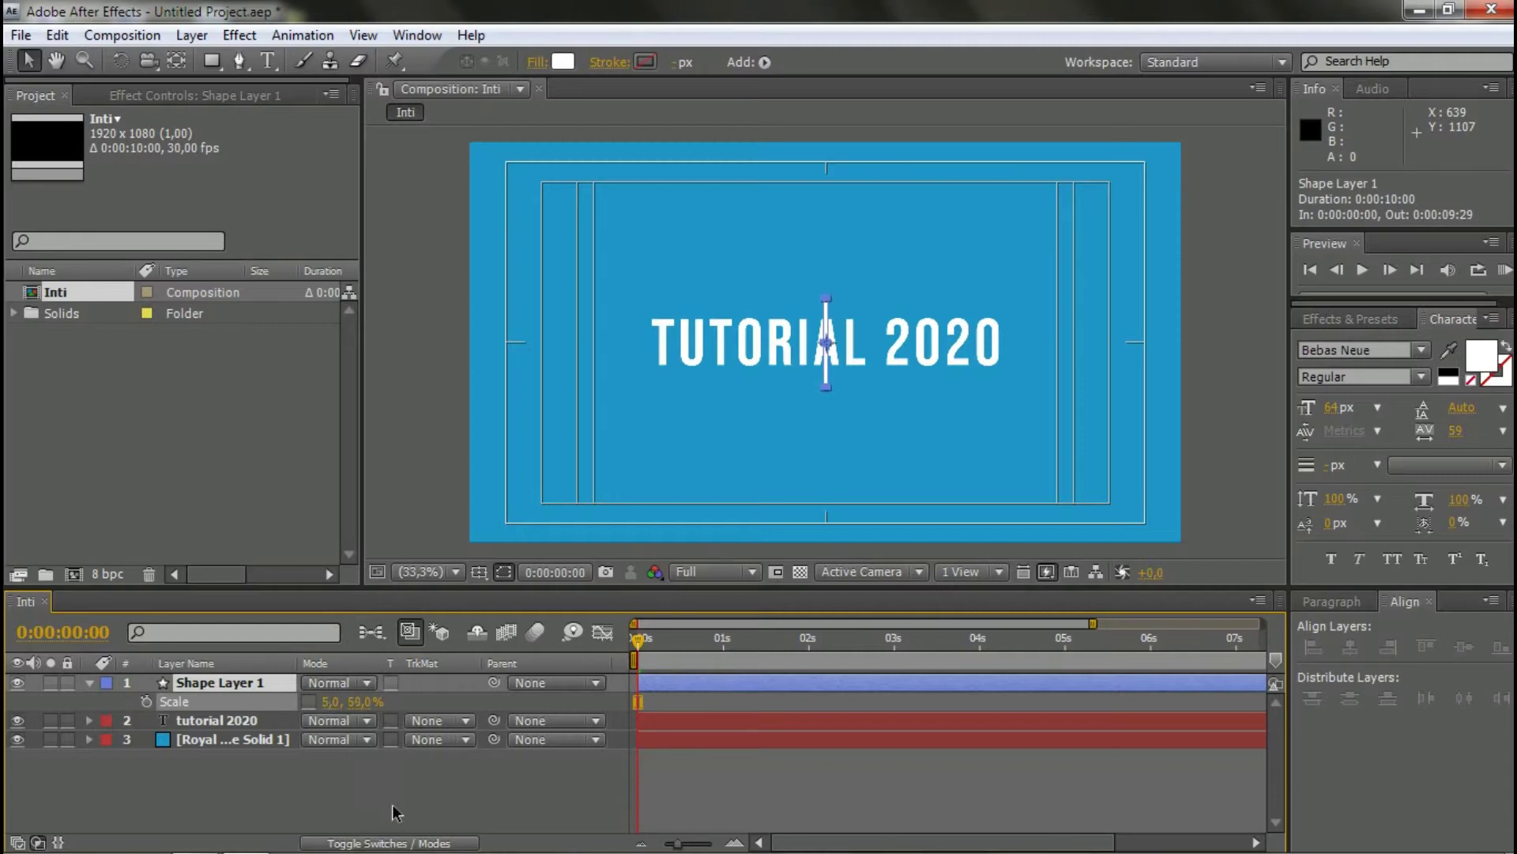
pyautogui.click(397, 811)
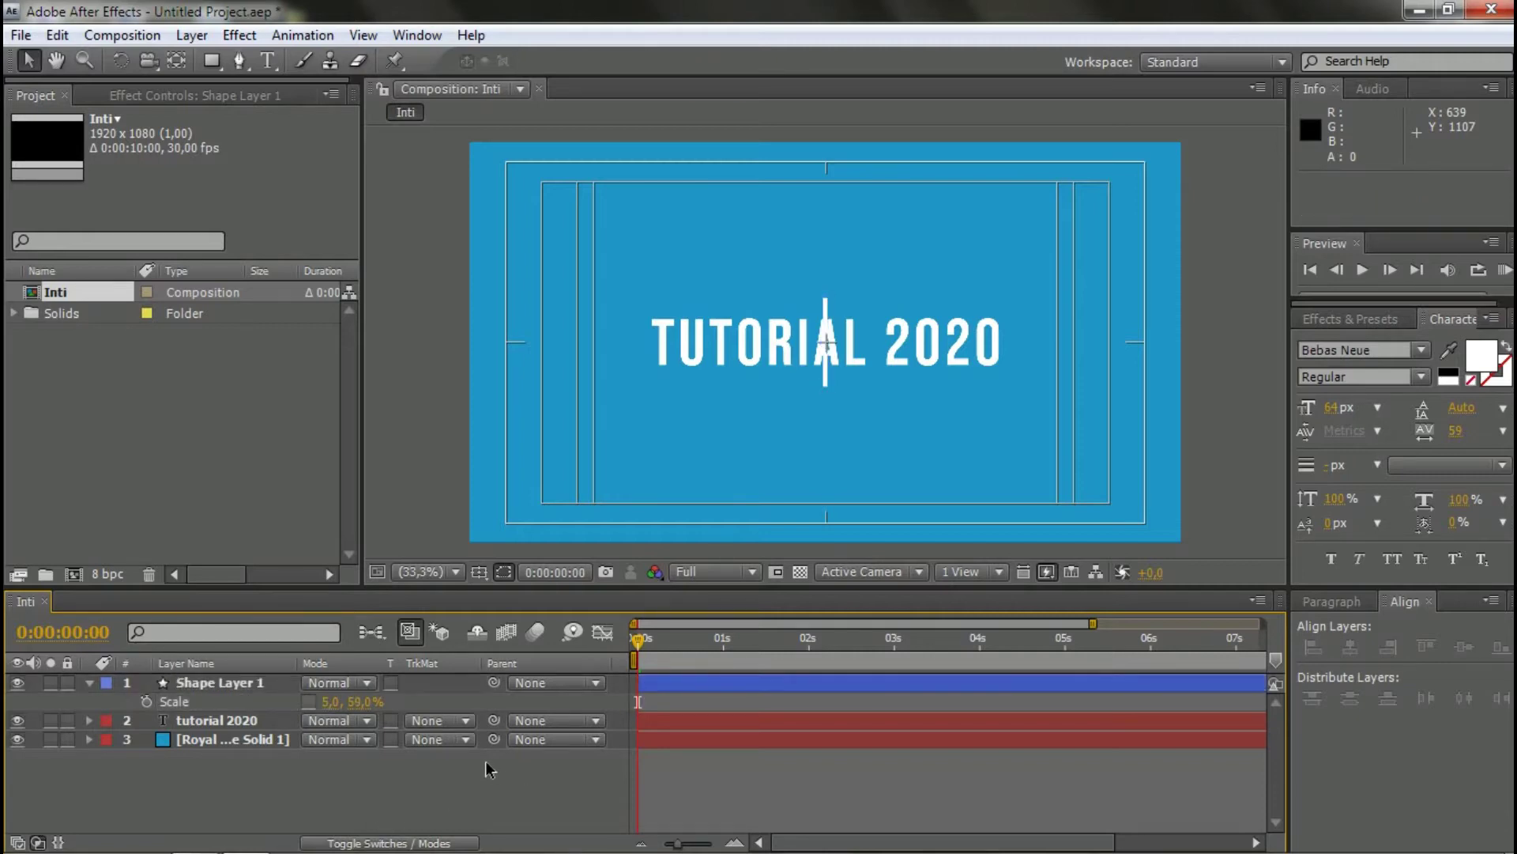
# - Shift the thin white line down by 1 px in the middle of the letter A
pyautogui.click(261, 682)
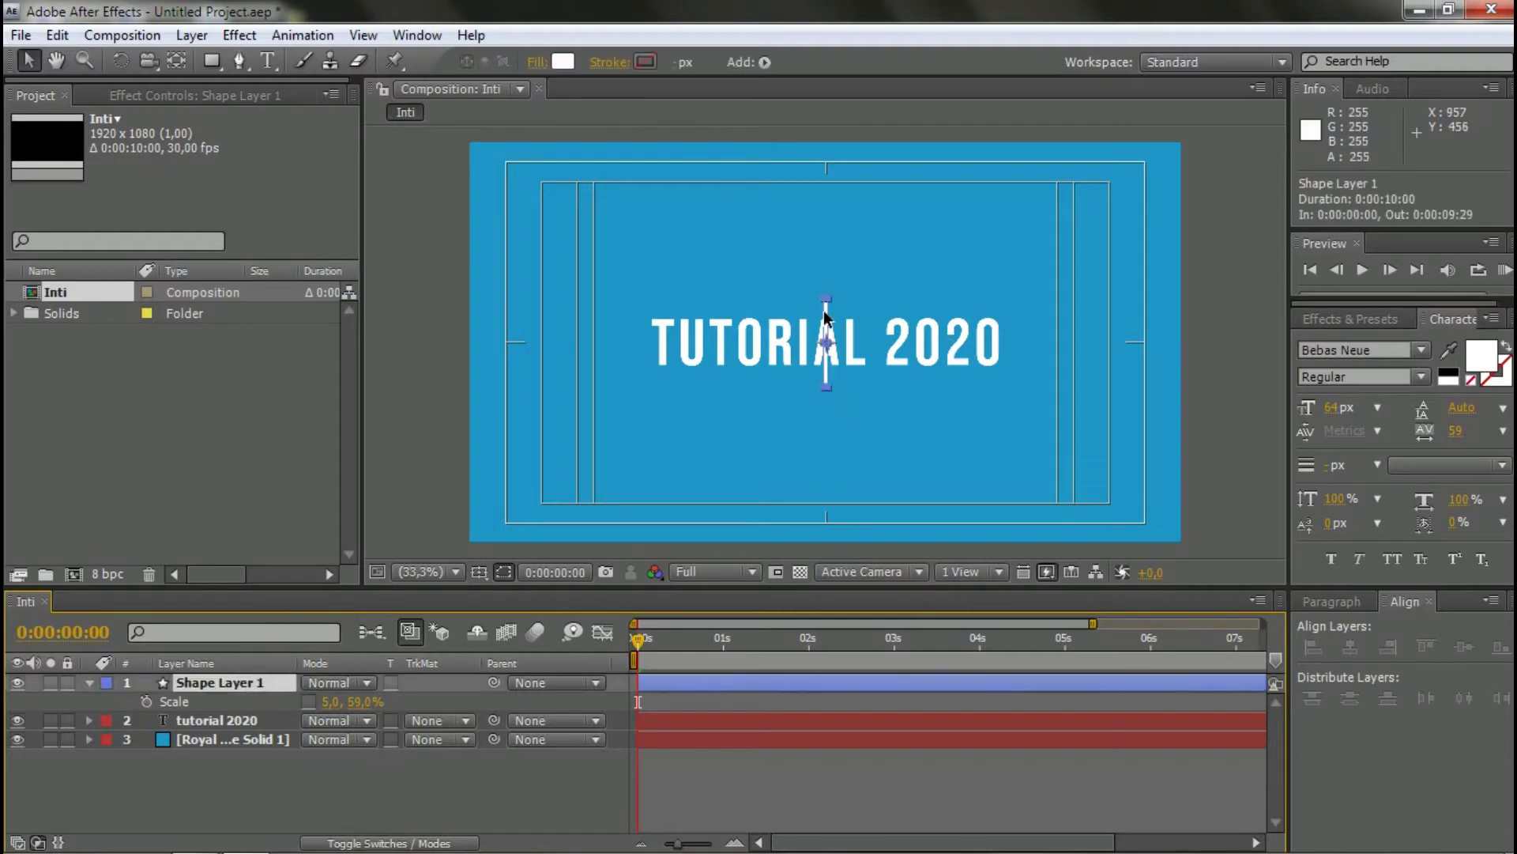
pyautogui.scroll(5, 837, 347)
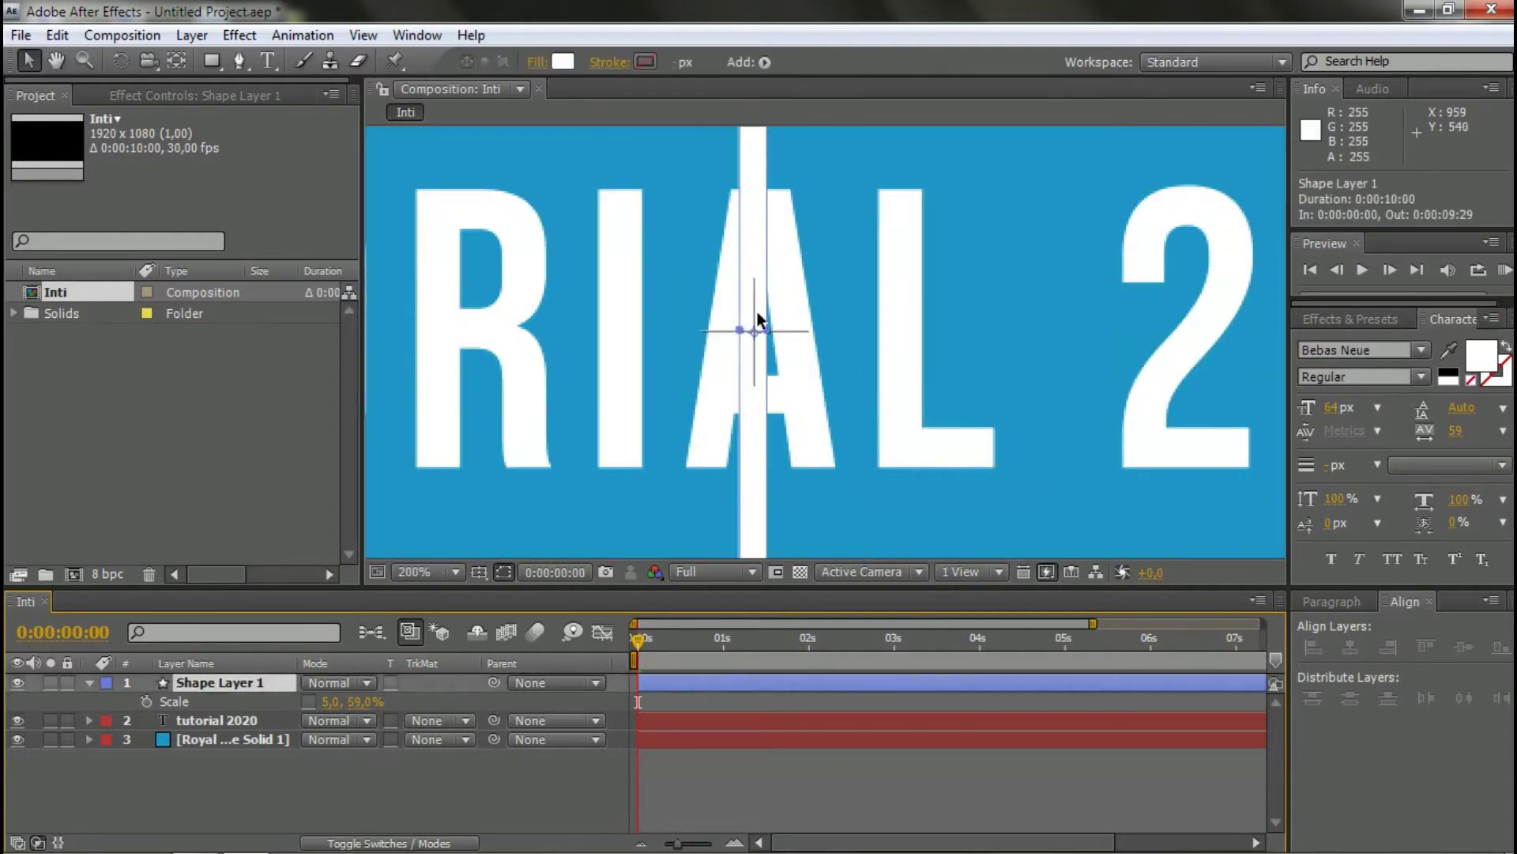
pyautogui.scroll(2, 760, 316)
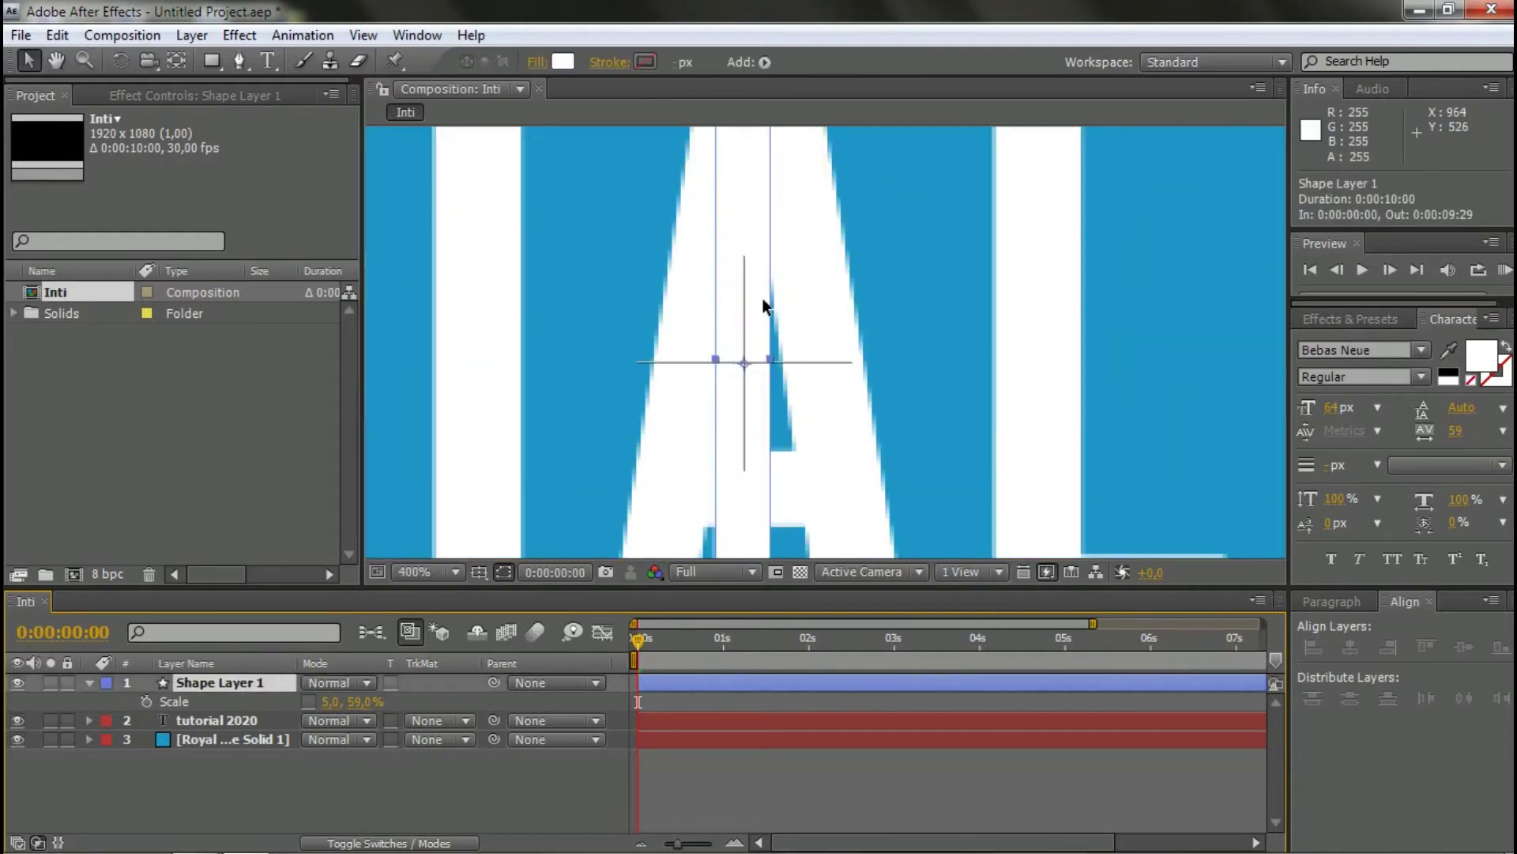
pyautogui.moveTo(764, 304); pyautogui.dragTo(756, 331)
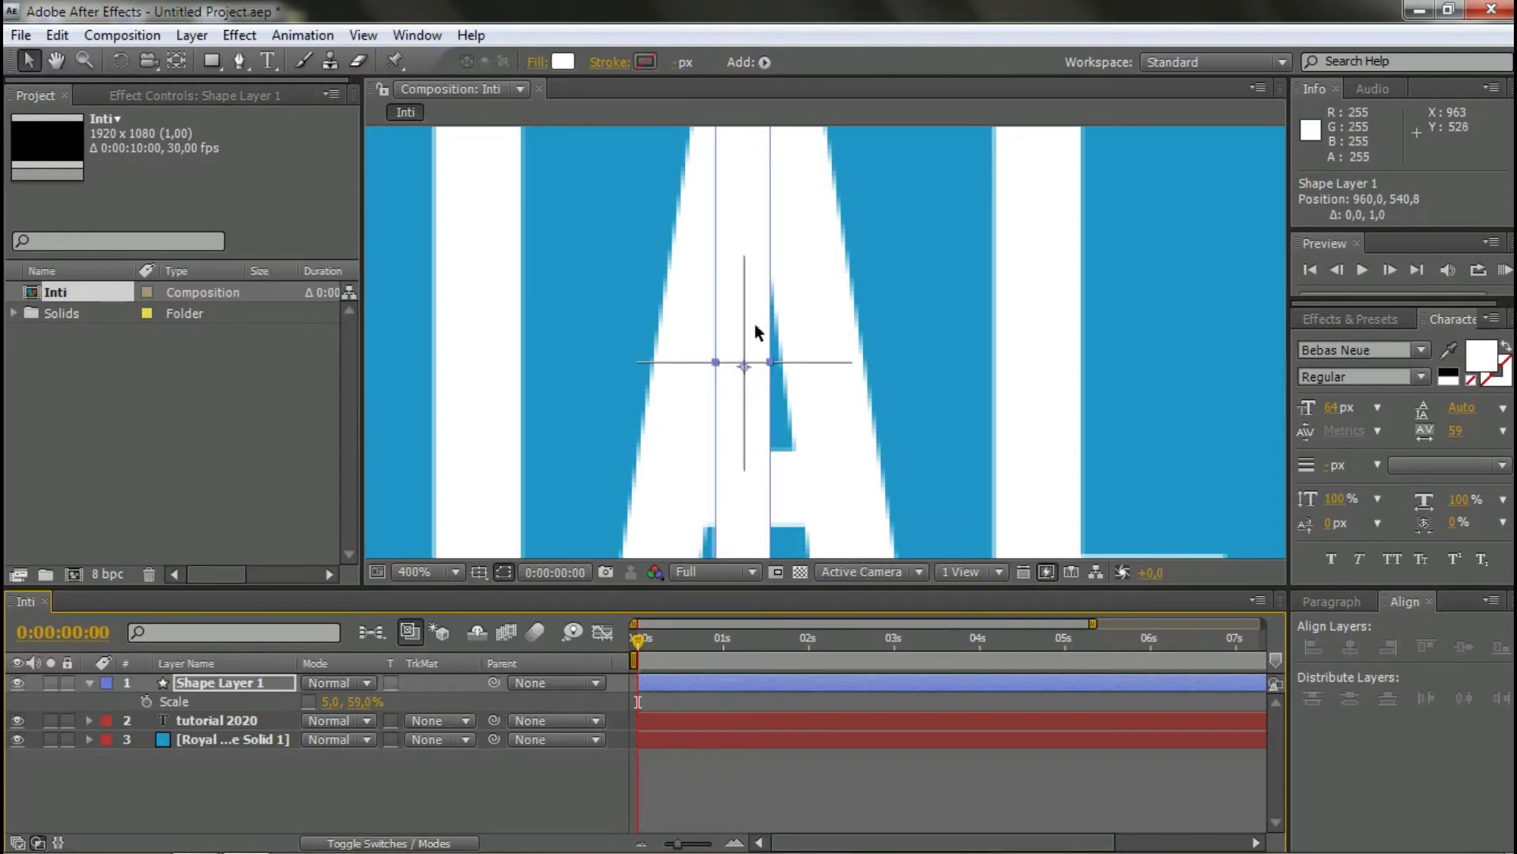
# - Move the line's anchor point to its exact centre with the Pan Behind tool, then deselect the layer and fit the composition in the viewer
pyautogui.click(177, 61)
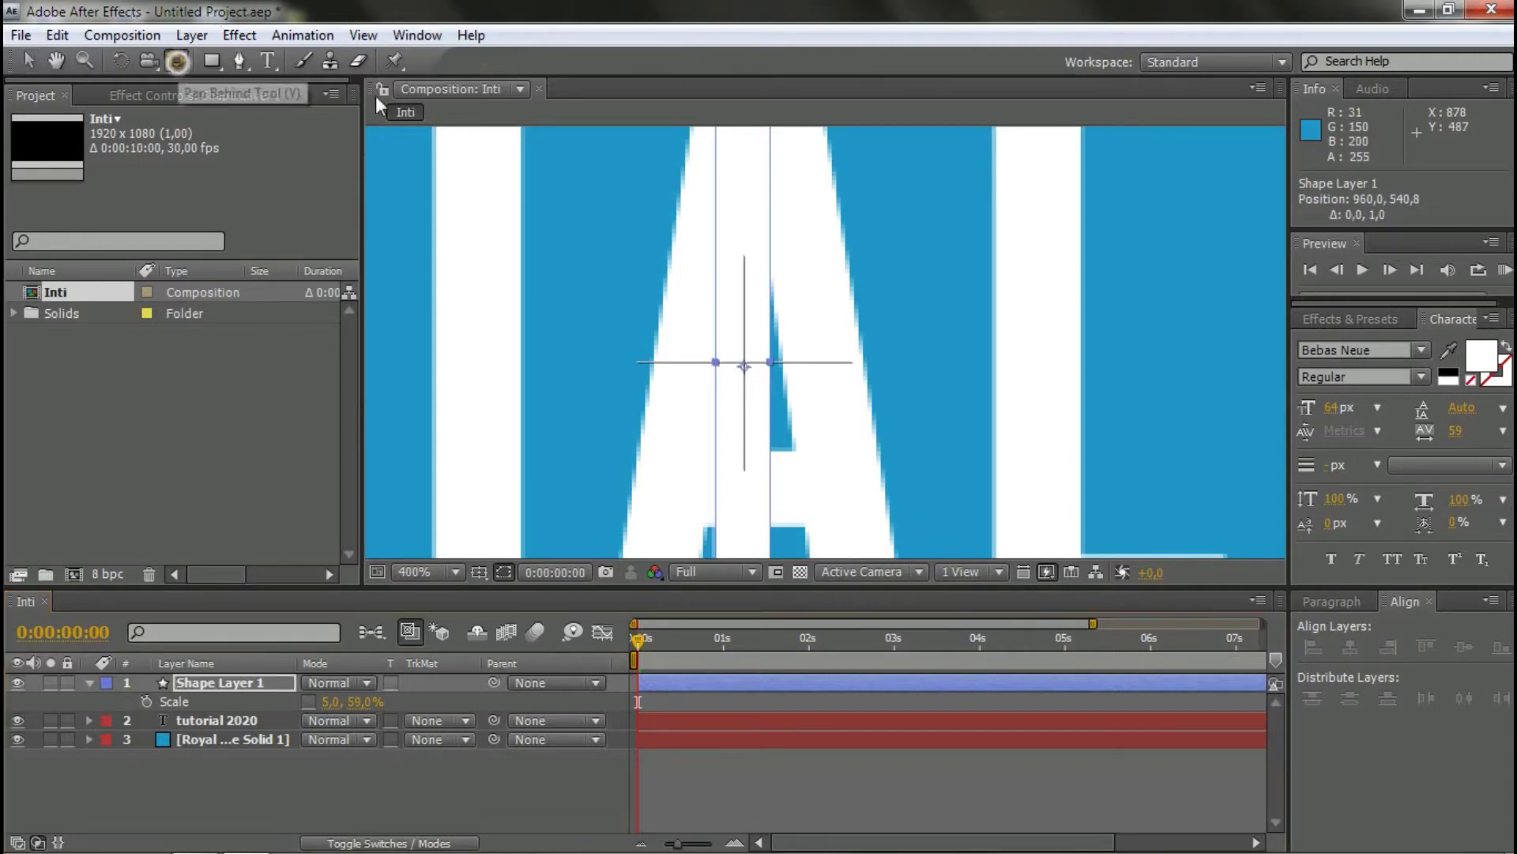
pyautogui.moveTo(750, 373); pyautogui.dragTo(745, 364)
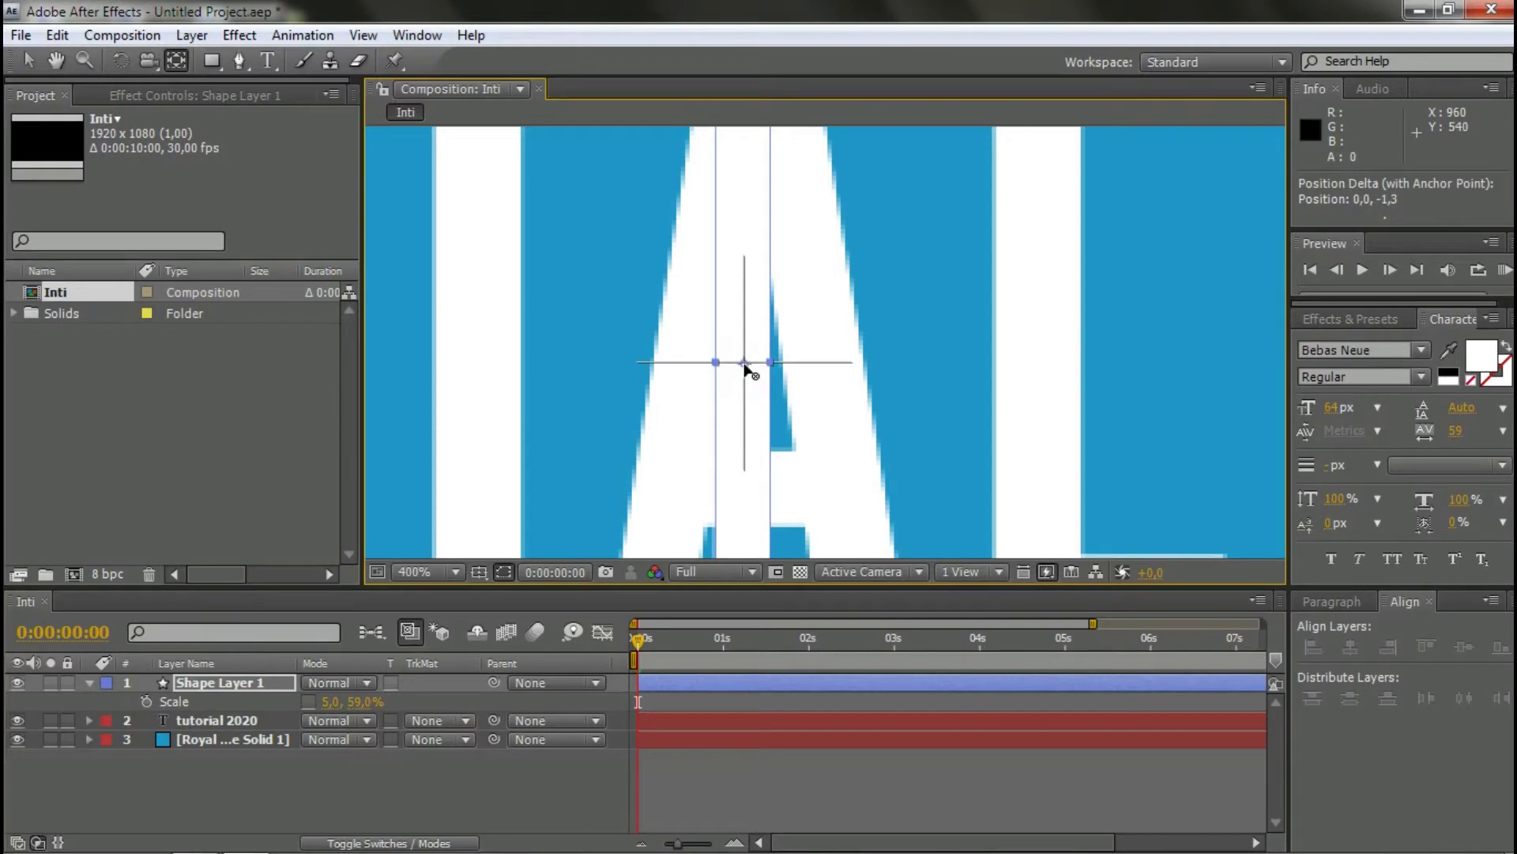
pyautogui.press('v')
pyautogui.press('/')
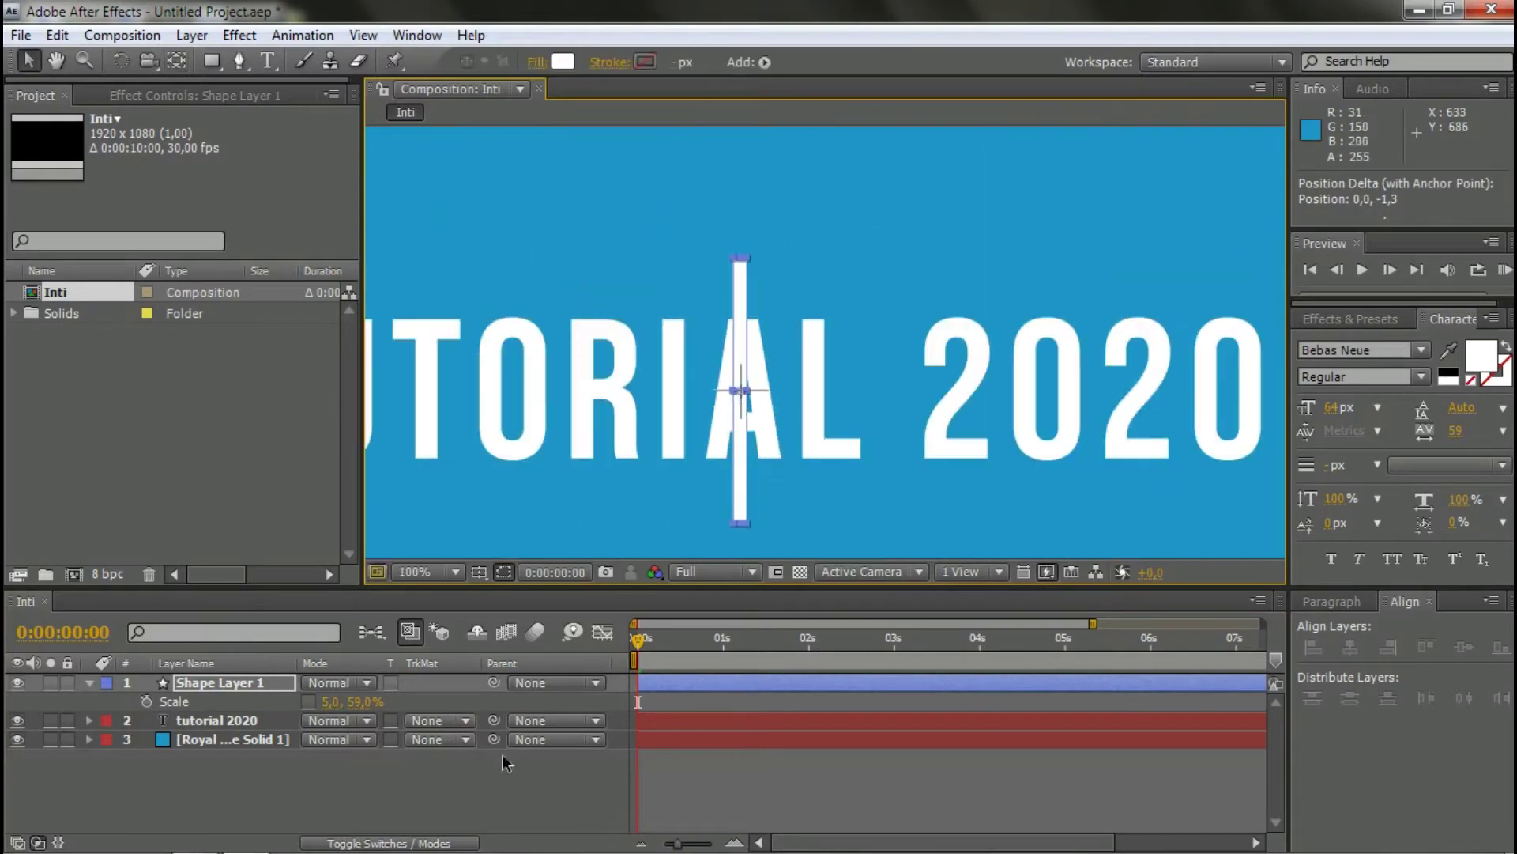
pyautogui.click(558, 811)
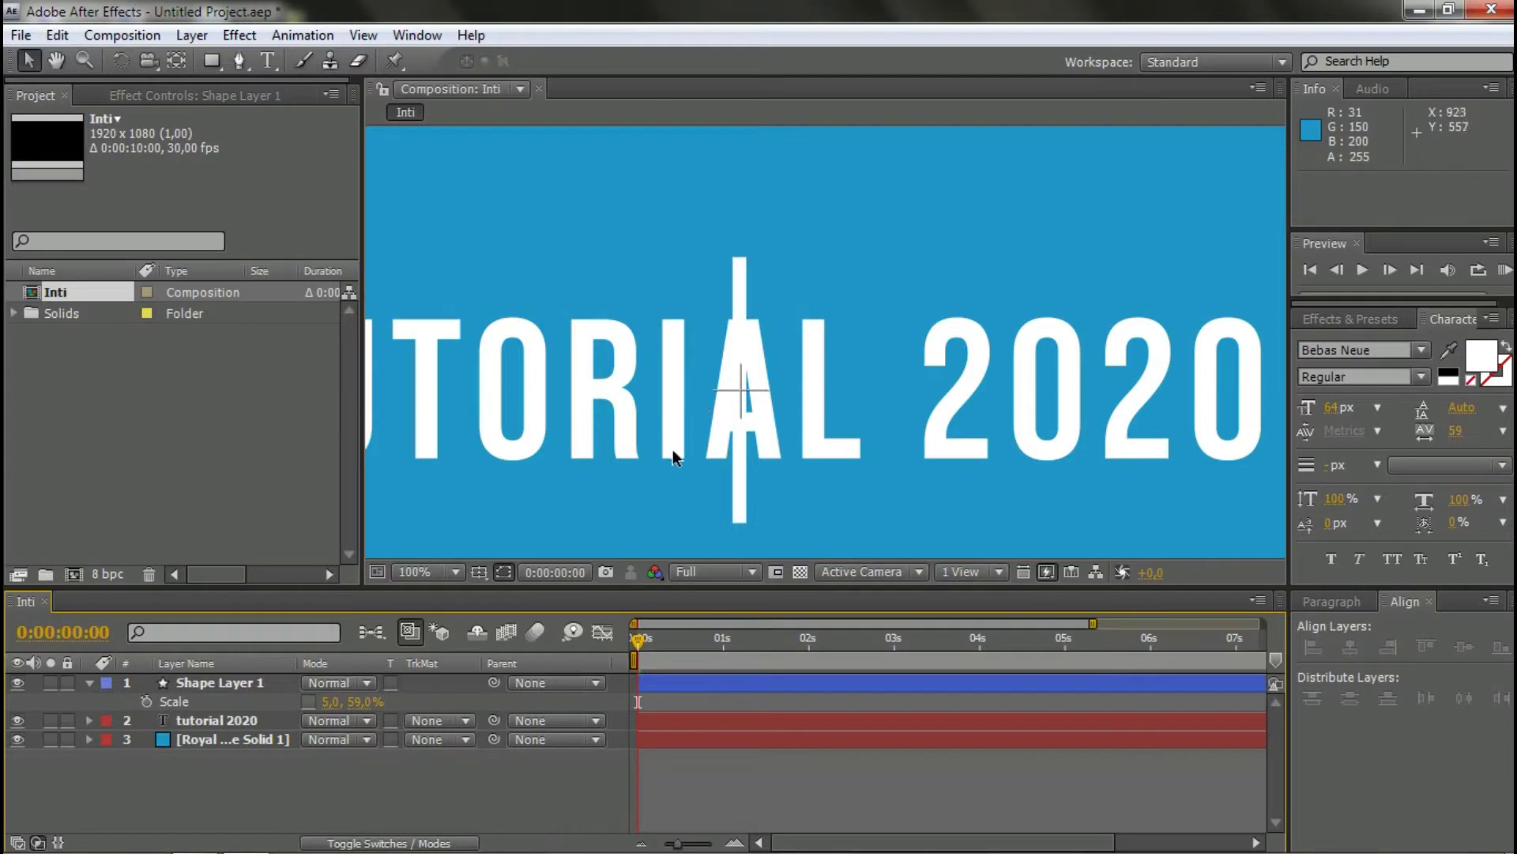
pyautogui.click(456, 571)
pyautogui.click(506, 163)
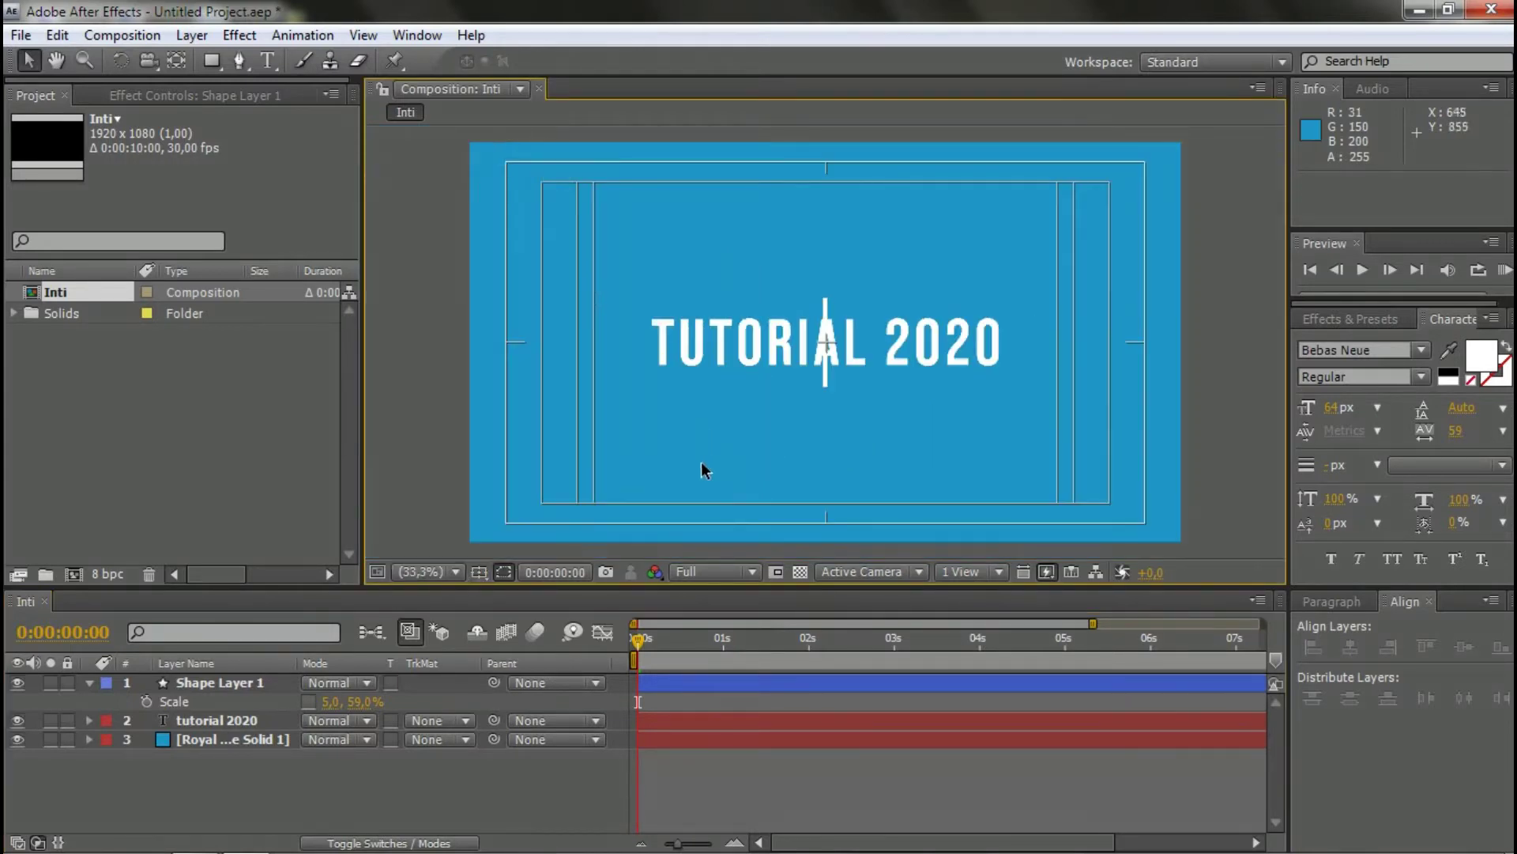
# - Hide the tutorial 2020 text layer and collapse the properties of Shape Layer 1
pyautogui.click(18, 720)
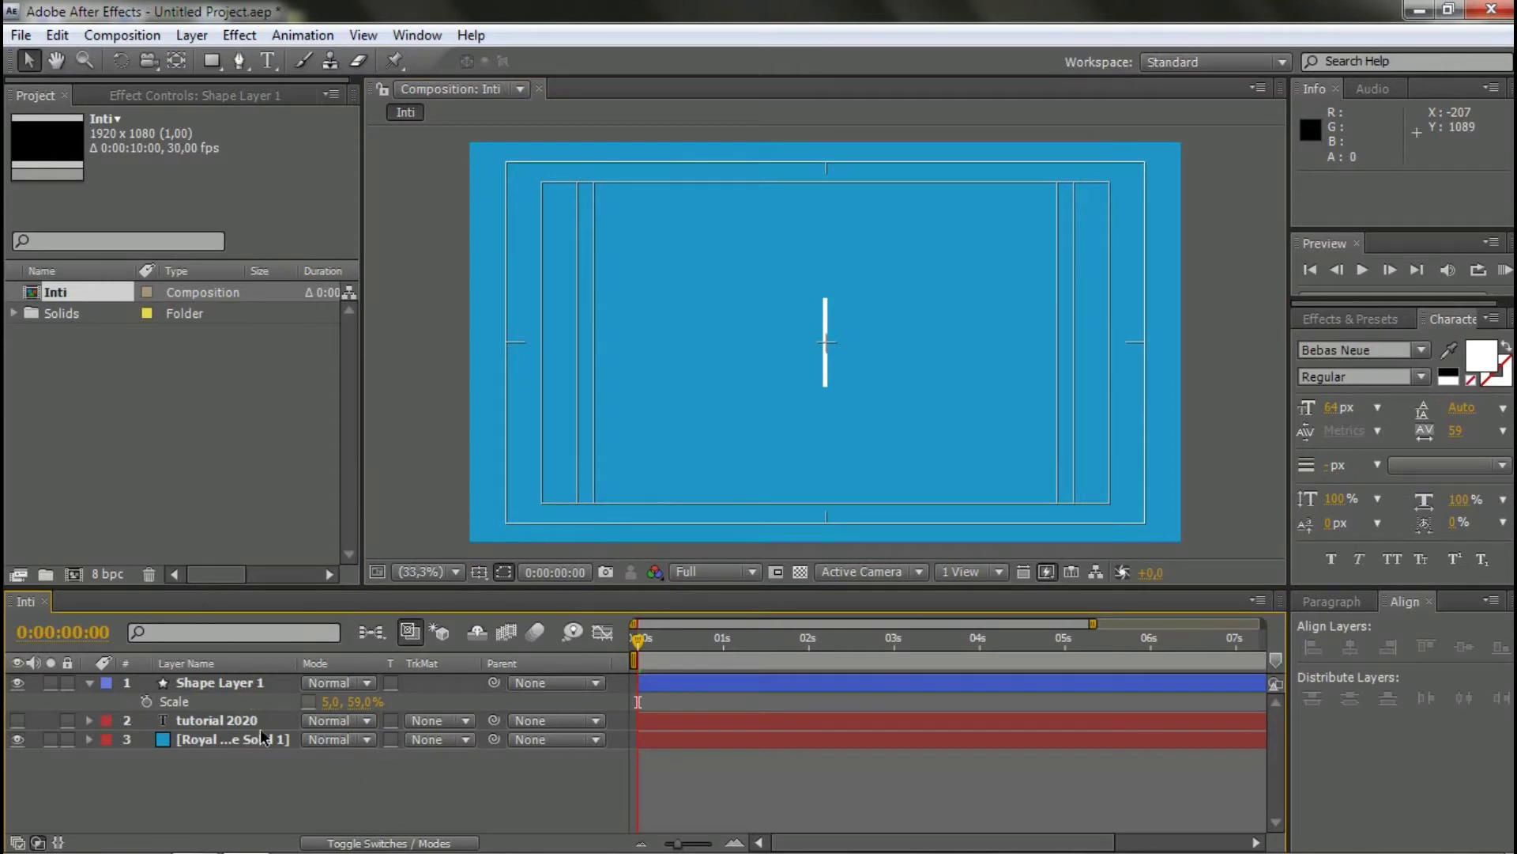
pyautogui.click(267, 684)
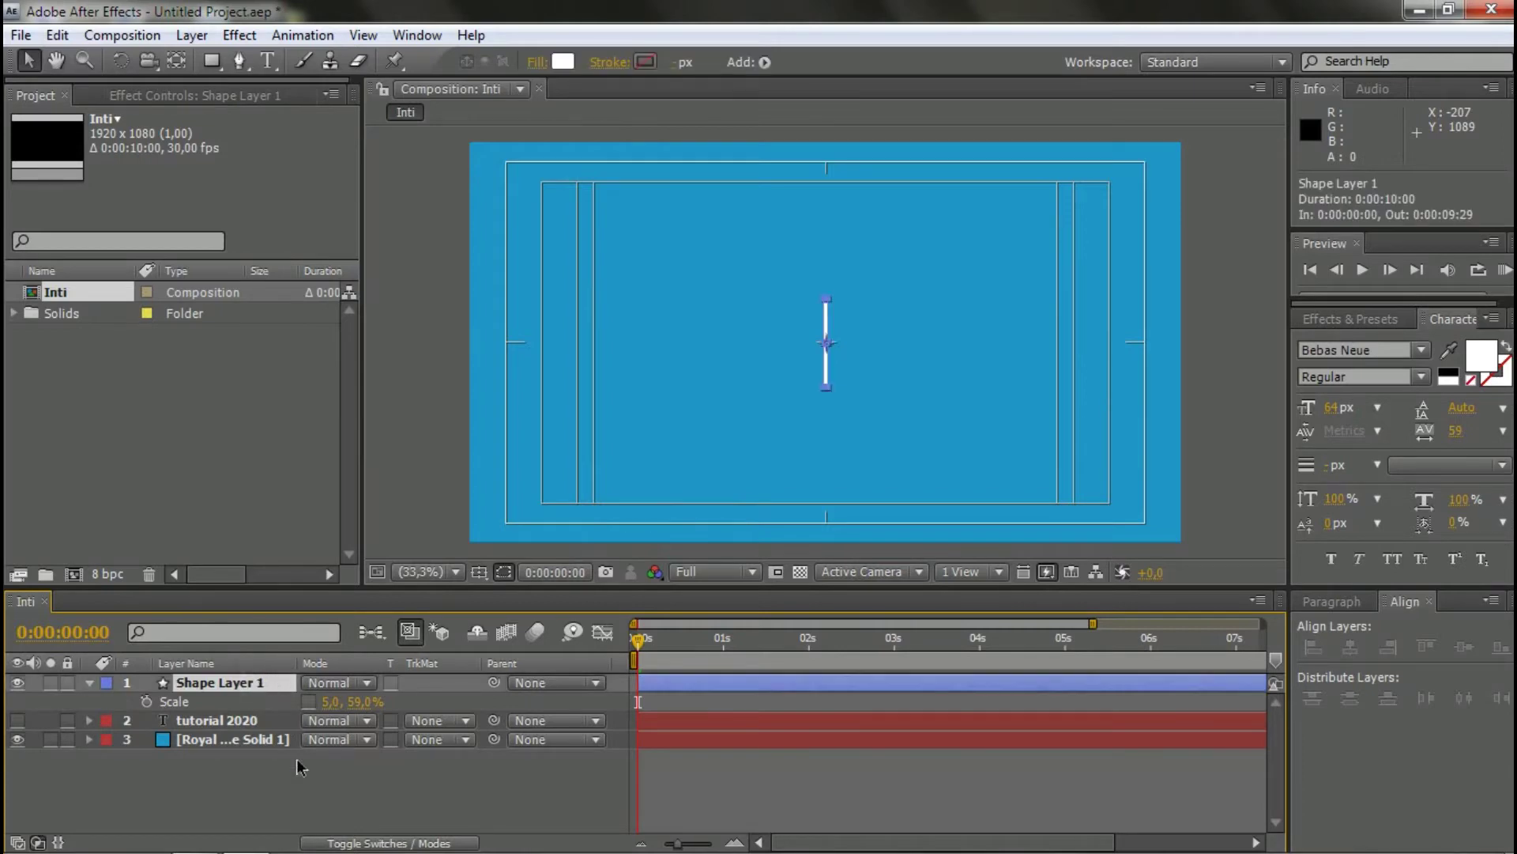
pyautogui.click(304, 790)
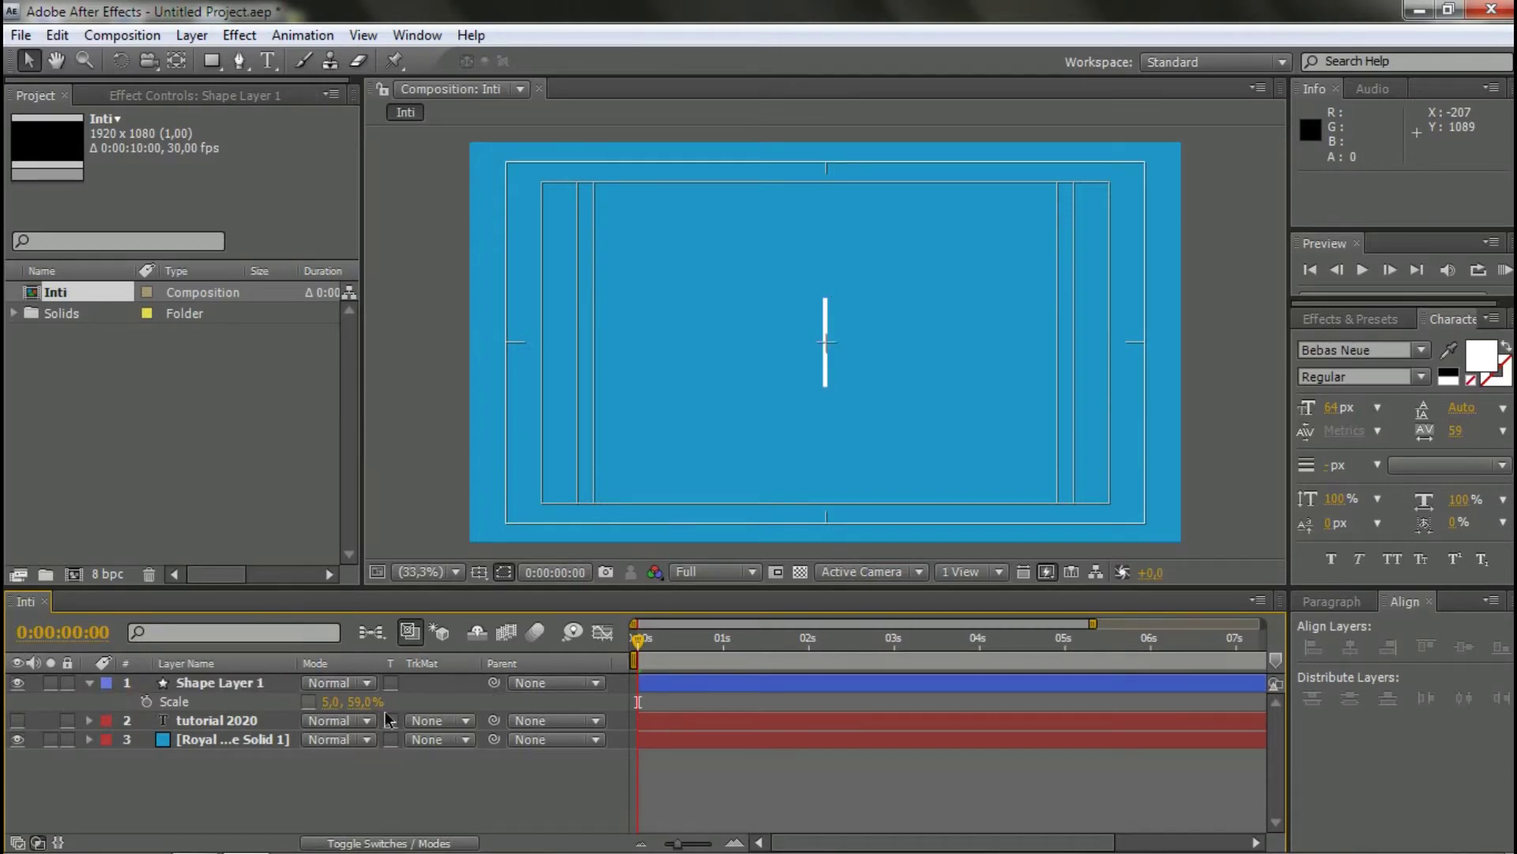
pyautogui.click(89, 682)
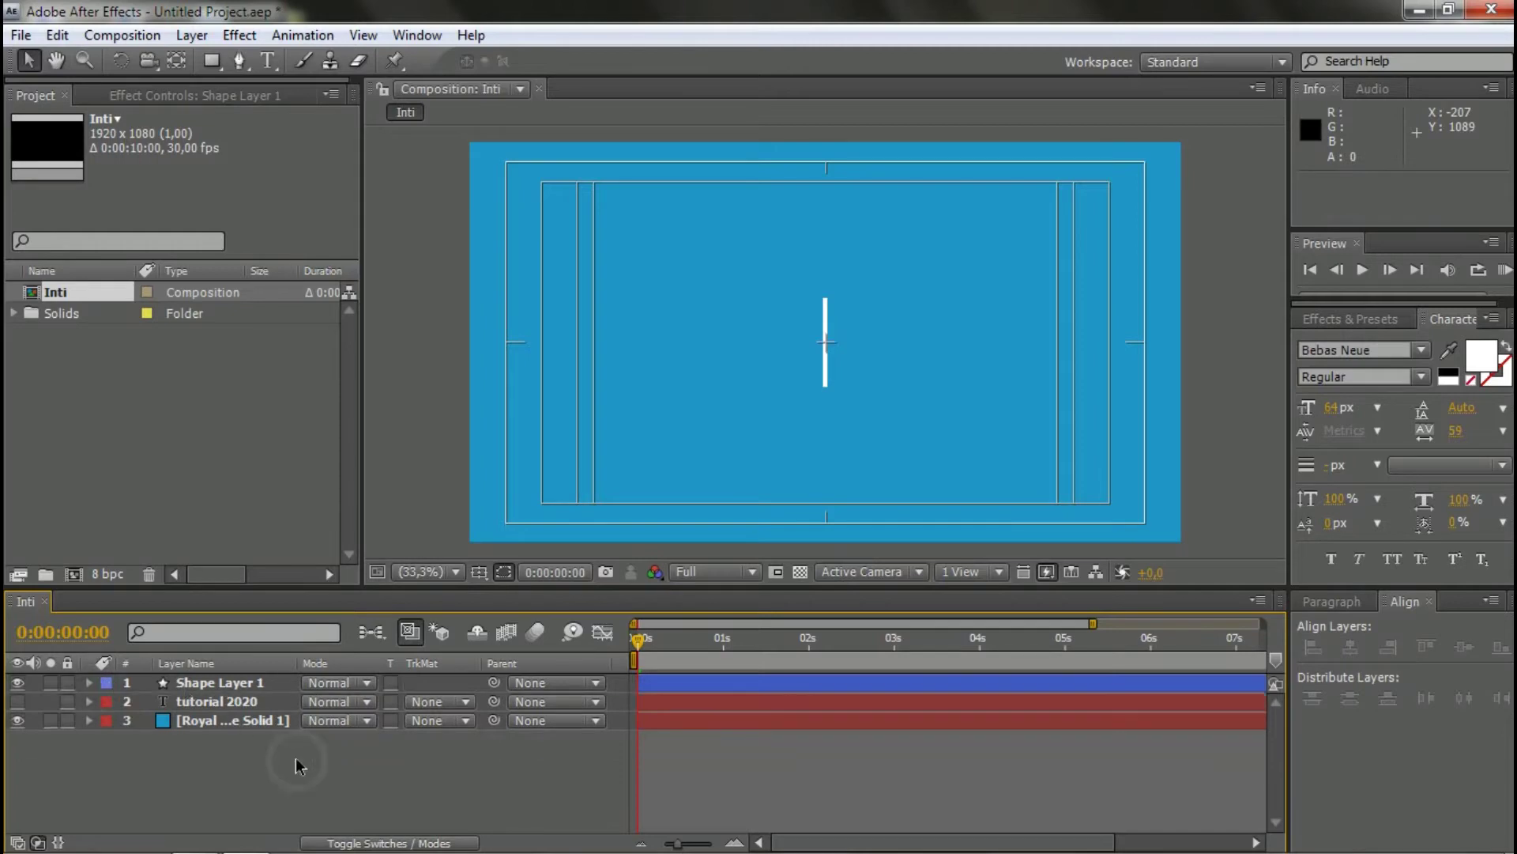
# - Reveal the Scale property of Shape Layer 1 and set its first keyframe at 0:00:00:00
pyautogui.click(260, 683)
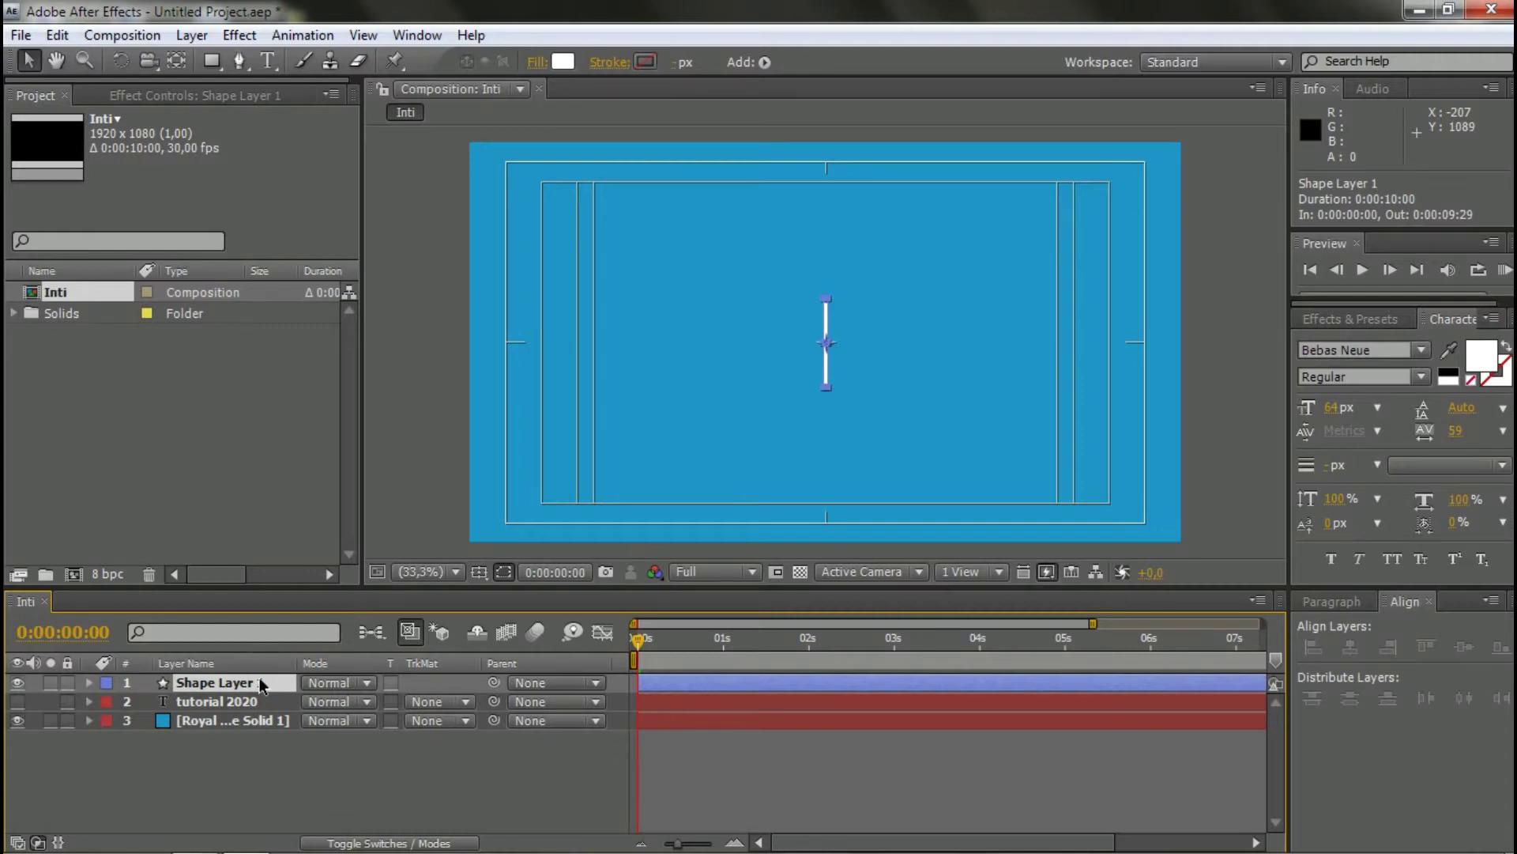
pyautogui.click(258, 770)
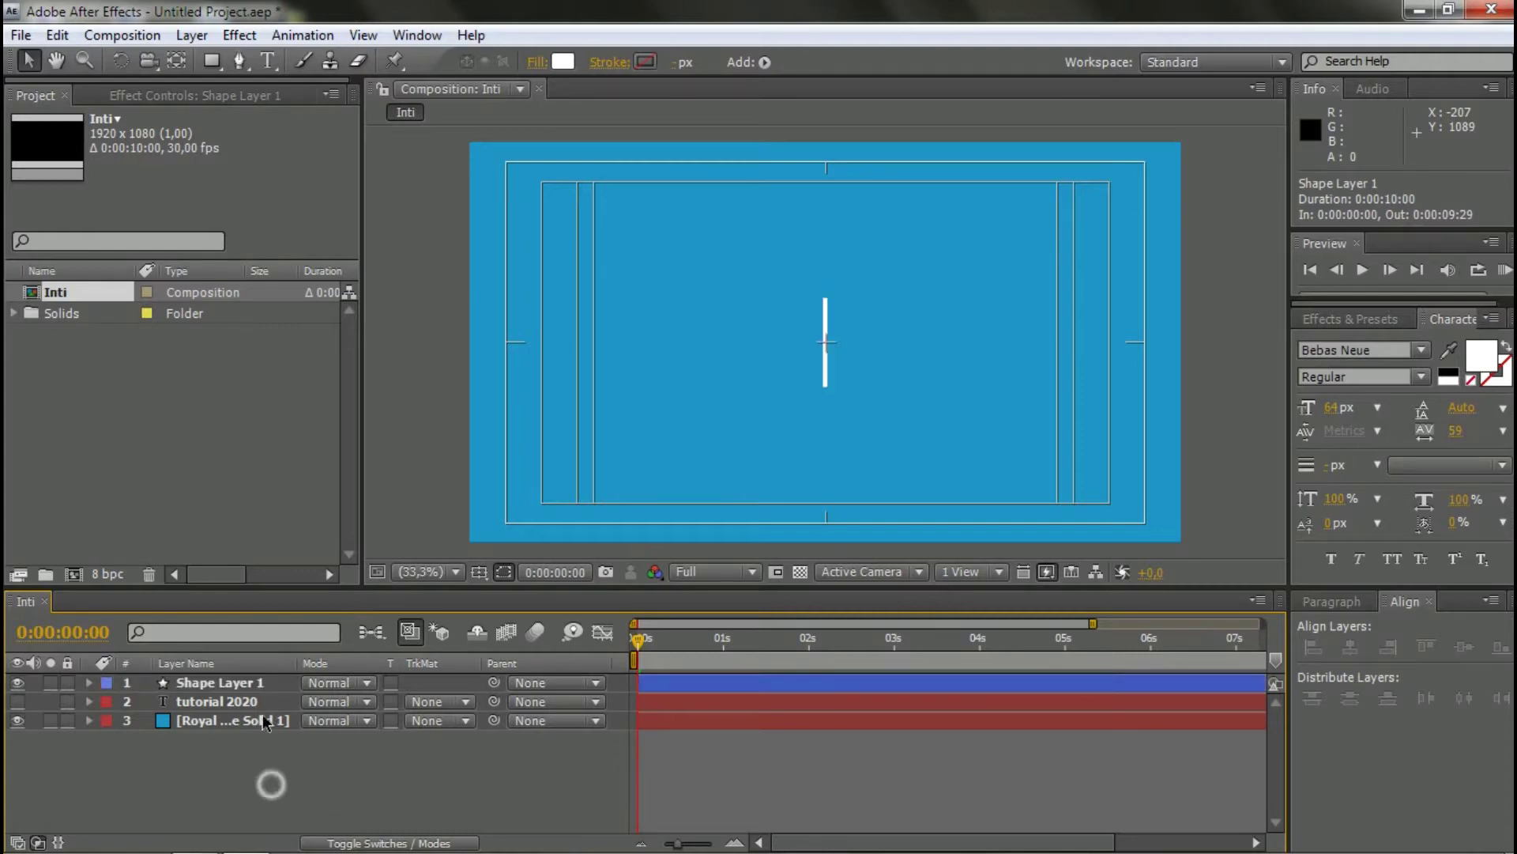
pyautogui.click(269, 683)
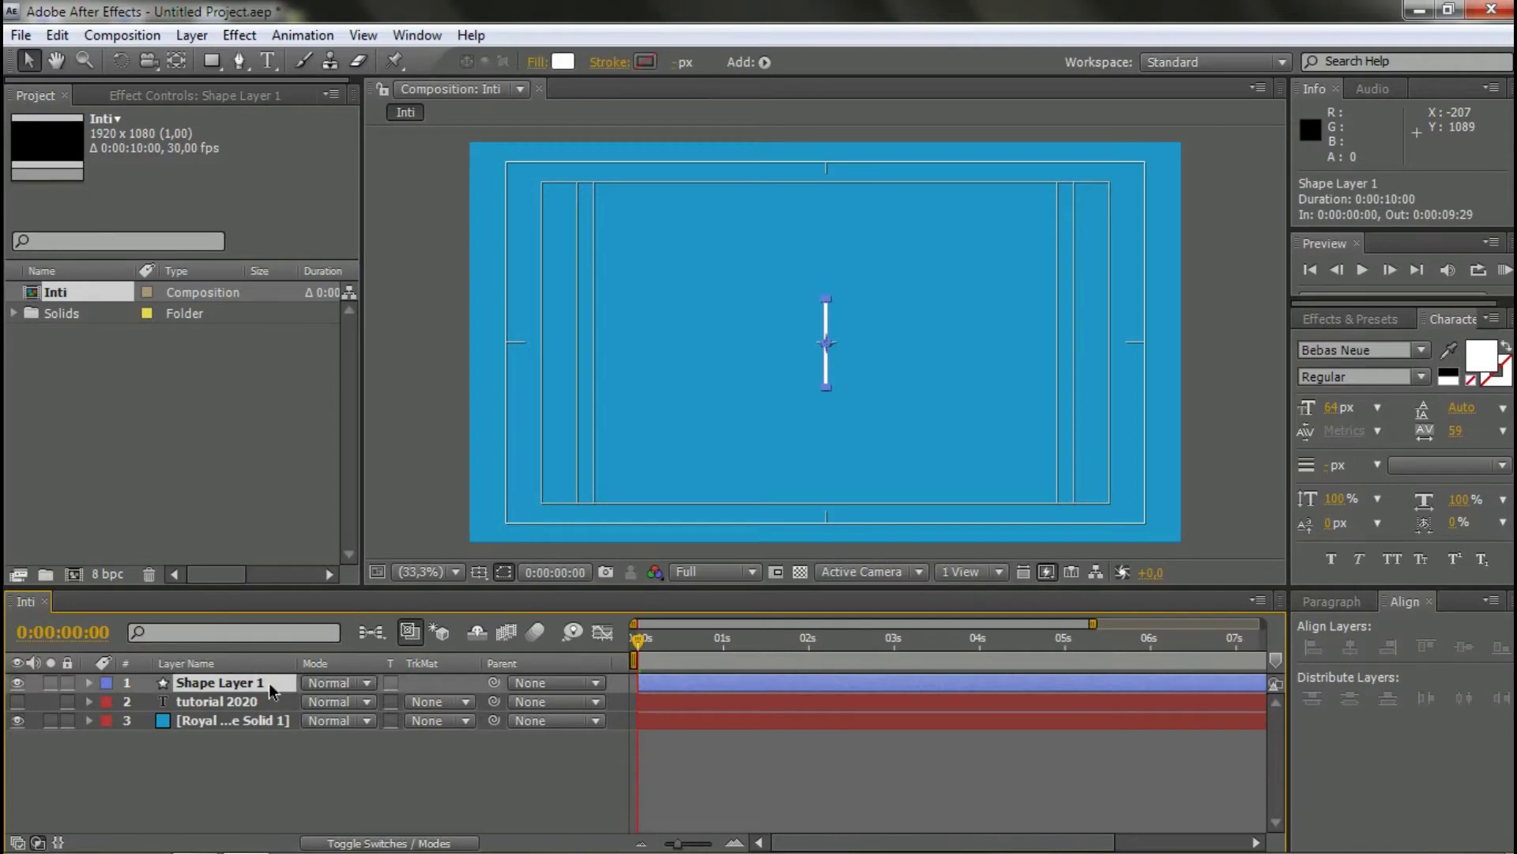
pyautogui.press('s')
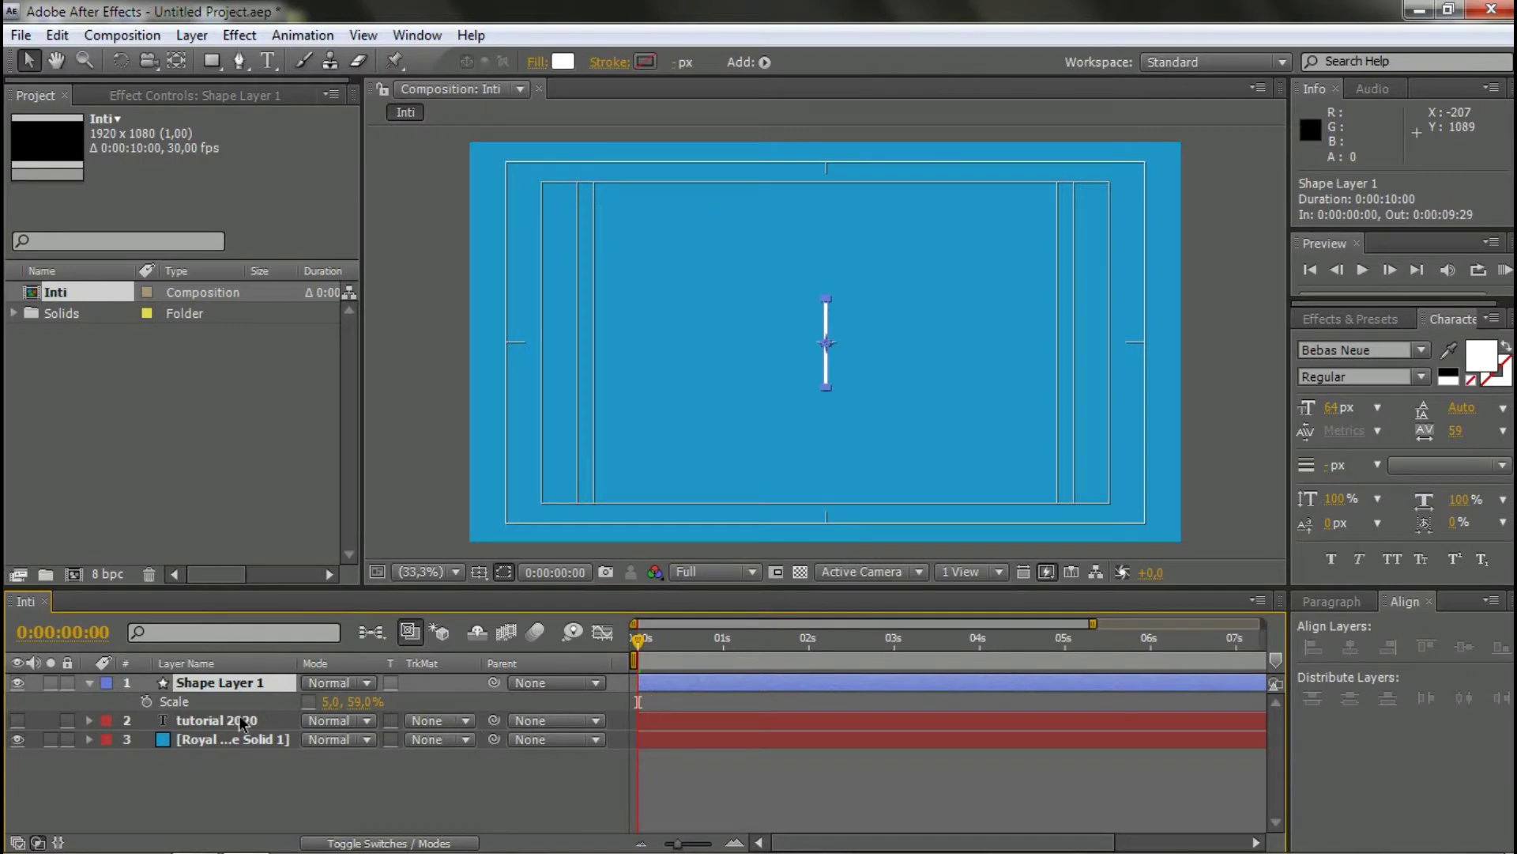
pyautogui.click(146, 702)
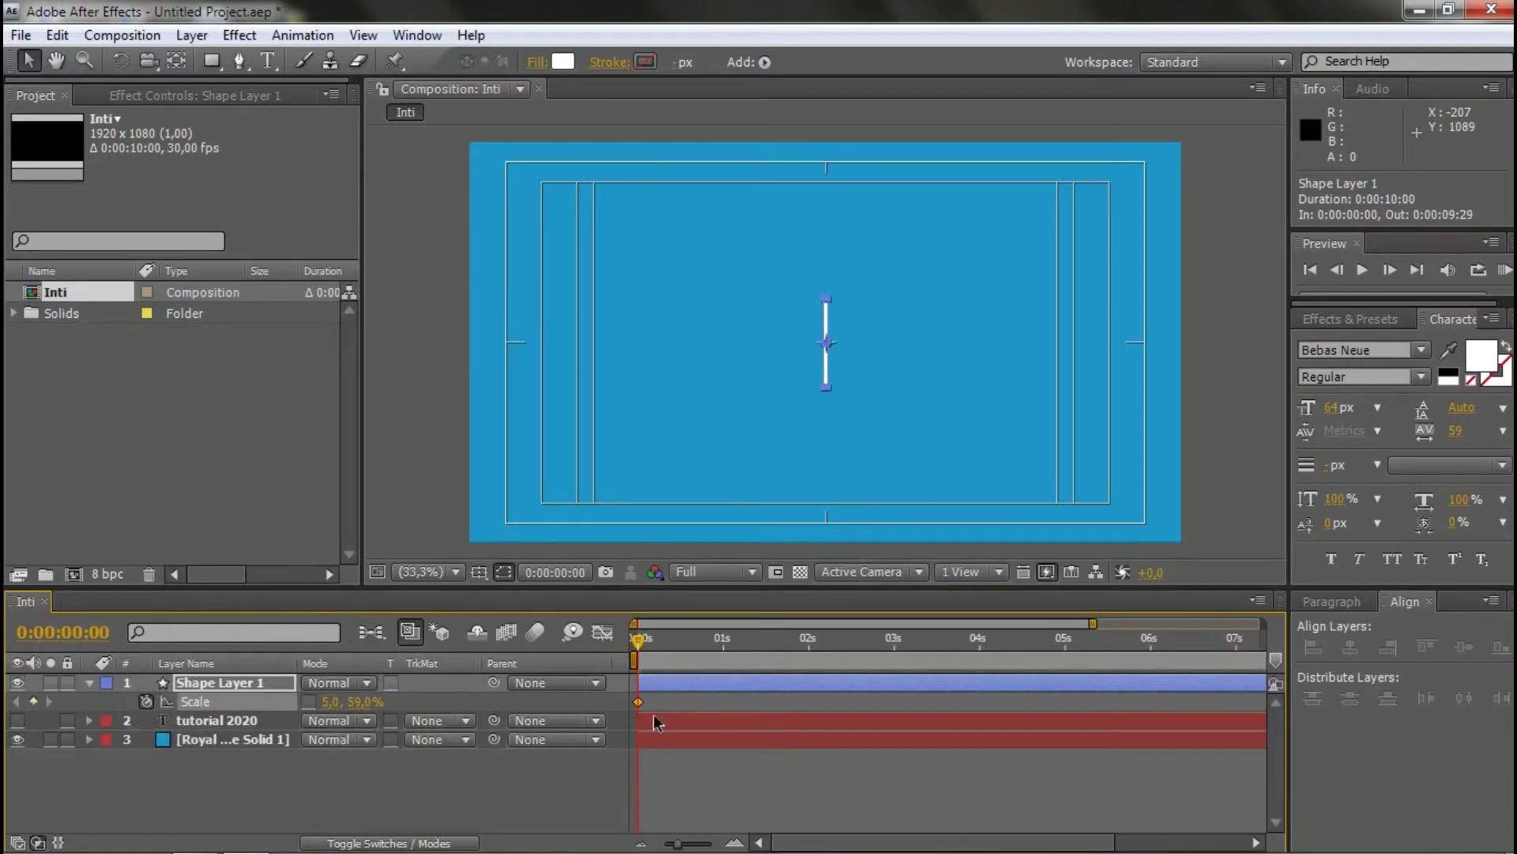
pyautogui.moveTo(1092, 623); pyautogui.dragTo(752, 623)
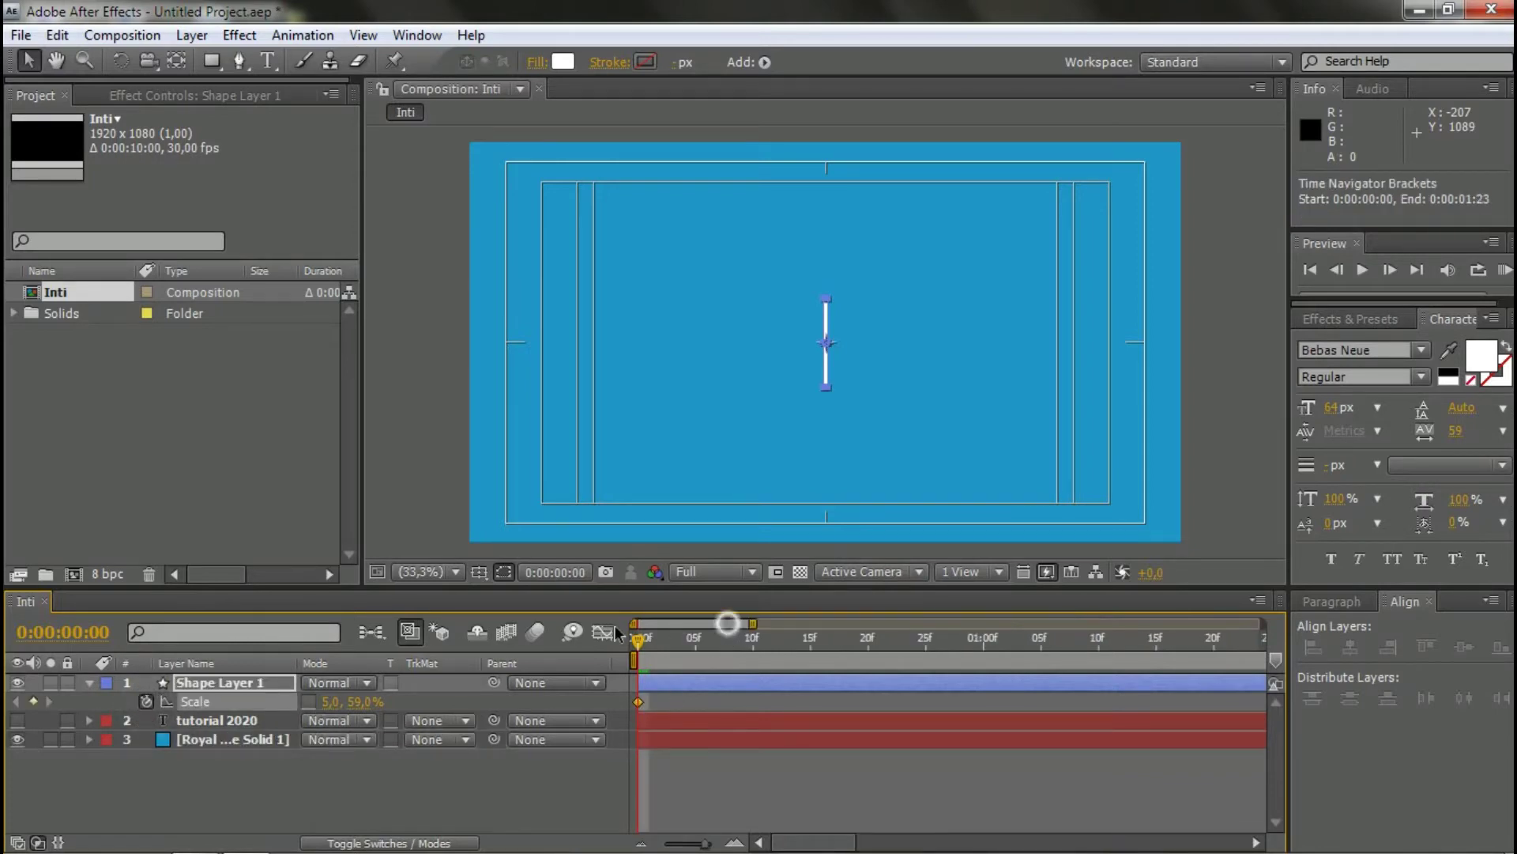
pyautogui.scroll(2, 687, 766)
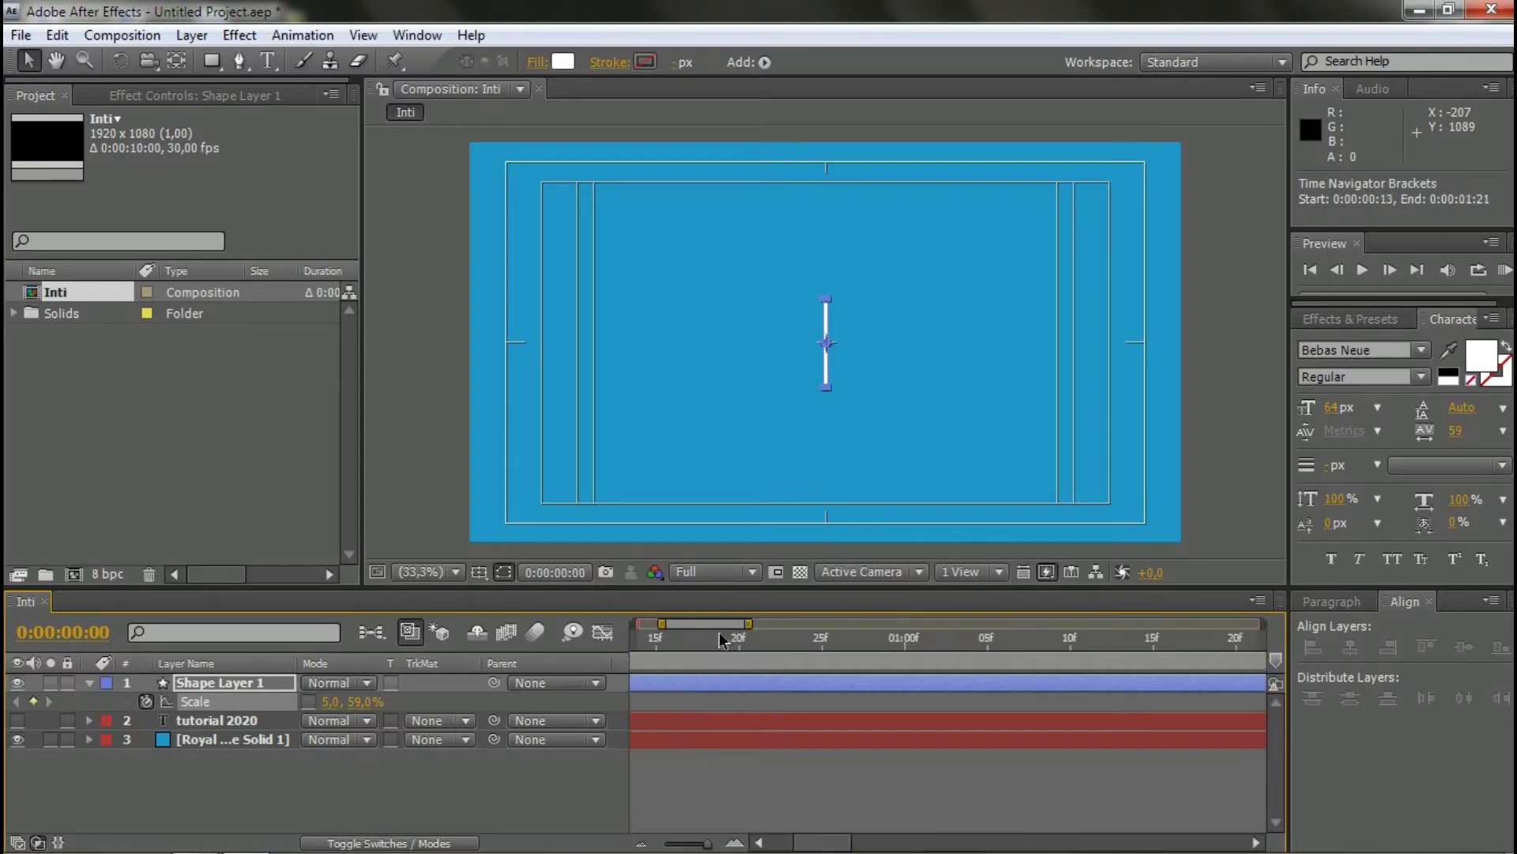
pyautogui.scroll(-5, 664, 765)
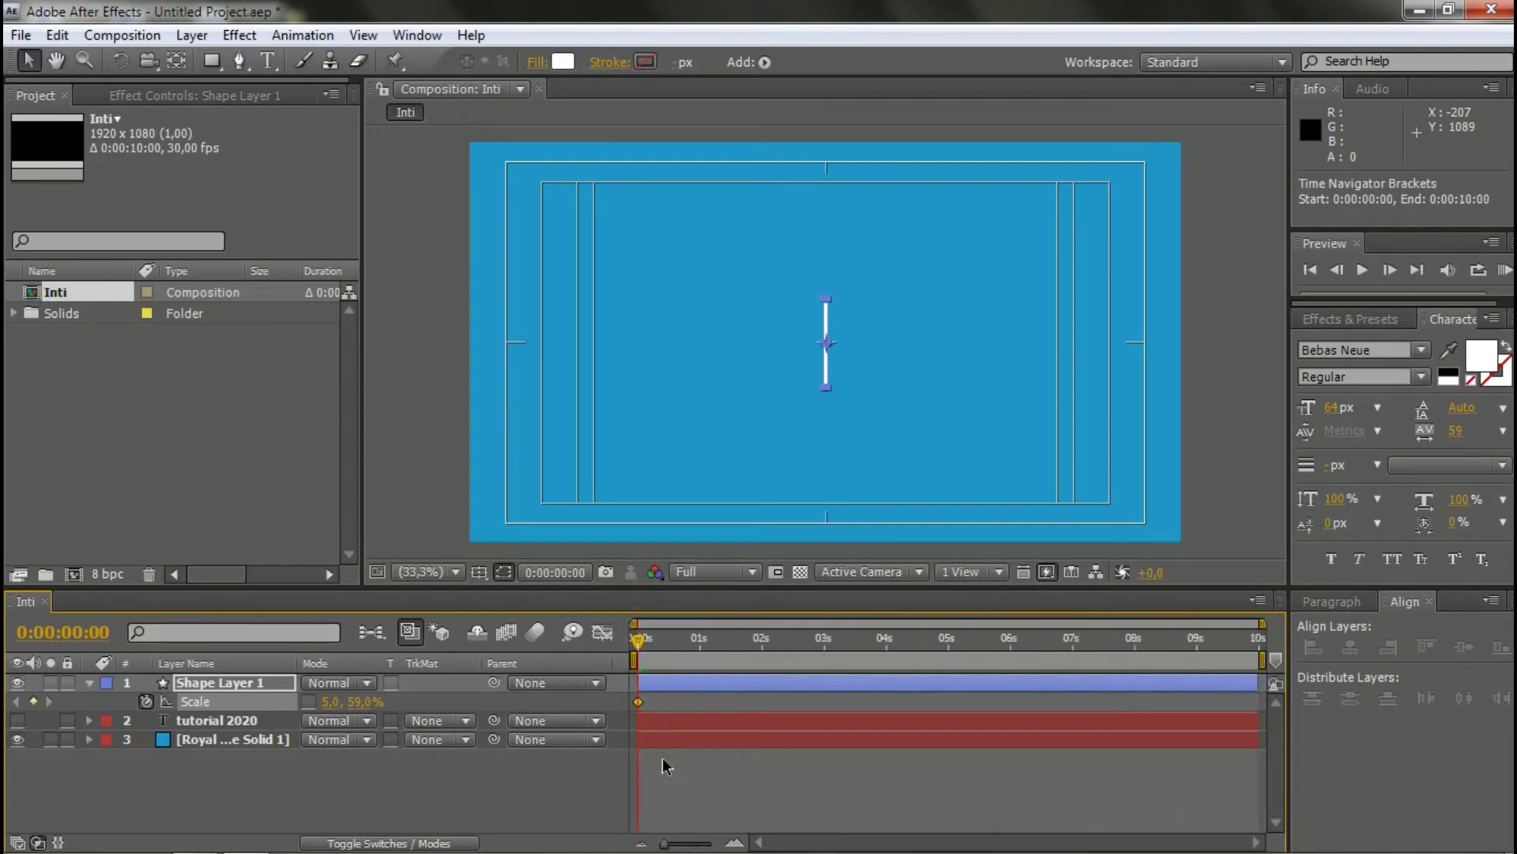
pyautogui.scroll(3, 662, 765)
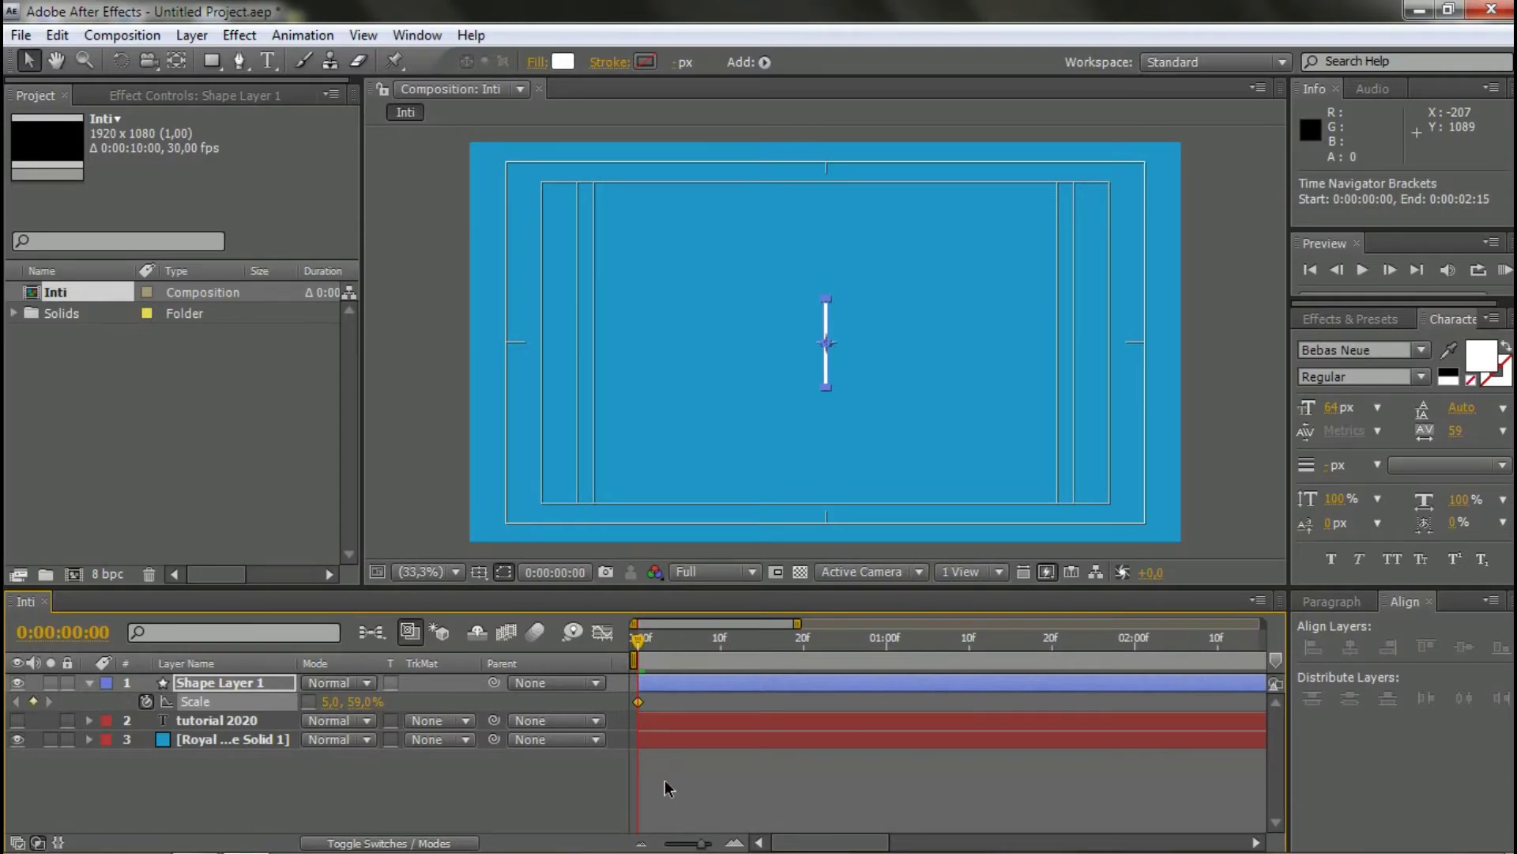
pyautogui.scroll(2, 668, 786)
pyautogui.click(1016, 363)
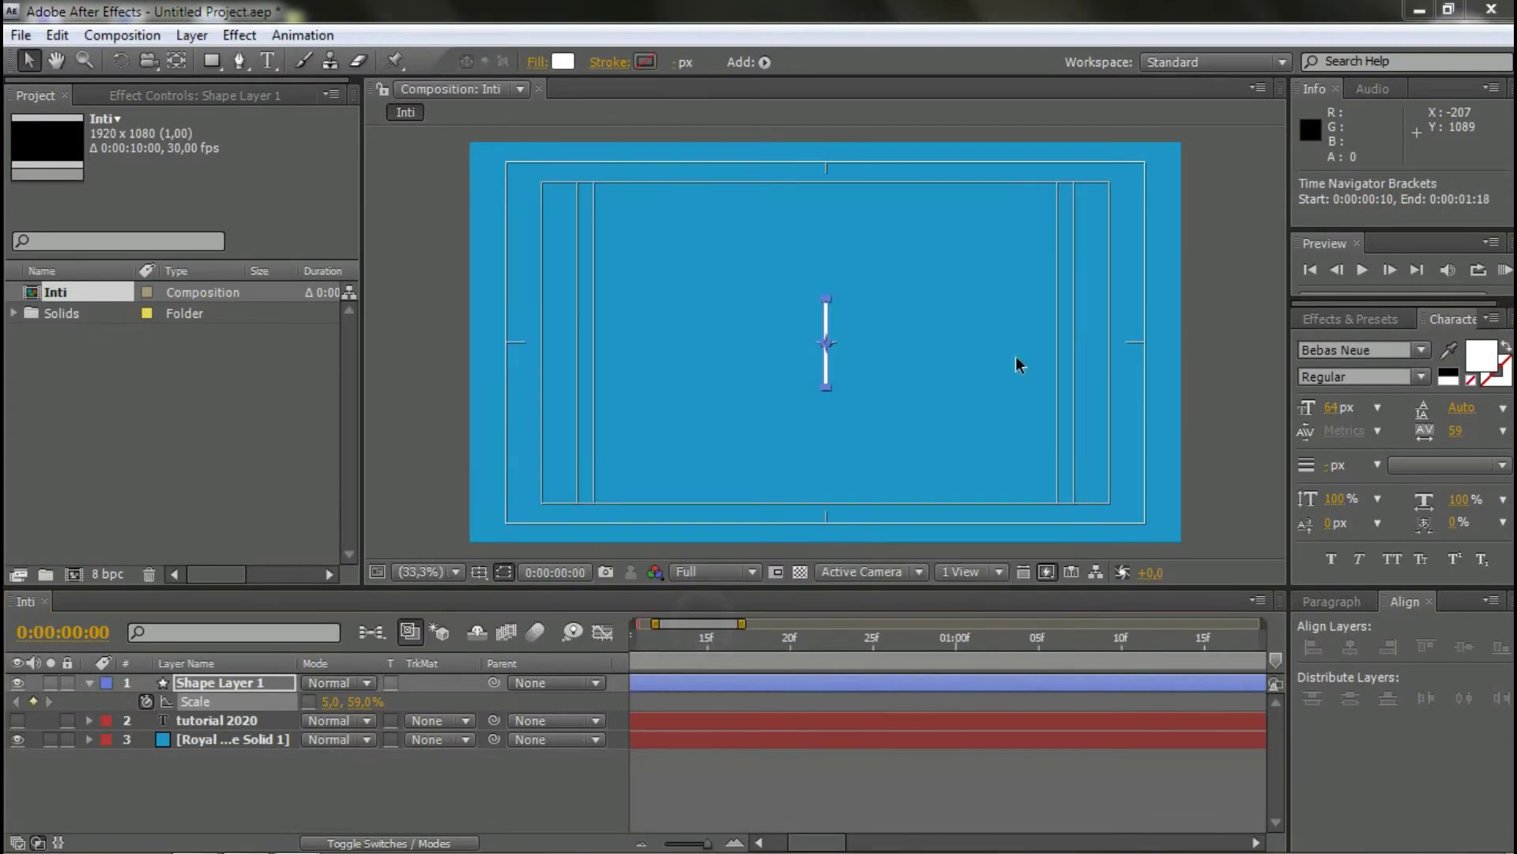
# - Return the timeline to the composition's start and close the Windows color scheme notification
pyautogui.hscroll(5, 757, 619)
pyautogui.moveTo(1070, 629); pyautogui.dragTo(700, 630)
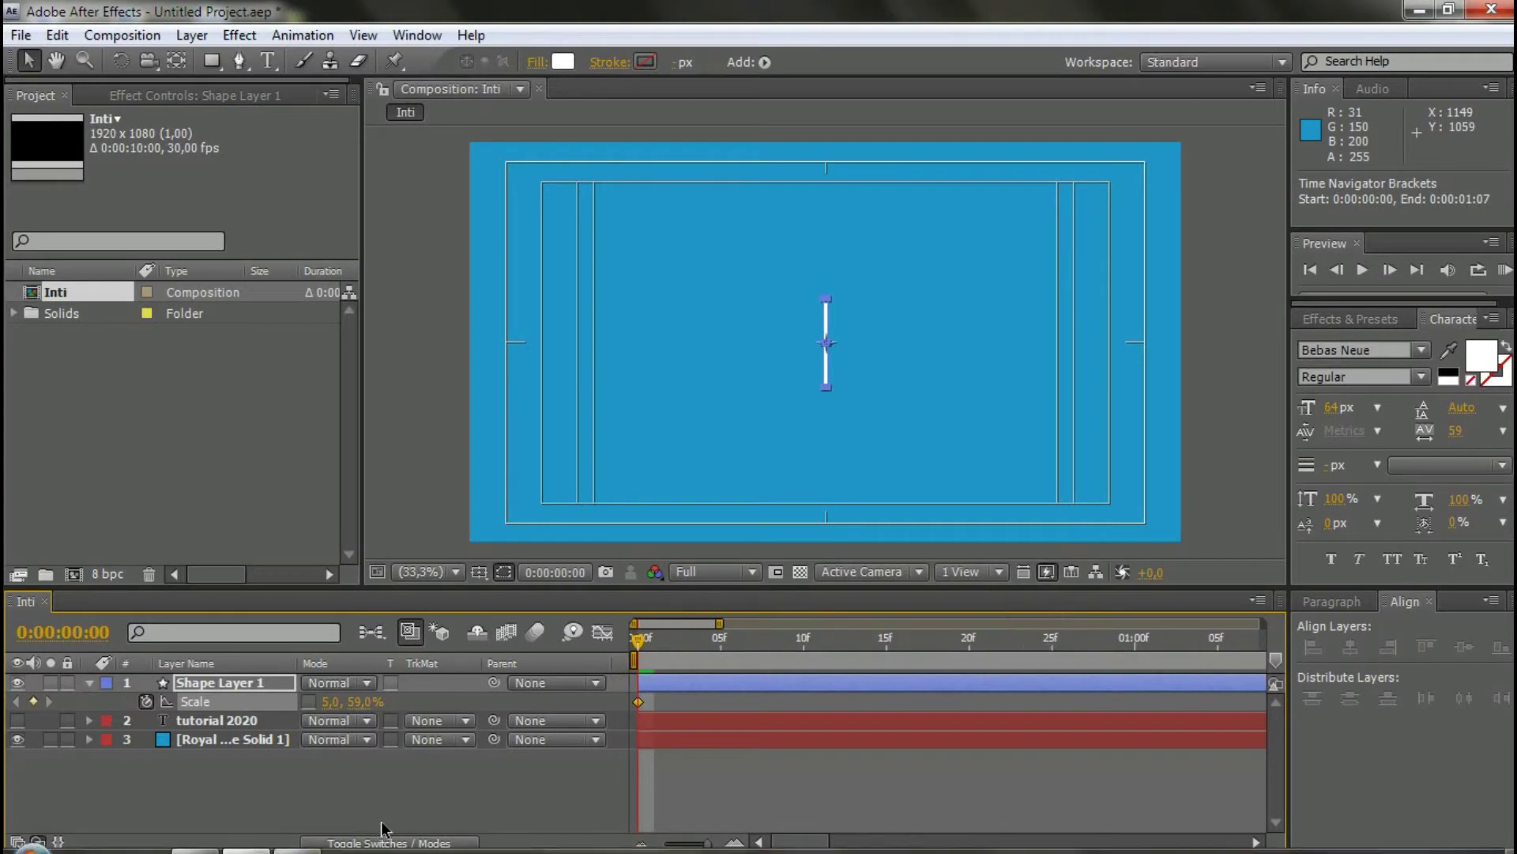
pyautogui.moveTo(297, 844)
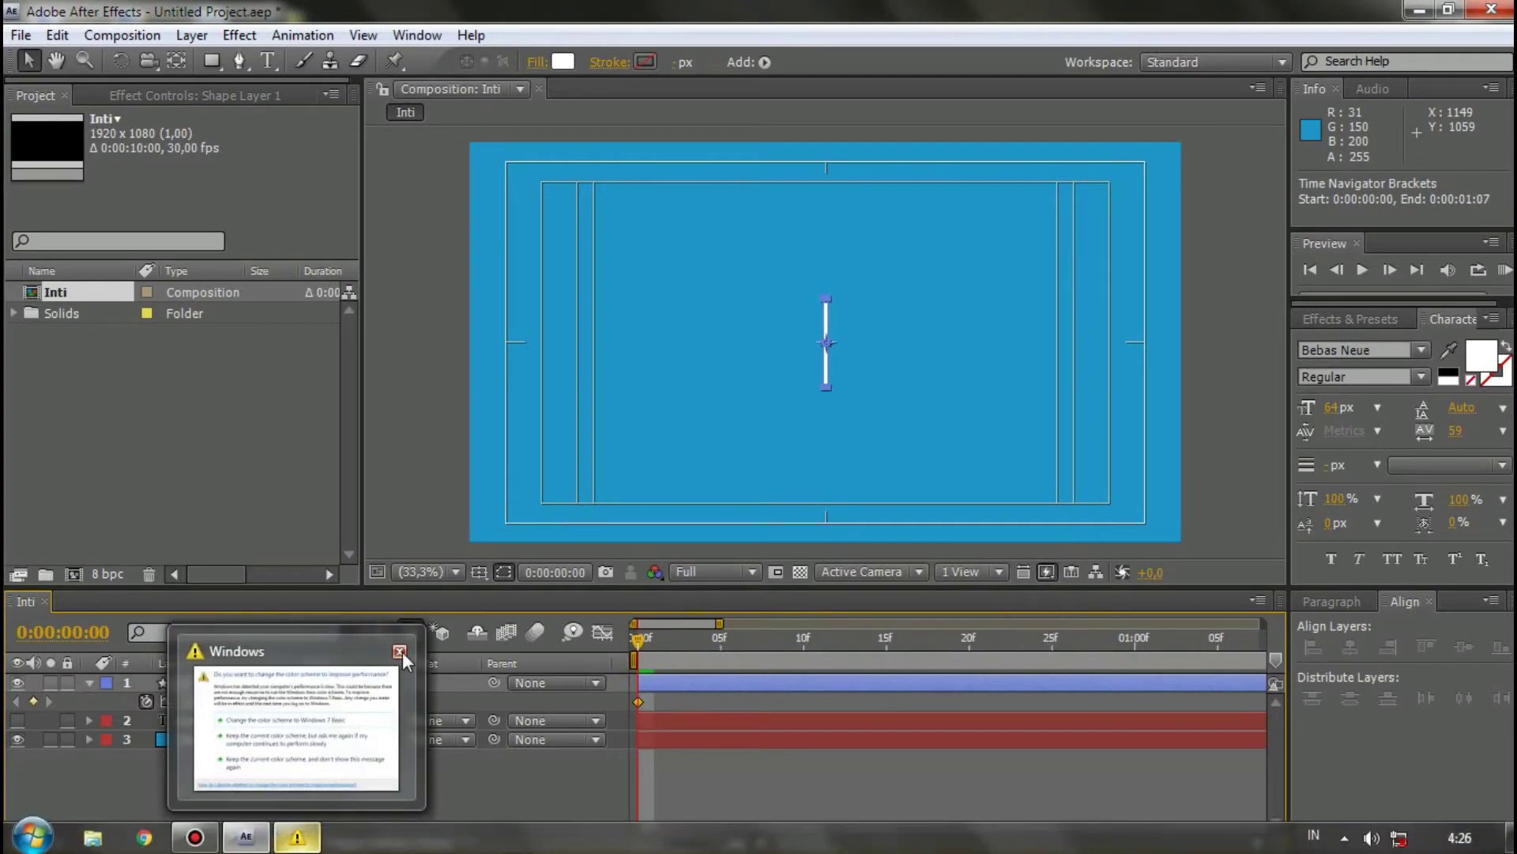
pyautogui.click(400, 650)
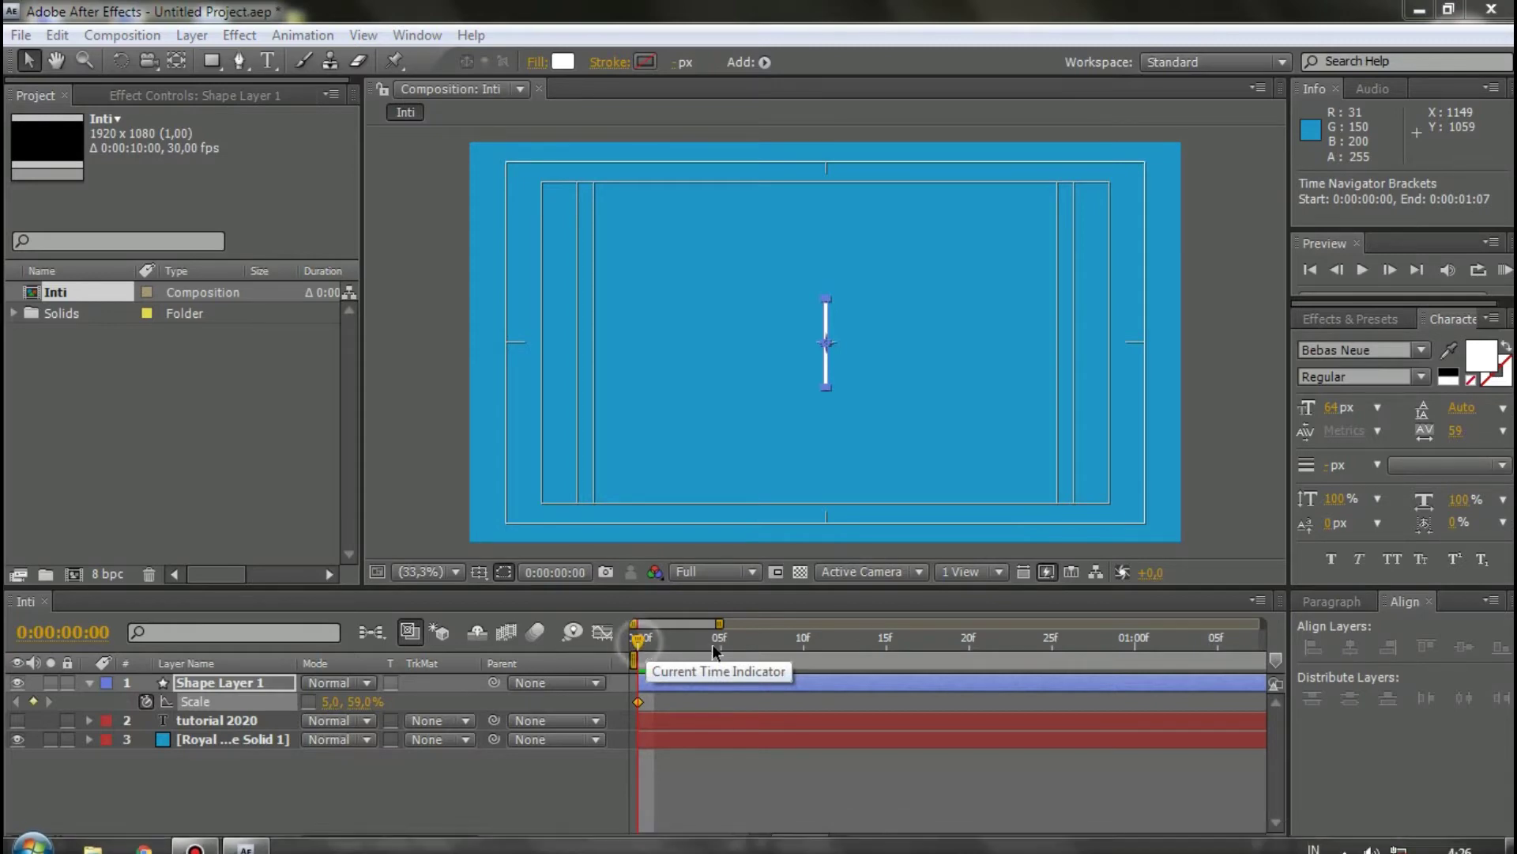
# - Add a second Scale keyframe to Shape Layer 1 at 0:00:00:10 with the scale unchanged
pyautogui.moveTo(640, 647); pyautogui.dragTo(803, 673)
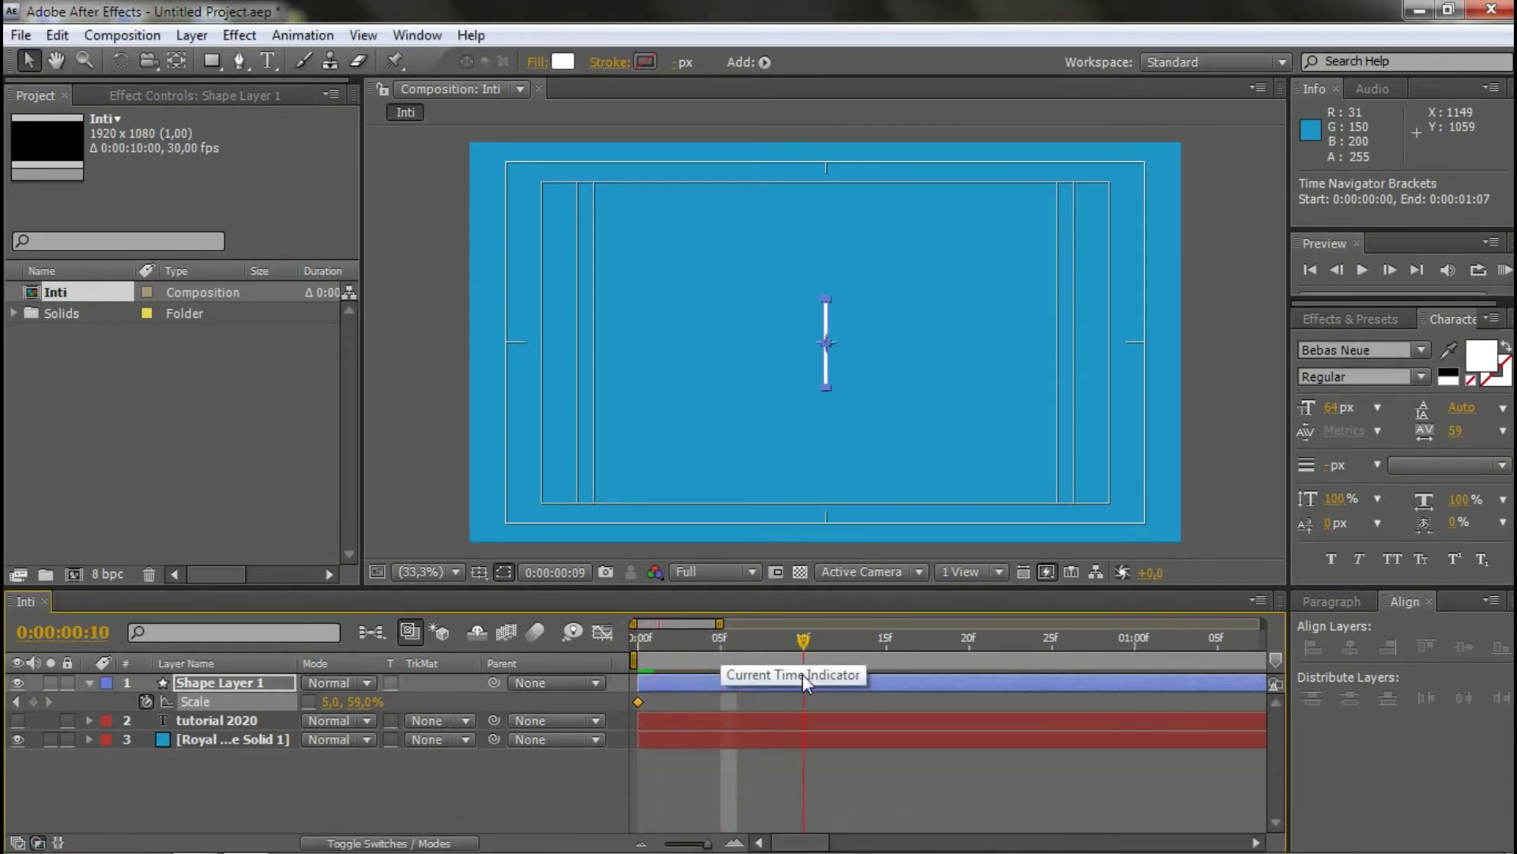
pyautogui.click(636, 642)
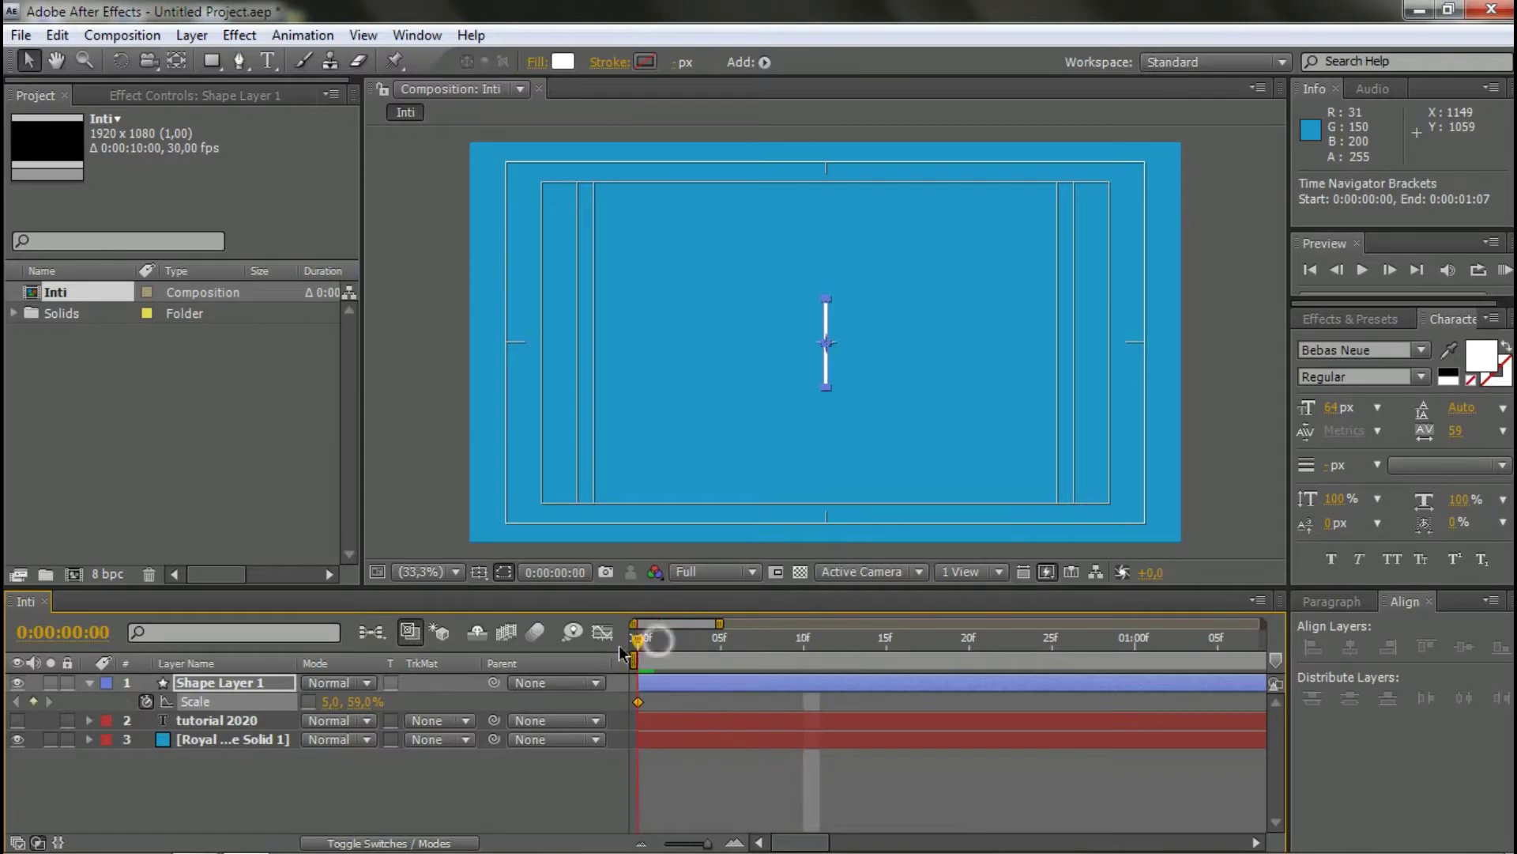
pyautogui.moveTo(637, 646); pyautogui.dragTo(805, 659)
pyautogui.click(821, 784)
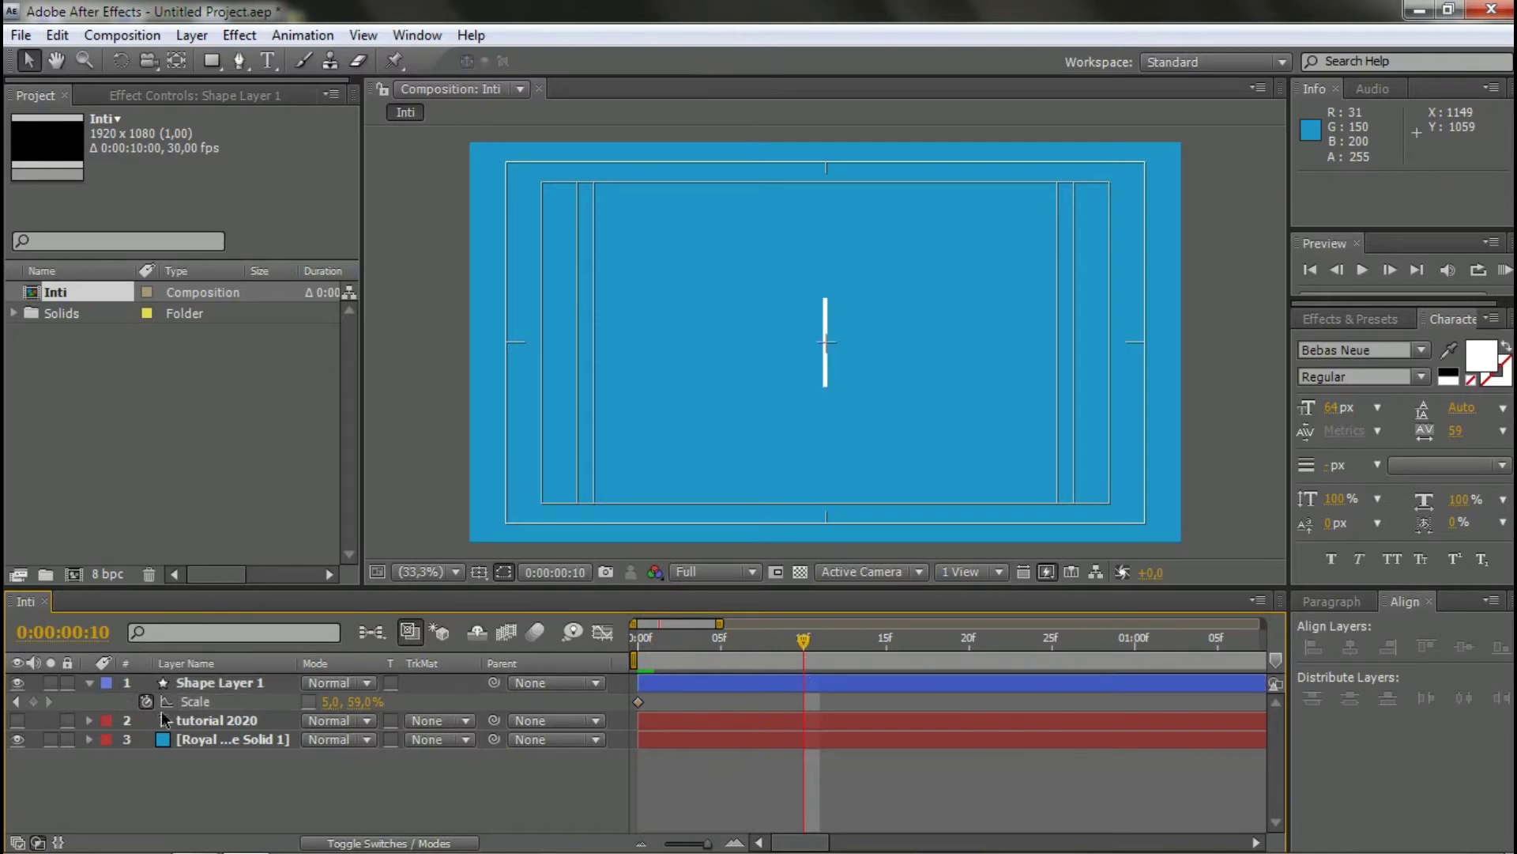
pyautogui.click(34, 701)
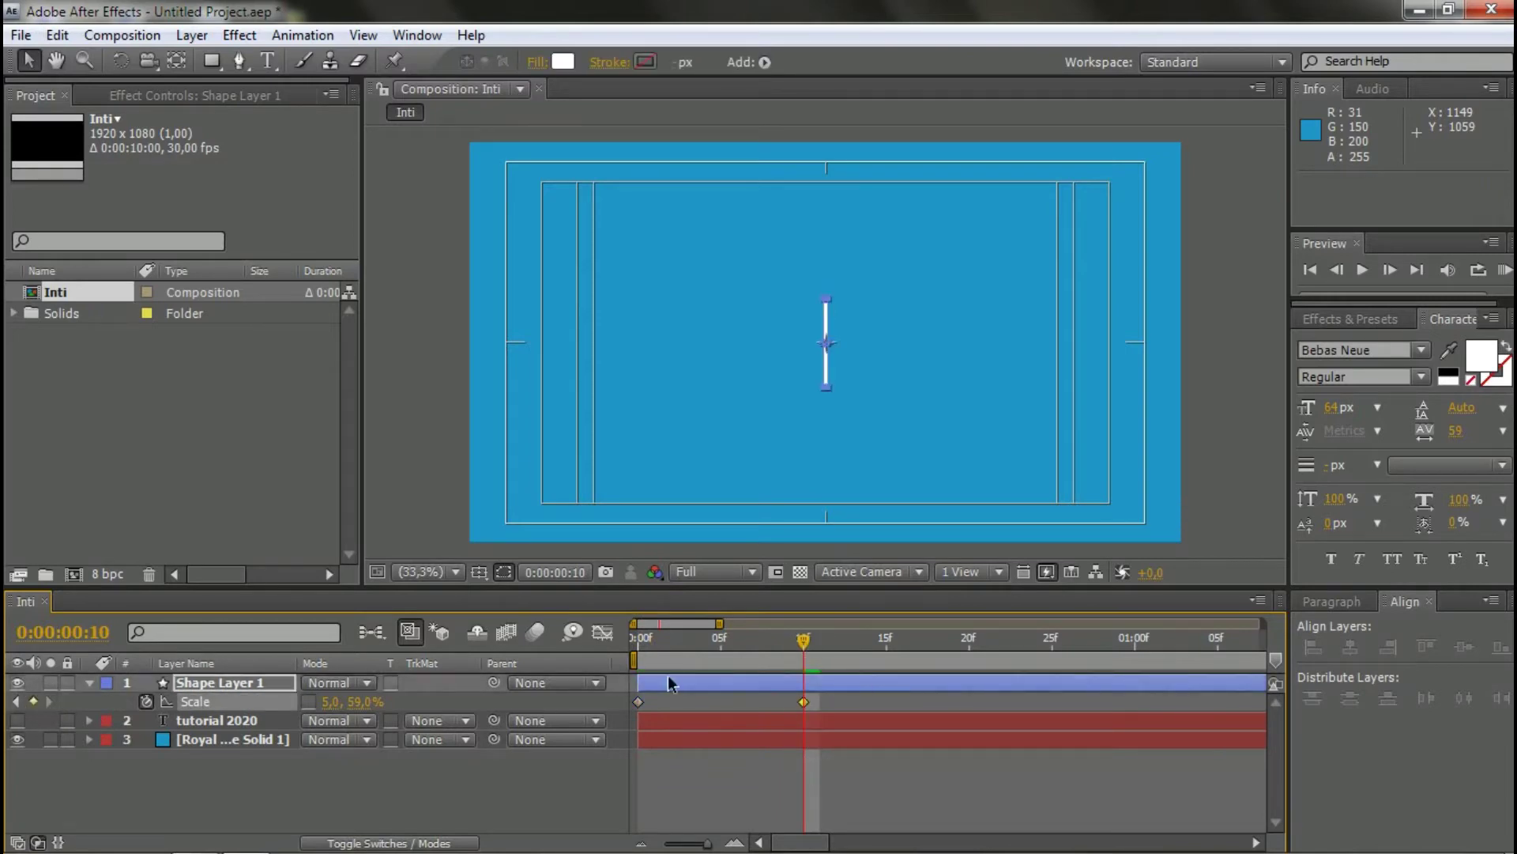
pyautogui.click(844, 701)
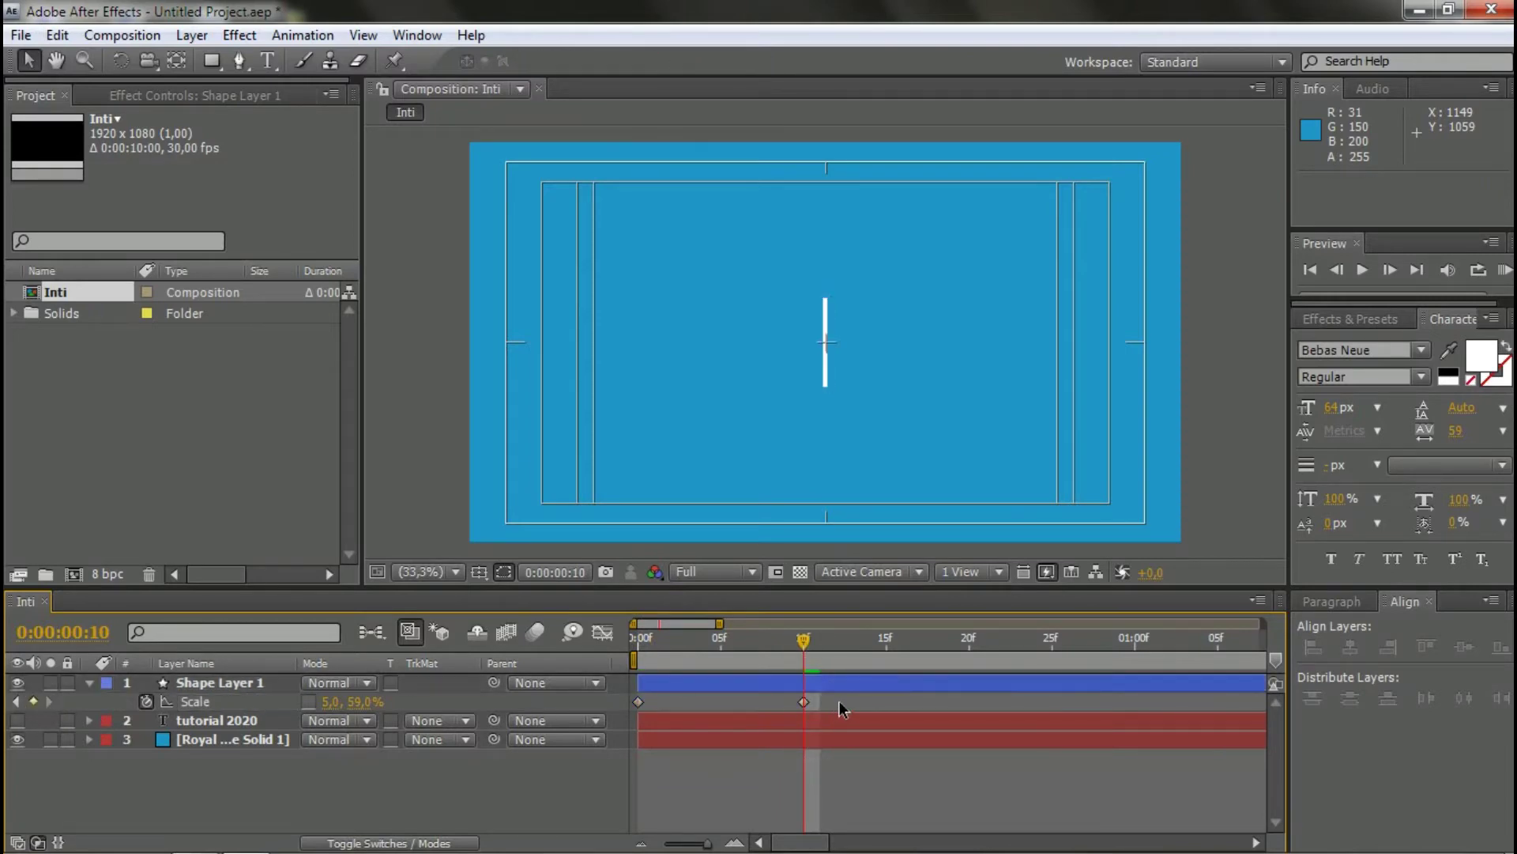
# - Set the vertical scale of Shape Layer 1 to 0% at the 0:00:00:00 keyframe
pyautogui.moveTo(803, 639); pyautogui.dragTo(632, 644)
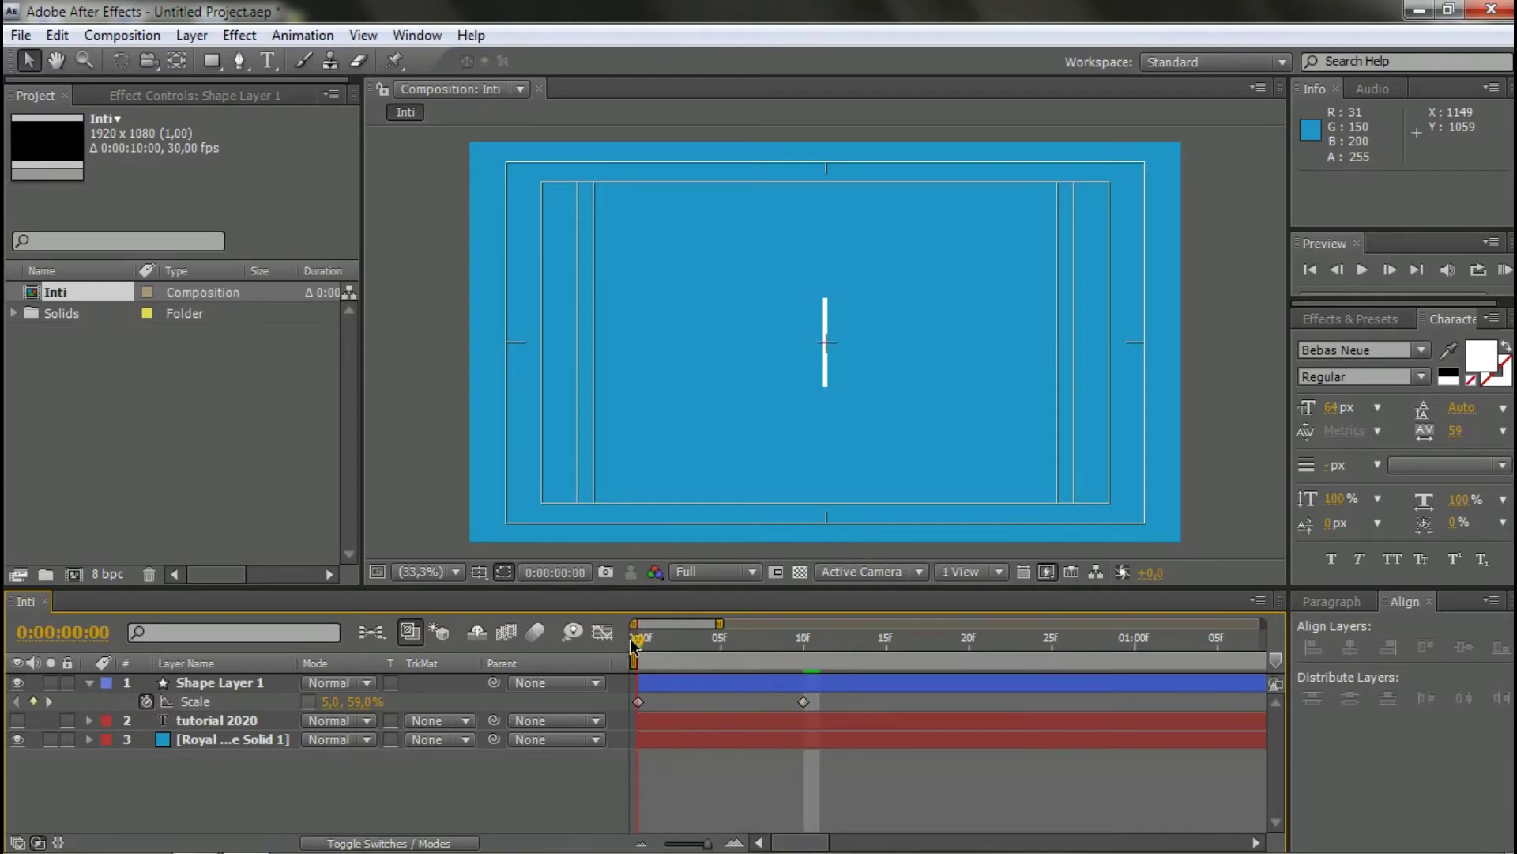
pyautogui.click(639, 701)
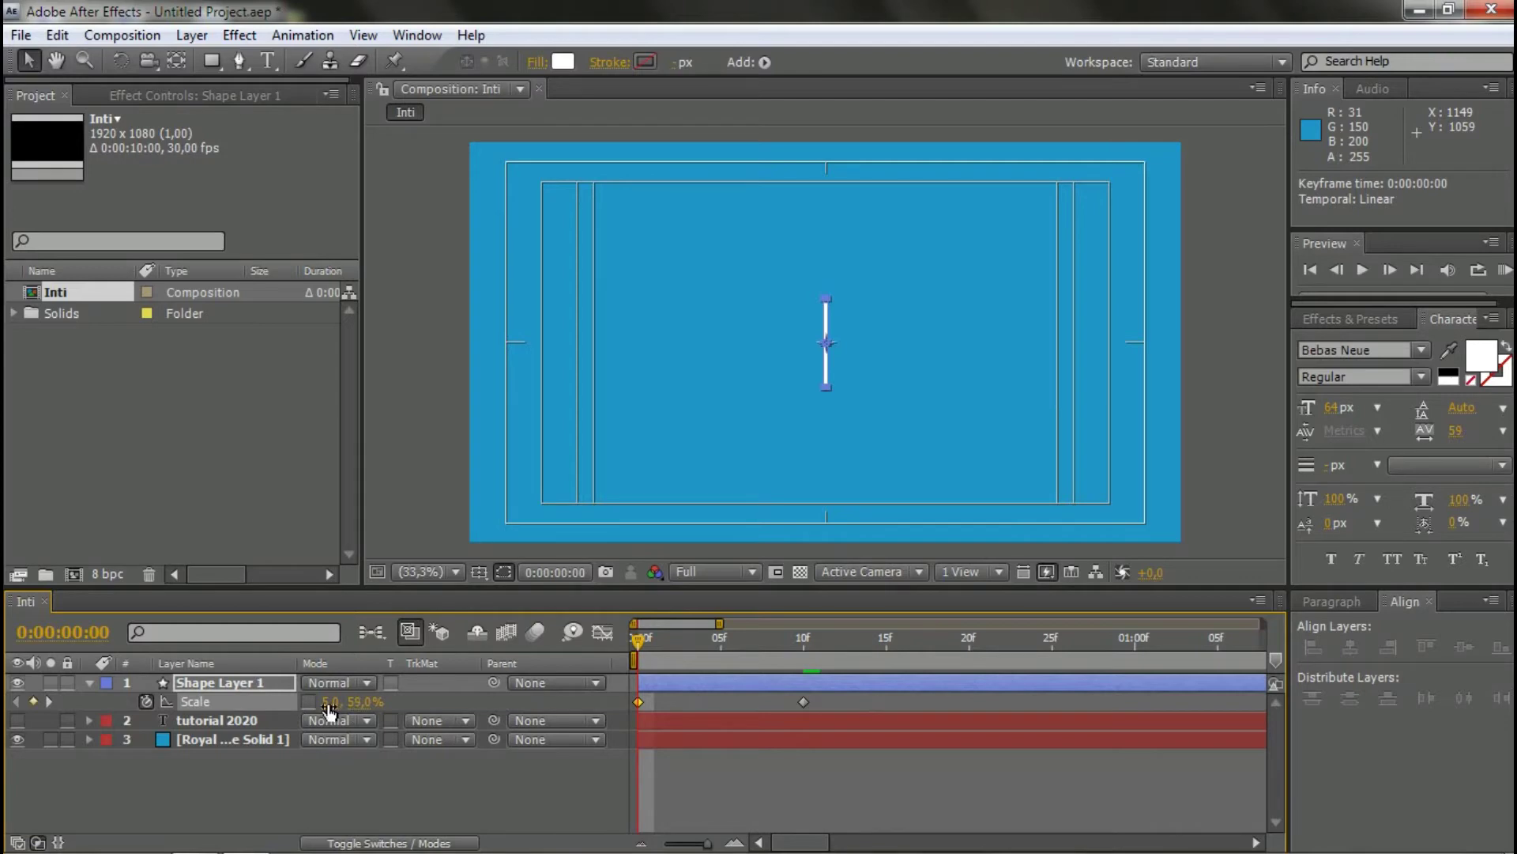
pyautogui.moveTo(330, 710)
pyautogui.mouseDown()
pyautogui.moveTo(315, 708)
pyautogui.moveTo(357, 710)
pyautogui.mouseUp()
pyautogui.hotkey('ctrl', 'z')
pyautogui.click(360, 711)
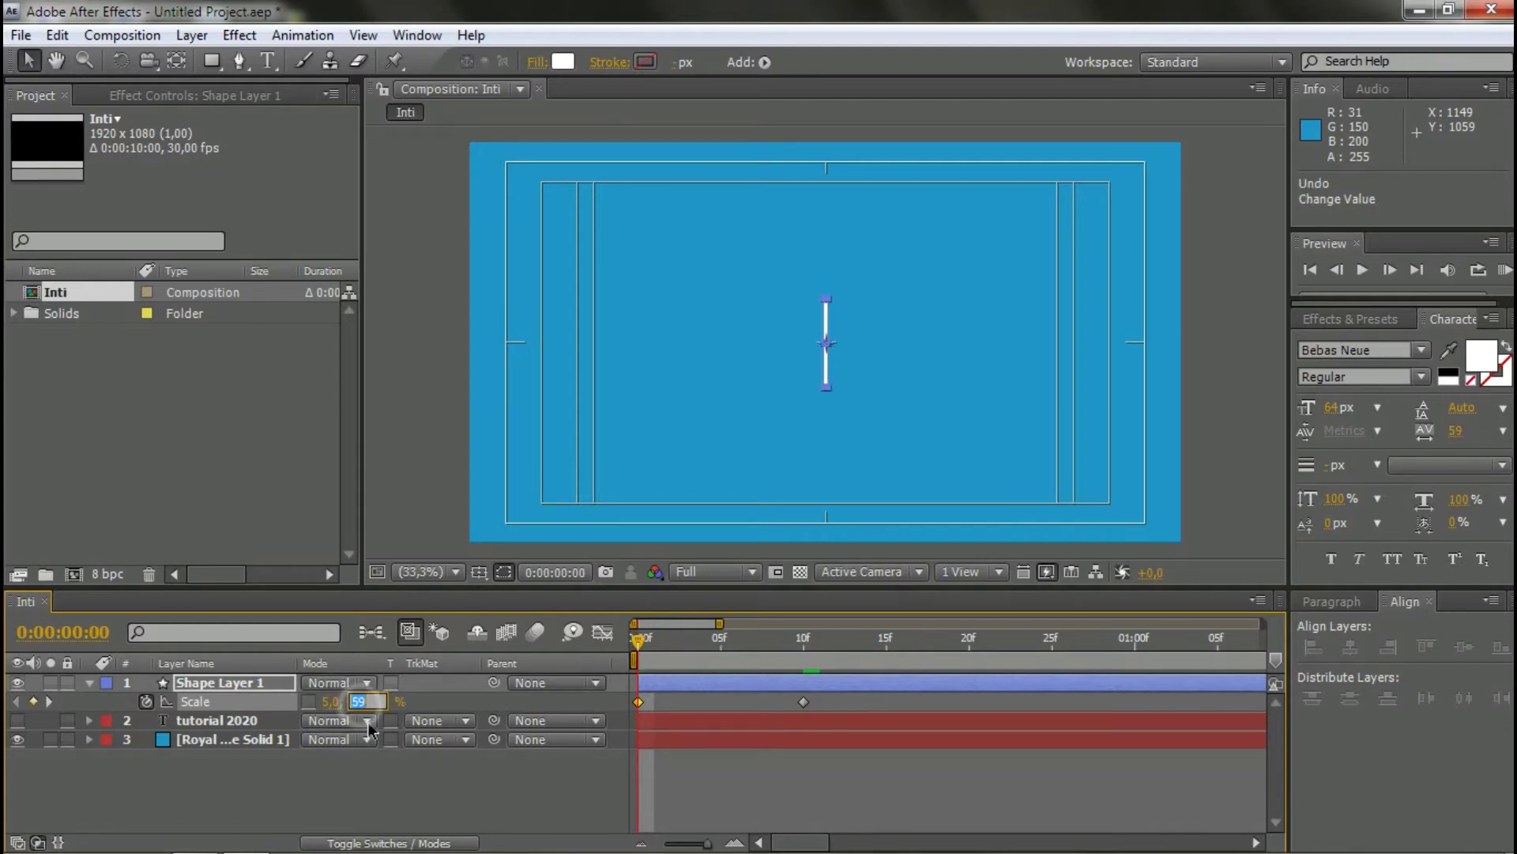
pyautogui.write('0')
pyautogui.click(440, 779)
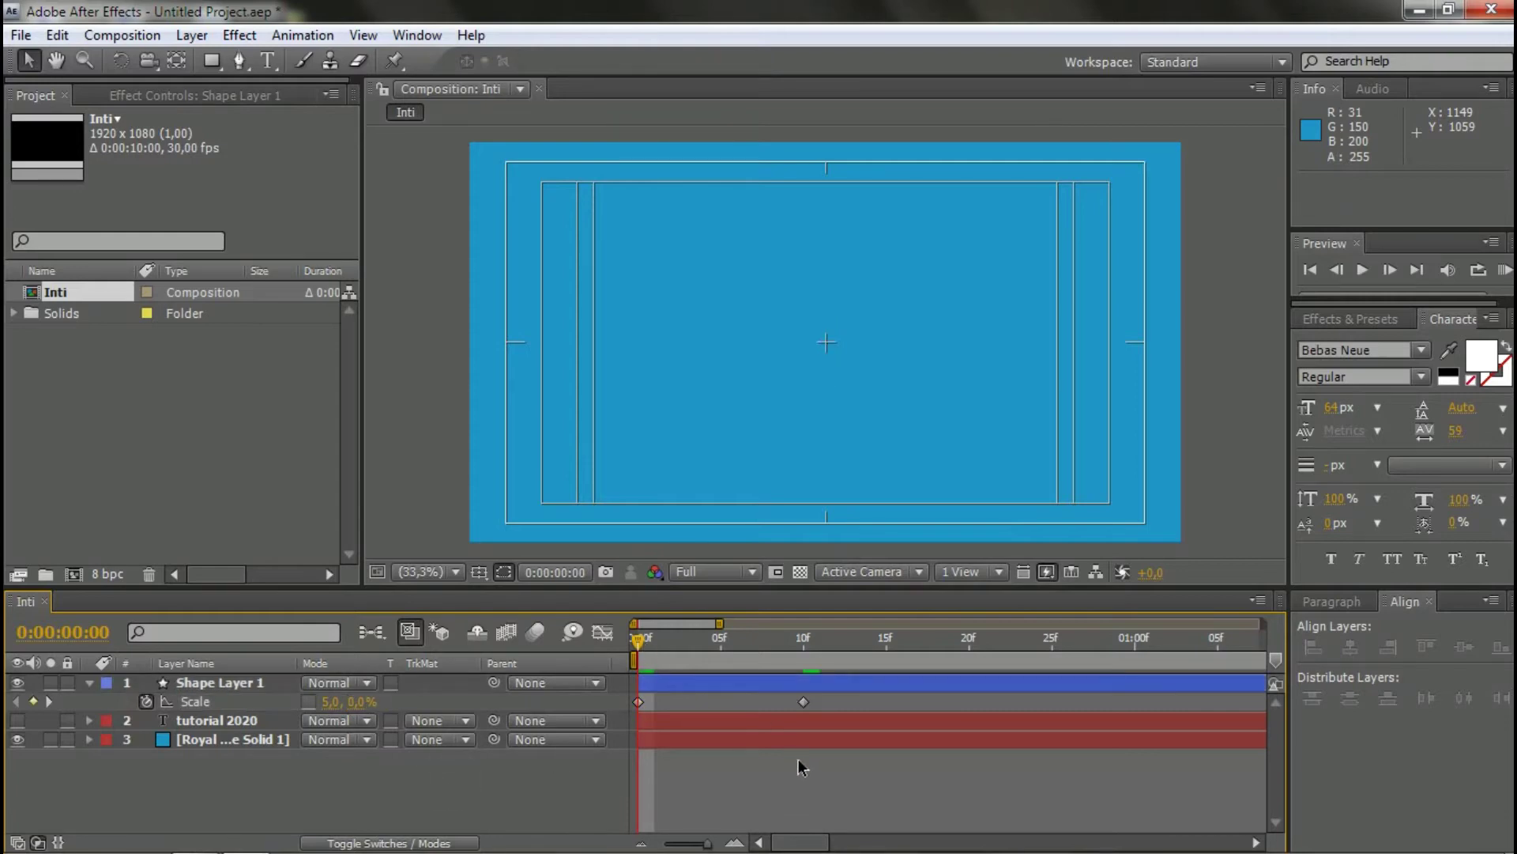
# - Preview the white line's growth animation from the start of the composition
pyautogui.press('space')
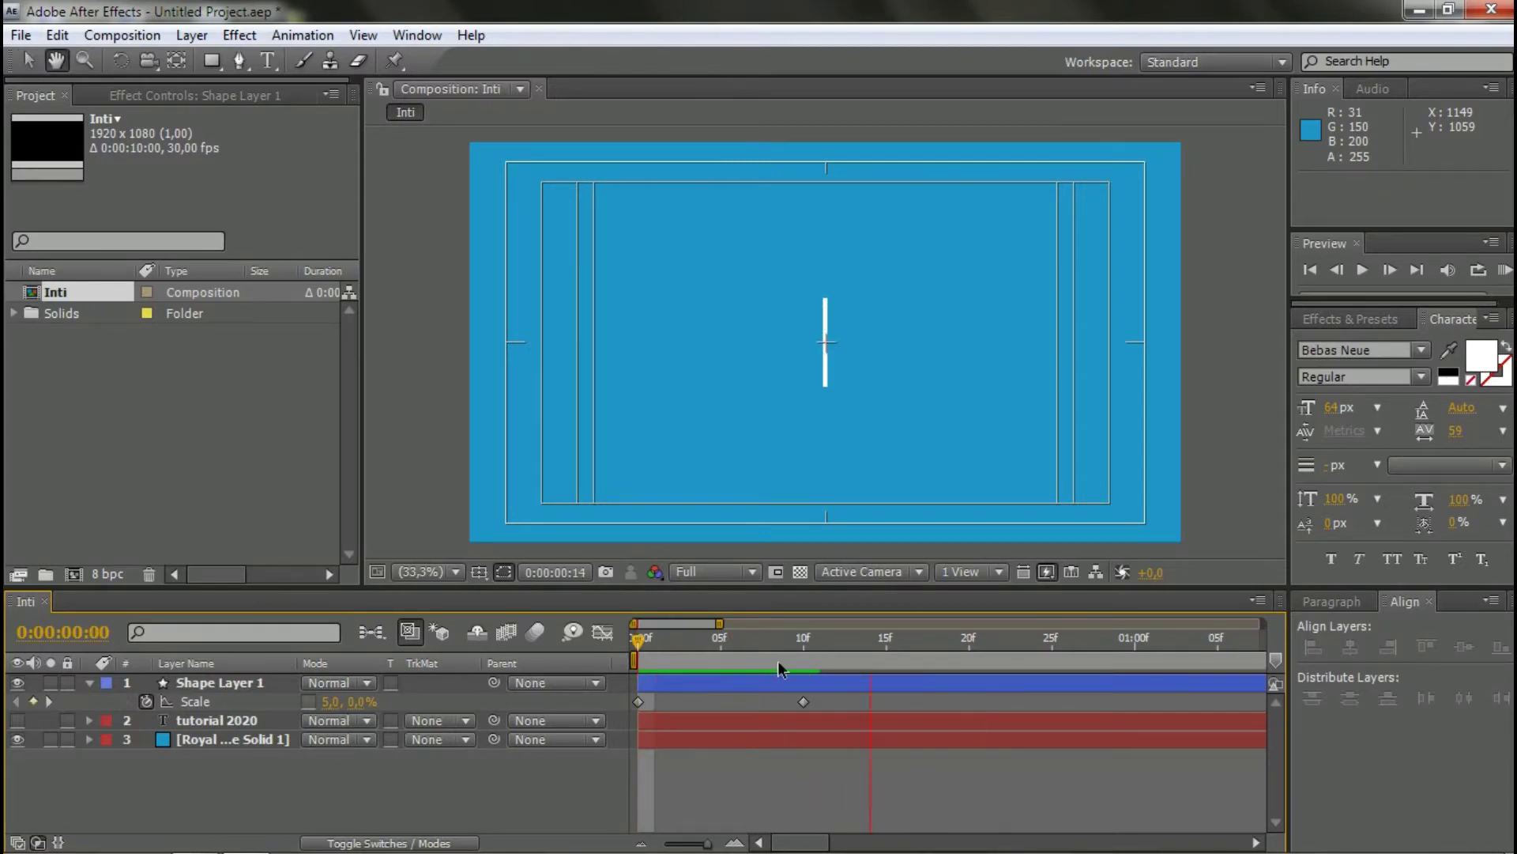
pyautogui.click(749, 658)
pyautogui.press('space')
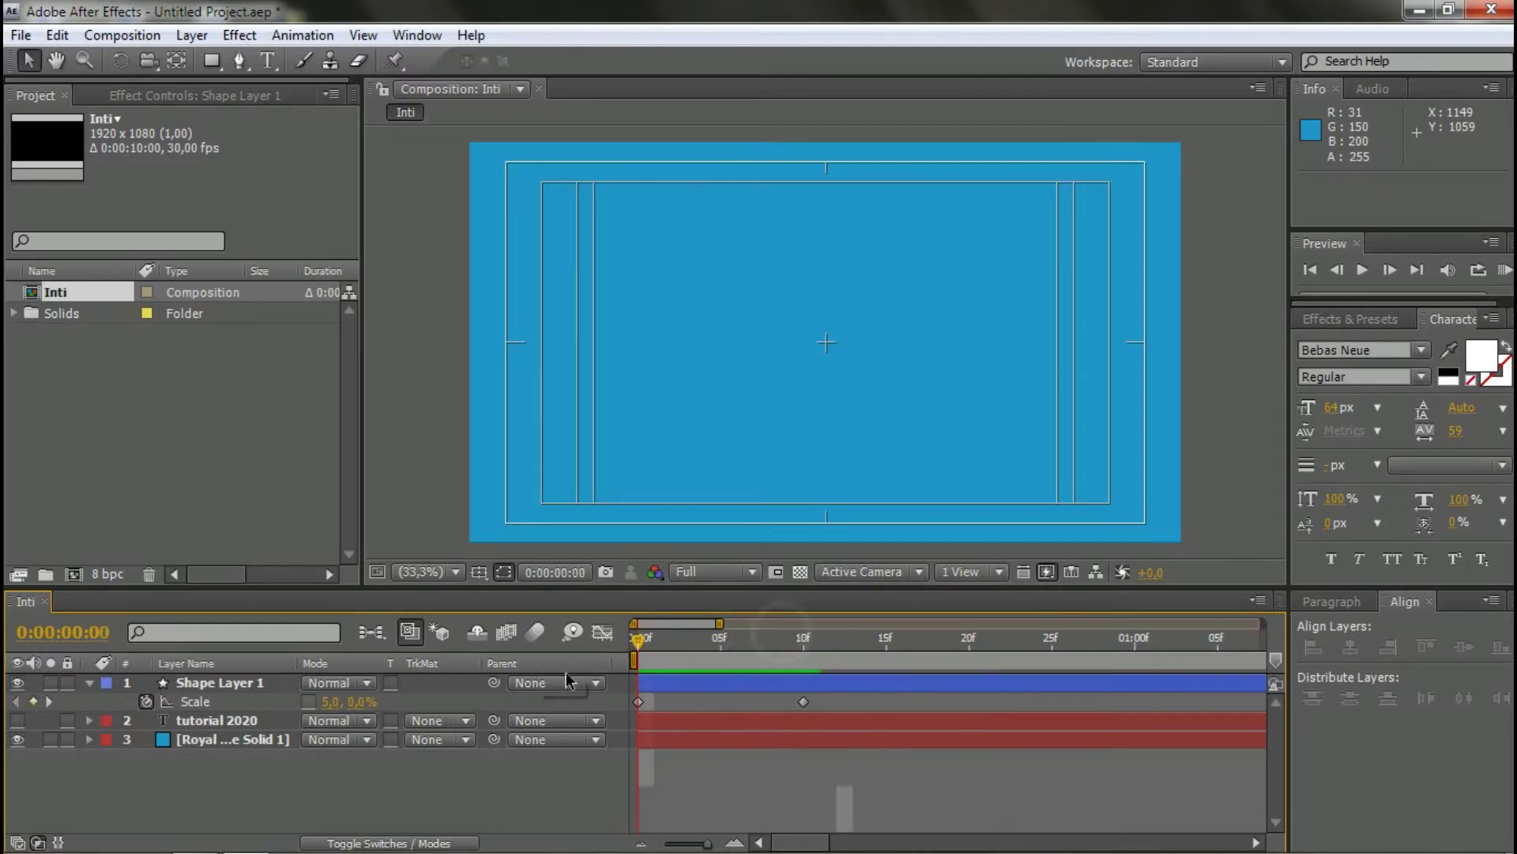
pyautogui.moveTo(804, 648); pyautogui.dragTo(634, 652)
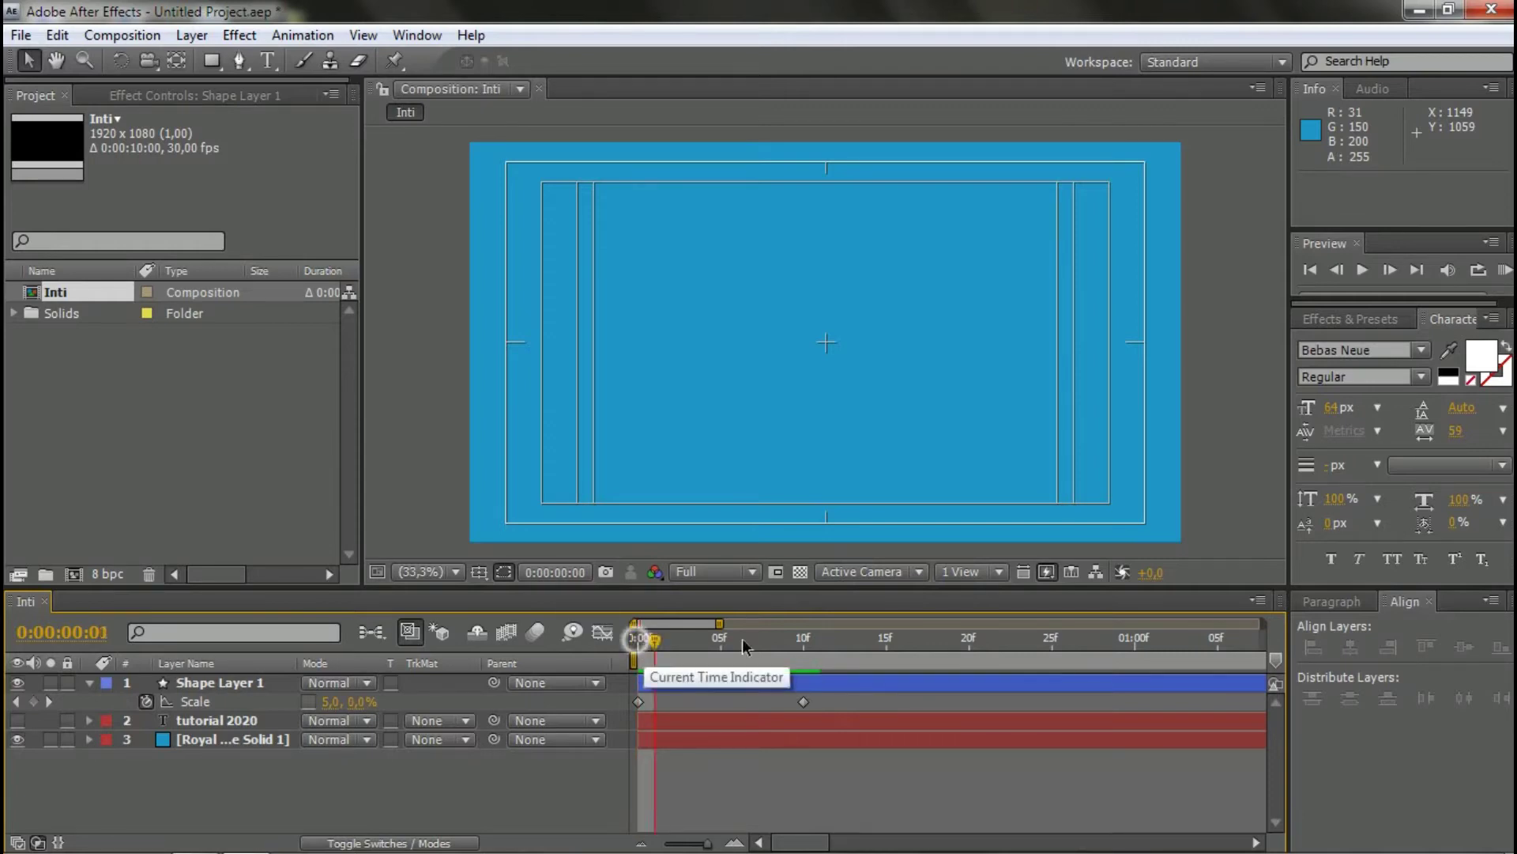
pyautogui.moveTo(637, 640); pyautogui.dragTo(885, 649)
pyautogui.press('space')
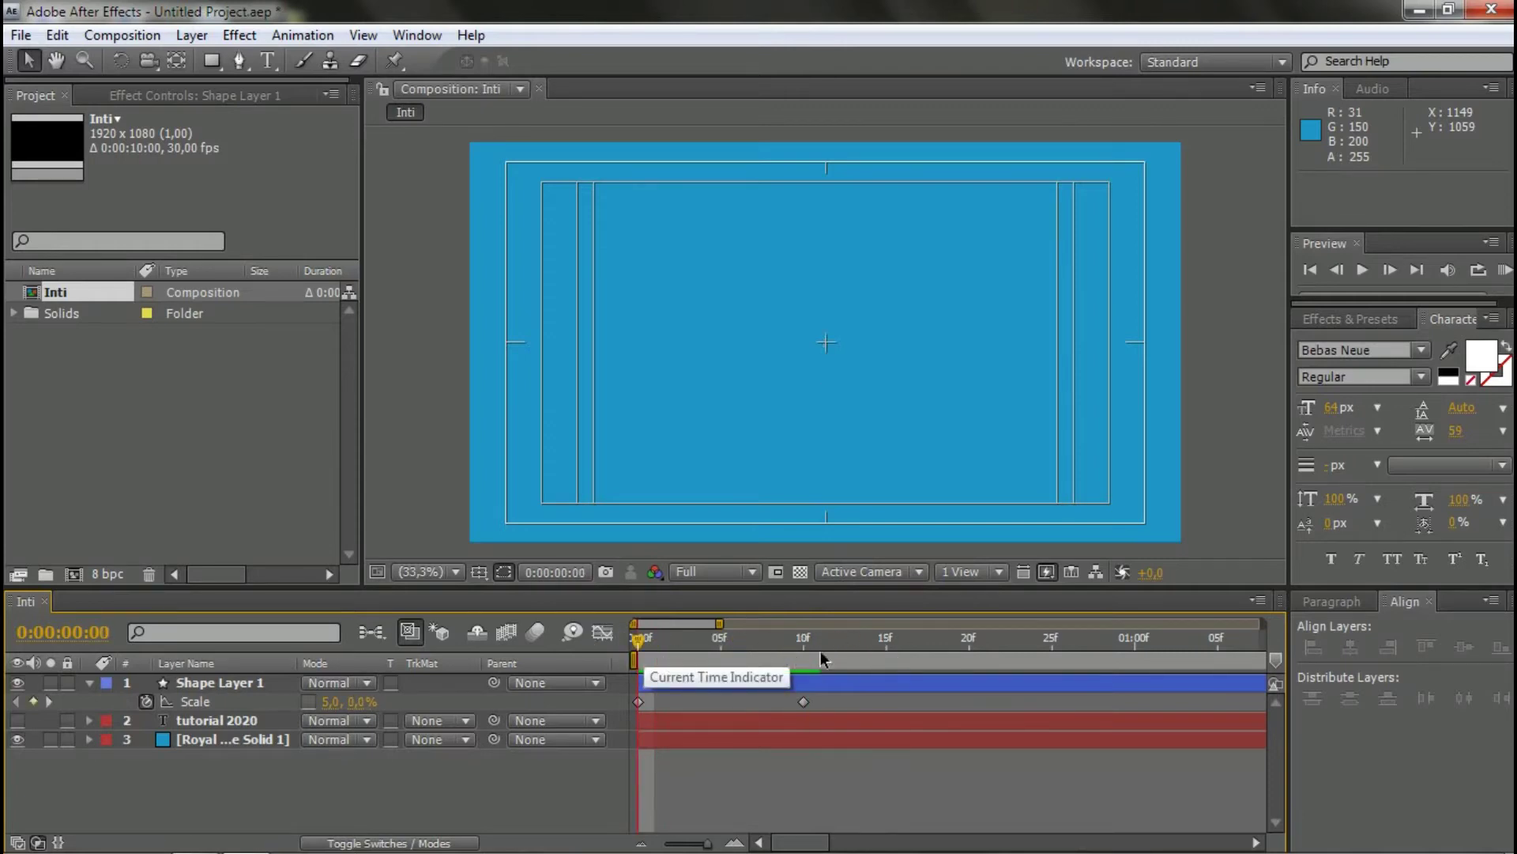
pyautogui.press('space')
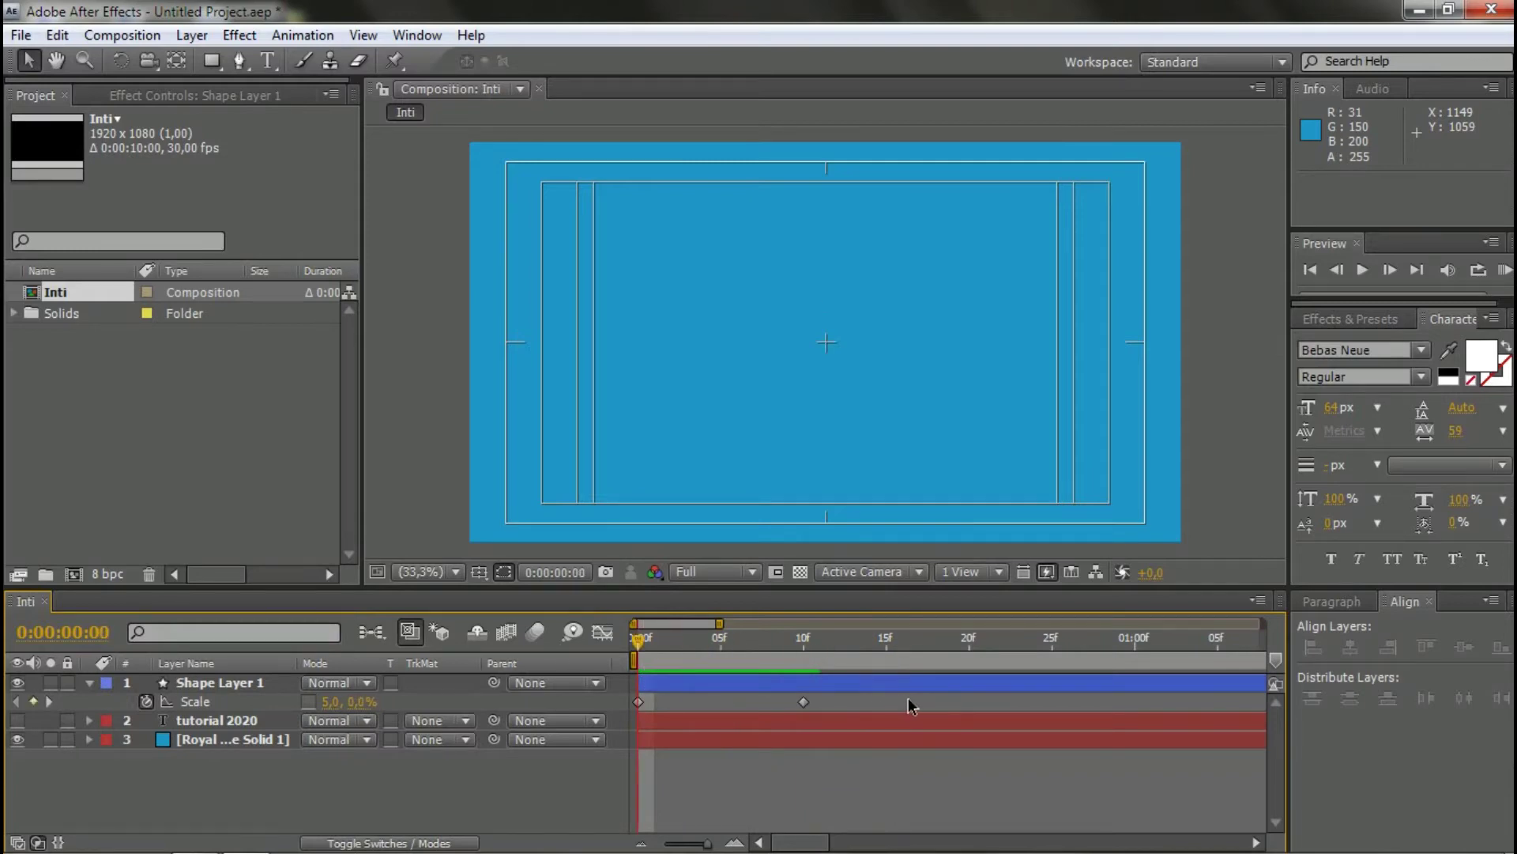
# - Apply Easy Ease to both Scale keyframes of Shape Layer 1, then deselect them
pyautogui.moveTo(908, 697)
pyautogui.mouseDown()
pyautogui.moveTo(775, 713)
pyautogui.moveTo(467, 702)
pyautogui.moveTo(441, 766)
pyautogui.mouseUp()
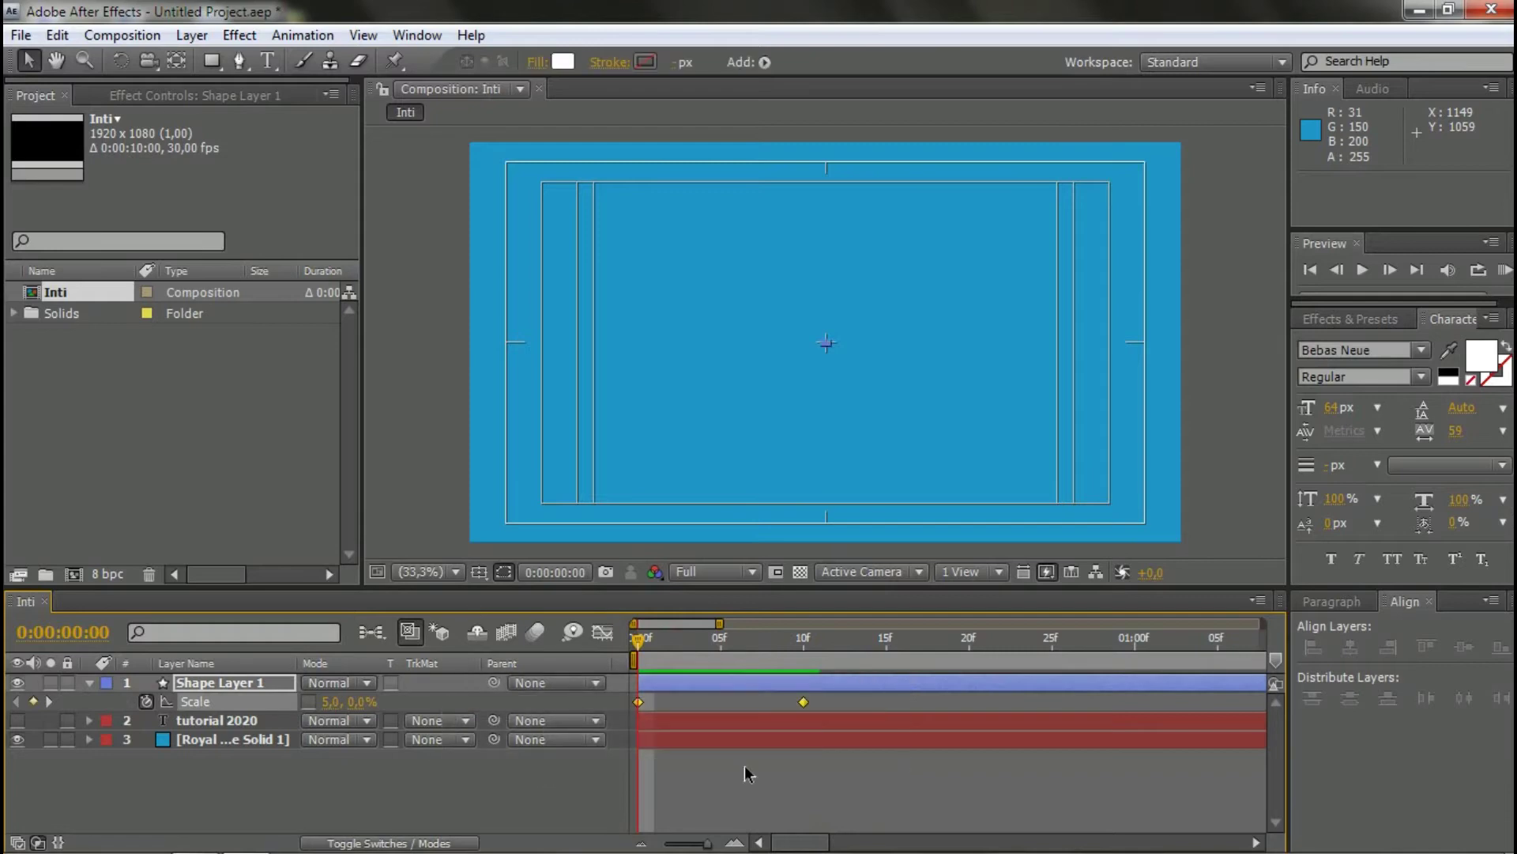
pyautogui.rightClick(803, 704)
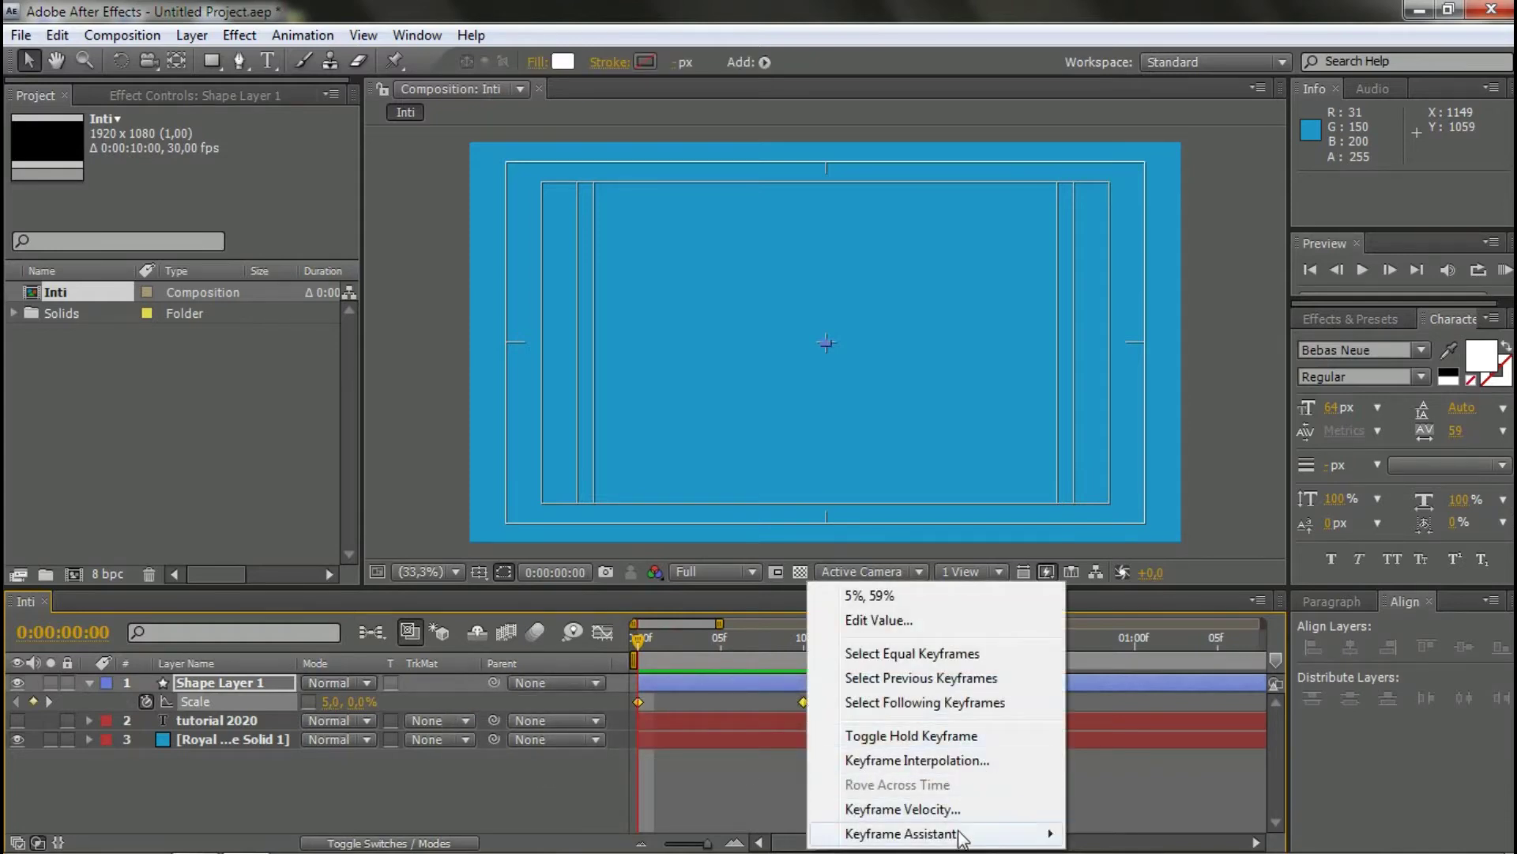
pyautogui.moveTo(961, 836)
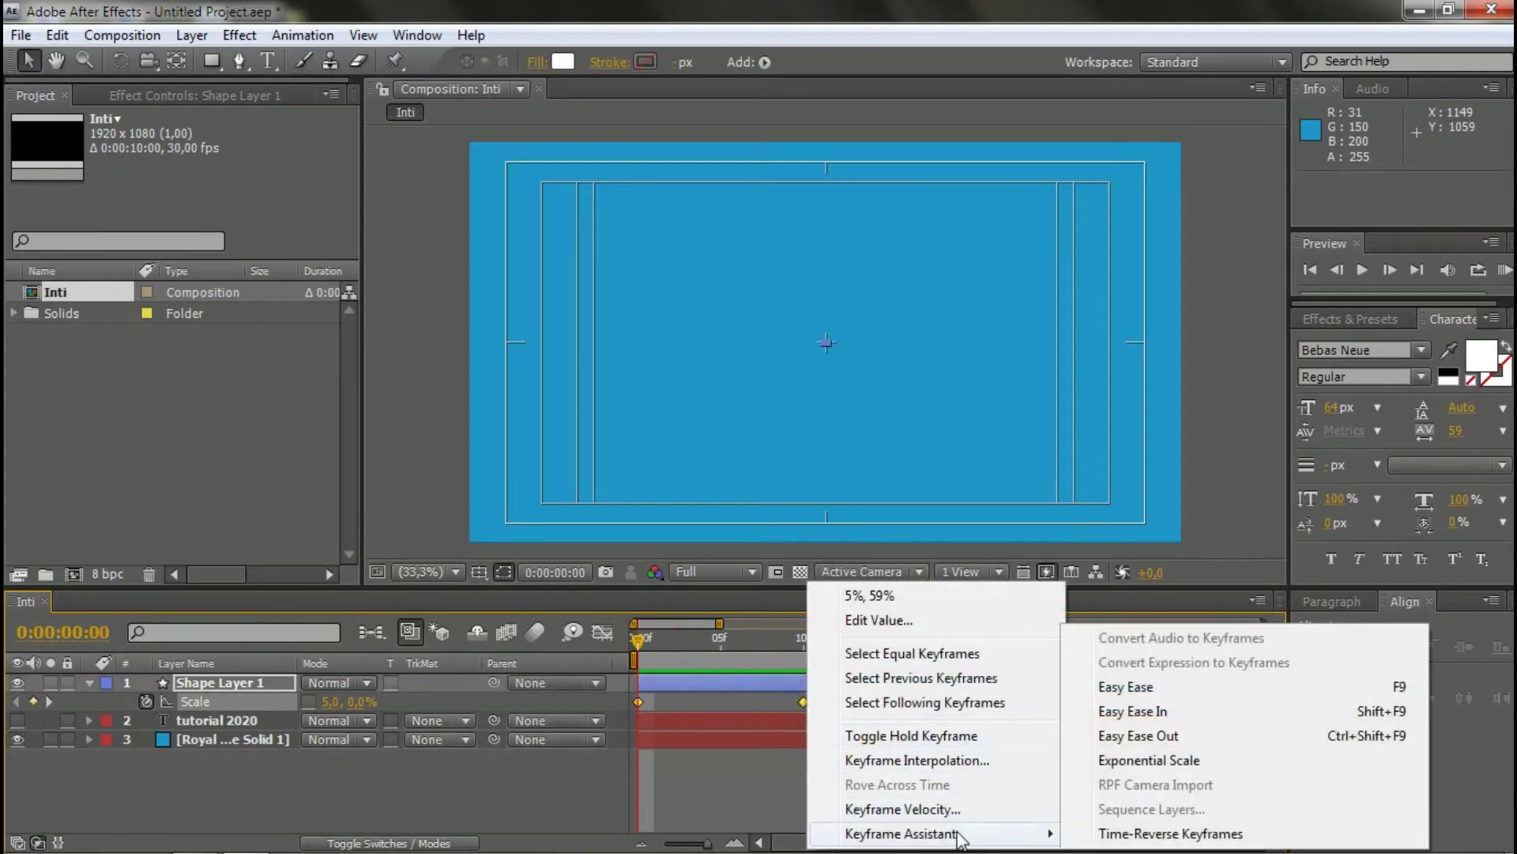
pyautogui.click(1191, 693)
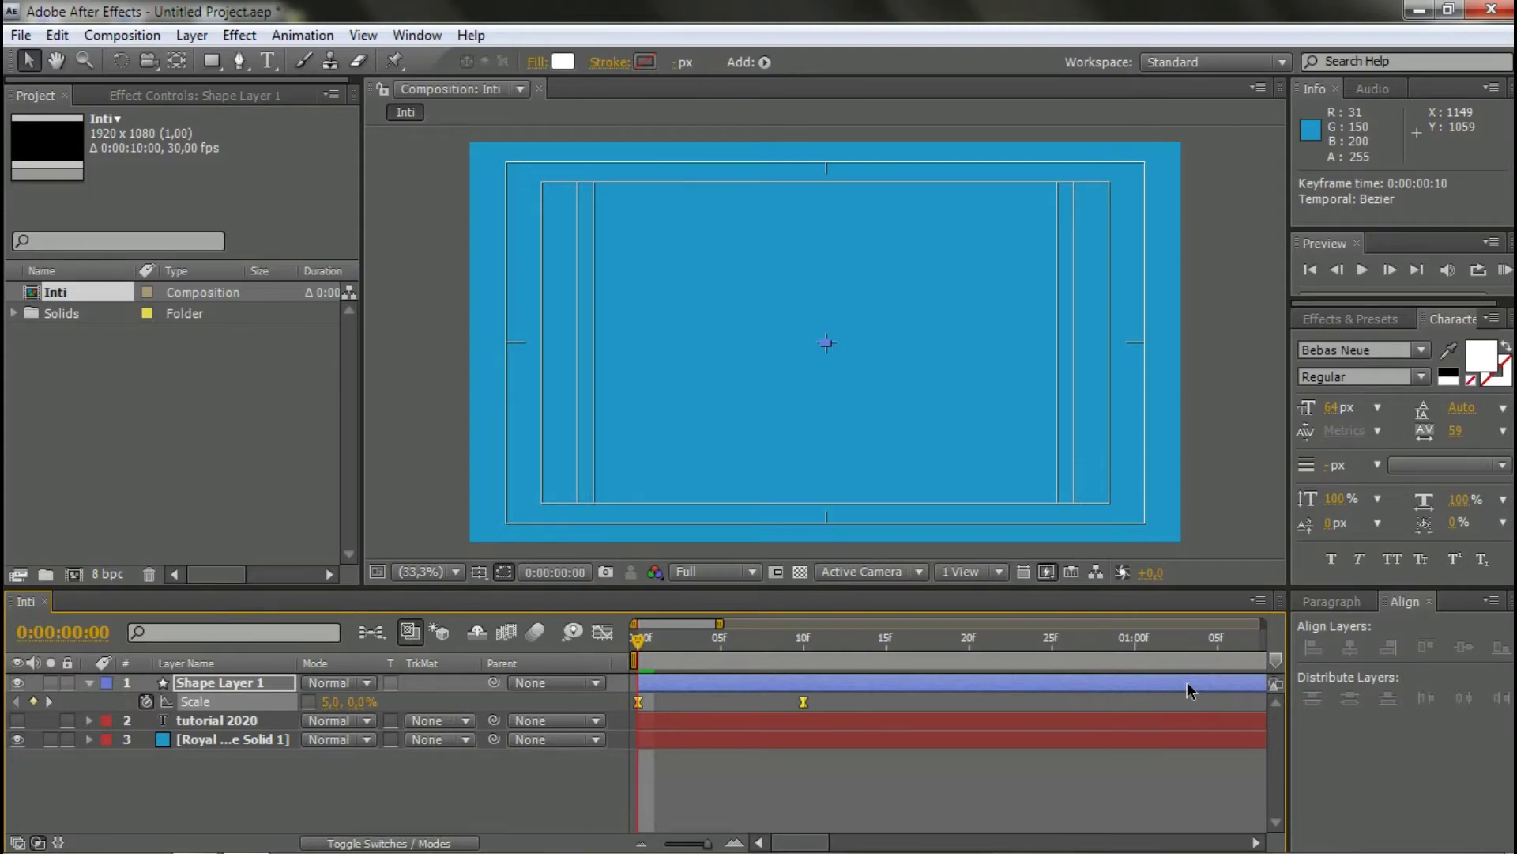
pyautogui.hotkey('ctrl', 'z')
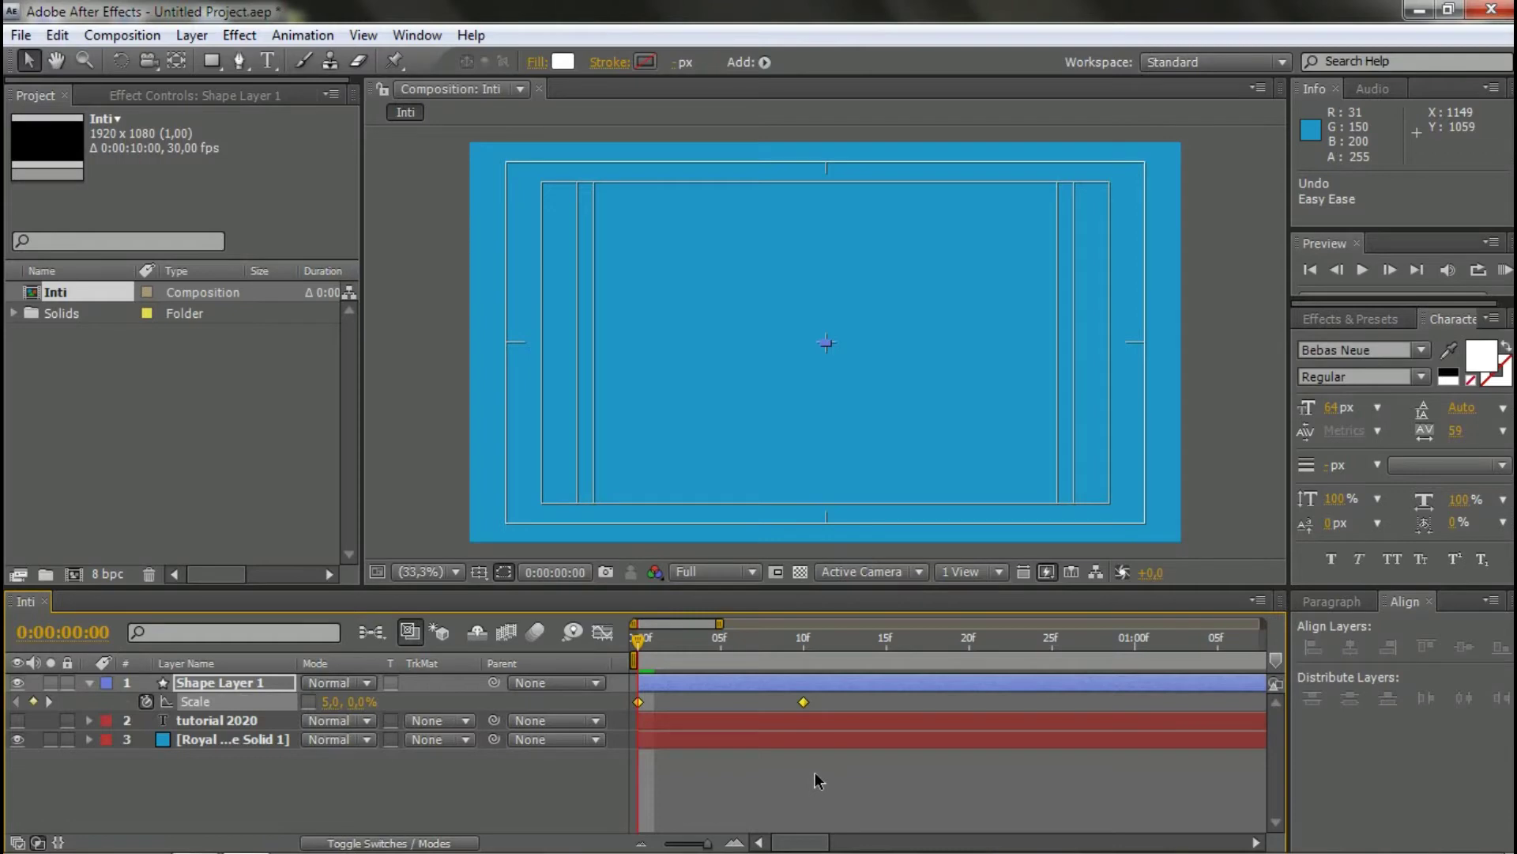
pyautogui.press('F9')
pyautogui.click(741, 767)
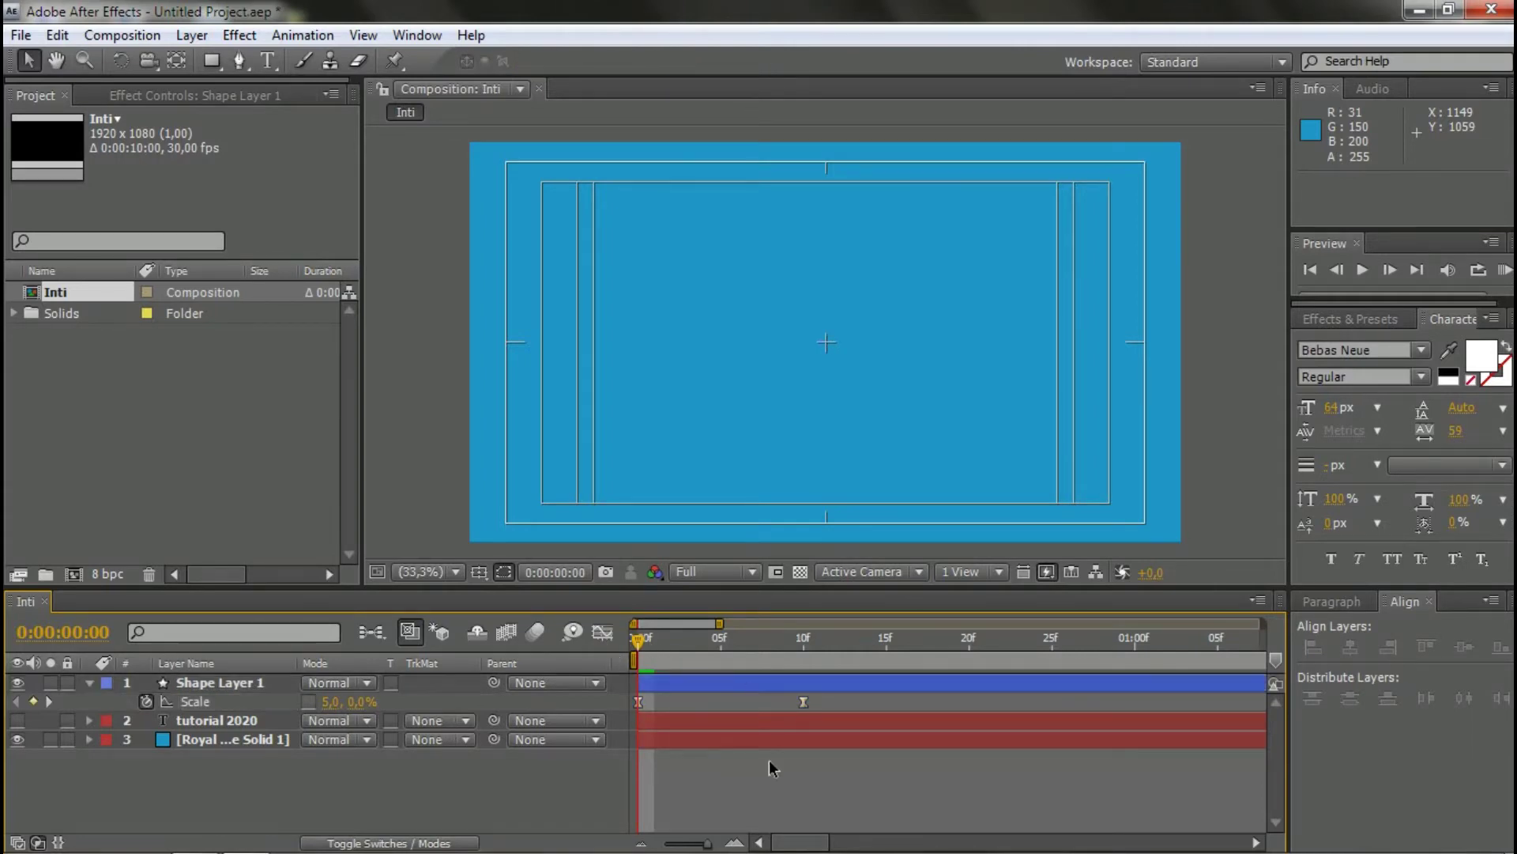
# - Replay the eased growth of the white line several times to check its motion
pyautogui.press('space')
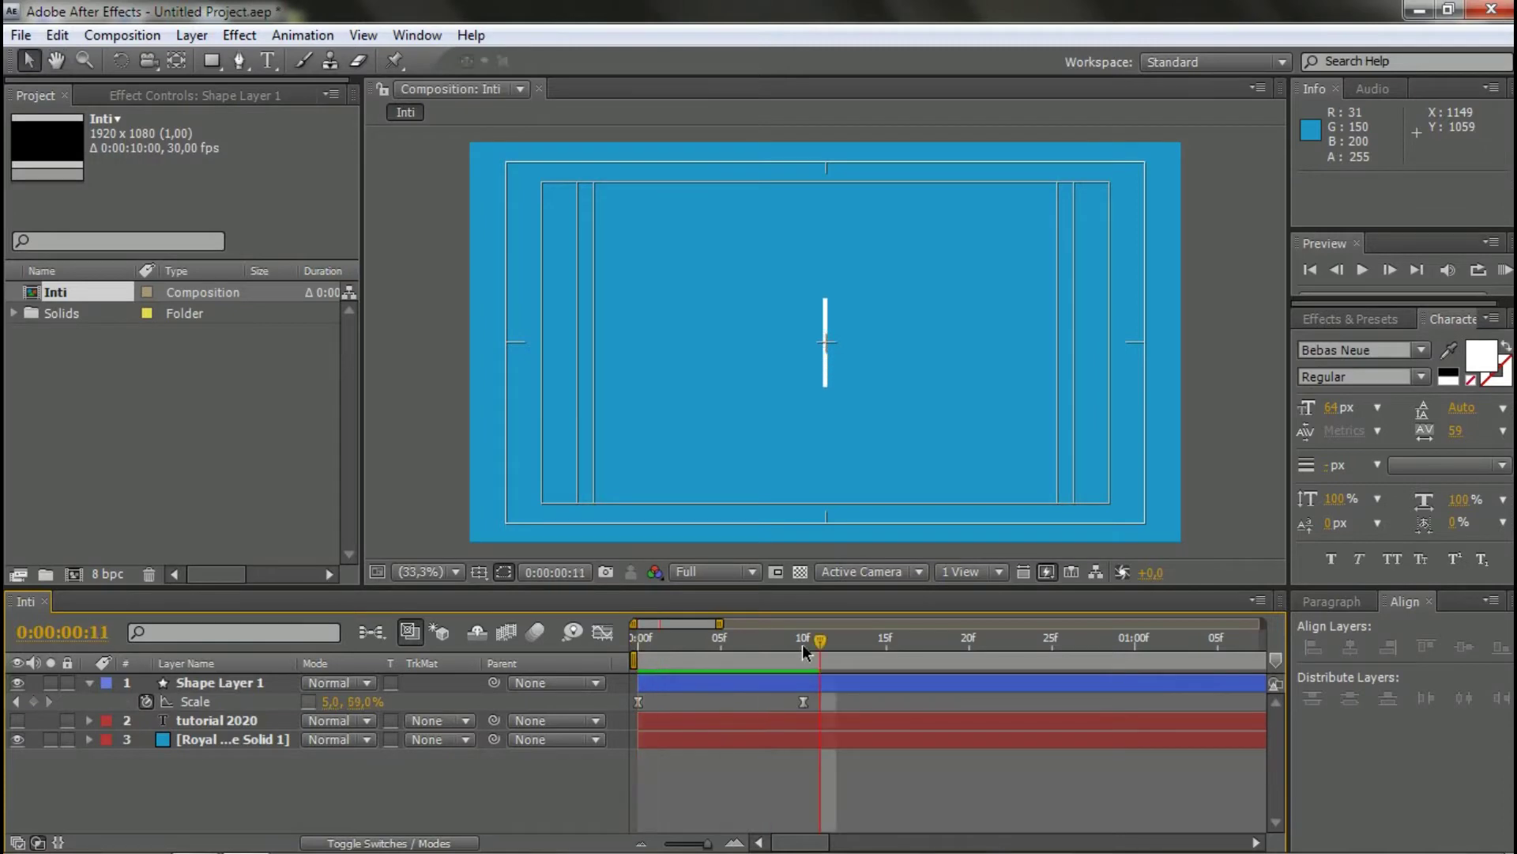
pyautogui.click(747, 642)
pyautogui.press('space')
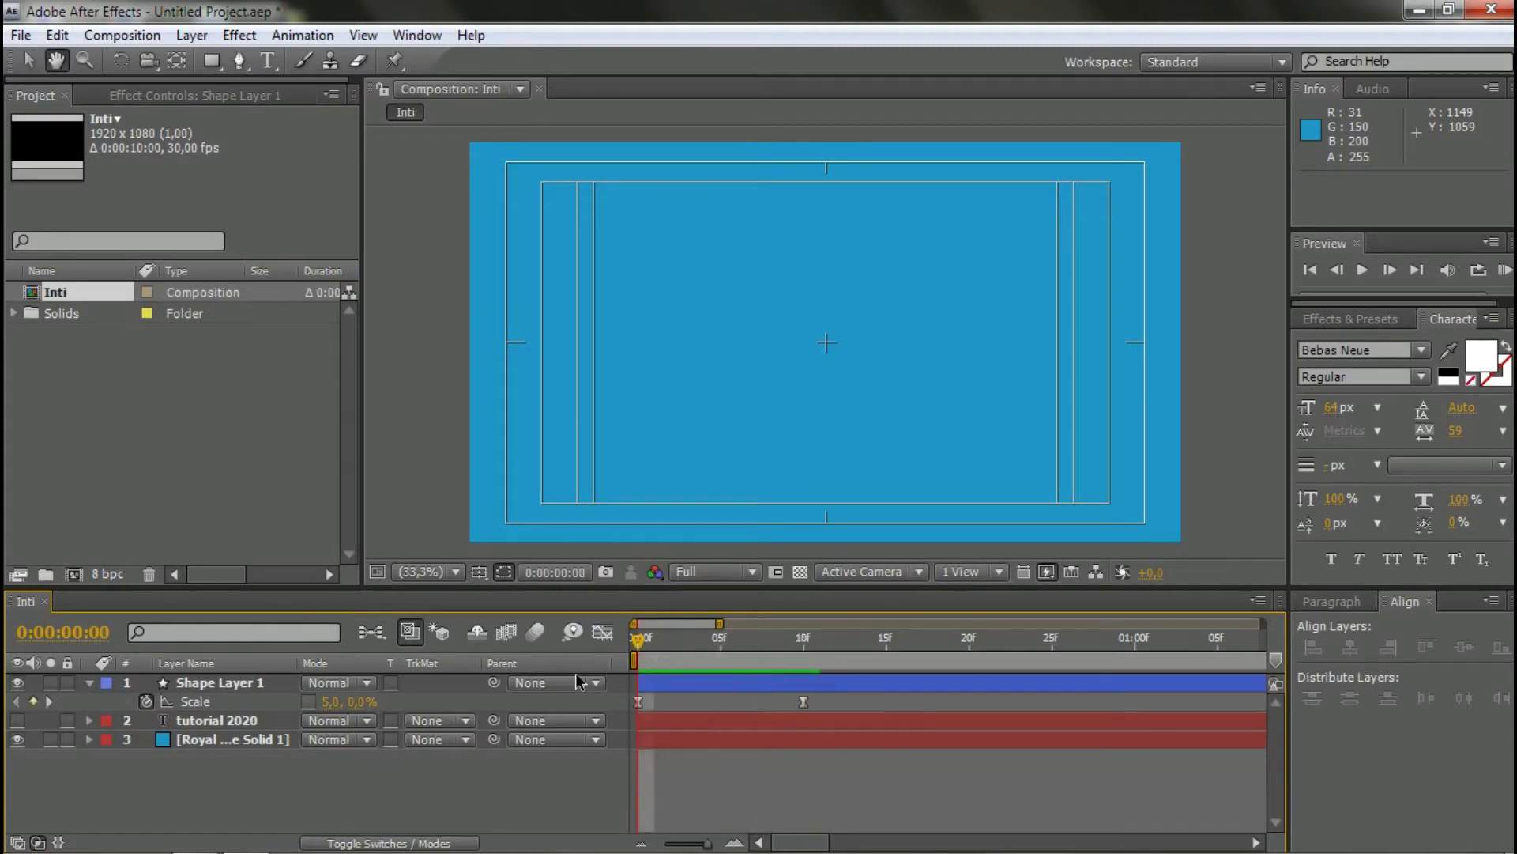
pyautogui.click(696, 644)
pyautogui.press('space')
pyautogui.click(684, 641)
pyautogui.press('space')
pyautogui.click(716, 640)
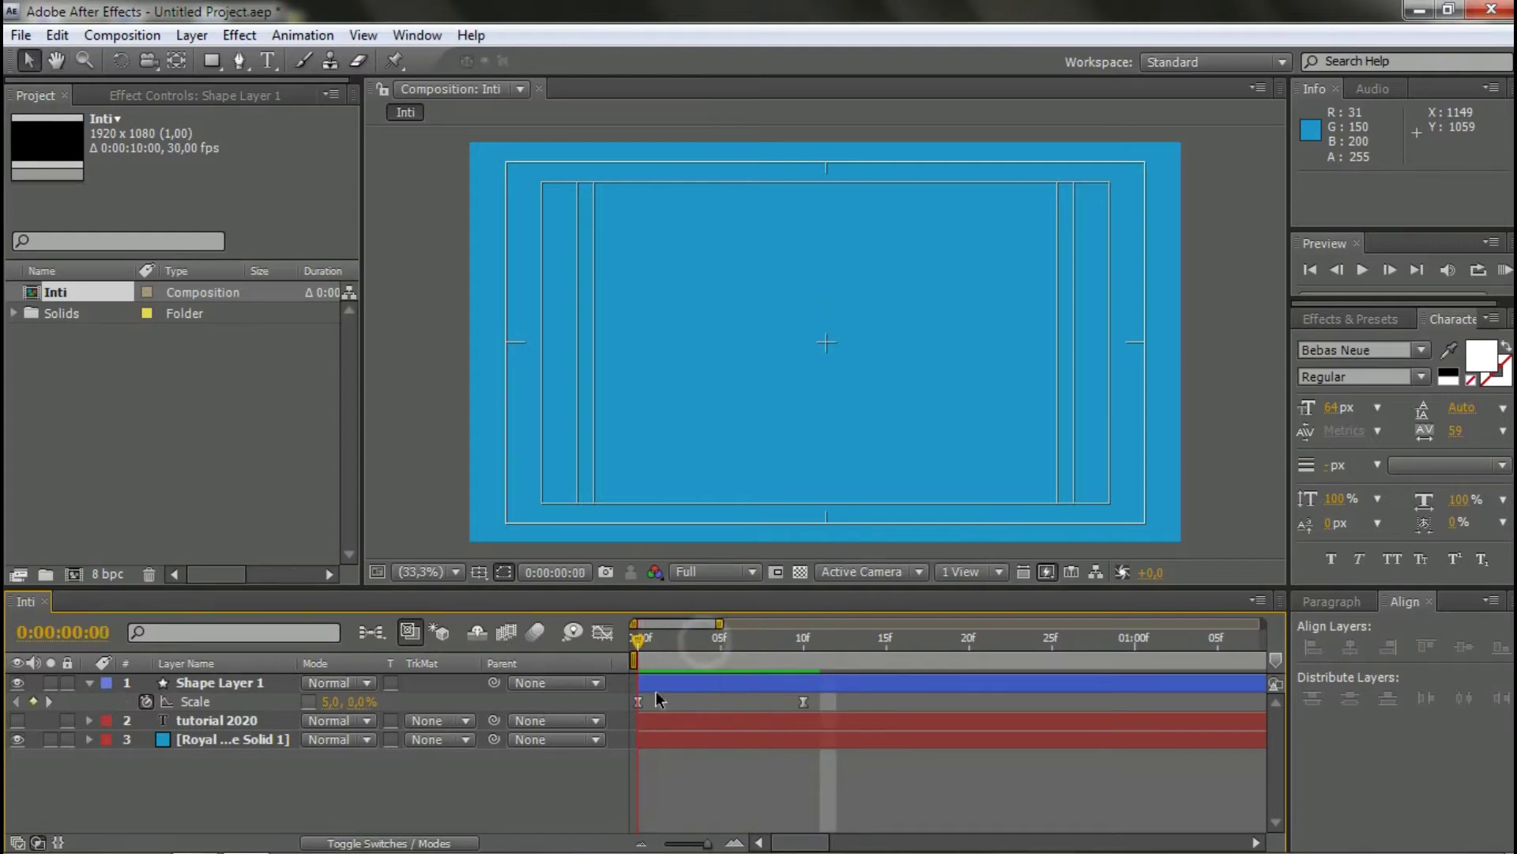
pyautogui.press('space')
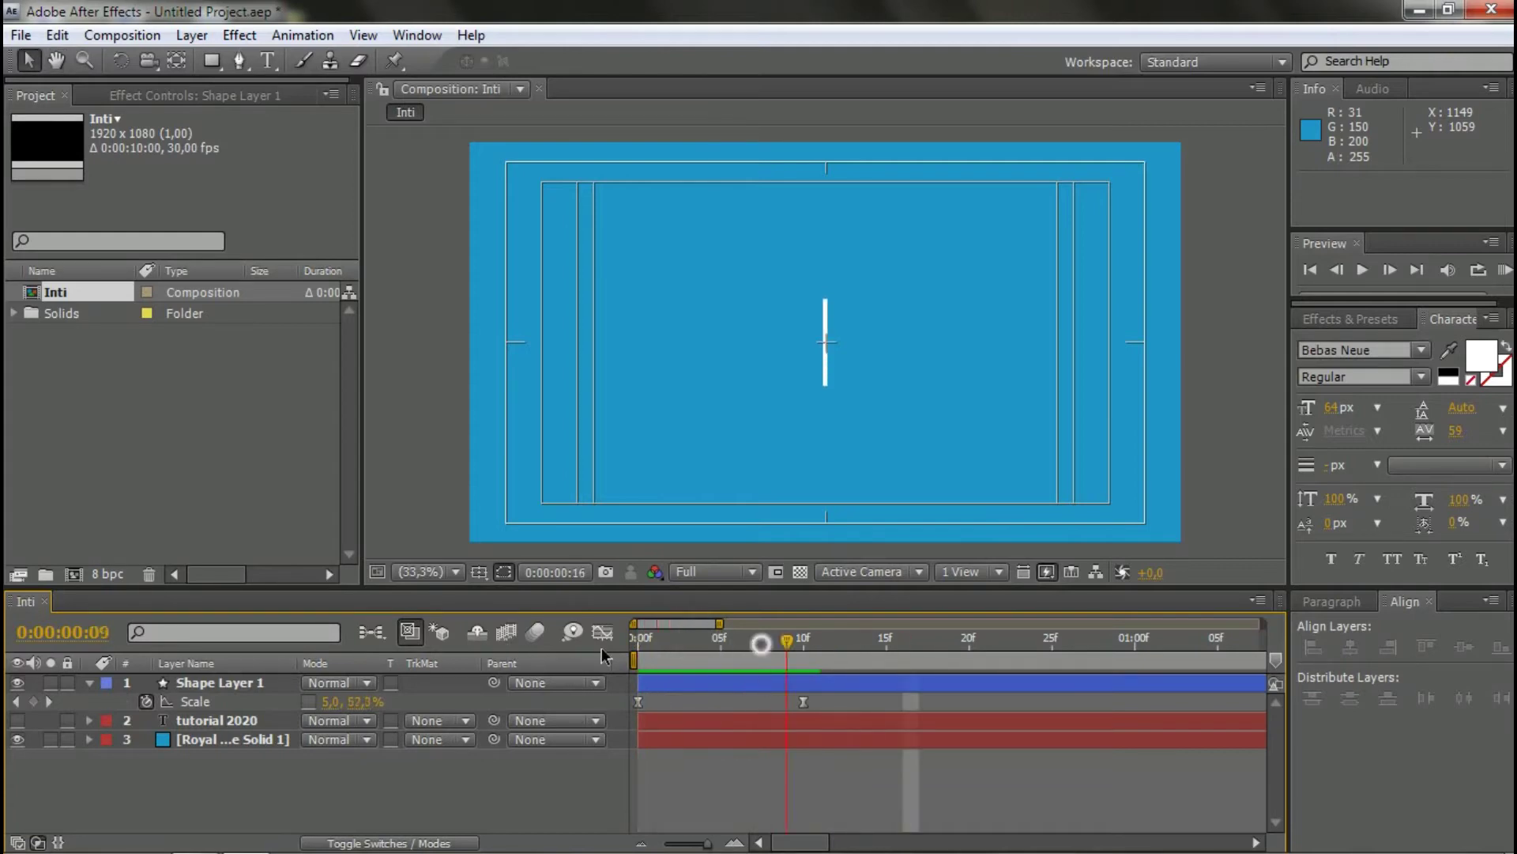
pyautogui.press('space')
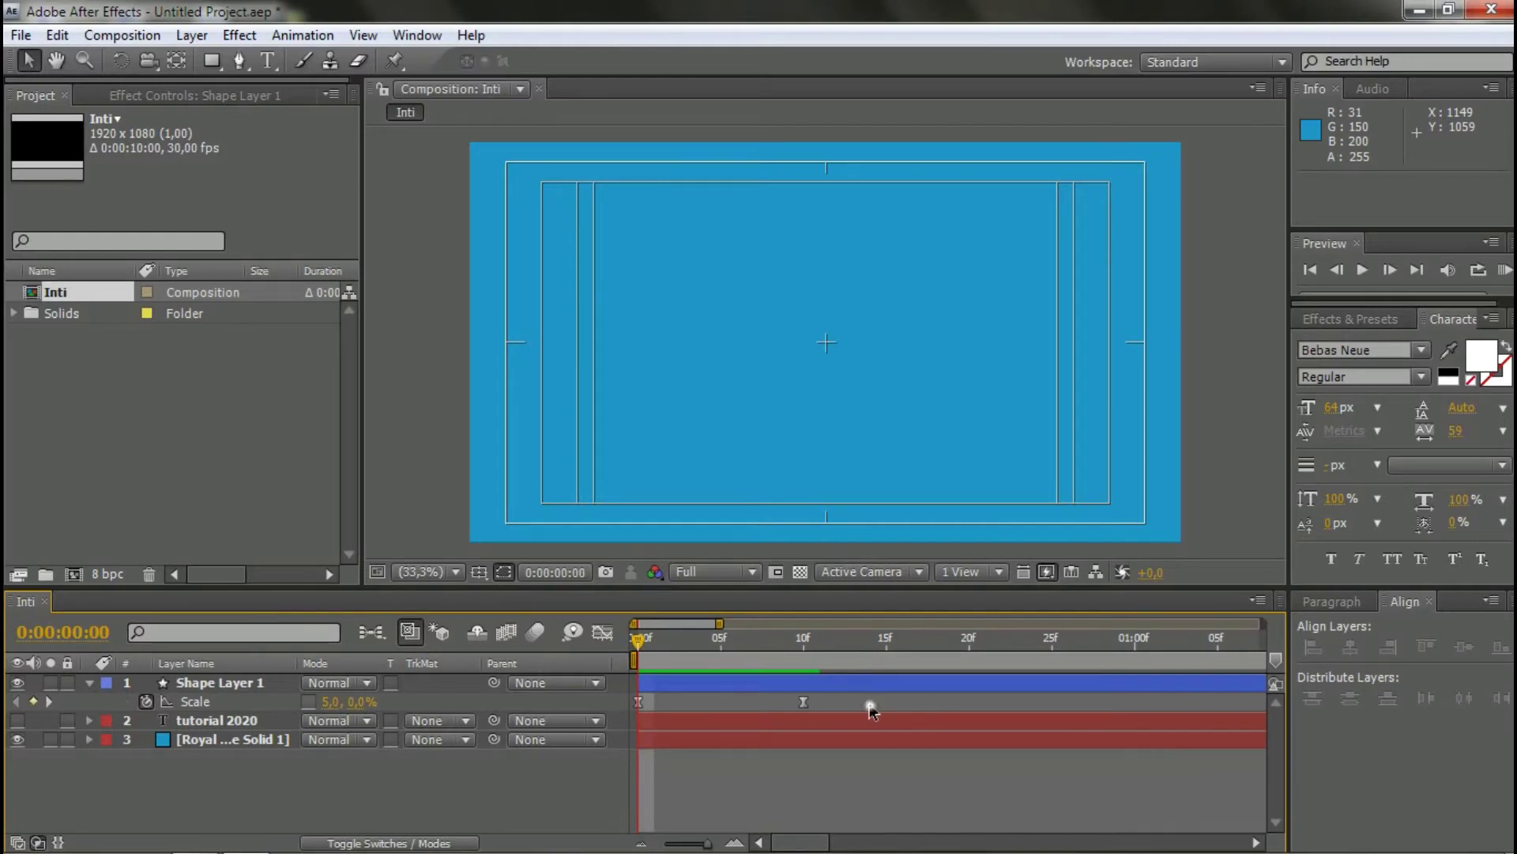
pyautogui.moveTo(861, 700); pyautogui.dragTo(661, 770)
pyautogui.click(744, 801)
pyautogui.press('space')
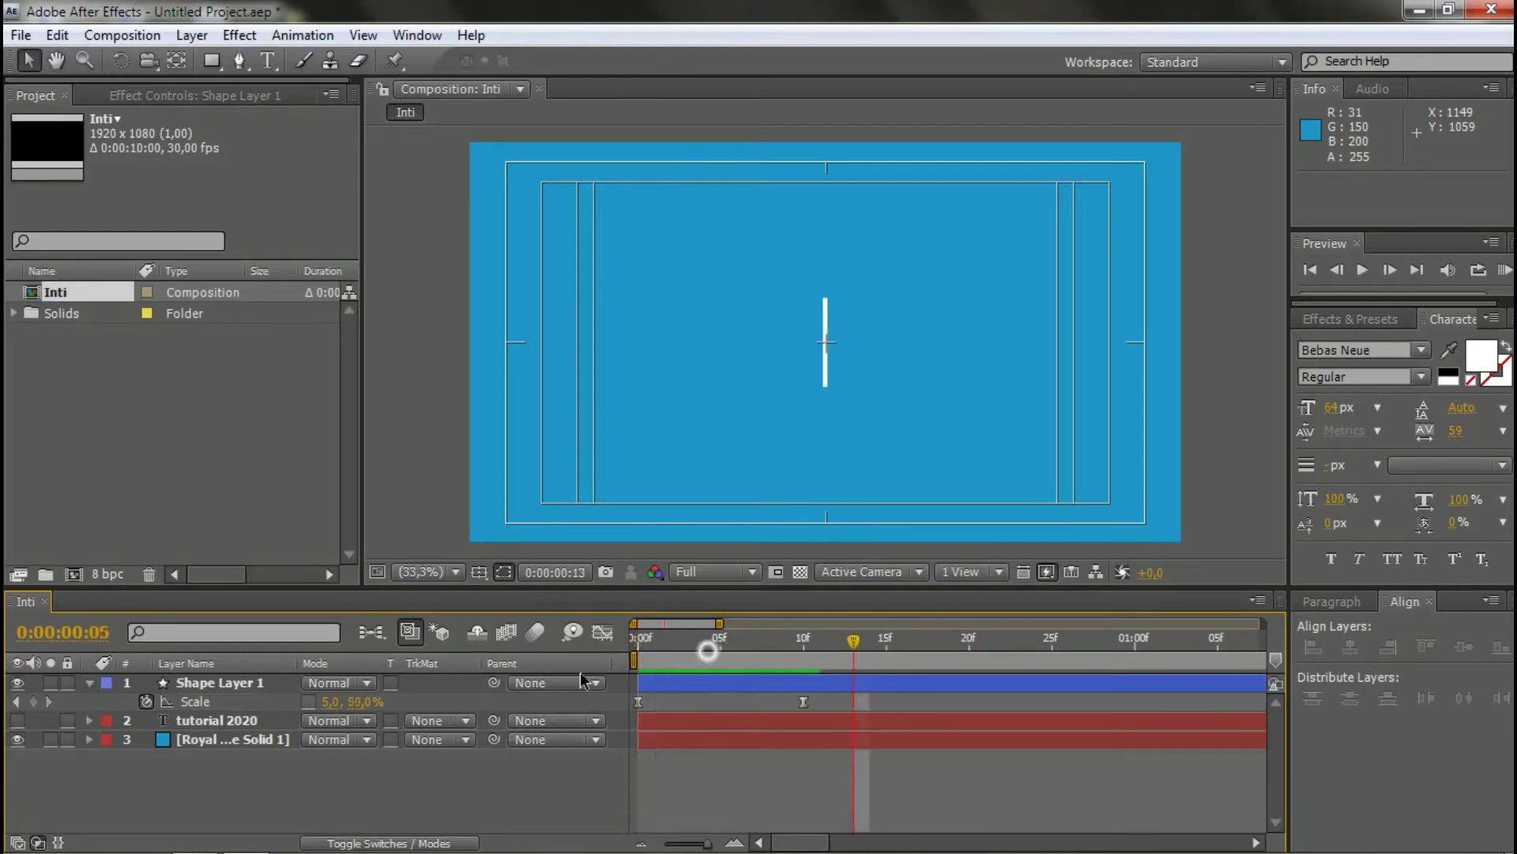
# - Show both Scale keyframes in the Graph Editor and extend the first keyframe's outgoing handle on the vertical scale curve to about frame 5
pyautogui.moveTo(881, 704); pyautogui.dragTo(506, 599)
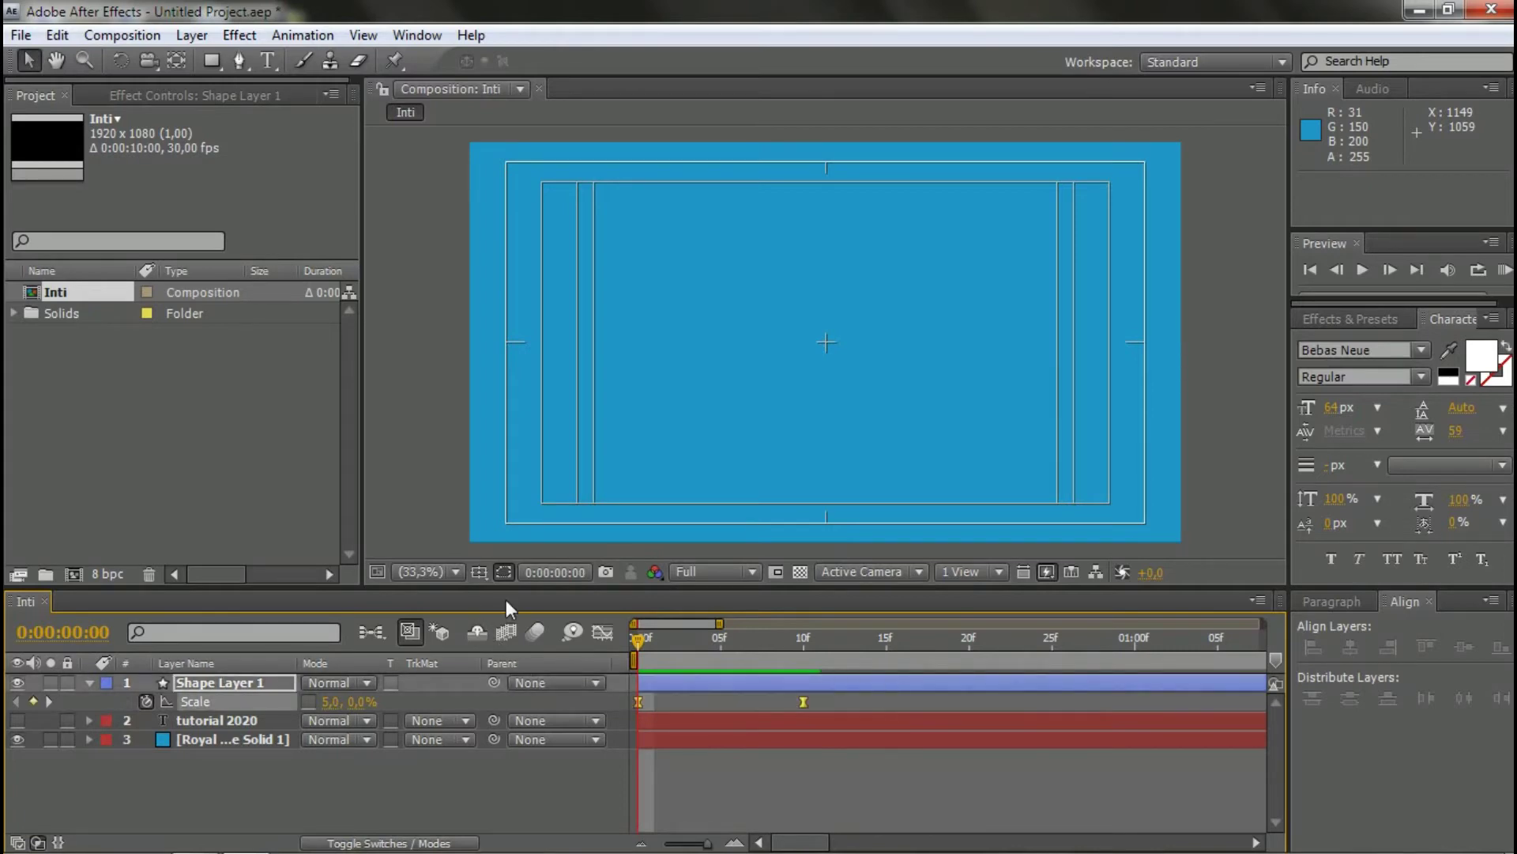
pyautogui.click(604, 632)
pyautogui.scroll(3, 673, 691)
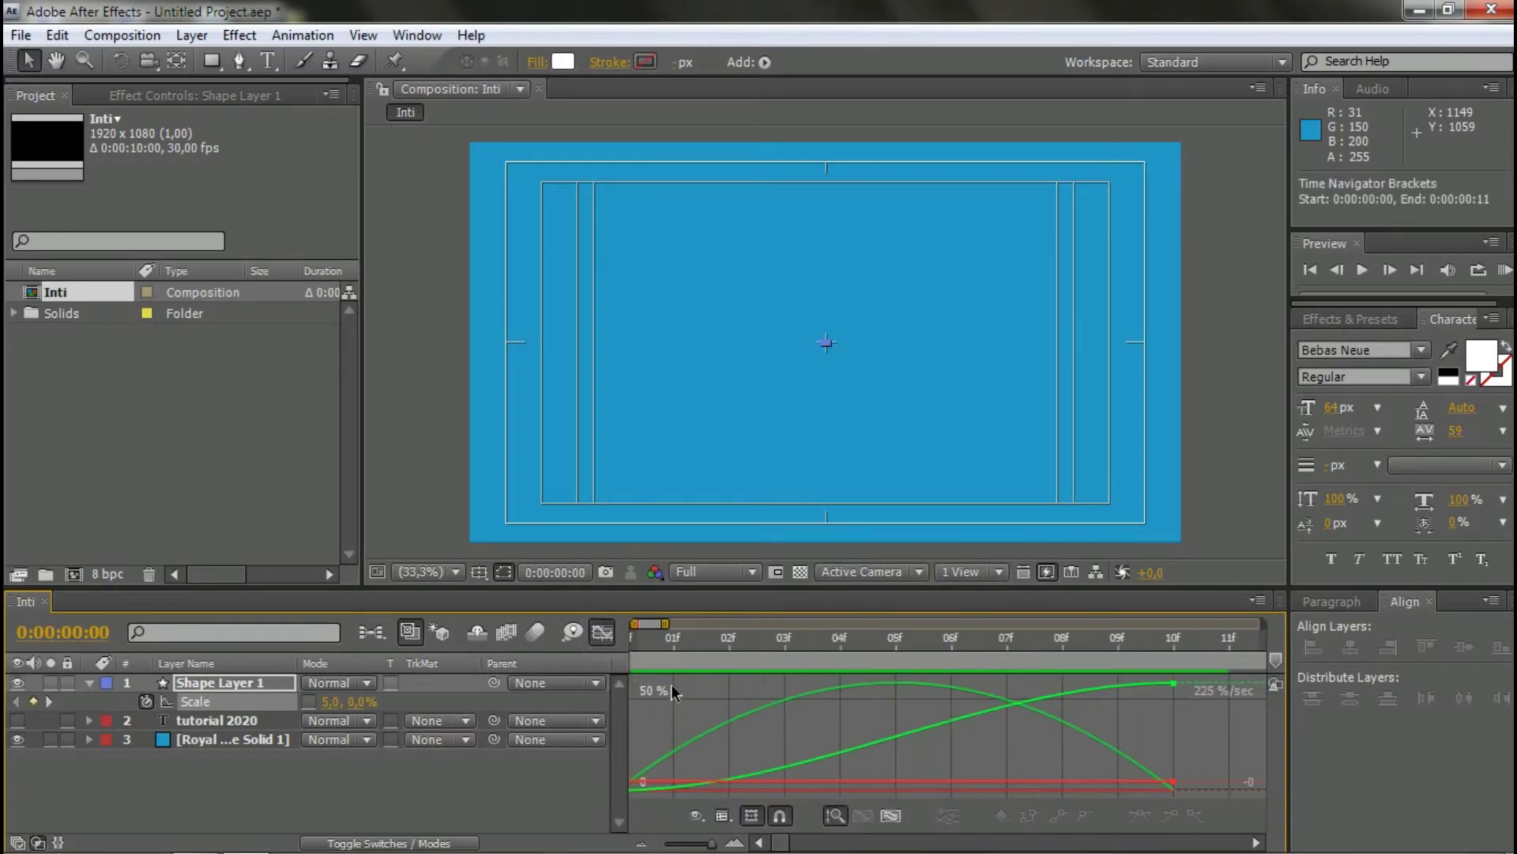
pyautogui.scroll(-2, 664, 696)
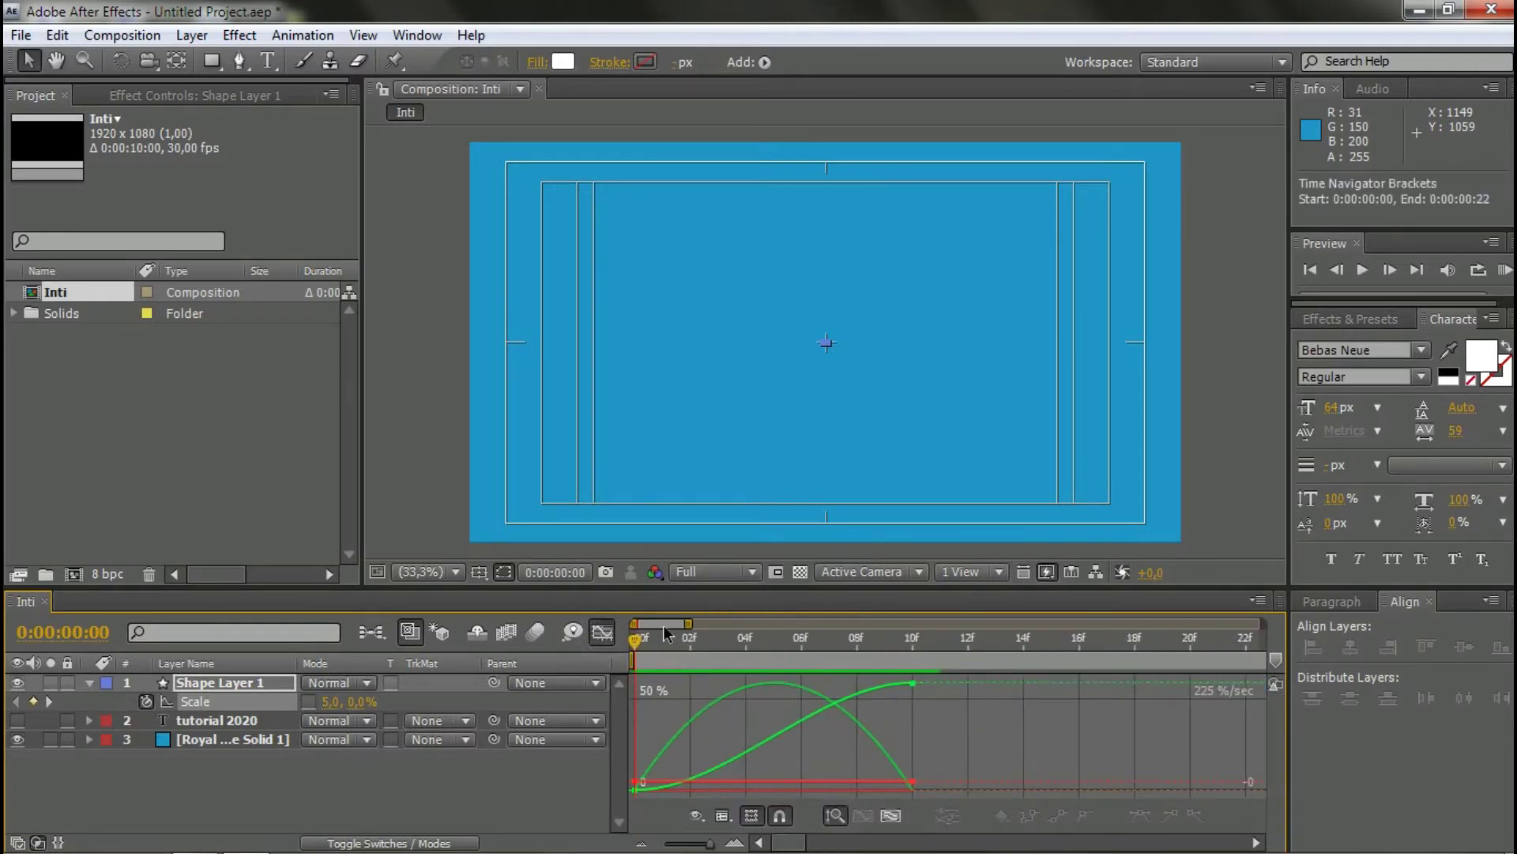
pyautogui.click(740, 728)
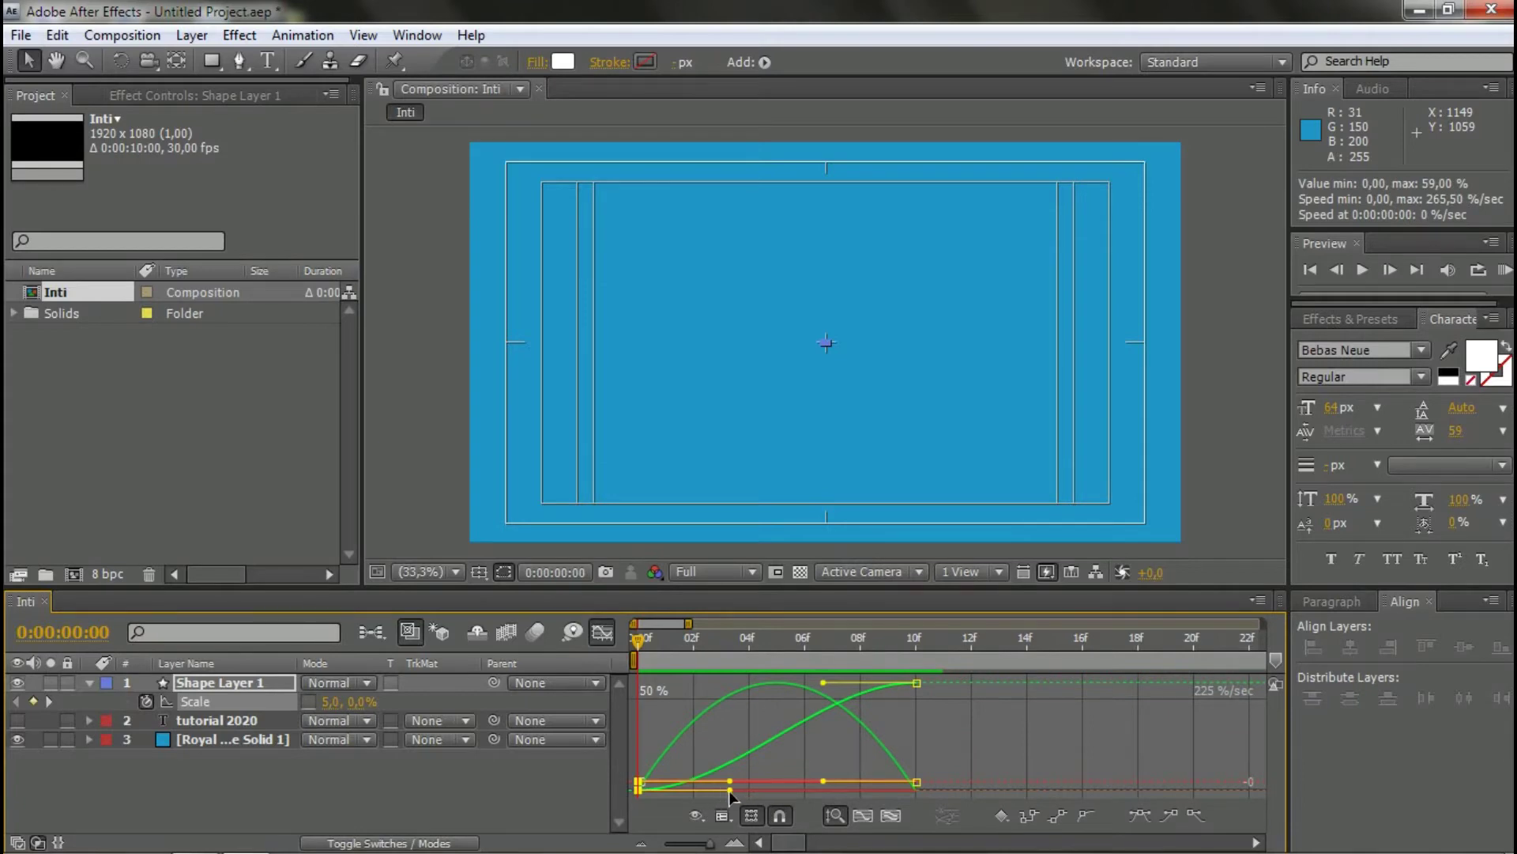
pyautogui.moveTo(730, 791); pyautogui.dragTo(766, 792)
# - Extend the last keyframe's incoming handle on the vertical scale curve back to about frame 3 and leave the Graph Editor
pyautogui.click(916, 682)
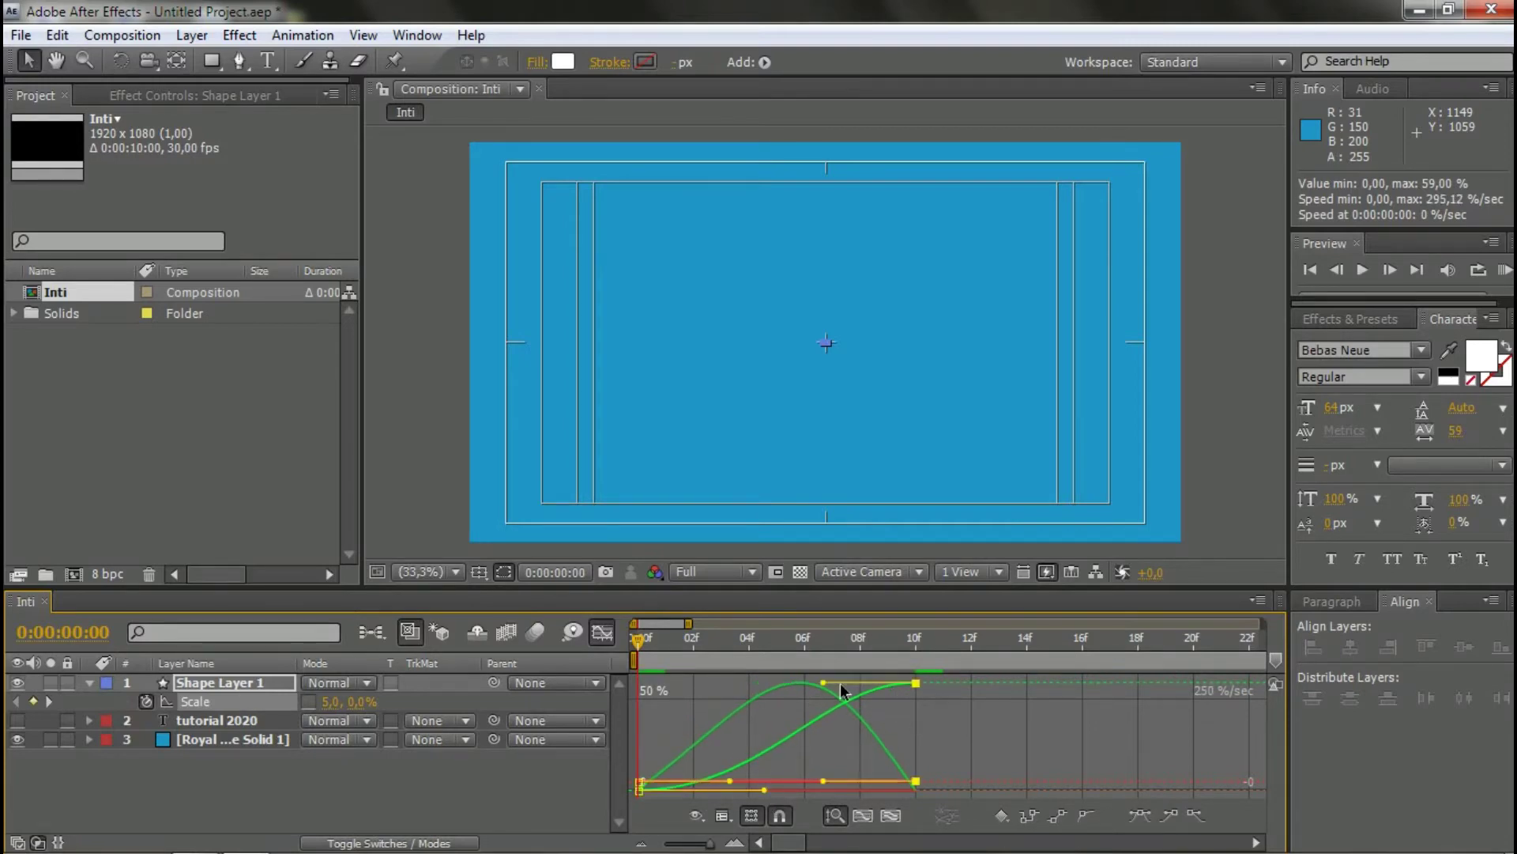
pyautogui.moveTo(822, 682); pyautogui.dragTo(721, 685)
pyautogui.click(603, 632)
pyautogui.press('-')
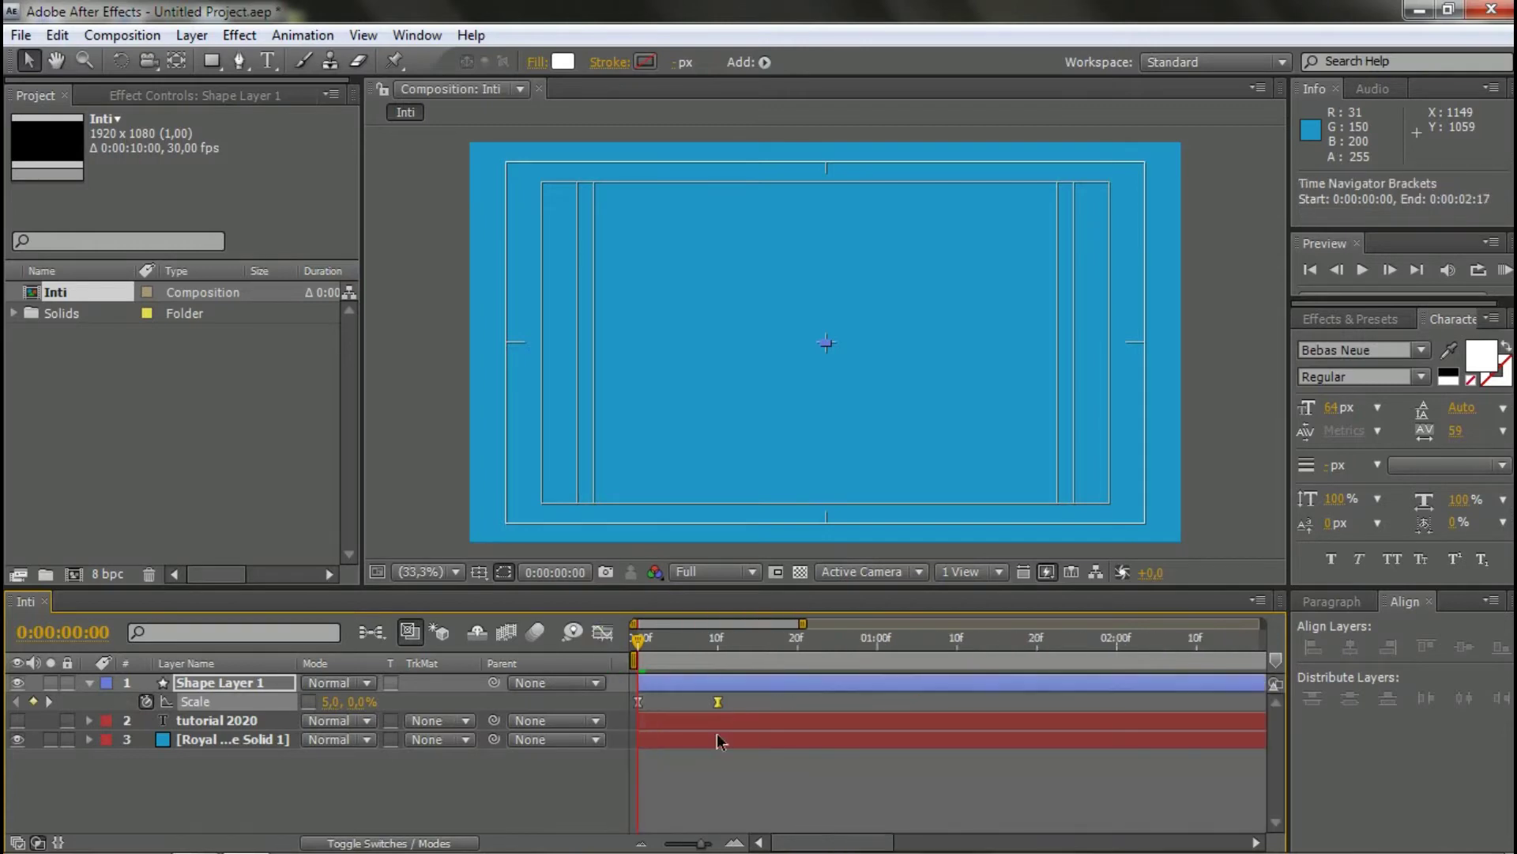
# - Replay the growth of the white line from the start to check the adjusted easing
pyautogui.click(703, 806)
pyautogui.press('space')
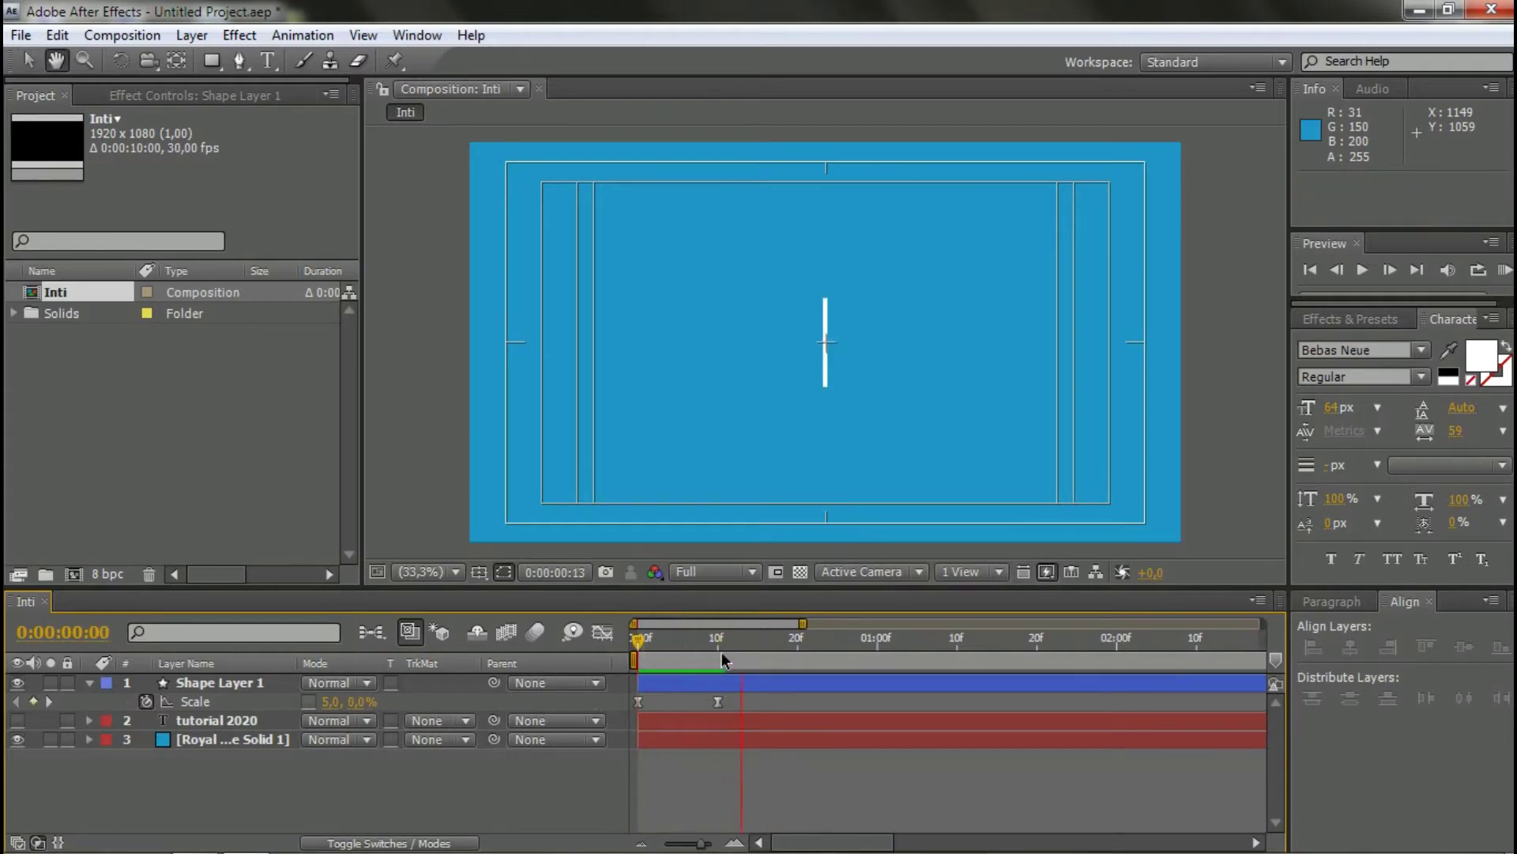
pyautogui.press('v')
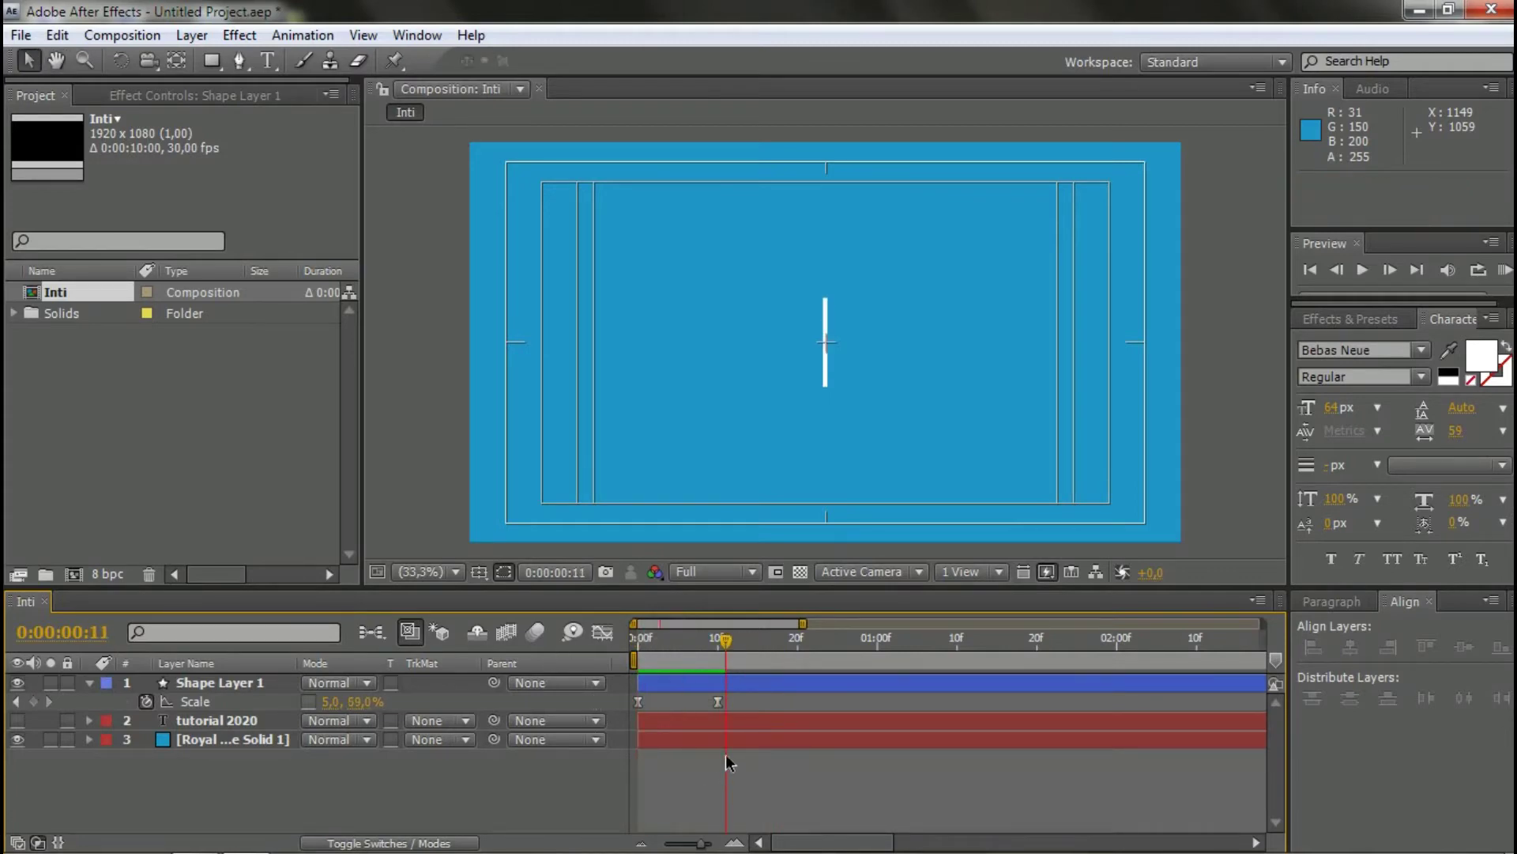
pyautogui.click(712, 757)
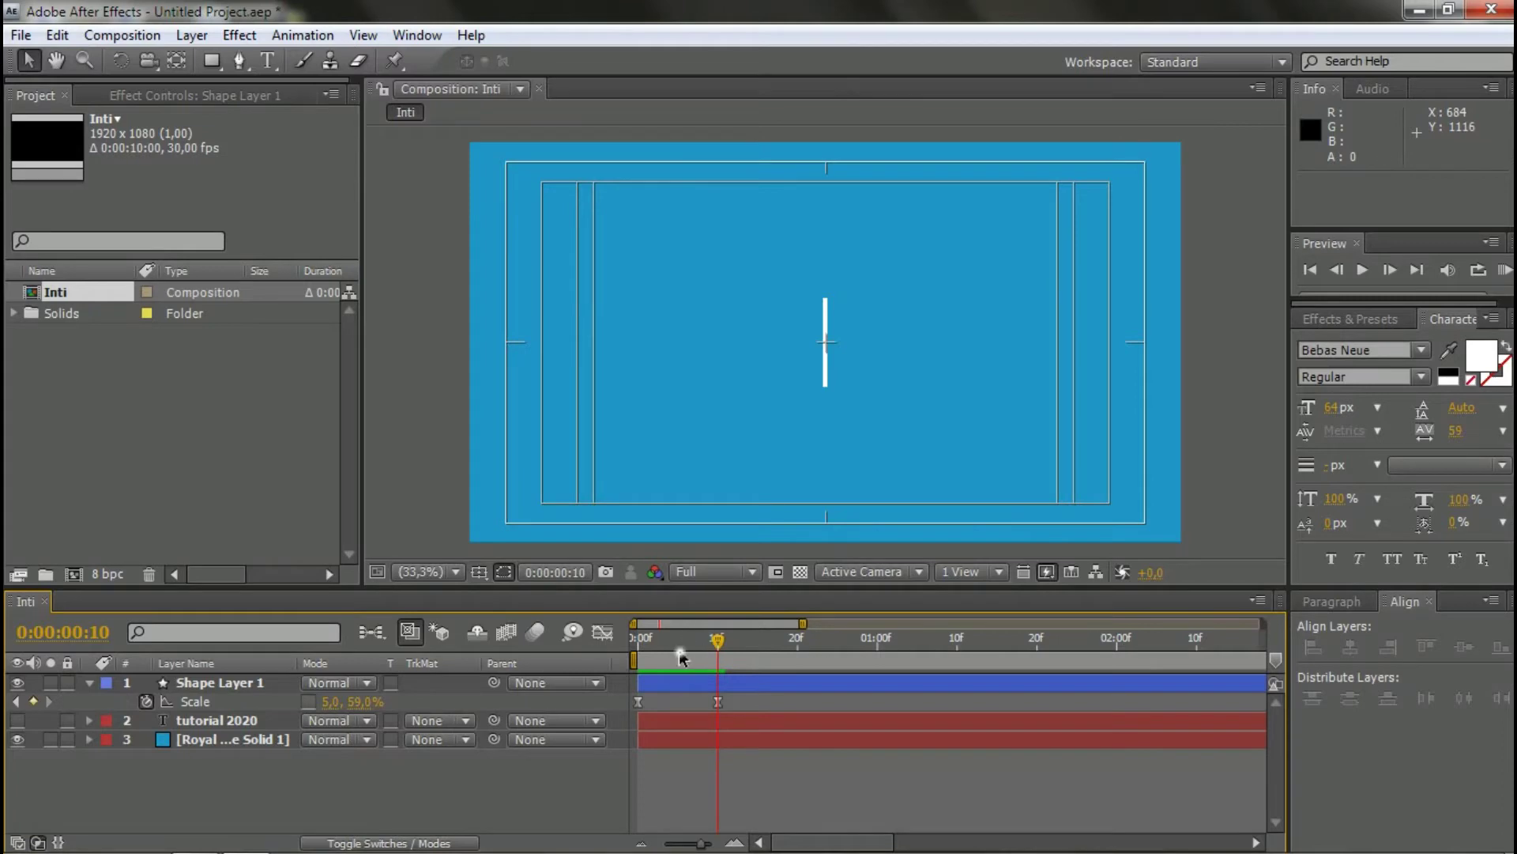
pyautogui.press('Home')
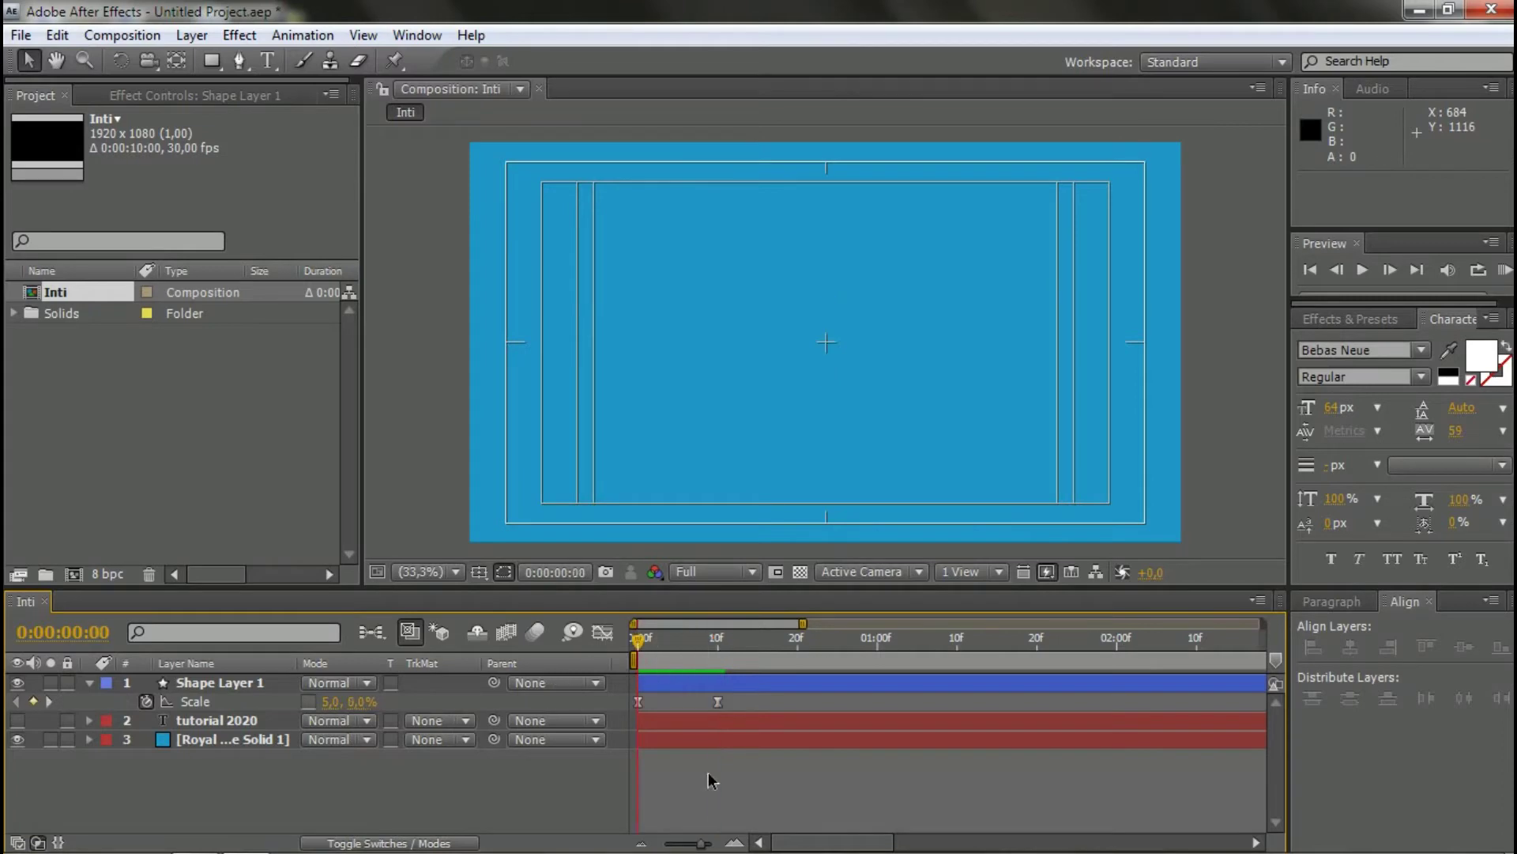
pyautogui.press('space')
# - Add a Position keyframe to Shape Layer 1 at frame 10, keeping the line at the centre of the composition
pyautogui.click(718, 642)
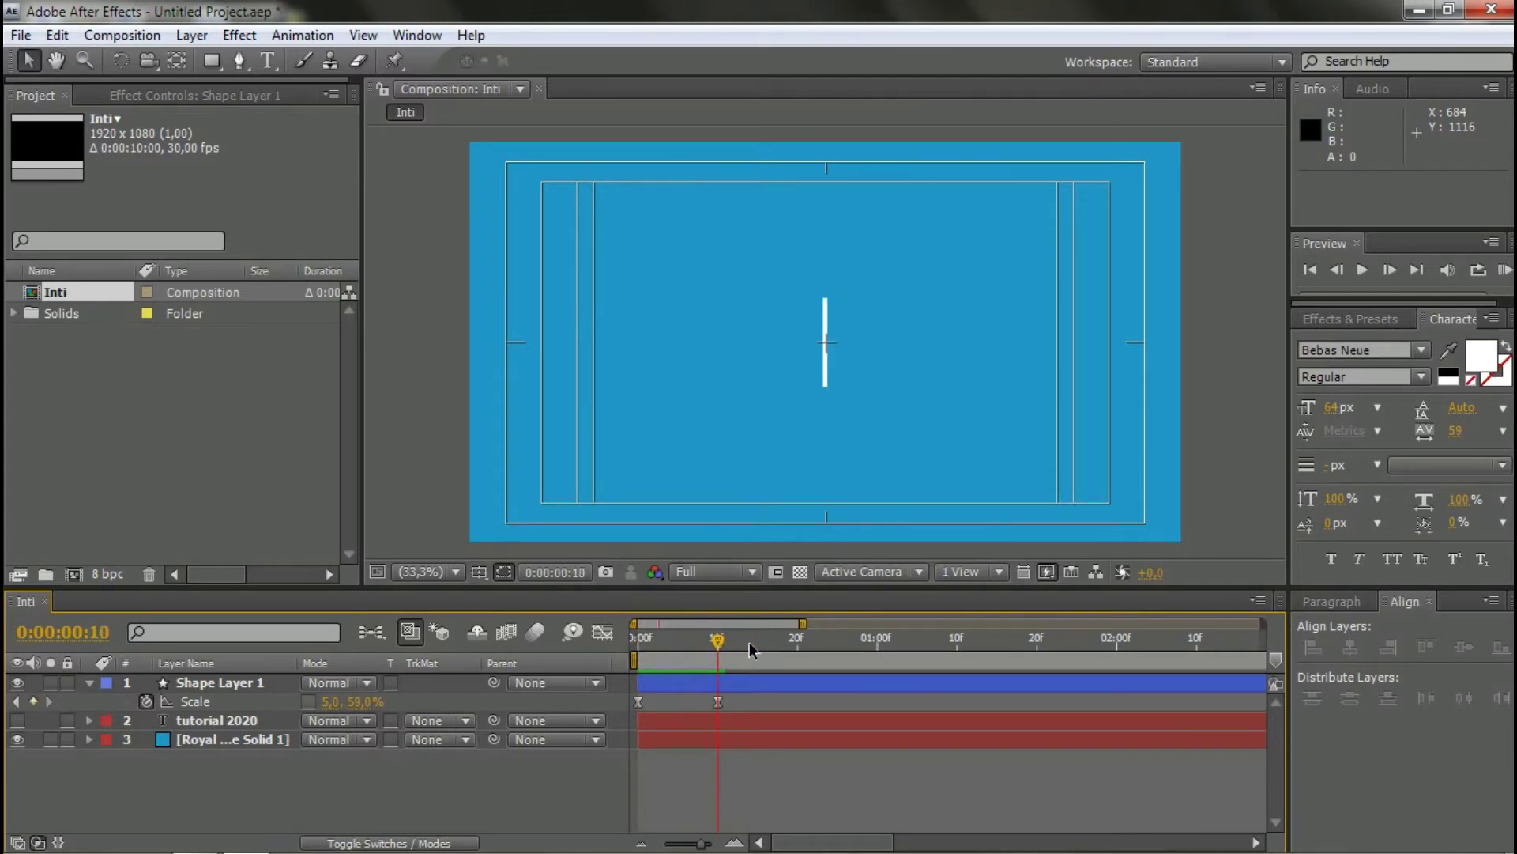
pyautogui.click(202, 685)
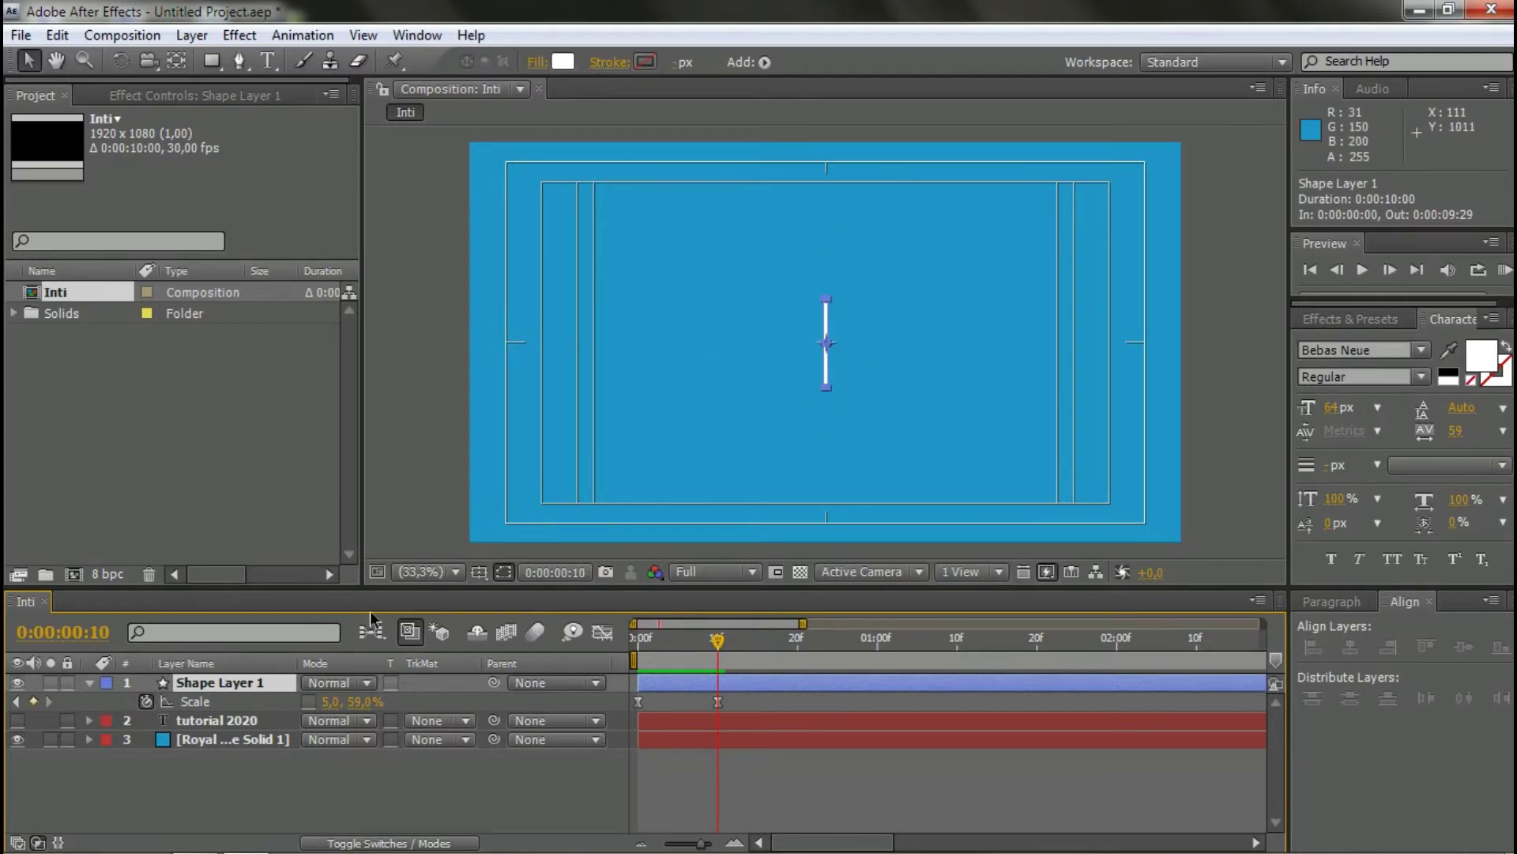
pyautogui.click(246, 760)
pyautogui.click(253, 686)
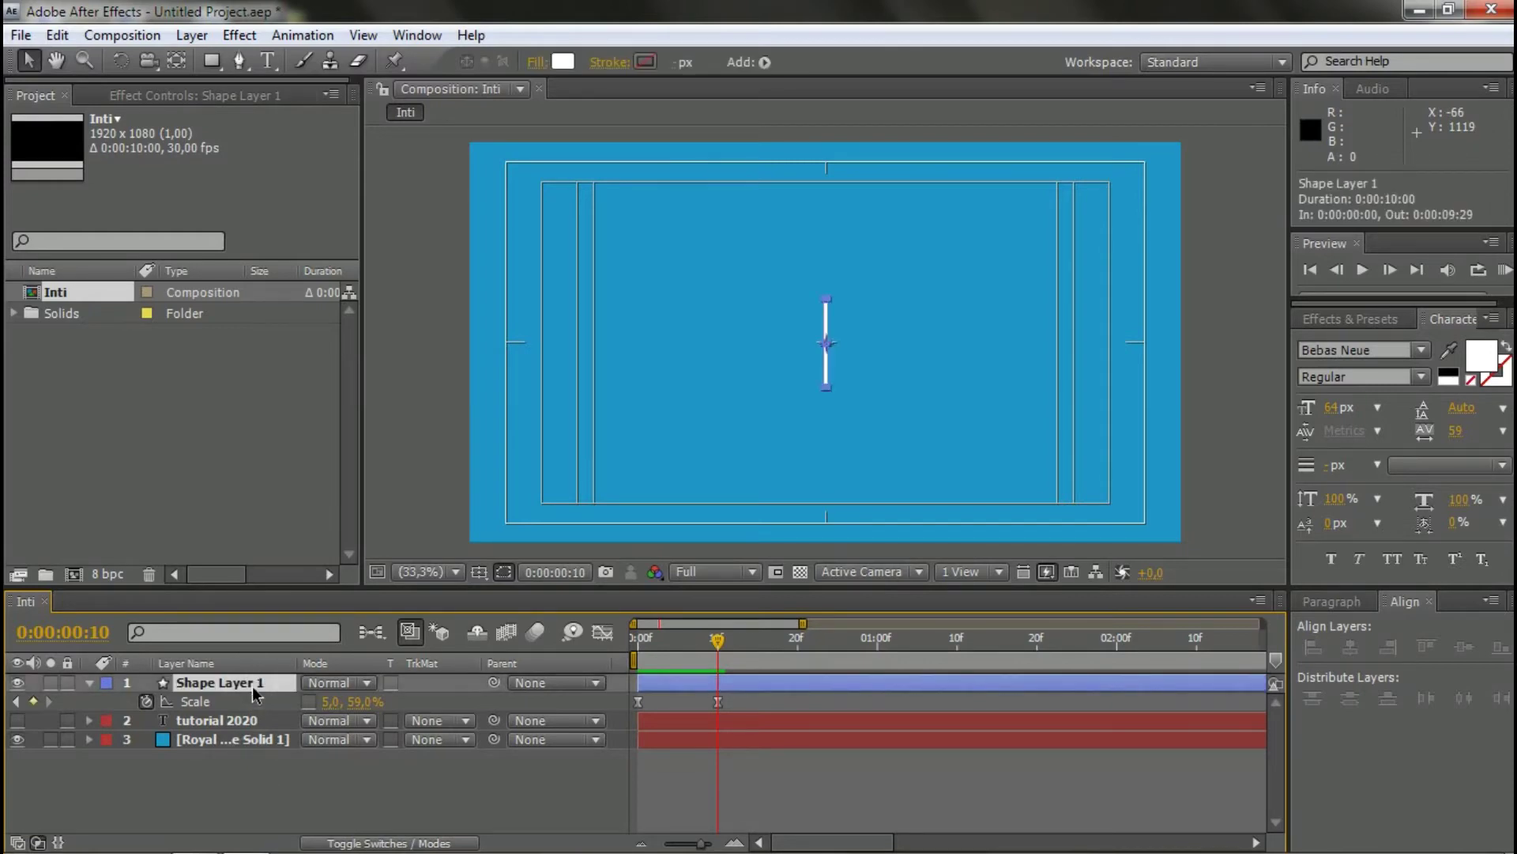
pyautogui.press('p')
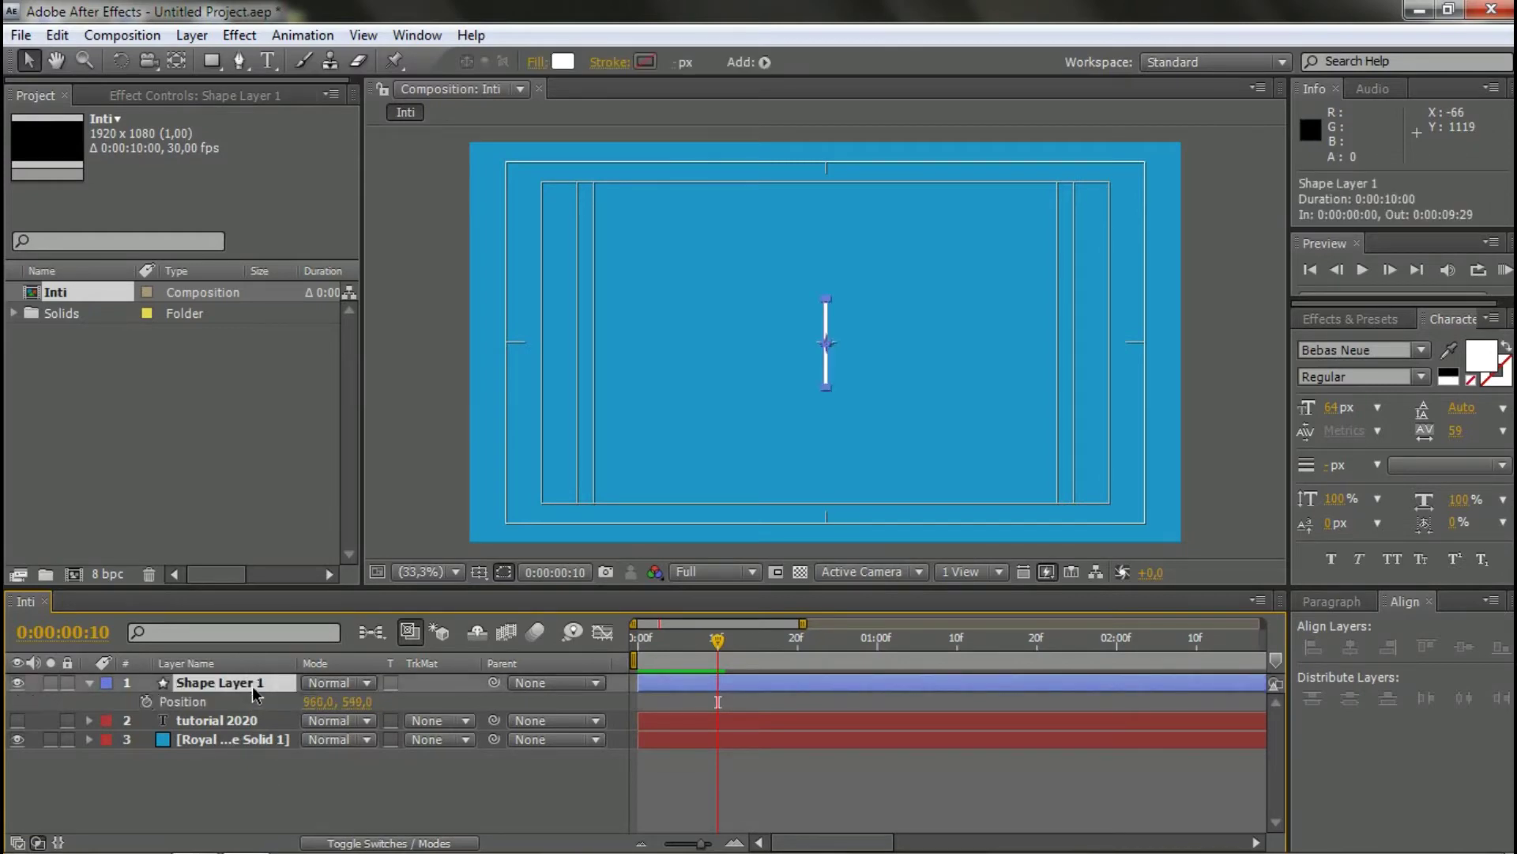
pyautogui.click(146, 702)
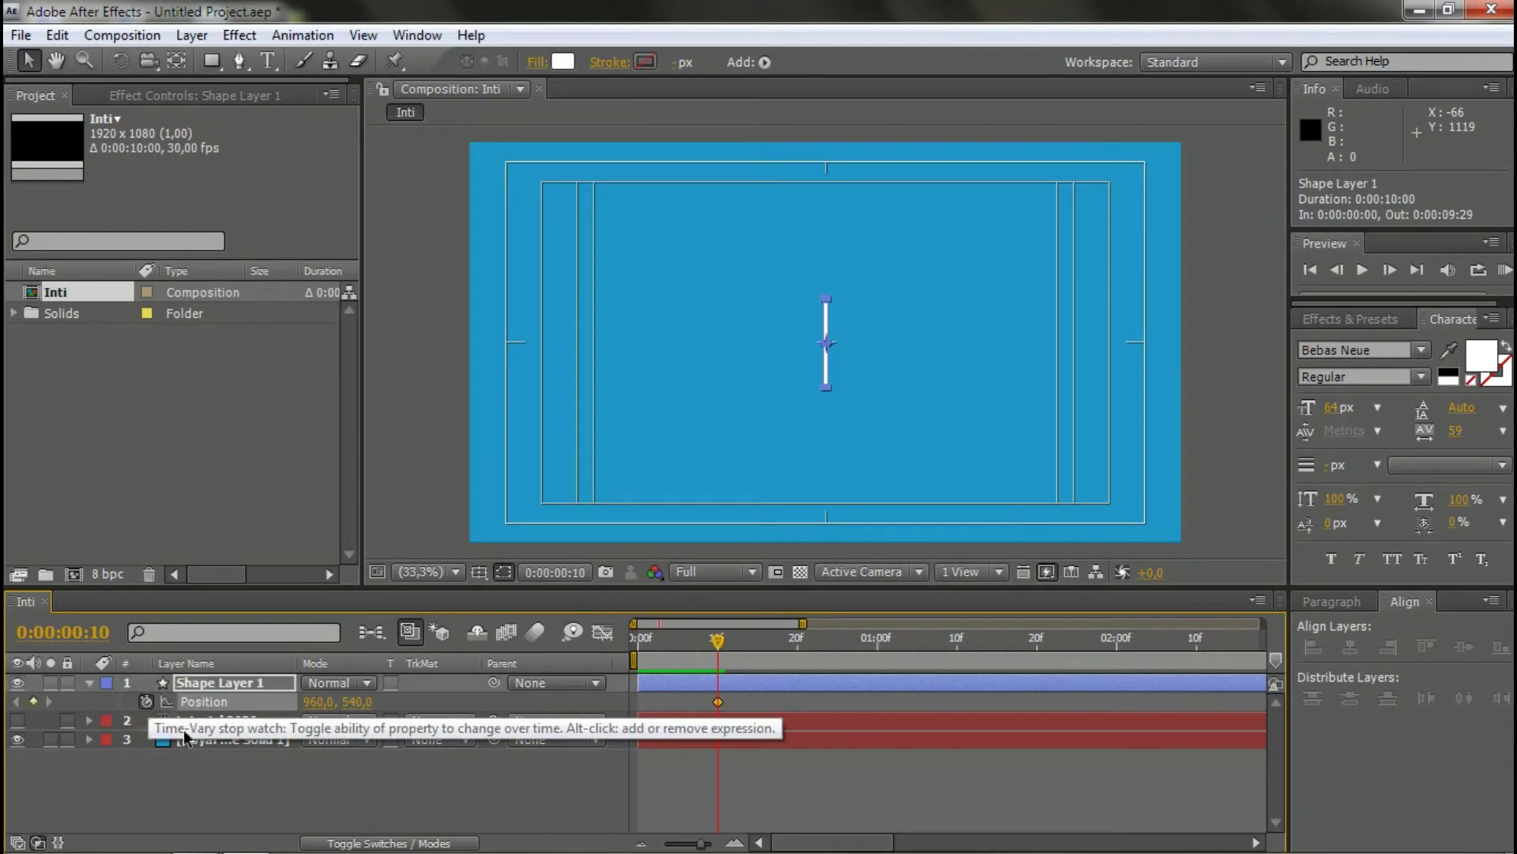
pyautogui.click(265, 794)
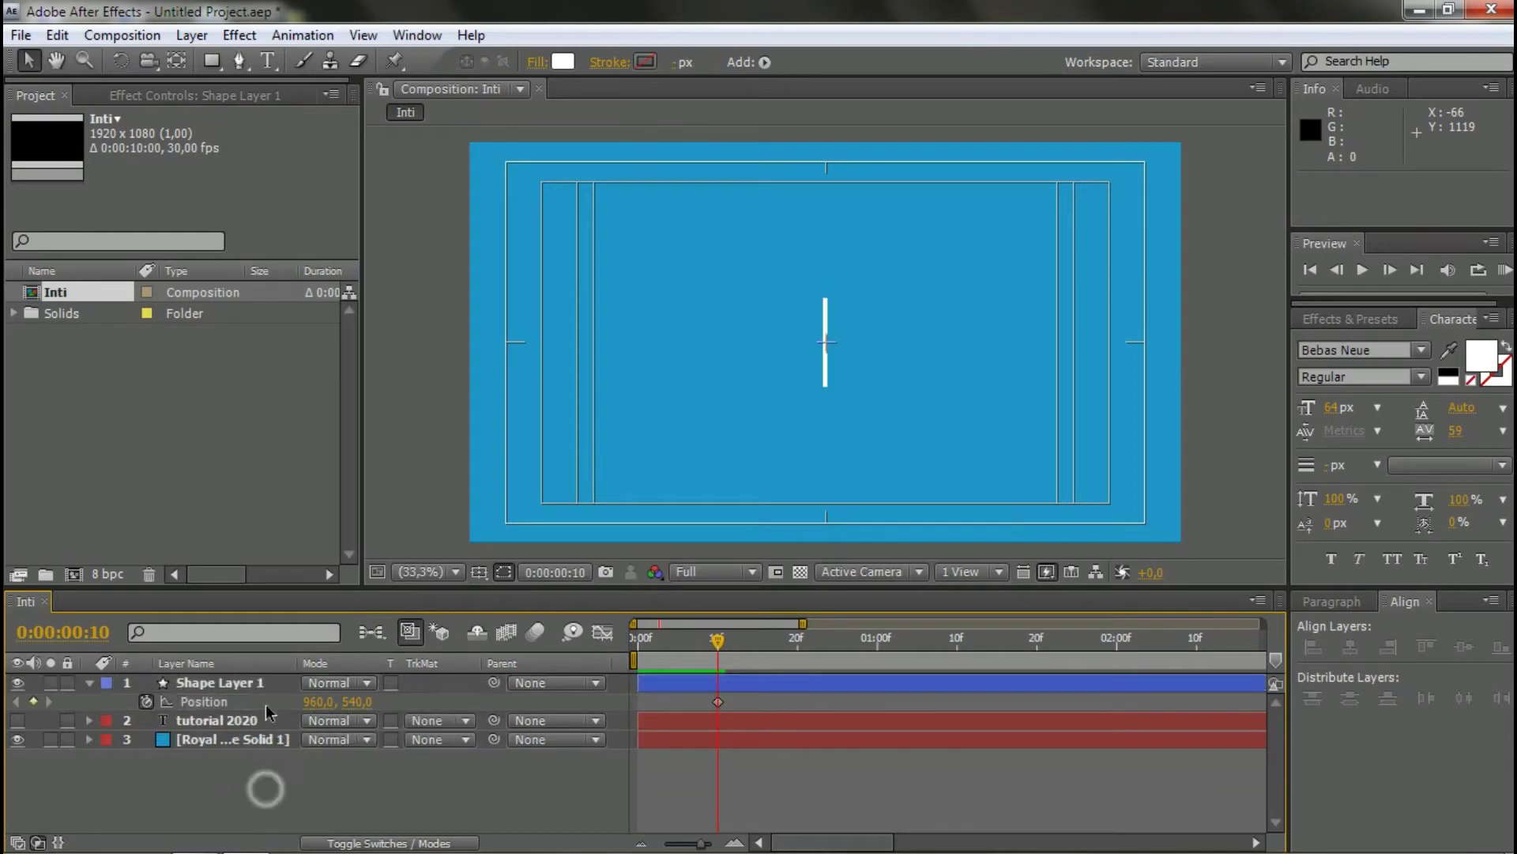
# - Reveal only the keyframed properties of Shape Layer 1, Position and Scale, and dismiss the Windows color scheme dialog
pyautogui.click(269, 684)
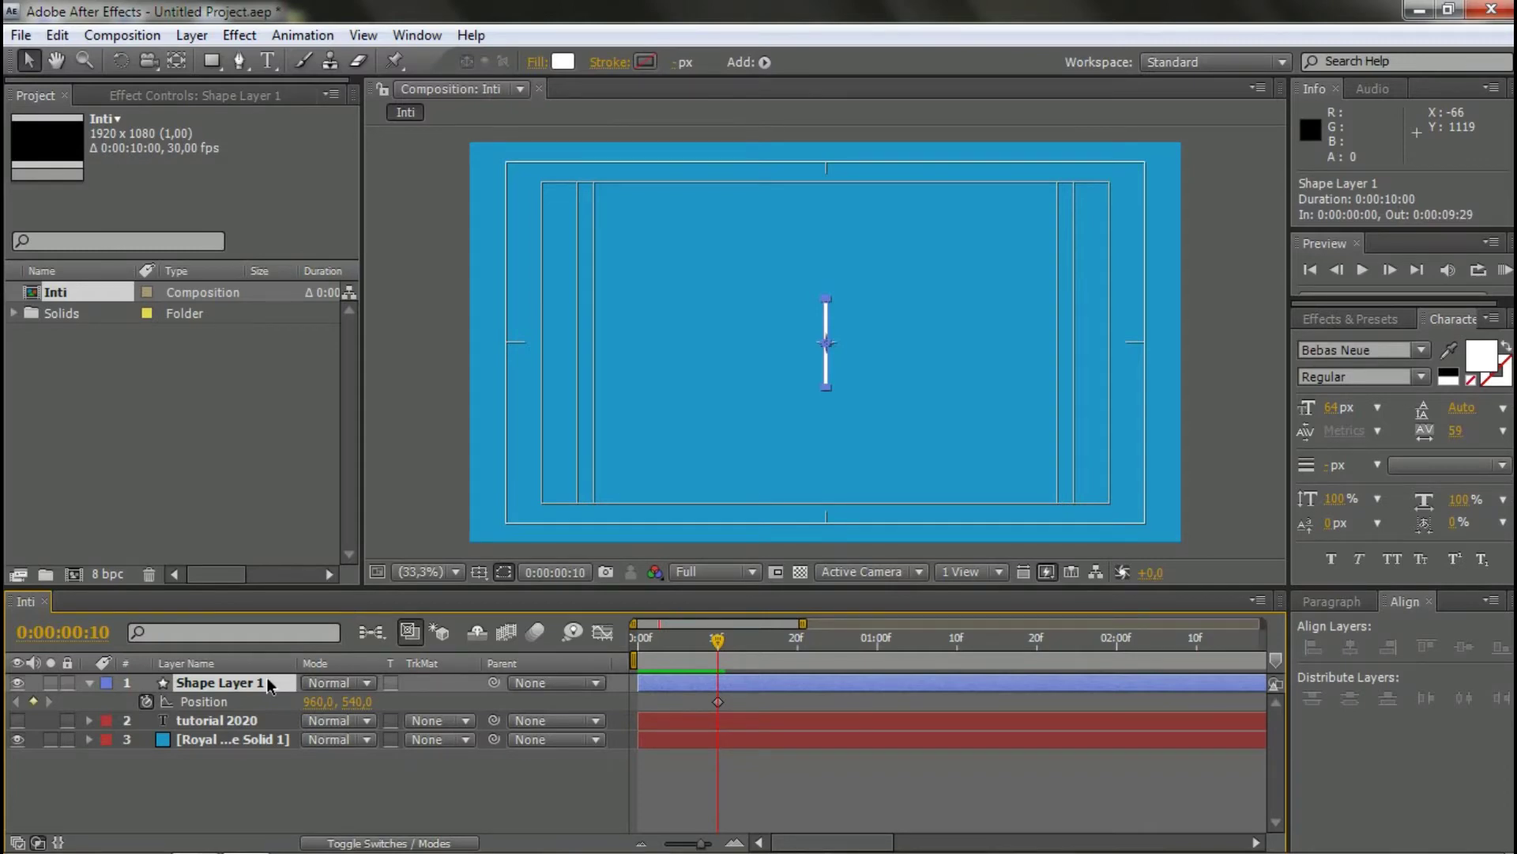
pyautogui.press('u')
pyautogui.press('u')
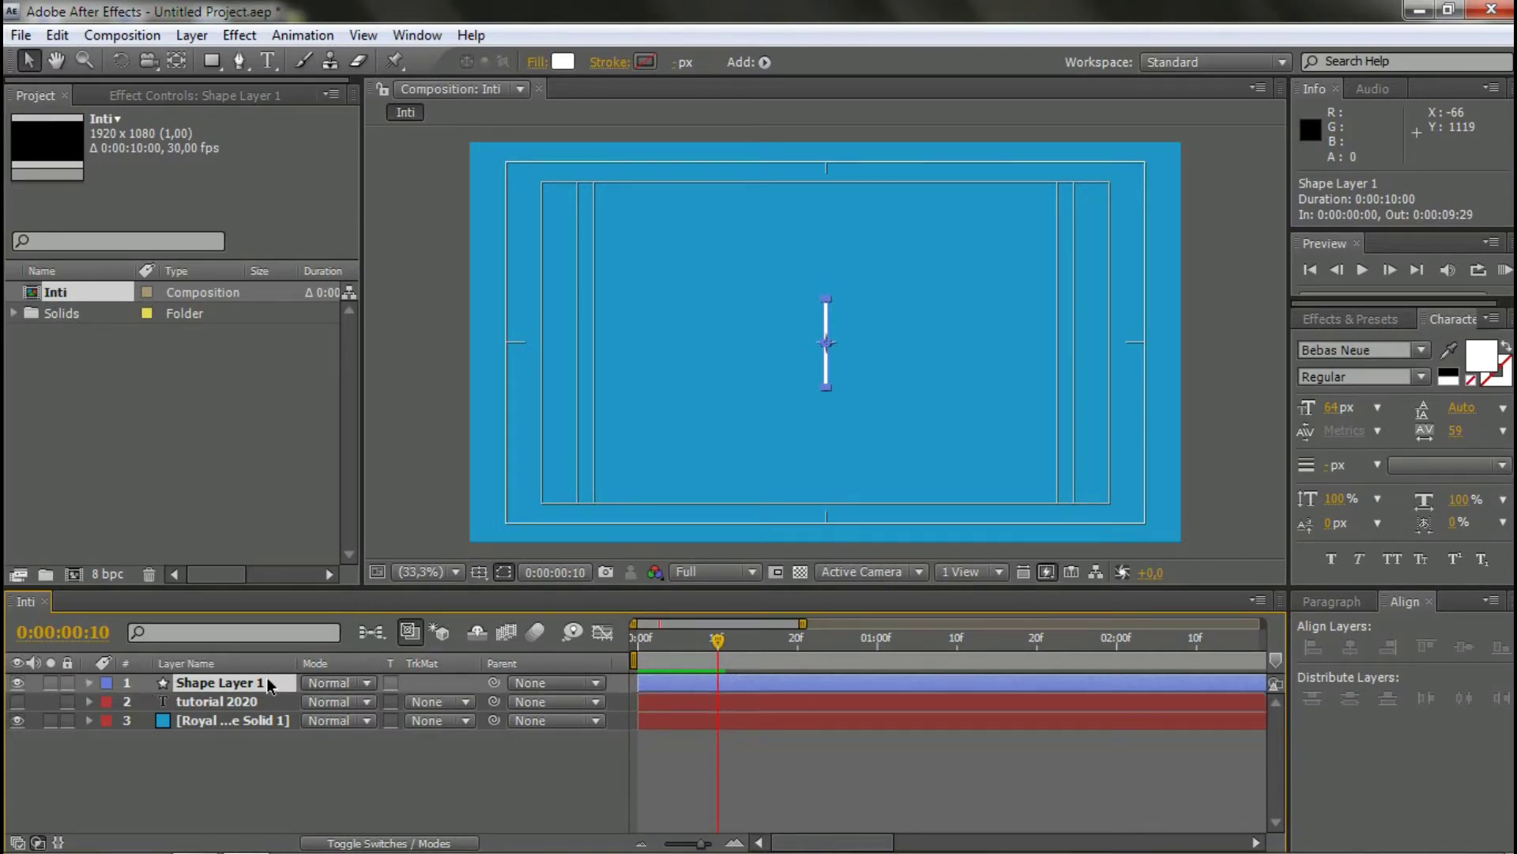
pyautogui.press('u')
pyautogui.press('u')
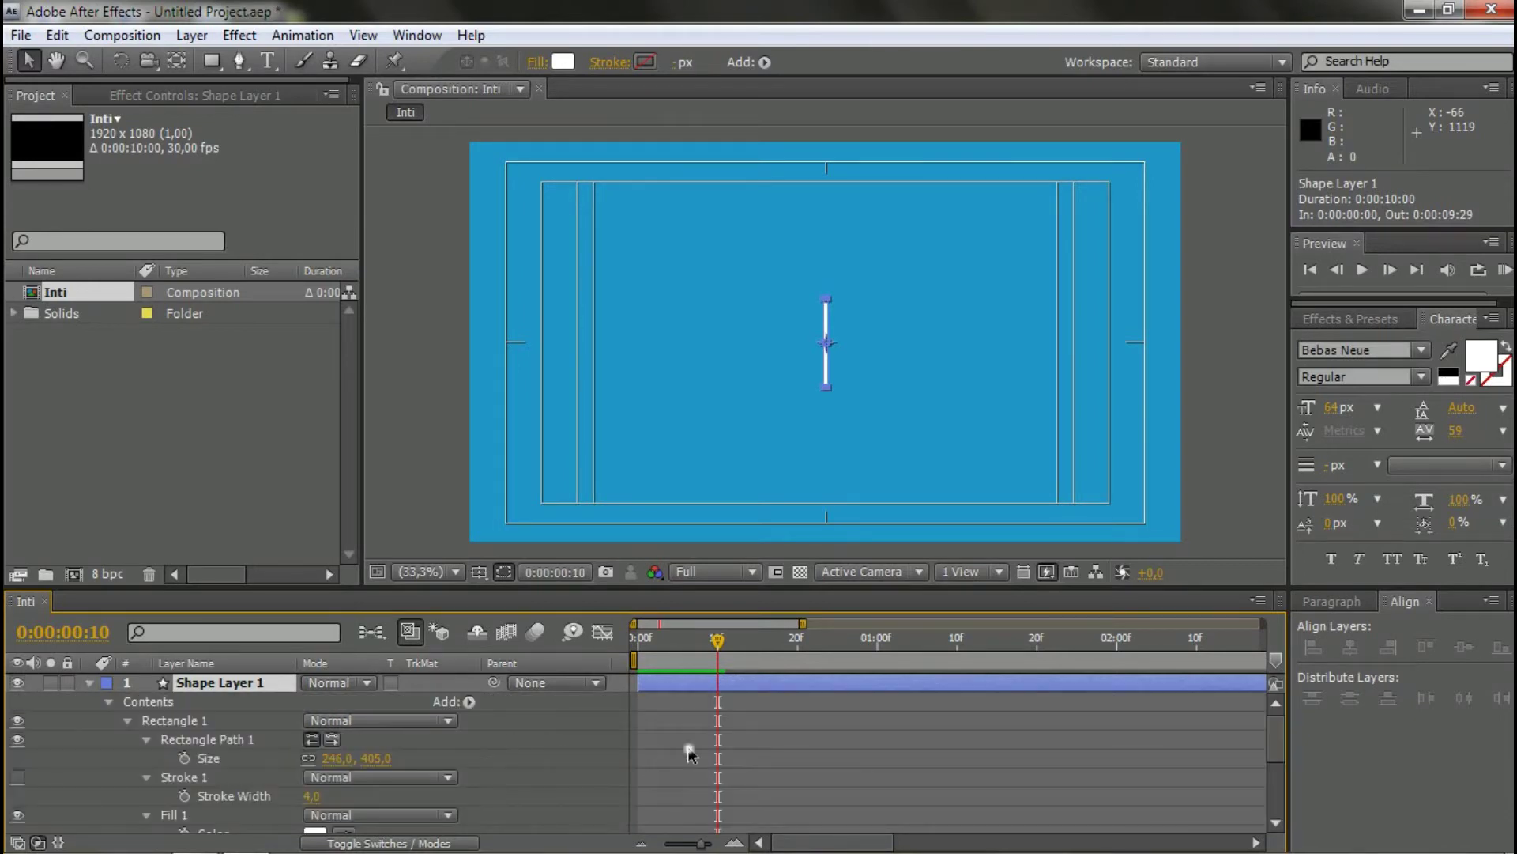
pyautogui.click(688, 751)
pyautogui.click(668, 681)
pyautogui.press('u')
pyautogui.click(644, 800)
pyautogui.click(660, 679)
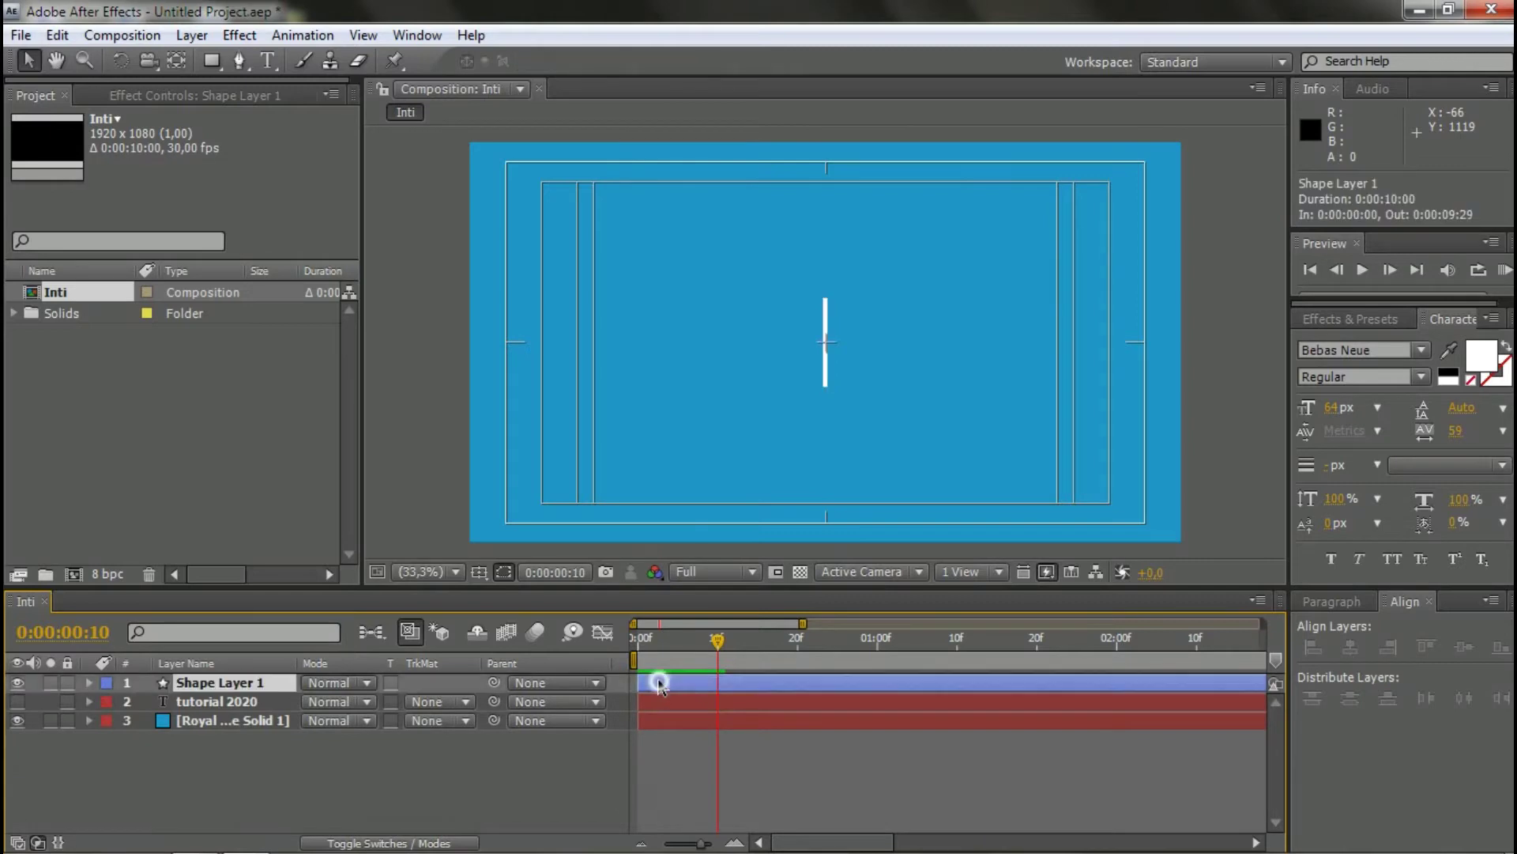
pyautogui.press('u')
pyautogui.click(806, 713)
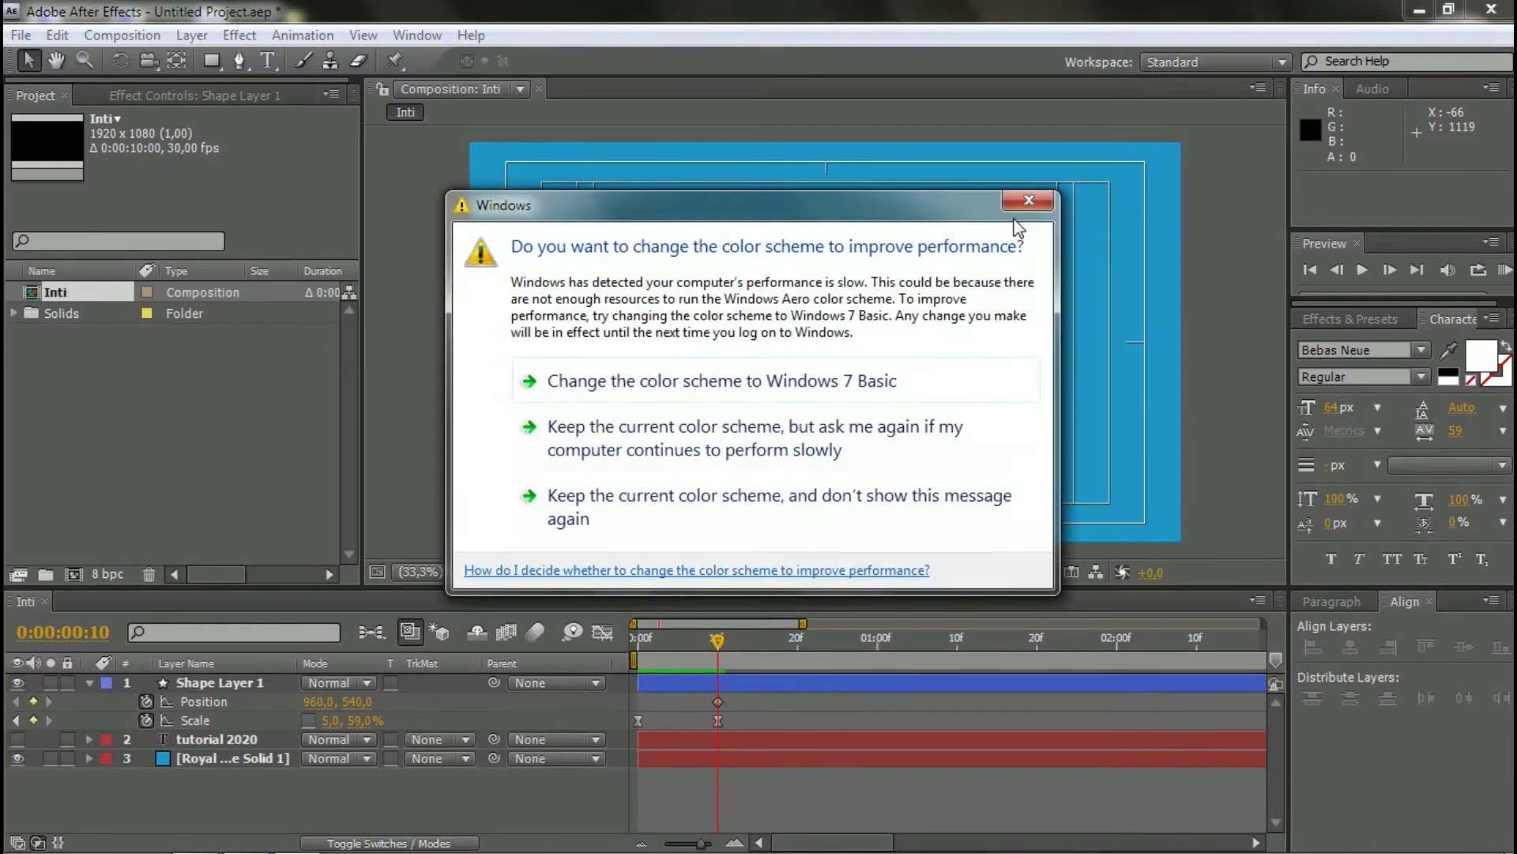
pyautogui.click(1024, 205)
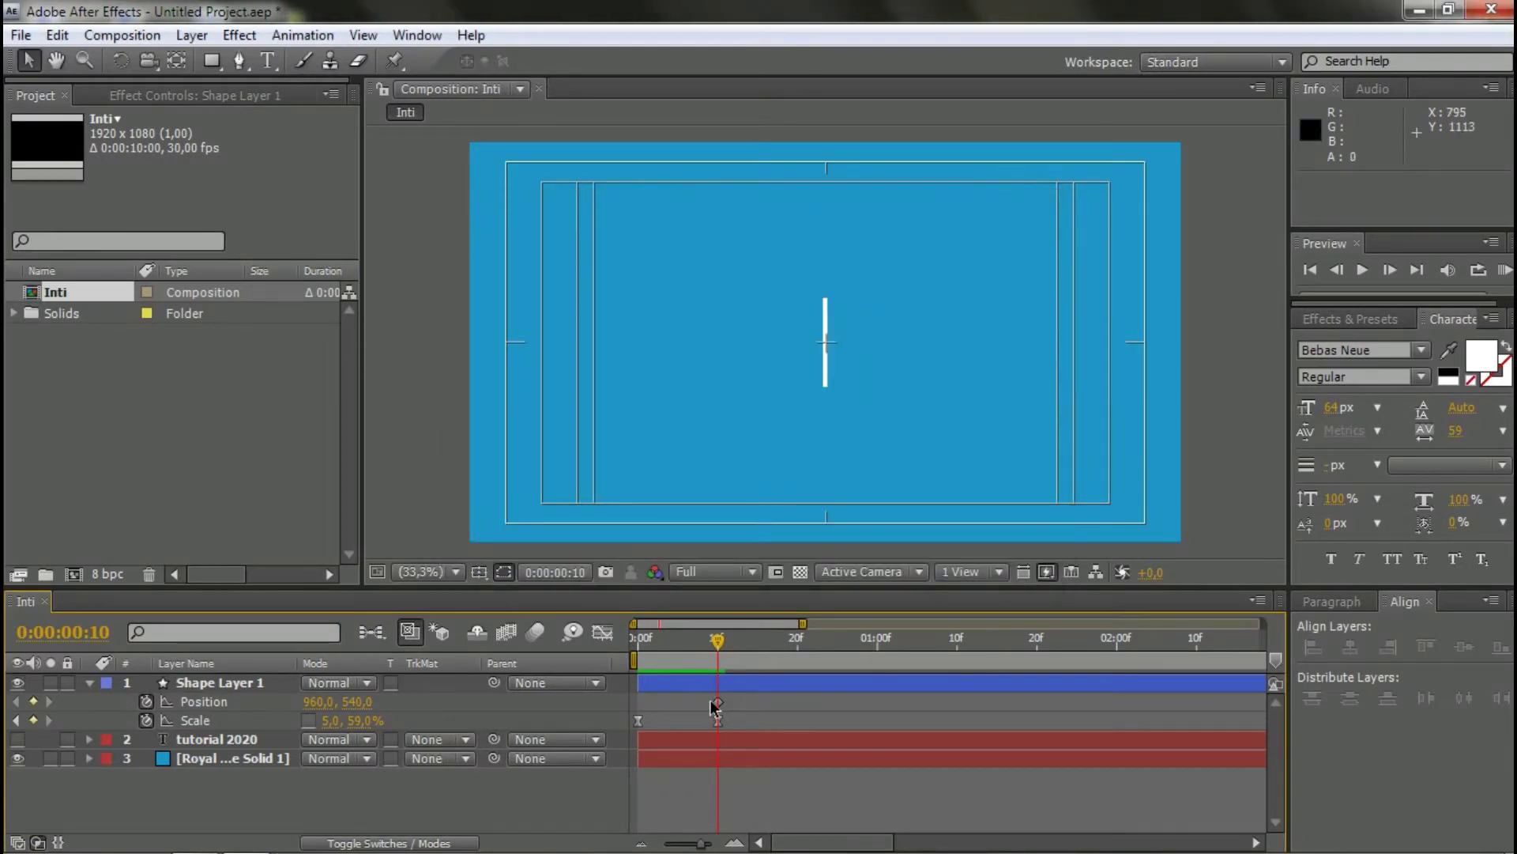
# - Move the Position keyframe of Shape Layer 1 to frame 13, three frames after the last Scale keyframe
pyautogui.press('=')
pyautogui.moveTo(701, 632); pyautogui.dragTo(692, 632)
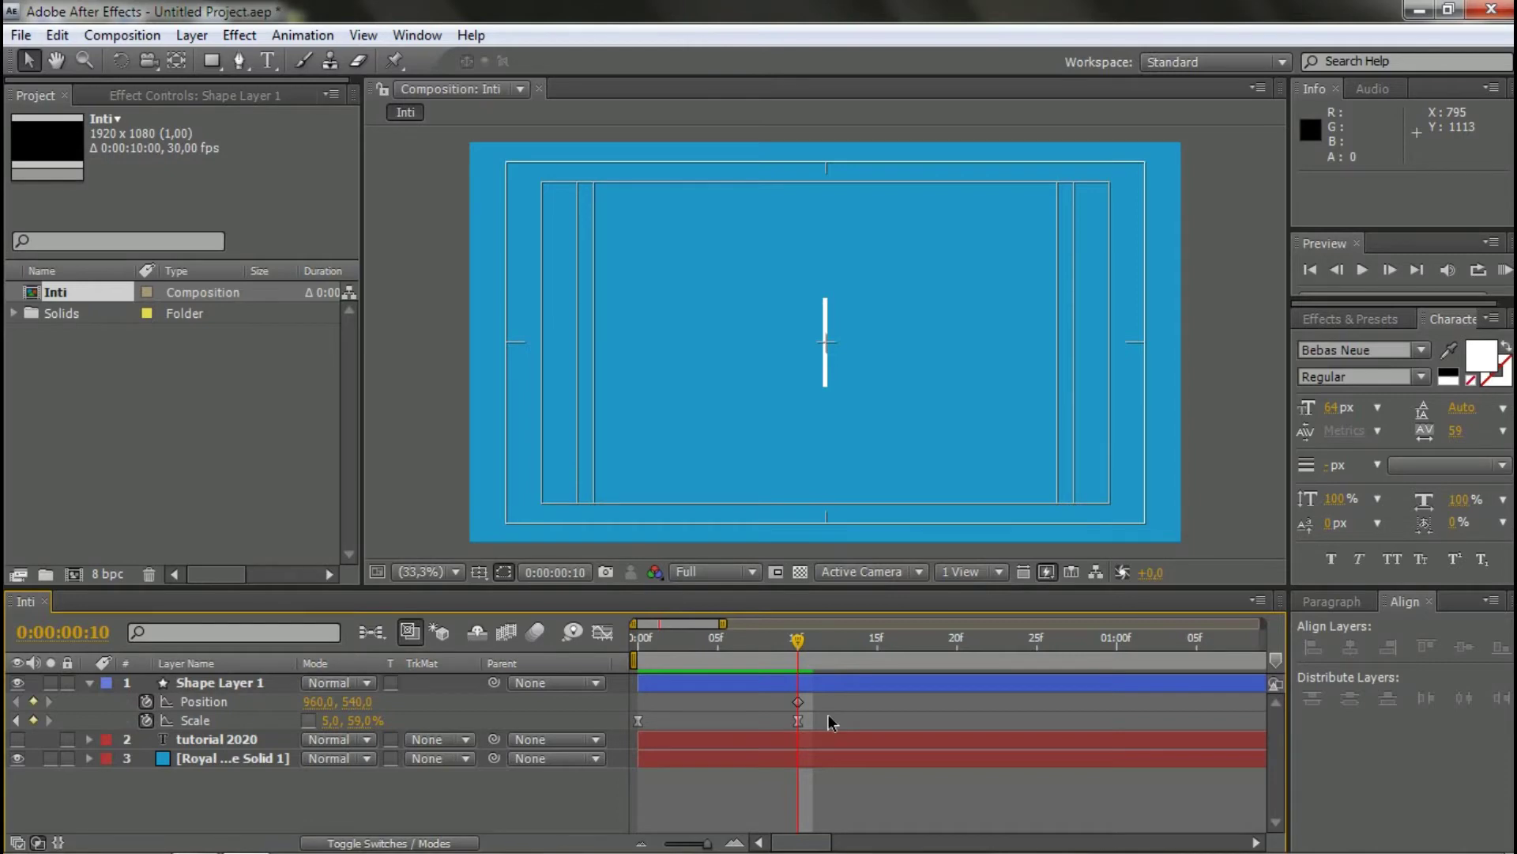
pyautogui.press('pagedown')
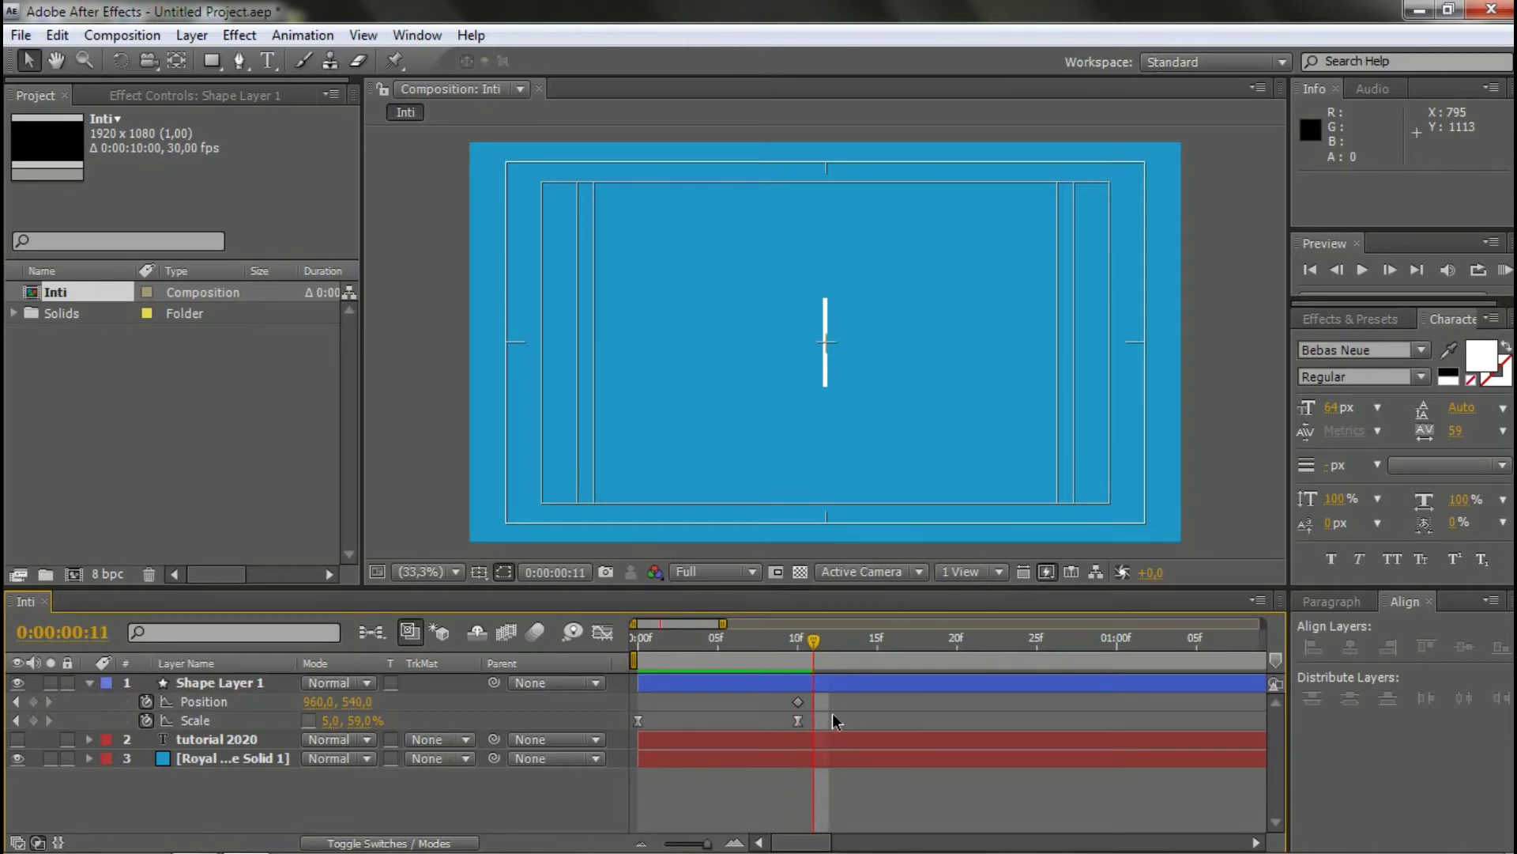
pyautogui.press('pagedown')
pyautogui.press('pagedown')
pyautogui.moveTo(798, 702); pyautogui.dragTo(845, 702)
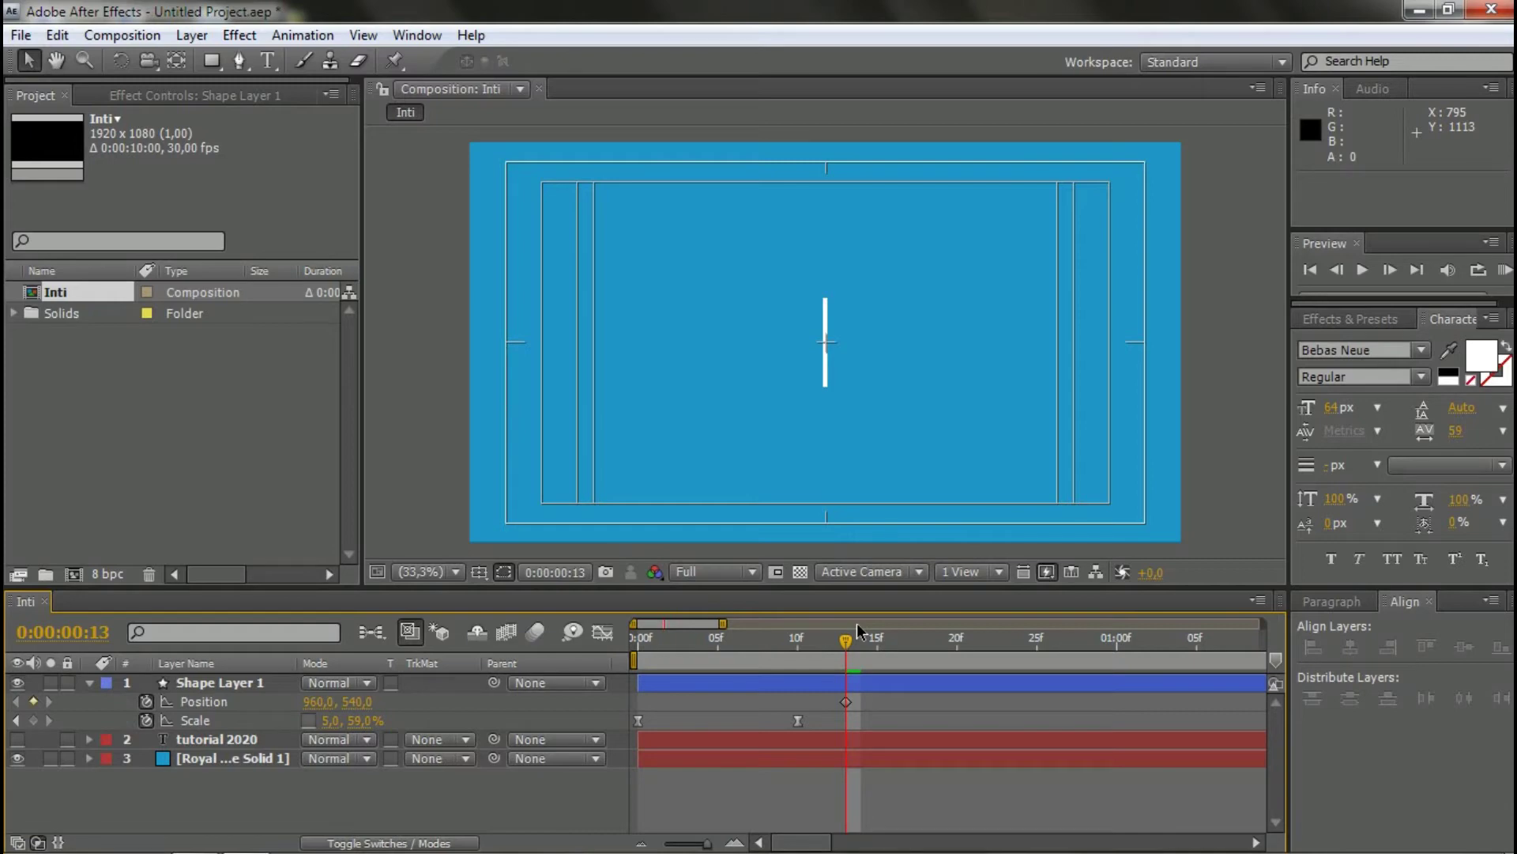
# - At frame 23, set the horizontal Position of Shape Layer 1 to 432 so the white line slides left from the centre
pyautogui.press('pagedown')
pyautogui.press('pagedown')
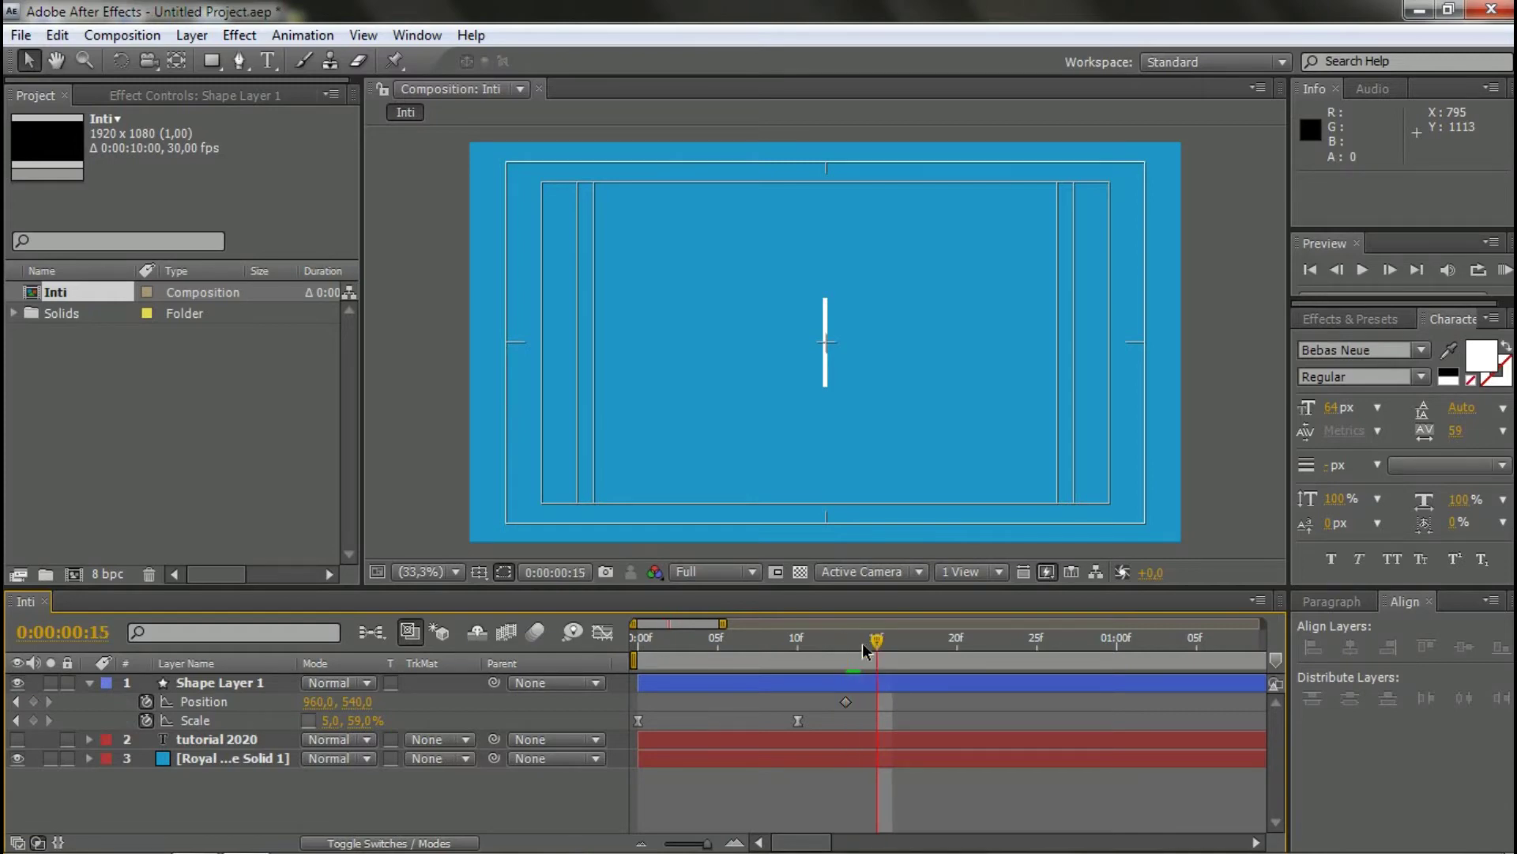
pyautogui.press('pagedown')
pyautogui.press('pagedown')
pyautogui.press('pagedown')
pyautogui.press('pagedown')
pyautogui.press('pagedown')
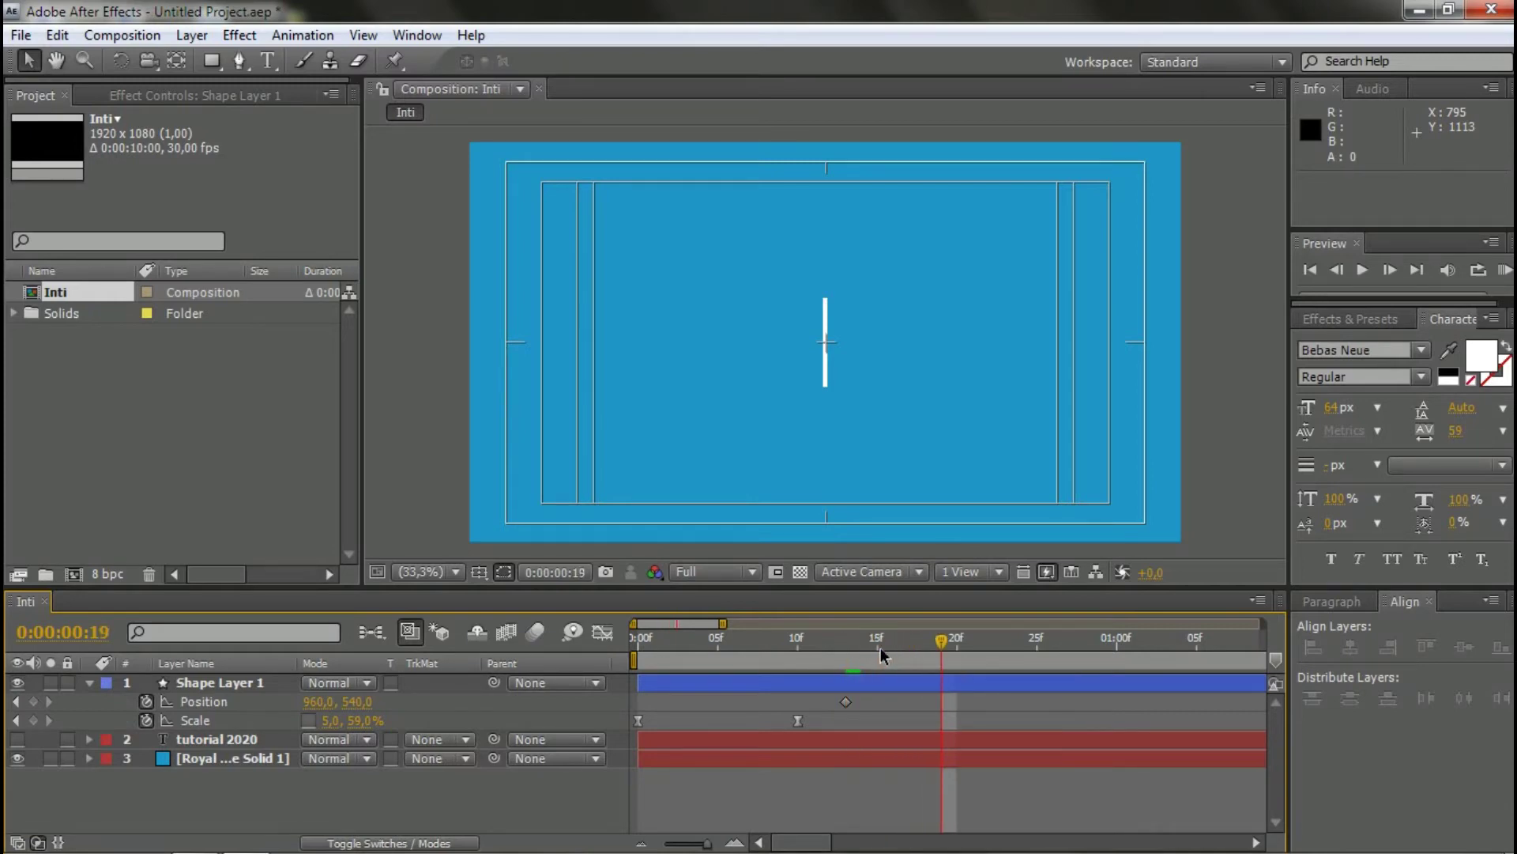
pyautogui.press('pagedown')
pyautogui.press('pagedown')
pyautogui.press('pagedown')
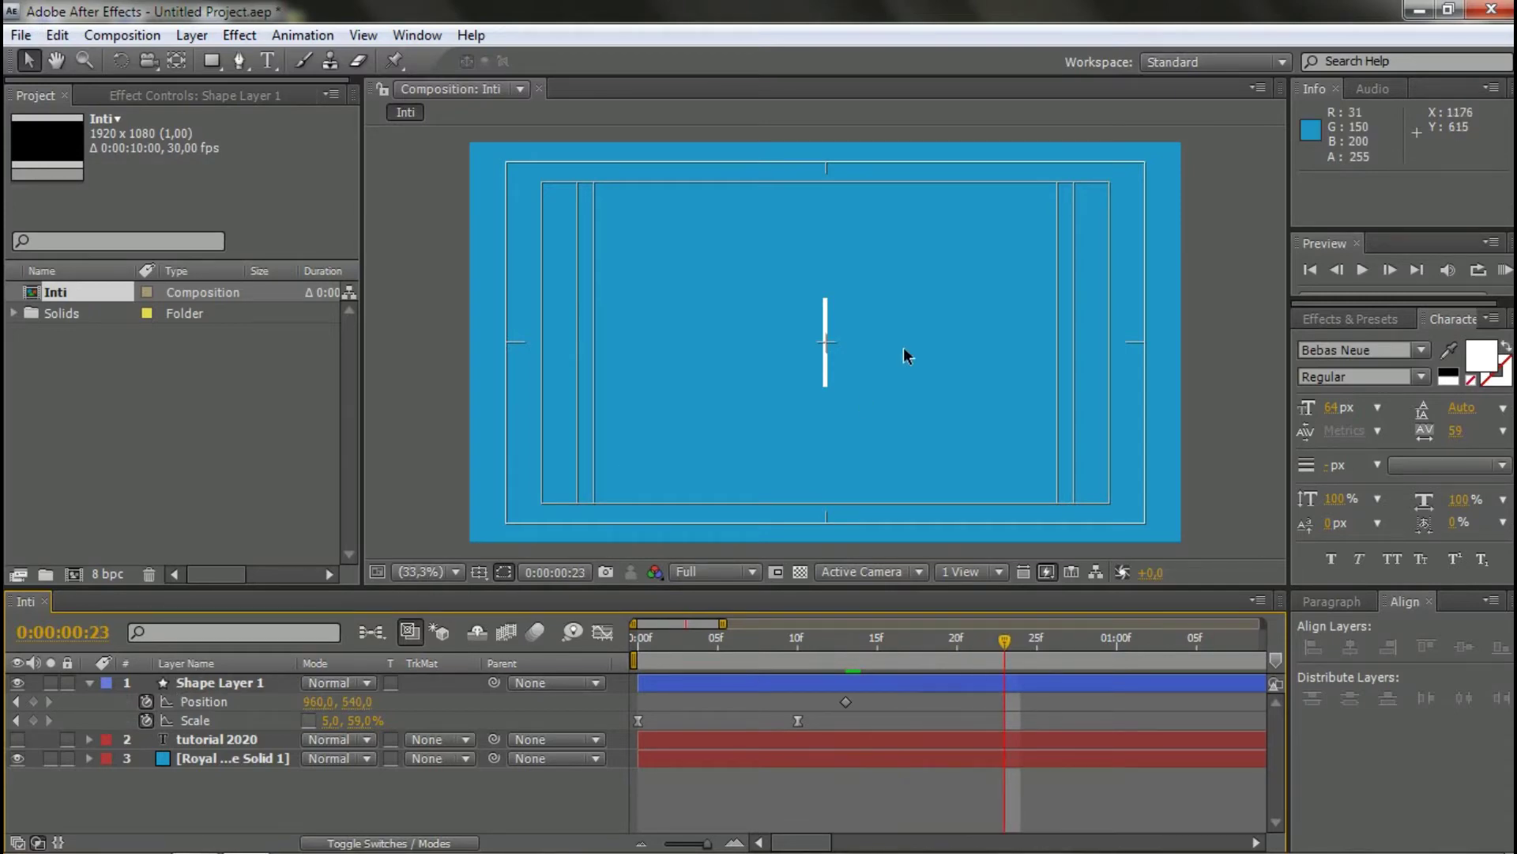
pyautogui.click(827, 312)
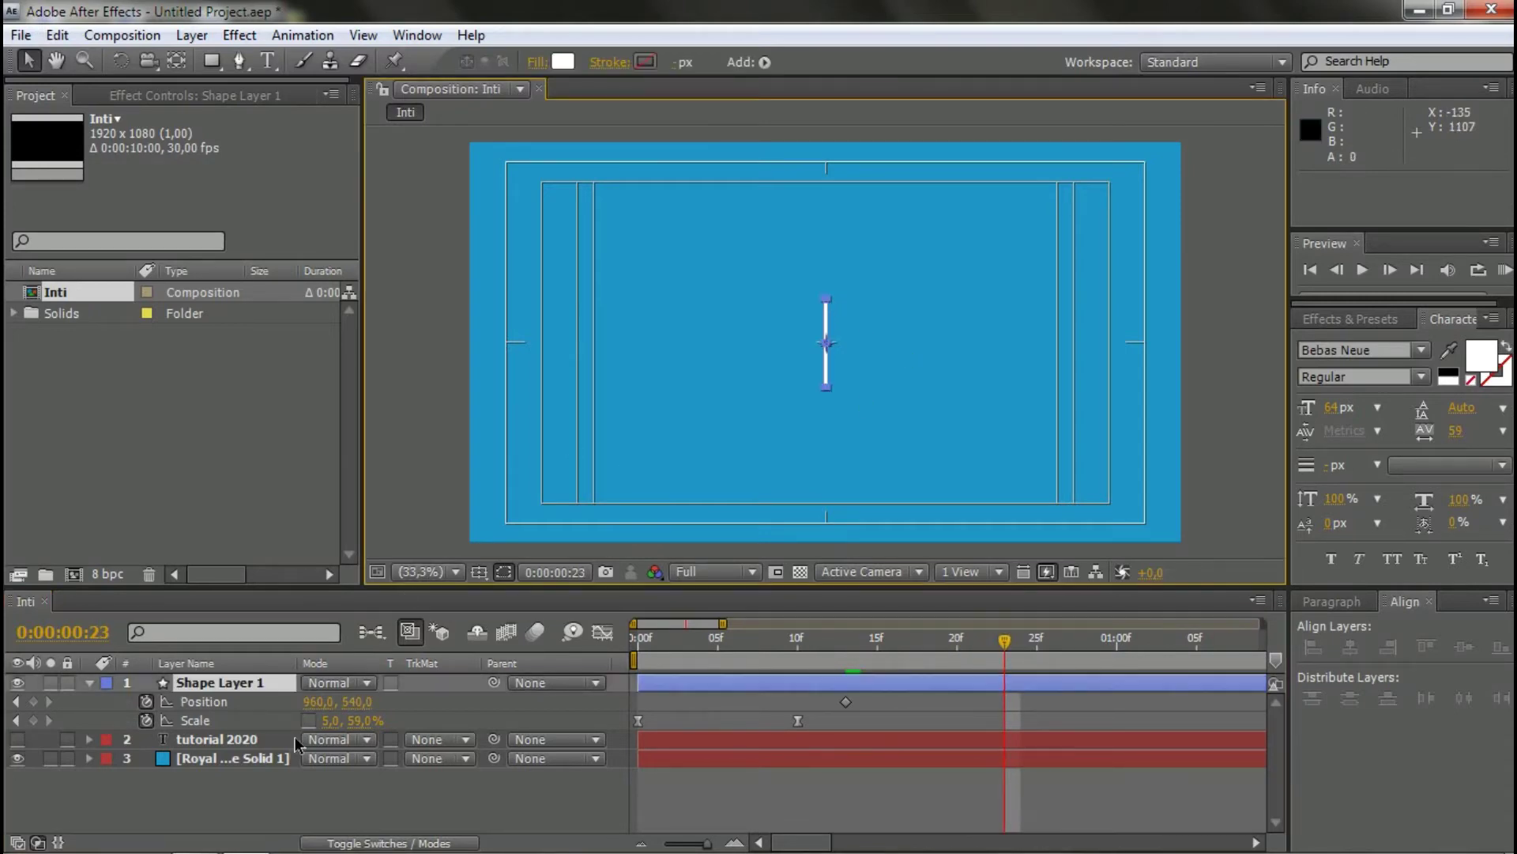
pyautogui.moveTo(316, 701)
pyautogui.mouseDown()
pyautogui.moveTo(289, 702)
pyautogui.moveTo(311, 705)
pyautogui.mouseUp()
pyautogui.moveTo(145, 700); pyautogui.dragTo(107, 699)
pyautogui.click(389, 703)
pyautogui.moveTo(312, 701); pyautogui.dragTo(210, 699)
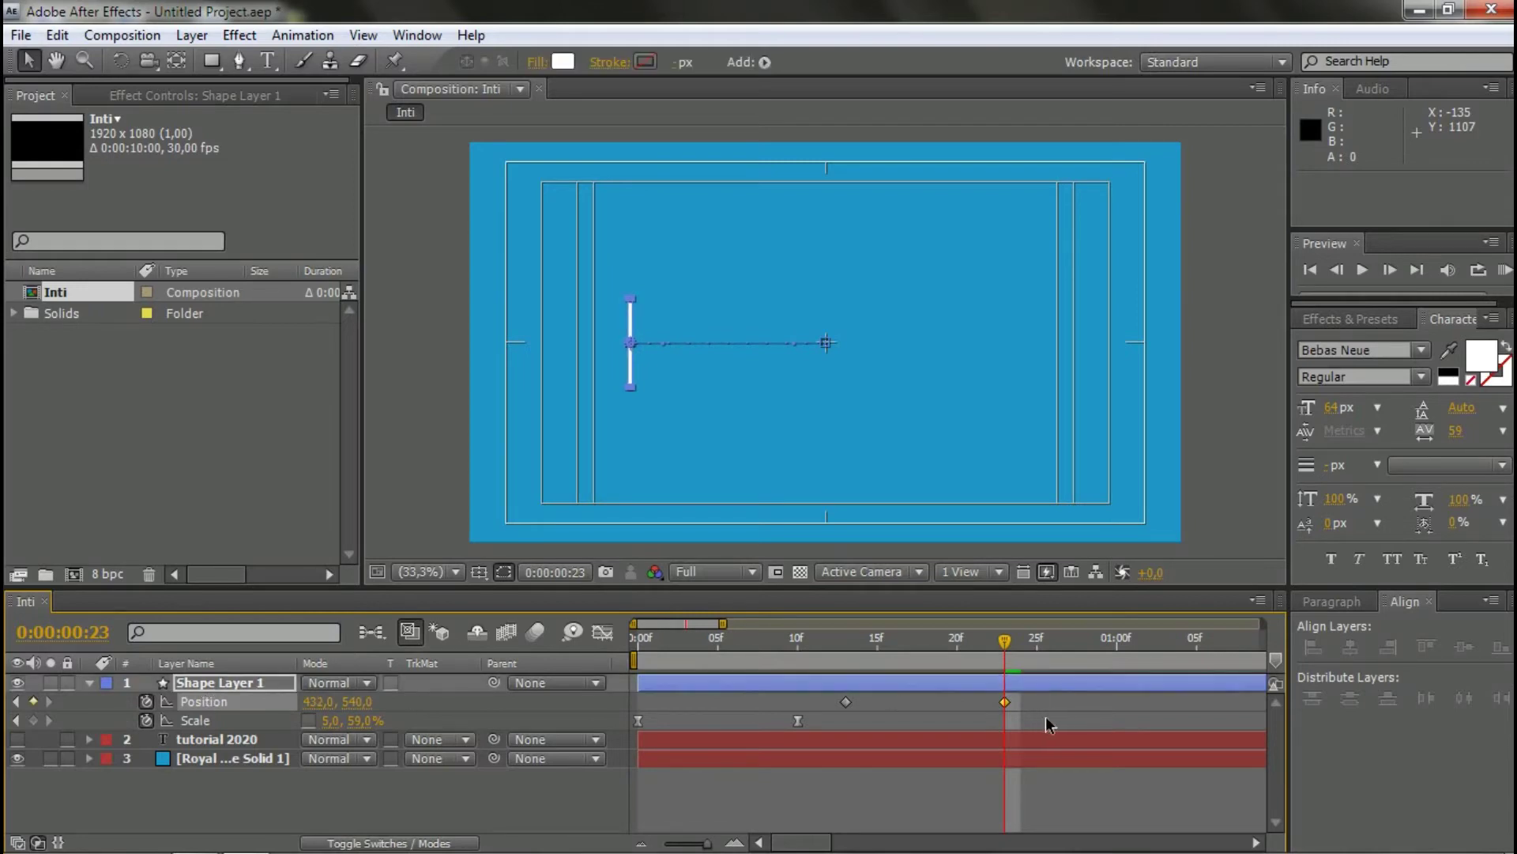
# - Apply Easy Ease to both Position keyframes of Shape Layer 1 and show their curves in the Graph Editor
pyautogui.moveTo(1058, 698); pyautogui.dragTo(790, 737)
pyautogui.moveTo(1093, 715); pyautogui.dragTo(764, 705)
pyautogui.click(601, 632)
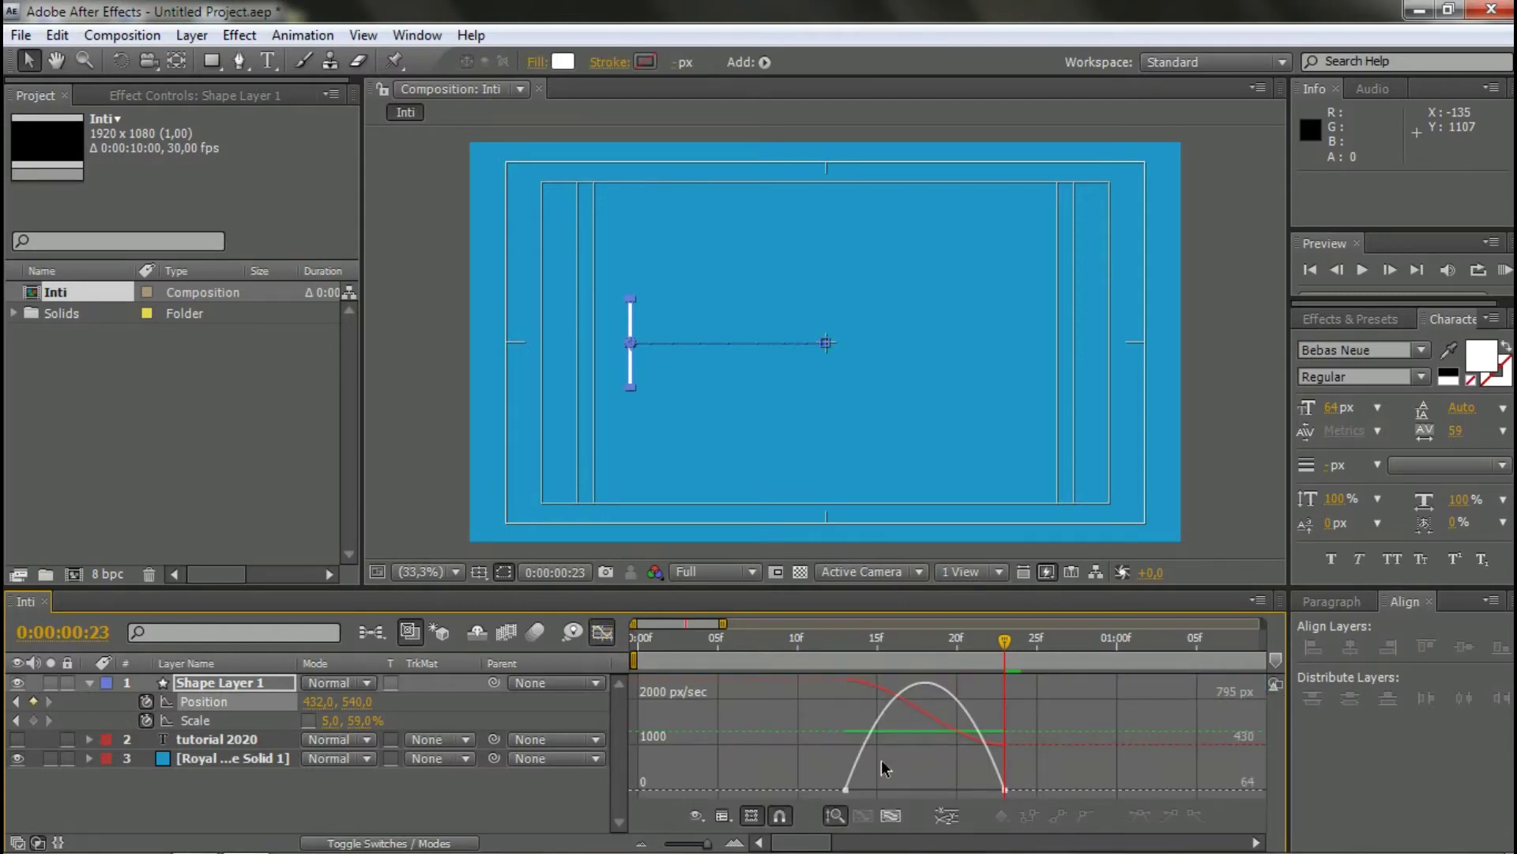
pyautogui.scroll(2, 883, 768)
pyautogui.scroll(2, 953, 779)
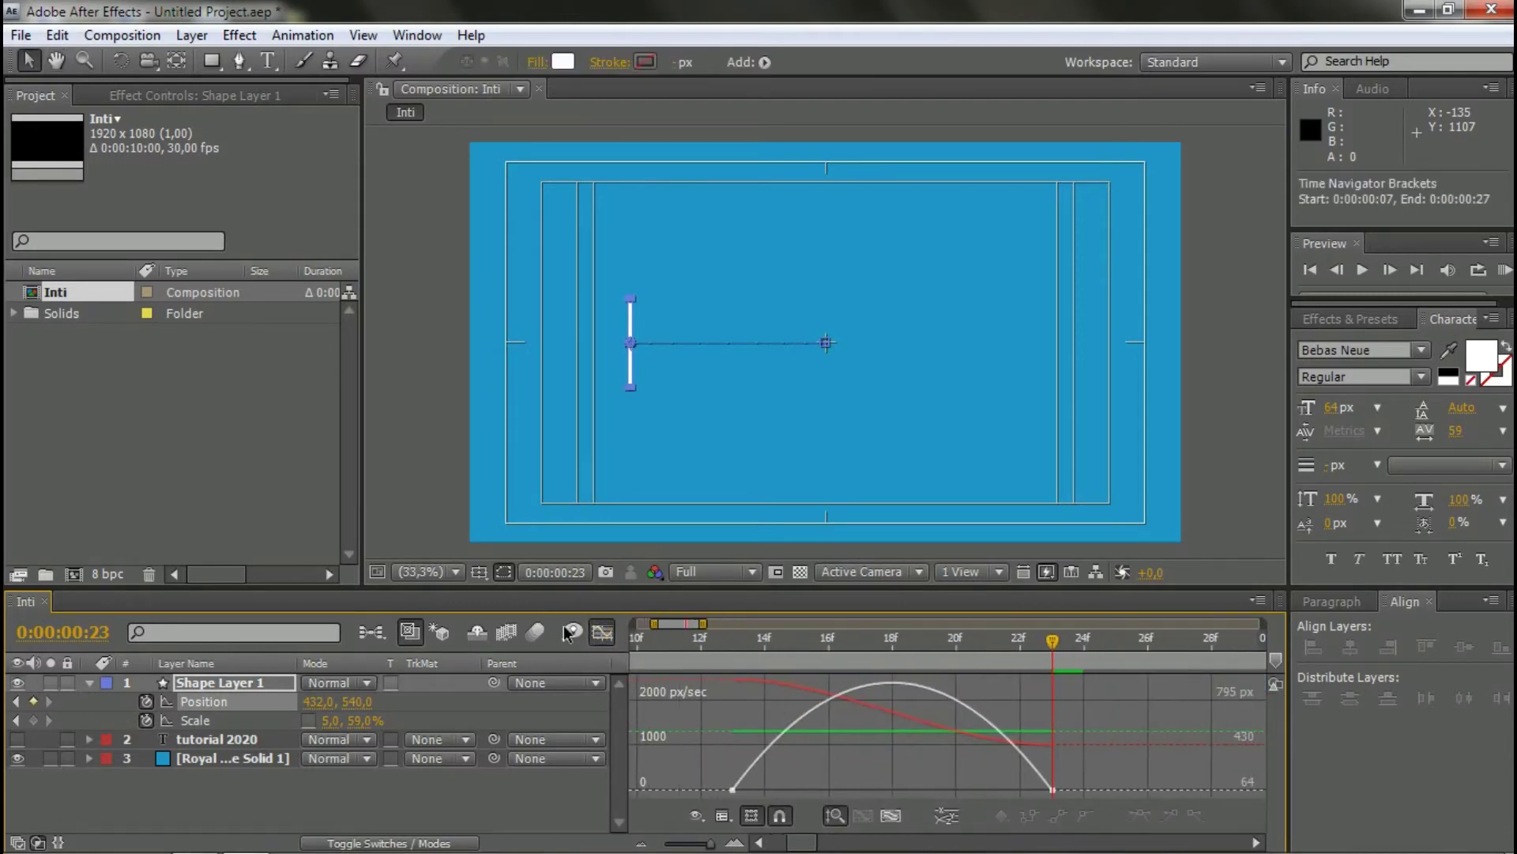
# - On the Position speed curve, extend the first keyframe's outgoing handle to about frame 15 and the last keyframe's incoming handle back to about frame 19, then leave the Graph Editor
pyautogui.moveTo(862, 753); pyautogui.dragTo(629, 793)
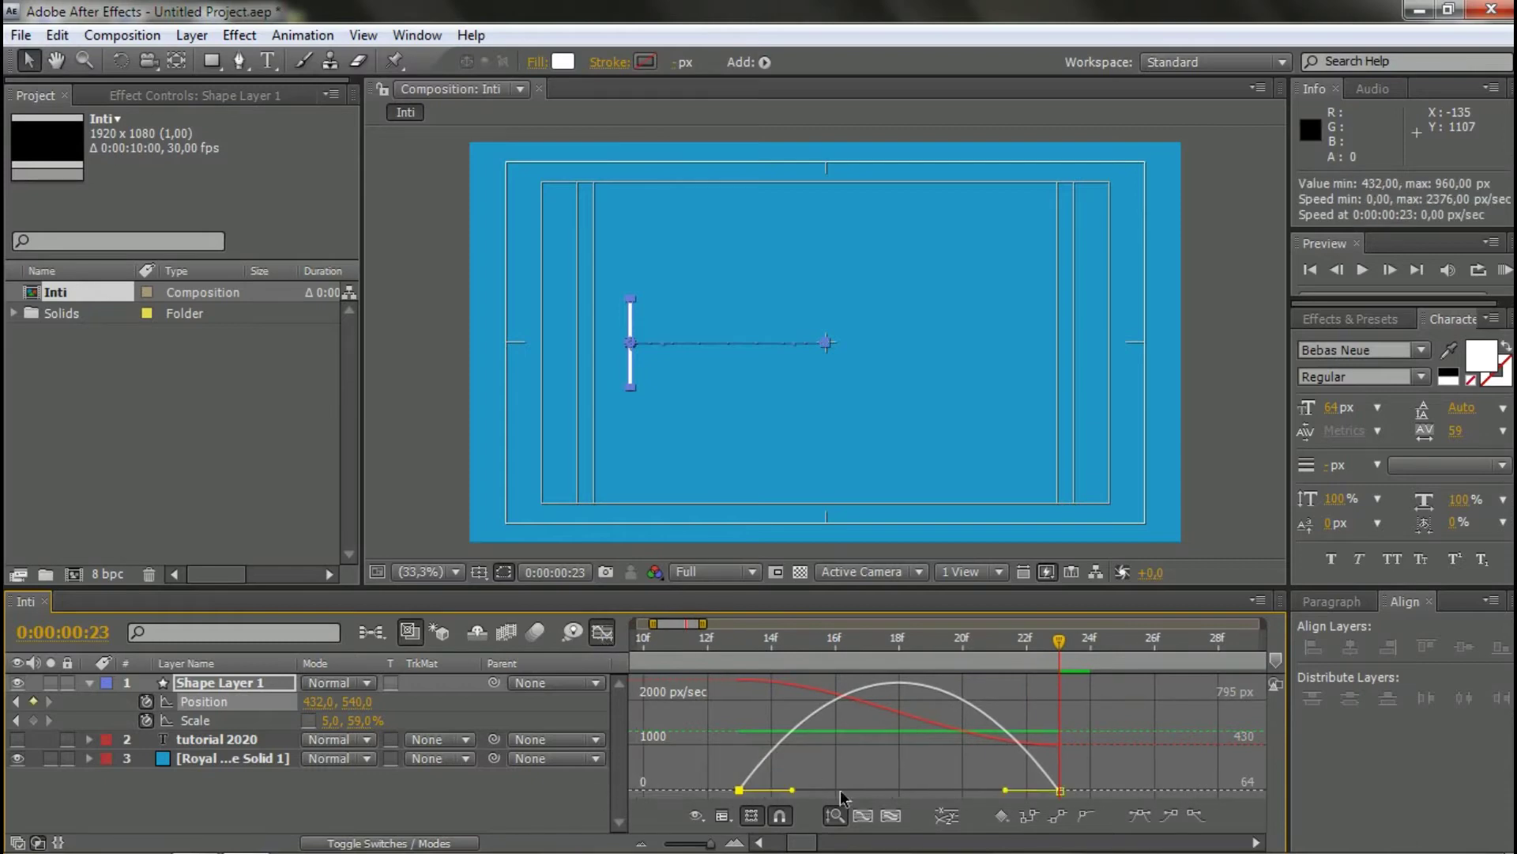
pyautogui.moveTo(793, 791); pyautogui.dragTo(817, 790)
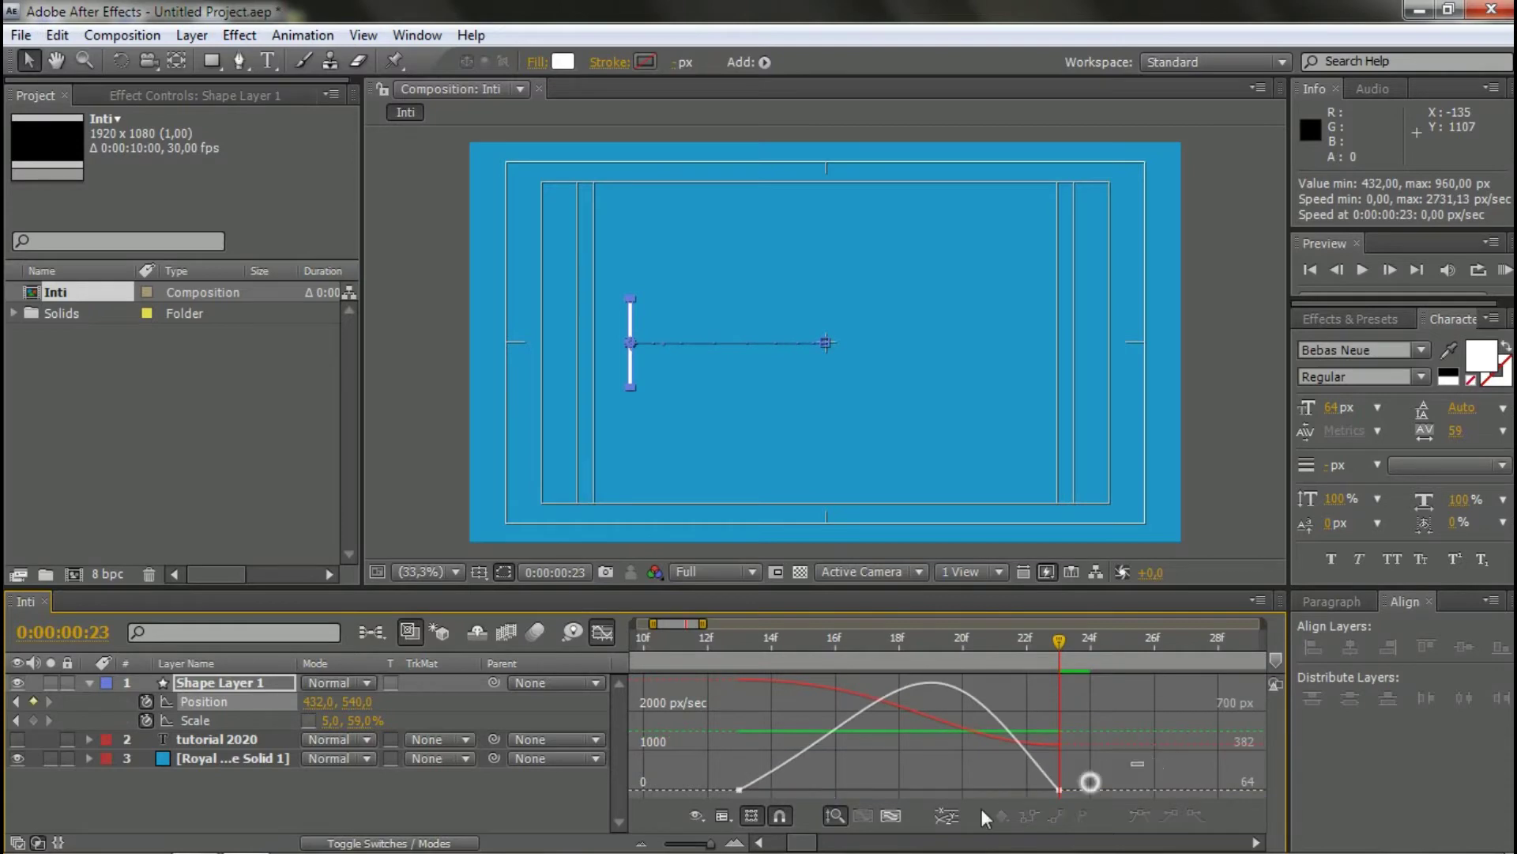
pyautogui.moveTo(1006, 790); pyautogui.dragTo(921, 789)
pyautogui.click(603, 632)
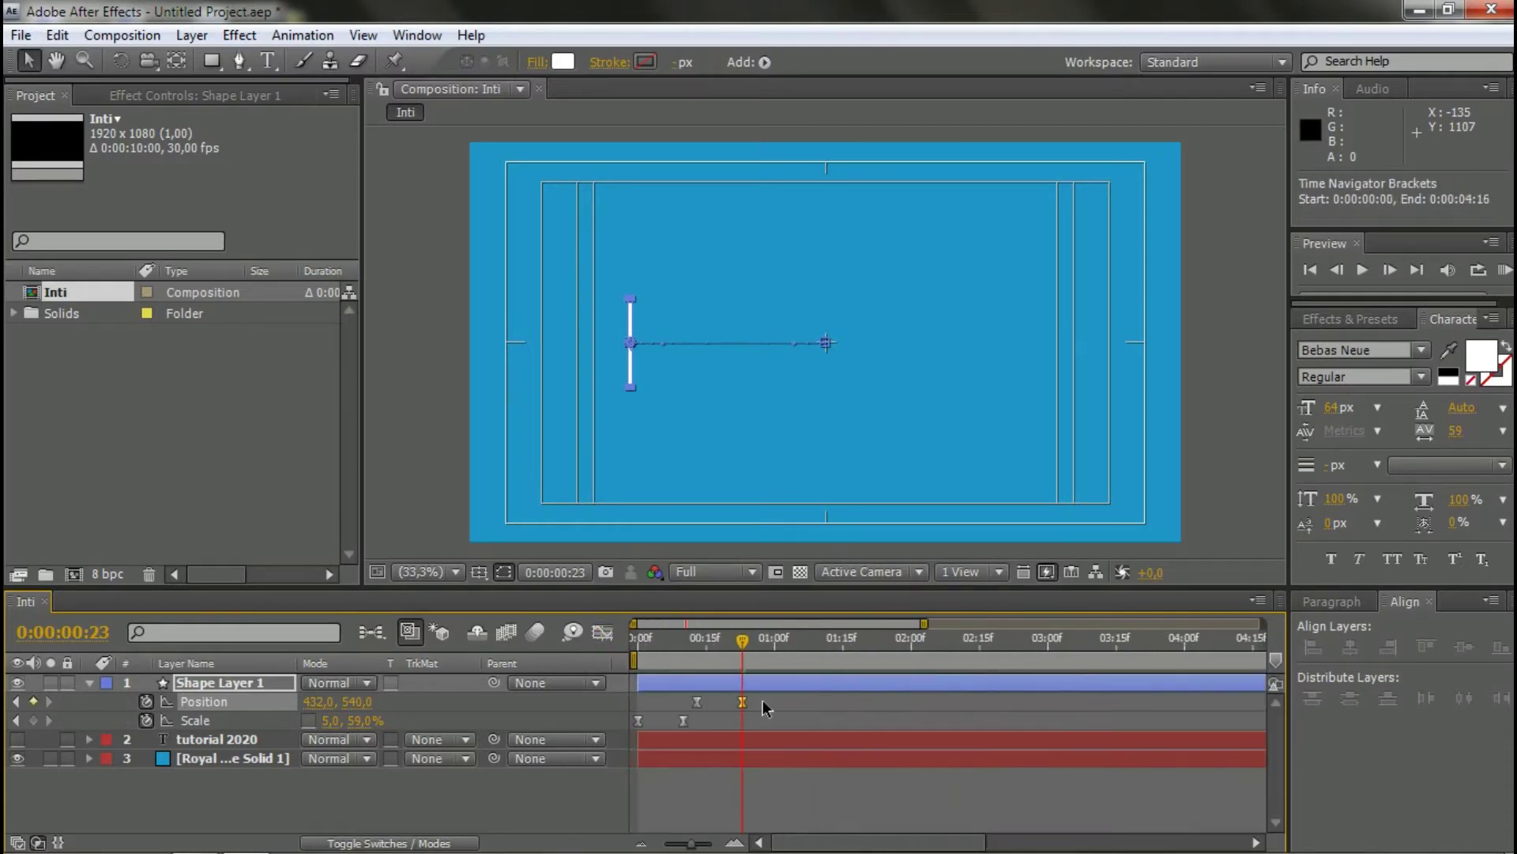
# - Deselect the Position keyframes and replay the animation from the start to check the line's leftward slide
pyautogui.click(814, 708)
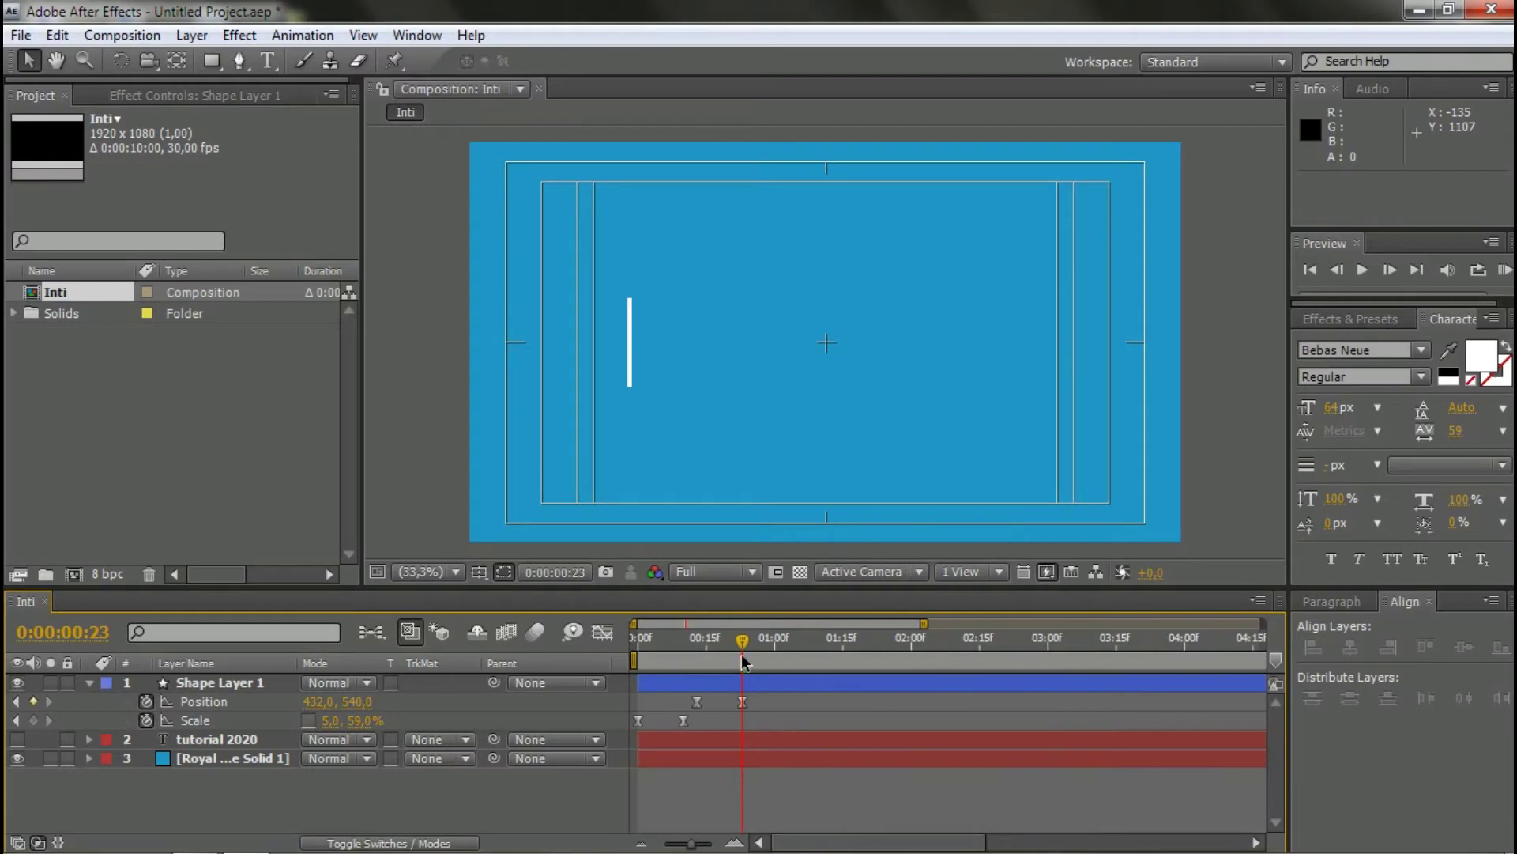
pyautogui.press('Home')
pyautogui.press('space')
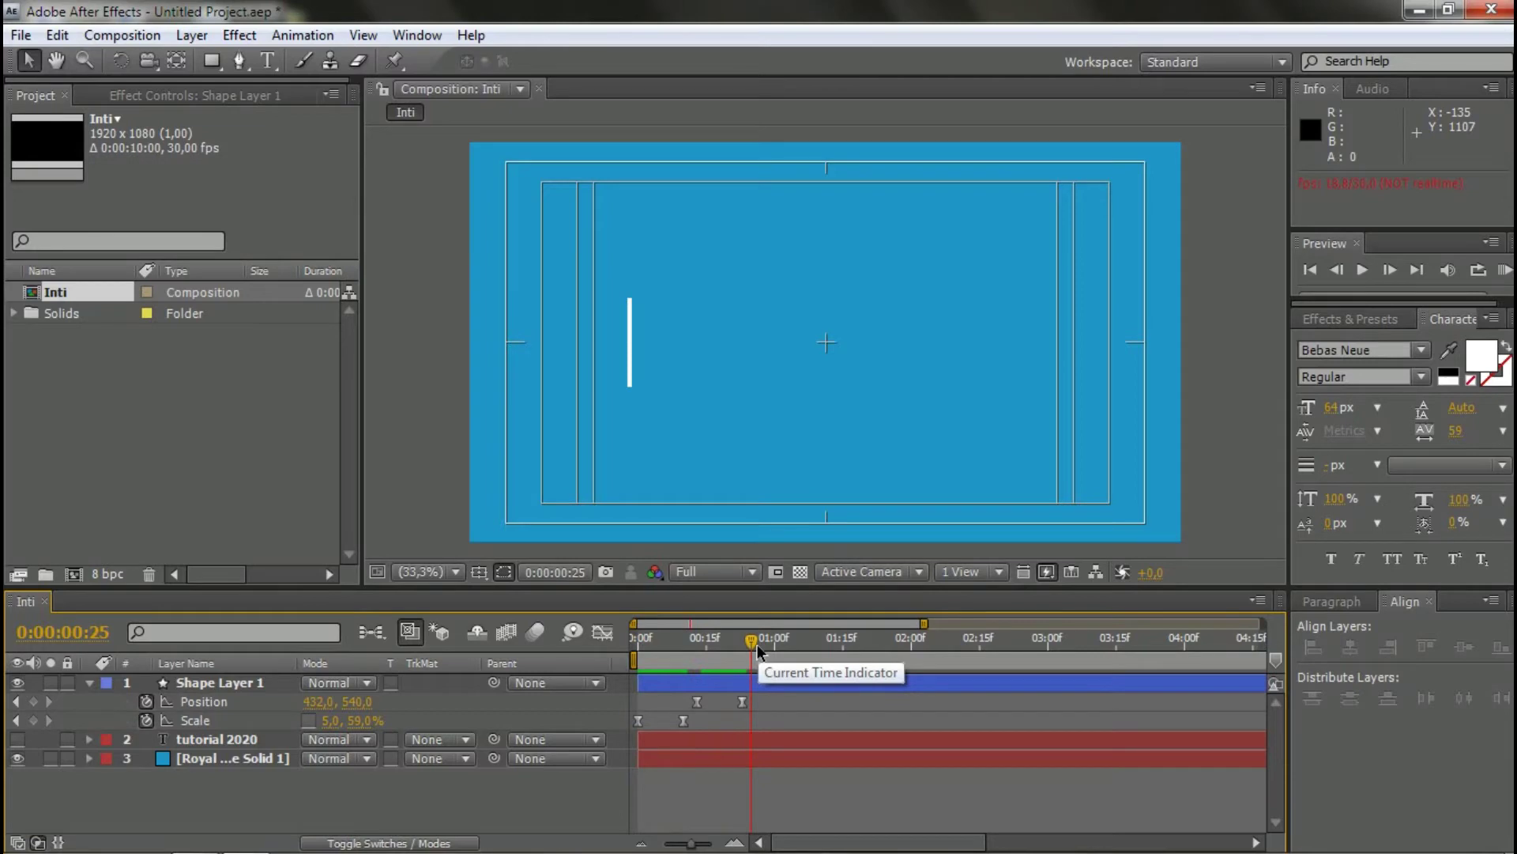
pyautogui.press('Home')
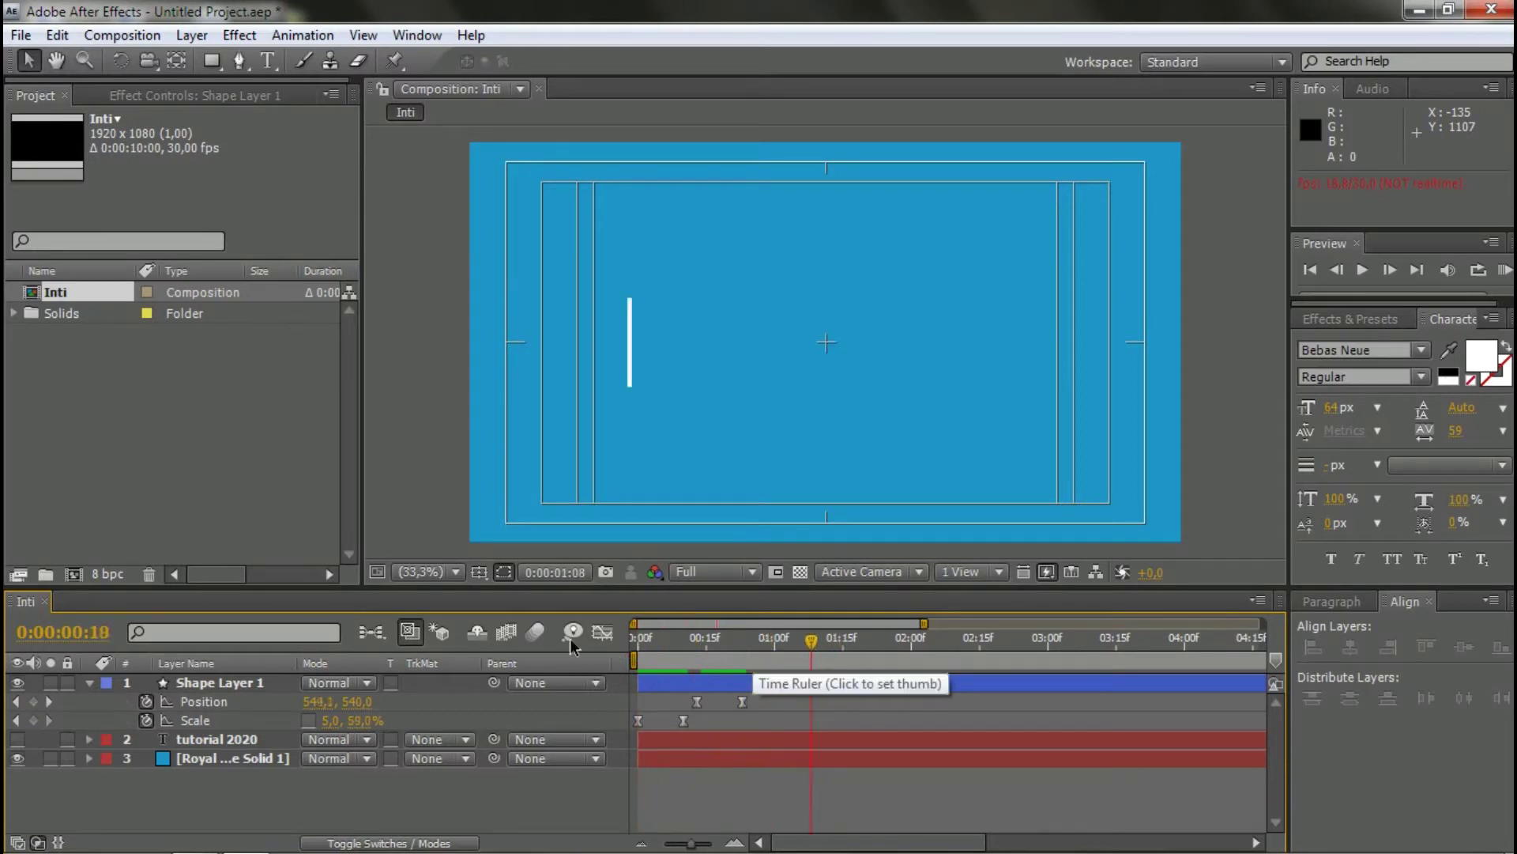
# - Go to frame 23, select the tutorial 2020 text layer and make it visible
pyautogui.moveTo(733, 656); pyautogui.dragTo(743, 662)
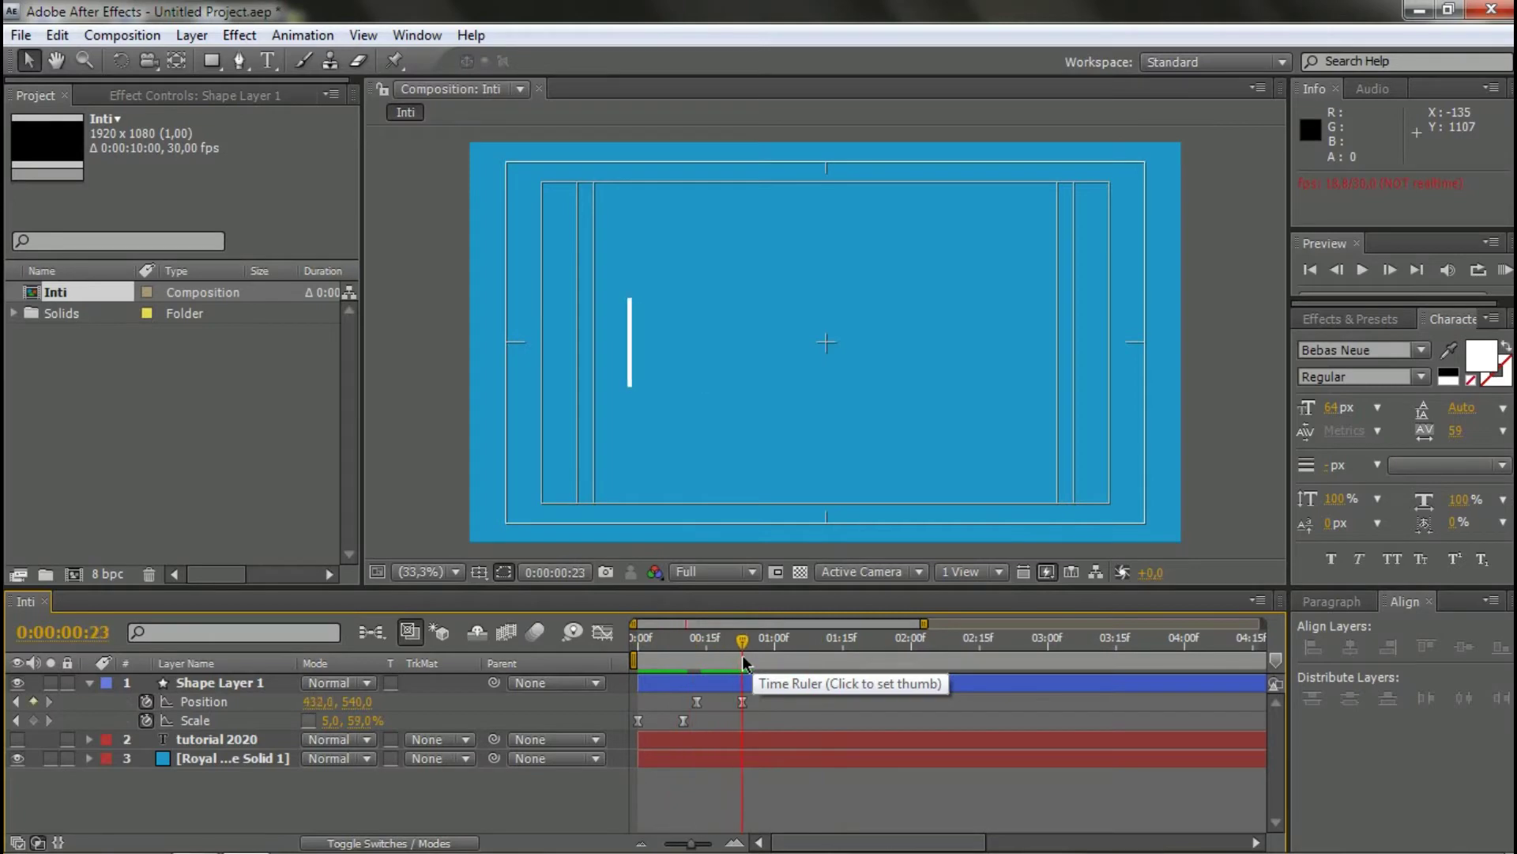
pyautogui.click(194, 739)
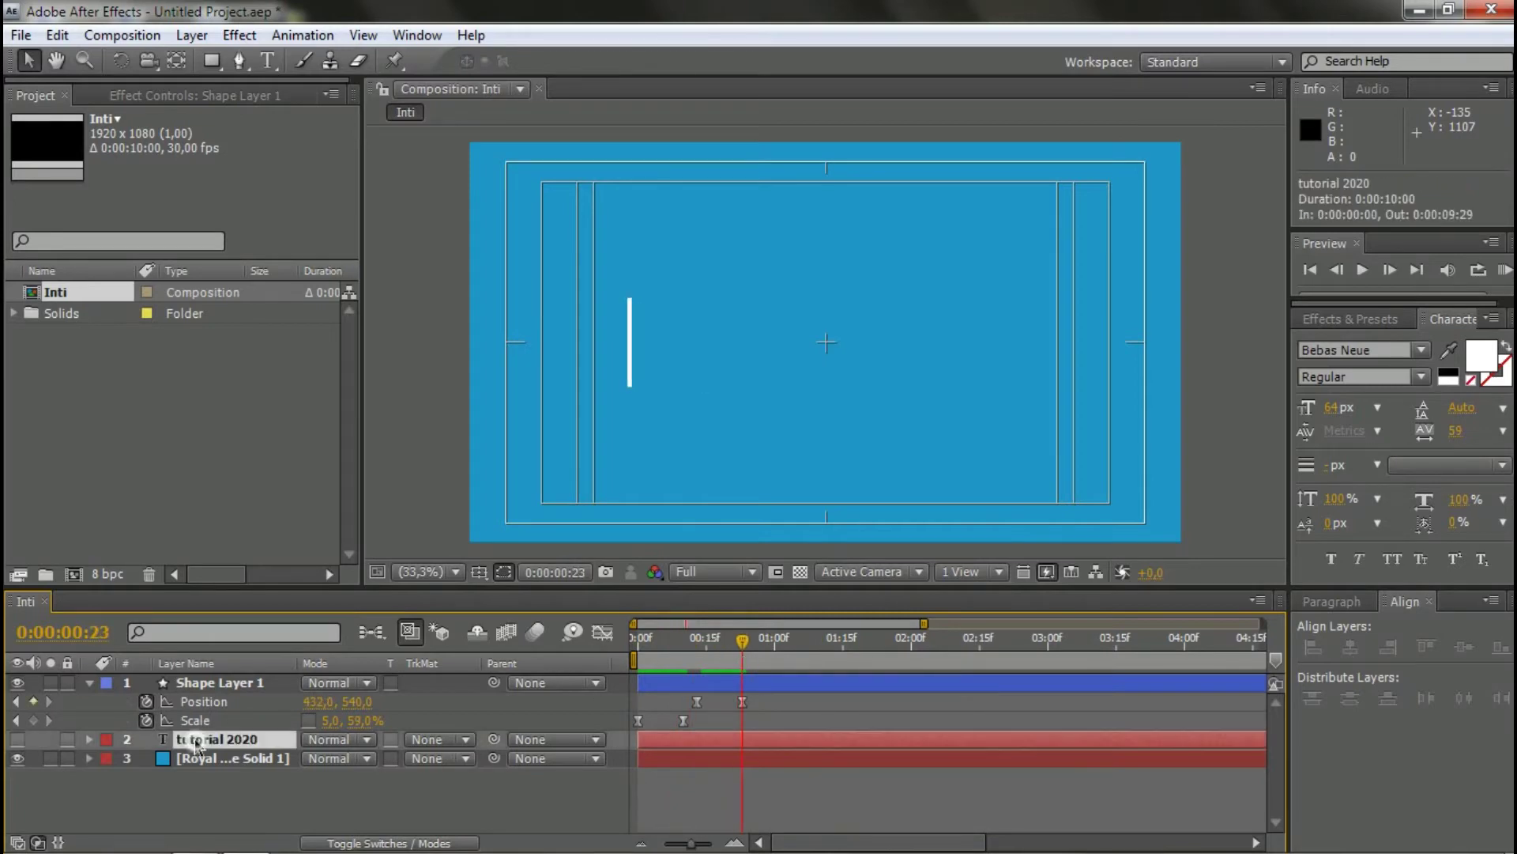
pyautogui.click(17, 739)
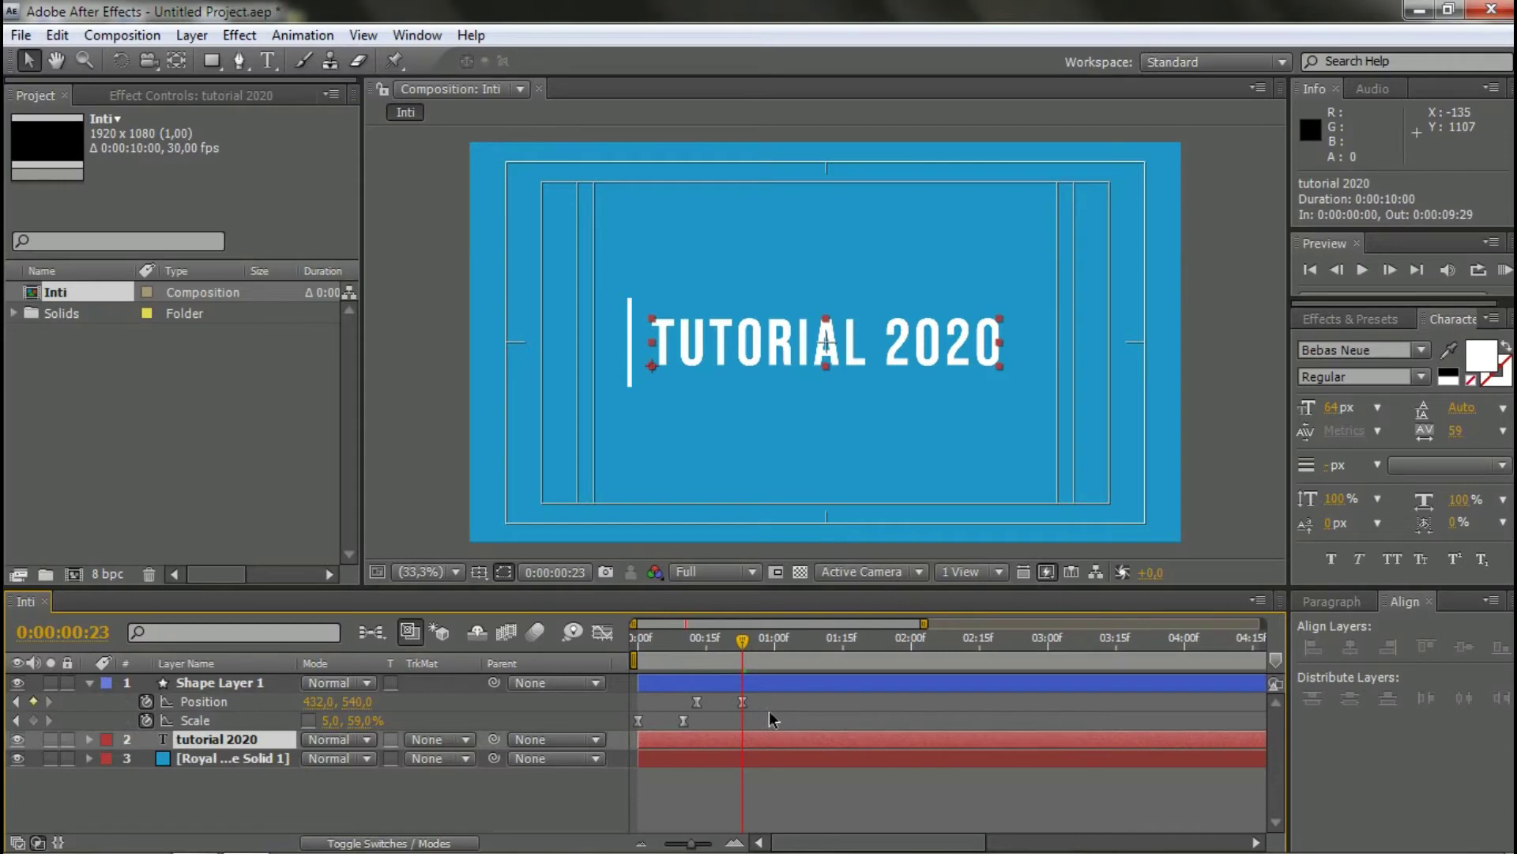
pyautogui.click(779, 783)
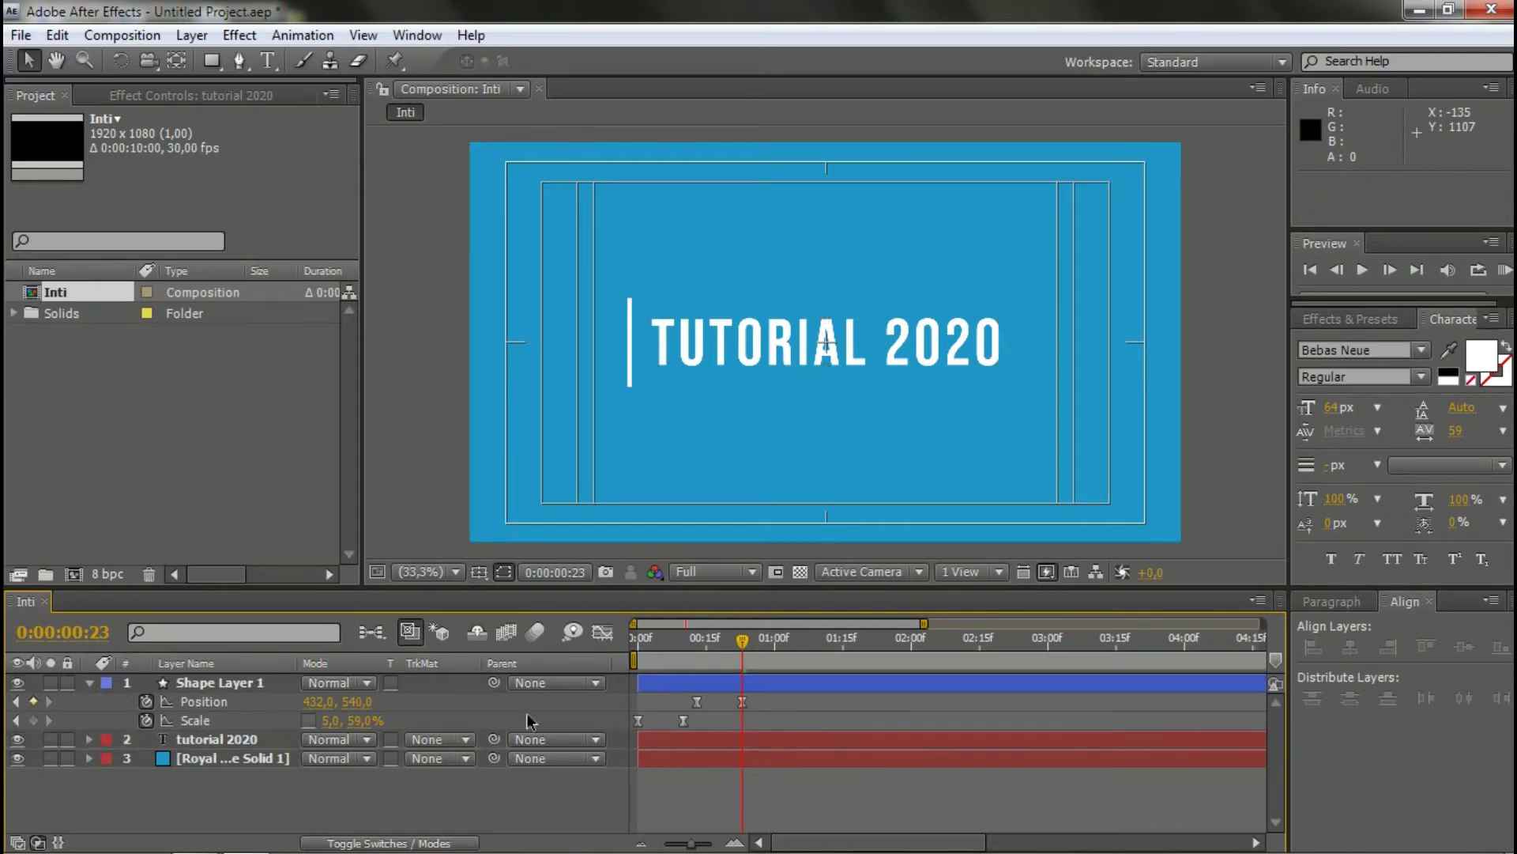
pyautogui.click(213, 739)
pyautogui.click(274, 734)
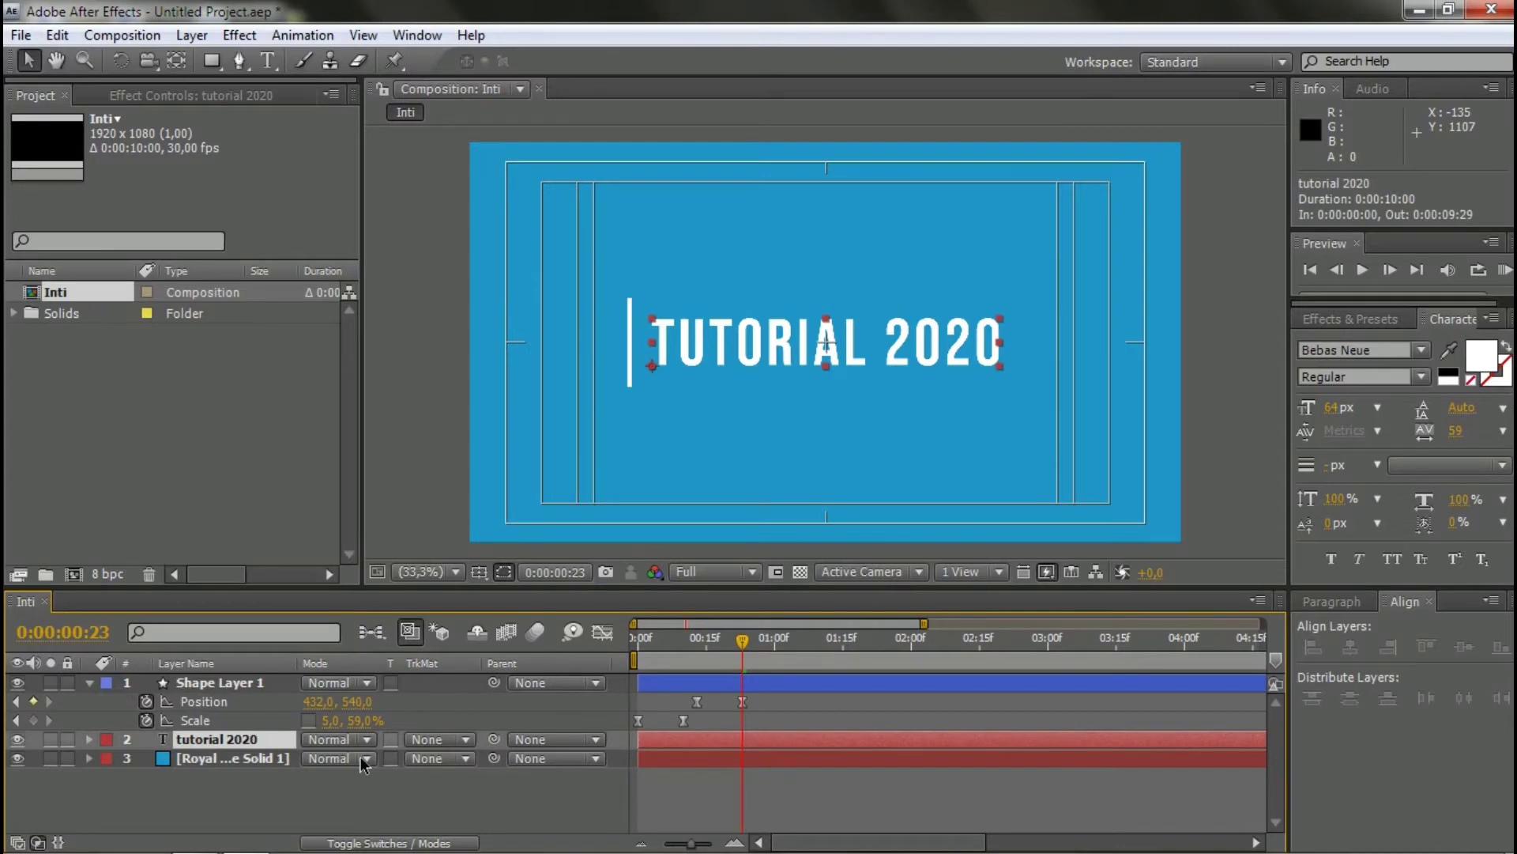
pyautogui.click(264, 743)
pyautogui.click(210, 60)
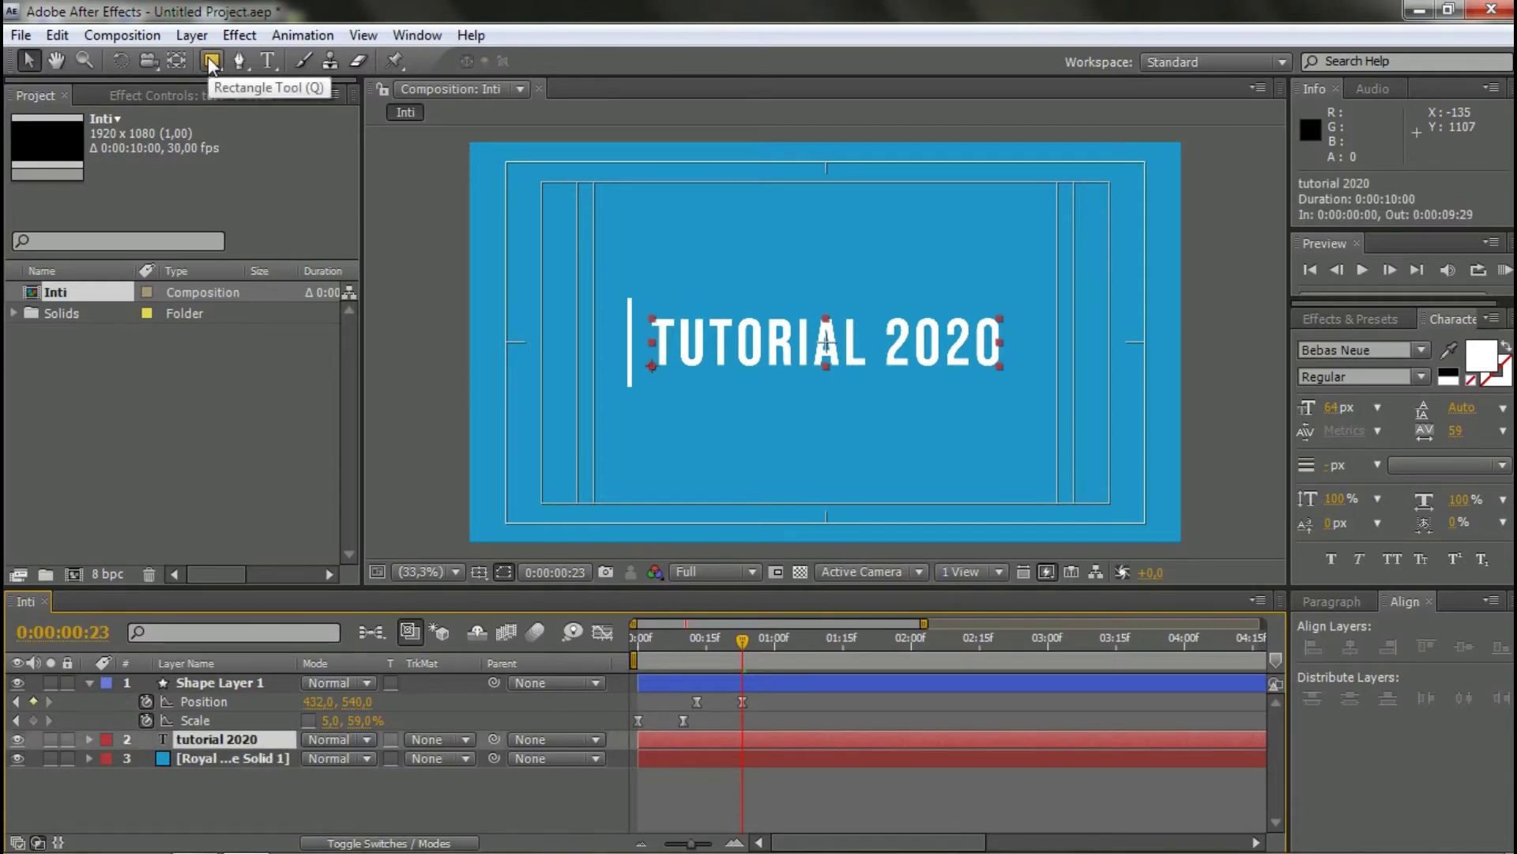
# - Dismiss the Windows color scheme prompt without choosing an option and leave all layers deselected
pyautogui.click(346, 806)
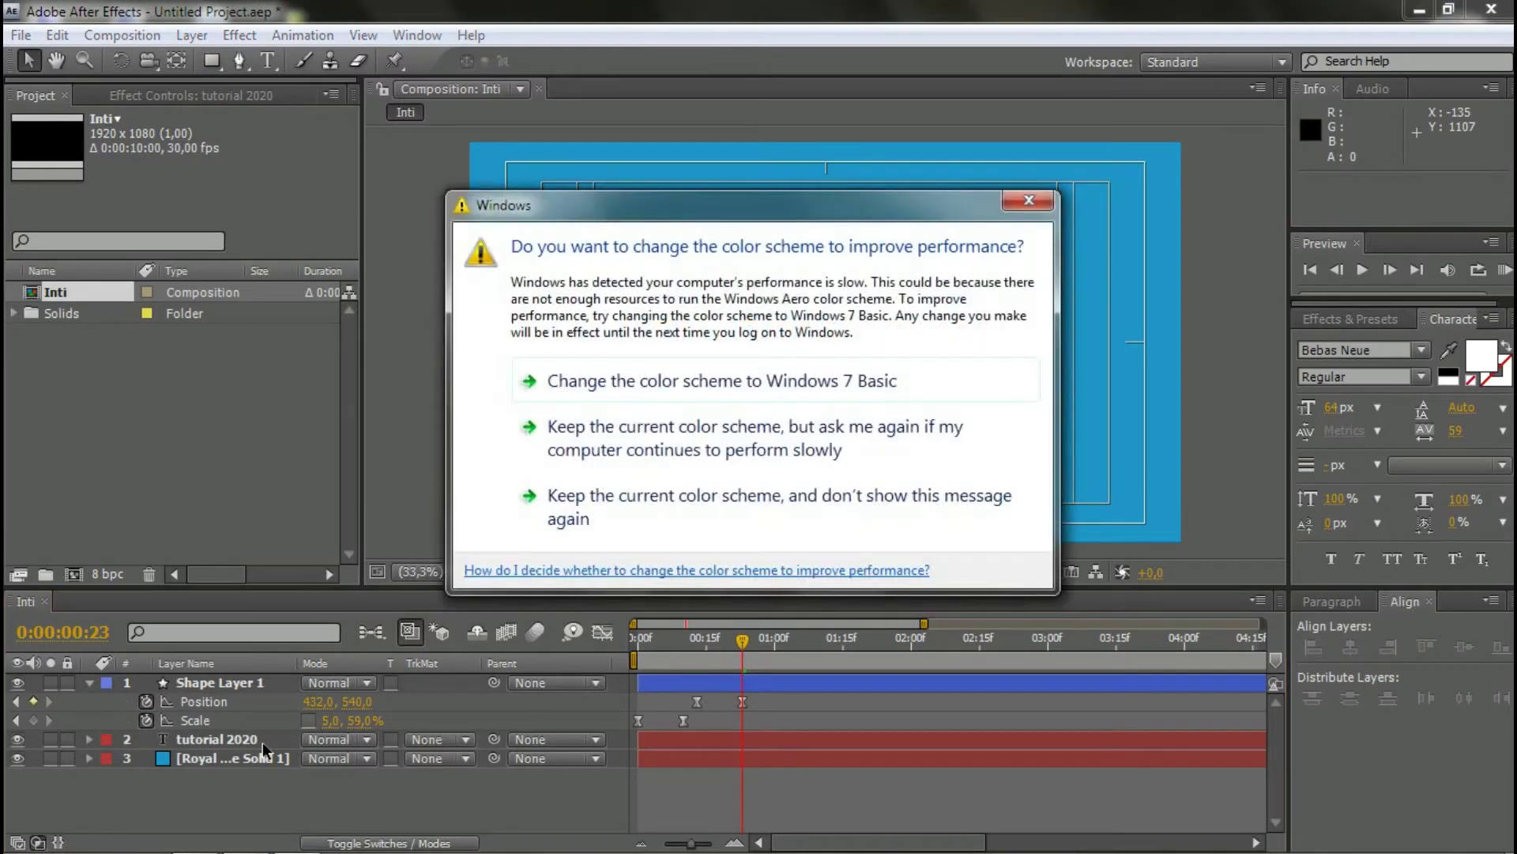
pyautogui.click(1028, 203)
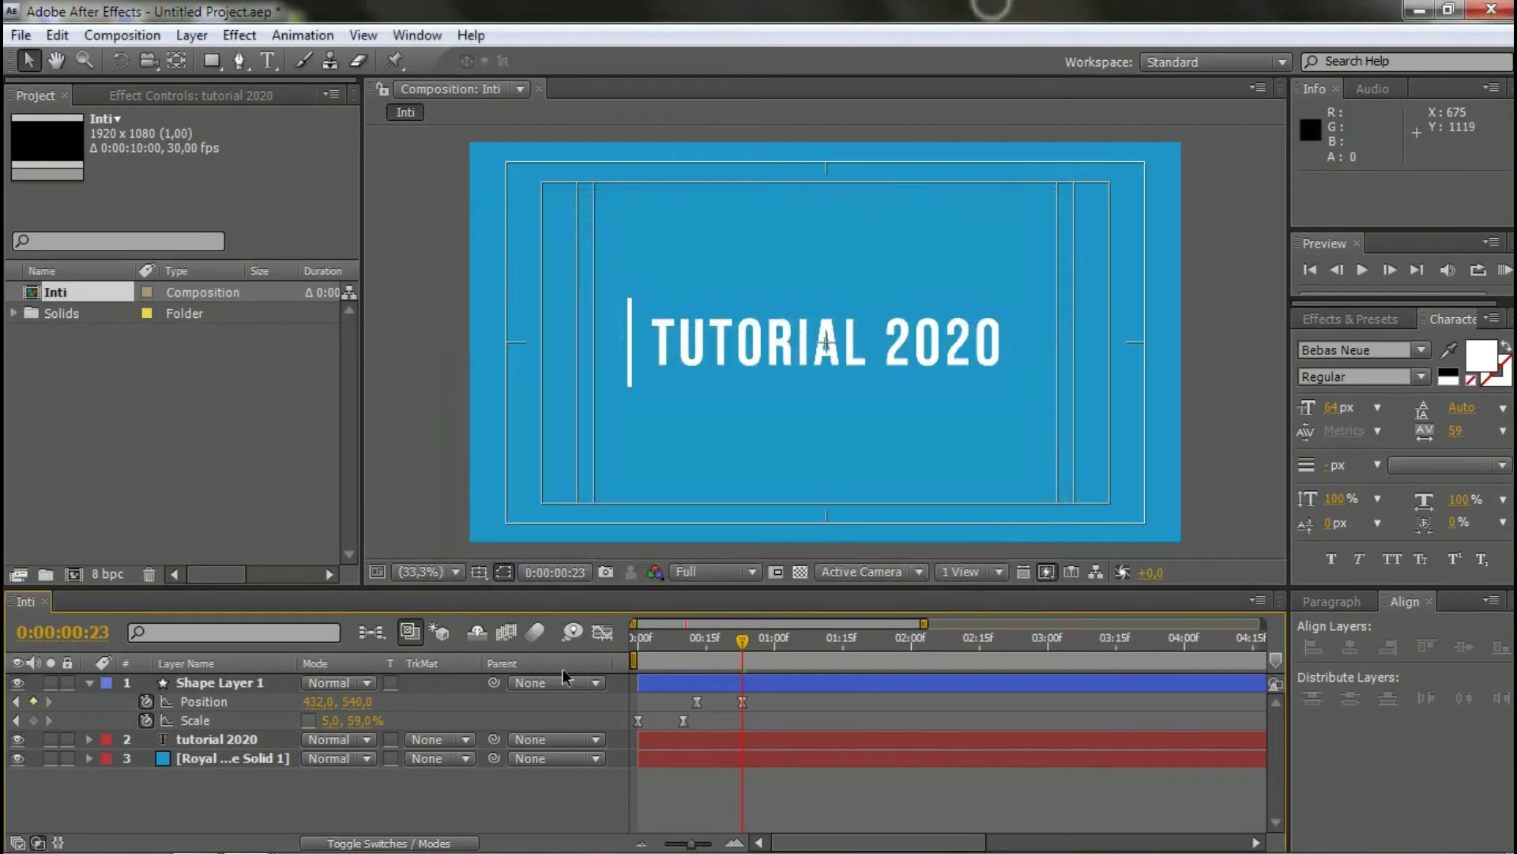
pyautogui.click(261, 746)
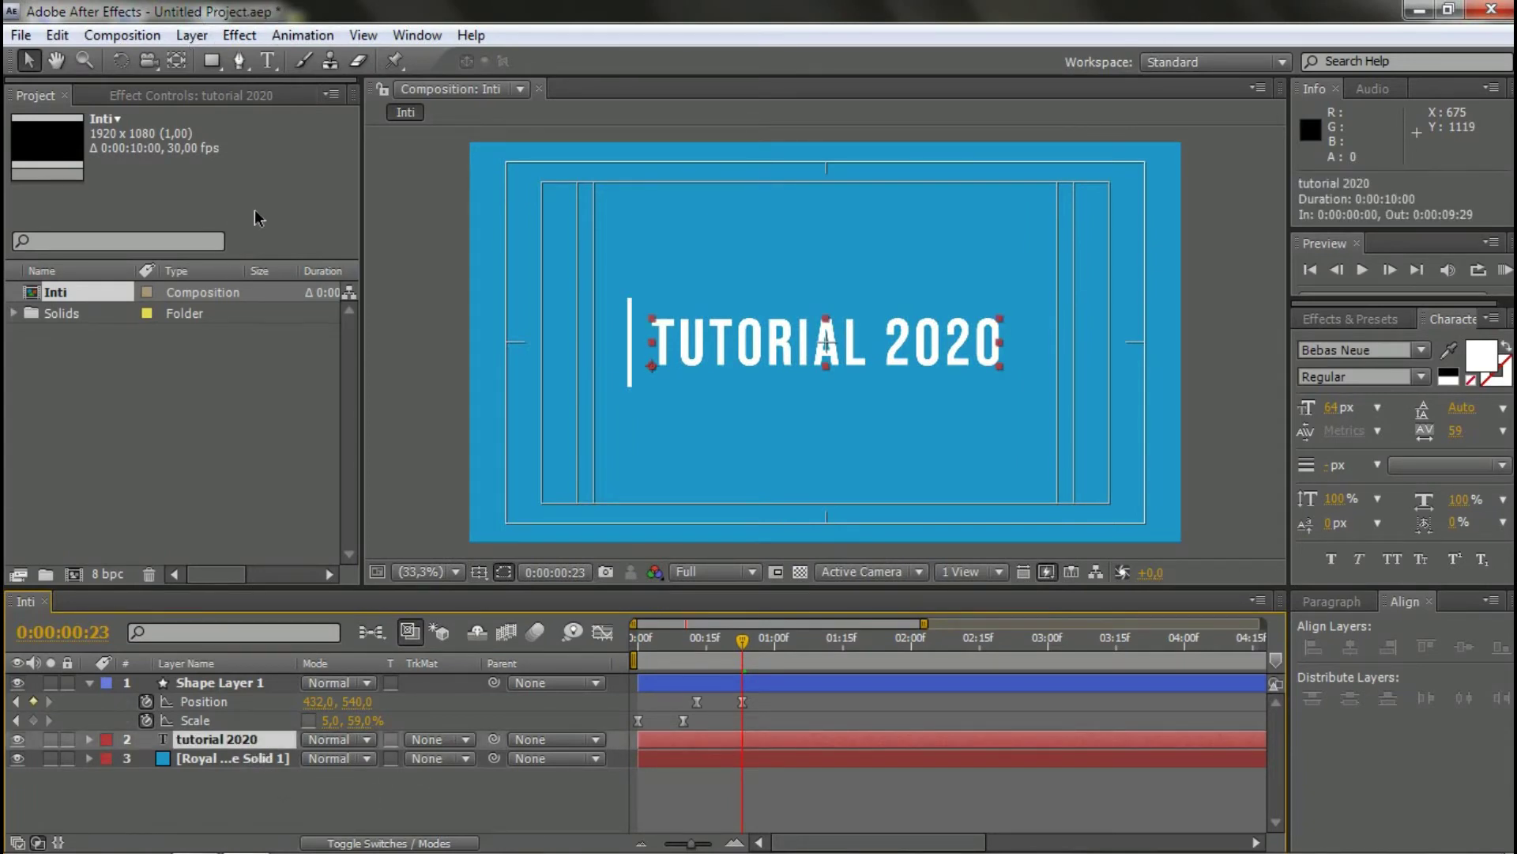
pyautogui.click(299, 809)
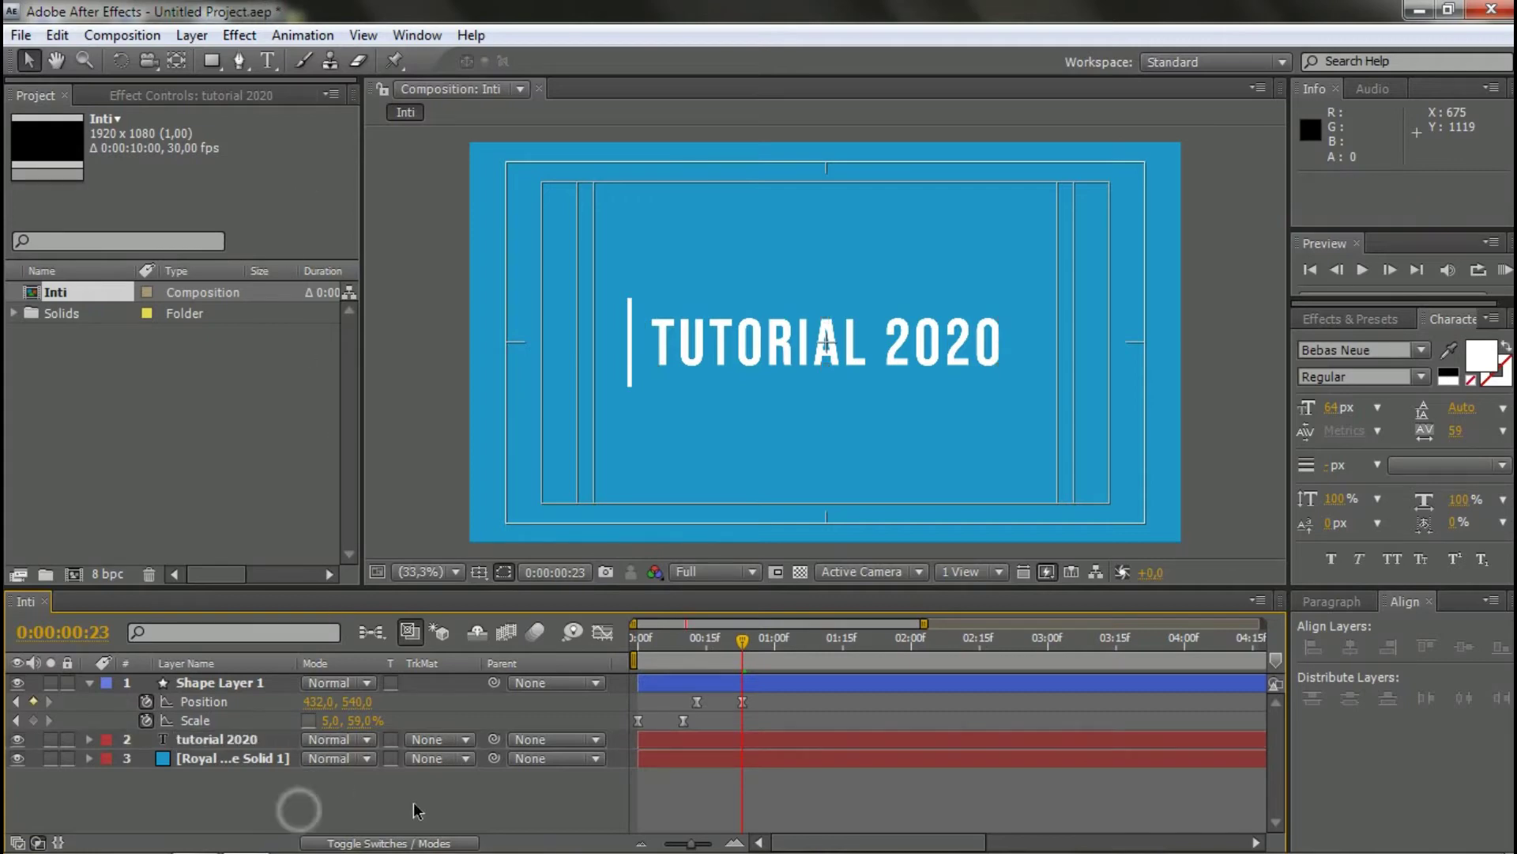
pyautogui.rightClick(353, 806)
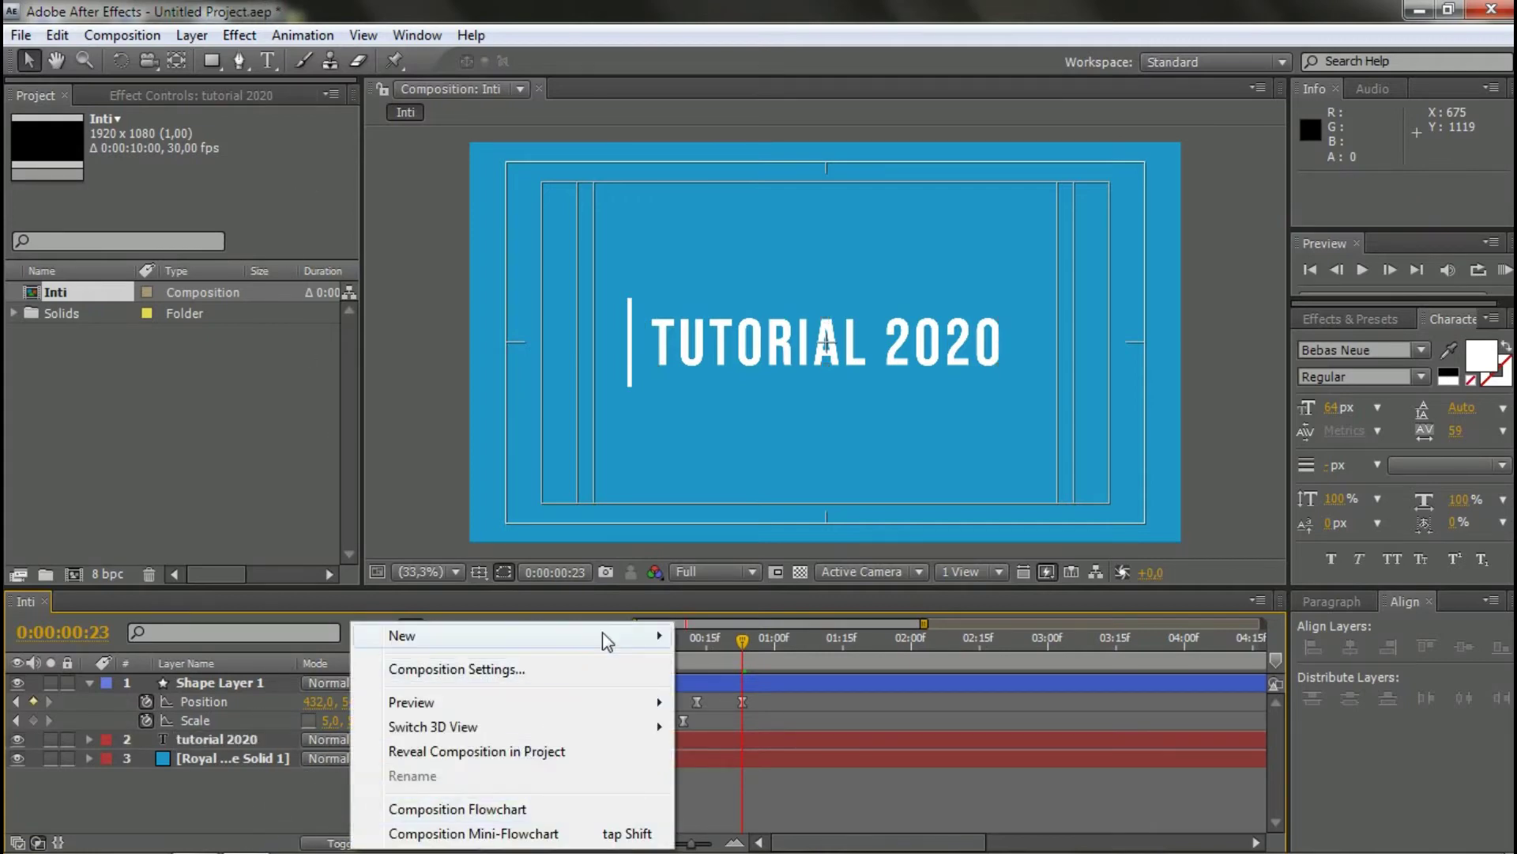
pyautogui.moveTo(605, 635)
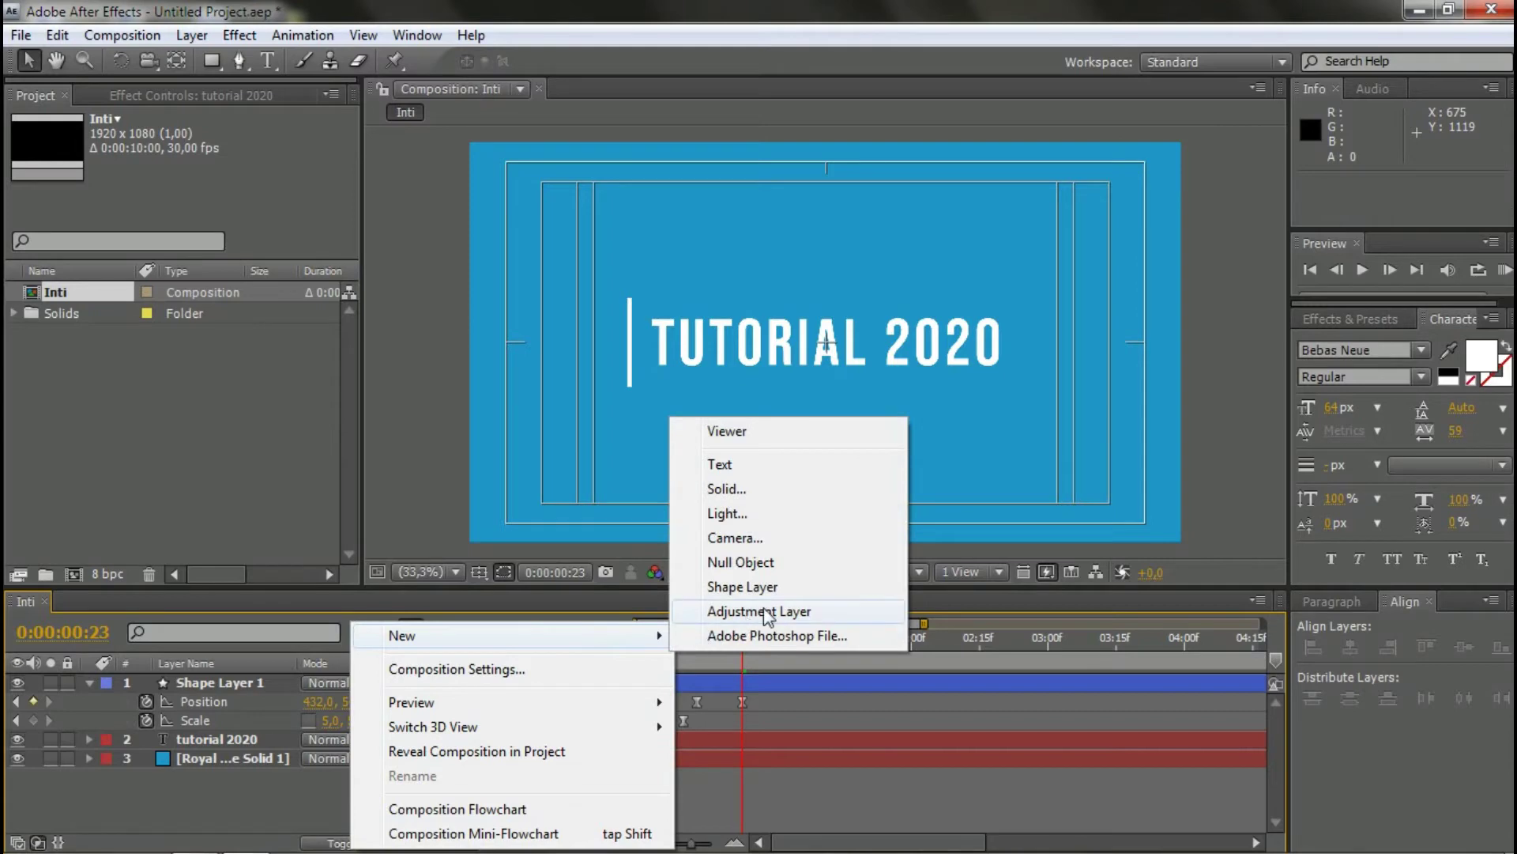
pyautogui.click(786, 613)
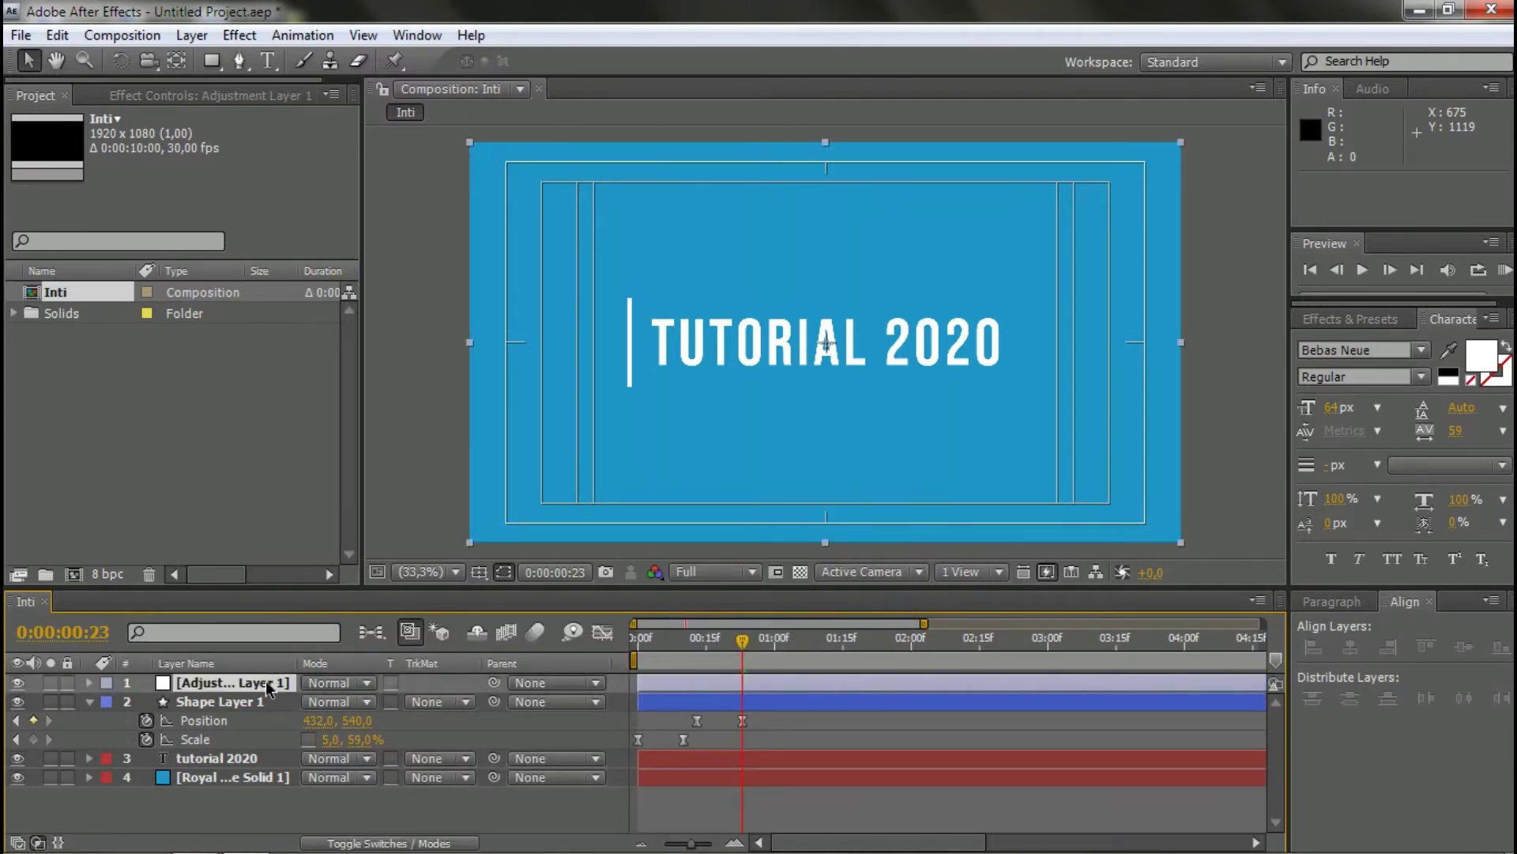
pyautogui.press('Delete')
# - Create a new adjustment layer in the Inti composition and rename it mask
pyautogui.click(270, 811)
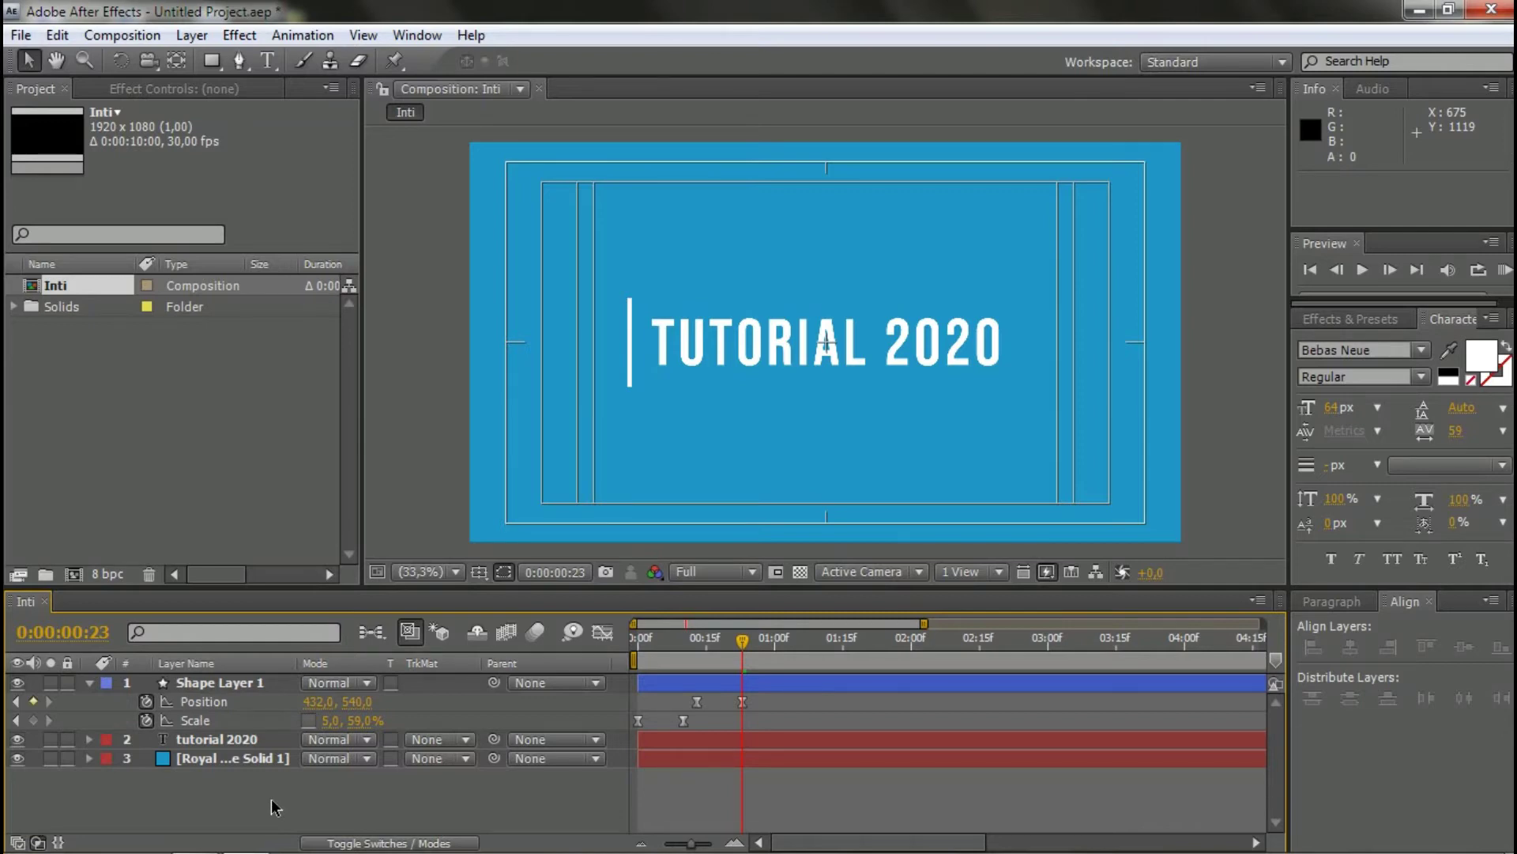
pyautogui.hotkey('ctrl', 'alt', 'y')
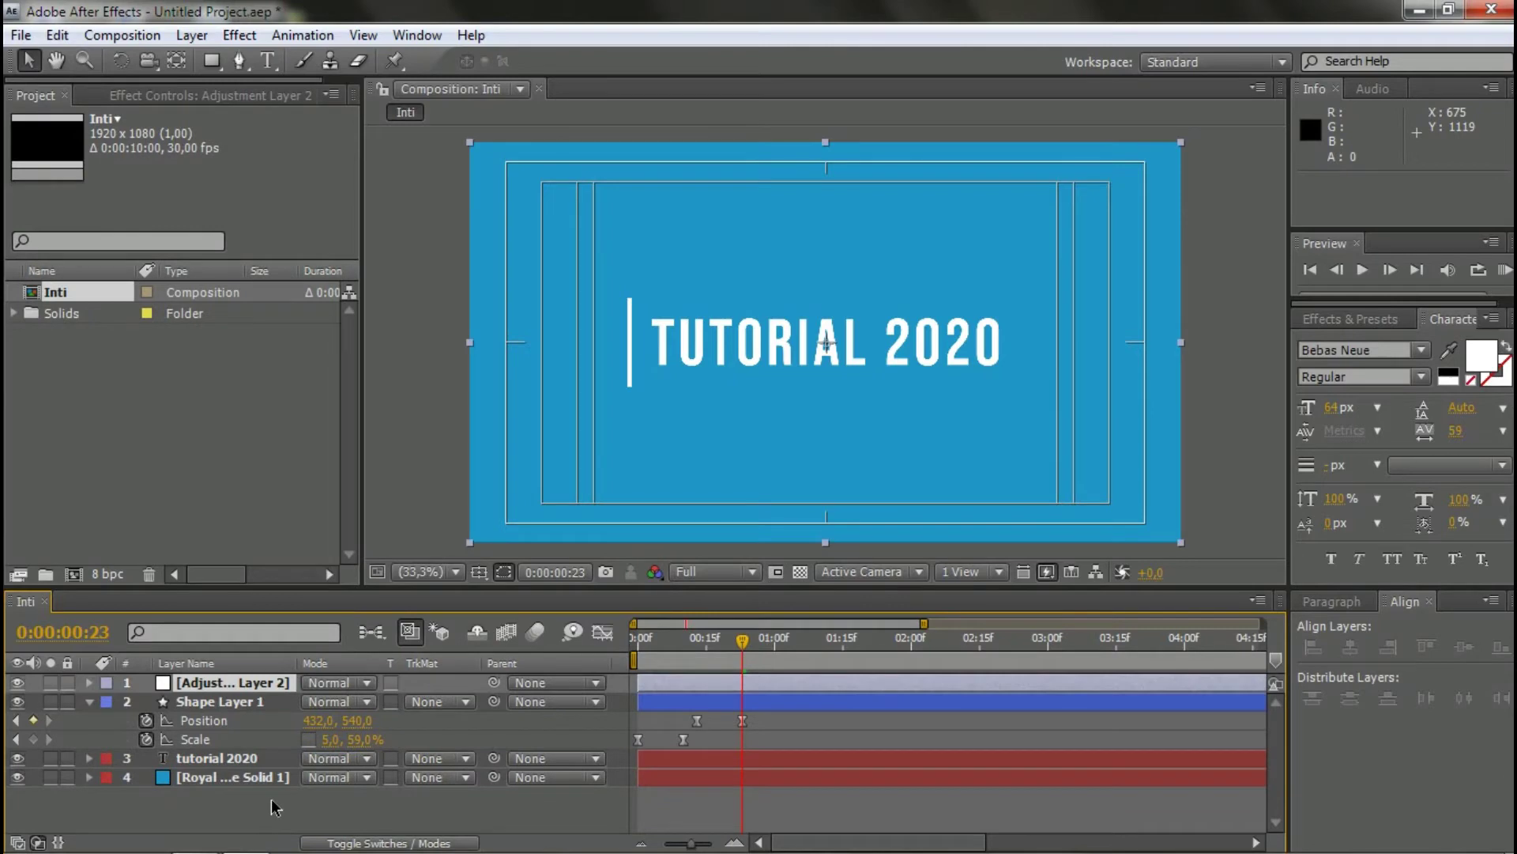
pyautogui.click(279, 686)
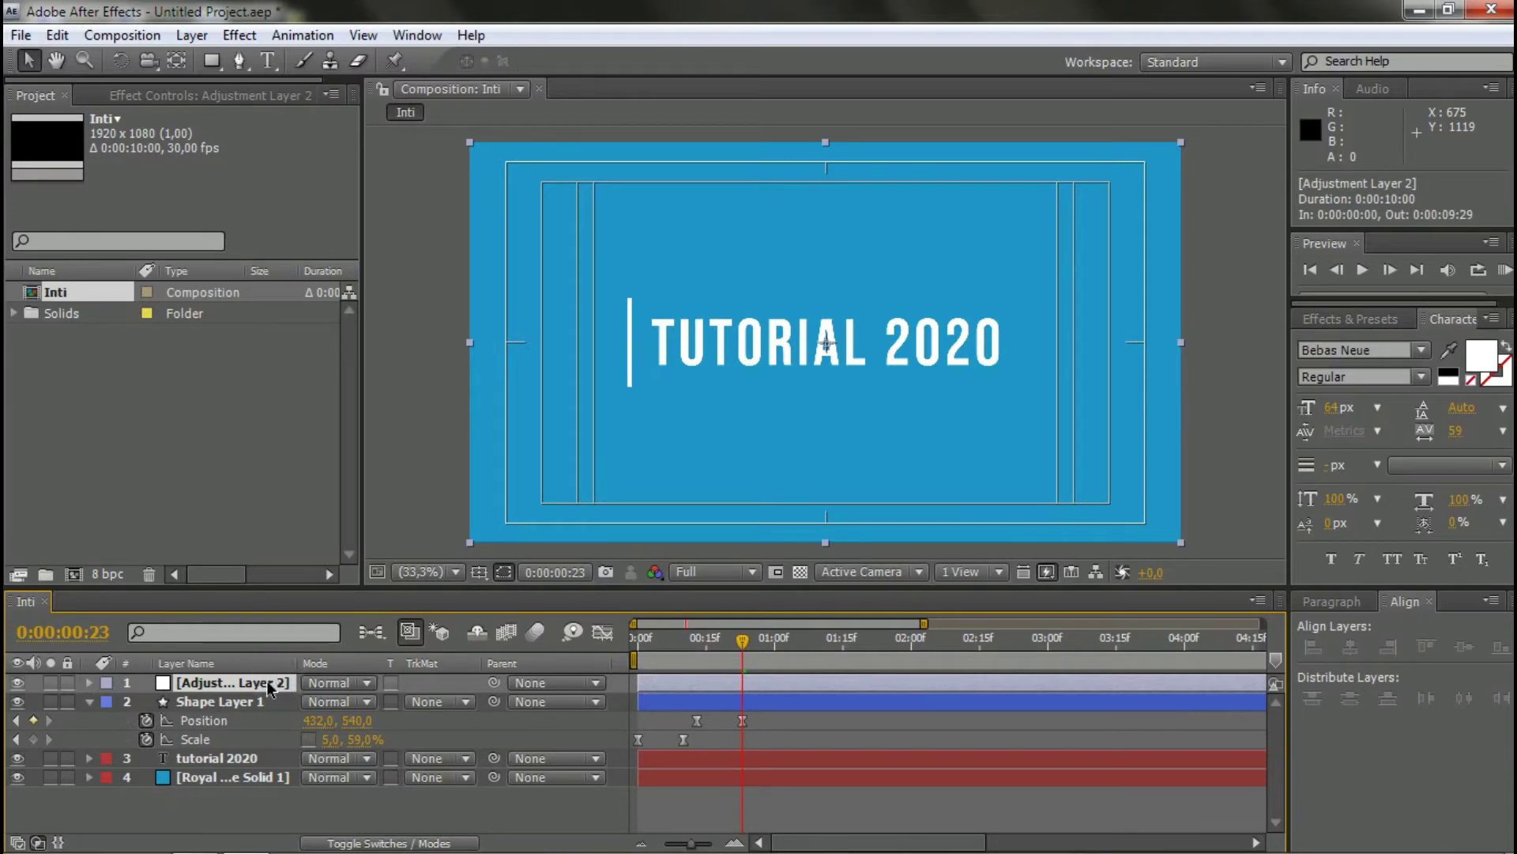
pyautogui.press('Return')
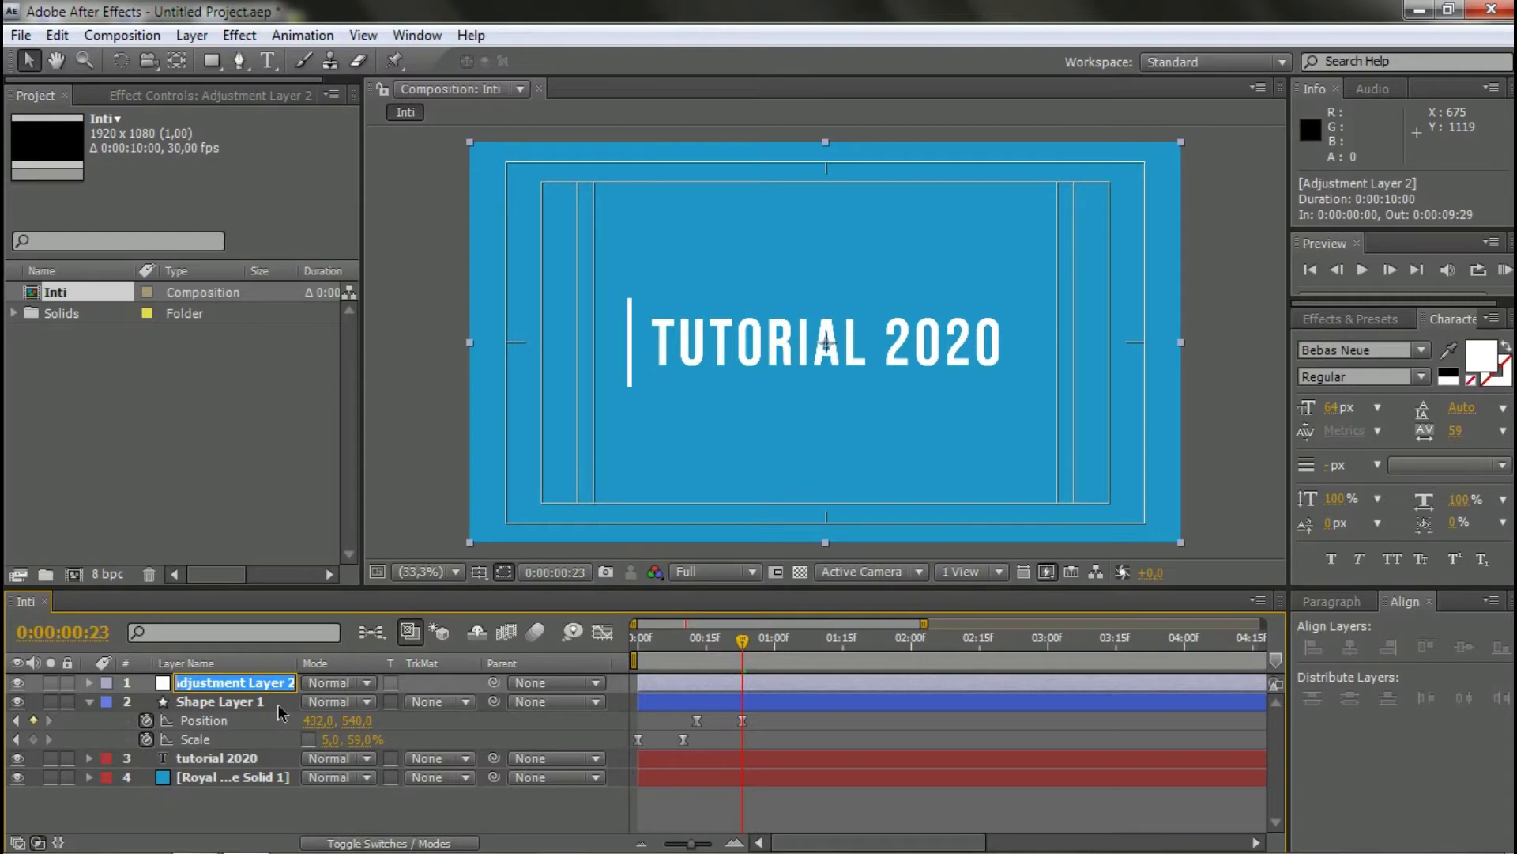
pyautogui.write('mask')
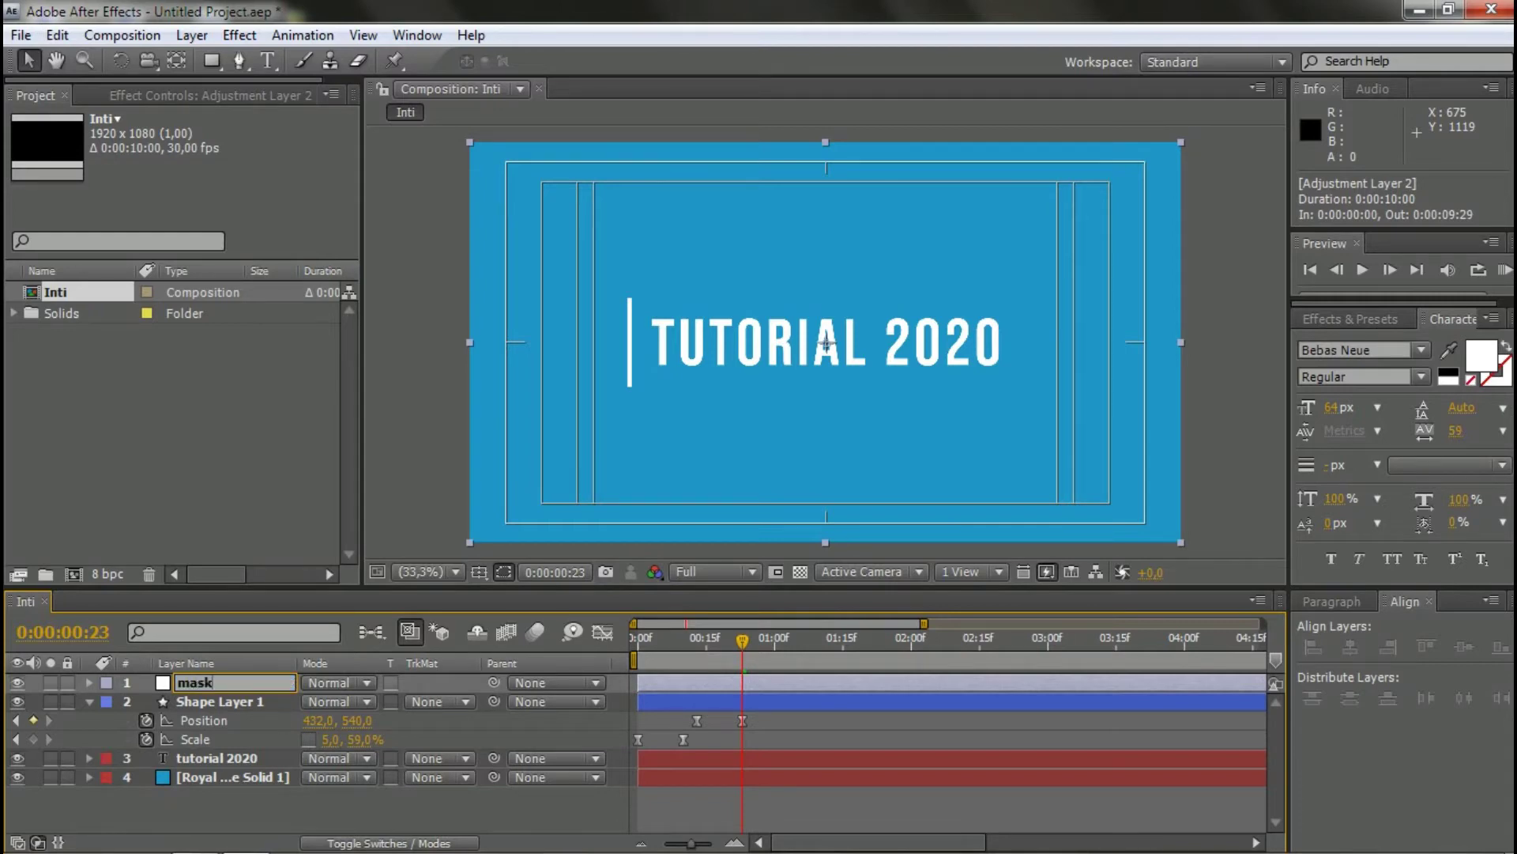
pyautogui.press('Return')
# - Move the mask layer below Shape Layer 1, directly above the tutorial 2020 layer, and deselect it
pyautogui.click(278, 705)
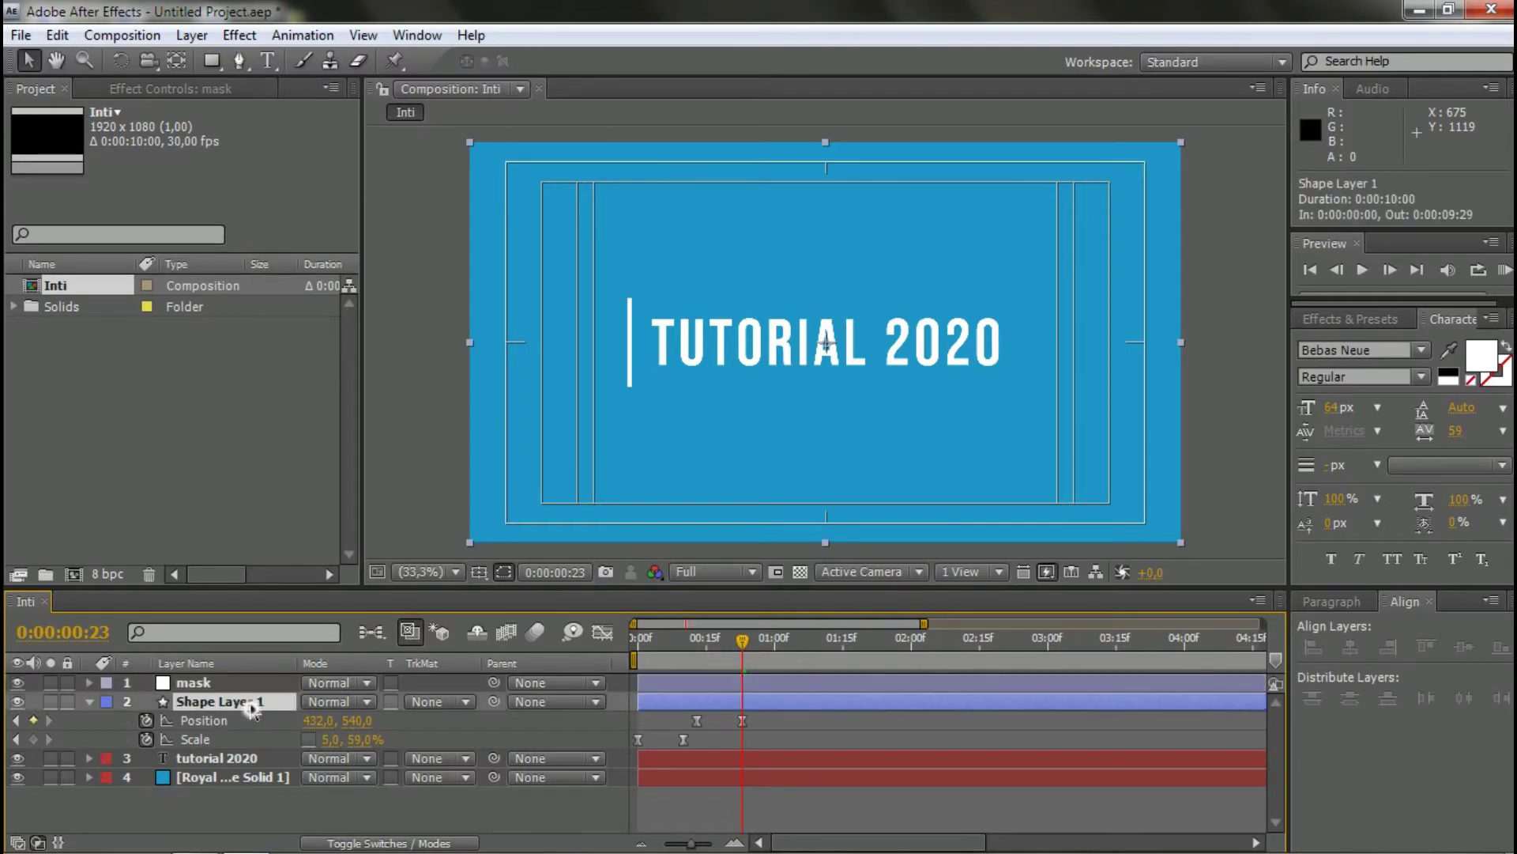
pyautogui.click(246, 685)
pyautogui.moveTo(235, 683); pyautogui.dragTo(240, 748)
pyautogui.click(261, 804)
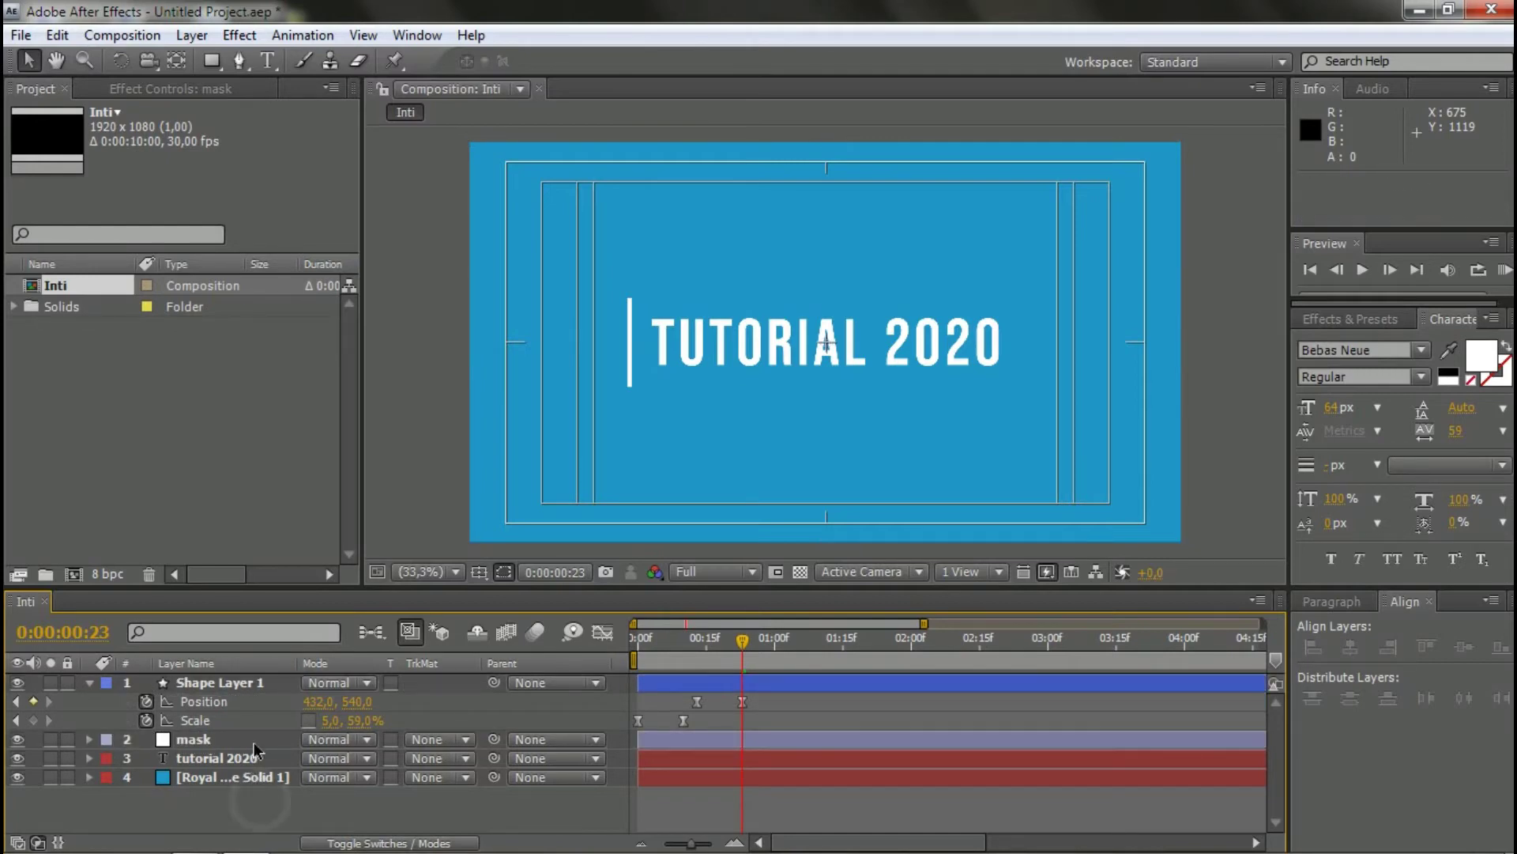
# - At frame 10, hide the tutorial 2020 layer and draw a rectangular mask on the mask layer covering the frame's left half up to the line
pyautogui.click(253, 741)
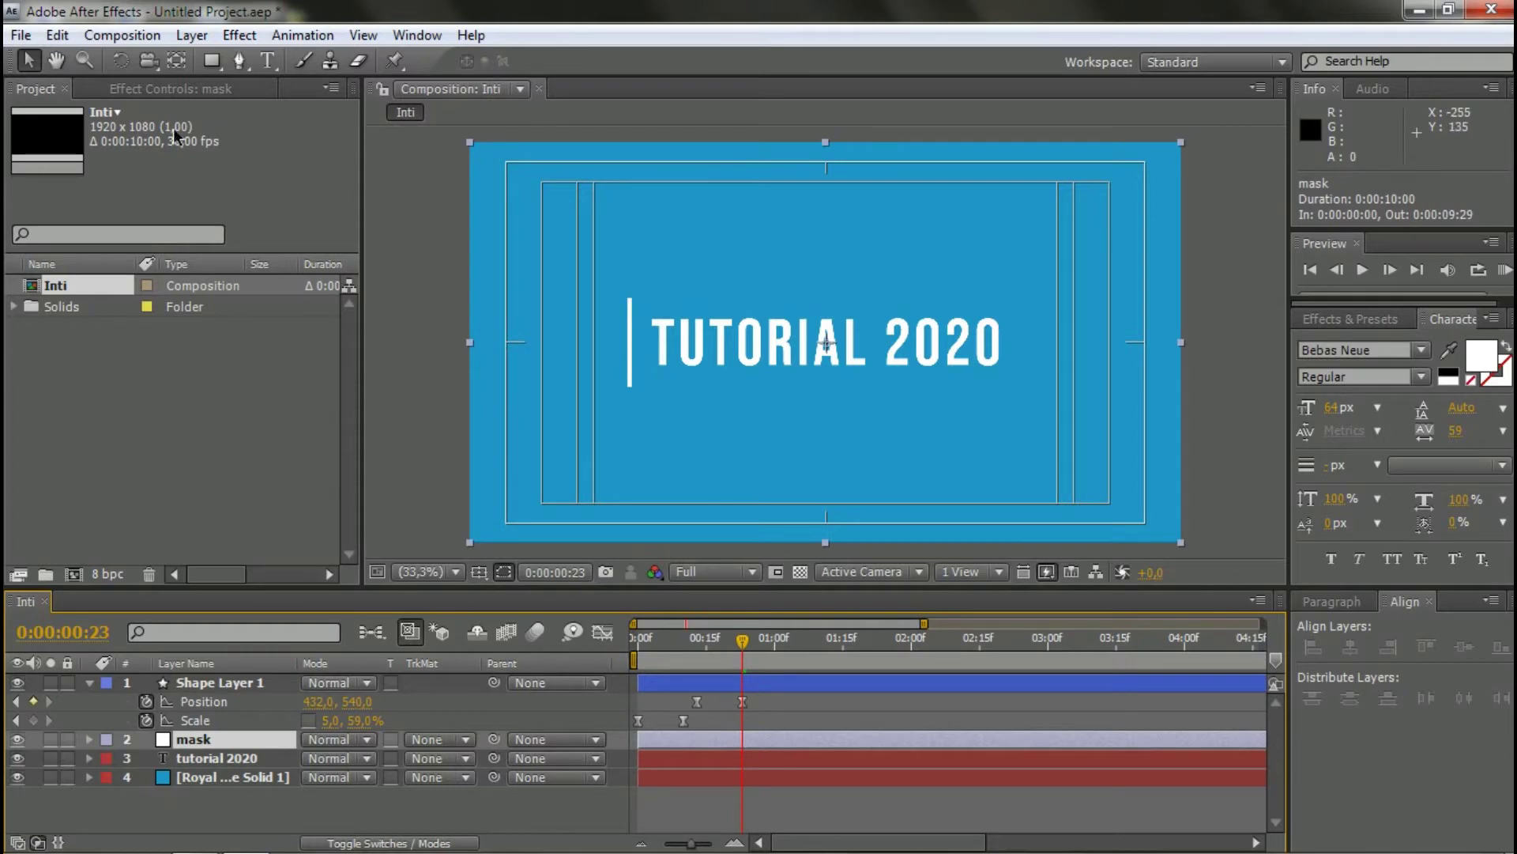
pyautogui.click(214, 63)
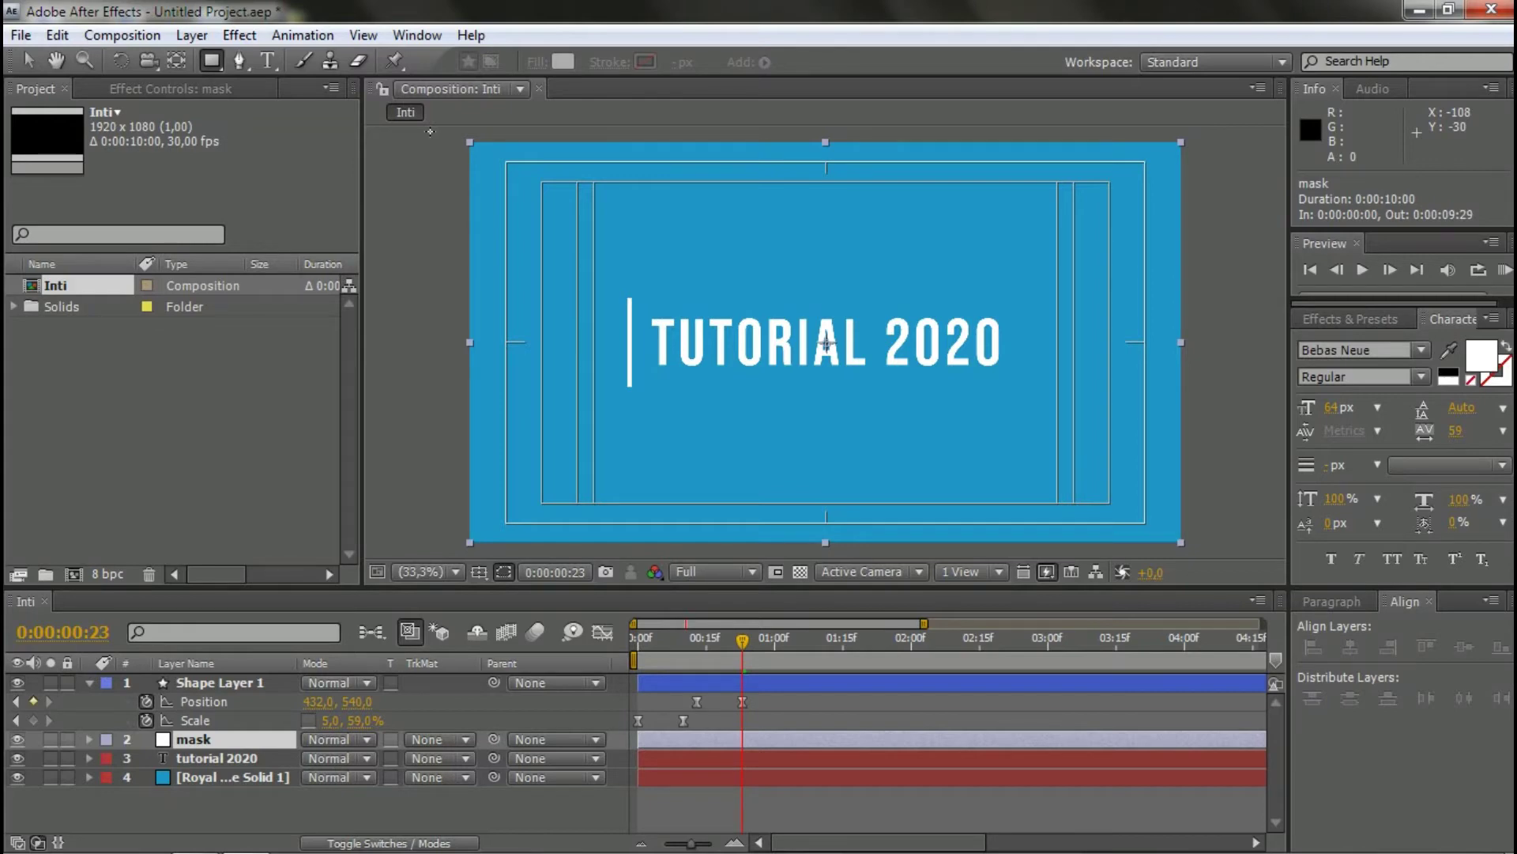
pyautogui.moveTo(430, 131)
pyautogui.mouseDown()
pyautogui.moveTo(443, 537)
pyautogui.moveTo(544, 548)
pyautogui.mouseUp()
pyautogui.hotkey('ctrl', 'z')
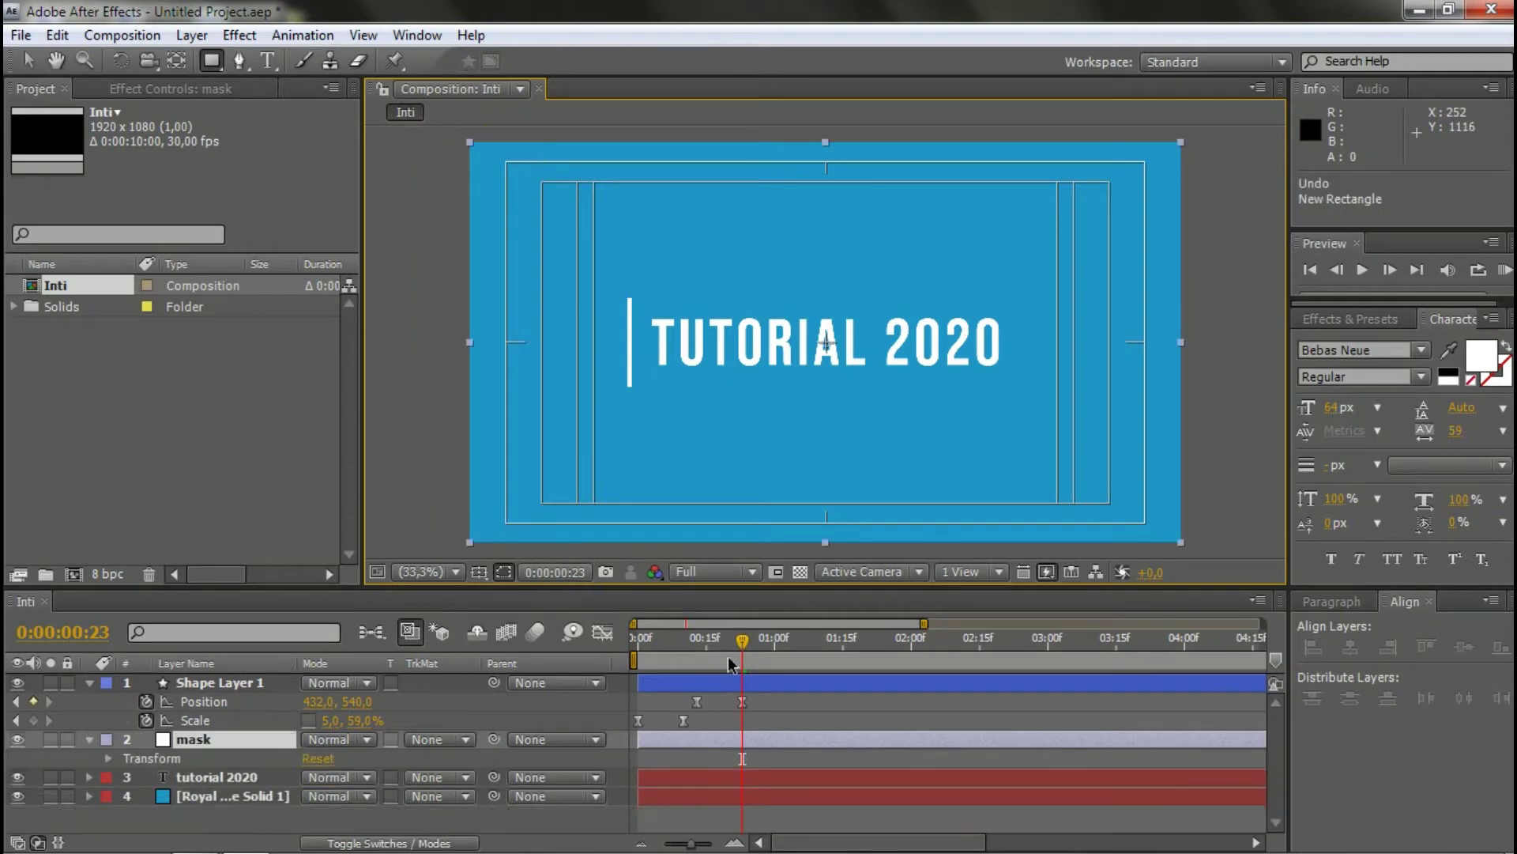
pyautogui.press('Home')
pyautogui.moveTo(686, 623)
pyautogui.mouseDown()
pyautogui.moveTo(700, 622)
pyautogui.moveTo(683, 642)
pyautogui.mouseUp()
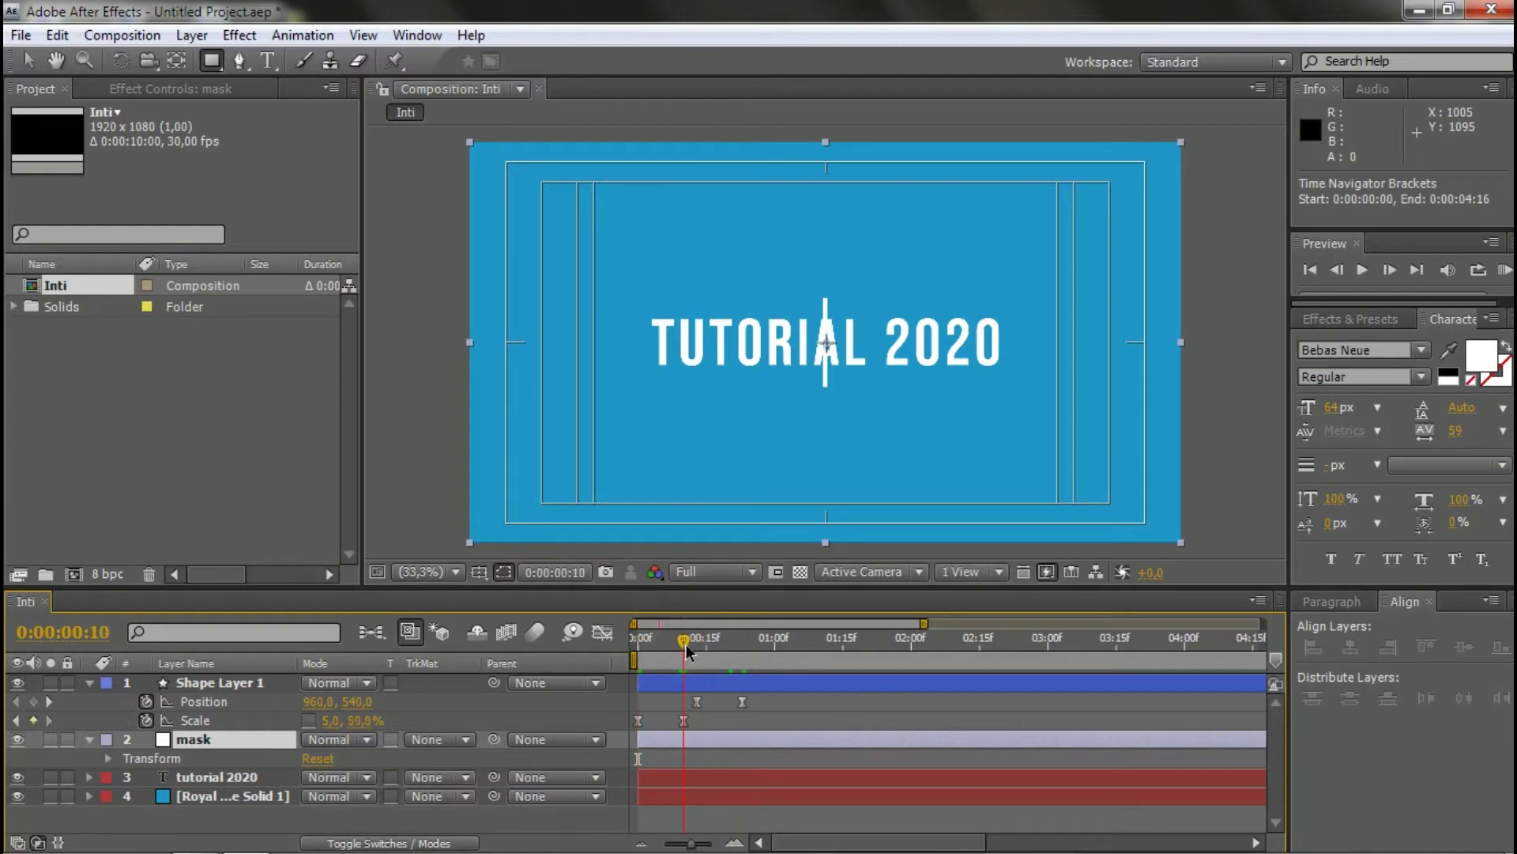
pyautogui.click(18, 777)
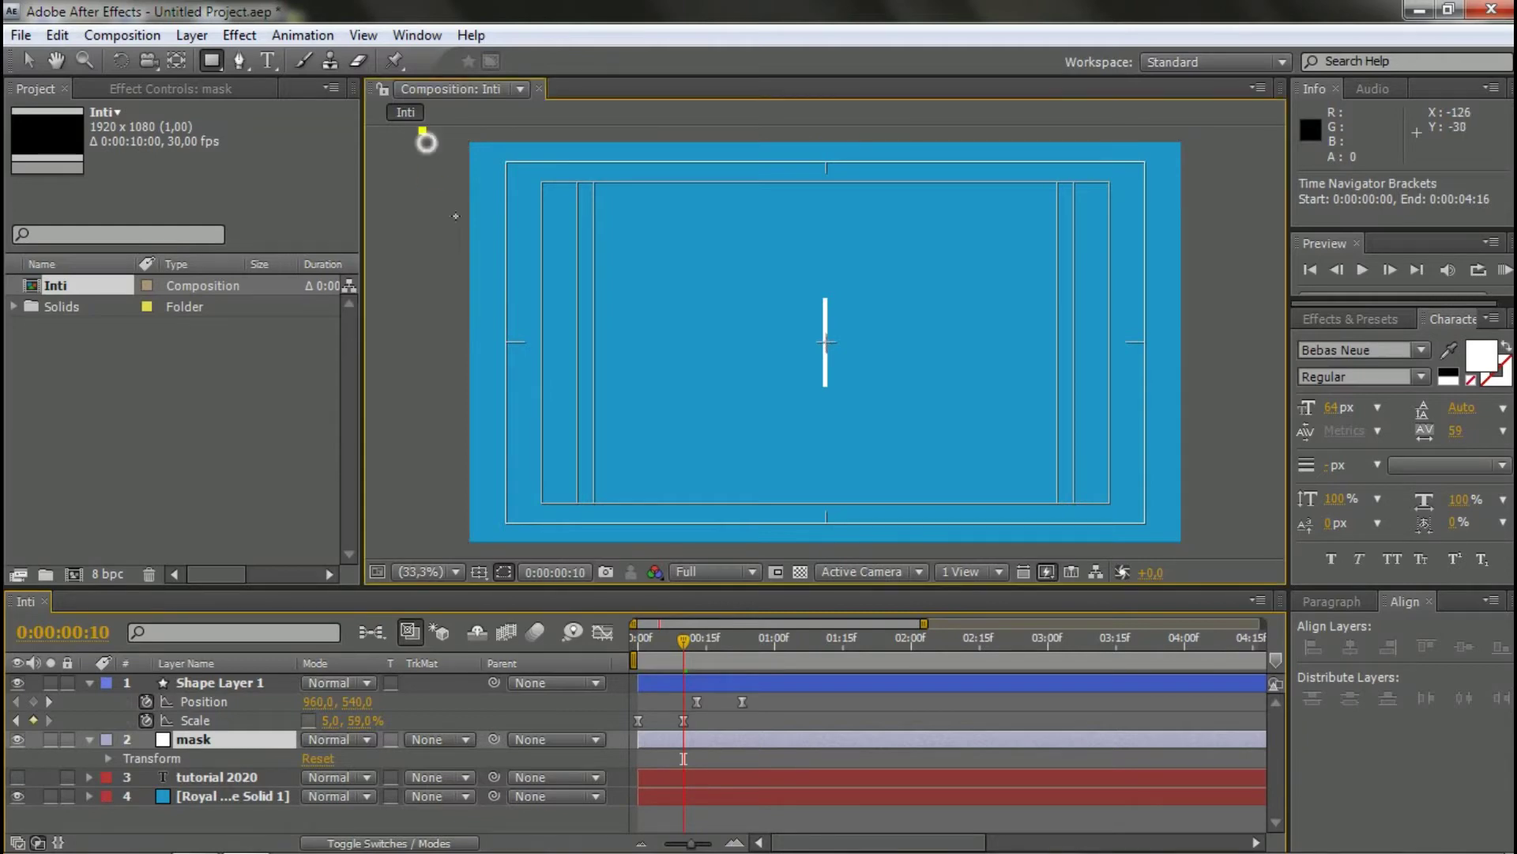
pyautogui.moveTo(423, 130); pyautogui.dragTo(828, 554)
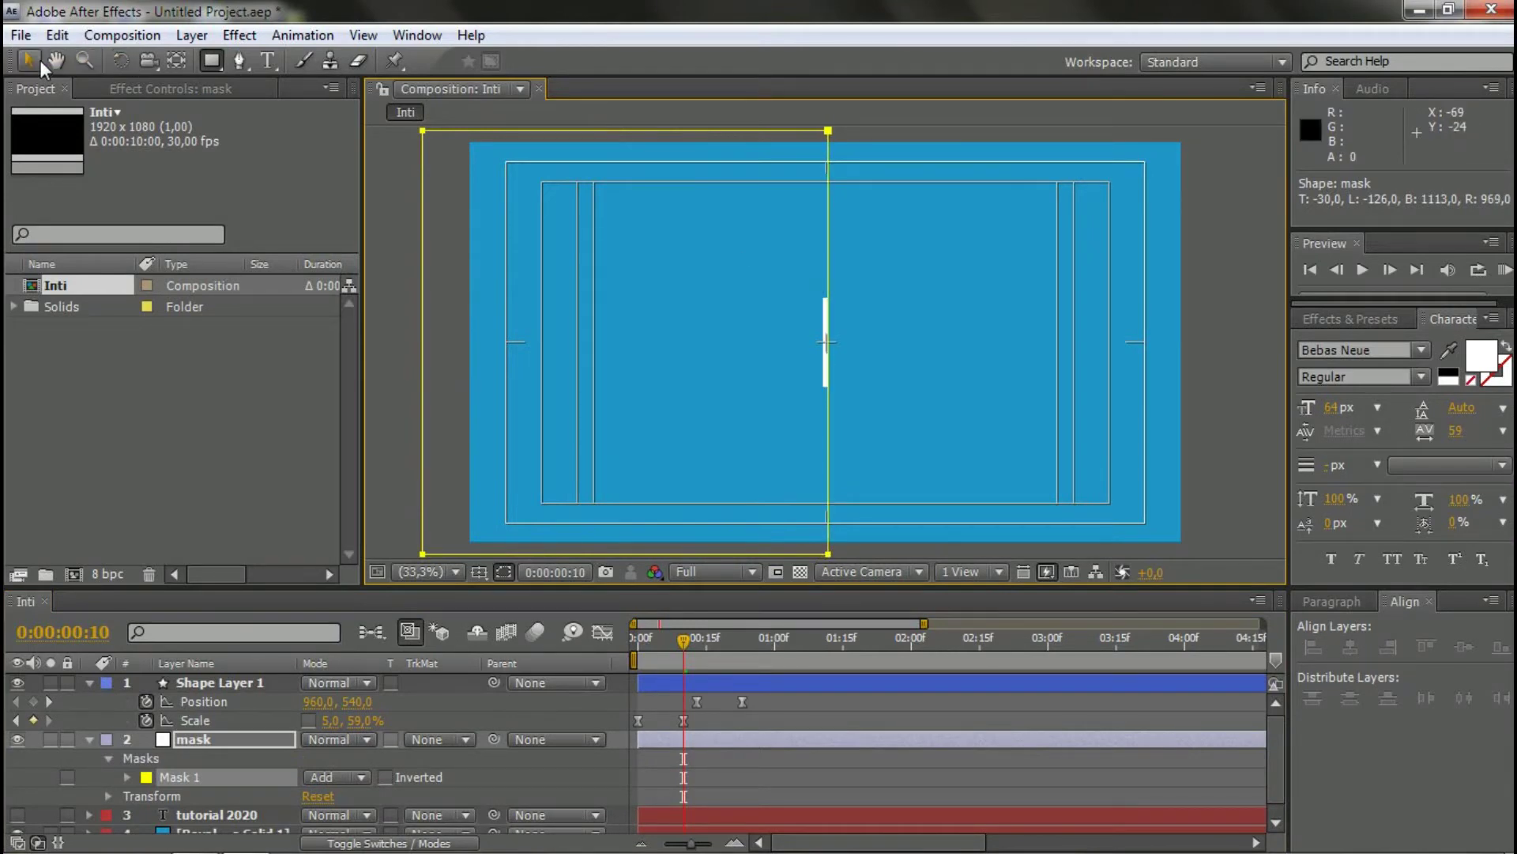
# - Shift the mask layer left to about position 956.8, 540 so the mask's right edge meets the right edge of the white line
pyautogui.click(29, 60)
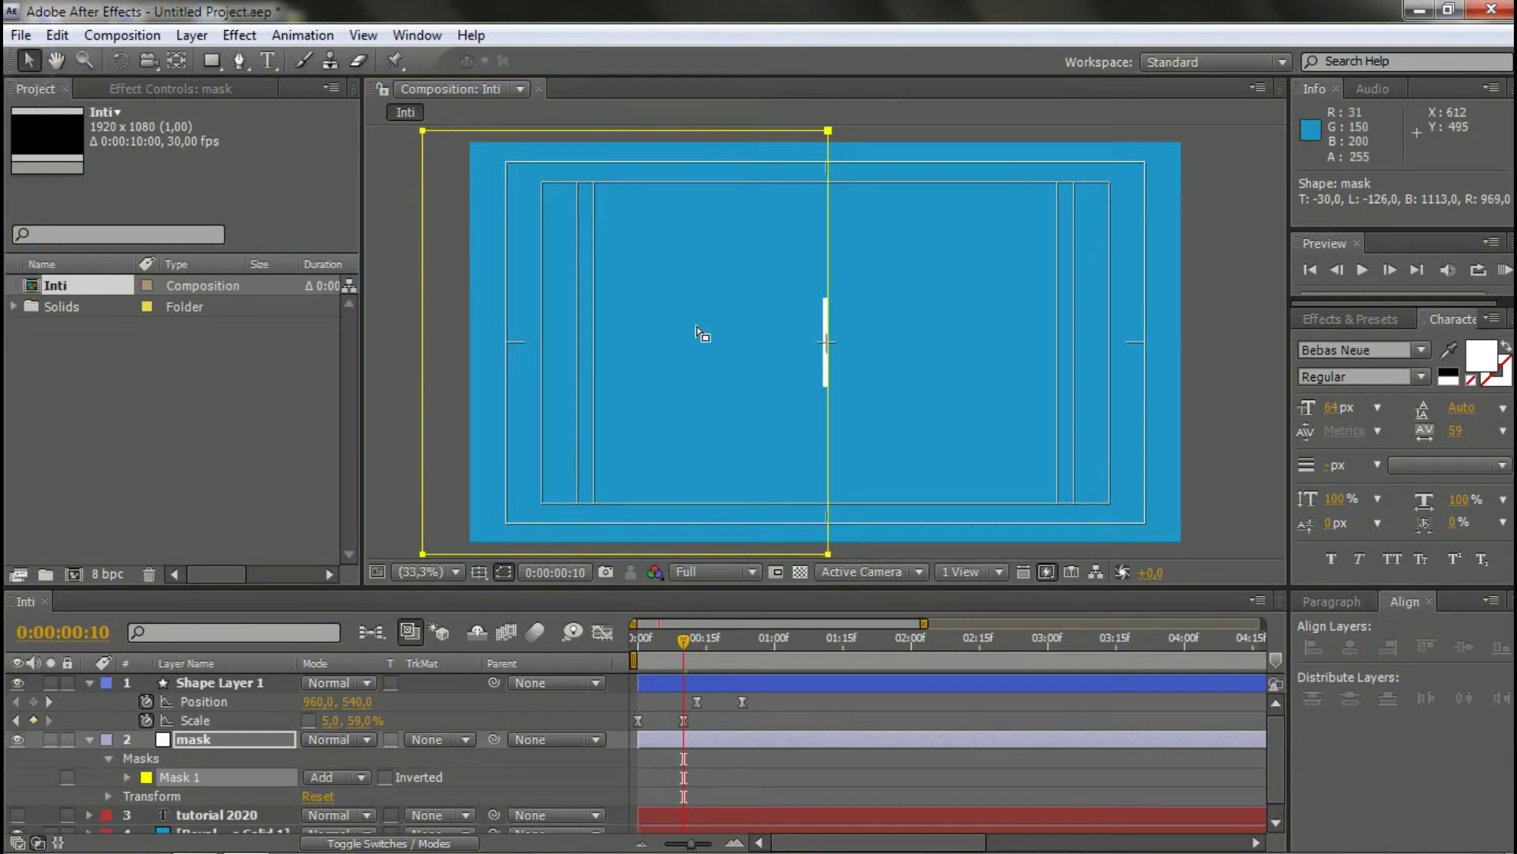
pyautogui.click(759, 328)
pyautogui.scroll(6, 829, 356)
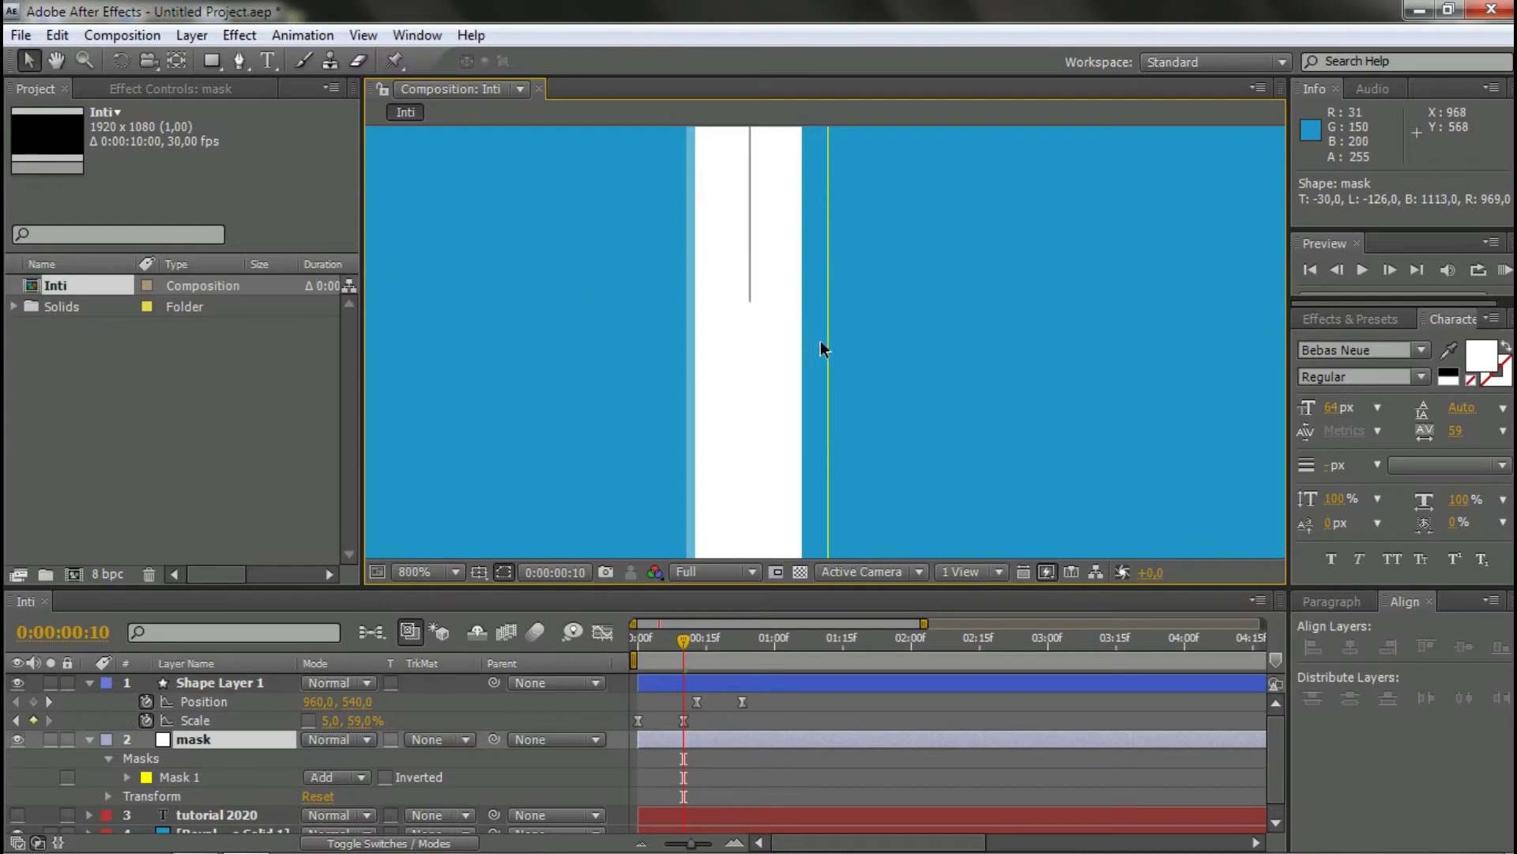
pyautogui.moveTo(821, 342); pyautogui.dragTo(791, 342)
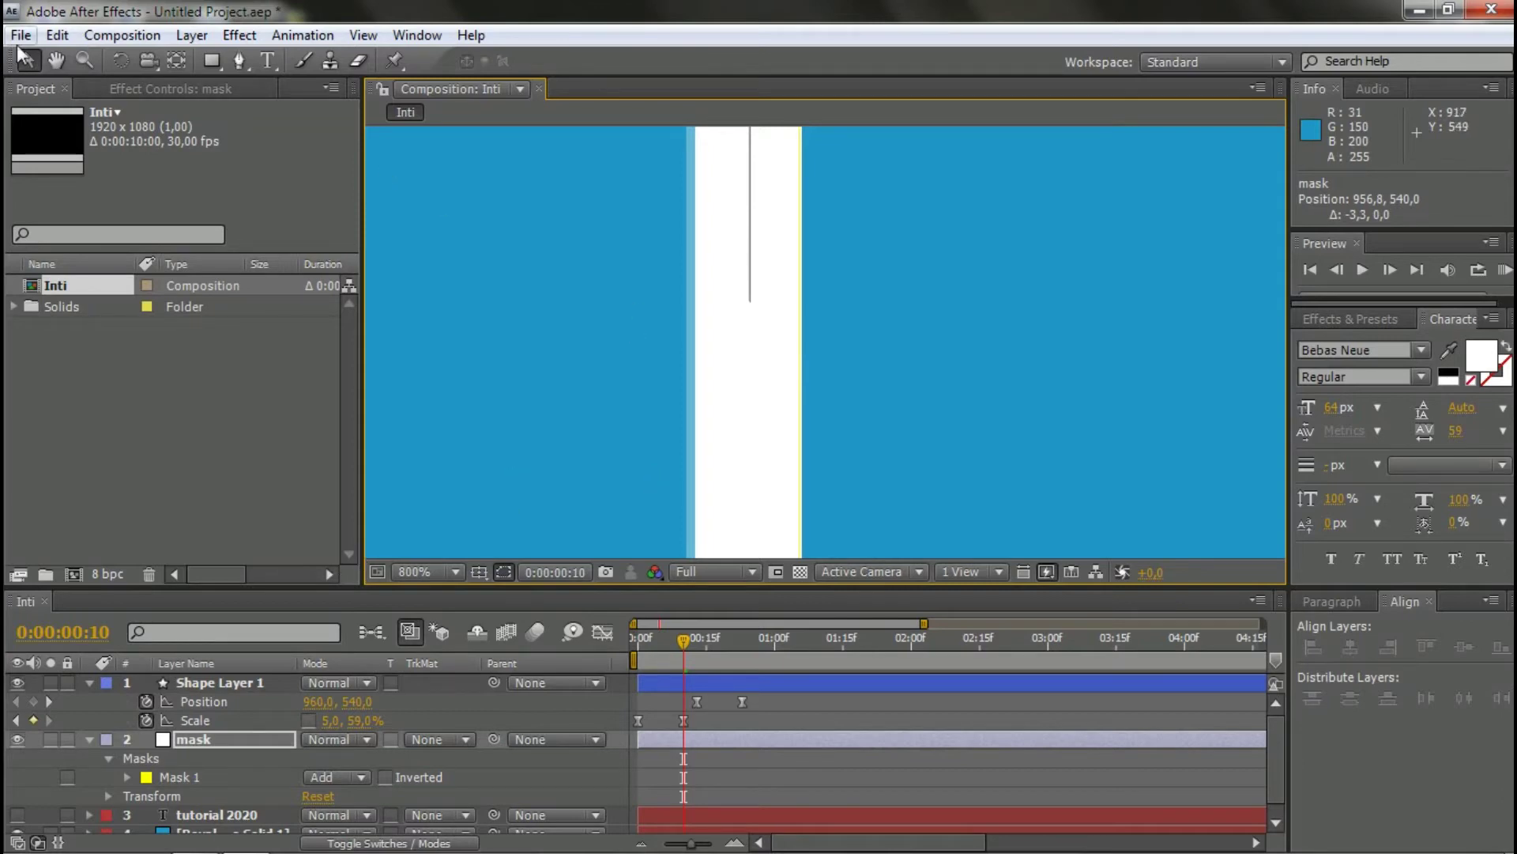
pyautogui.click(454, 572)
pyautogui.click(449, 569)
pyautogui.click(449, 570)
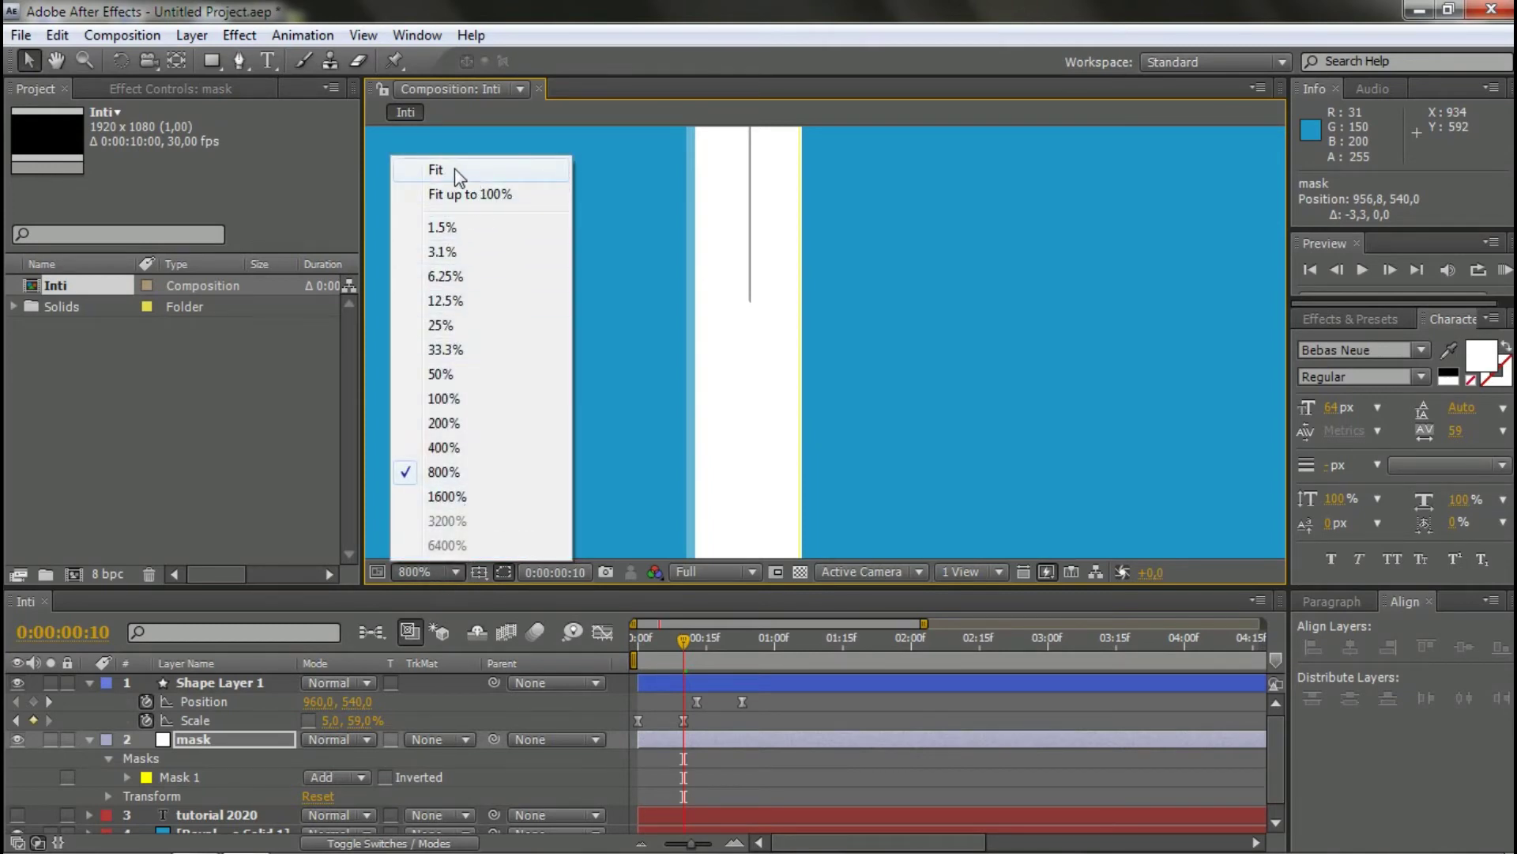
pyautogui.click(454, 169)
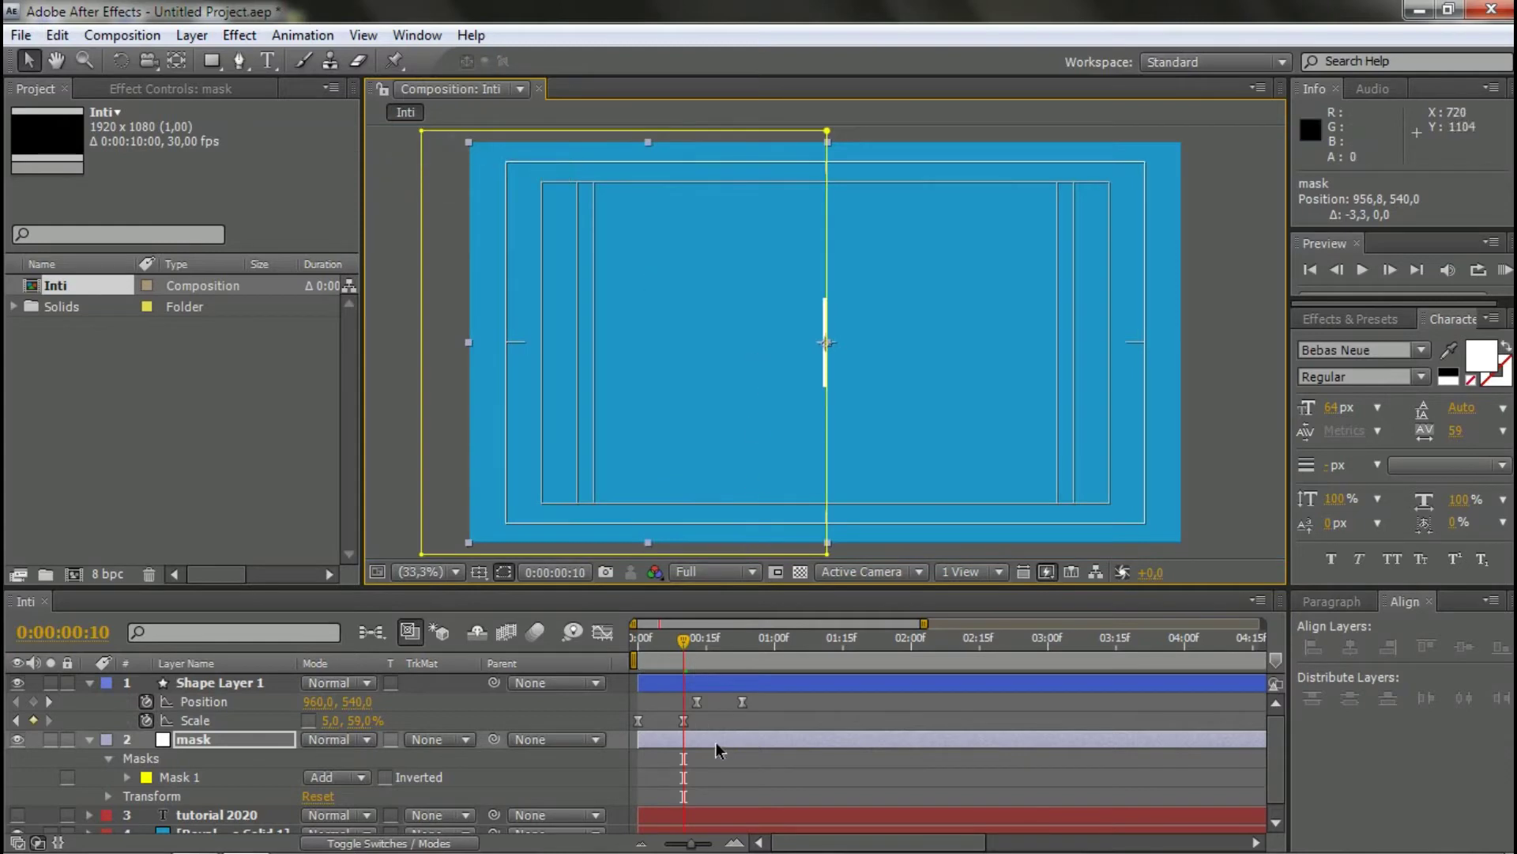
# - Select the mask layer and collapse its properties in the timeline
pyautogui.click(822, 721)
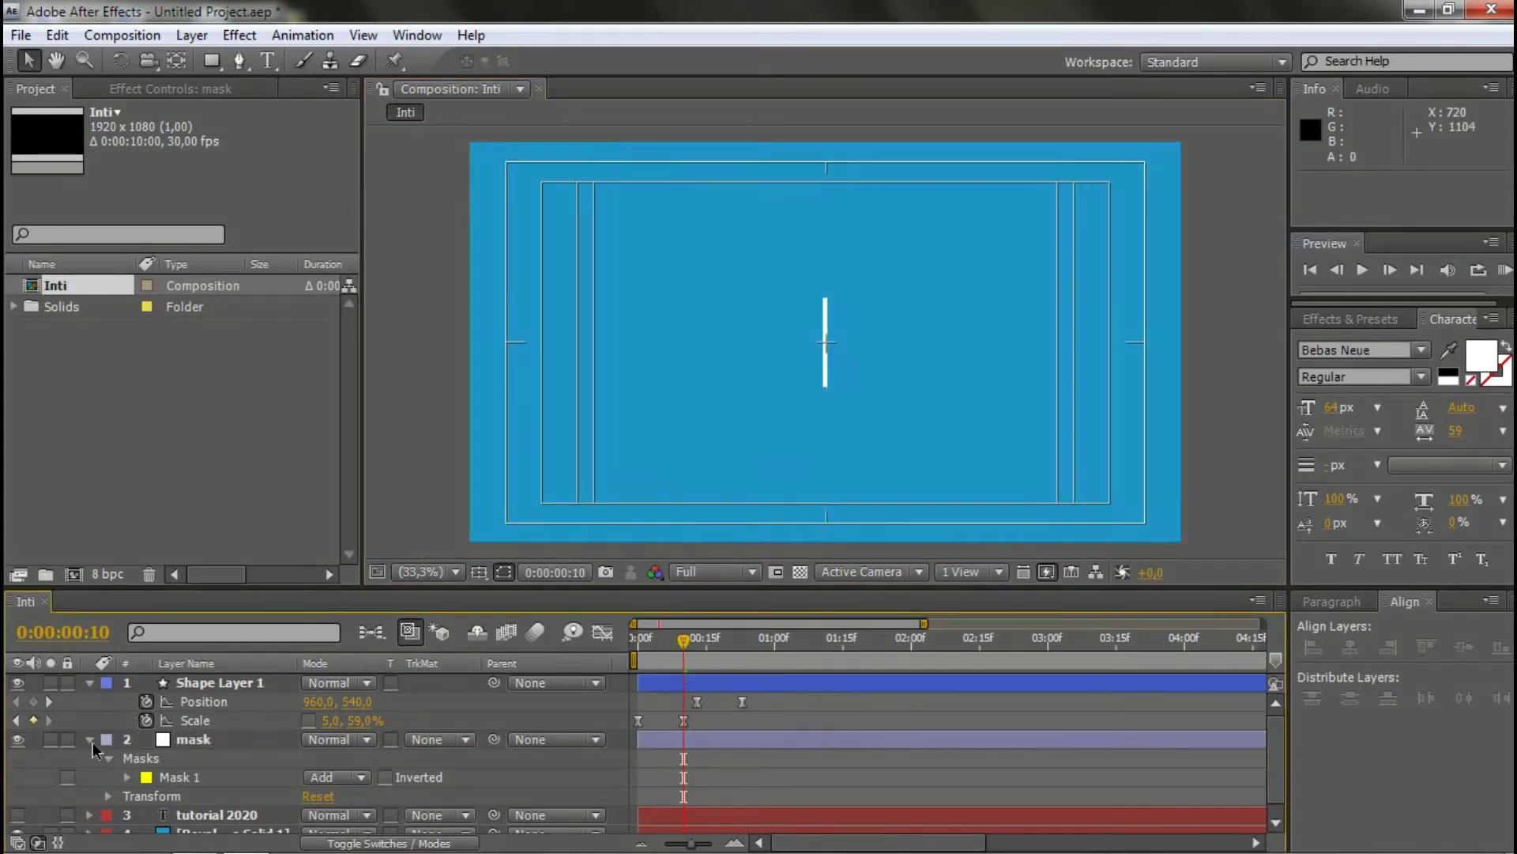
pyautogui.click(196, 741)
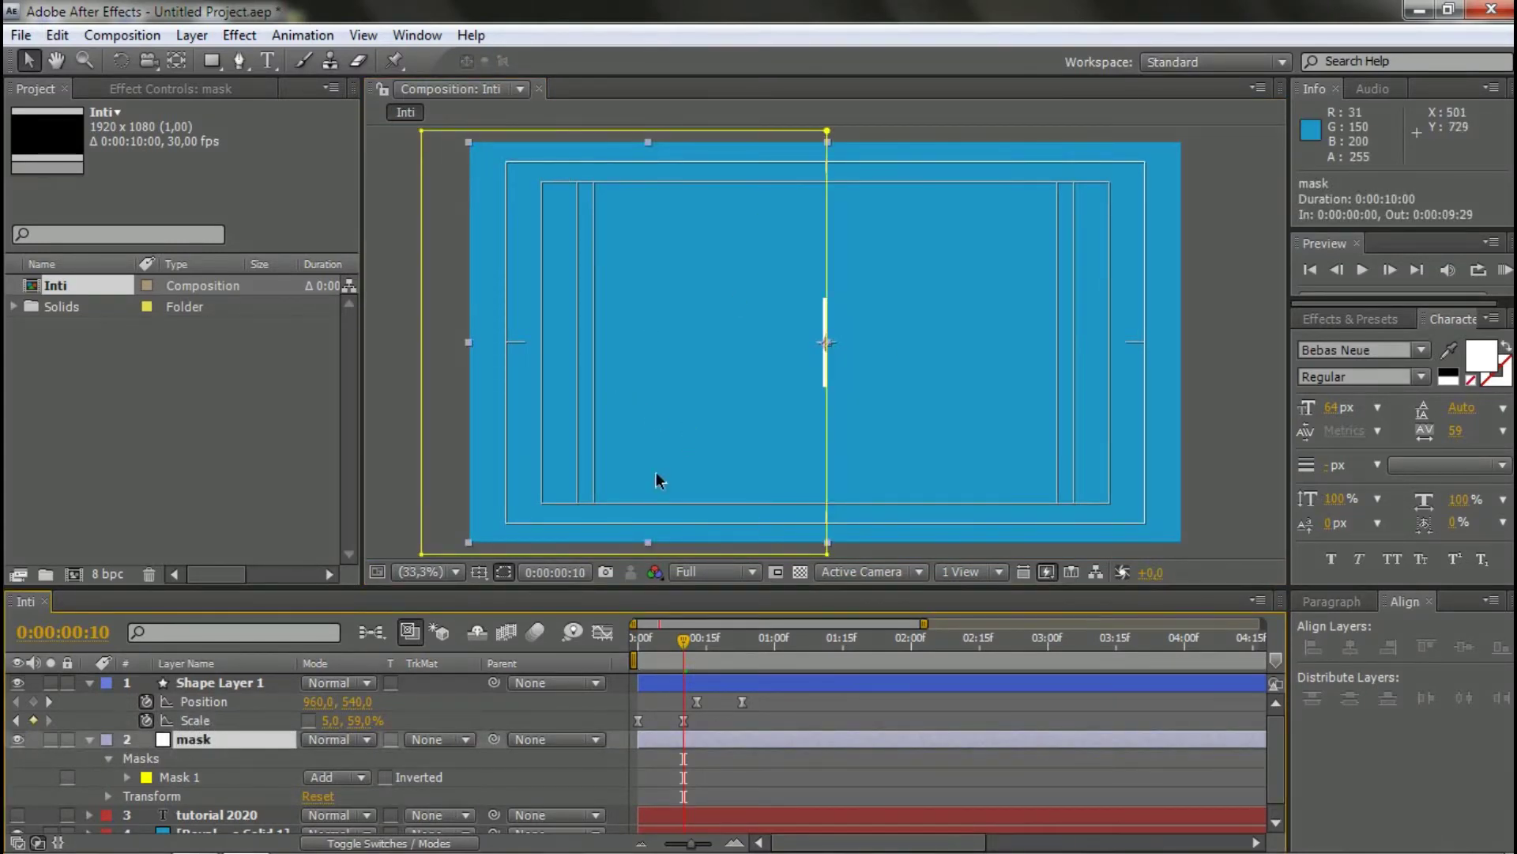
pyautogui.click(88, 739)
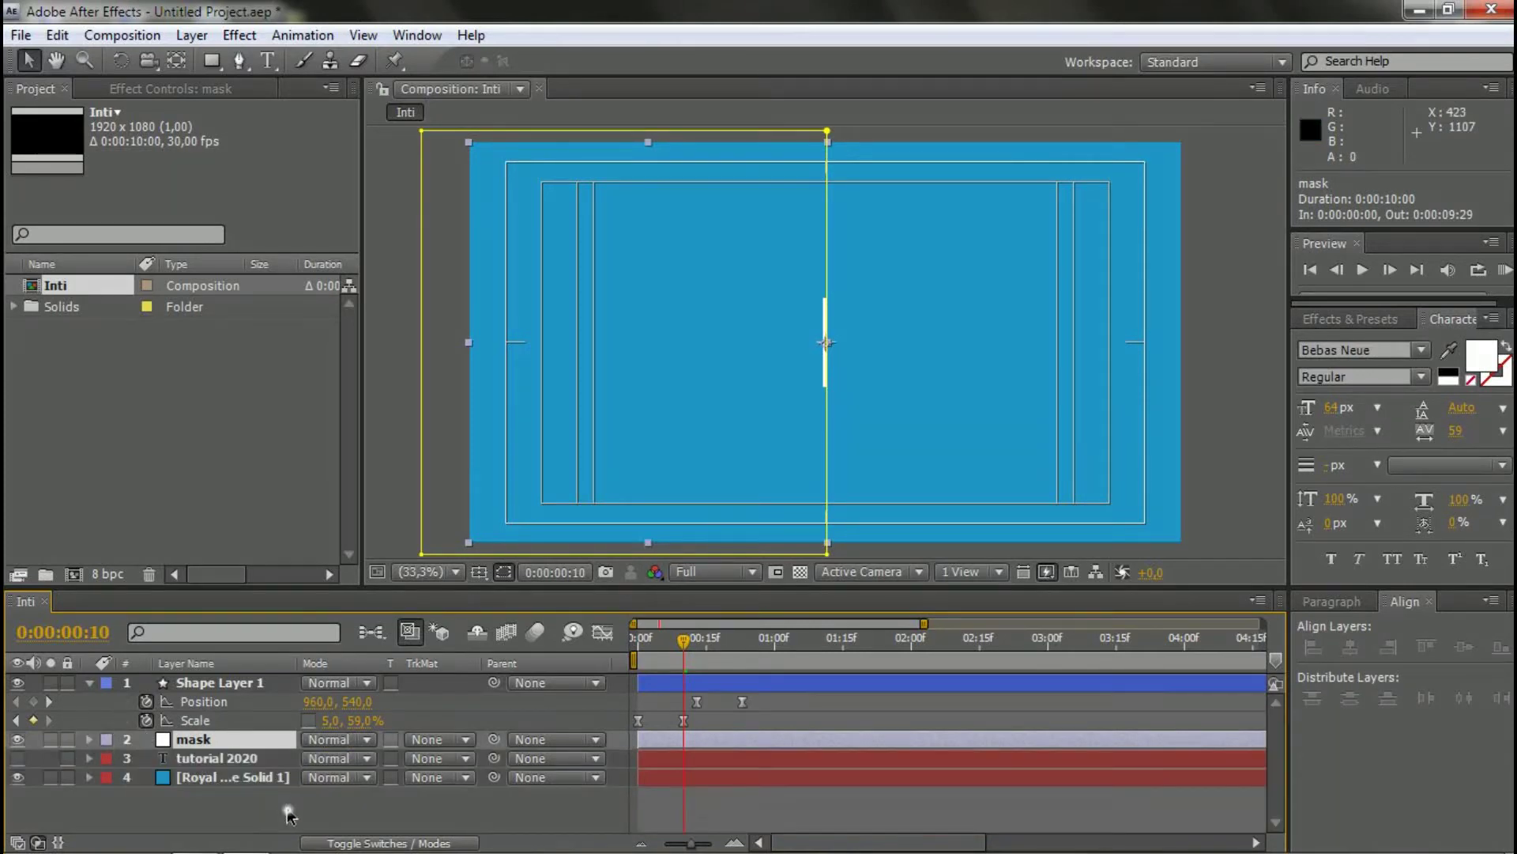
# - With the mask layer selected, go to frame 13, at the first Position keyframe of Shape Layer 1
pyautogui.click(289, 818)
pyautogui.click(264, 743)
pyautogui.click(237, 683)
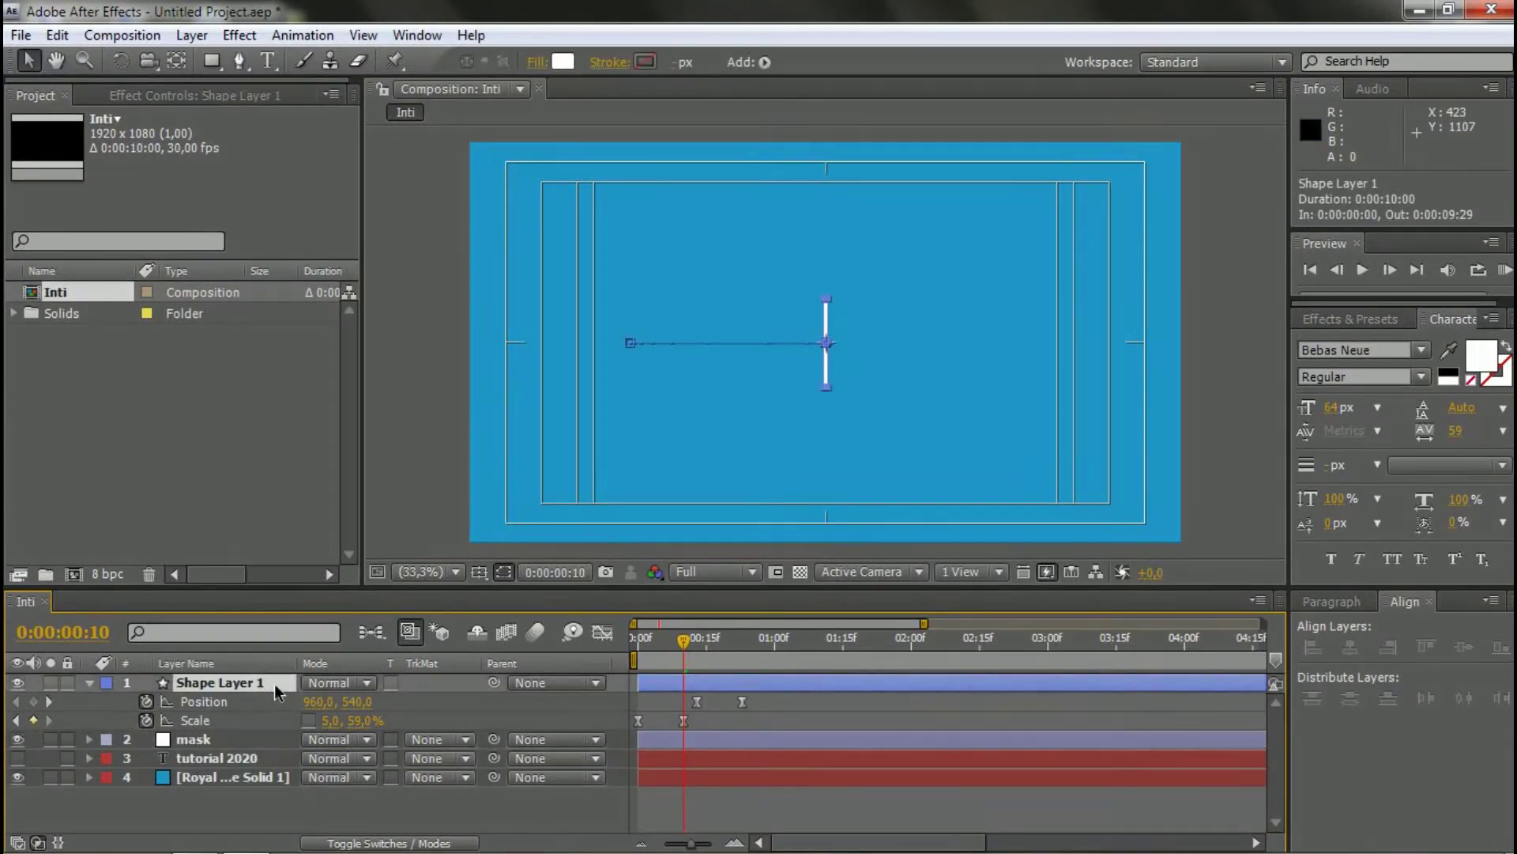
pyautogui.click(262, 742)
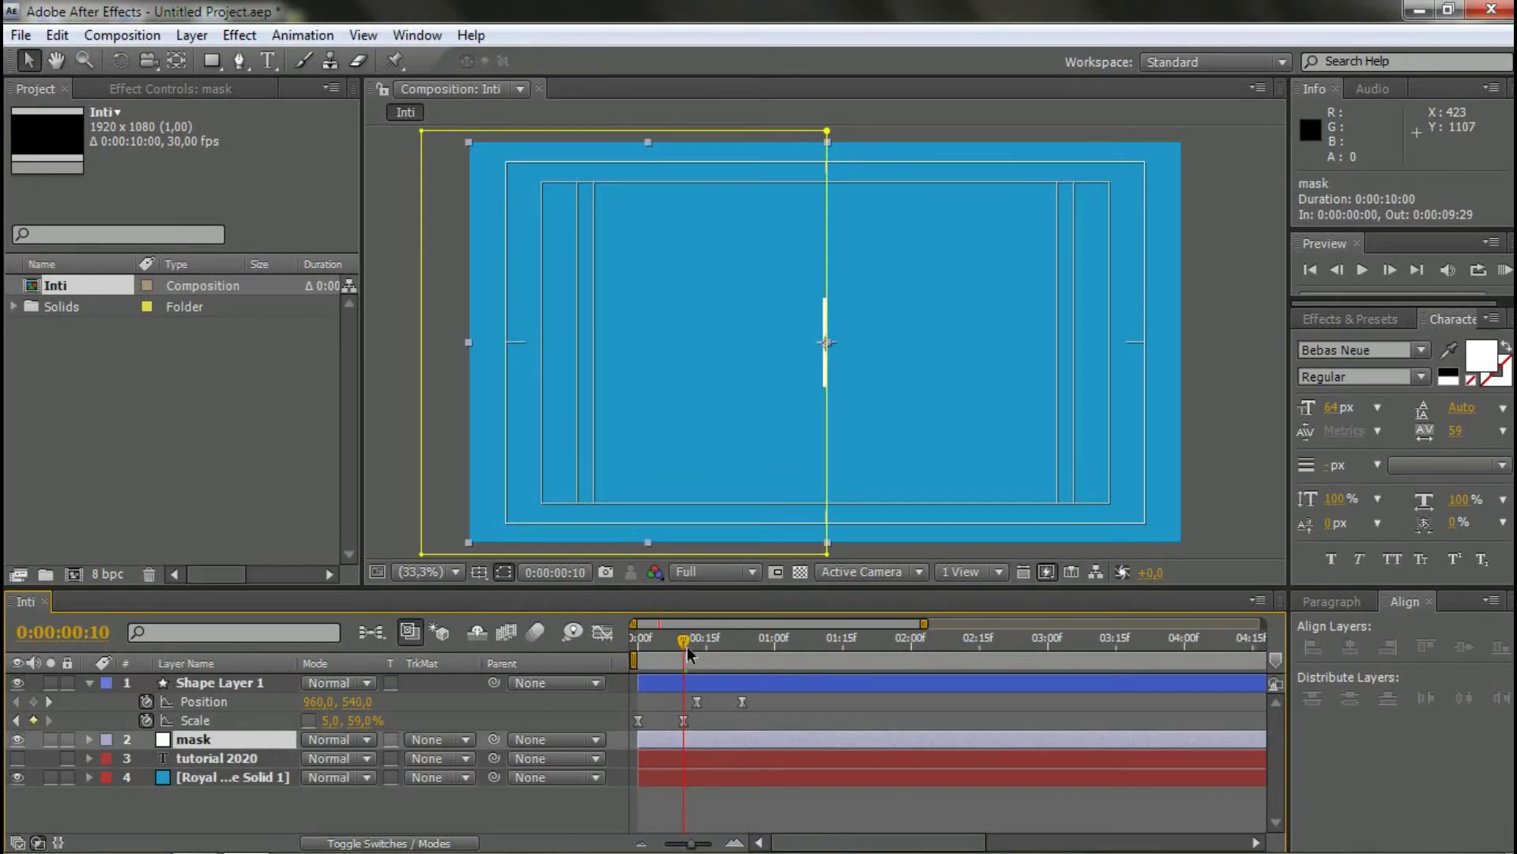
pyautogui.moveTo(685, 642); pyautogui.dragTo(698, 645)
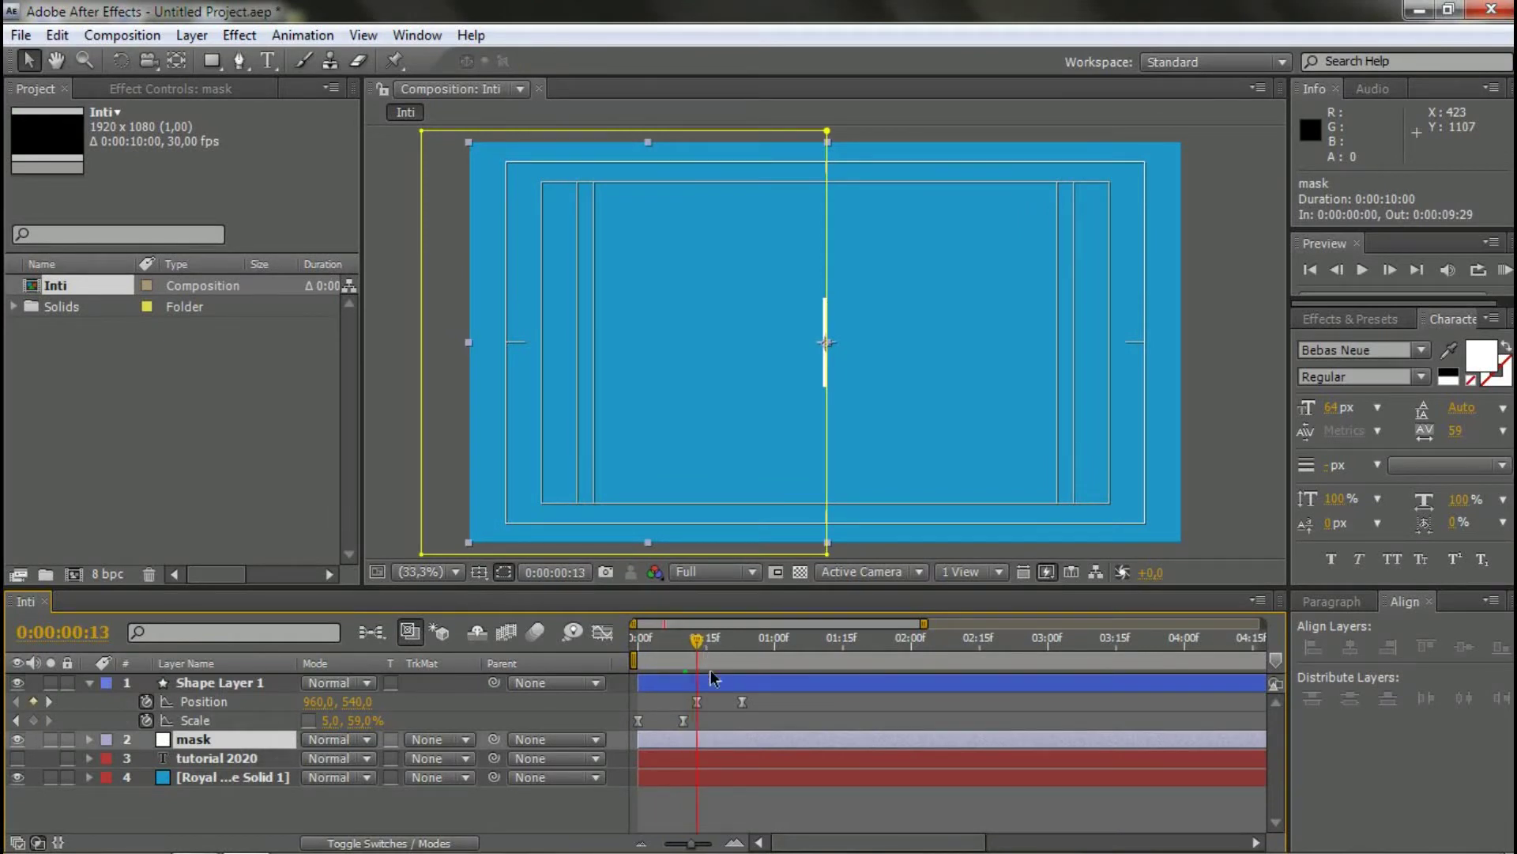
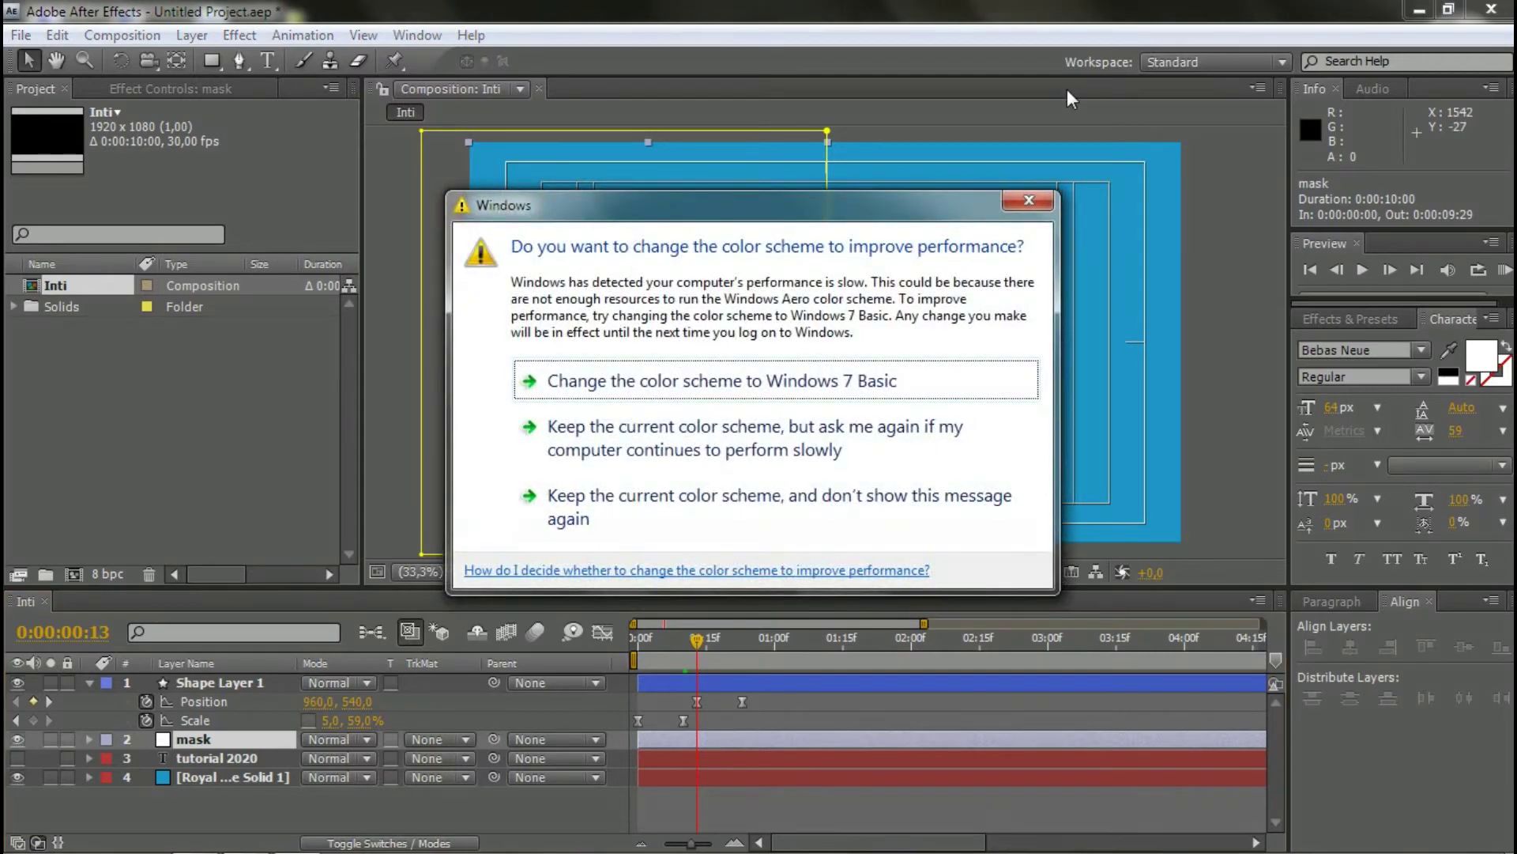
# - Dismiss the colour scheme message and trim the start of the mask and tutorial 2020 layers to frame 13
pyautogui.click(1030, 202)
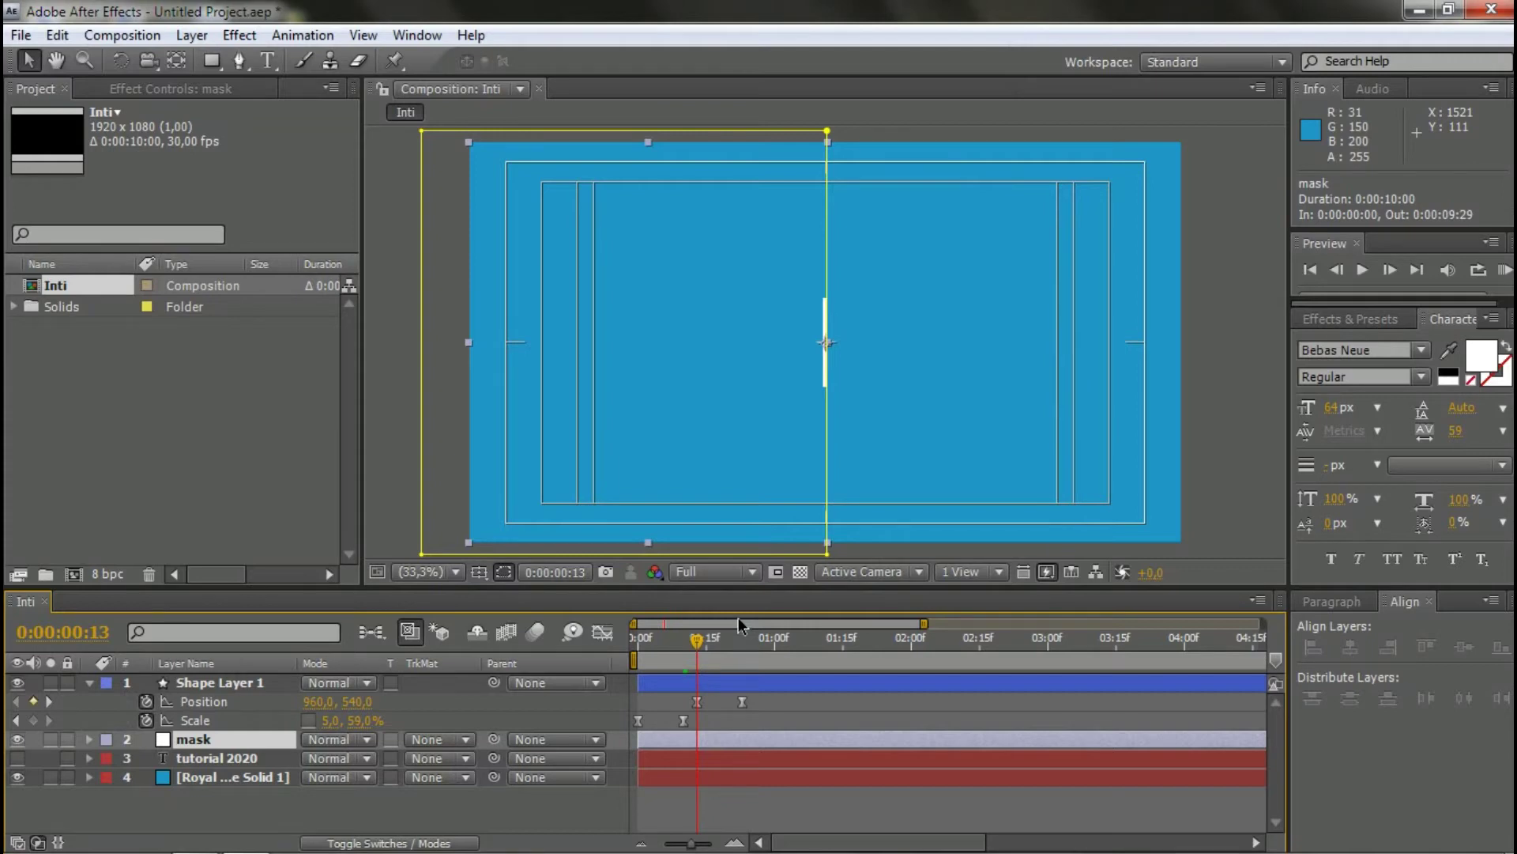
pyautogui.hotkey('alt', '[')
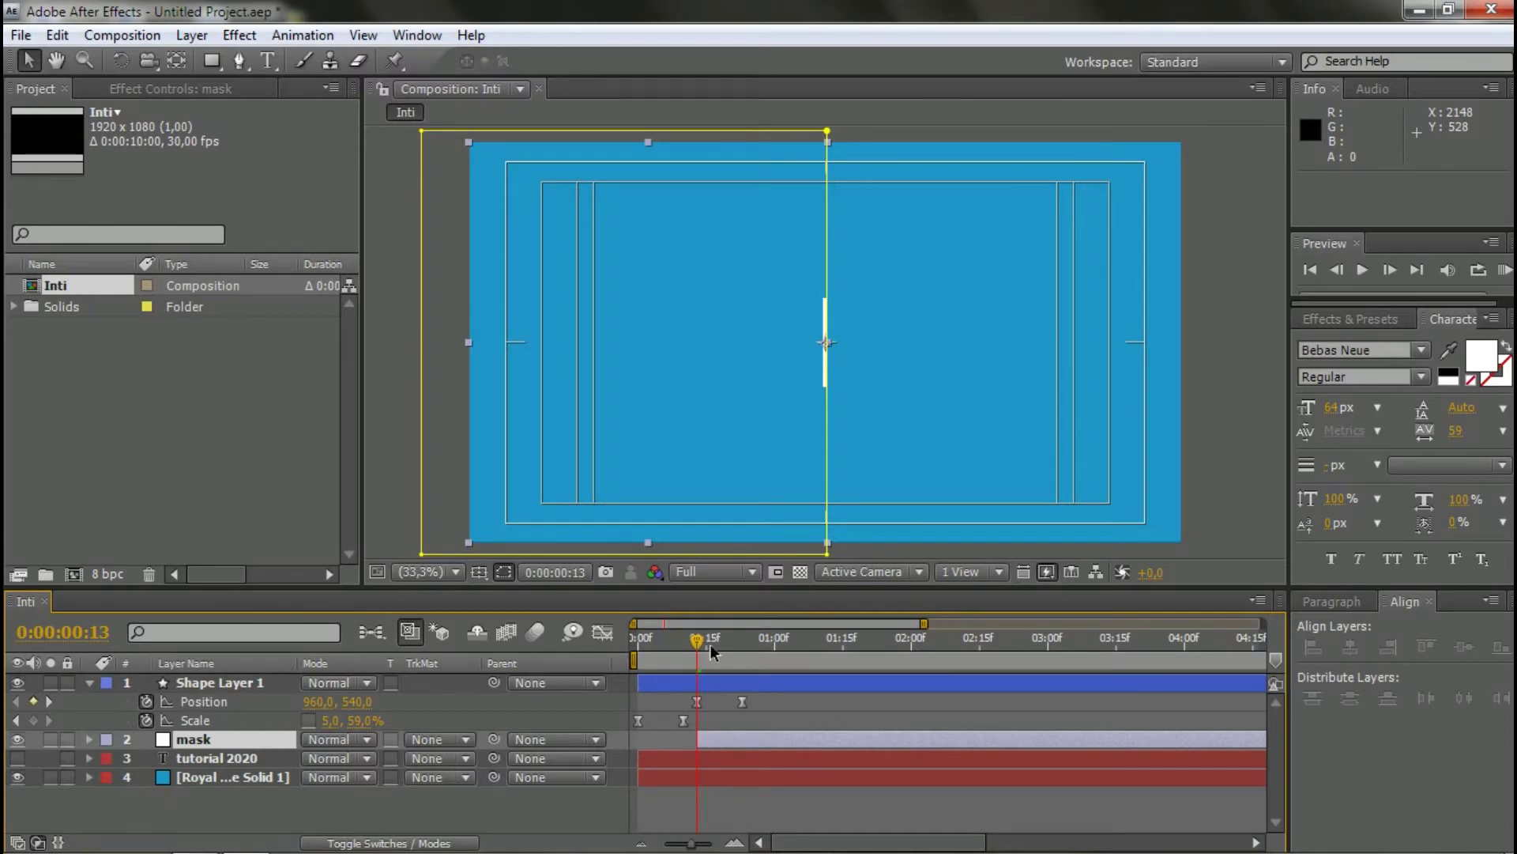
pyautogui.click(203, 762)
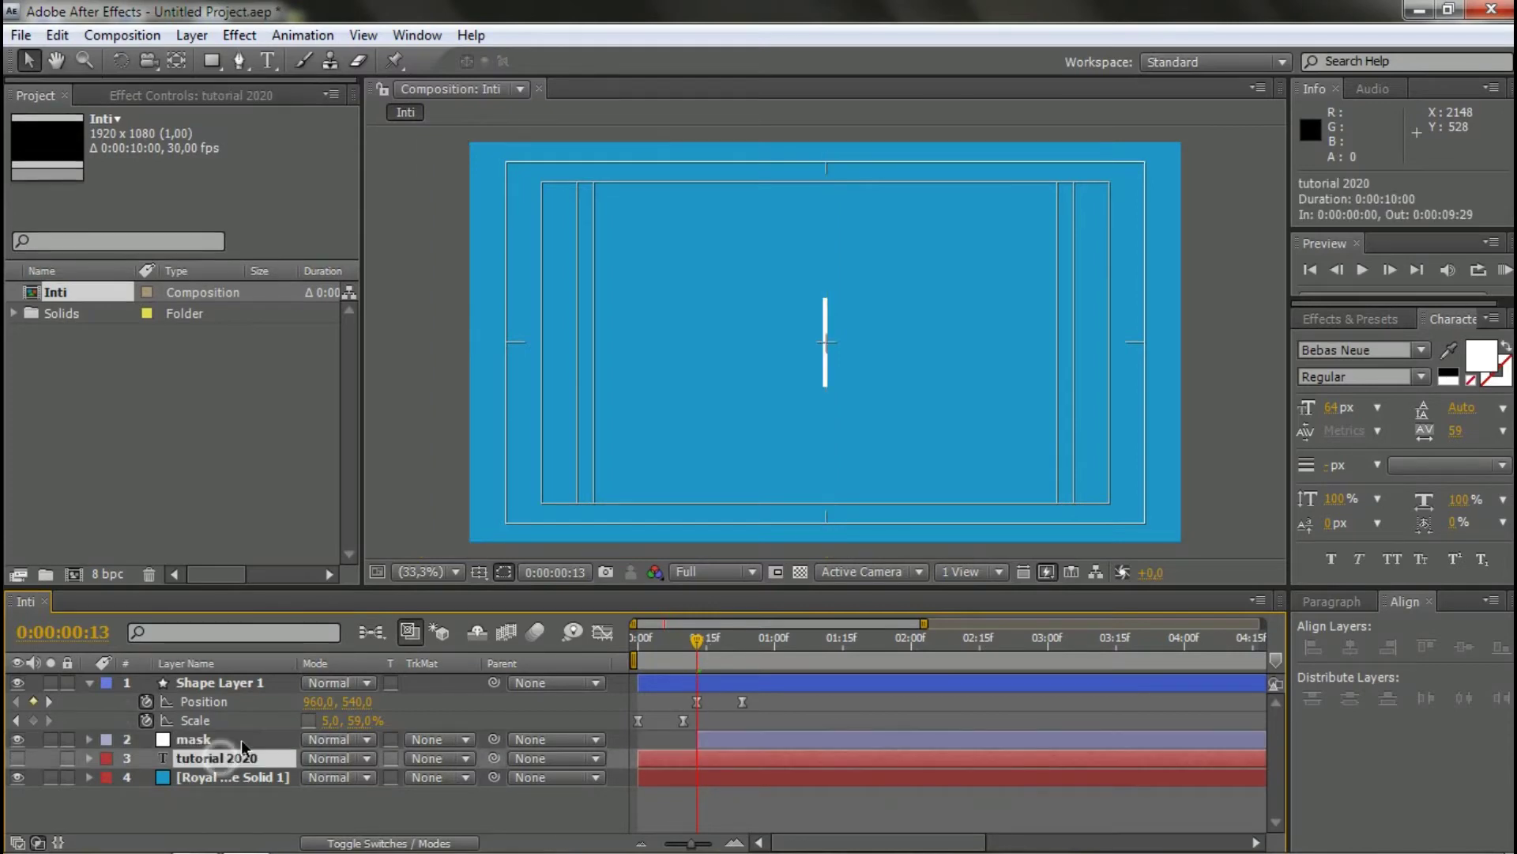
pyautogui.click(240, 738)
pyautogui.click(248, 757)
pyautogui.hotkey('alt', '[')
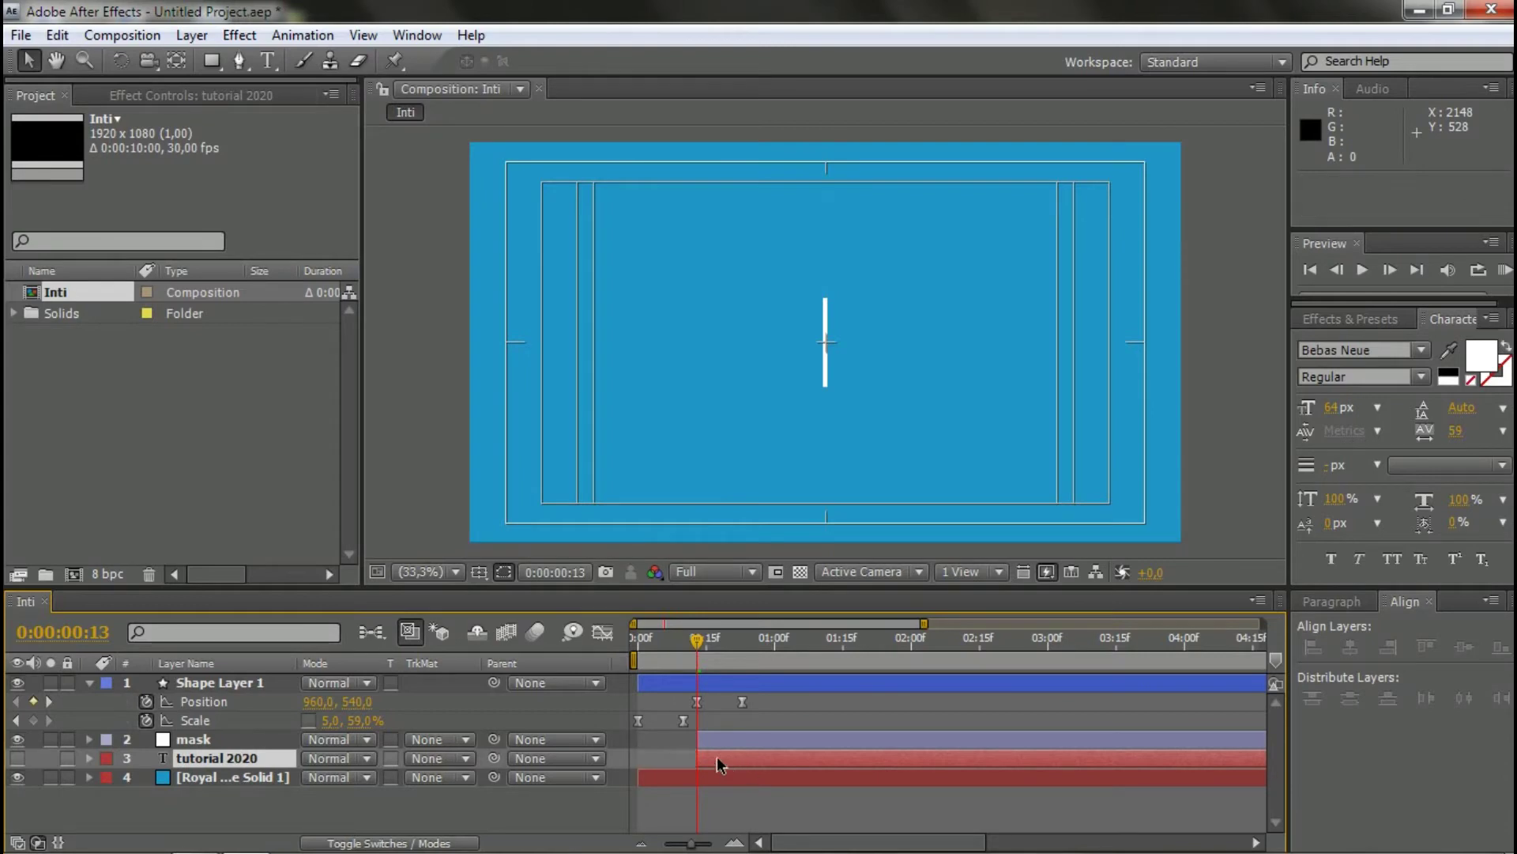
pyautogui.click(722, 738)
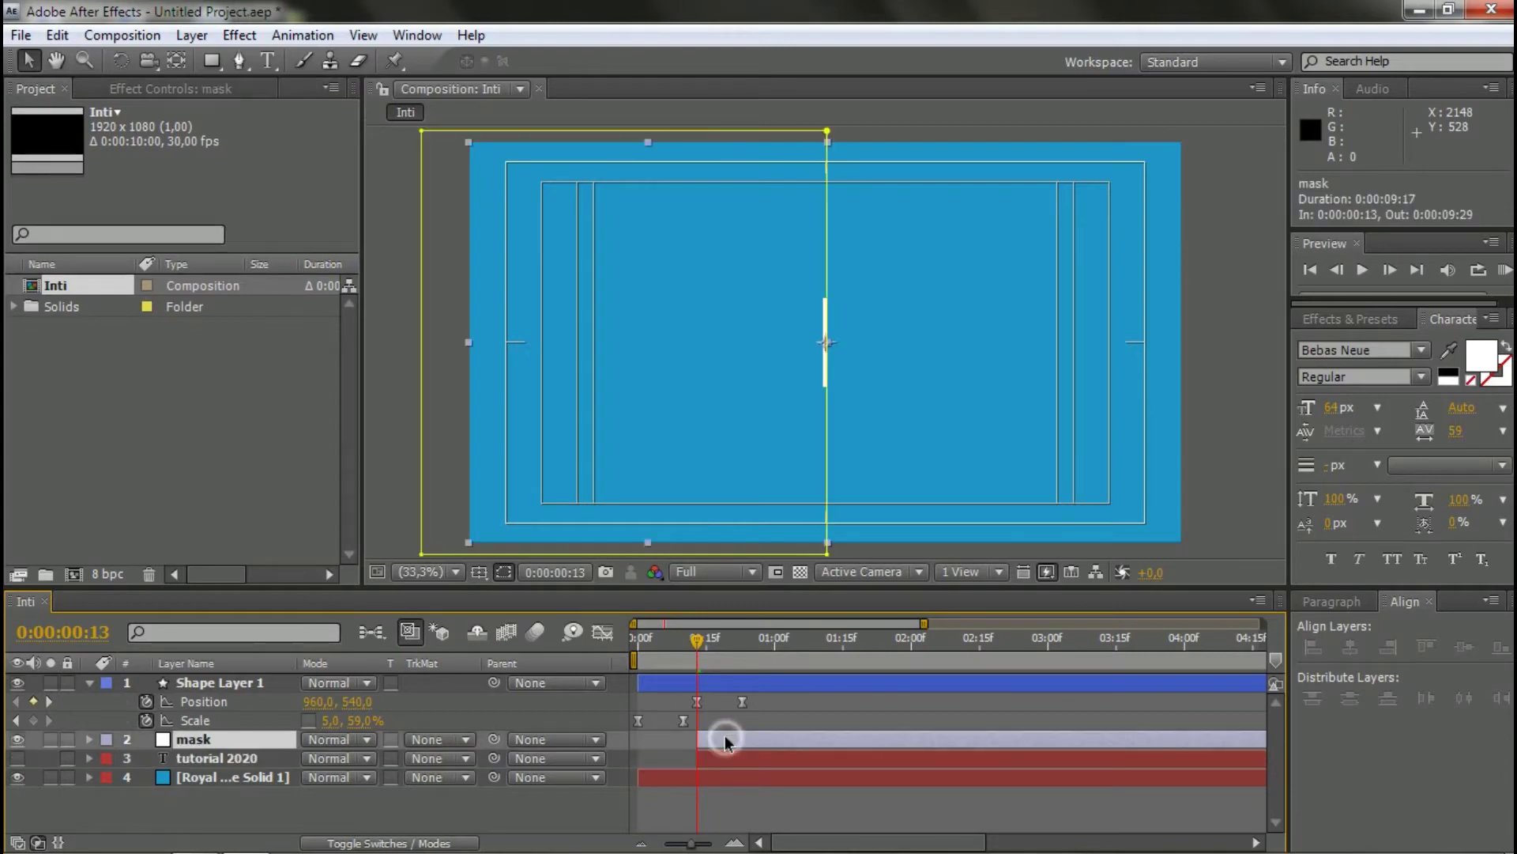
pyautogui.click(221, 756)
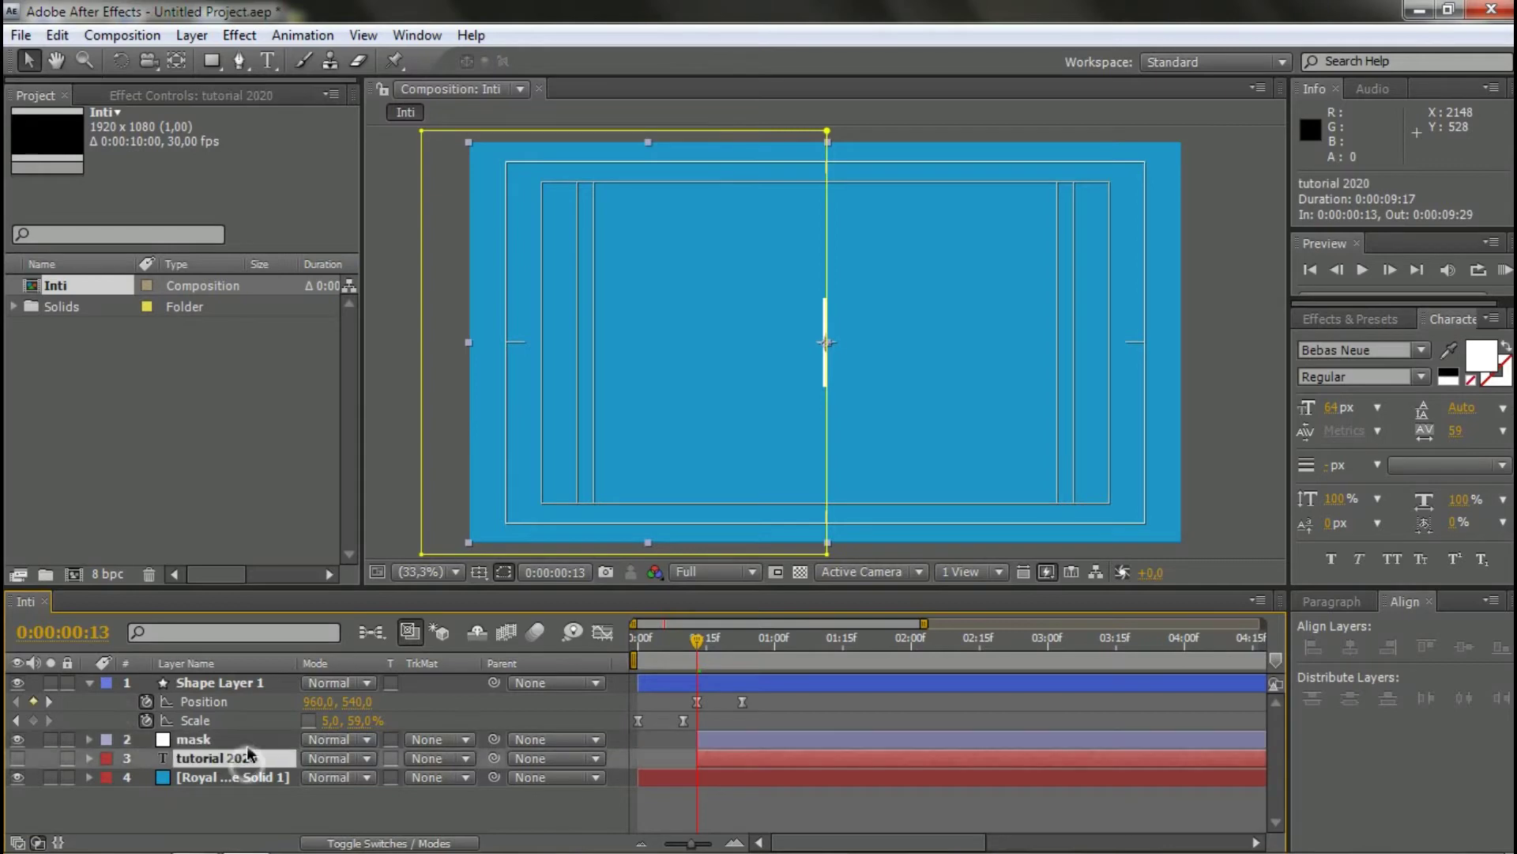
# - Try parenting the mask layer to Shape Layer 1, and reset its parent to None
pyautogui.click(246, 741)
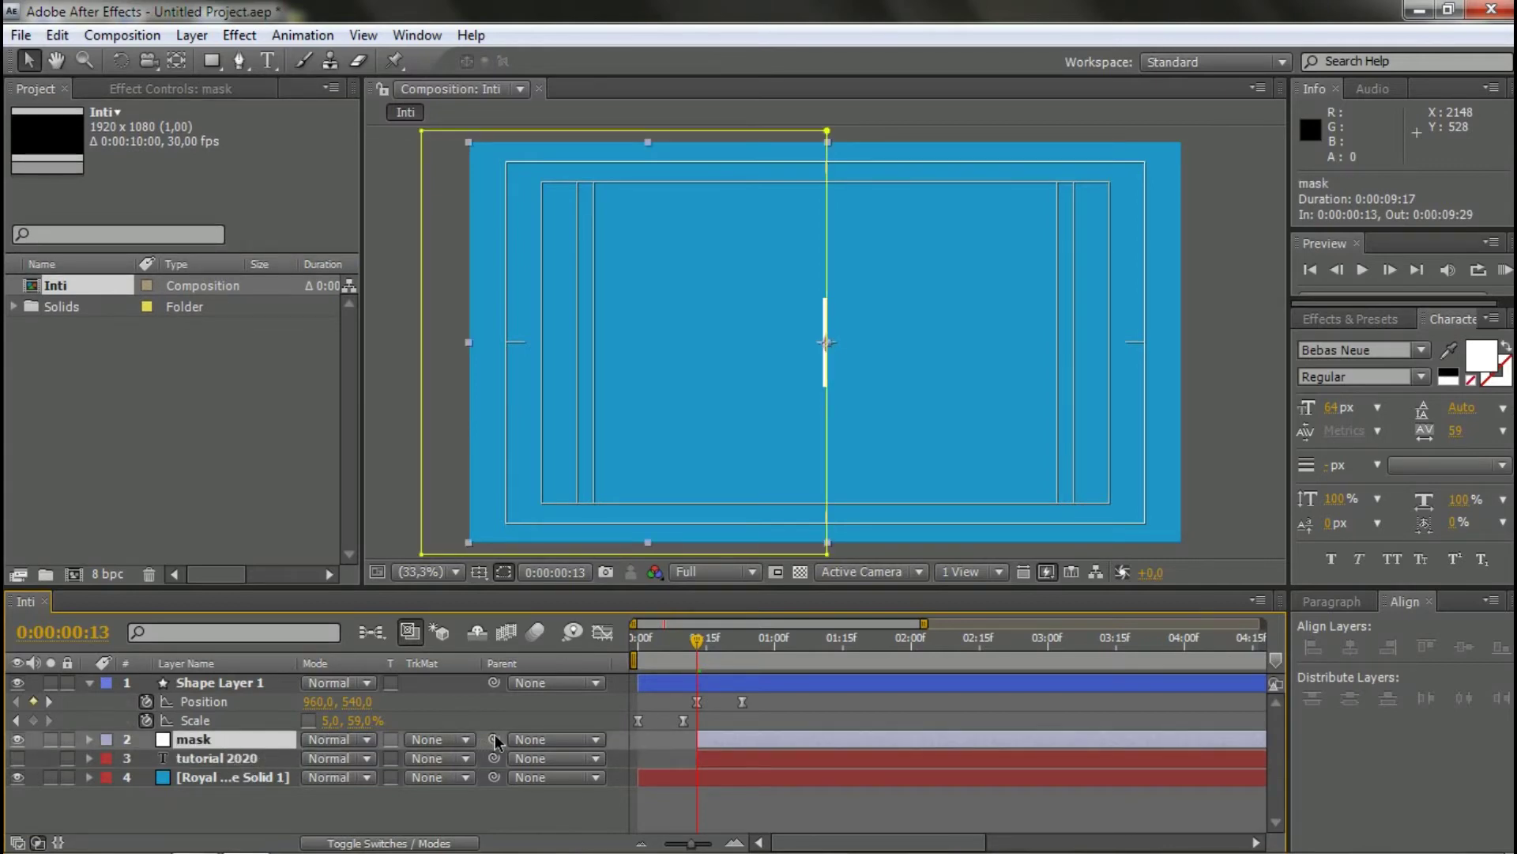
pyautogui.click(518, 725)
pyautogui.click(193, 740)
pyautogui.moveTo(494, 739)
pyautogui.mouseDown()
pyautogui.moveTo(380, 760)
pyautogui.moveTo(241, 686)
pyautogui.moveTo(508, 729)
pyautogui.mouseUp()
pyautogui.moveTo(496, 743); pyautogui.dragTo(234, 686)
pyautogui.click(537, 743)
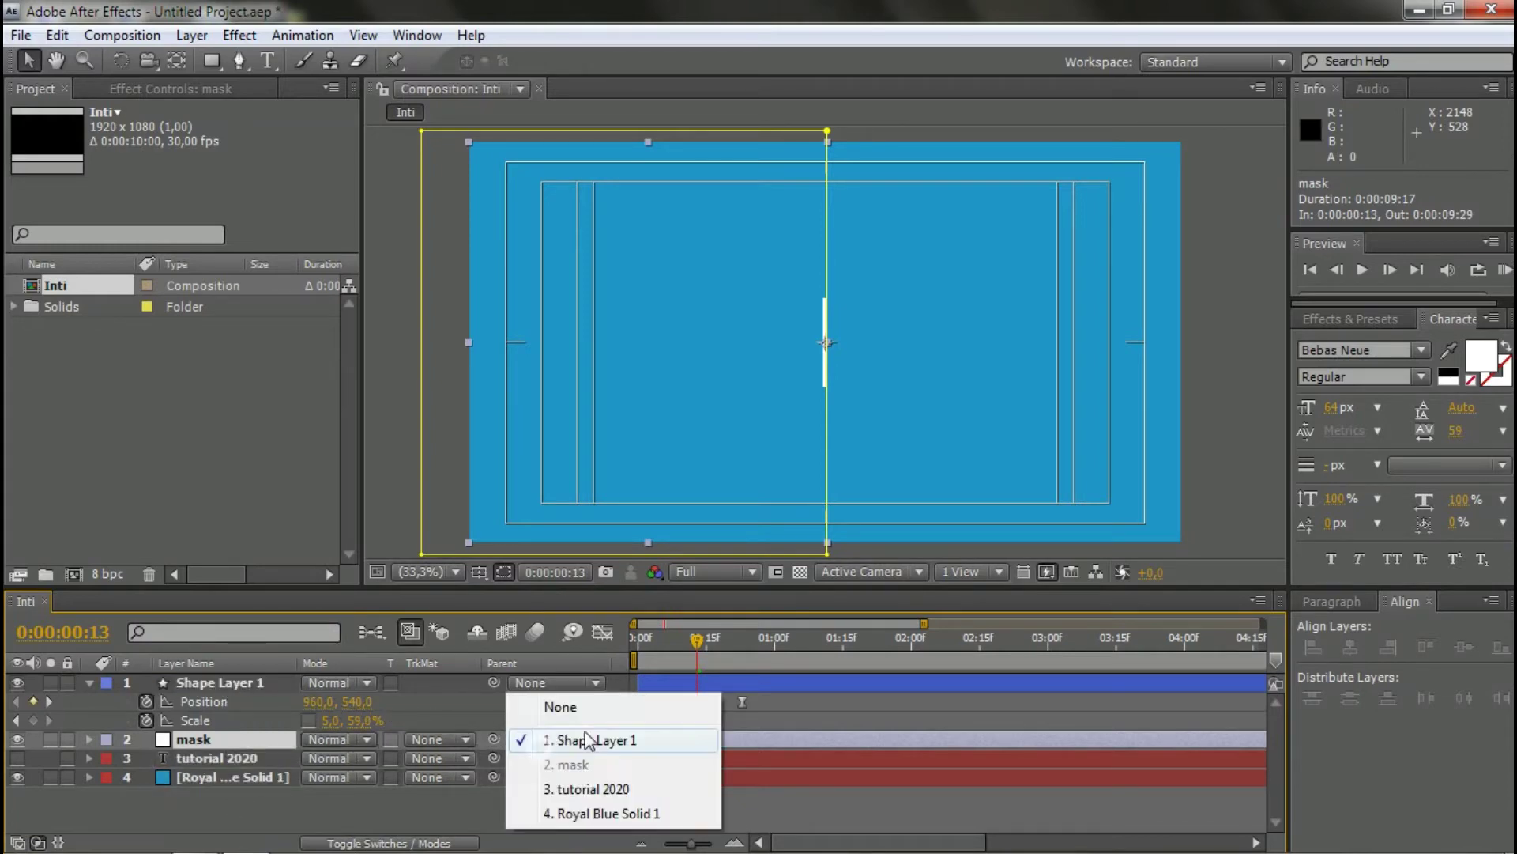
pyautogui.click(640, 696)
pyautogui.click(589, 722)
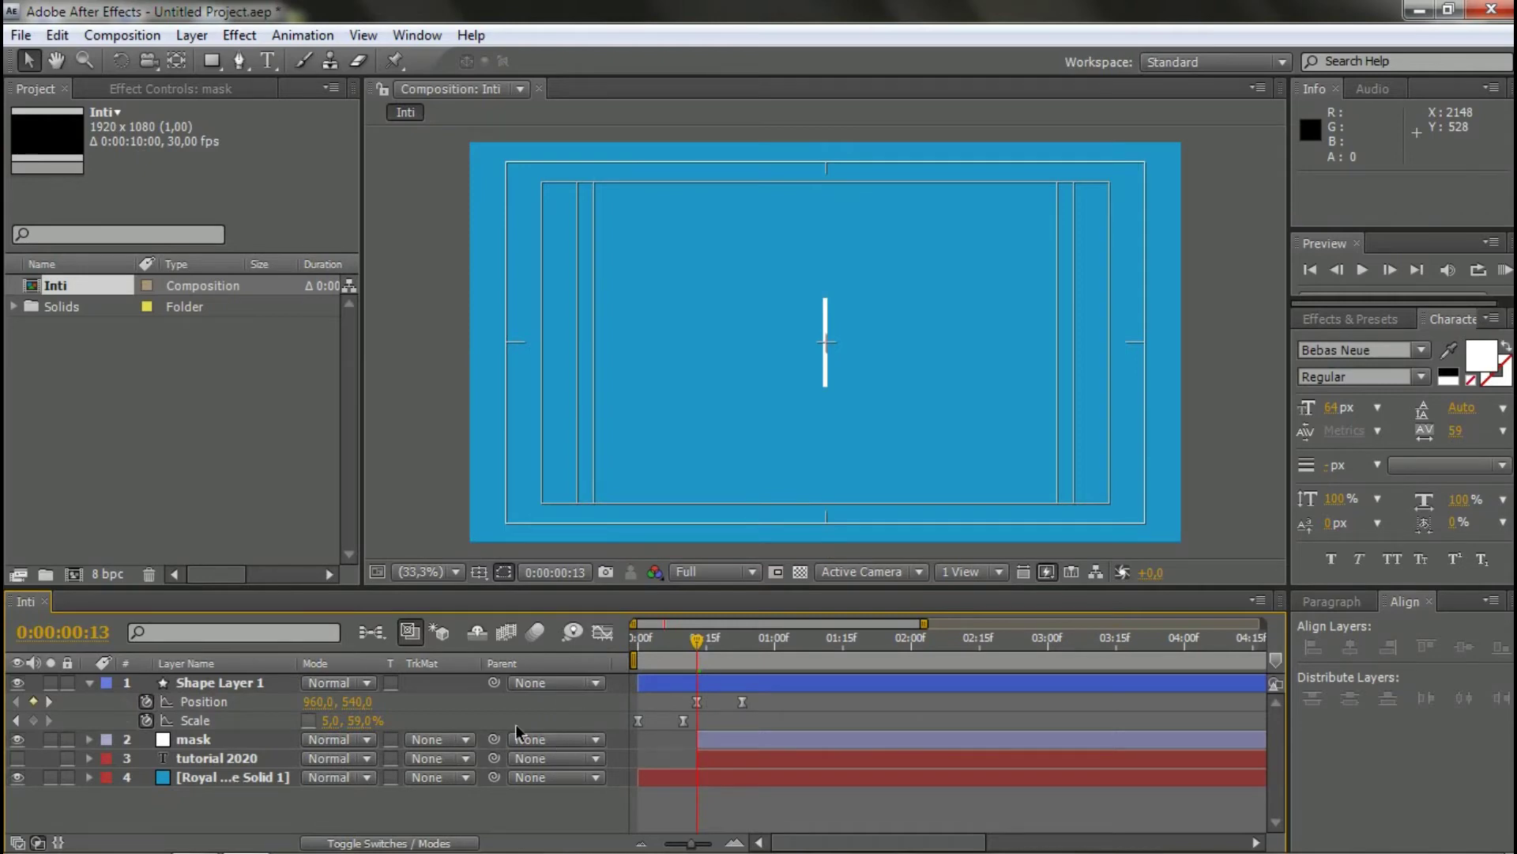
# - Parent the mask layer to Shape Layer 1 so it follows the white line
pyautogui.click(599, 741)
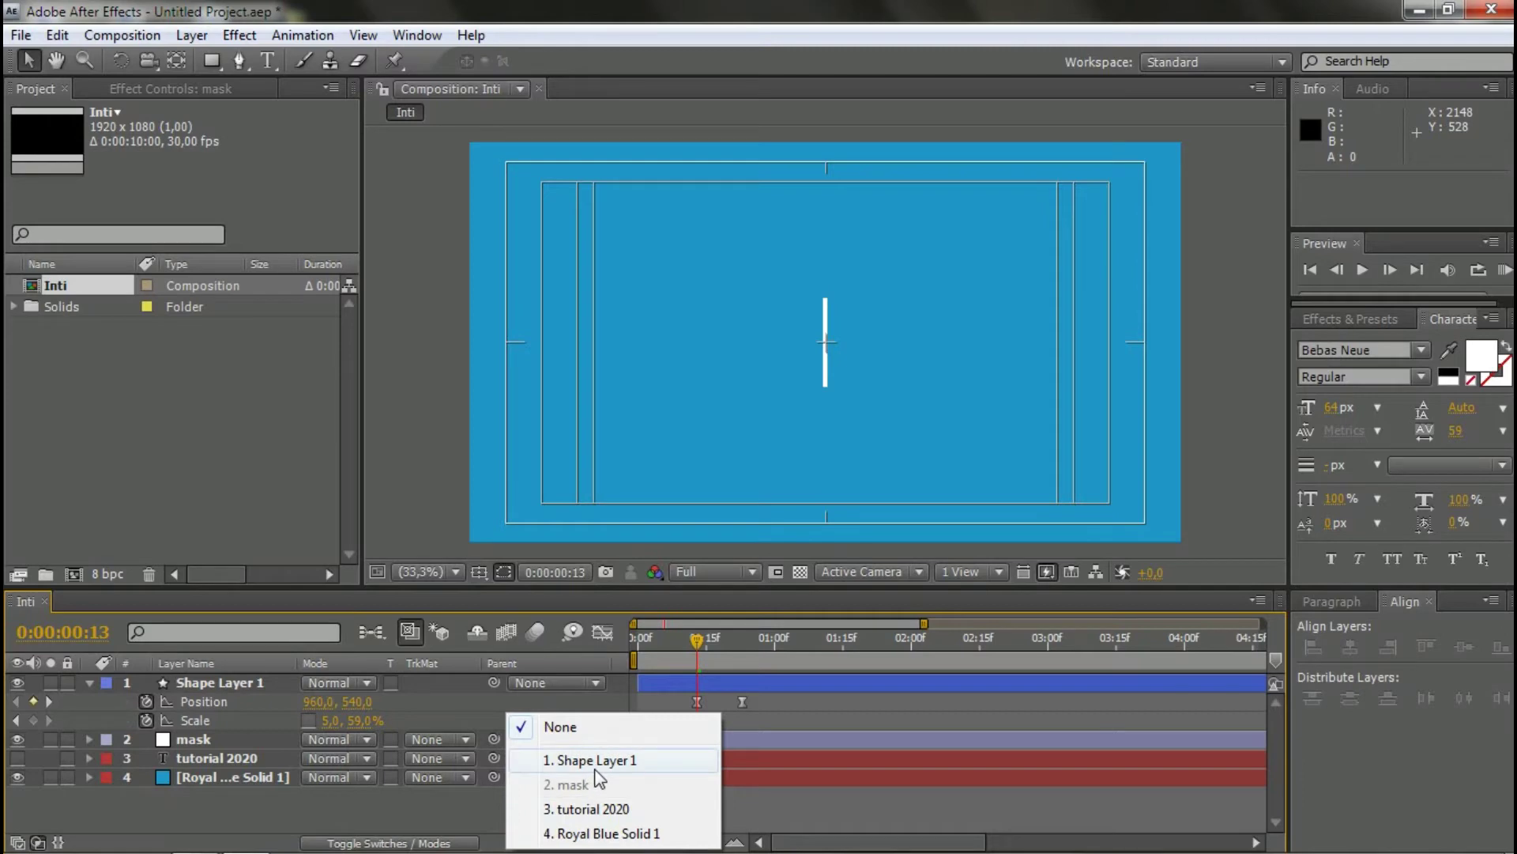
pyautogui.click(477, 803)
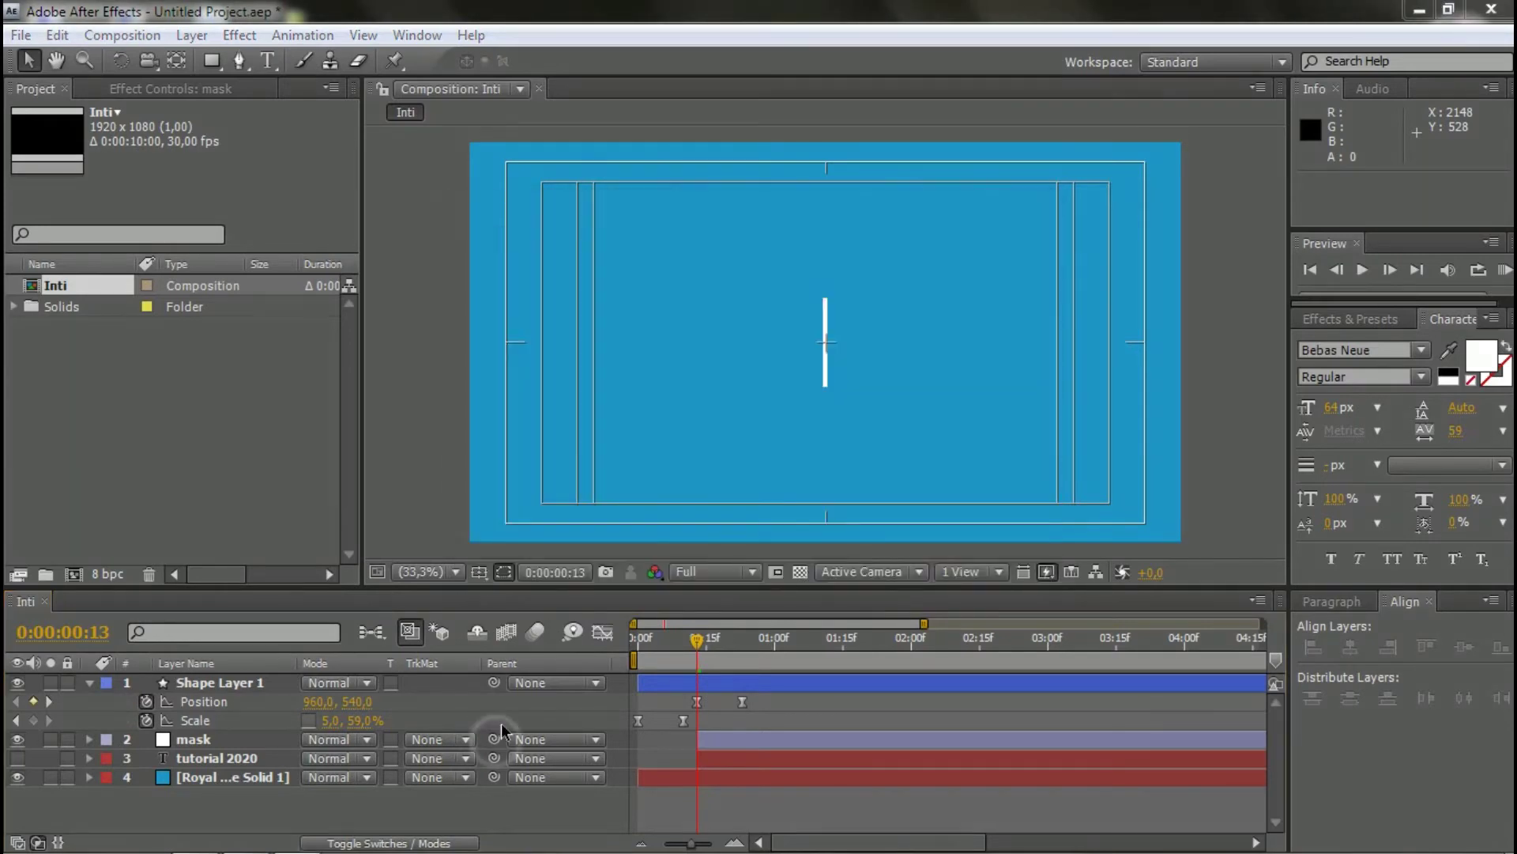
pyautogui.moveTo(494, 739); pyautogui.dragTo(225, 679)
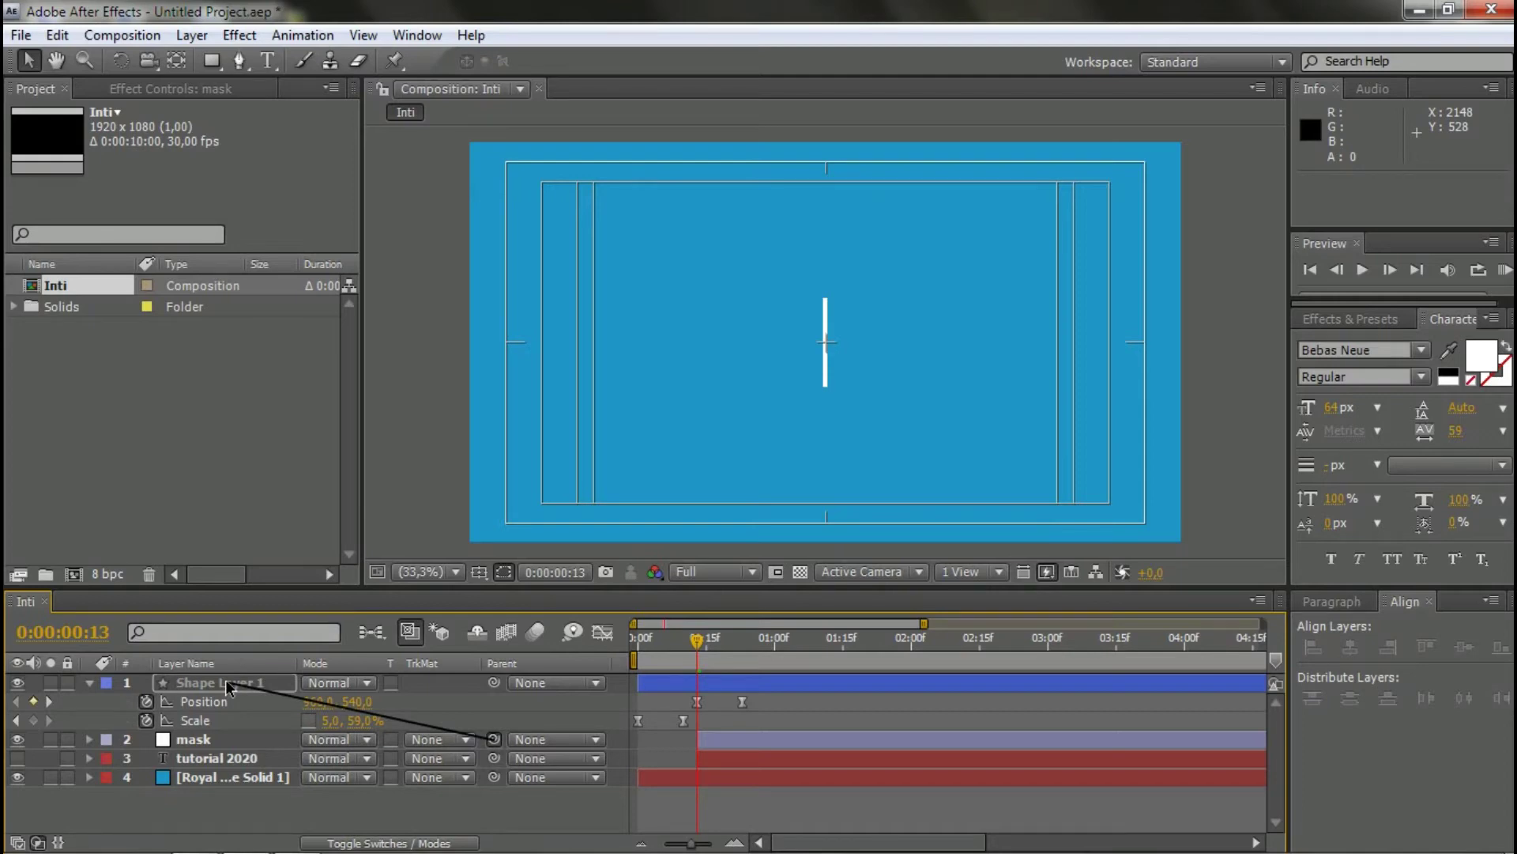
pyautogui.moveTo(228, 685); pyautogui.dragTo(228, 684)
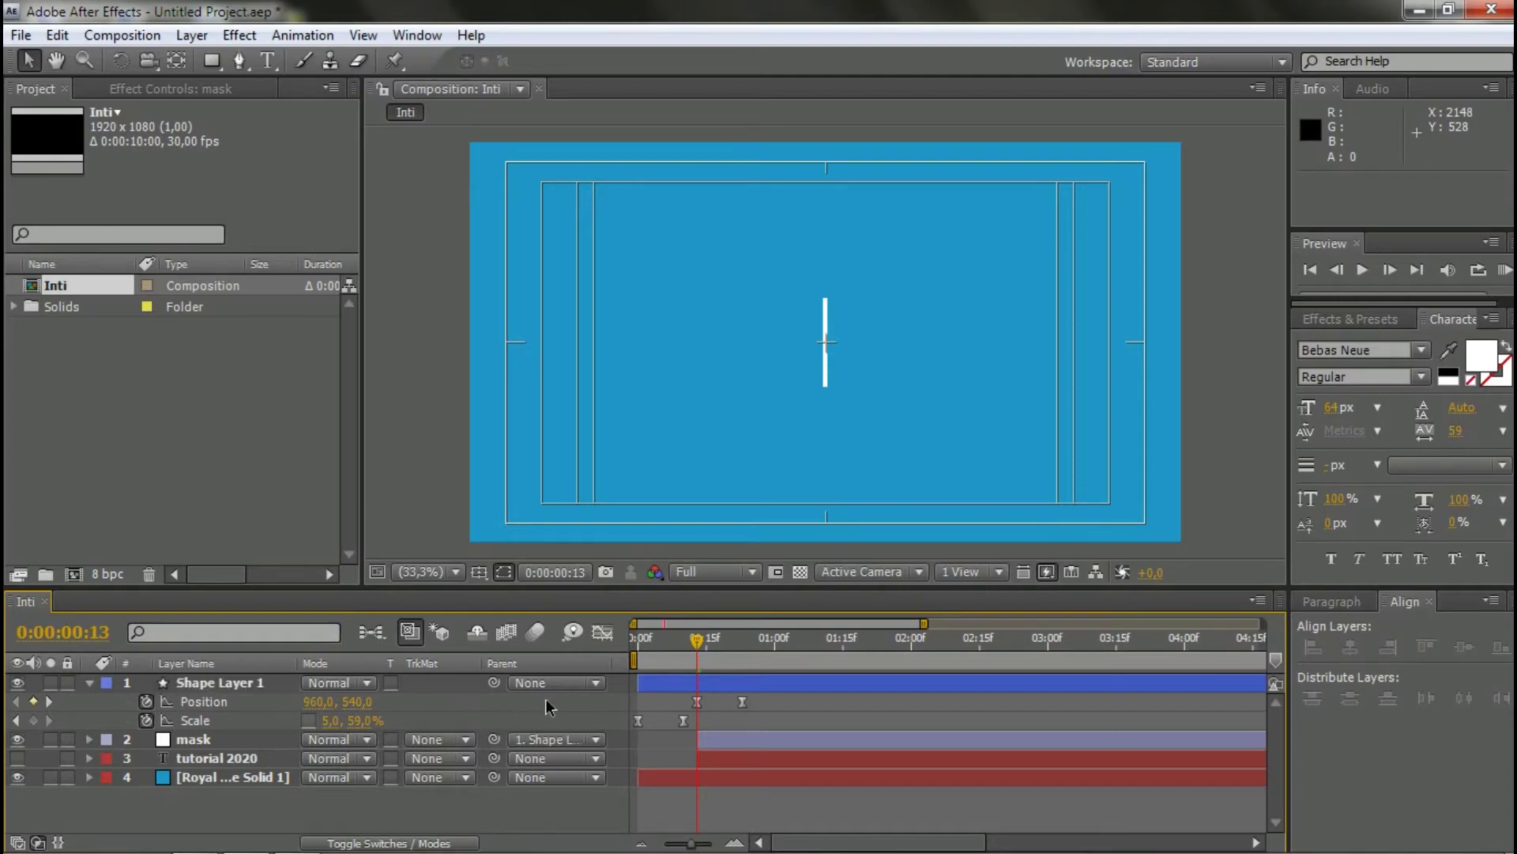
# - Turn the visibility of the tutorial 2020 text layer back on and deselect the layer
pyautogui.click(278, 685)
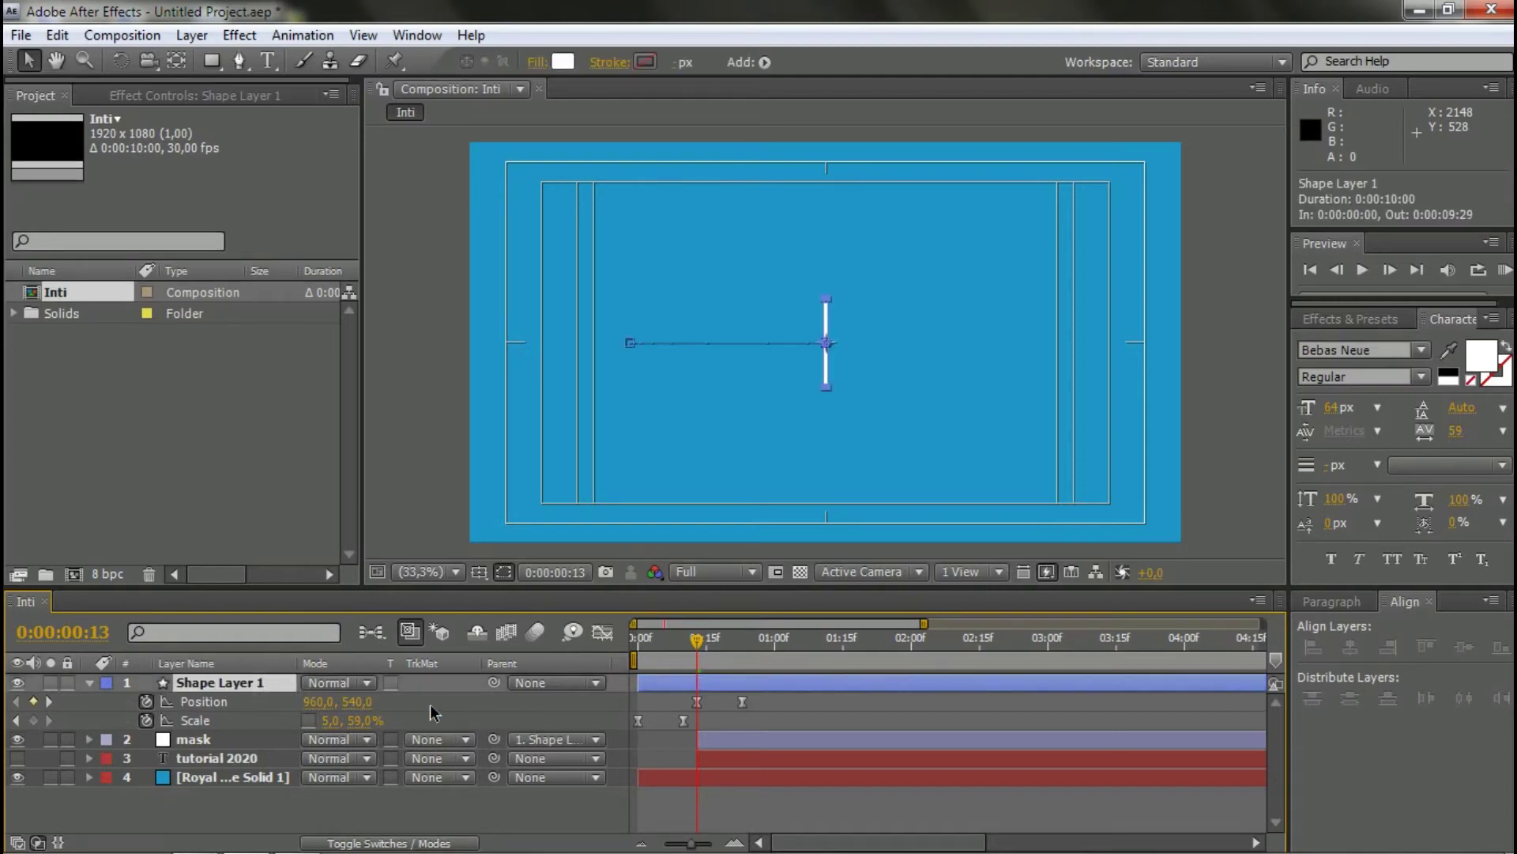
pyautogui.click(226, 759)
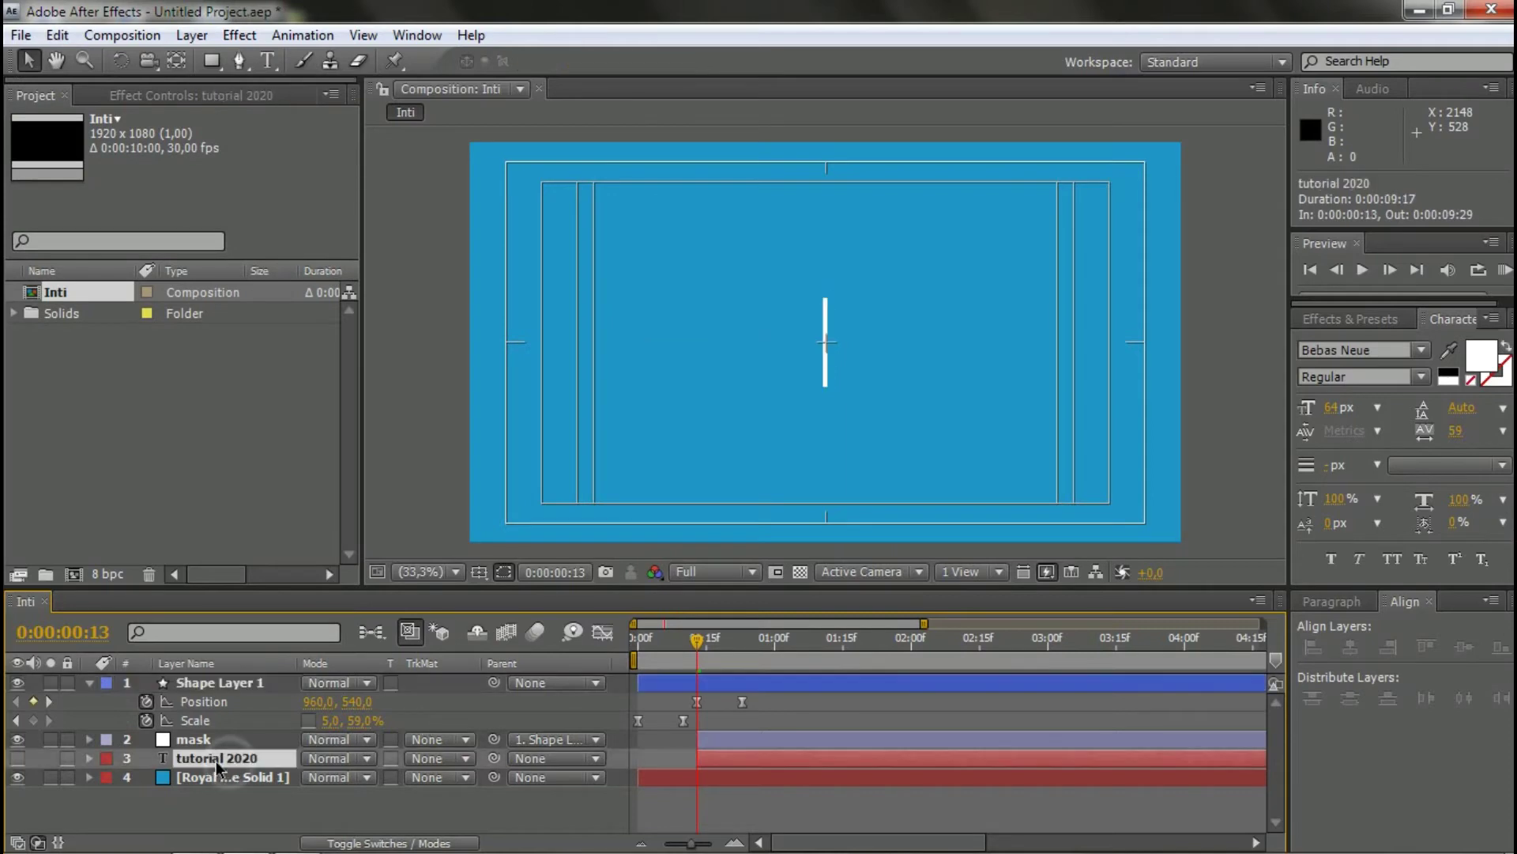
pyautogui.click(17, 759)
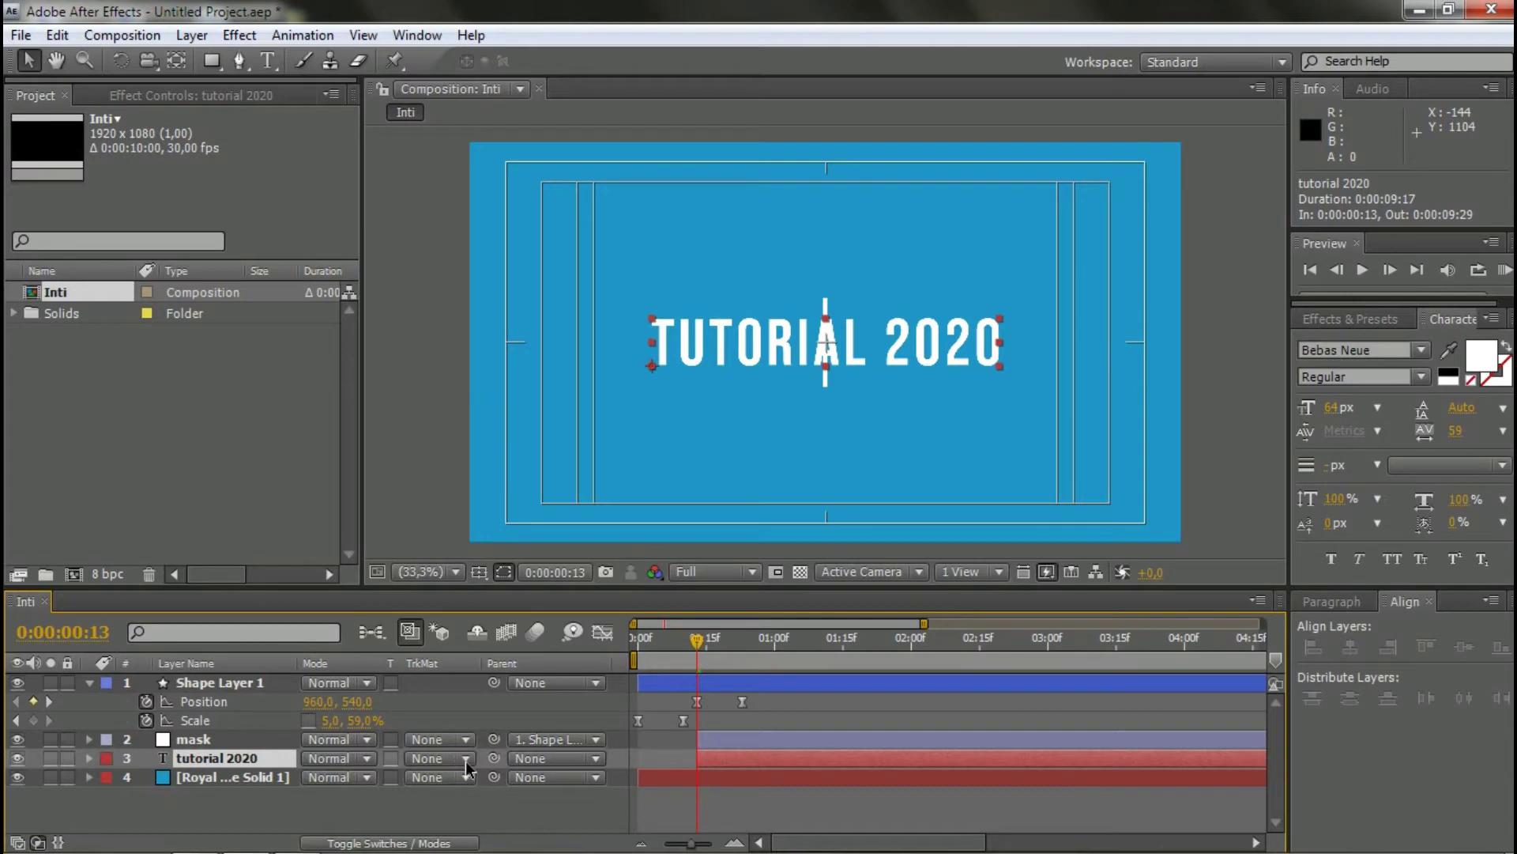
pyautogui.click(473, 806)
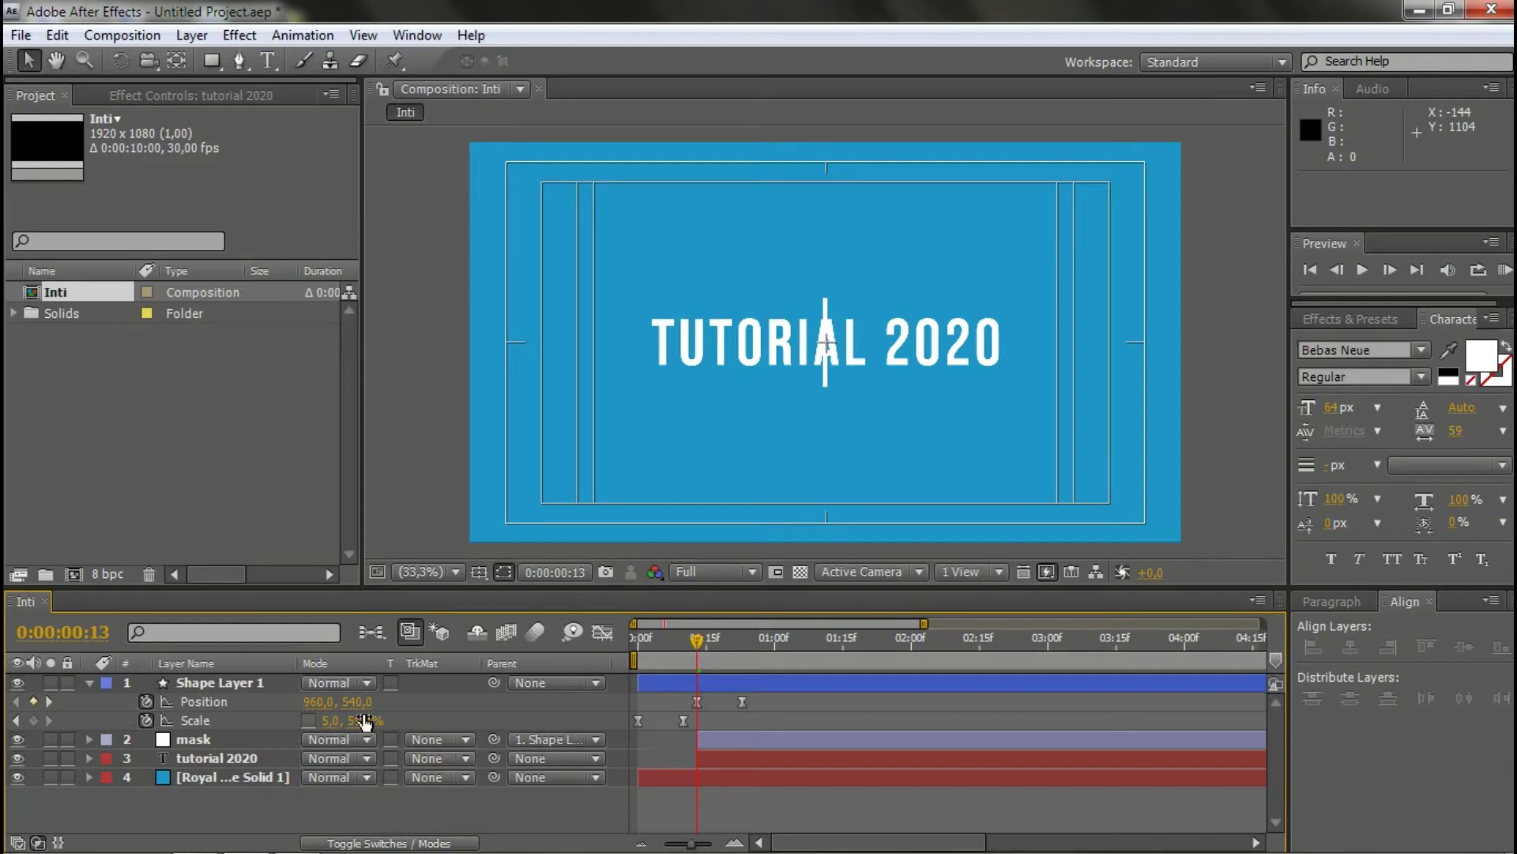
# - With the layer mode columns shown, set the tutorial 2020 layer's track matte to Alpha Inverted Matte "mask"
pyautogui.click(397, 843)
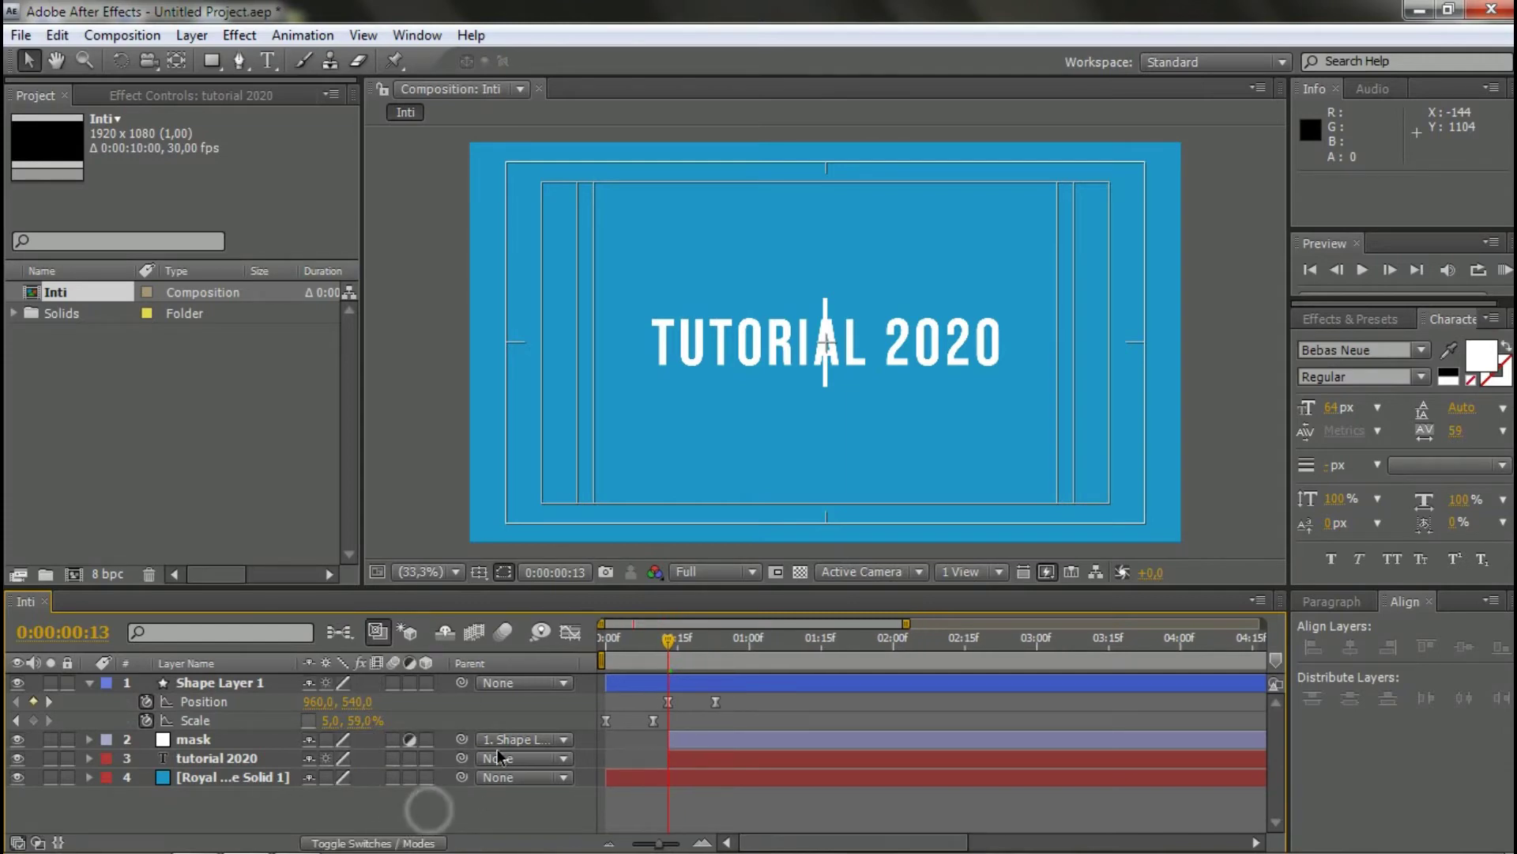
pyautogui.click(395, 844)
pyautogui.click(394, 843)
pyautogui.click(394, 843)
pyautogui.click(394, 843)
pyautogui.click(394, 843)
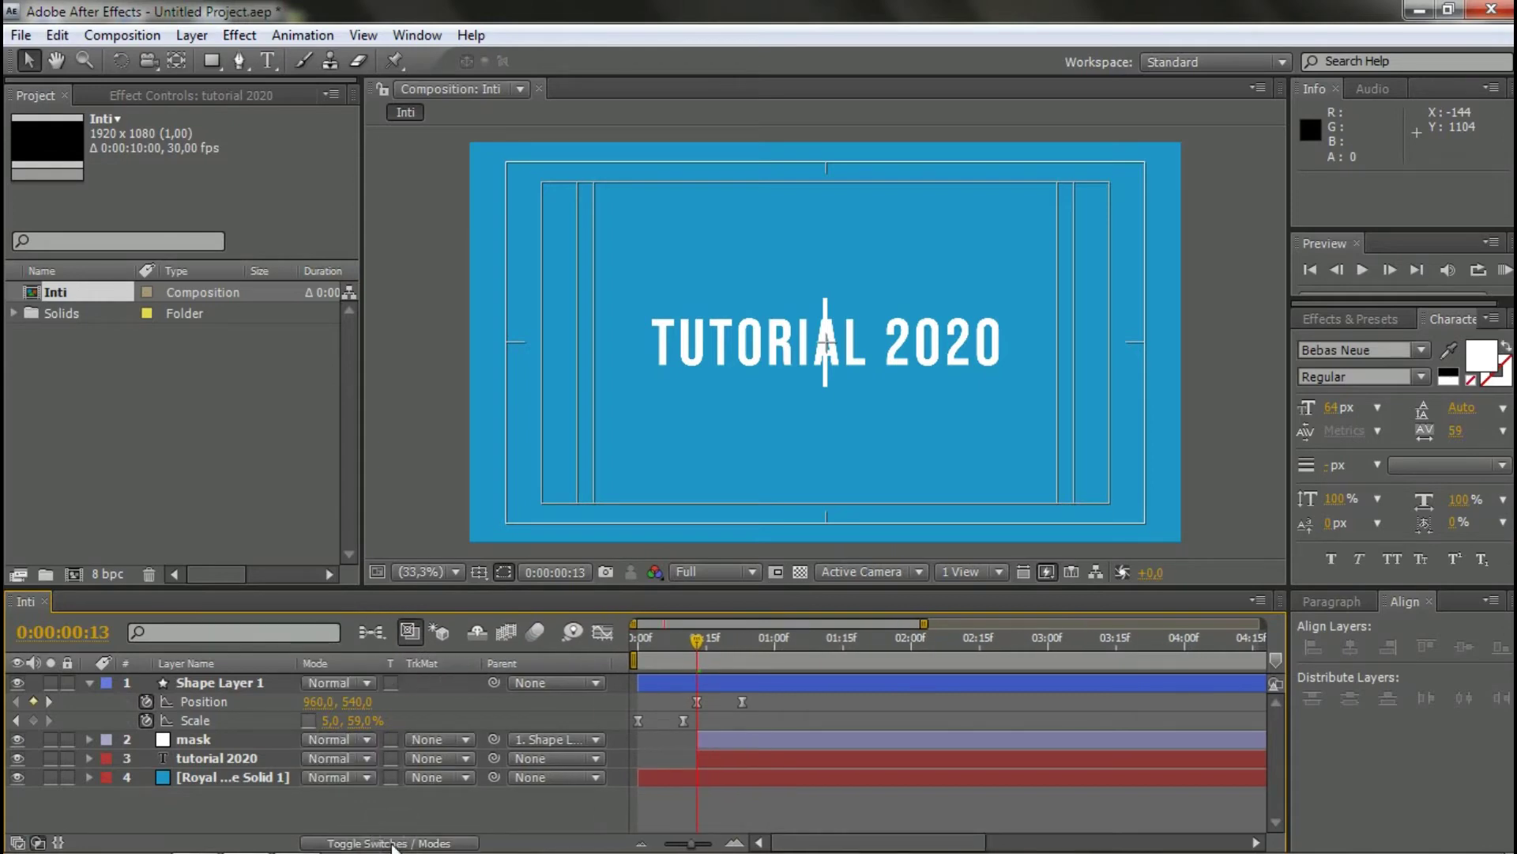
pyautogui.click(460, 760)
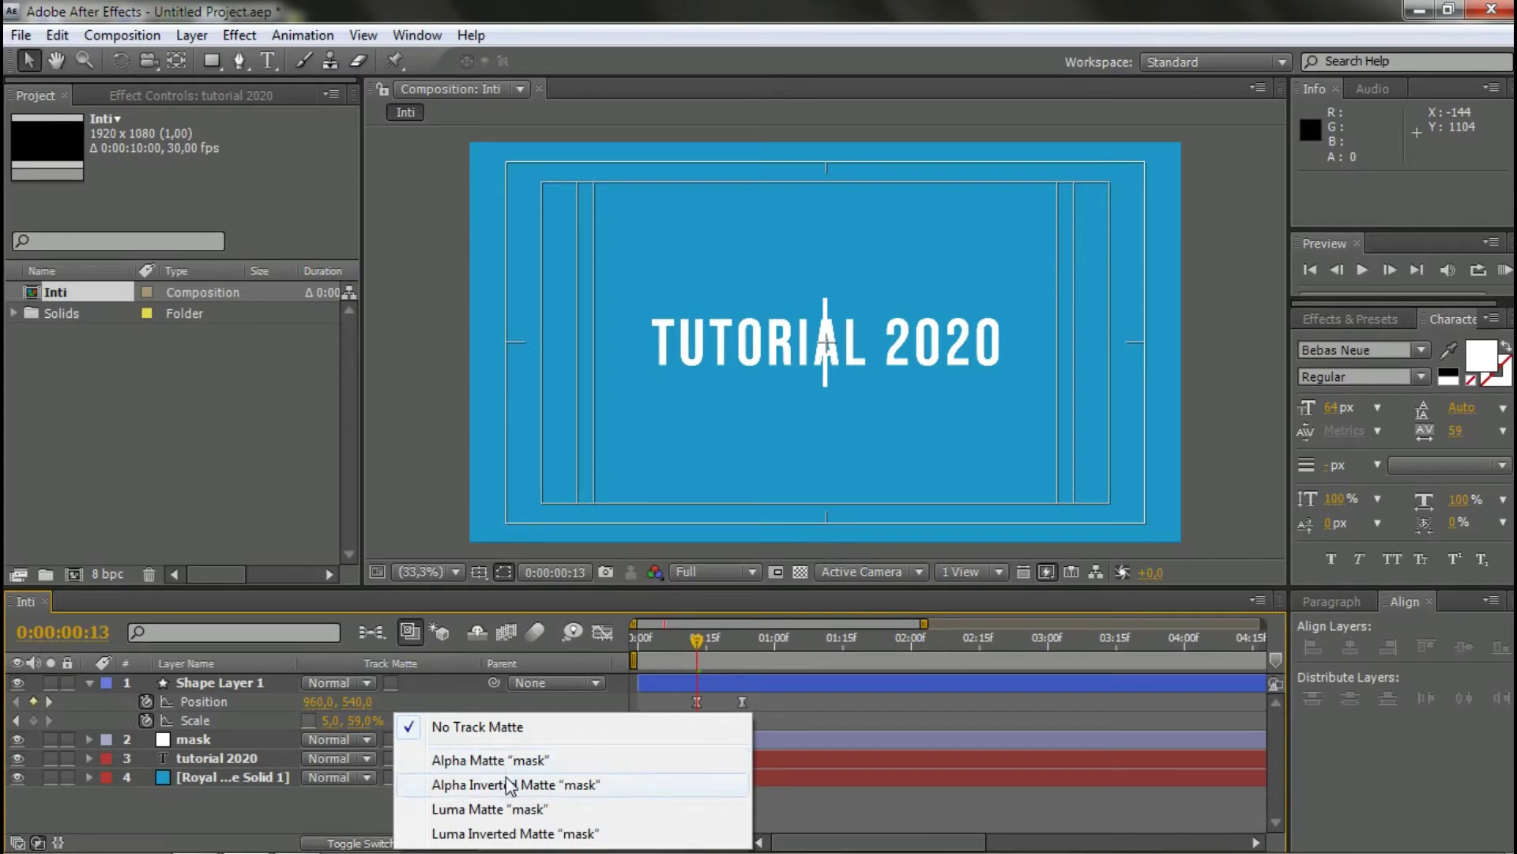
pyautogui.click(550, 790)
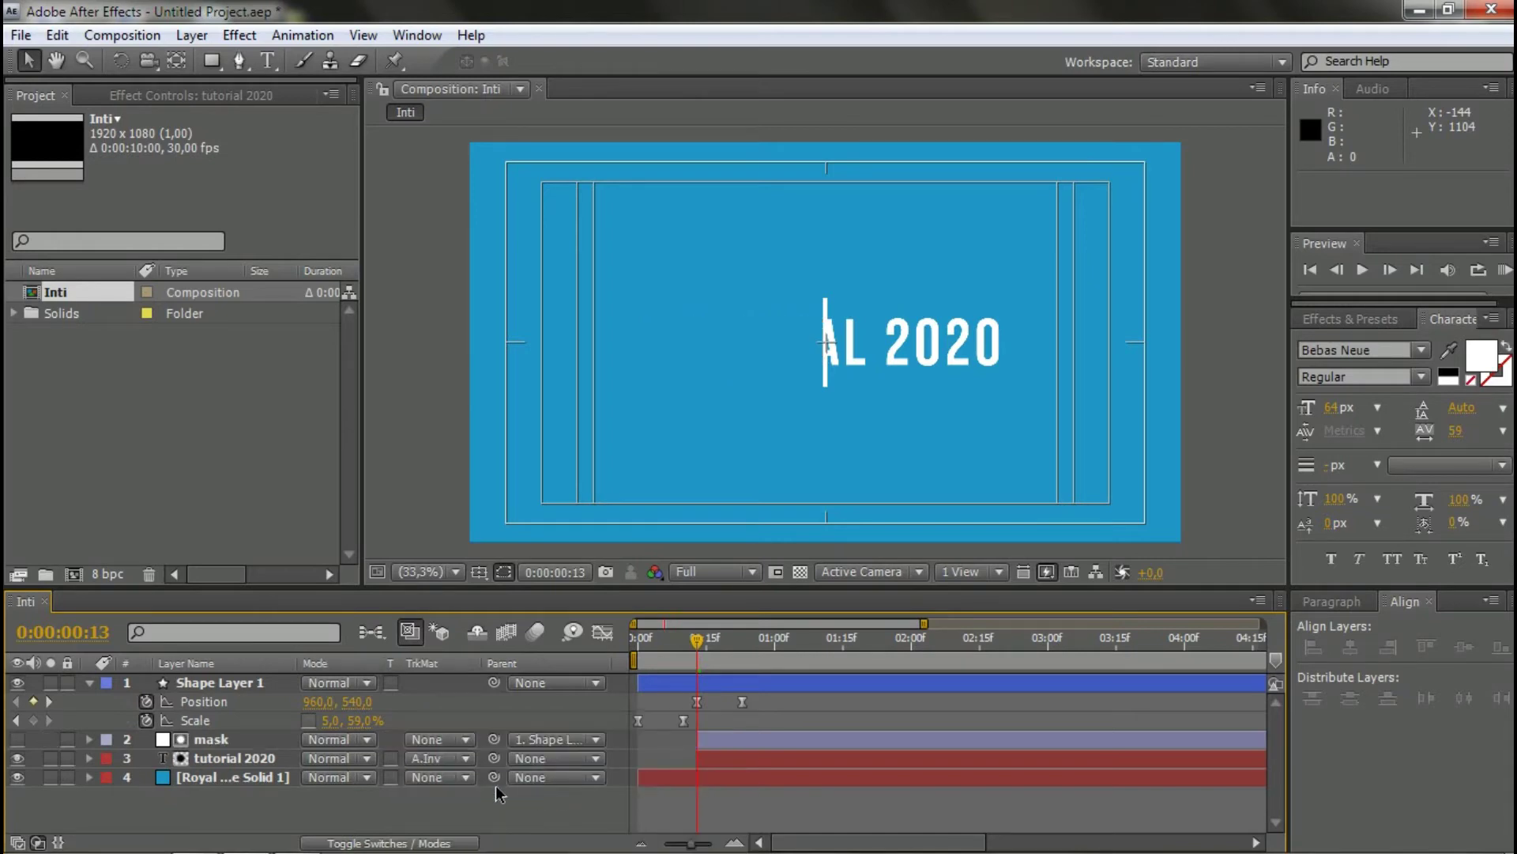
pyautogui.click(458, 759)
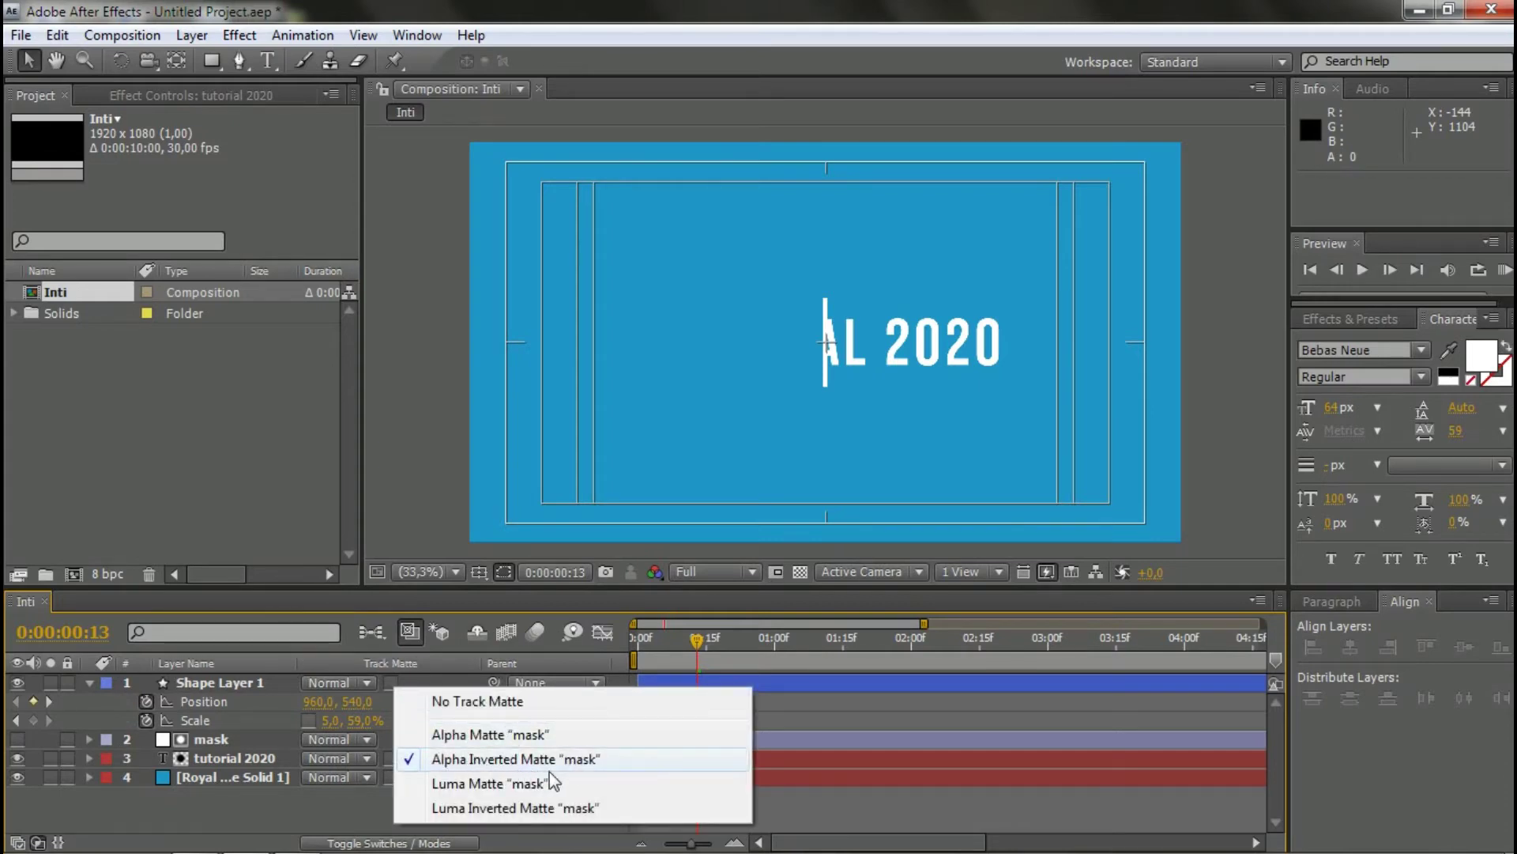
pyautogui.click(388, 818)
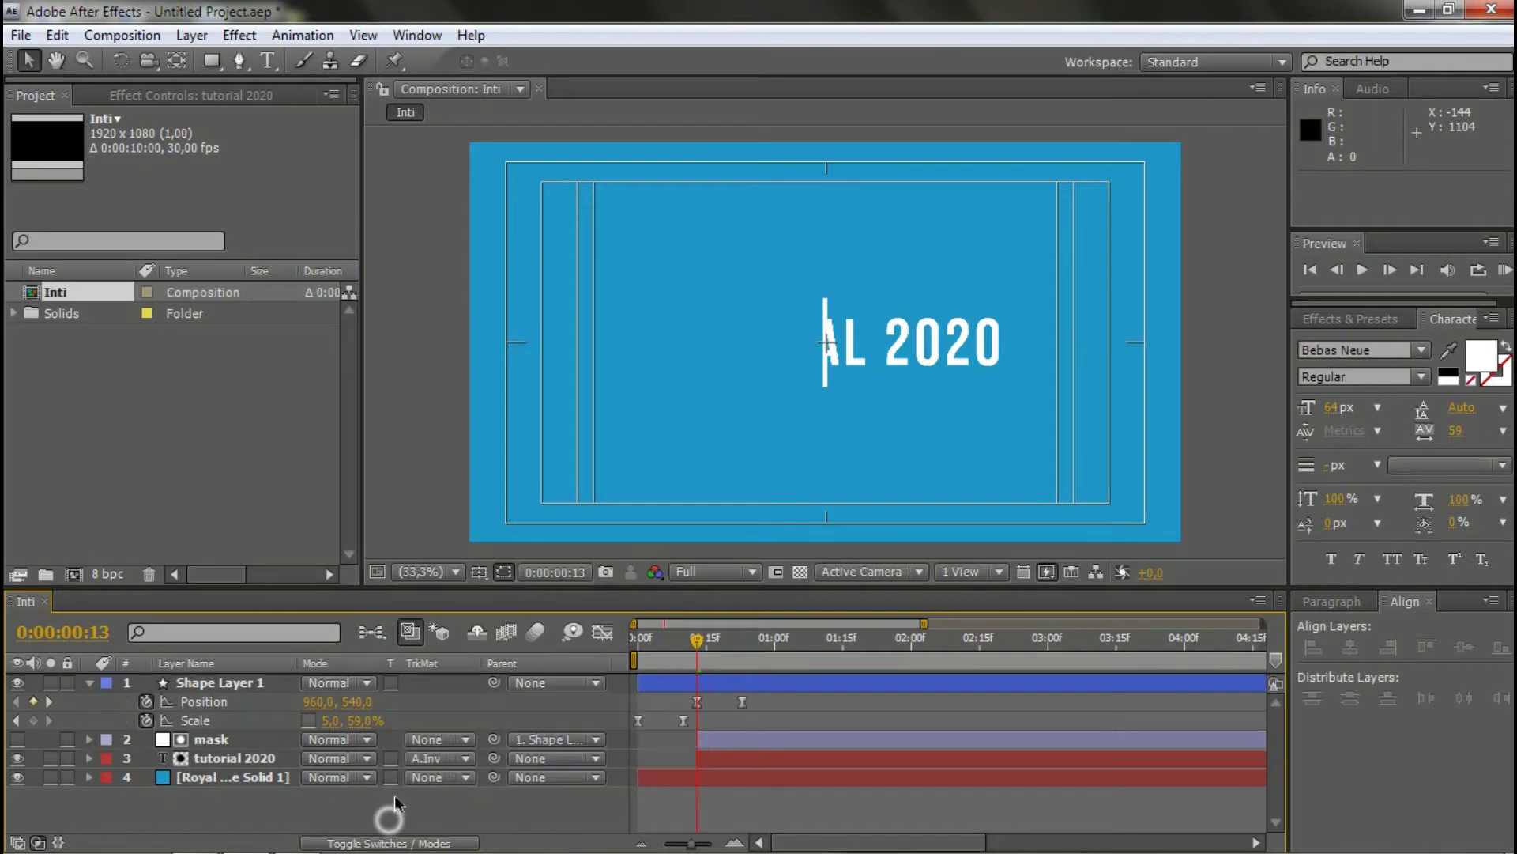
# - Add Position keyframes to the tutorial 2020 text layer at 0:00:00:13 and 0:00:00:23, keeping the same position in both
pyautogui.click(259, 755)
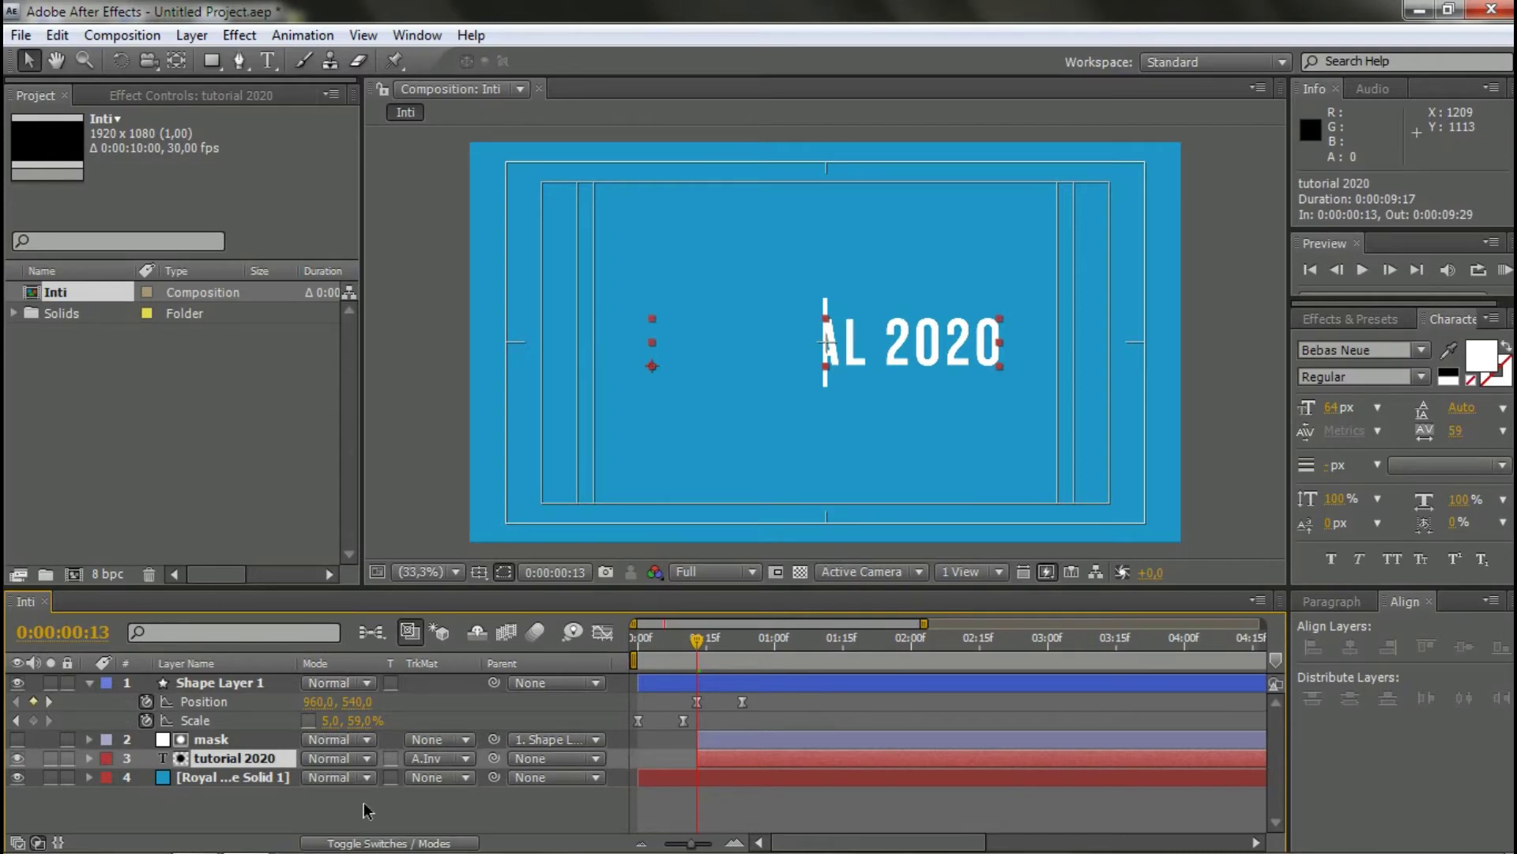
pyautogui.press('p')
pyautogui.click(145, 778)
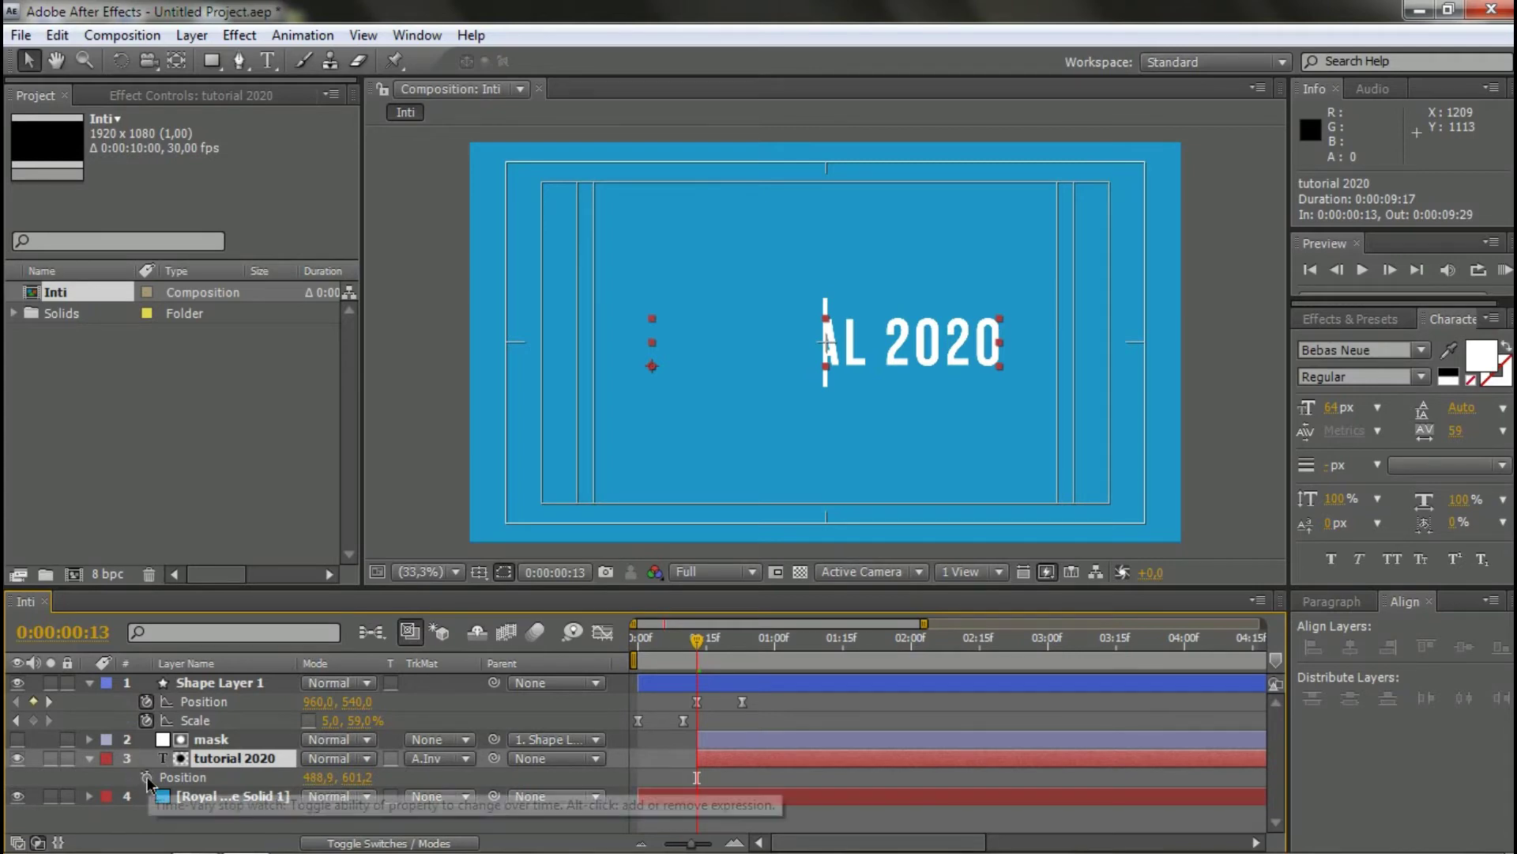
pyautogui.click(146, 778)
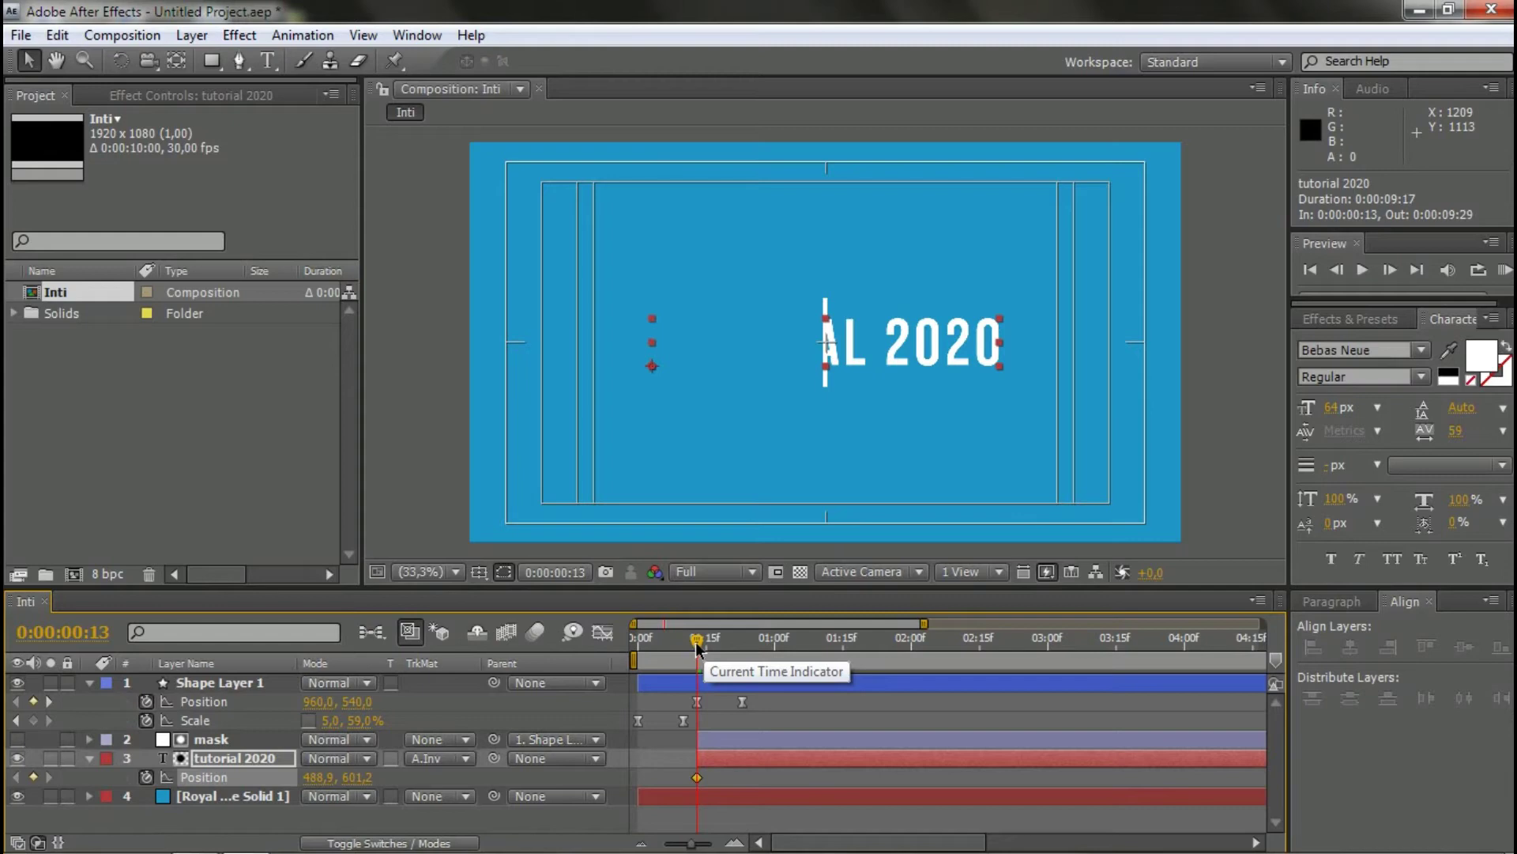
pyautogui.moveTo(697, 642); pyautogui.dragTo(742, 642)
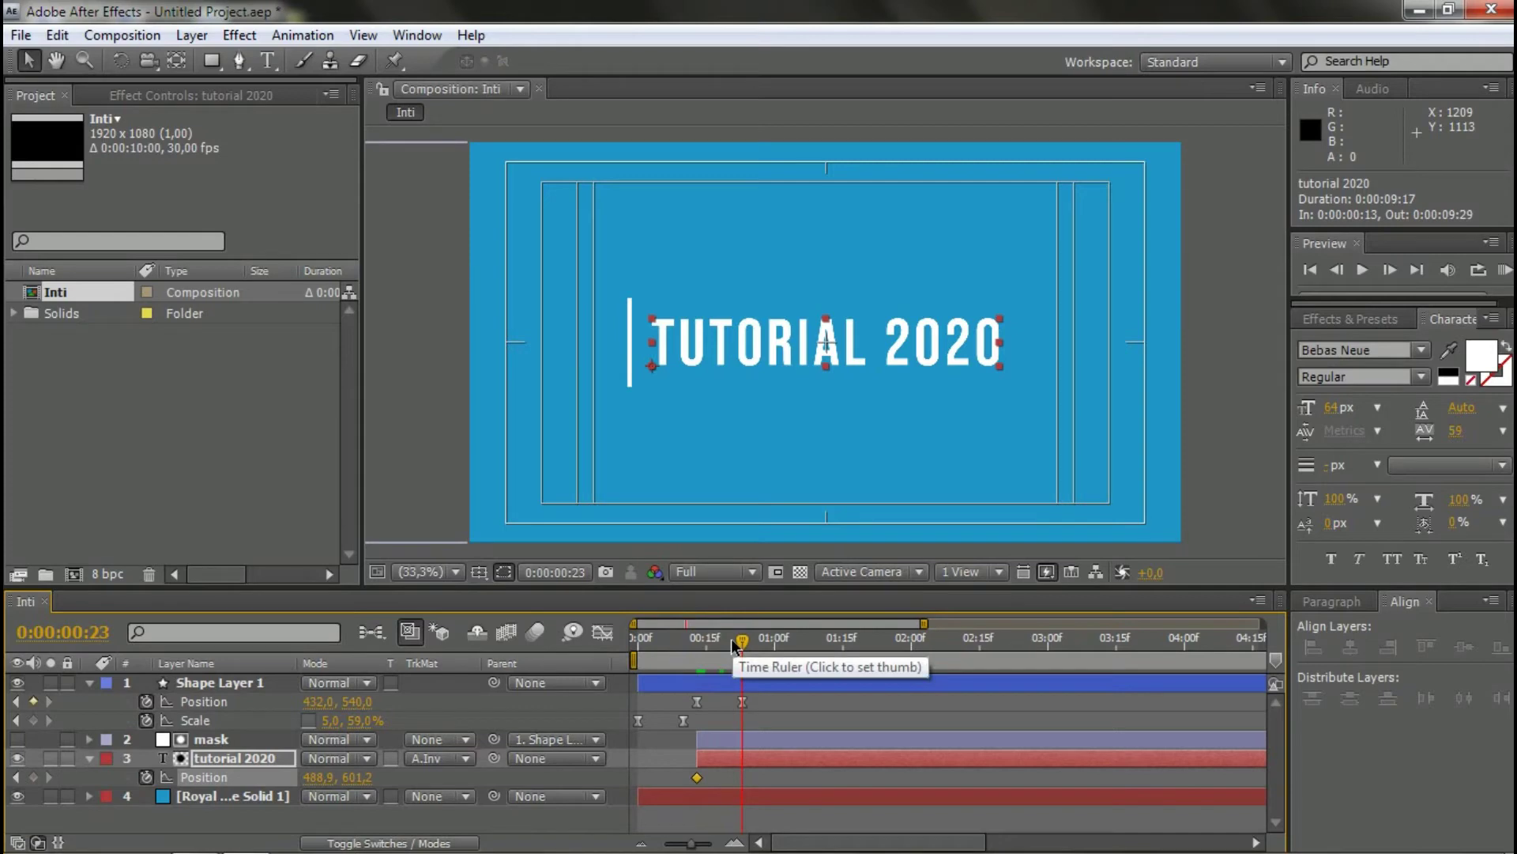
pyautogui.click(33, 777)
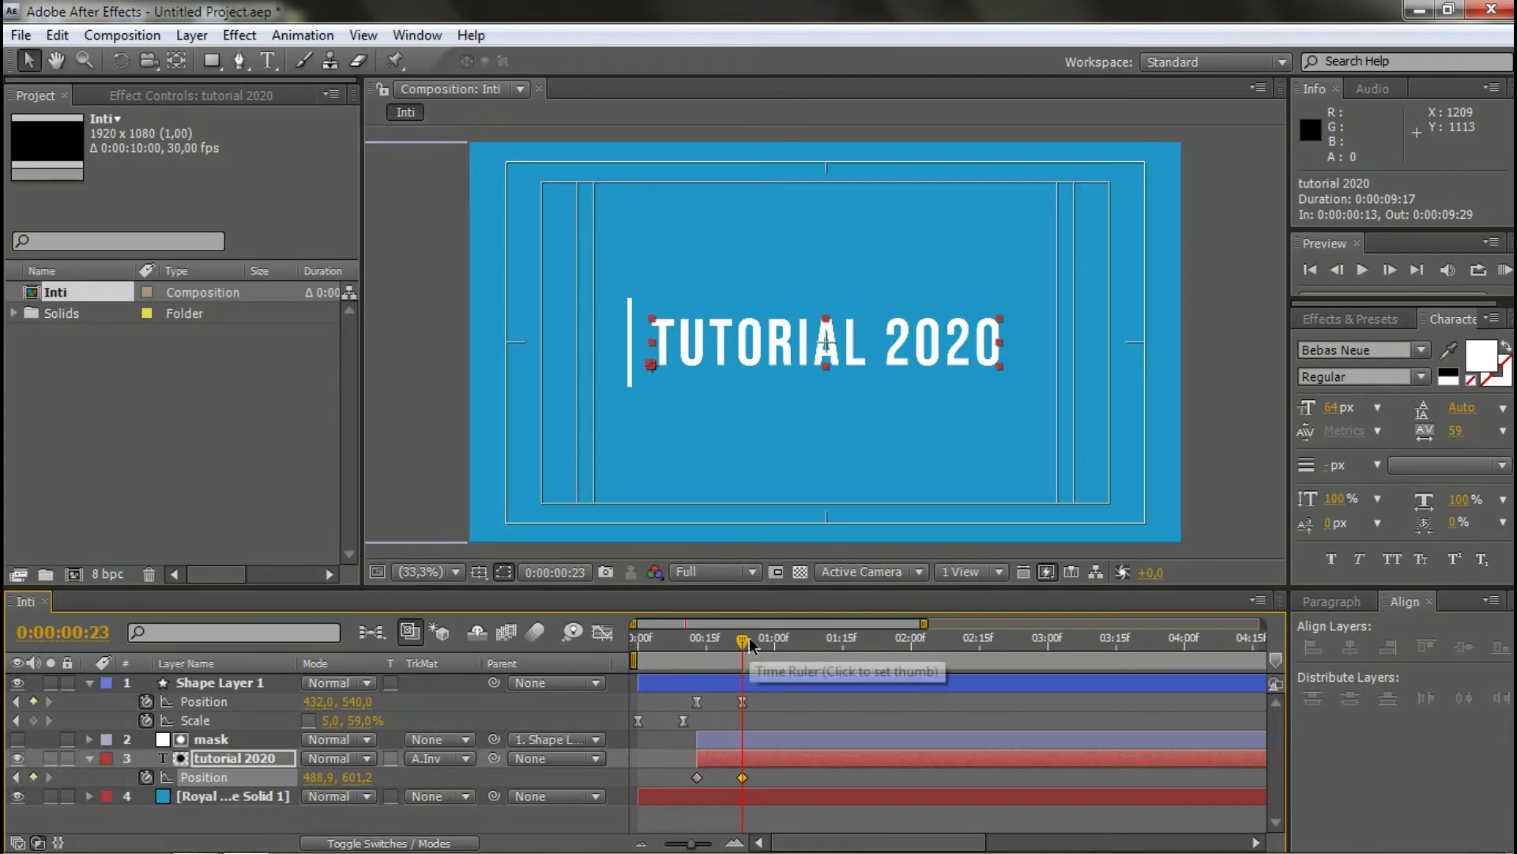
# - At 0:00:00:13, shift the tutorial 2020 text horizontally behind the white line, to a position of about 14.9, 601.2
pyautogui.moveTo(742, 638); pyautogui.dragTo(697, 639)
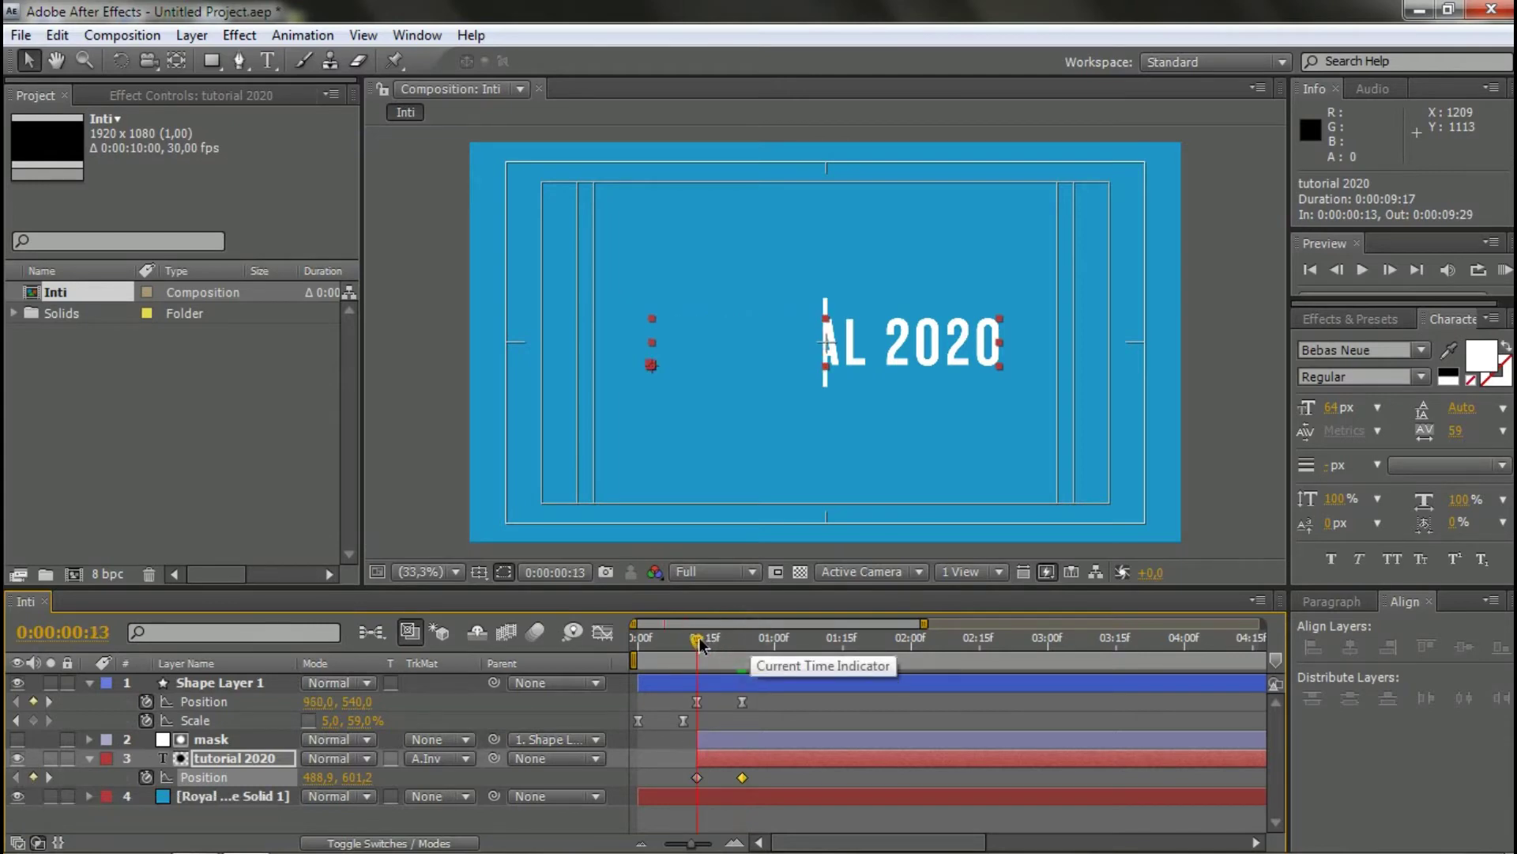
pyautogui.click(697, 776)
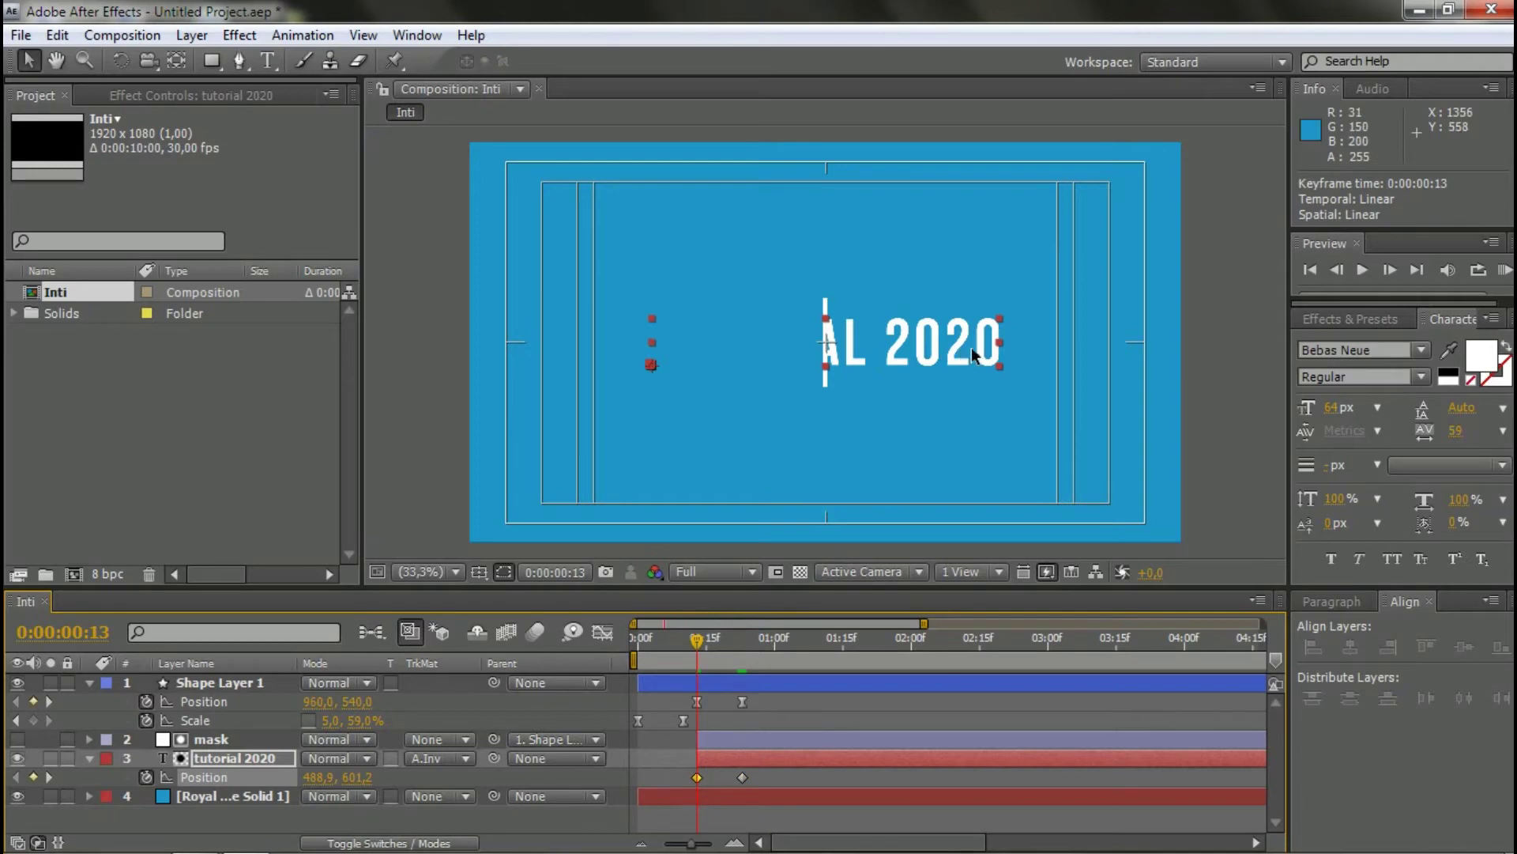
pyautogui.moveTo(970, 348); pyautogui.dragTo(795, 351)
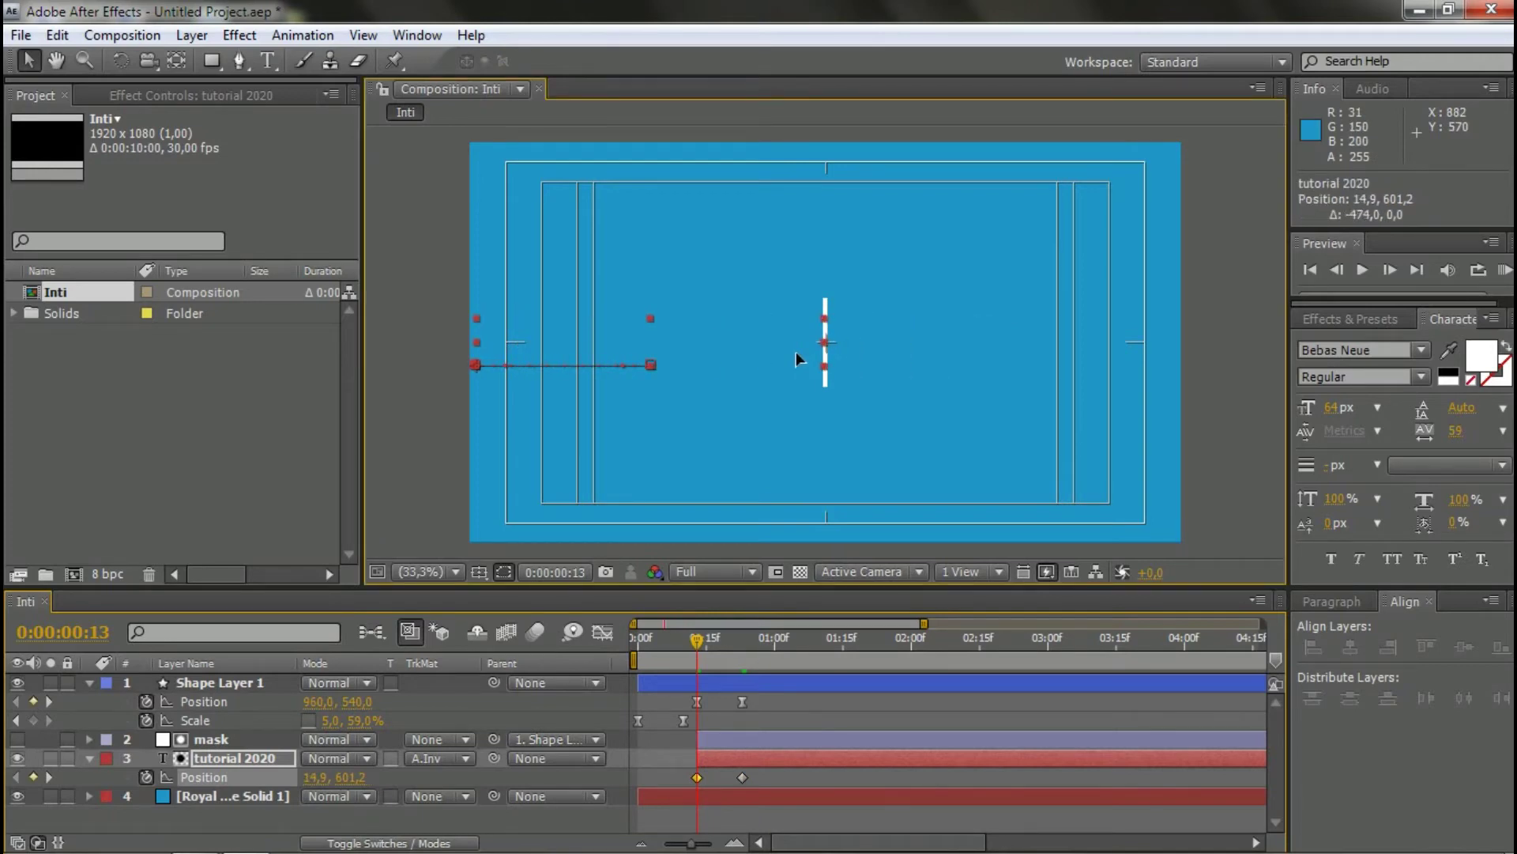
pyautogui.click(800, 695)
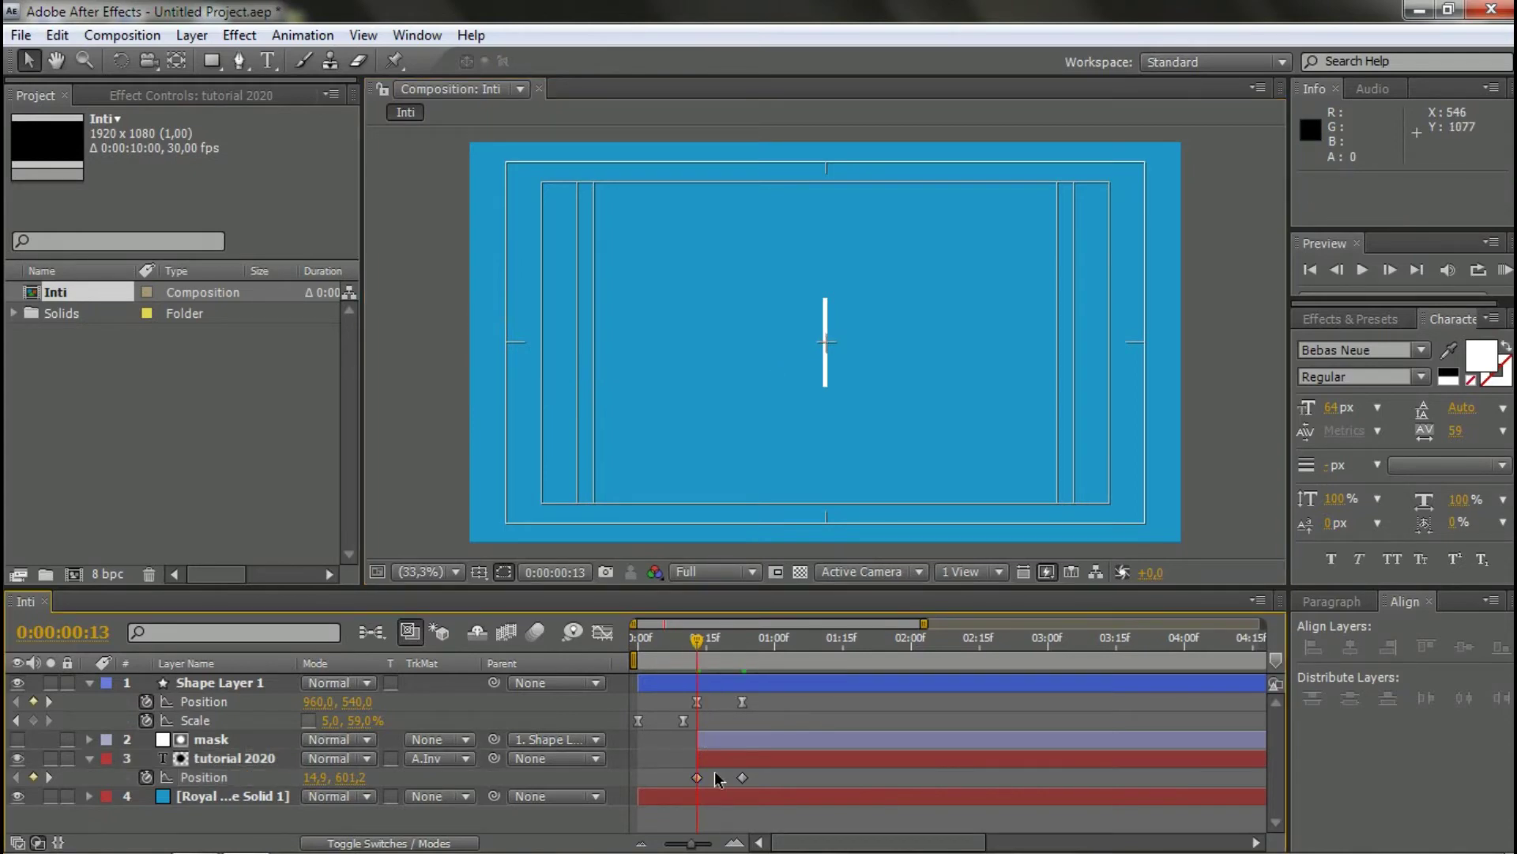
# - Bring the white line closer to the text at 0:00:00:23 by setting Shape Layer 1's Position keyframe to 455, 540
pyautogui.moveTo(698, 644); pyautogui.dragTo(748, 650)
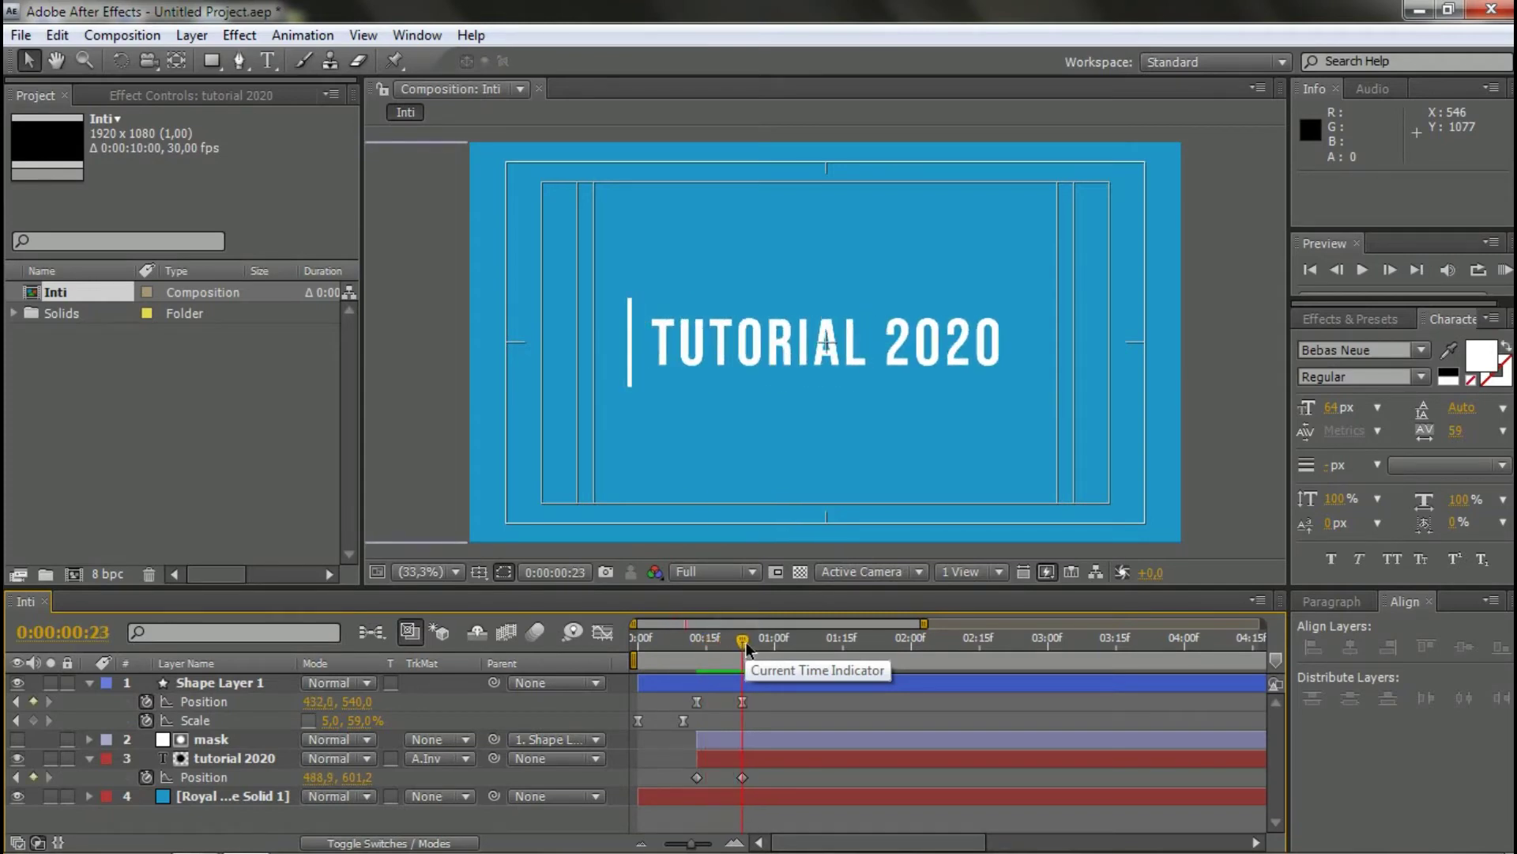
pyautogui.click(742, 777)
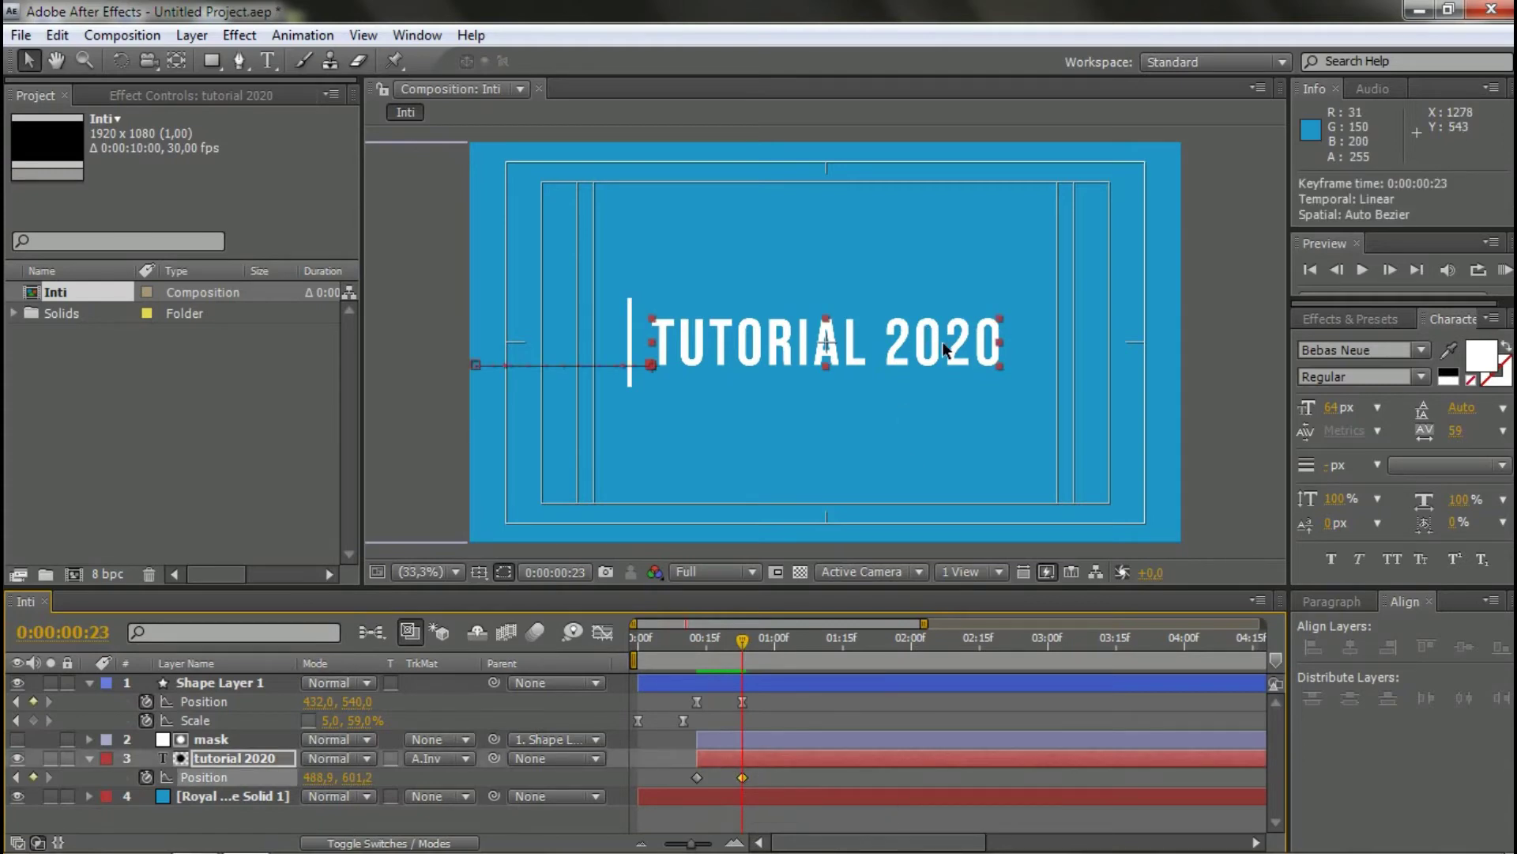
pyautogui.click(811, 702)
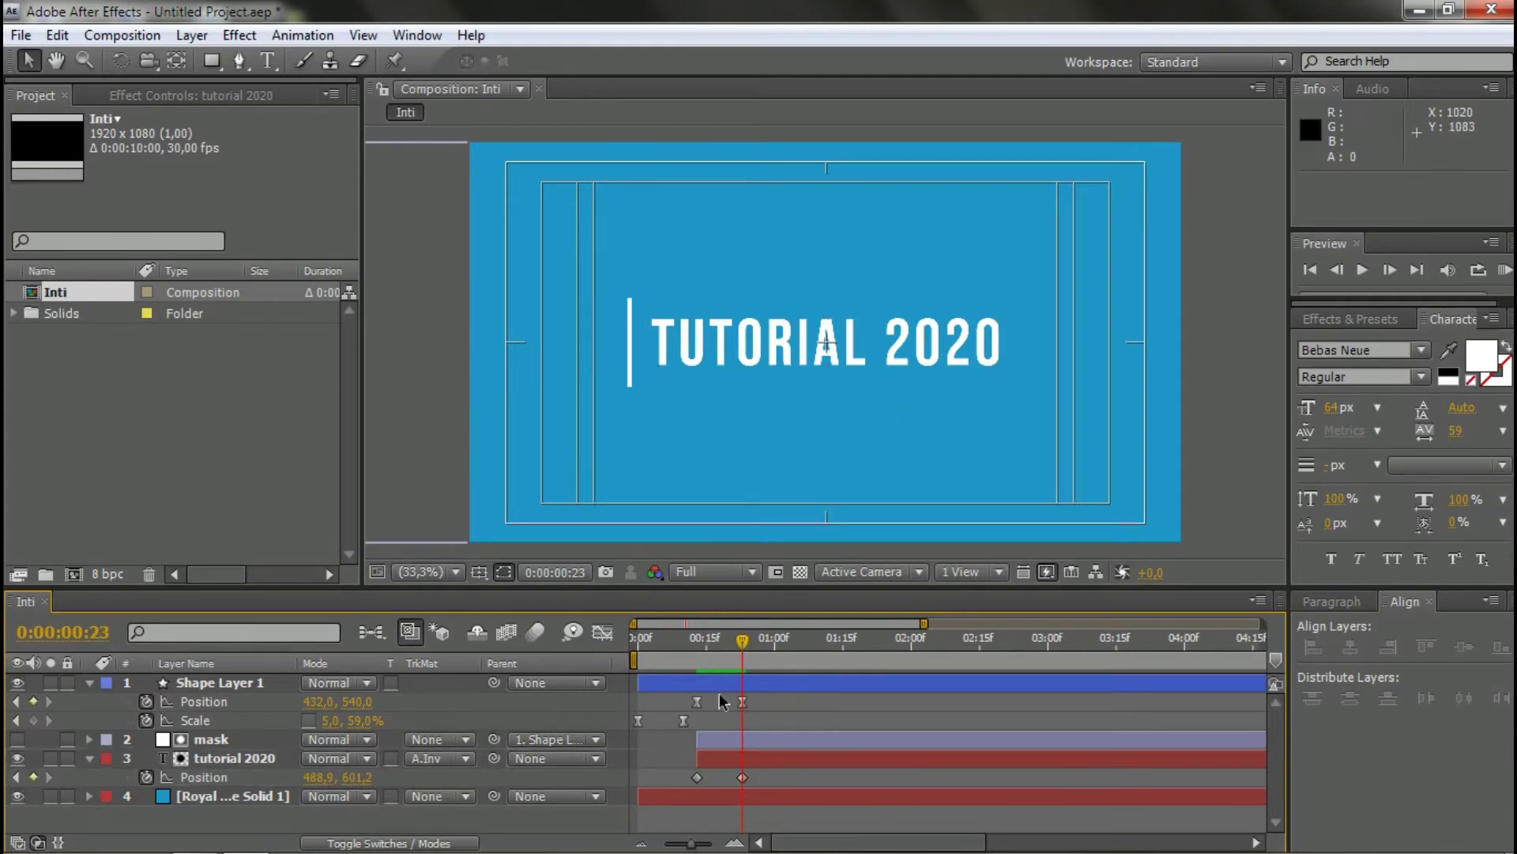
pyautogui.click(742, 701)
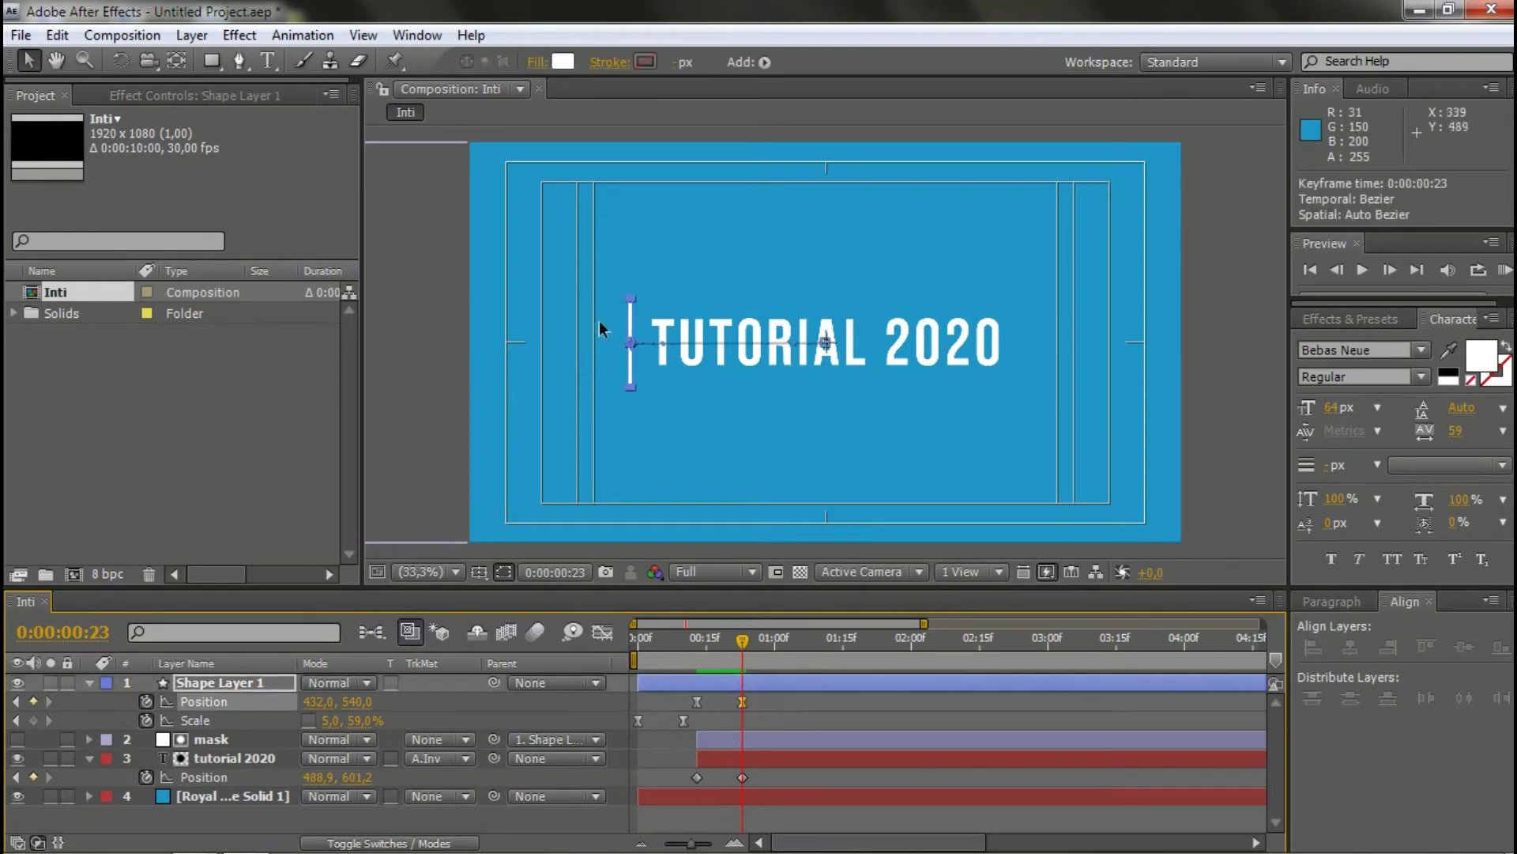
pyautogui.moveTo(316, 701); pyautogui.dragTo(353, 701)
pyautogui.click(759, 698)
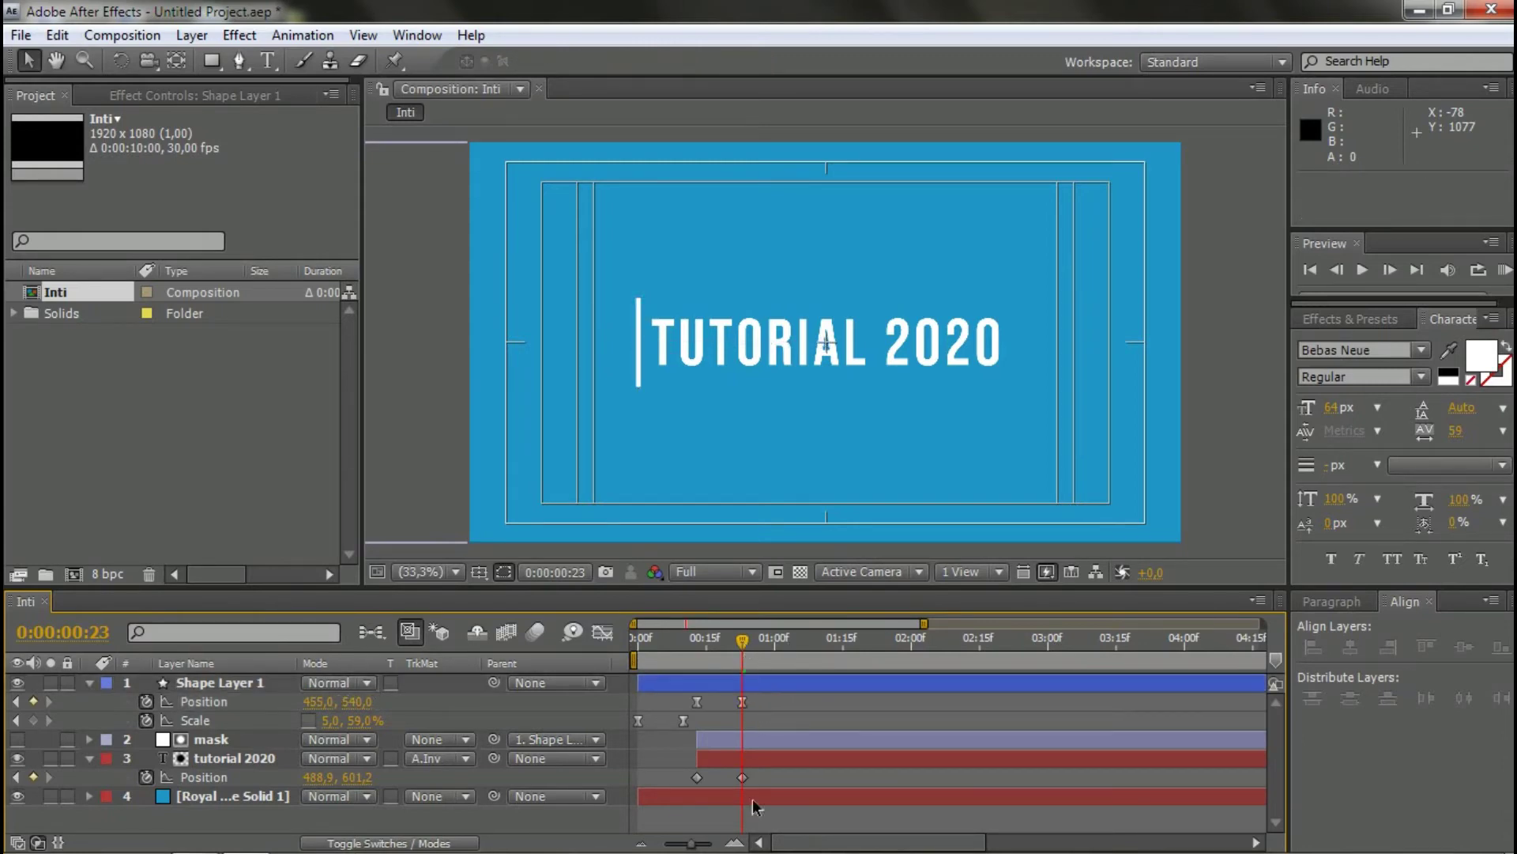
# - Apply Easy Ease to both Position keyframes of the text layer and reshape their speed curve to peak early and slow down gradually
pyautogui.moveTo(780, 782); pyautogui.dragTo(607, 742)
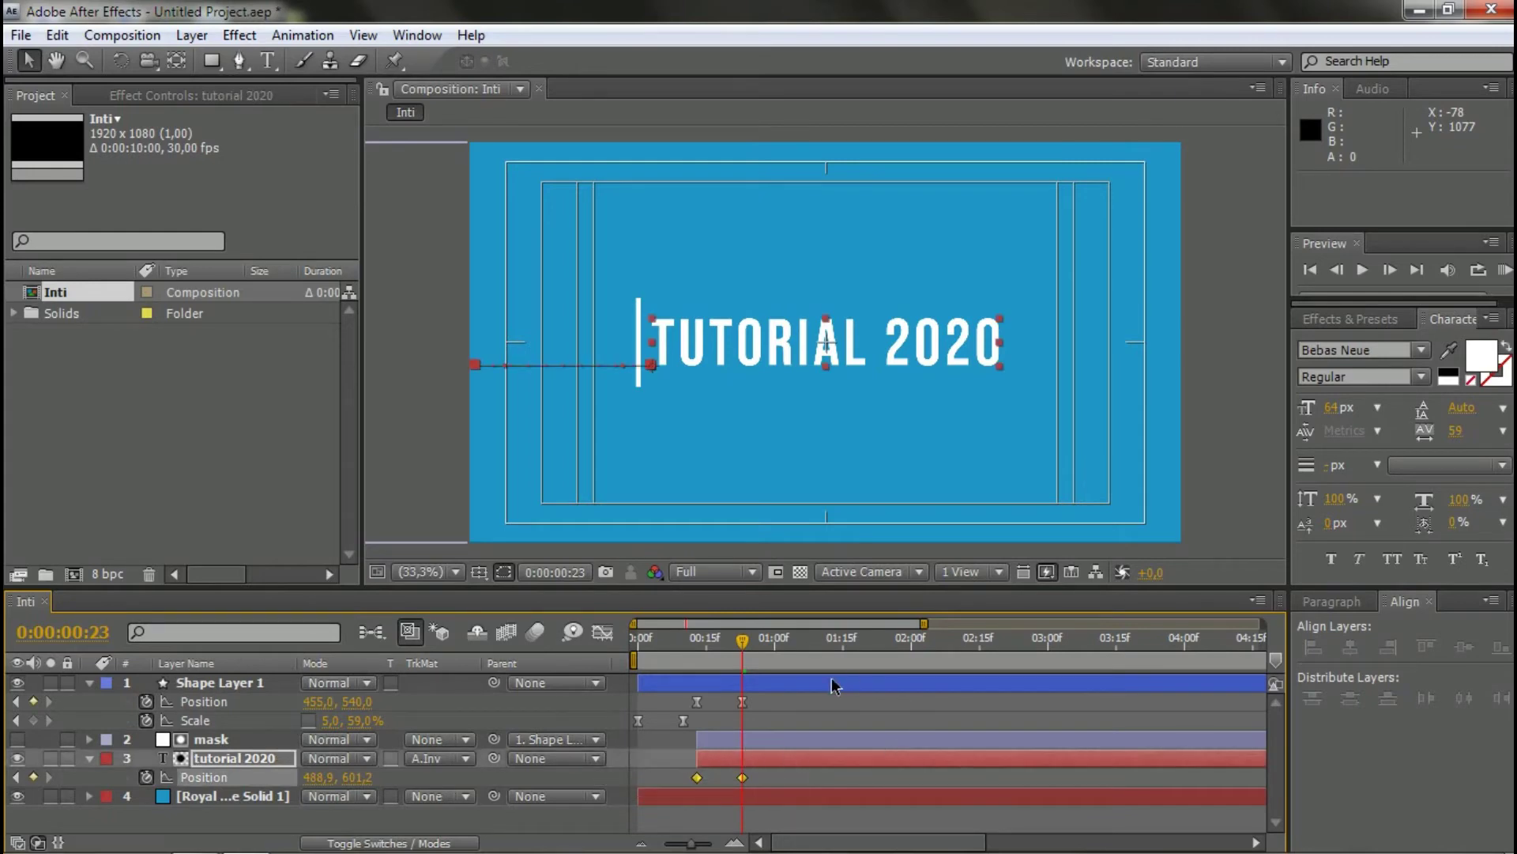
pyautogui.press('F9')
pyautogui.click(607, 635)
pyautogui.scroll(3, 724, 781)
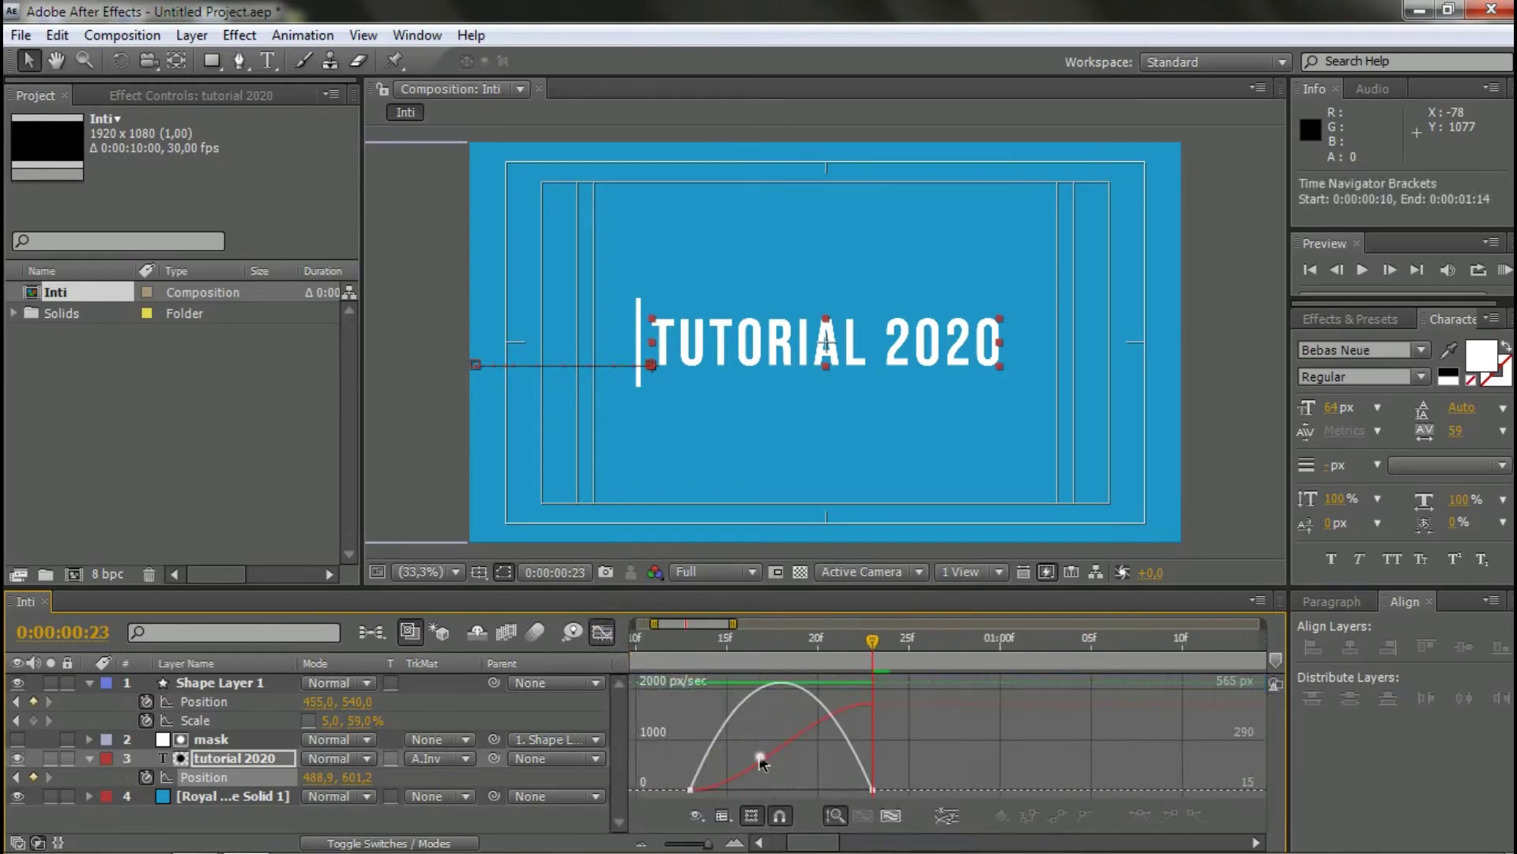
pyautogui.scroll(3, 755, 779)
pyautogui.moveTo(729, 789); pyautogui.dragTo(749, 794)
pyautogui.click(1036, 790)
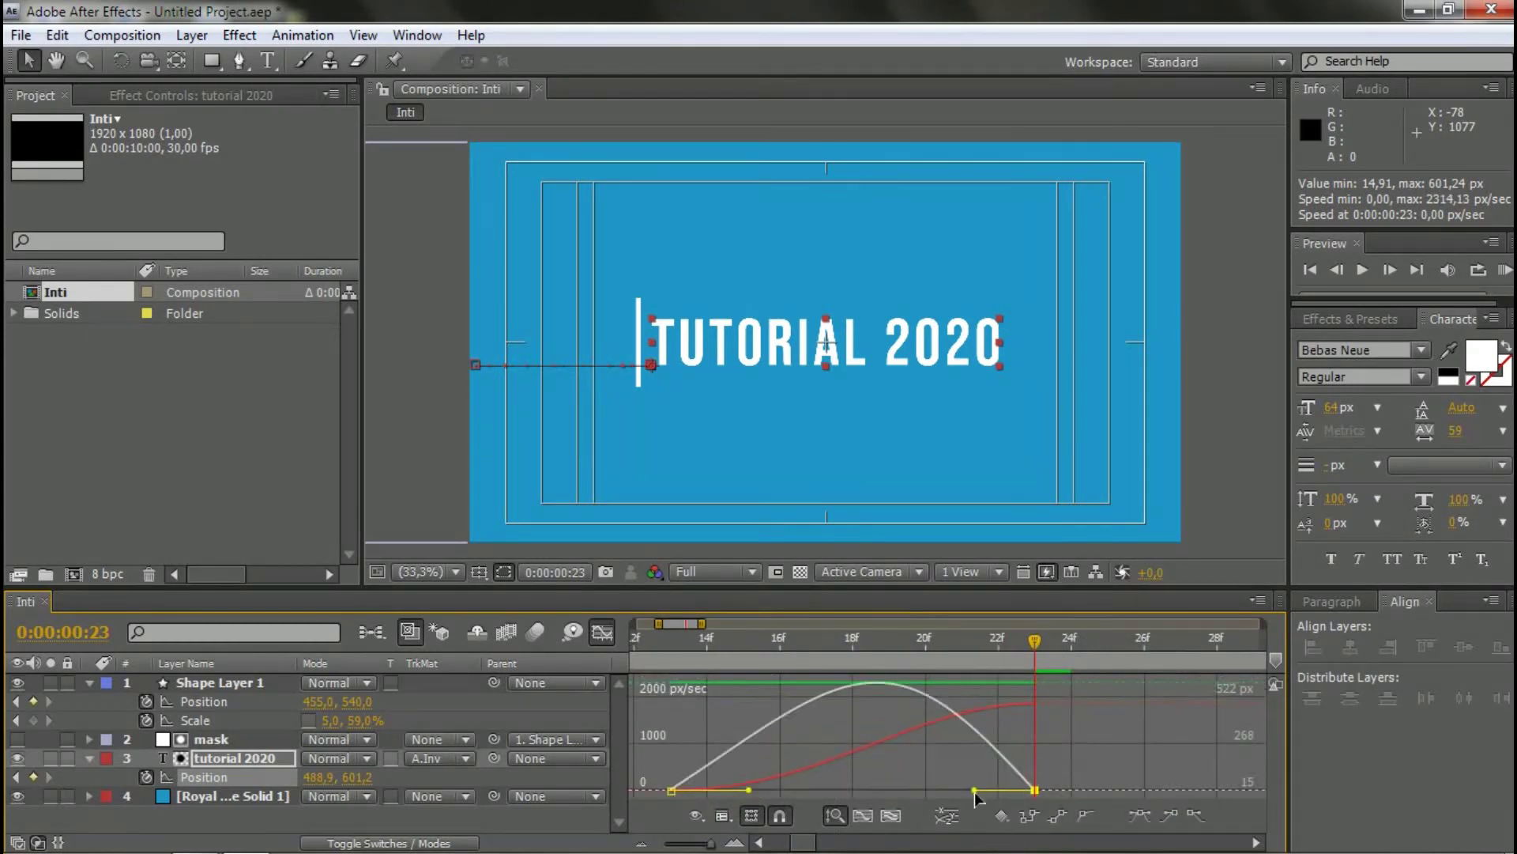
pyautogui.moveTo(974, 790); pyautogui.dragTo(875, 791)
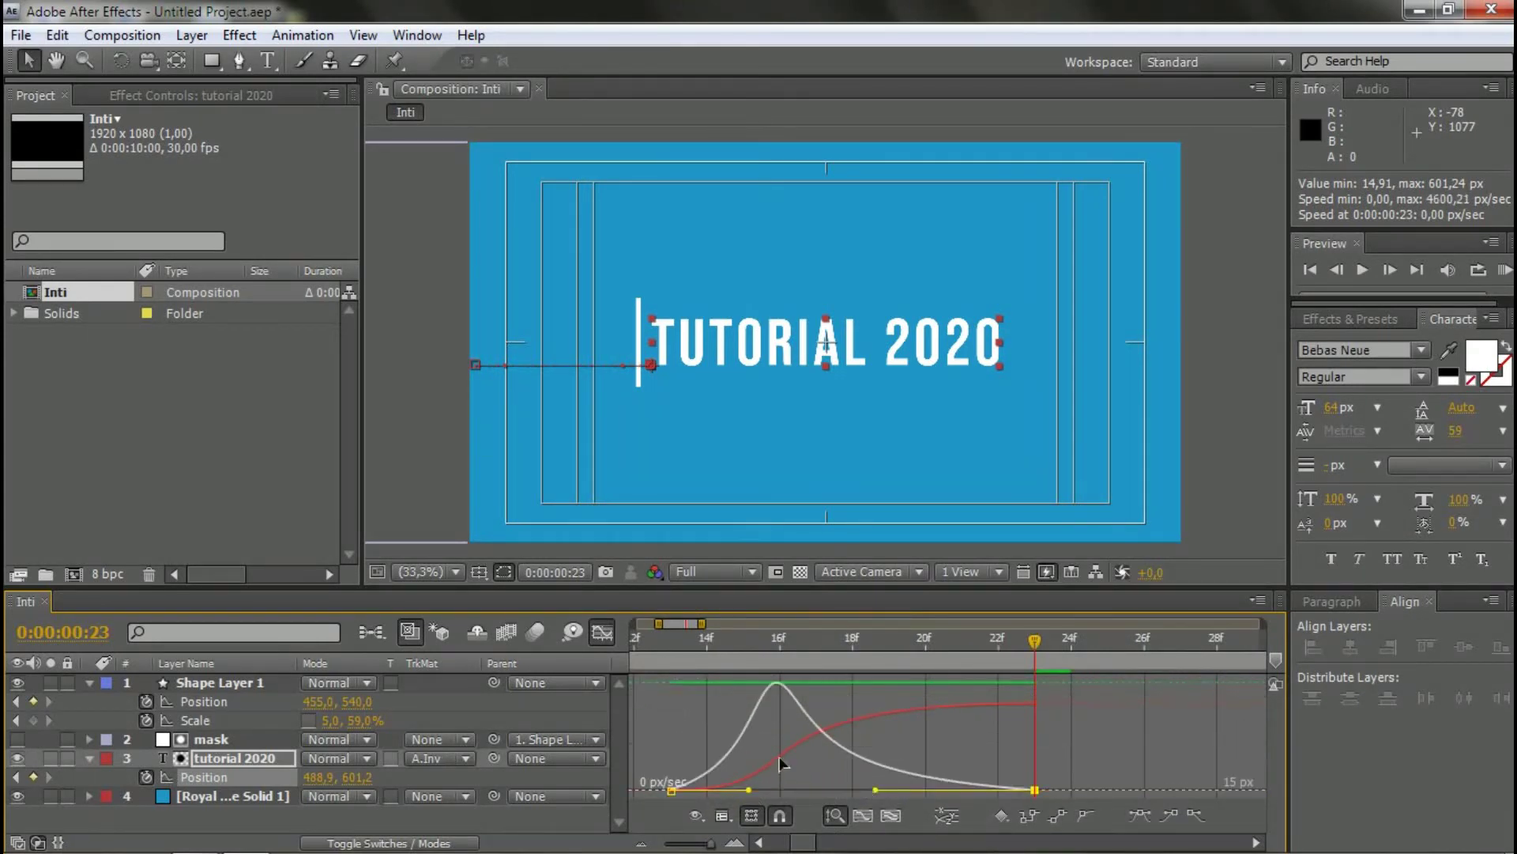
pyautogui.click(602, 632)
pyautogui.press('-')
pyautogui.click(789, 718)
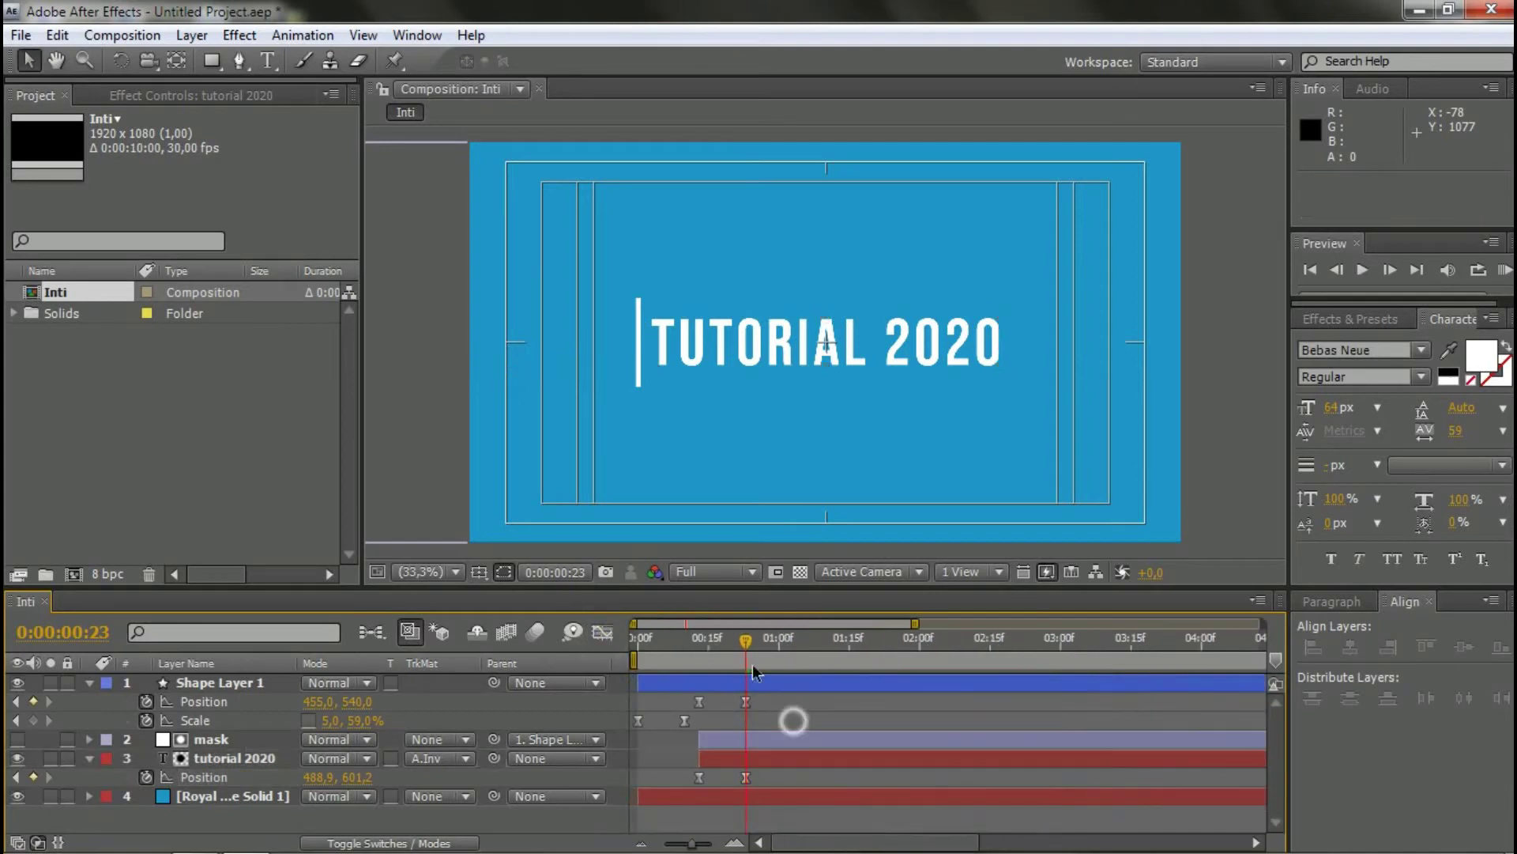
# - Preview the line and text reveal animation from the start of the composition
pyautogui.click(722, 646)
pyautogui.press('Home')
pyautogui.press('space')
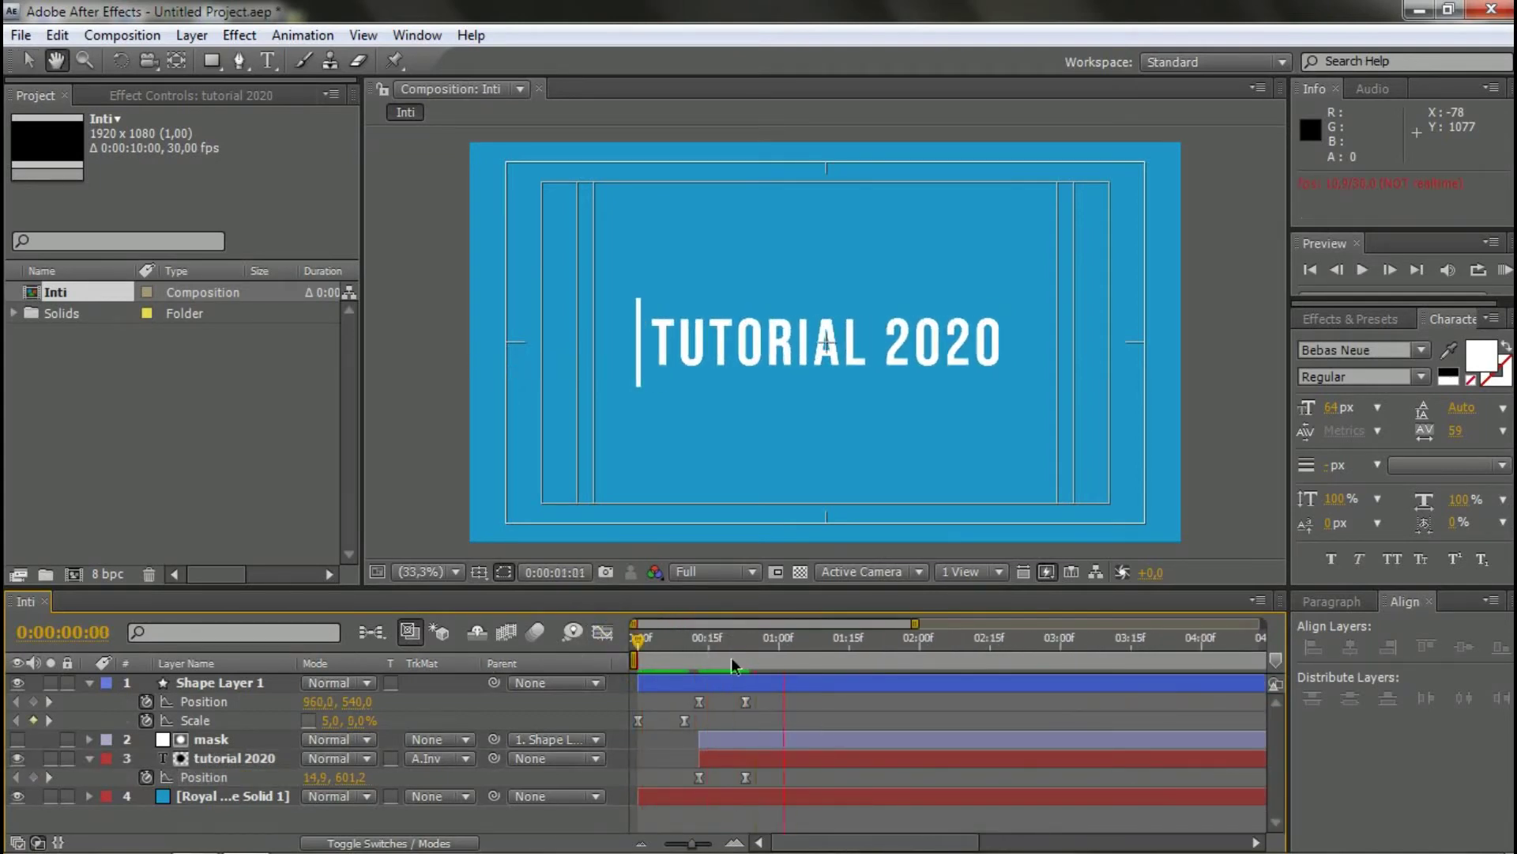
pyautogui.click(698, 650)
pyautogui.press('space')
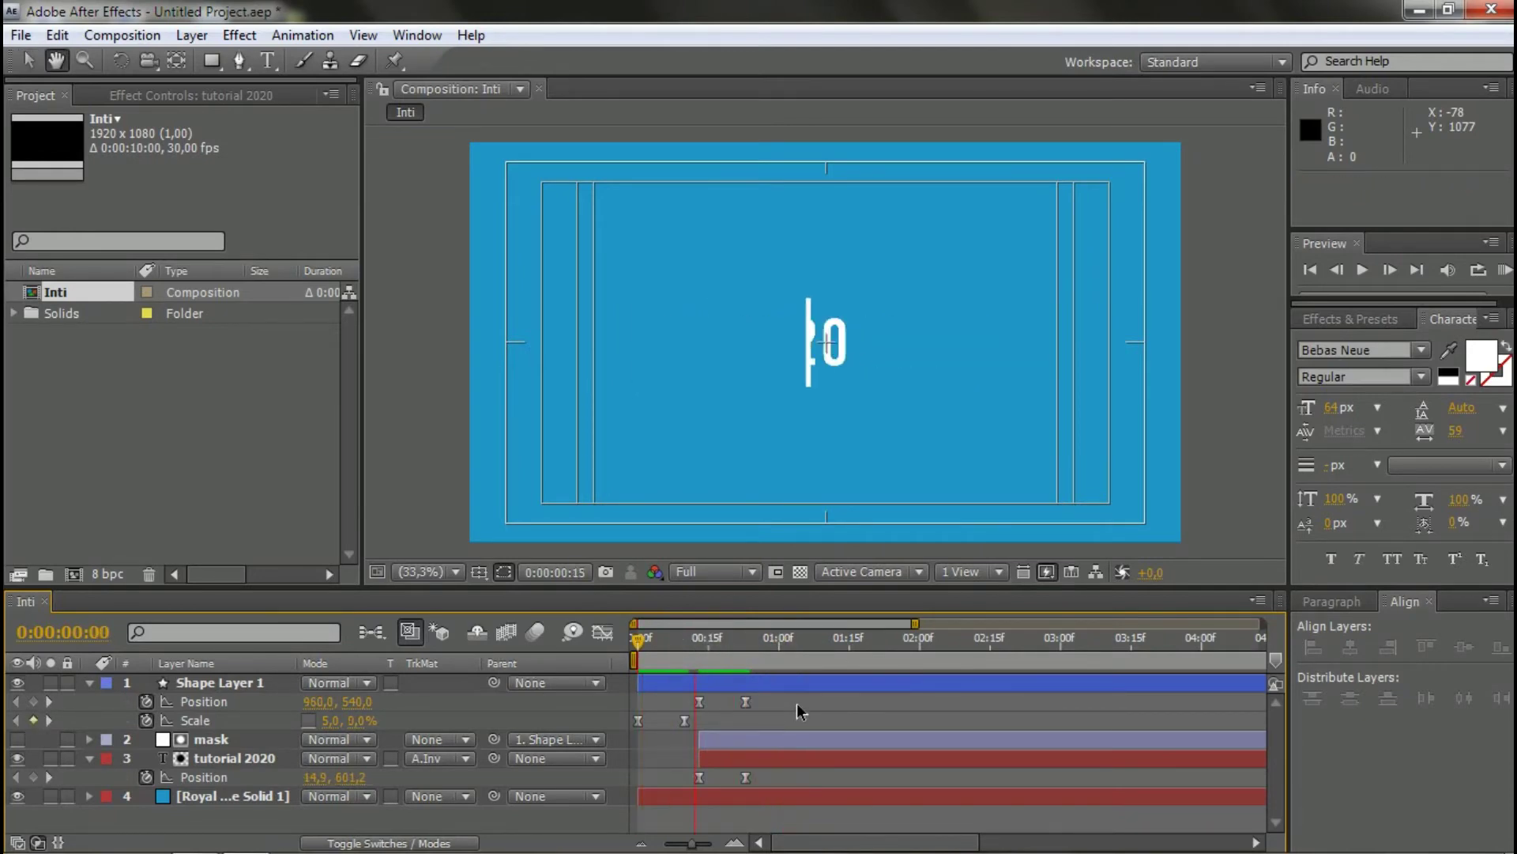
pyautogui.press('space')
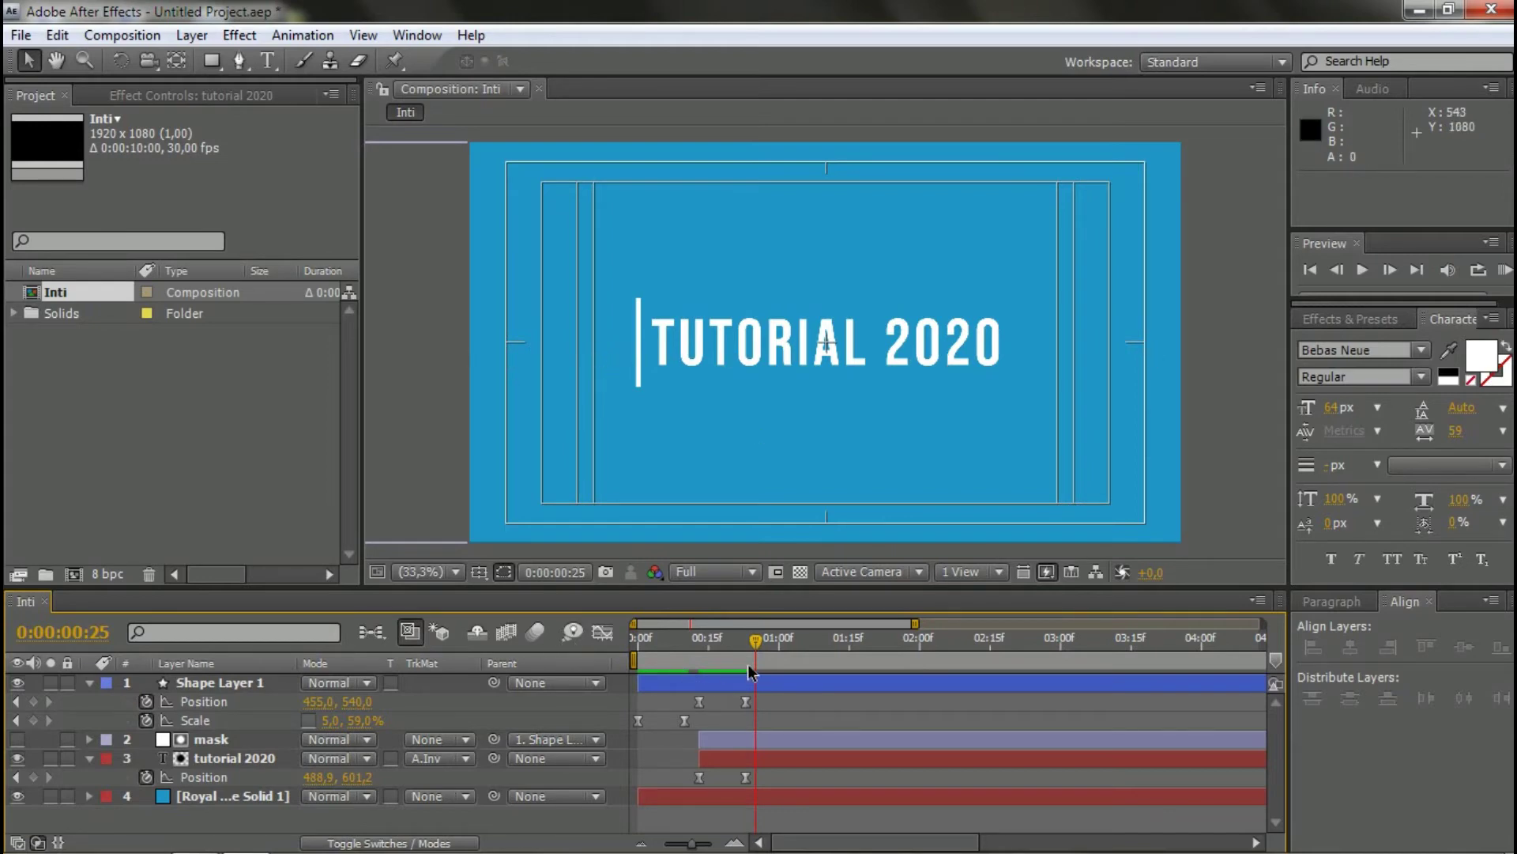
# - With the time at 0:00:00:23, duplicate the tutorial 2020 text layer and set the copy to No Track Matte
pyautogui.moveTo(759, 643); pyautogui.dragTo(746, 644)
pyautogui.click(90, 761)
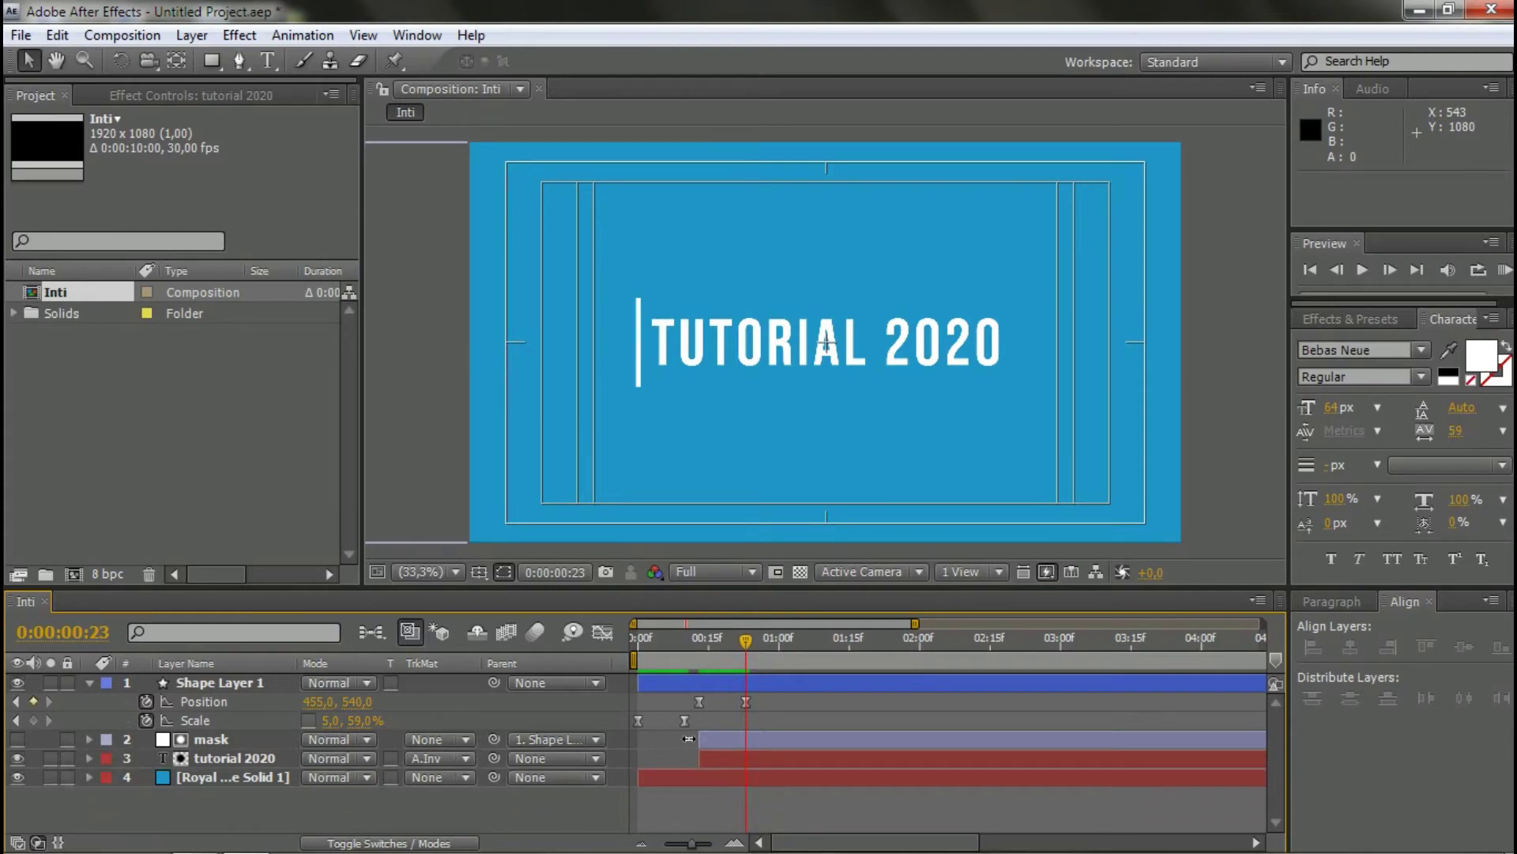
pyautogui.click(785, 756)
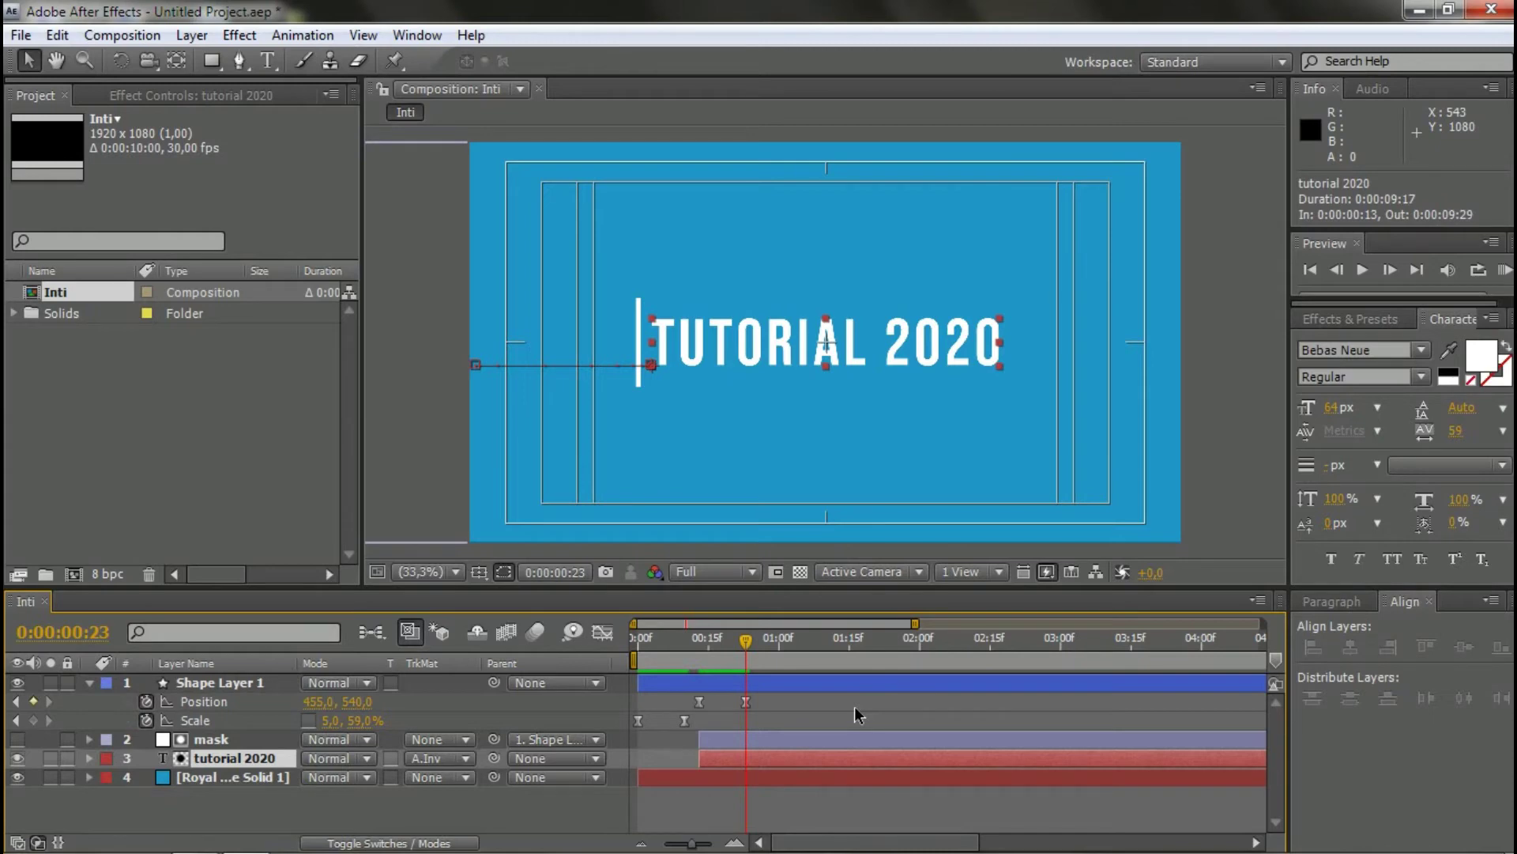
pyautogui.hotkey('ctrl', 'd')
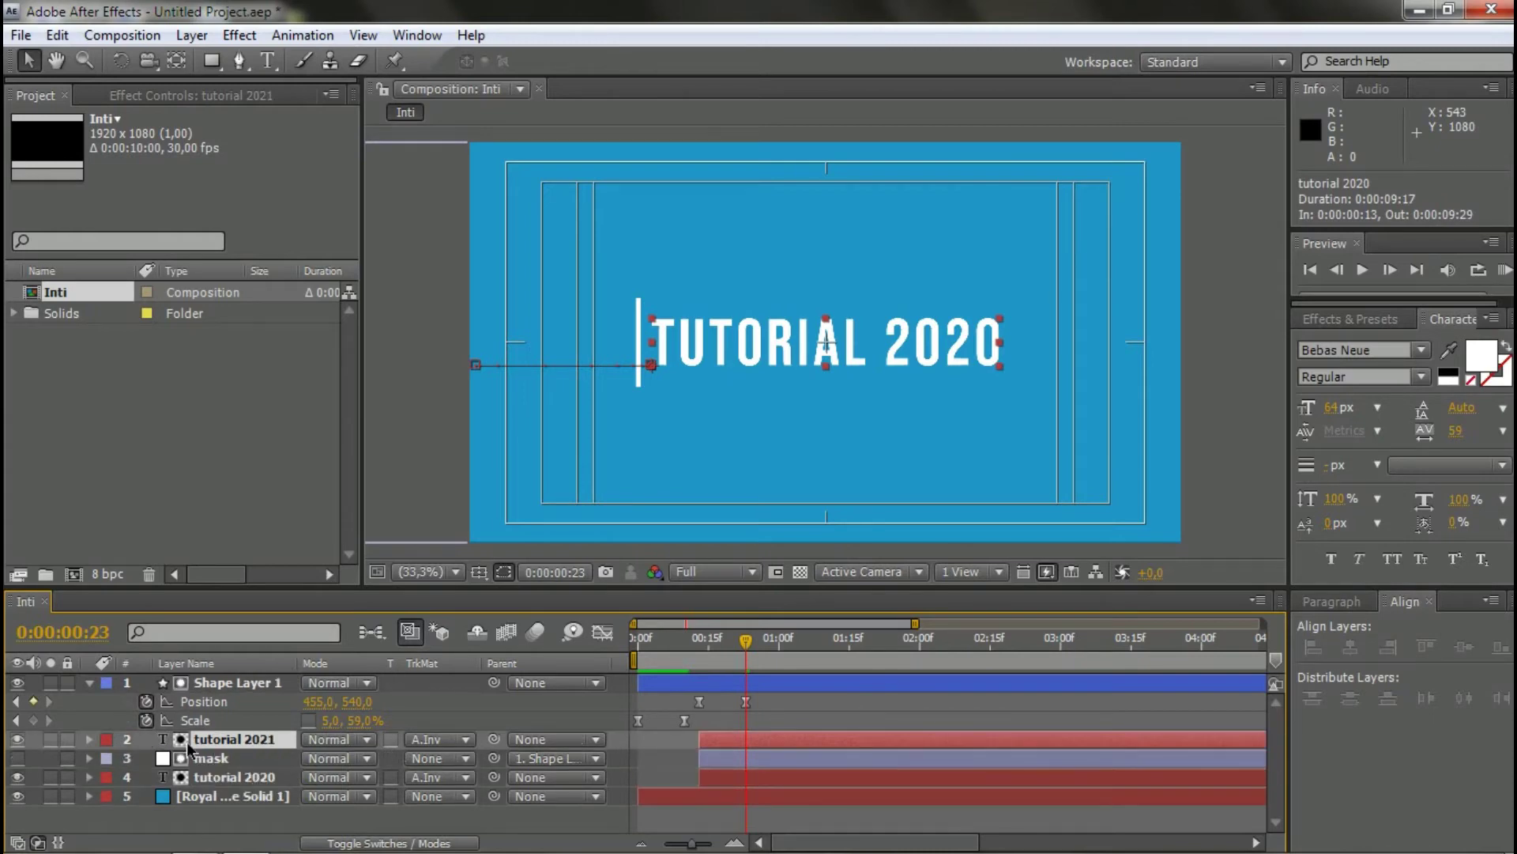
pyautogui.click(456, 743)
pyautogui.click(506, 684)
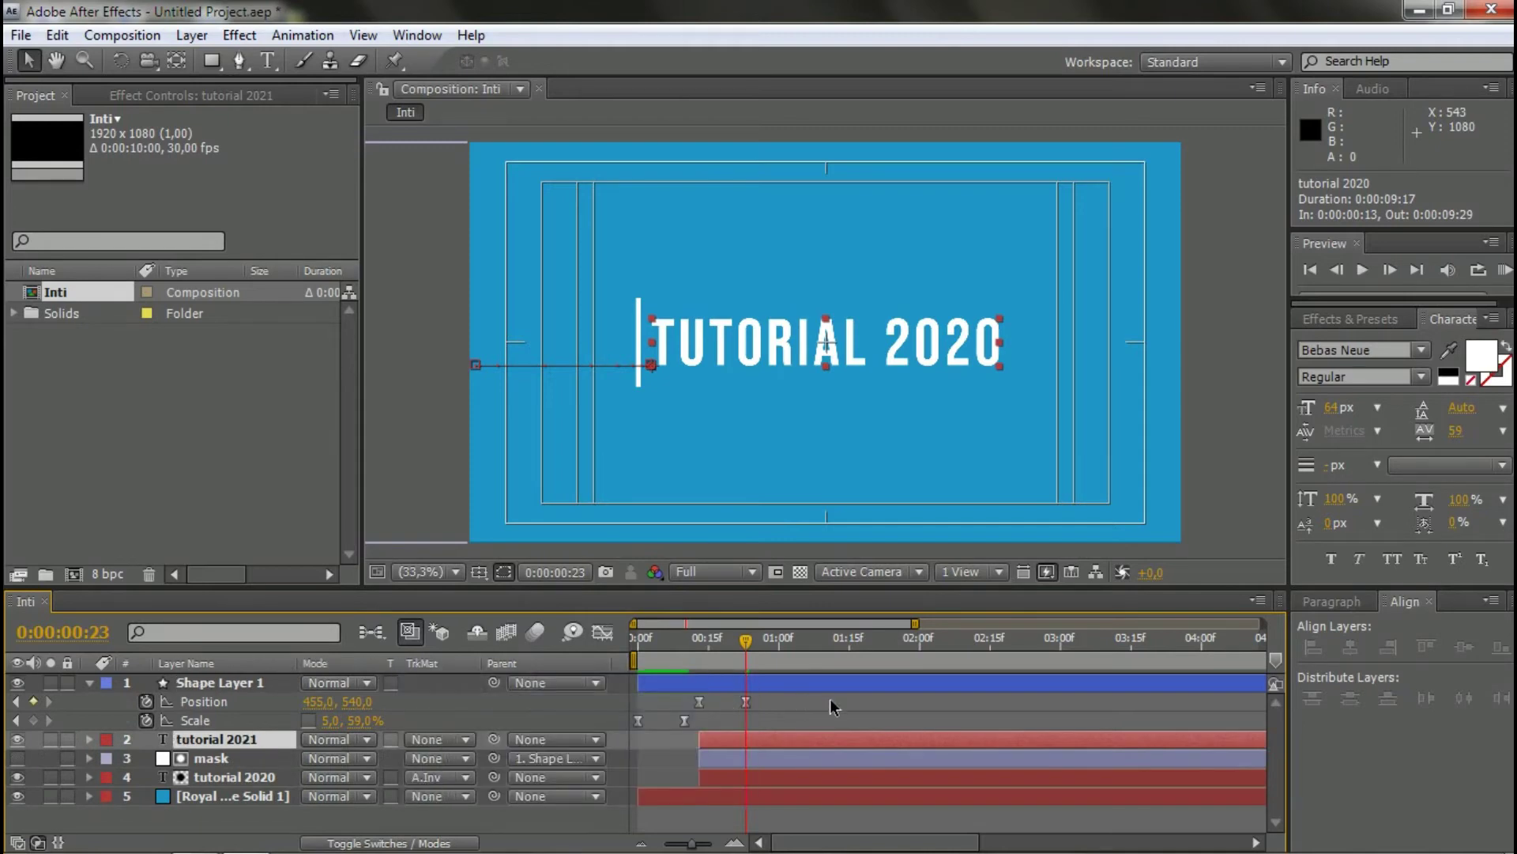
# - Change the fill colour of the duplicated text to black
pyautogui.click(830, 739)
pyautogui.doubleClick(244, 743)
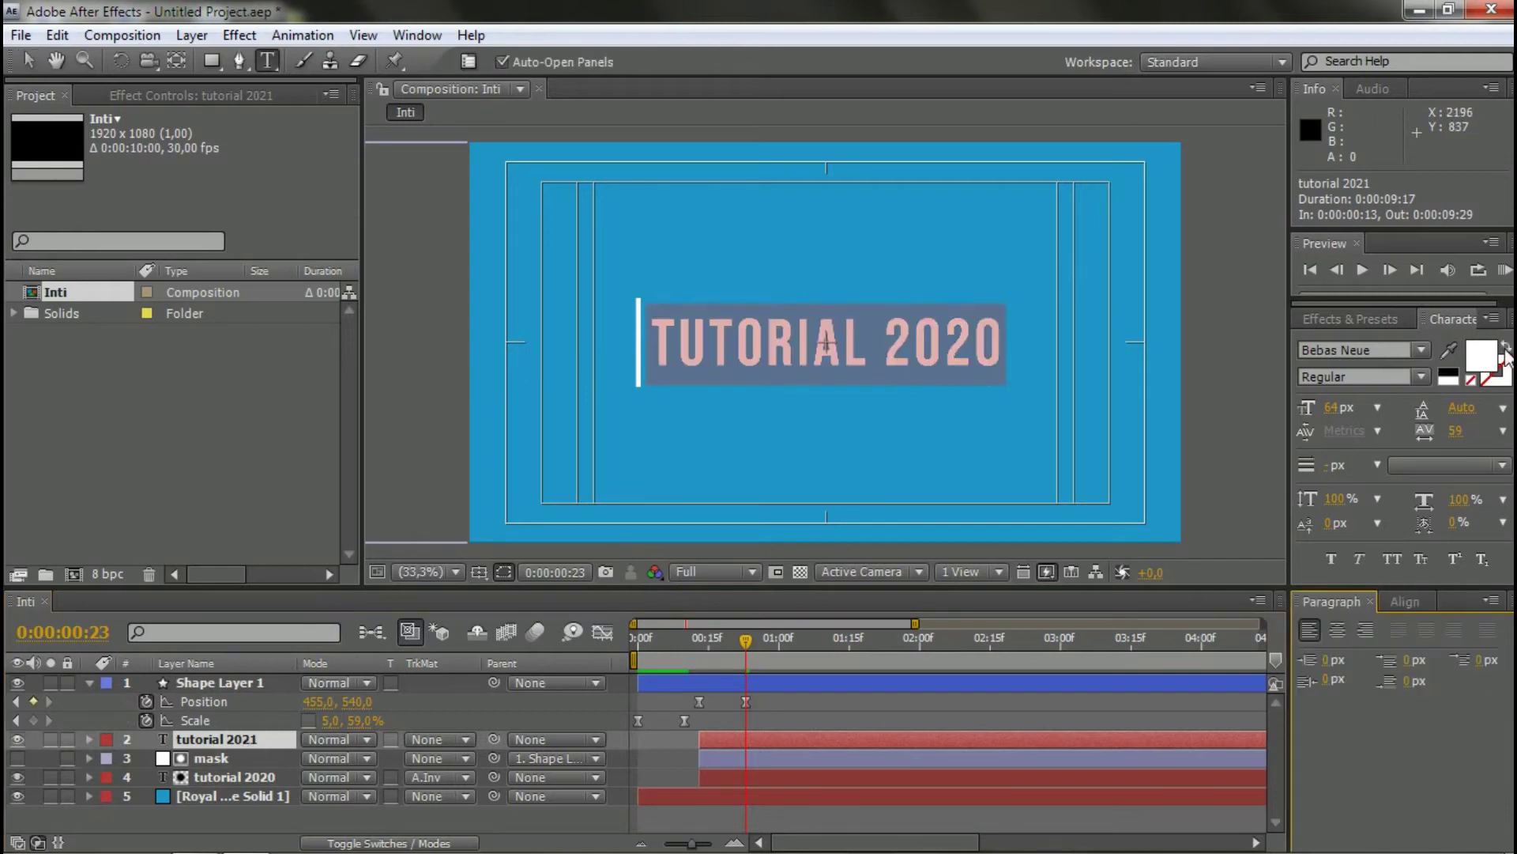
pyautogui.click(1458, 362)
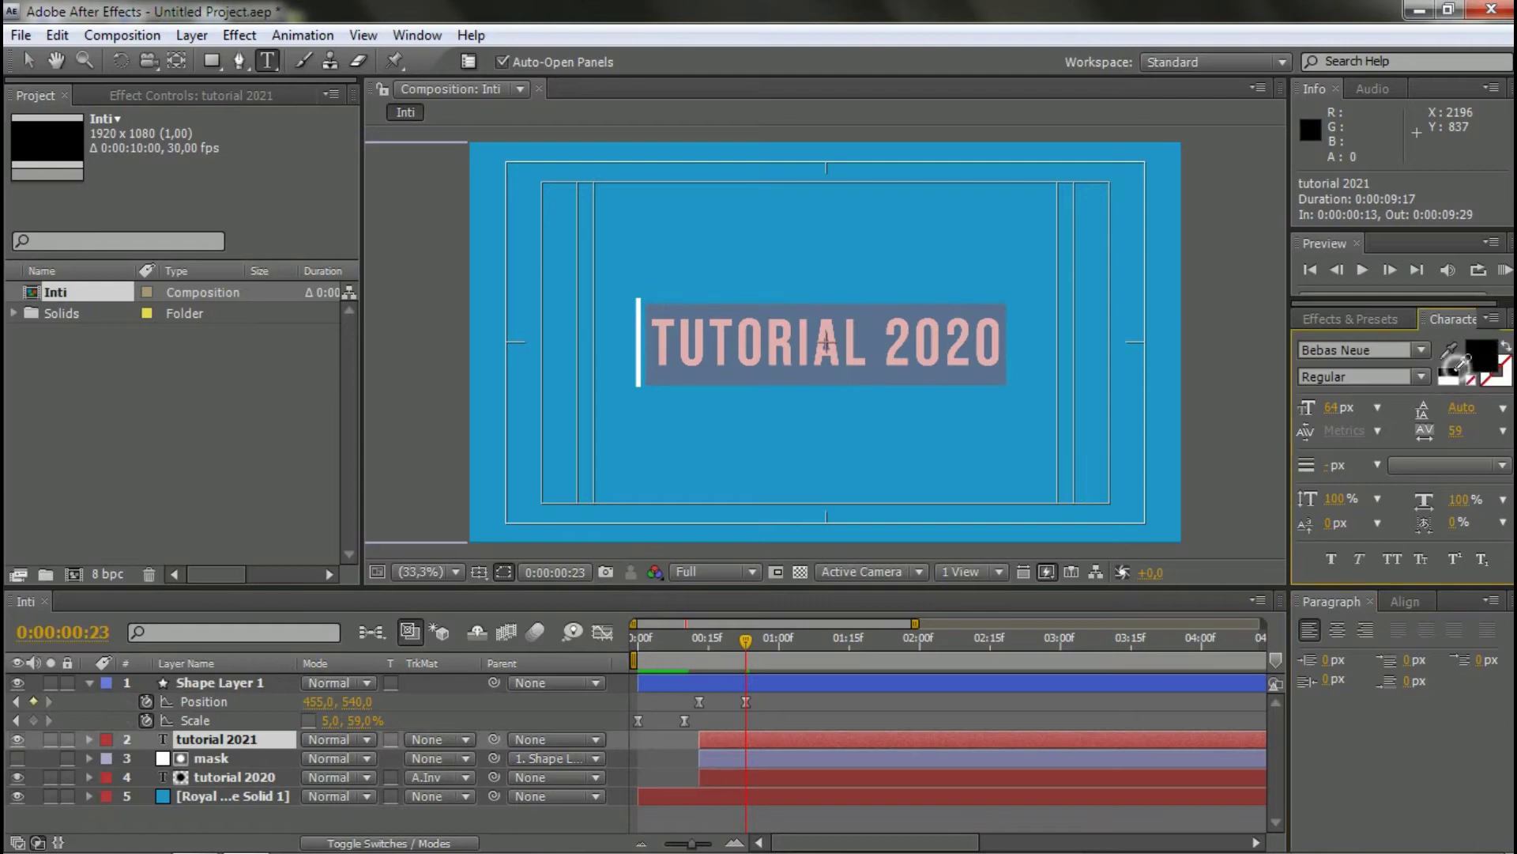
pyautogui.click(808, 735)
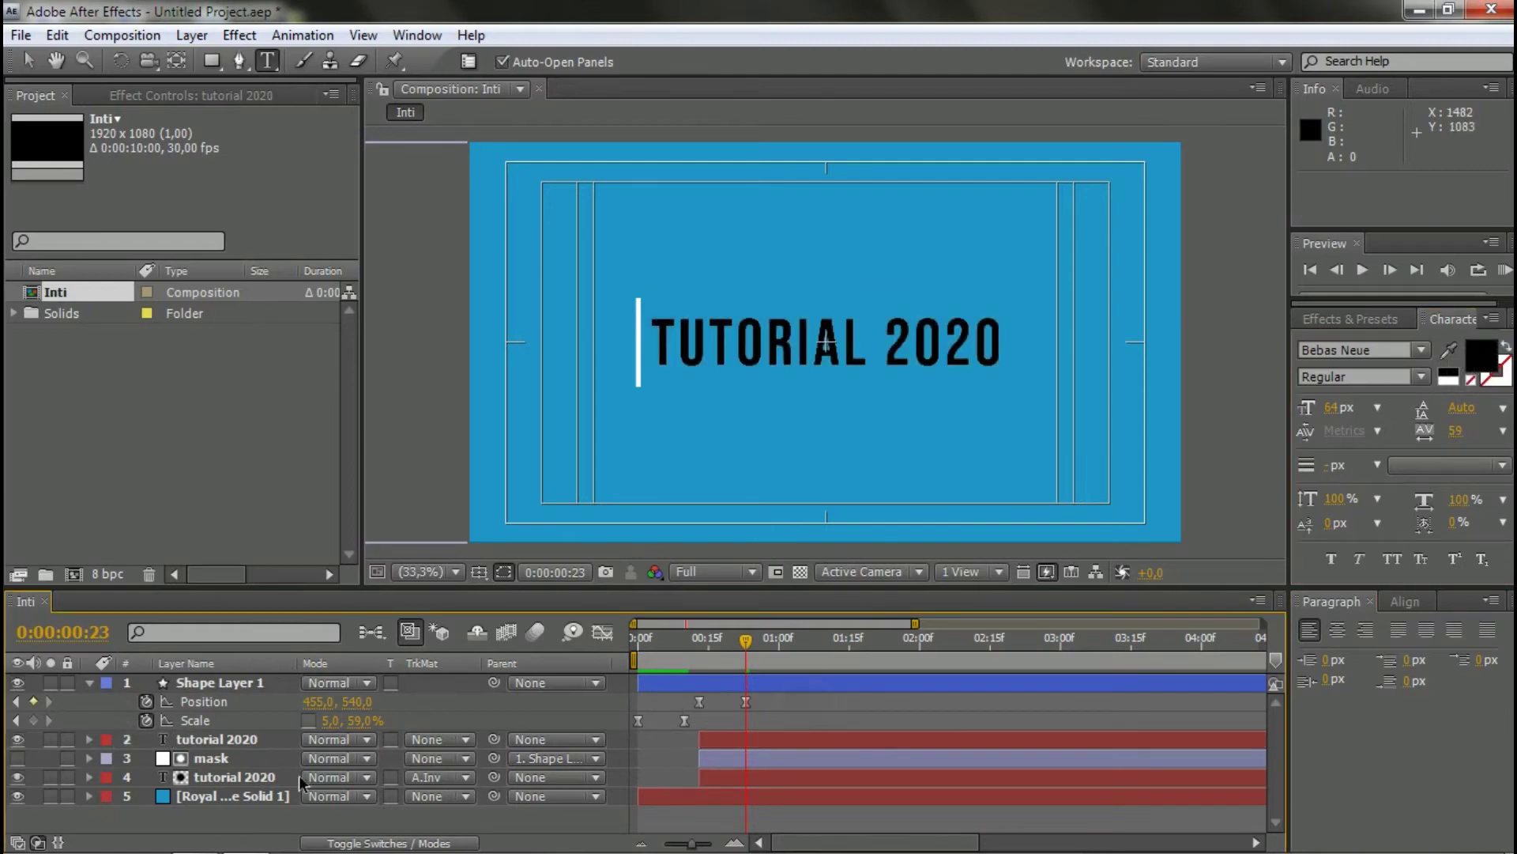
# - Select Shape Layer 1 and collapse its Position and Scale properties in the timeline
pyautogui.click(220, 739)
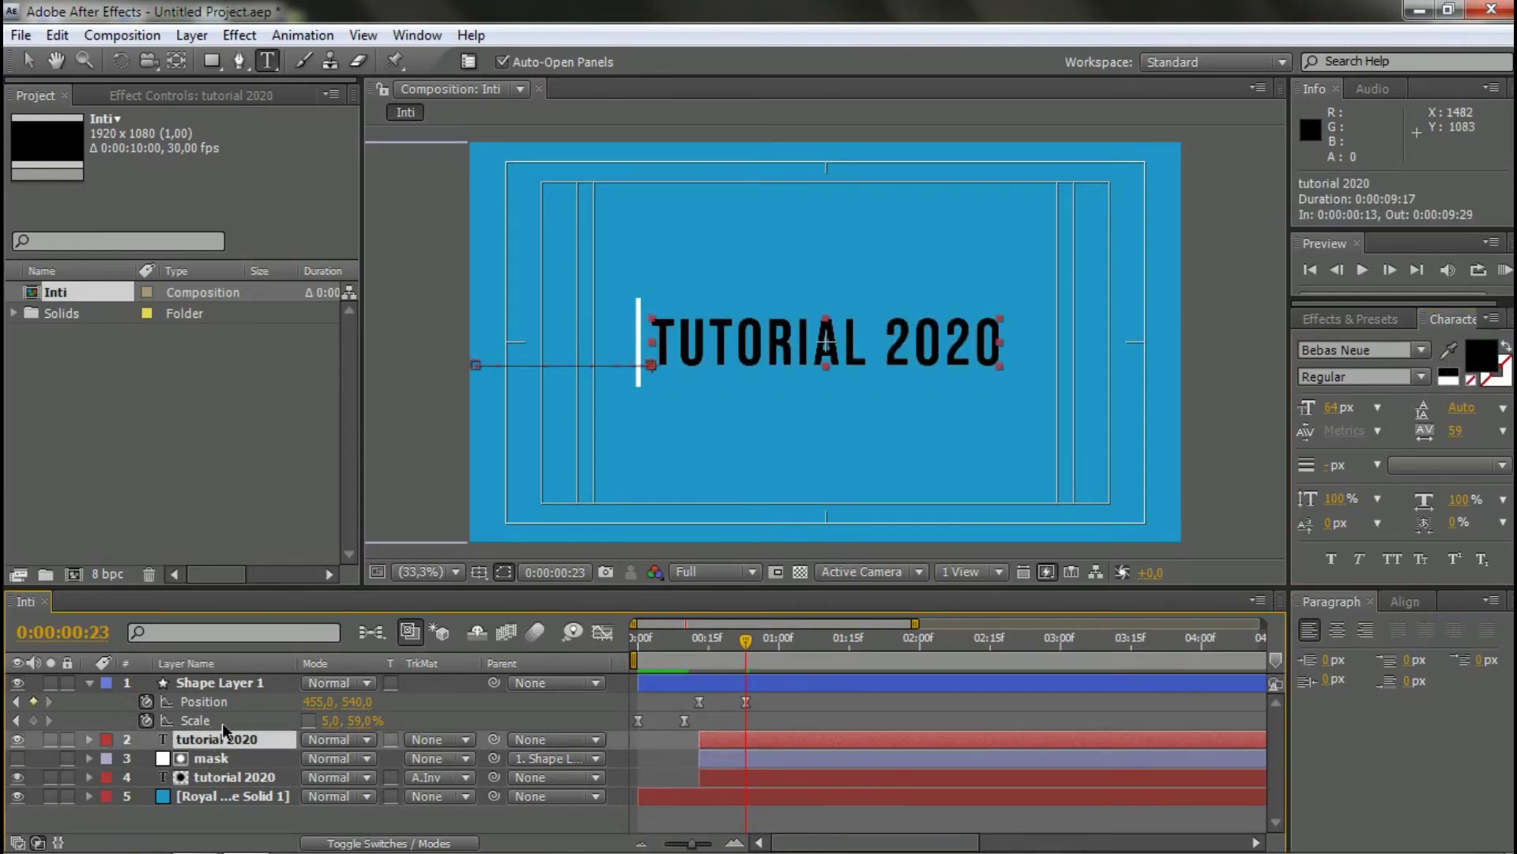
pyautogui.click(248, 759)
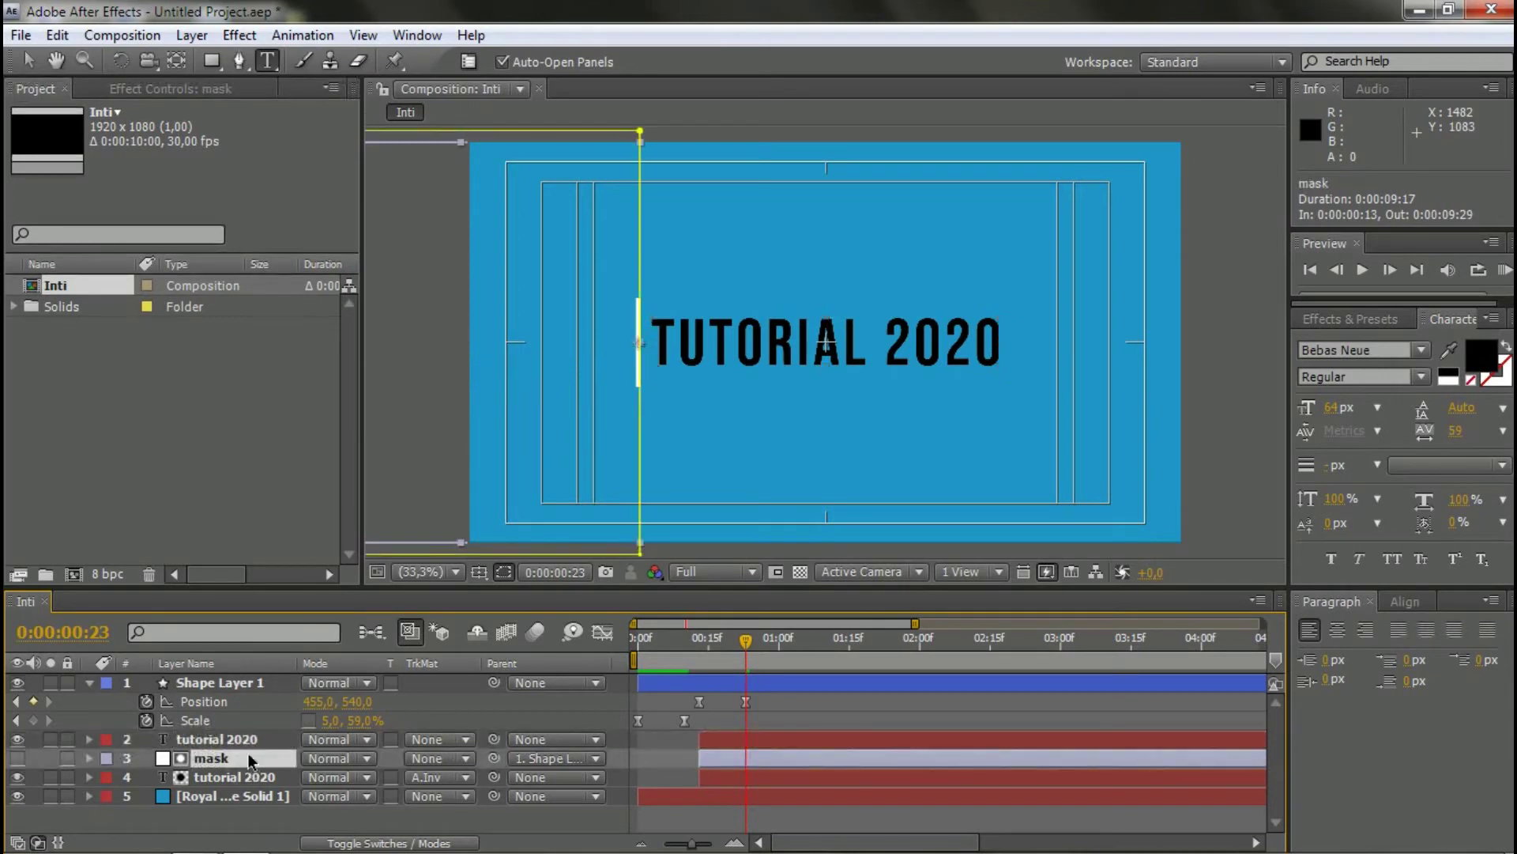
pyautogui.click(260, 685)
pyautogui.click(1021, 203)
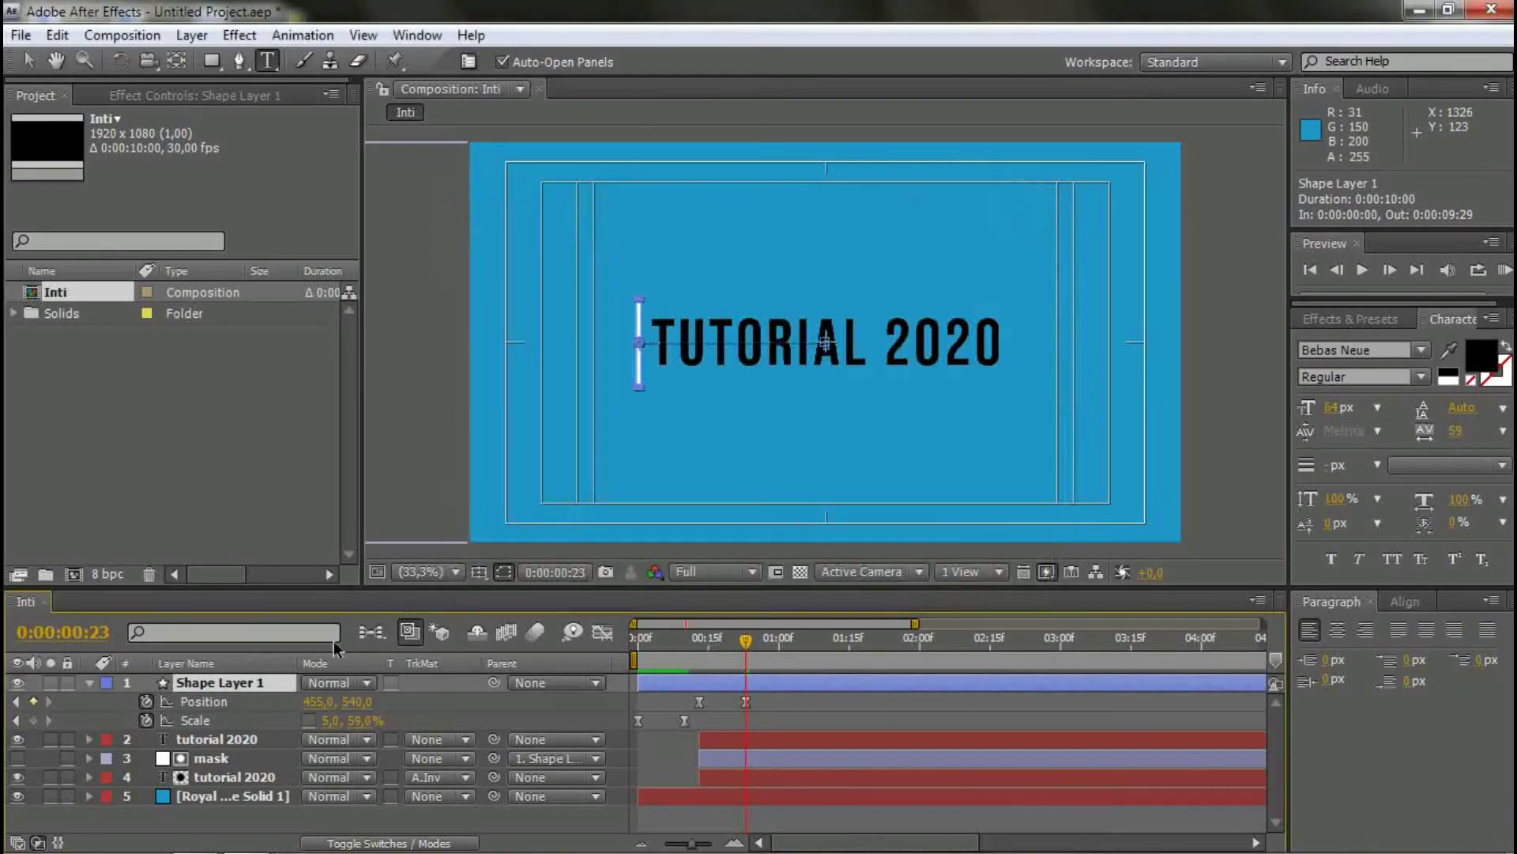
pyautogui.click(89, 682)
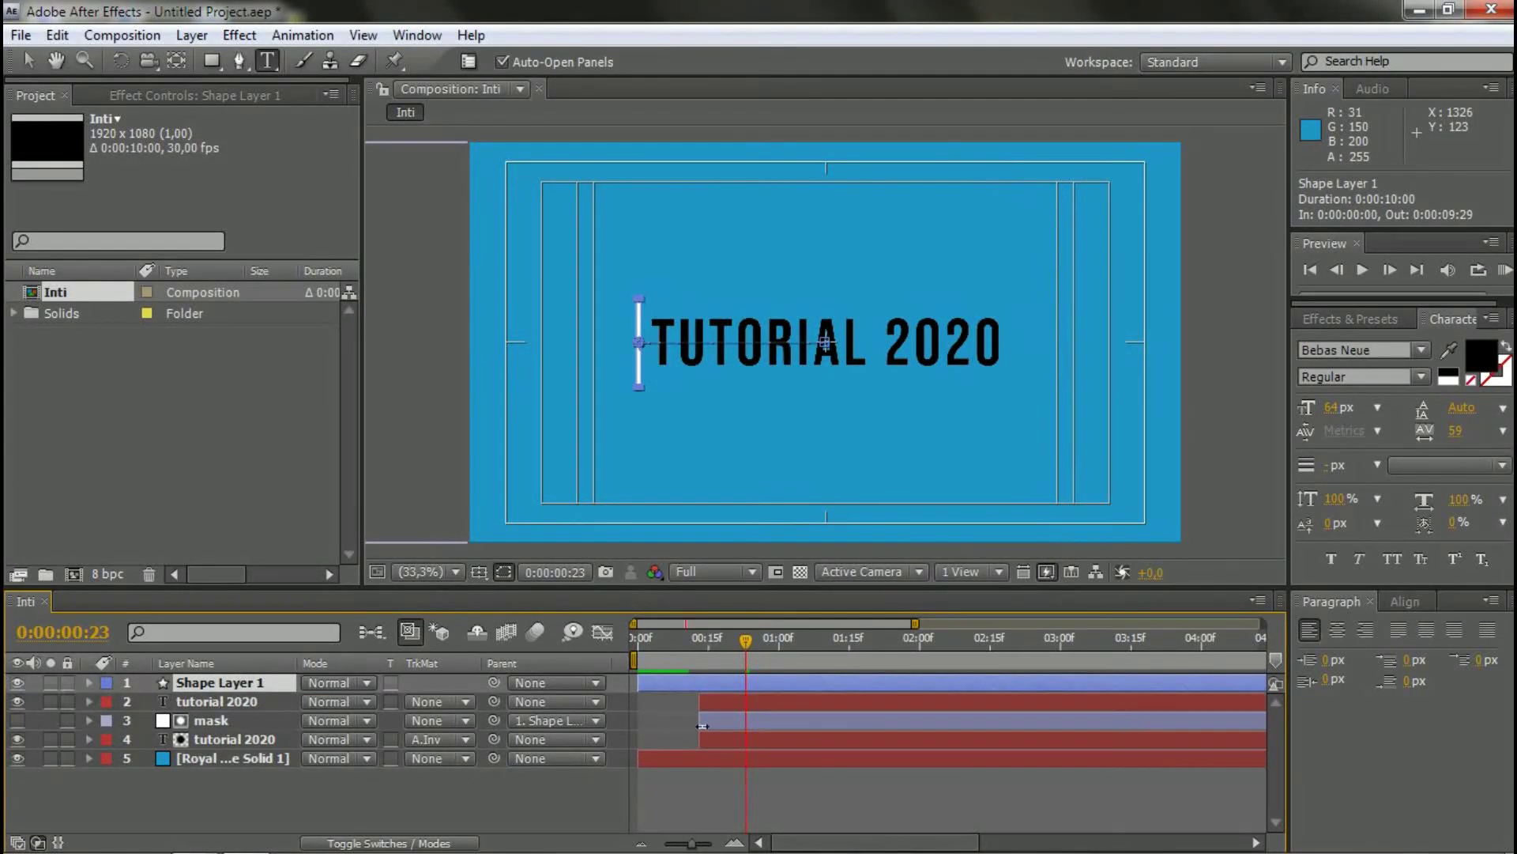
pyautogui.click(785, 703)
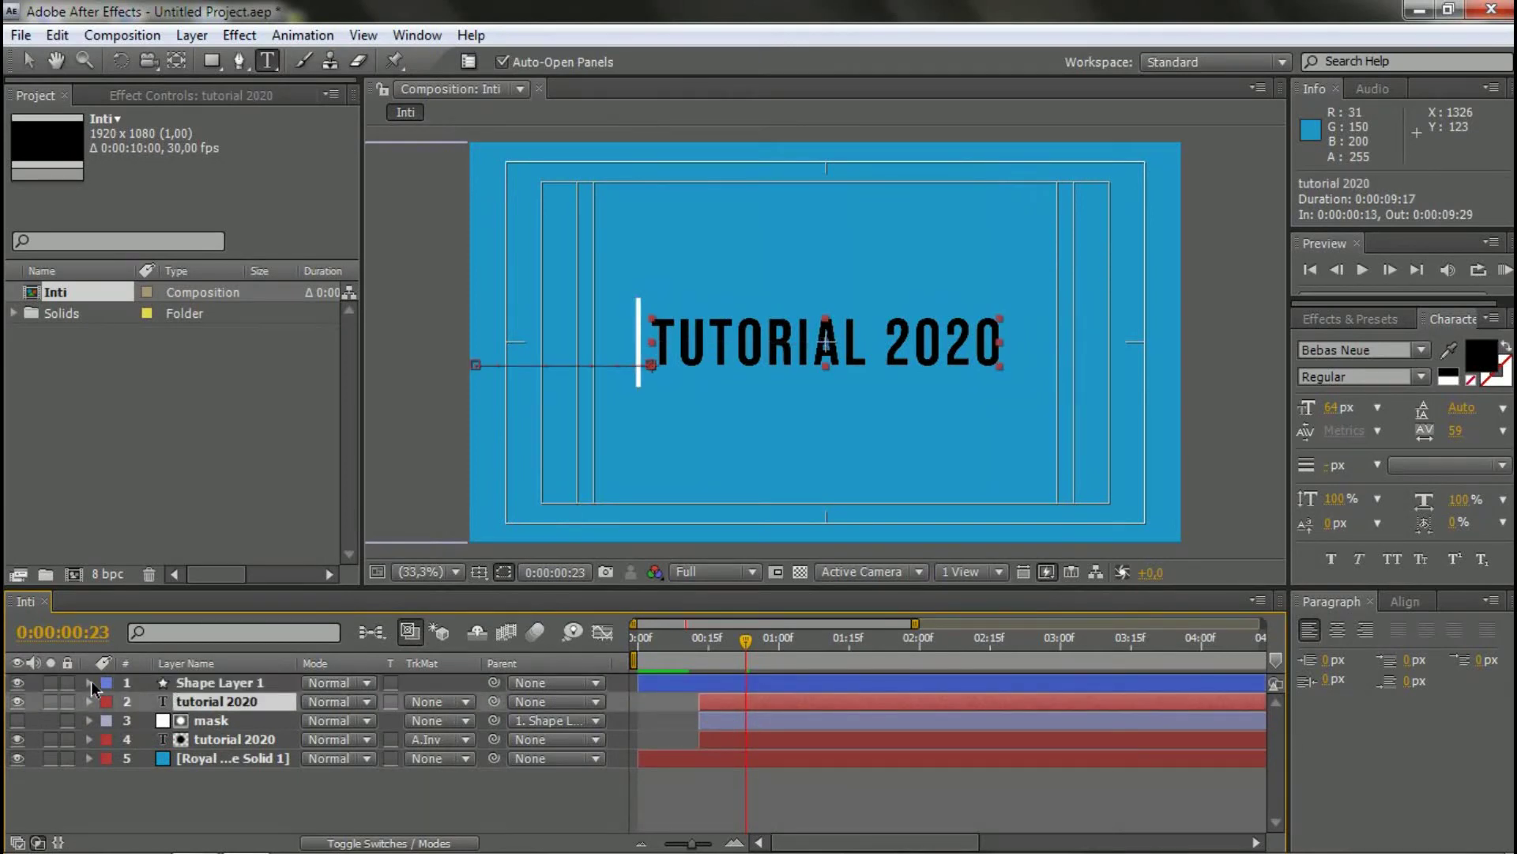
pyautogui.click(90, 682)
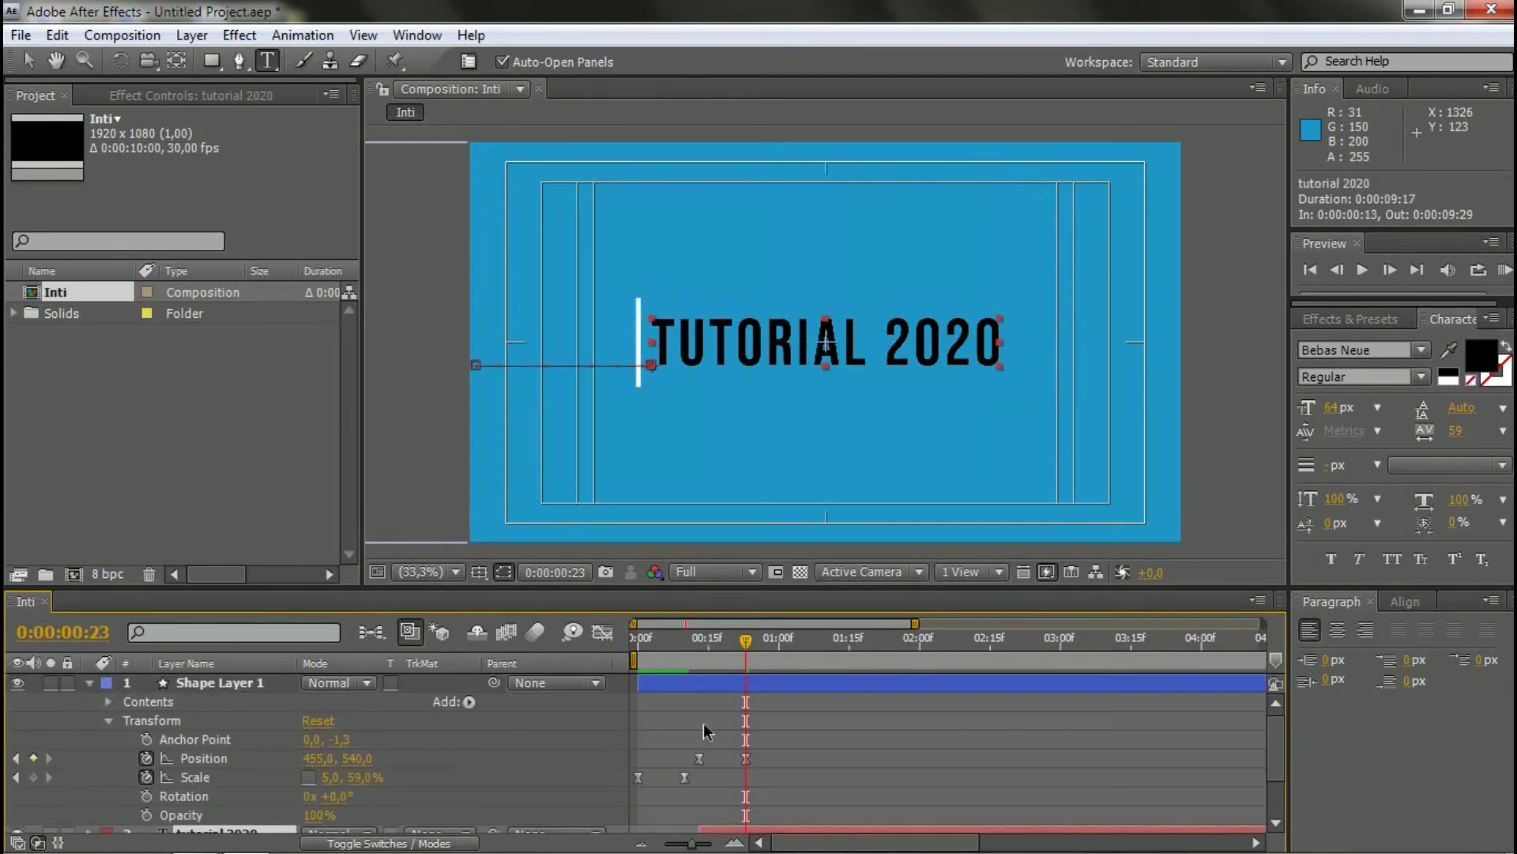
pyautogui.click(108, 720)
pyautogui.click(90, 682)
pyautogui.click(90, 682)
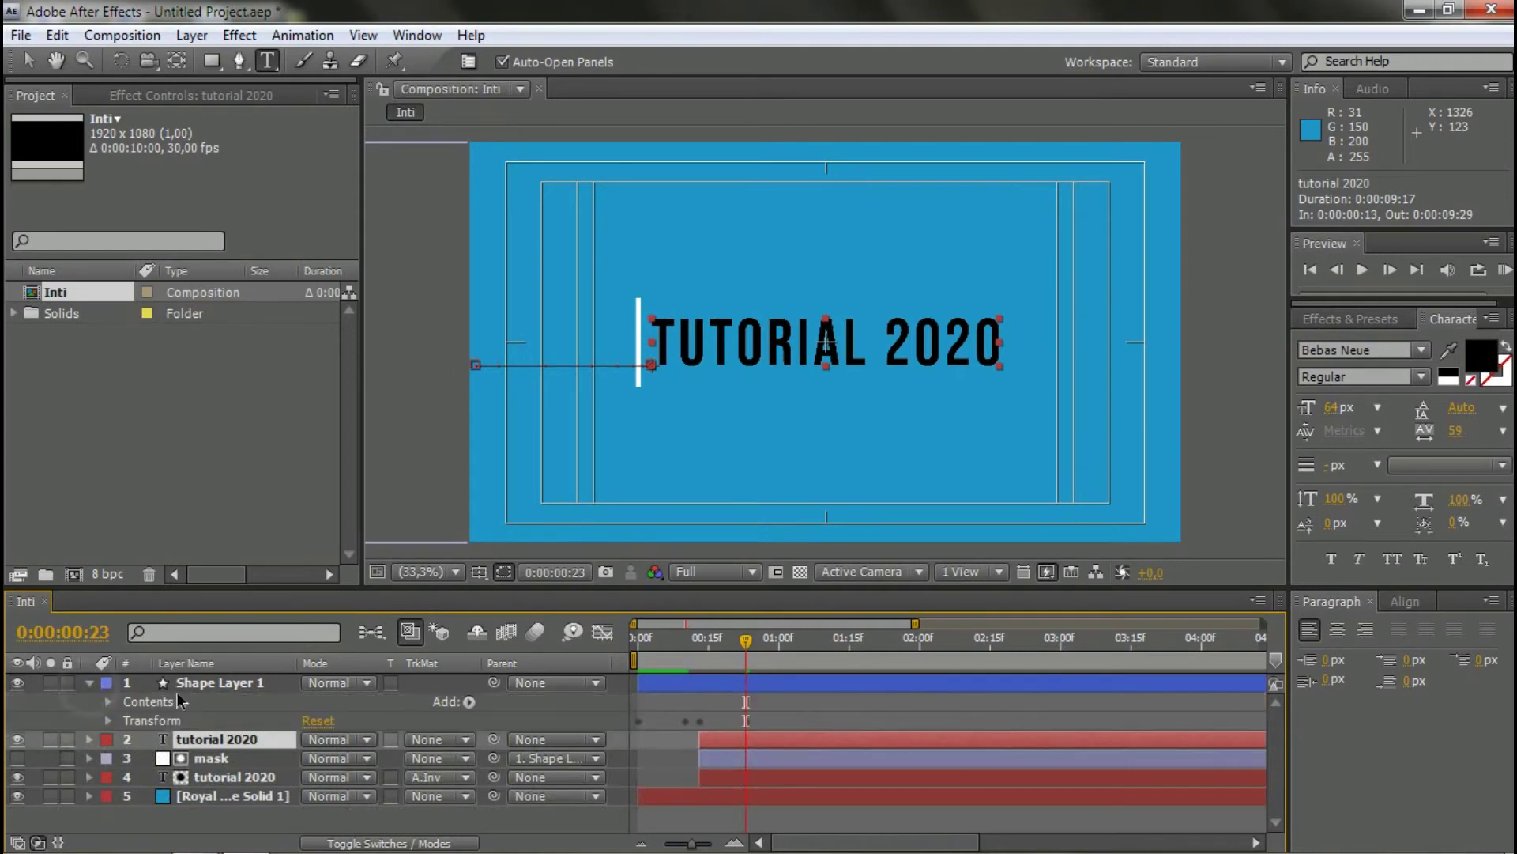
# - Add a 100% opacity keyframe to Shape Layer 1 at 0:00:00:23 and list all its keyframed properties
pyautogui.click(226, 683)
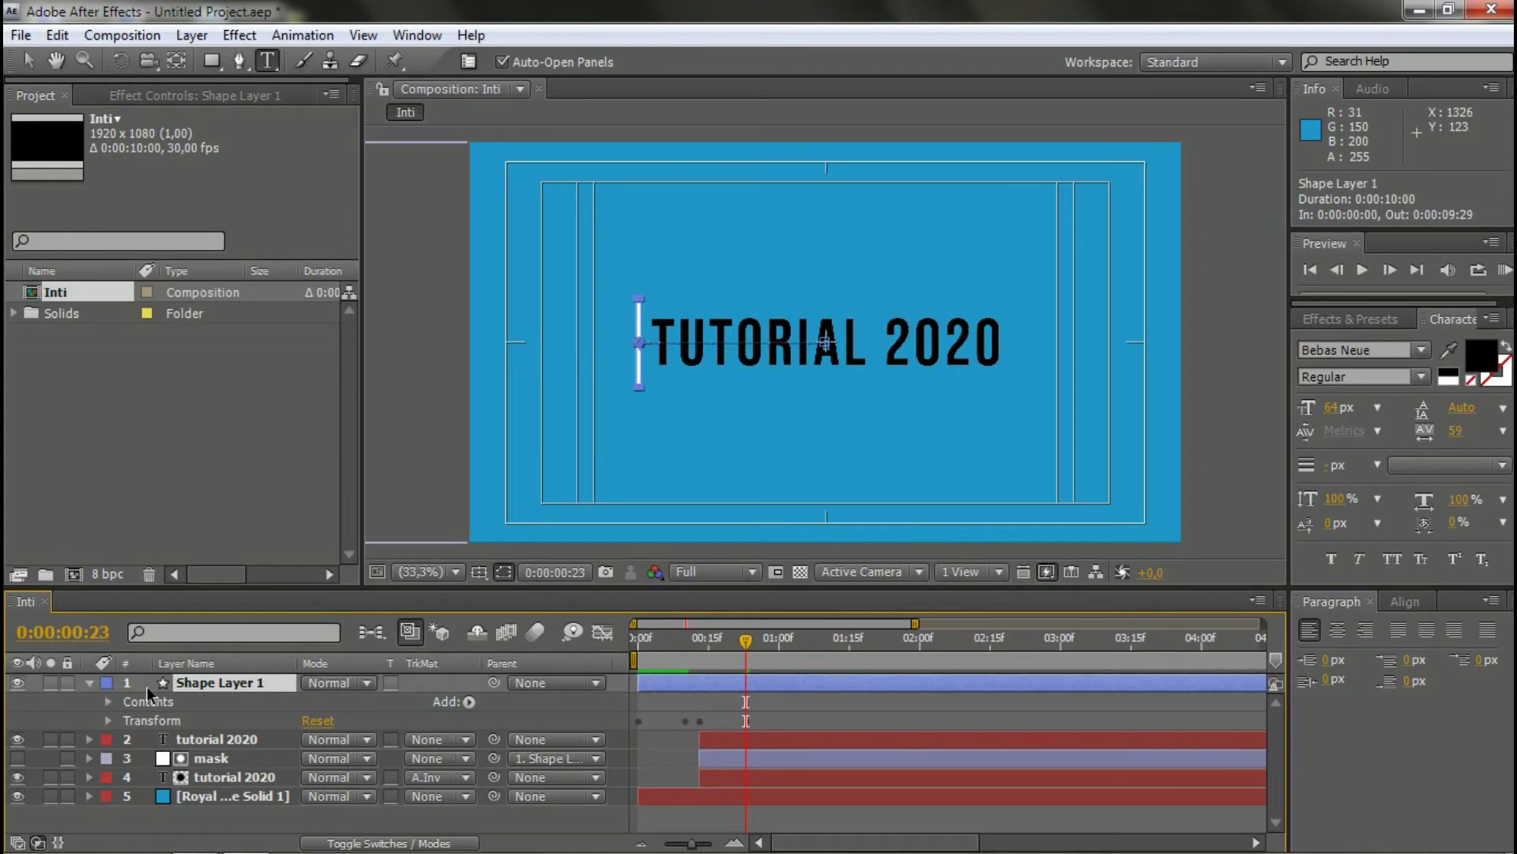
pyautogui.click(89, 682)
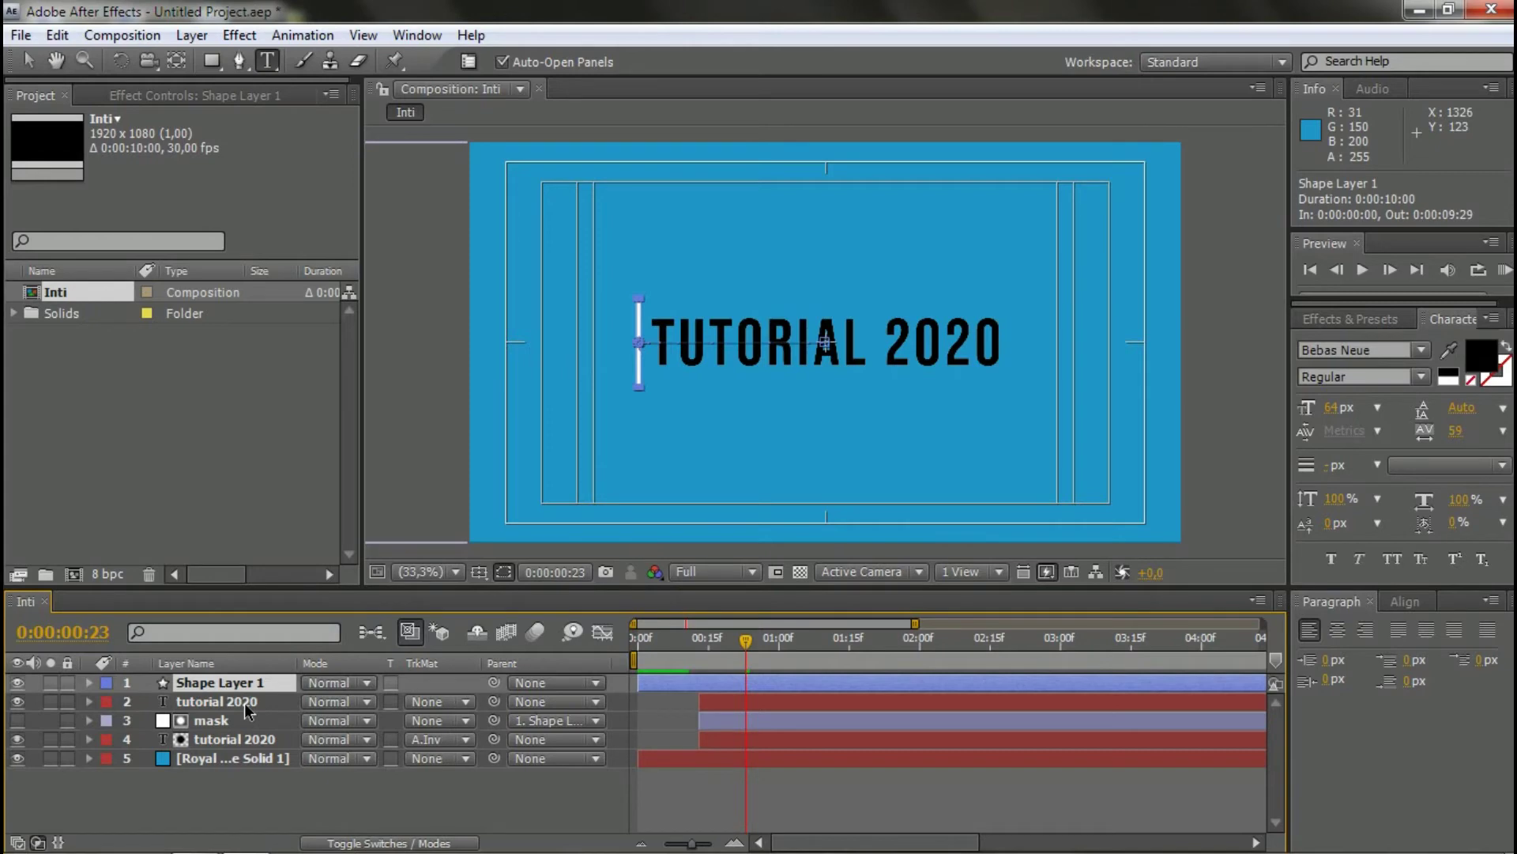
pyautogui.press('t')
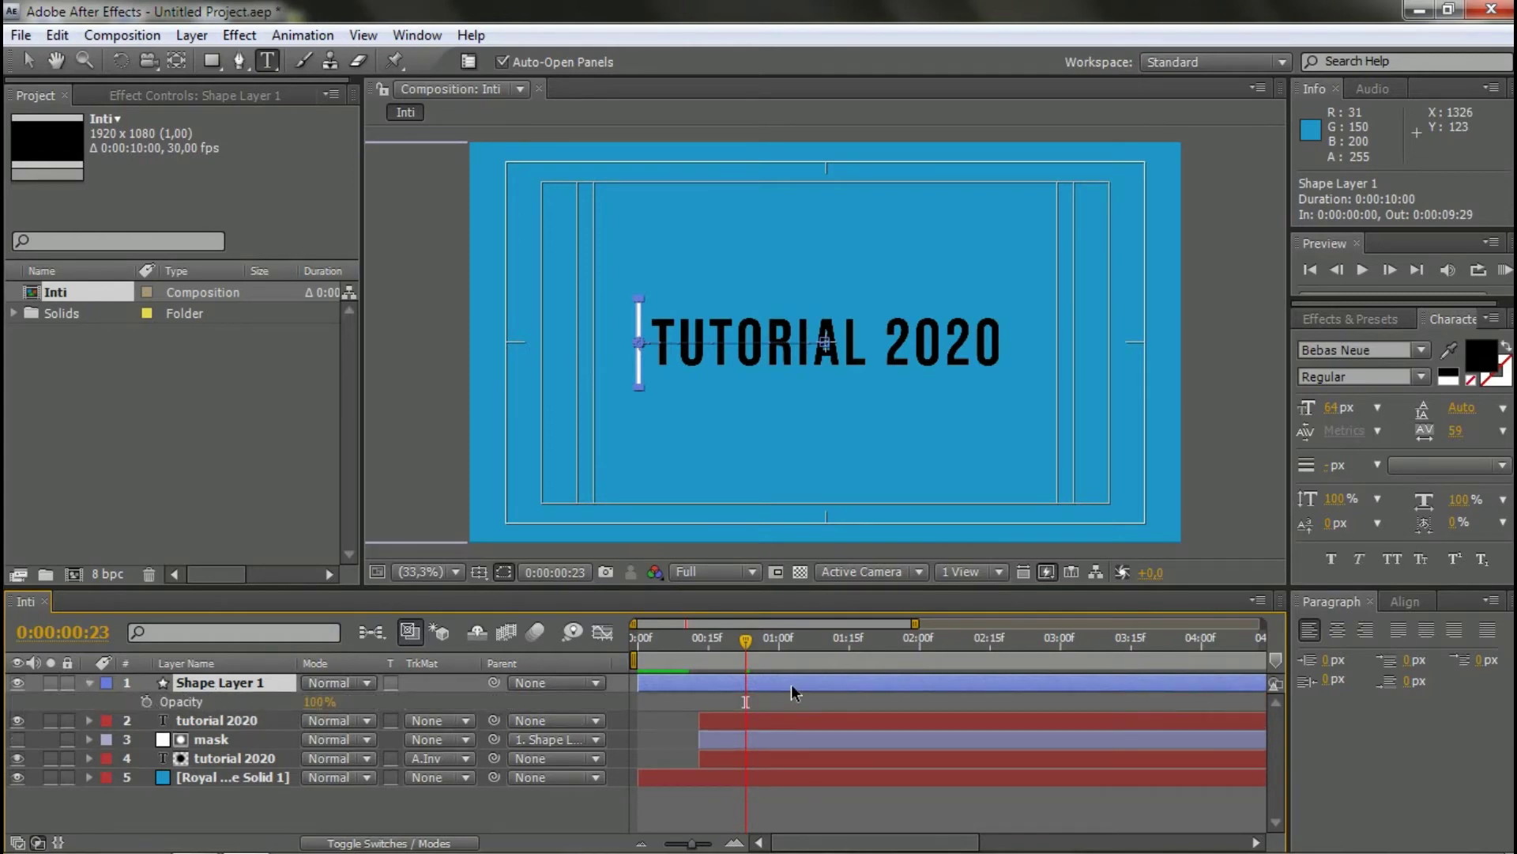
pyautogui.press('u')
pyautogui.press('t')
pyautogui.click(147, 701)
pyautogui.press('u')
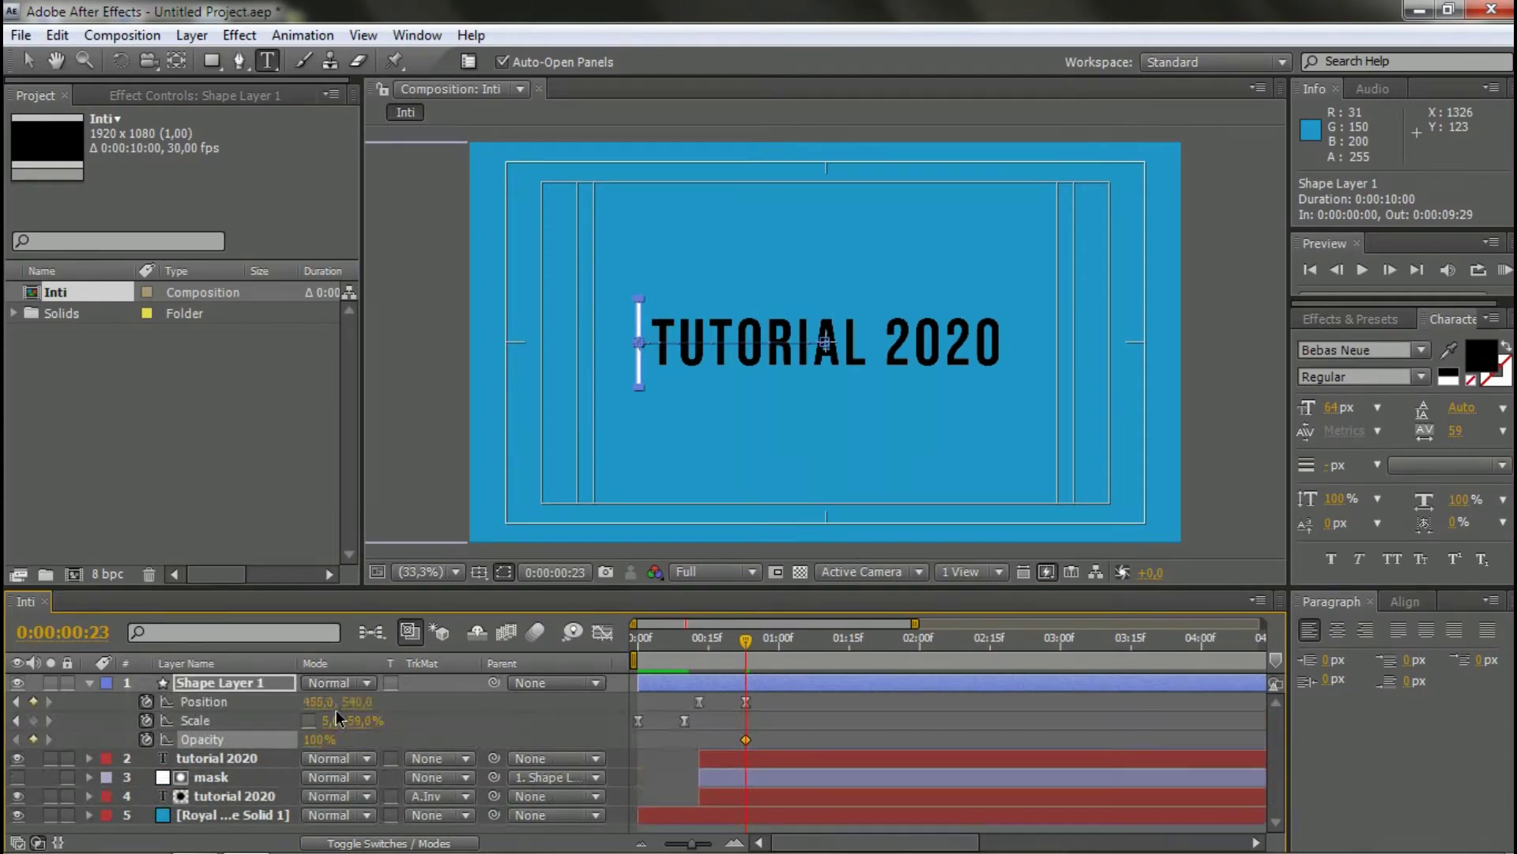
pyautogui.click(784, 714)
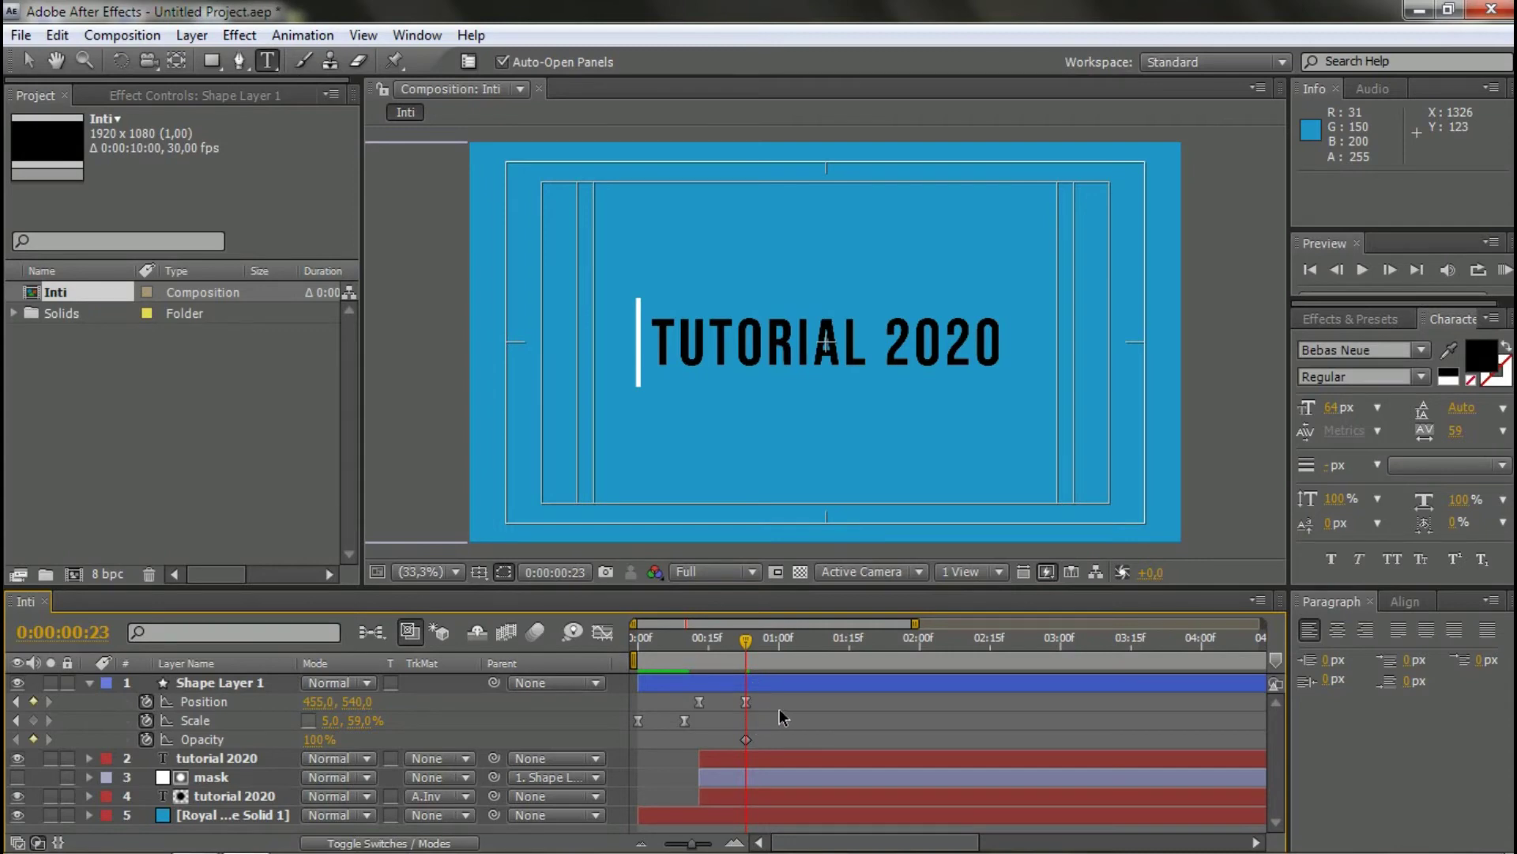
# - Advance ten frames to 0:00:01:03 and add another opacity keyframe to Shape Layer 1
pyautogui.press('pagedown')
pyautogui.press('pagedown')
pyautogui.press('pagedown')
pyautogui.press('pagedown')
pyautogui.press('pagedown')
pyautogui.press('pagedown')
pyautogui.press('pagedown')
pyautogui.press('pagedown')
pyautogui.press('pagedown')
pyautogui.press('pagedown')
pyautogui.click(34, 739)
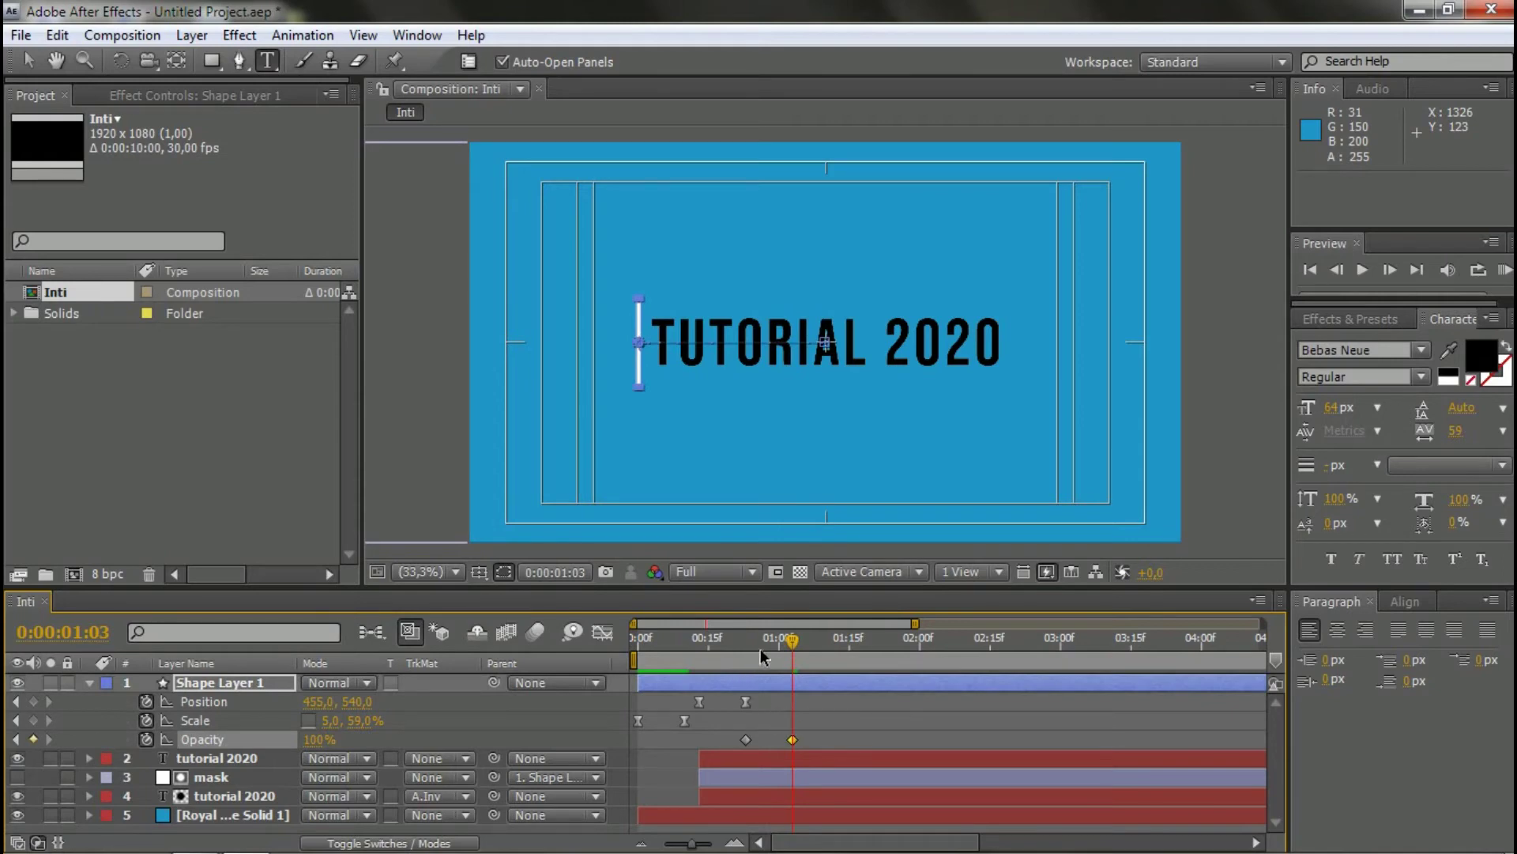
pyautogui.click(800, 747)
pyautogui.click(792, 739)
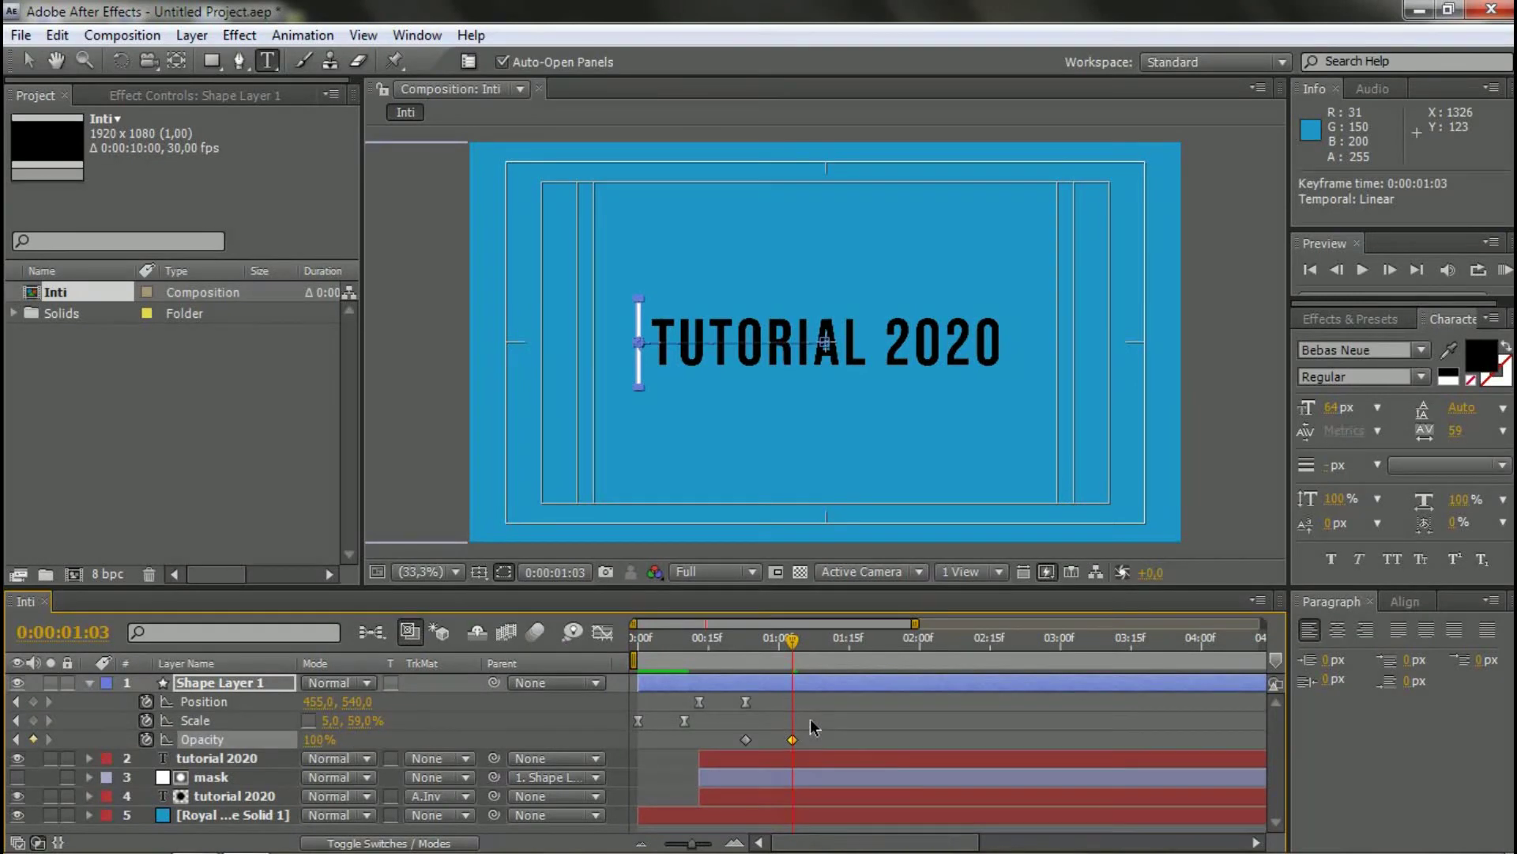
# - Set Shape Layer 1's opacity keyframe at 0:00:01:03 to 50%
pyautogui.click(316, 739)
pyautogui.write('50')
pyautogui.press('Return')
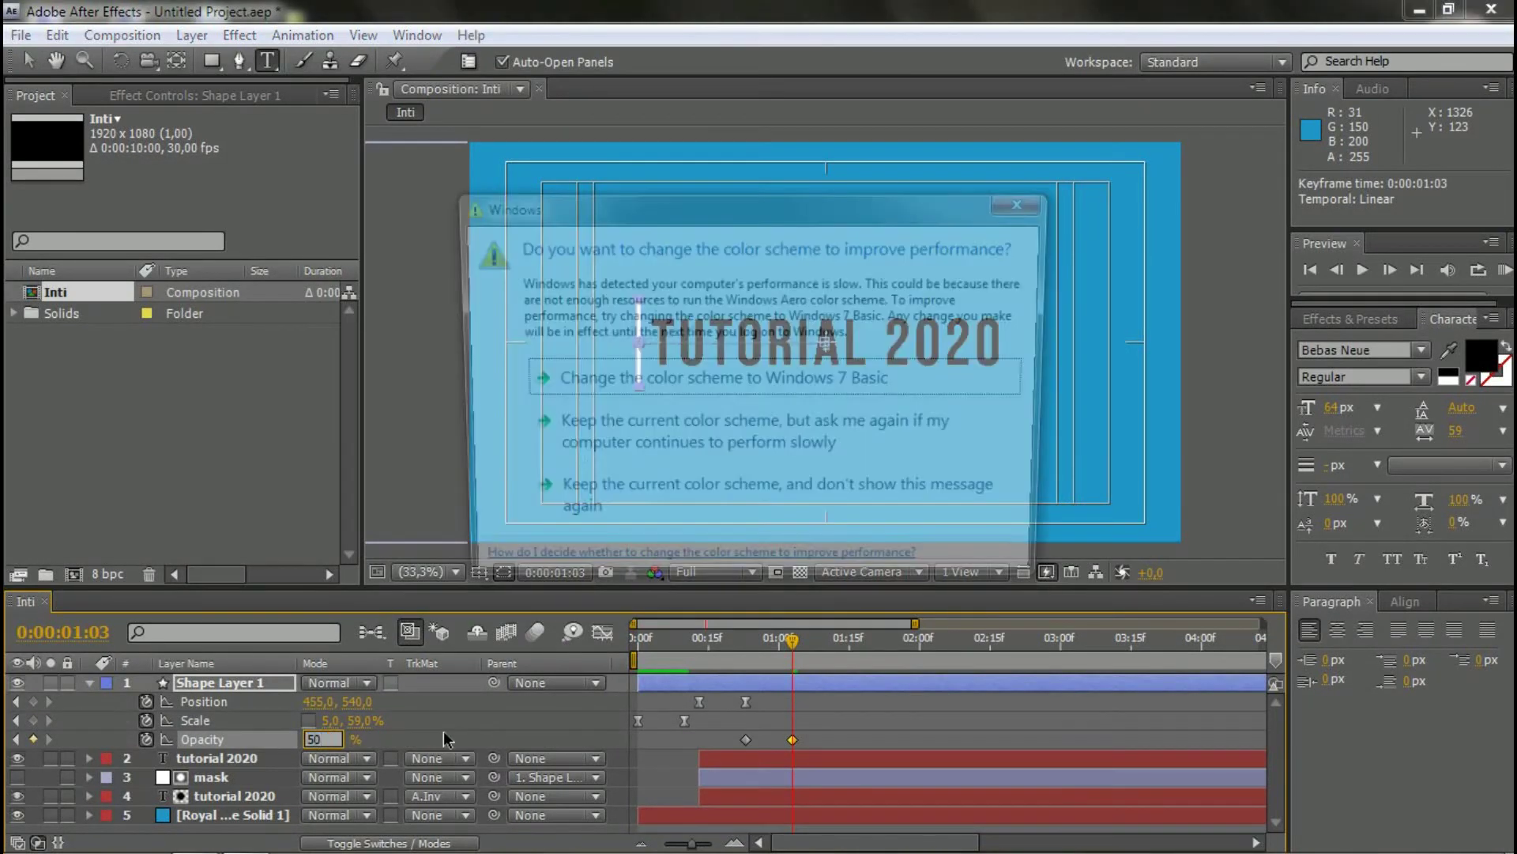
pyautogui.click(841, 730)
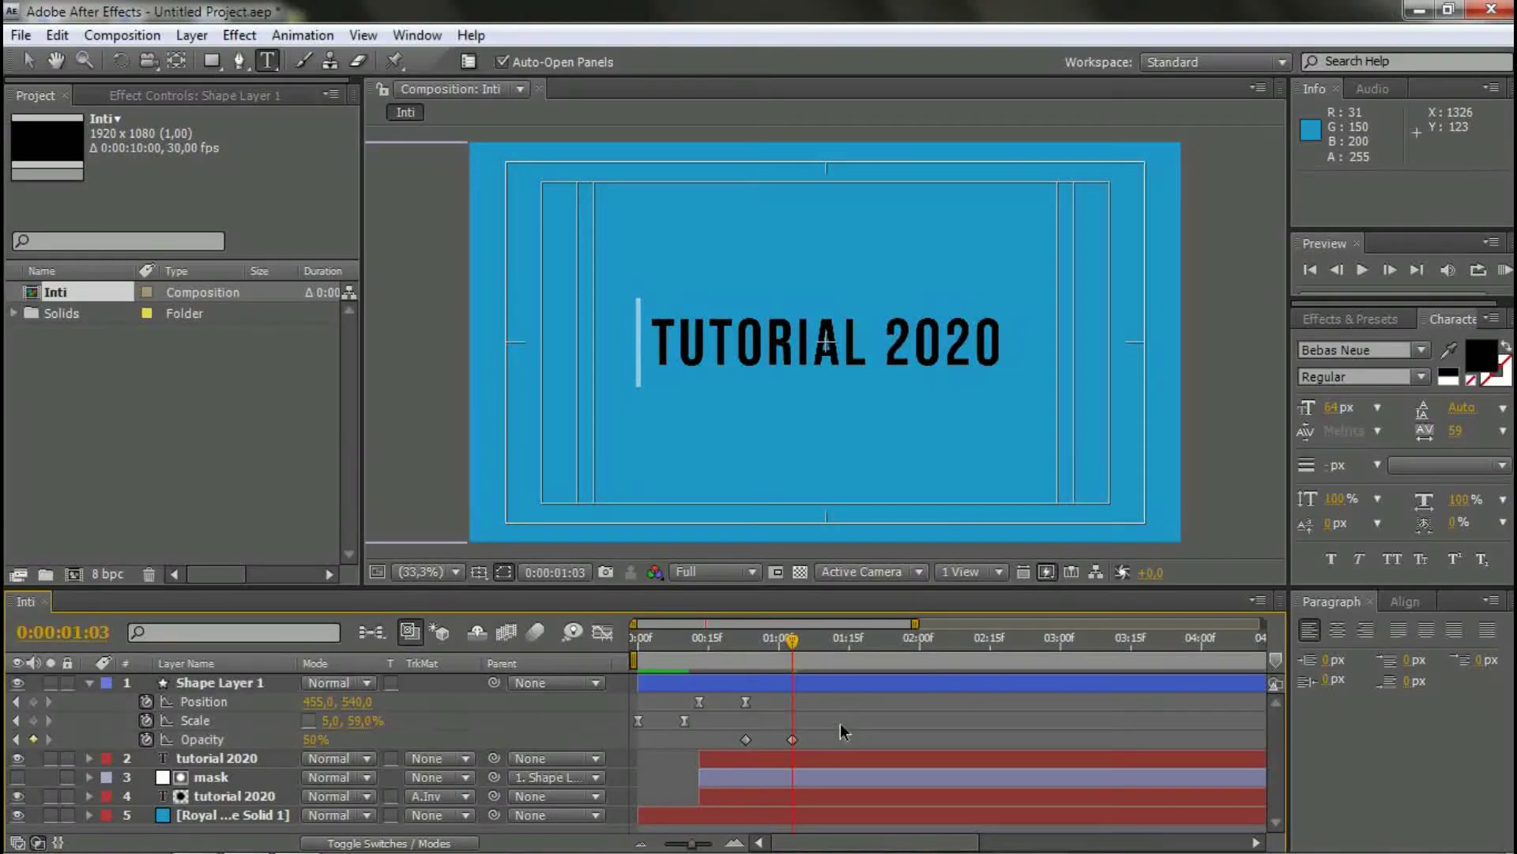
pyautogui.click(793, 739)
pyautogui.click(791, 664)
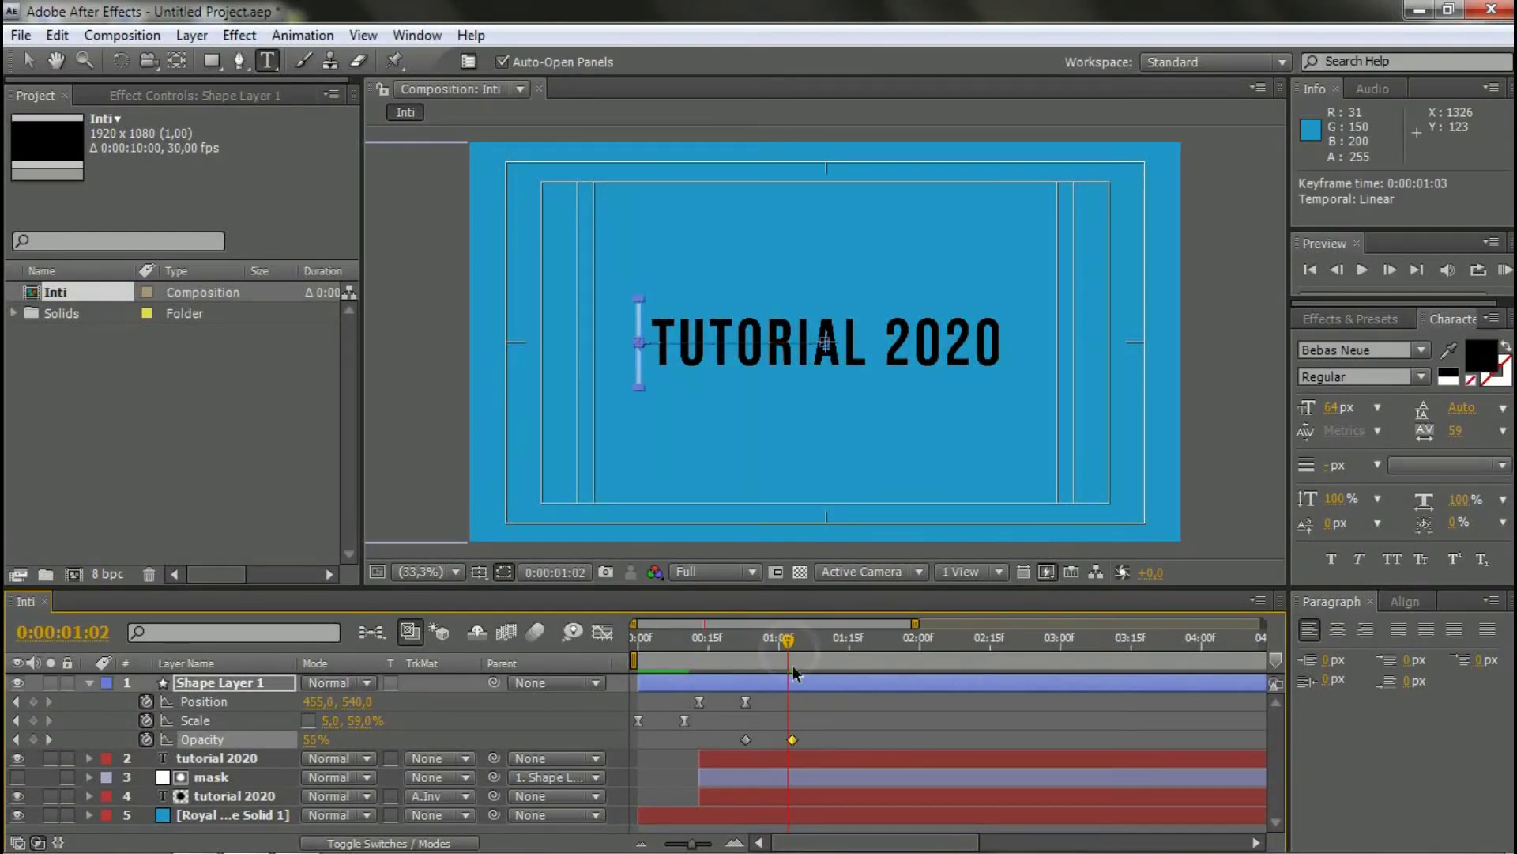
pyautogui.click(793, 665)
pyautogui.click(816, 718)
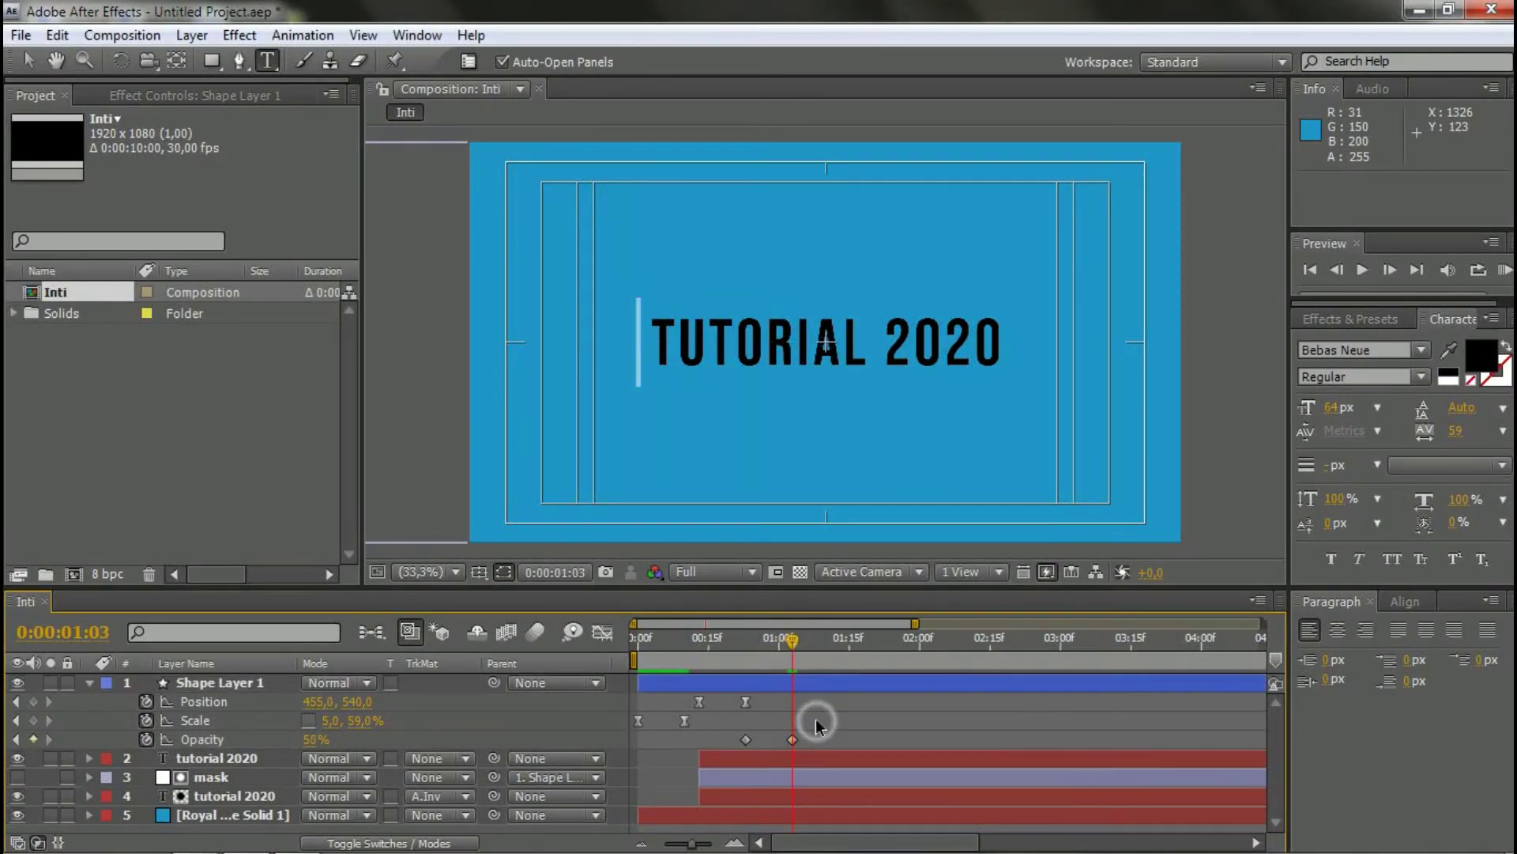
# - Advance ten frames to 0:00:01:13 and set Shape Layer 1's opacity to 100% as a third keyframe
pyautogui.press('pagedown')
pyautogui.press('pagedown')
pyautogui.press('pagedown')
pyautogui.press('pagedown')
pyautogui.press('pagedown')
pyautogui.press('pagedown')
pyautogui.press('pagedown')
pyautogui.press('pagedown')
pyautogui.press('pagedown')
pyautogui.press('pagedown')
pyautogui.moveTo(310, 743); pyautogui.dragTo(340, 741)
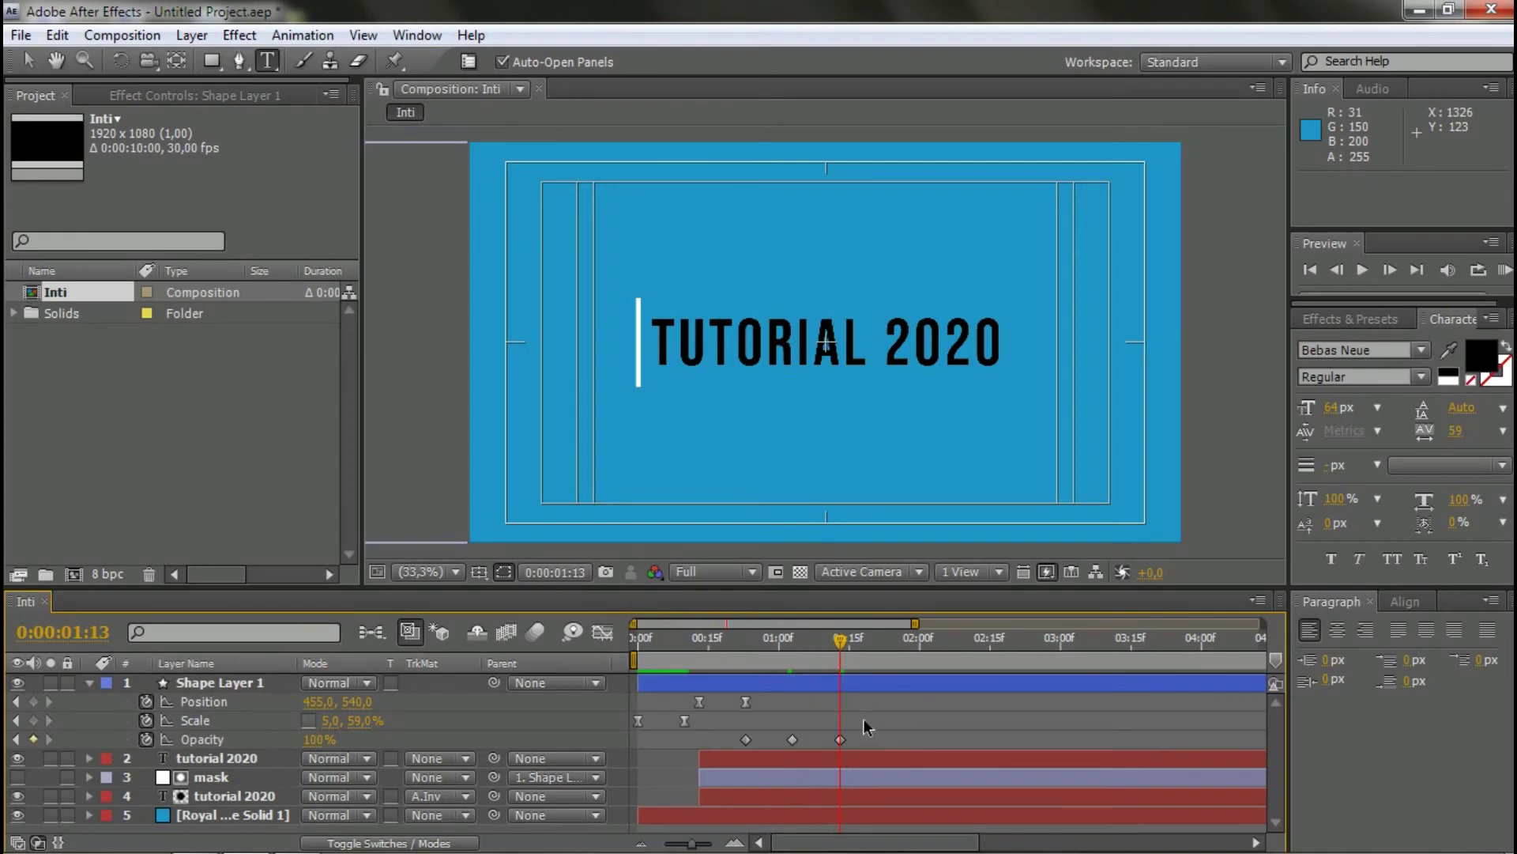
# - Add the expression loopOut() to Shape Layer 1's opacity so the fade repeats
pyautogui.click(667, 683)
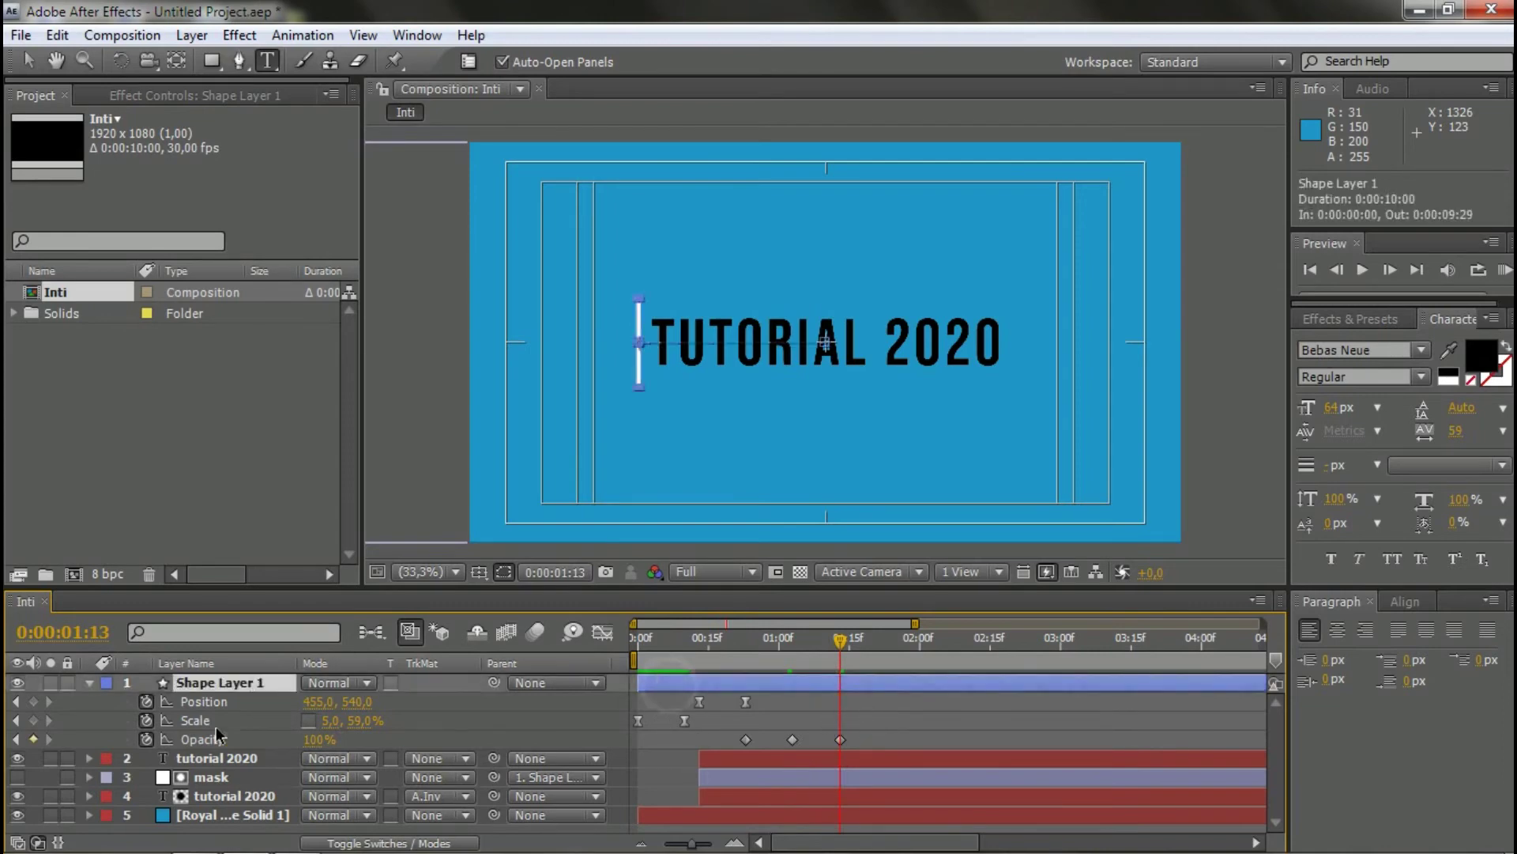
pyautogui.keyDown('alt'); pyautogui.click(146, 740); pyautogui.keyUp('alt')
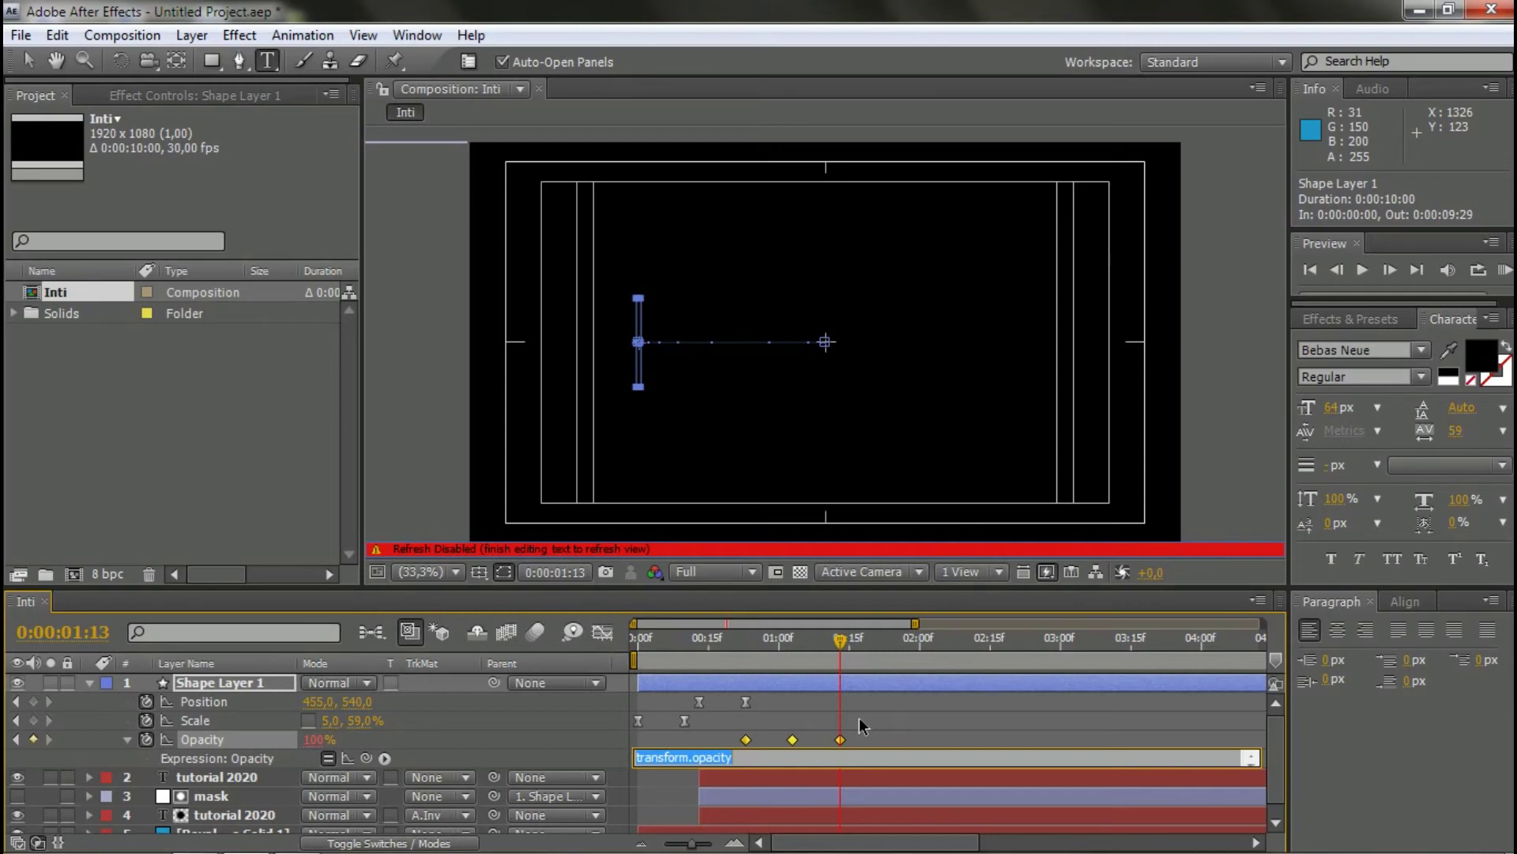
pyautogui.write('loopOut()')
pyautogui.click(860, 718)
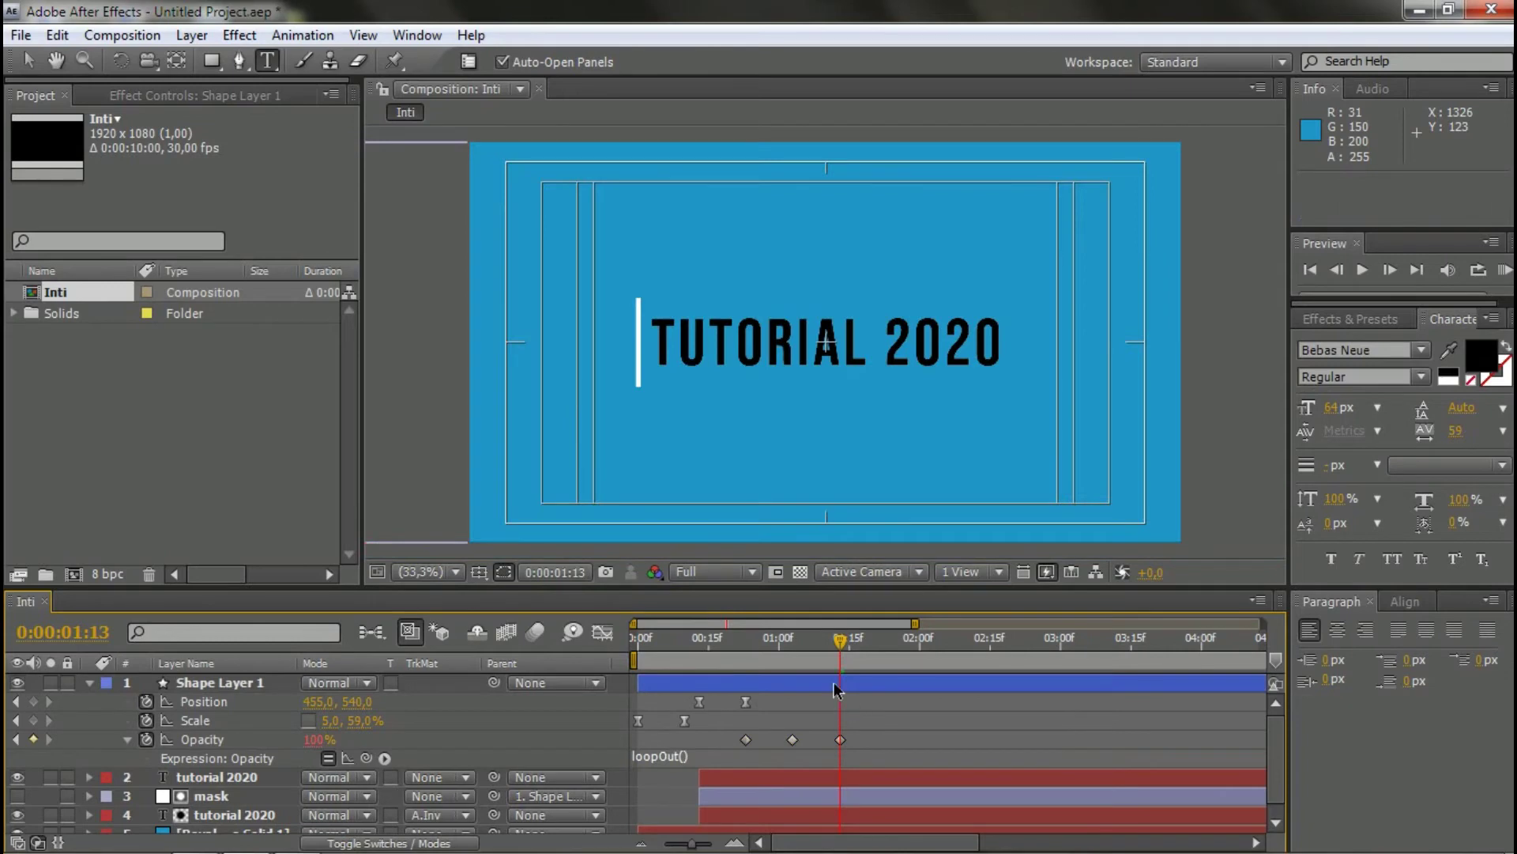
# - Hide the black tutorial 2020 copy and preview the text reveal and blinking line from the start
pyautogui.moveTo(840, 640); pyautogui.dragTo(662, 640)
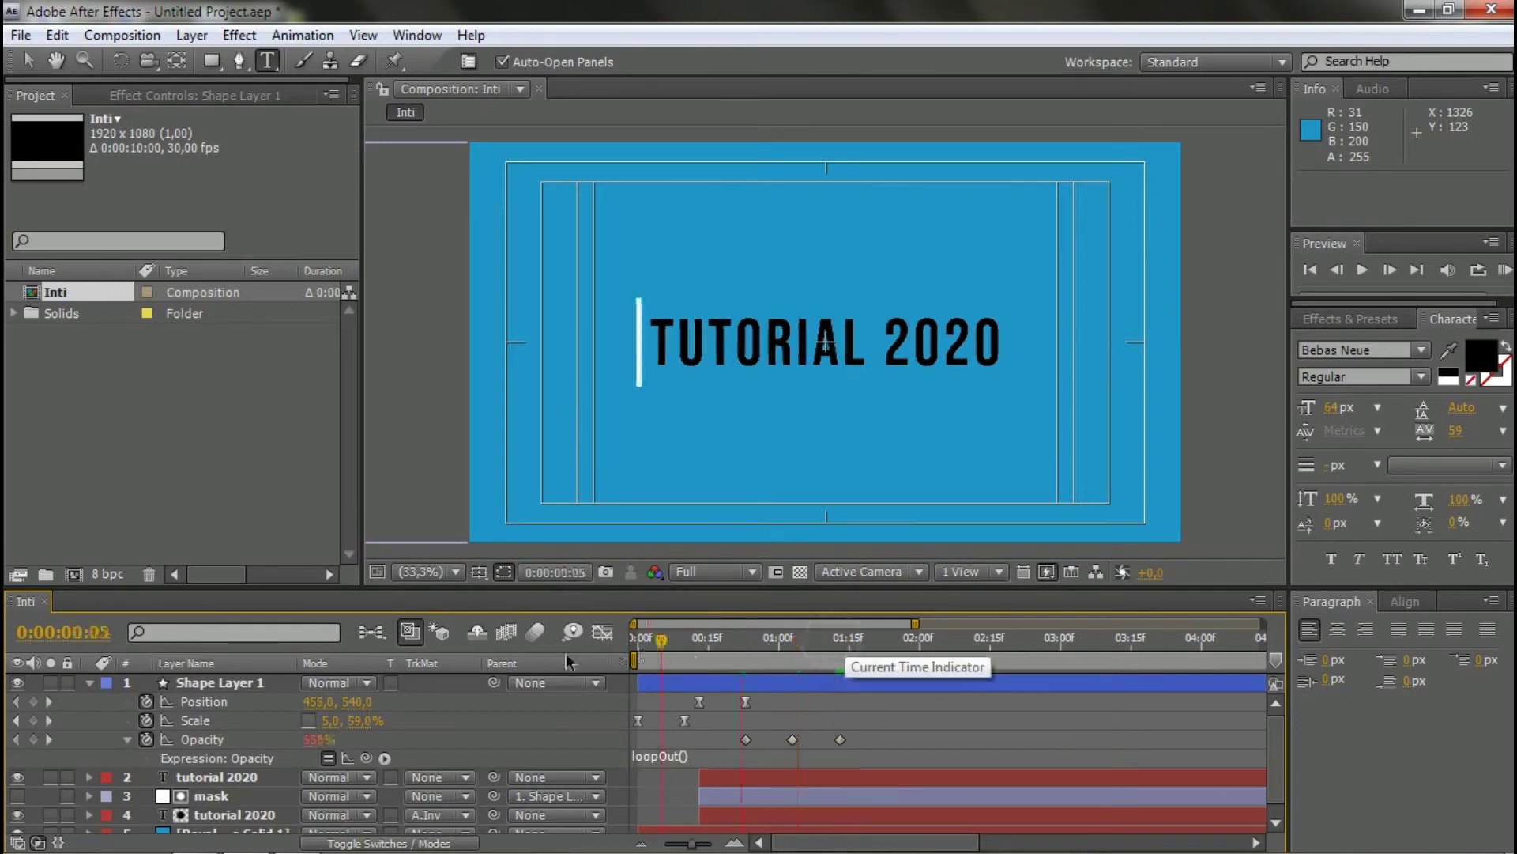
pyautogui.press('space')
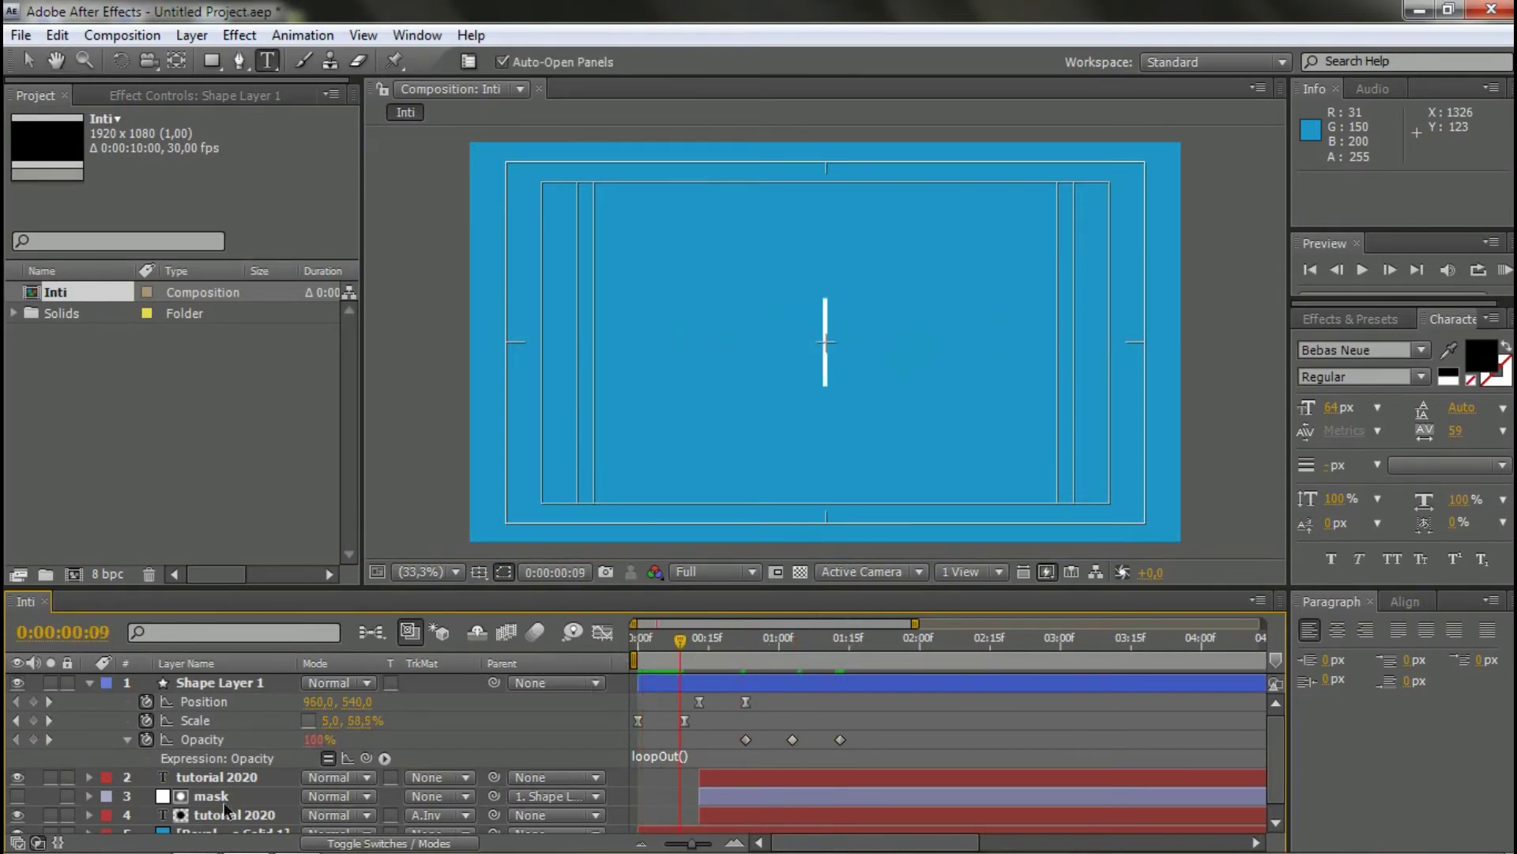
pyautogui.click(17, 777)
pyautogui.press('space')
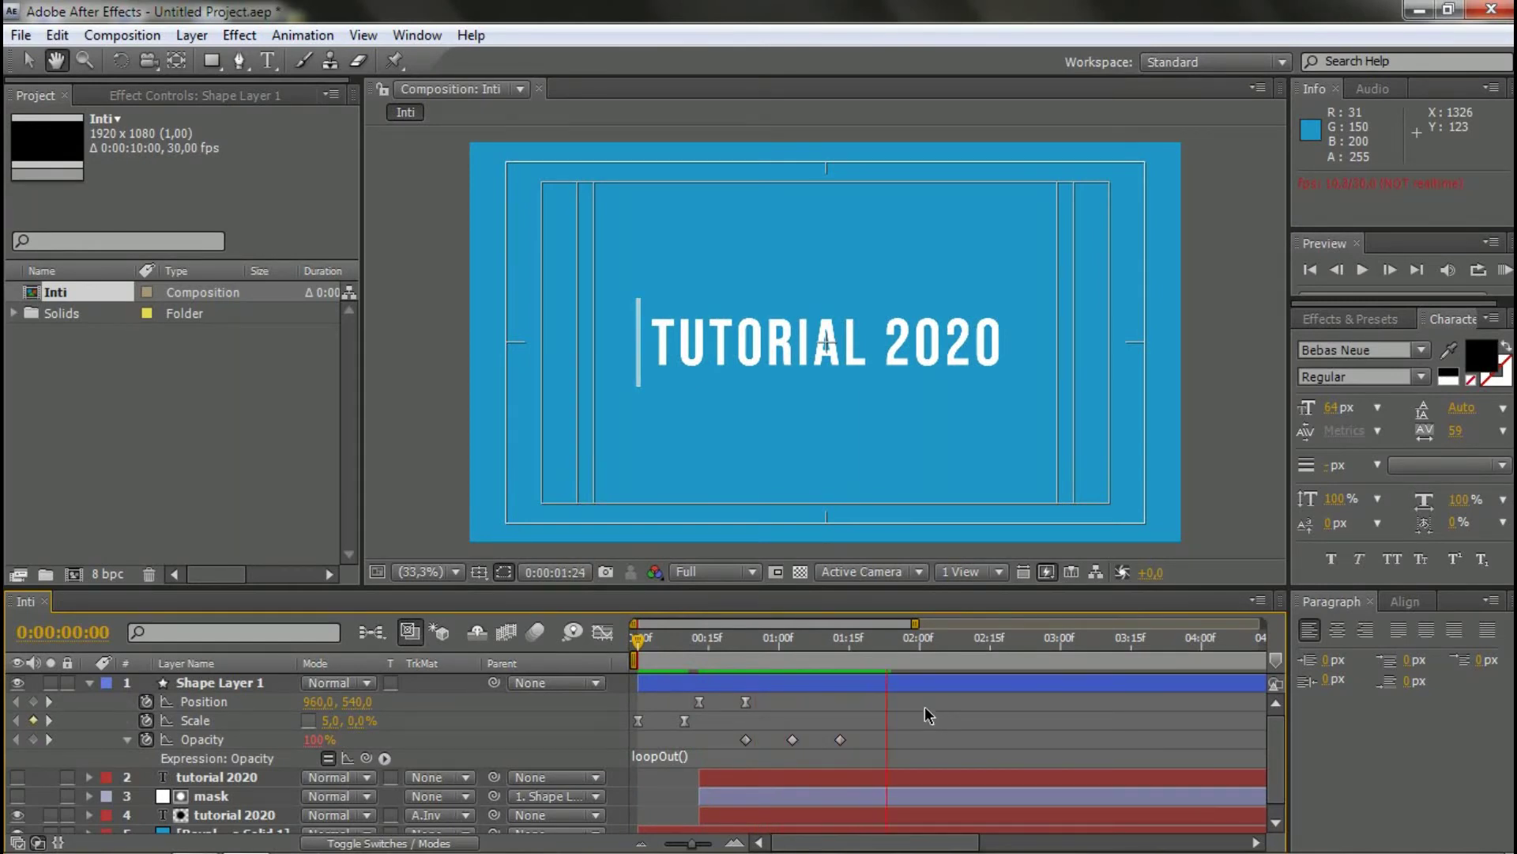
pyautogui.hotkey('ctrl', 't')
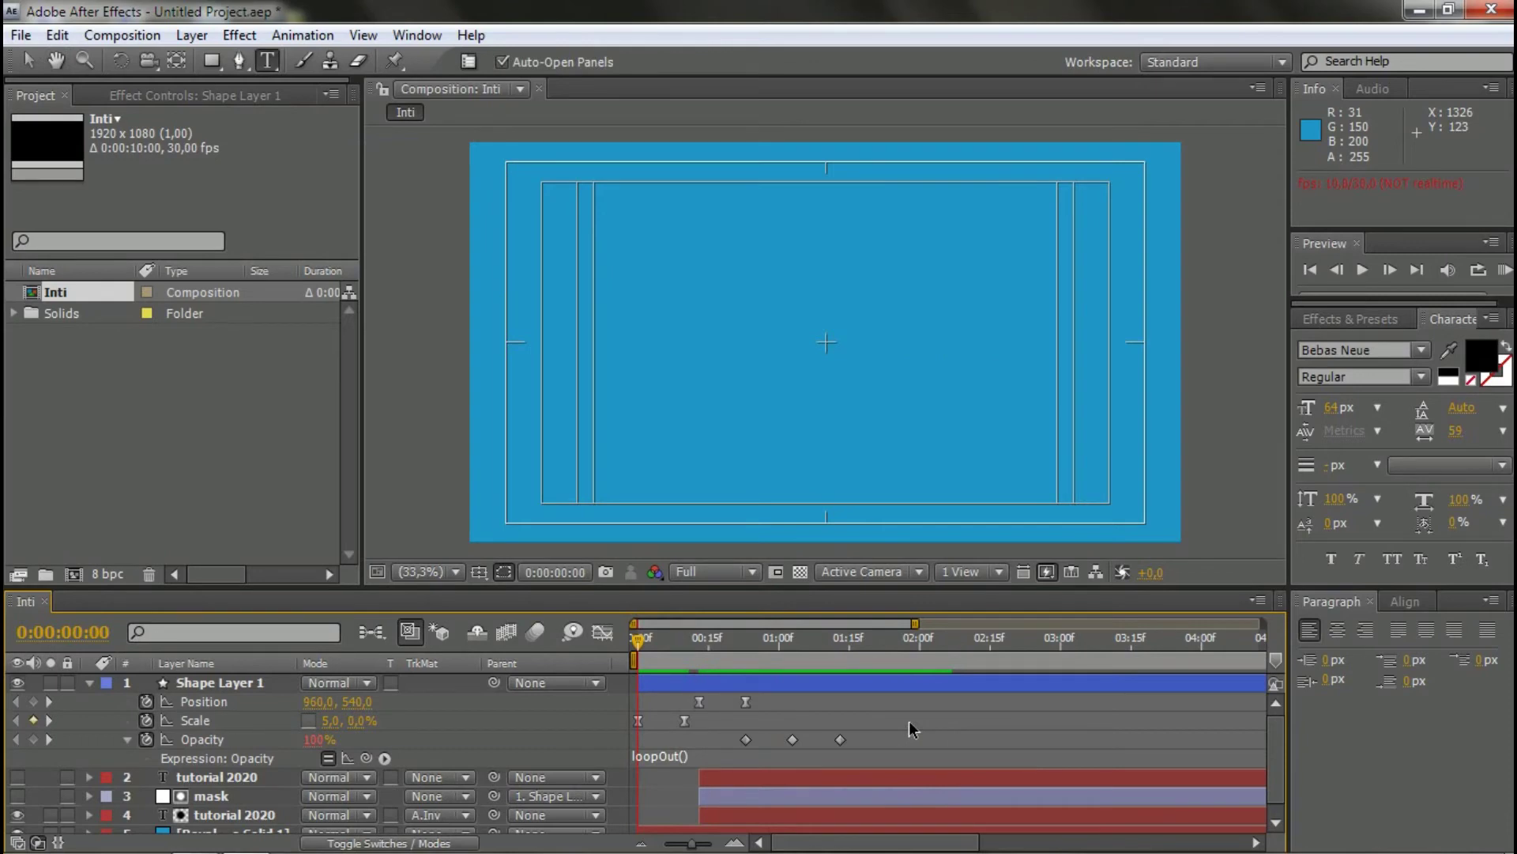
pyautogui.press('space')
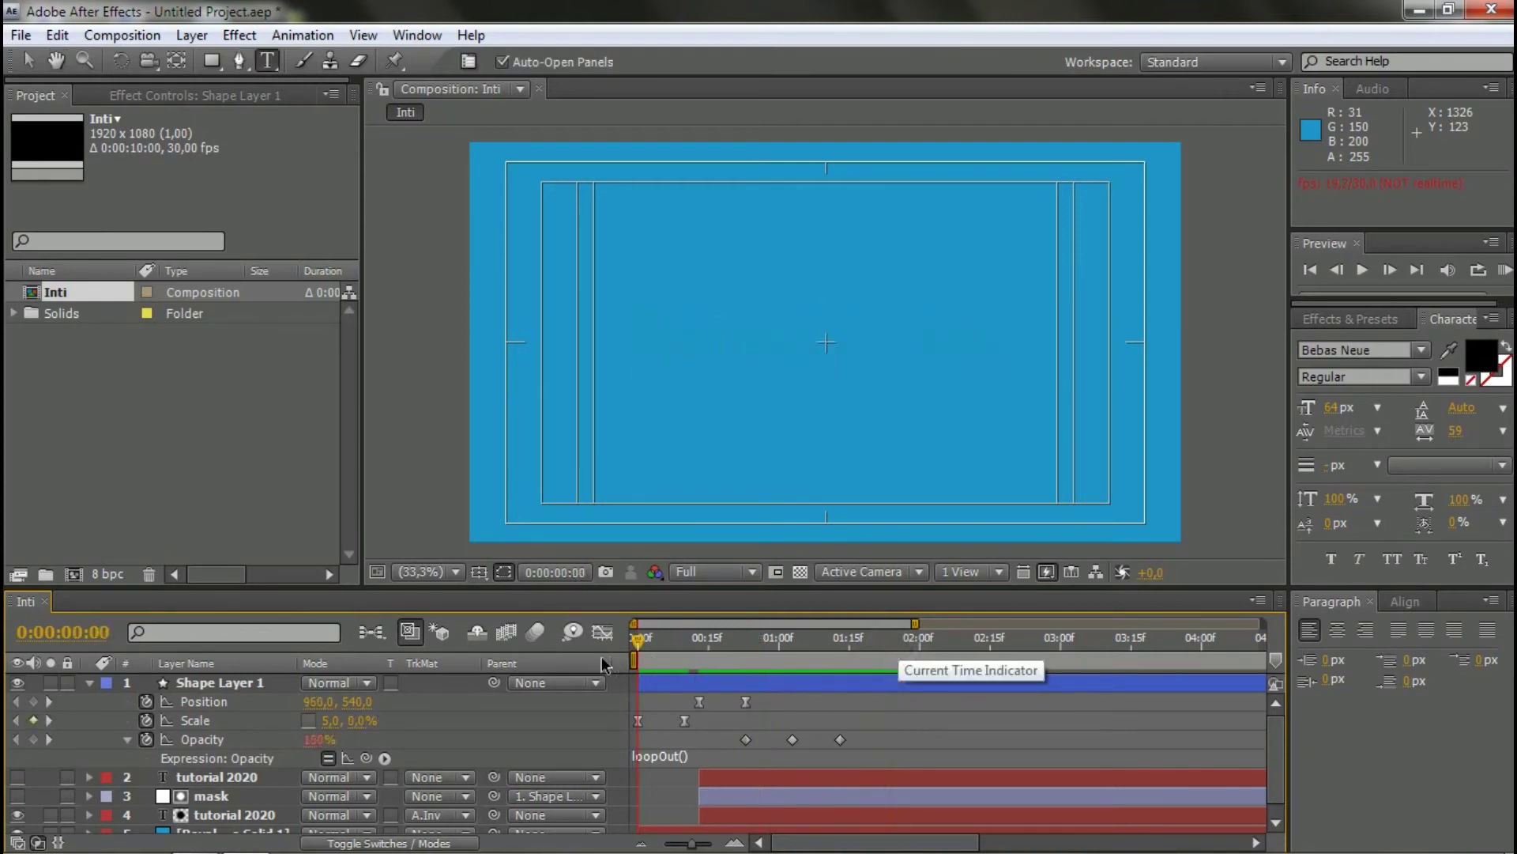
# - With the time at 0:00:01:13, duplicate Shape Layer 1 and list the copy's keyframed properties
pyautogui.click(847, 658)
pyautogui.moveTo(847, 658); pyautogui.dragTo(843, 661)
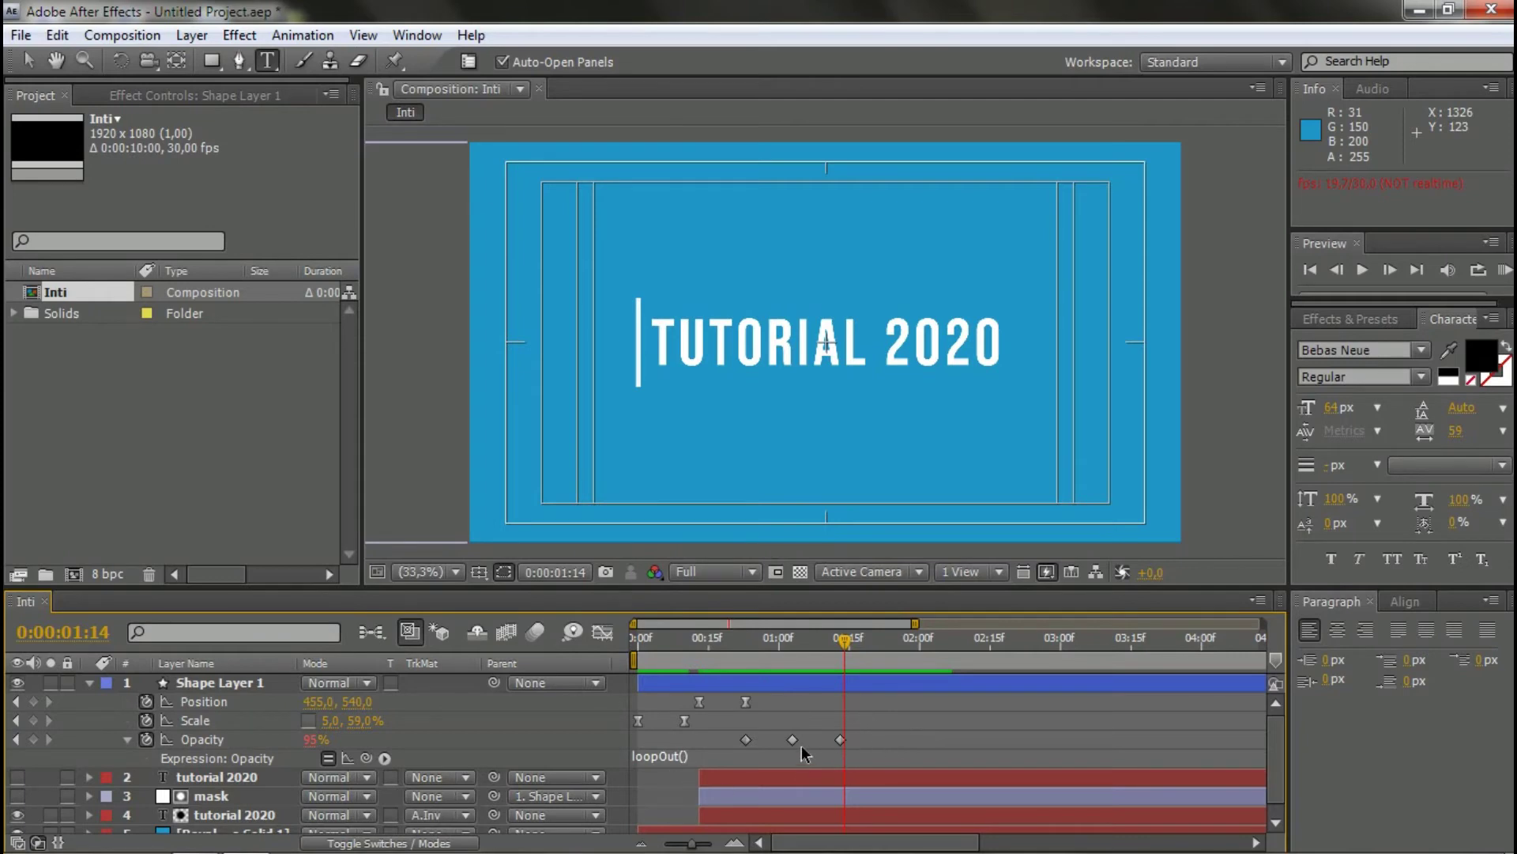
pyautogui.moveTo(851, 640); pyautogui.dragTo(846, 640)
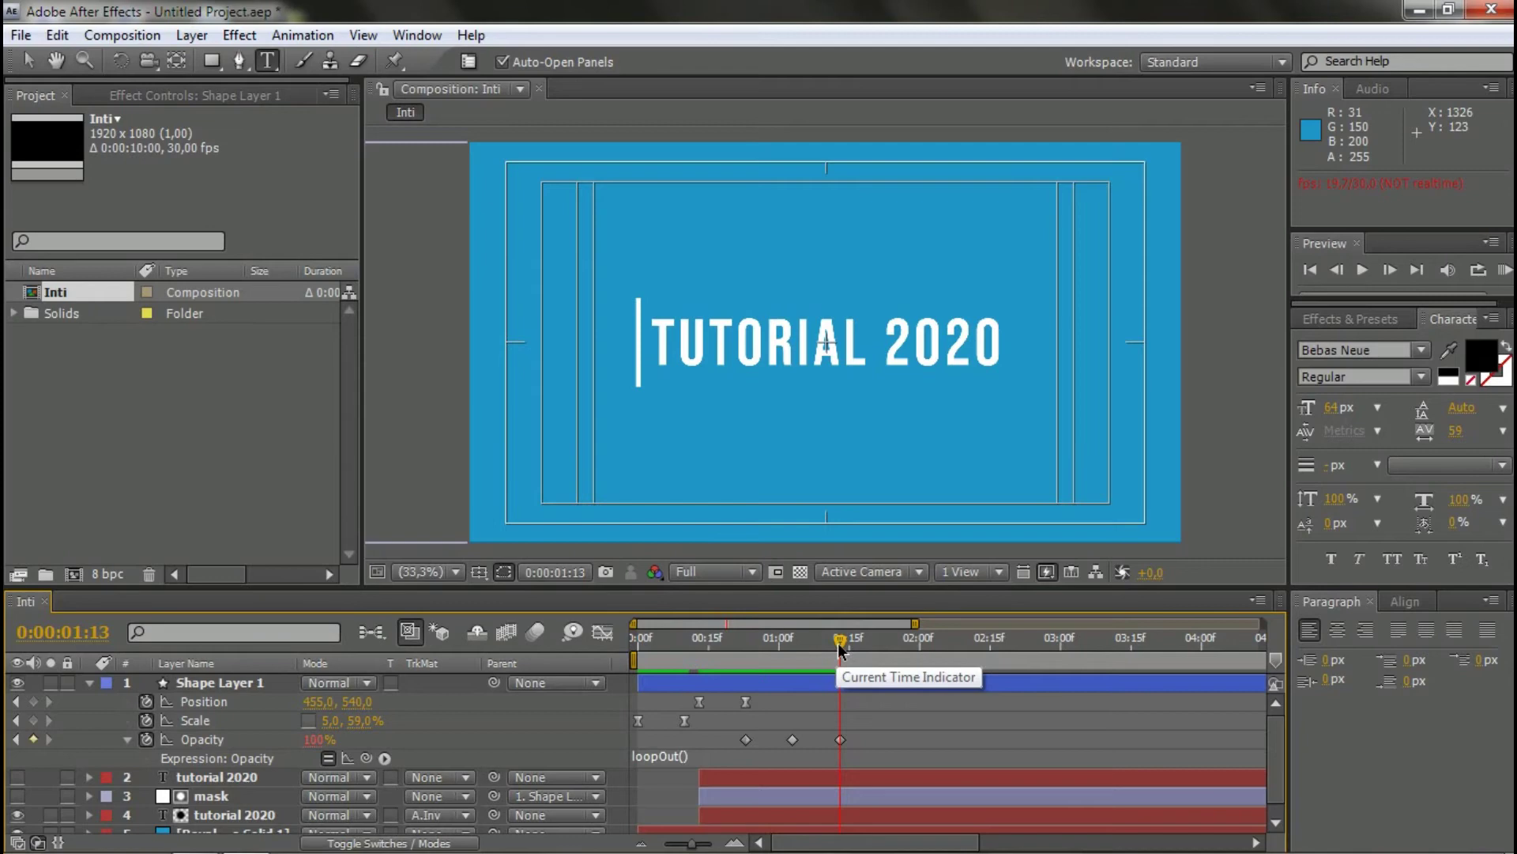
pyautogui.moveTo(840, 646)
pyautogui.mouseDown()
pyautogui.moveTo(884, 645)
pyautogui.moveTo(844, 648)
pyautogui.mouseUp()
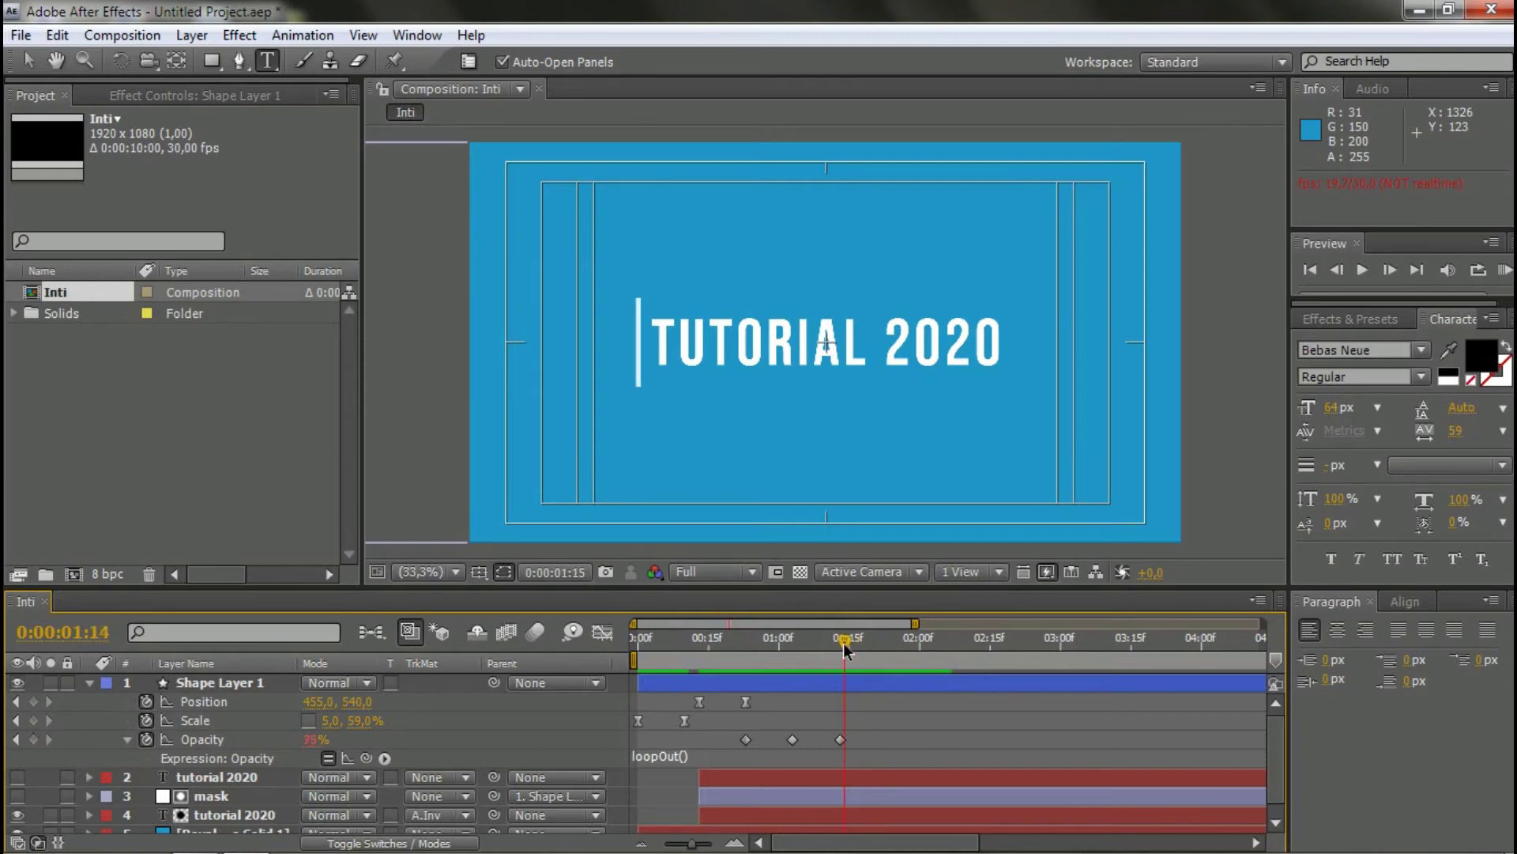
pyautogui.press('pageup')
pyautogui.click(881, 688)
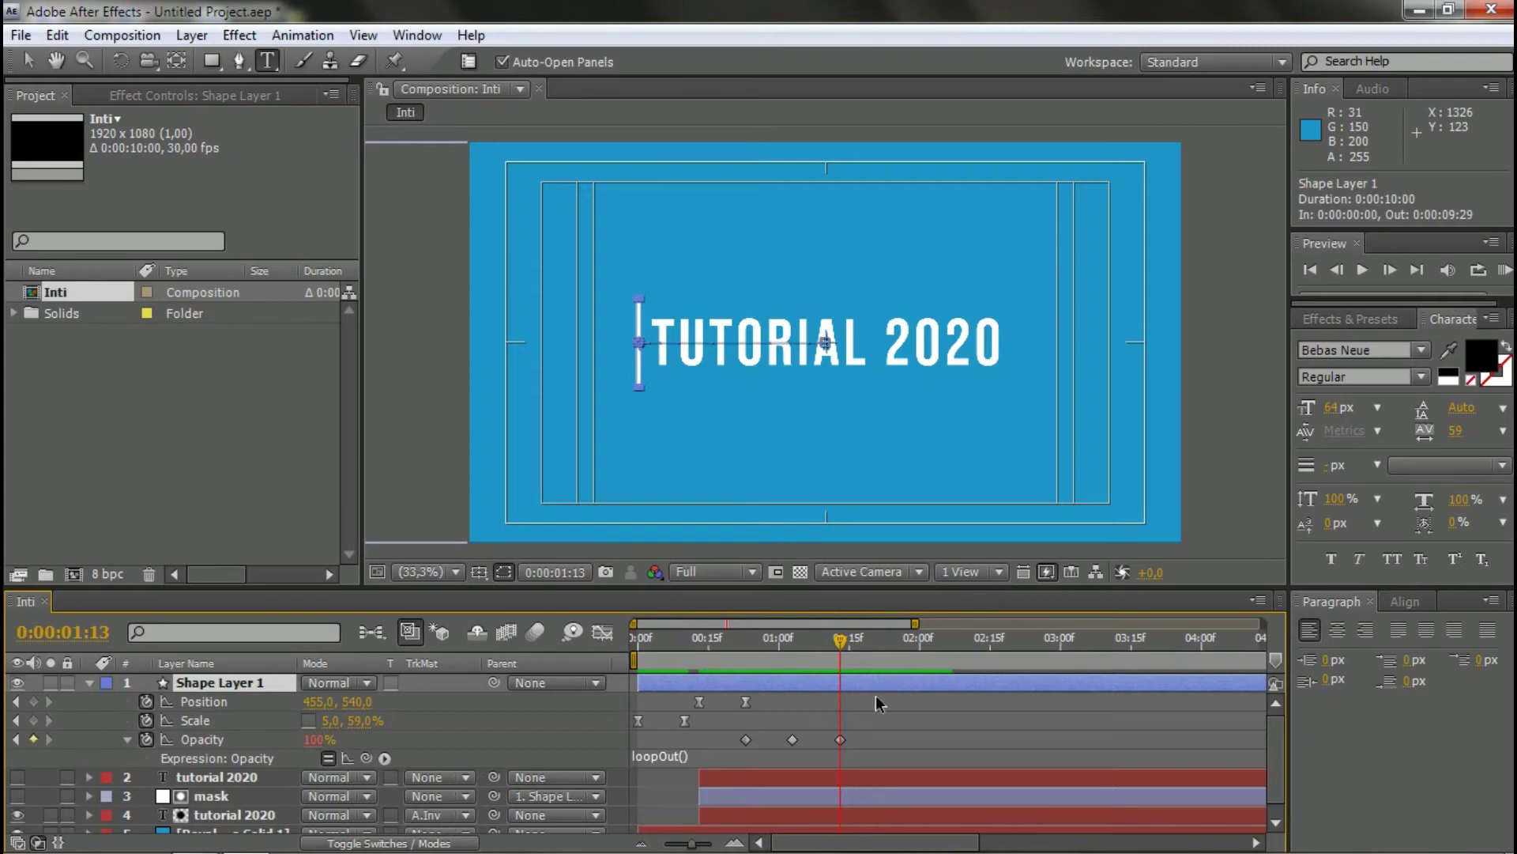
pyautogui.hotkey('ctrl', 'd')
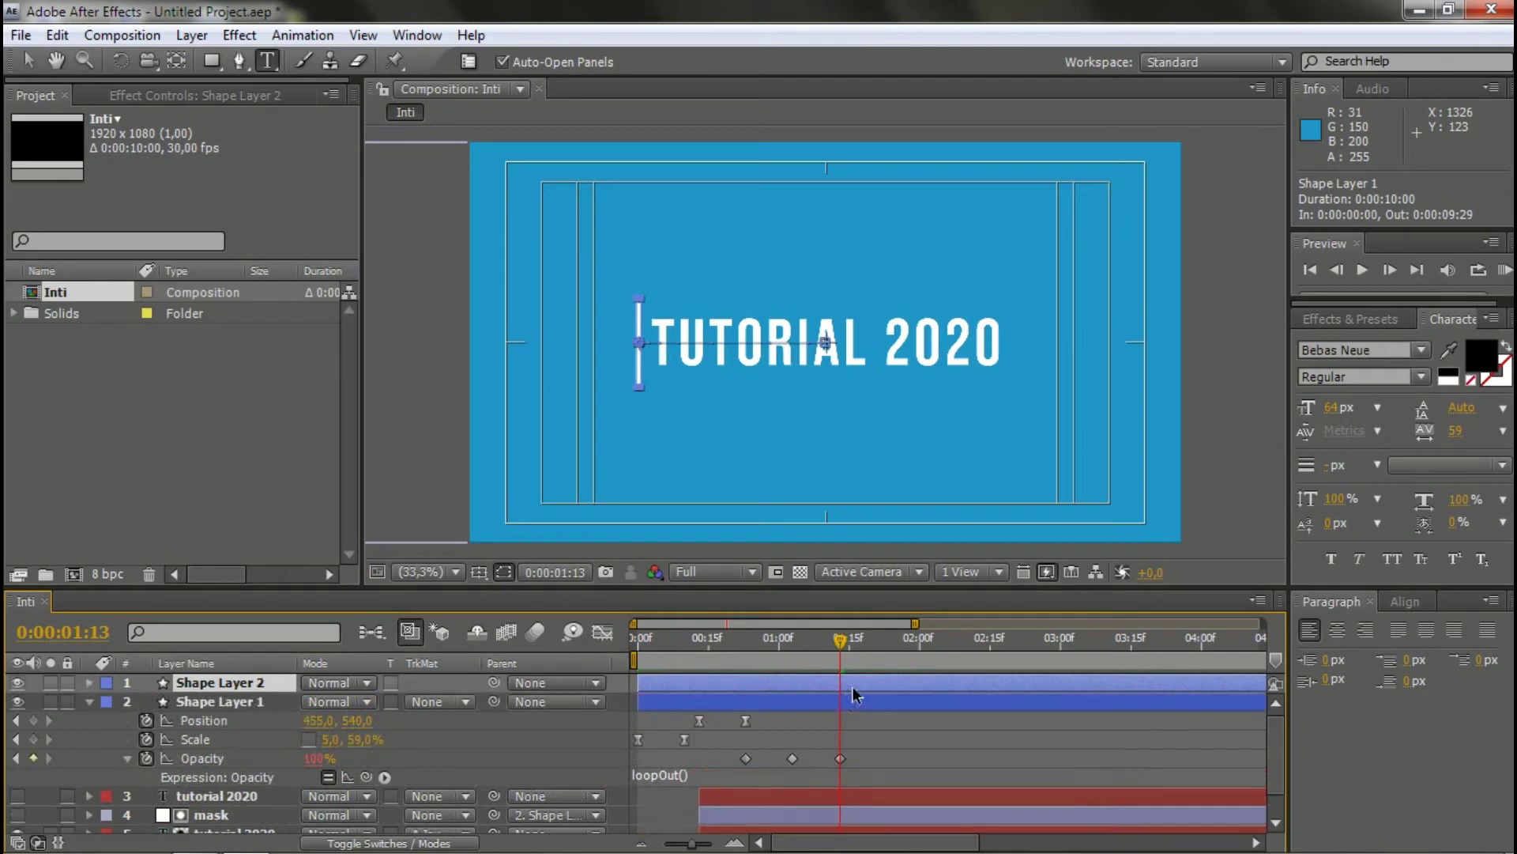
pyautogui.press('u')
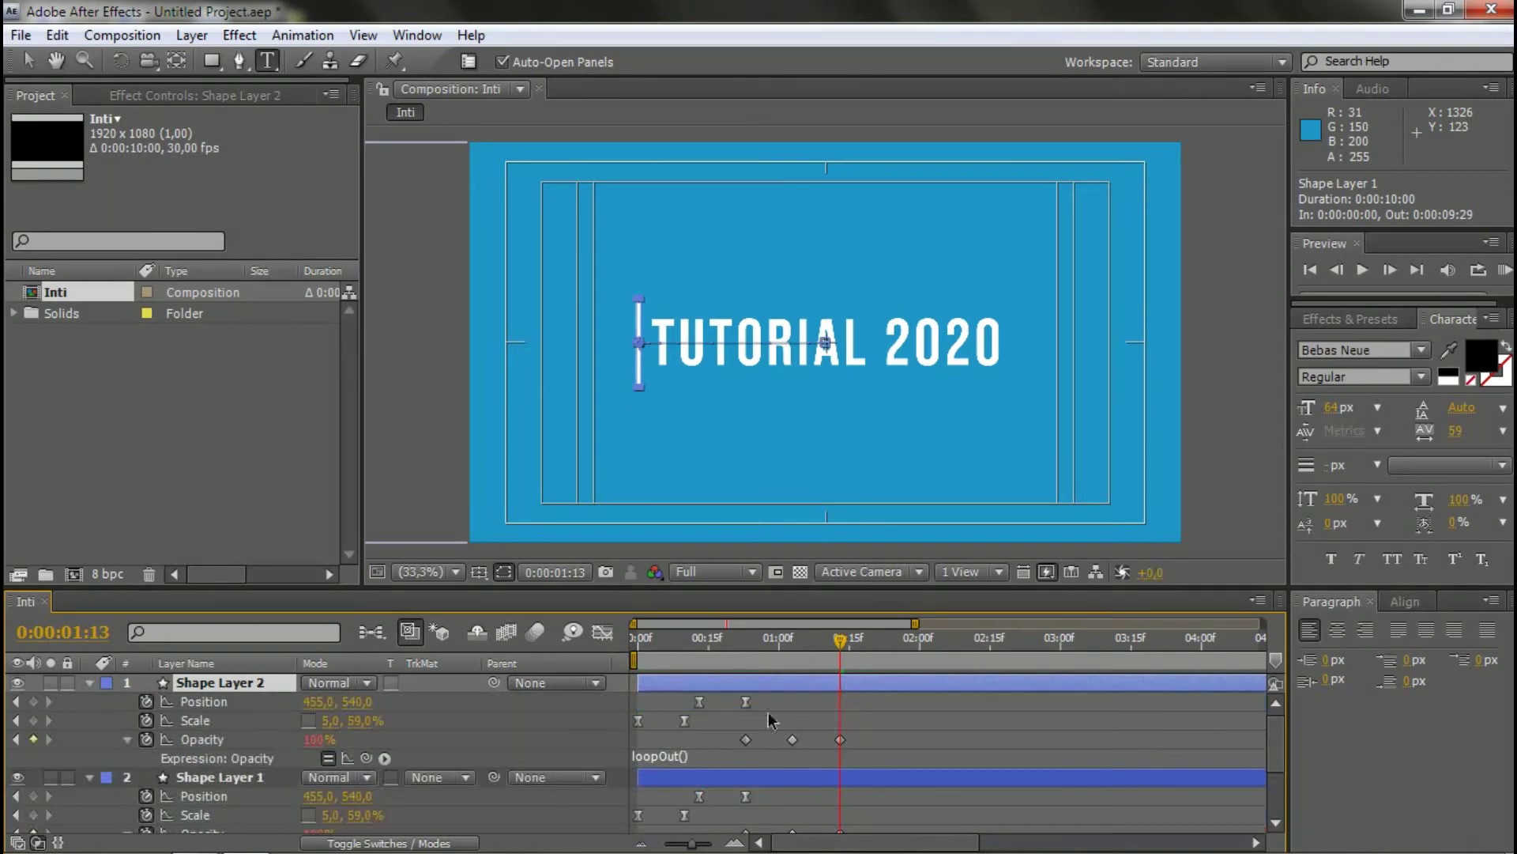
# - Delete all Position and Scale keyframes from the duplicated line, Shape Layer 2
pyautogui.moveTo(787, 697); pyautogui.dragTo(629, 728)
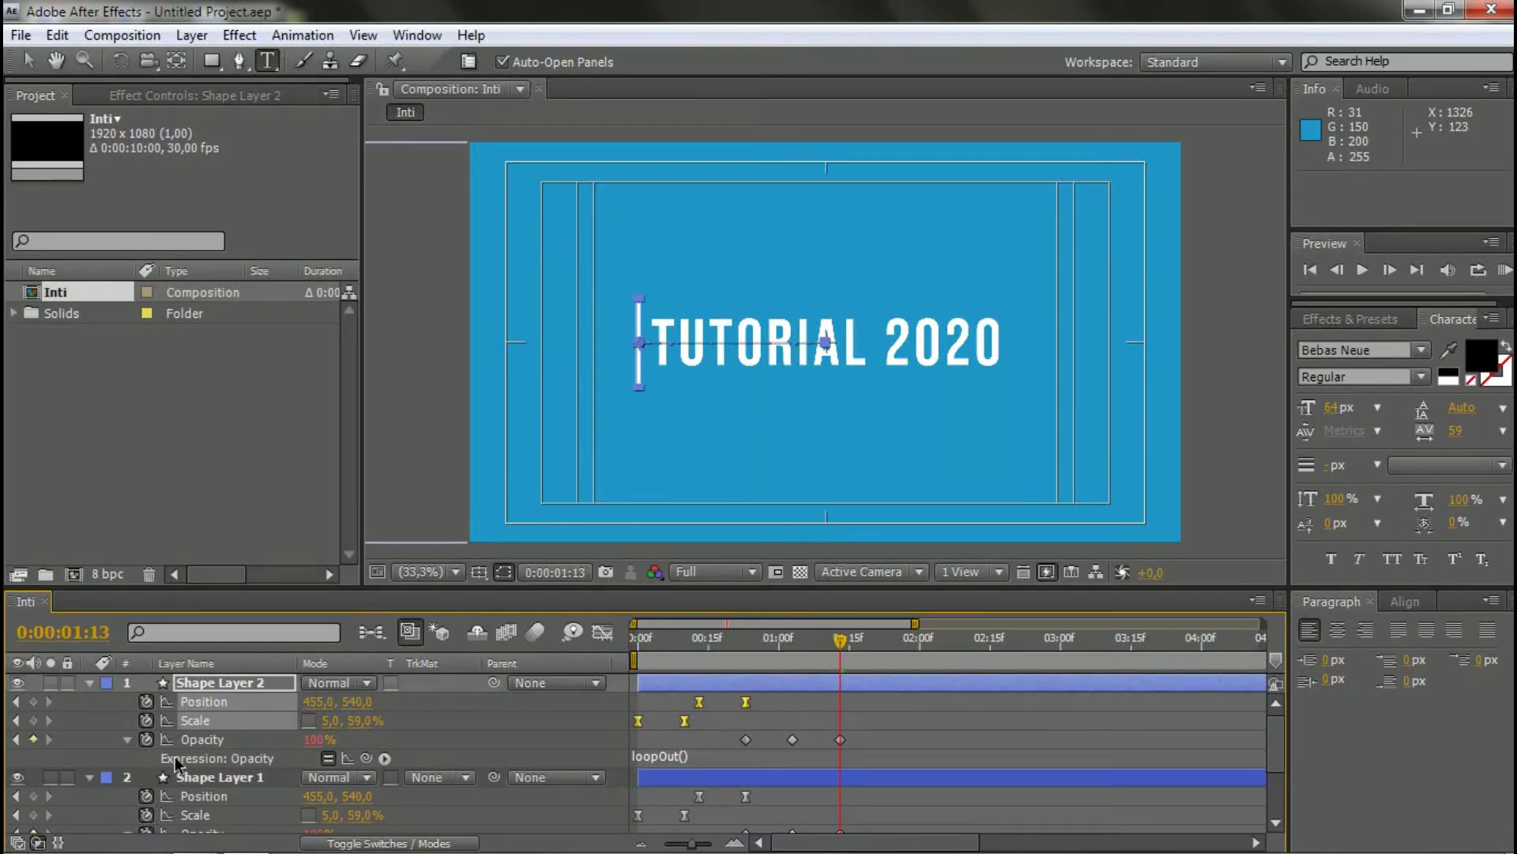
pyautogui.press('Delete')
pyautogui.click(940, 727)
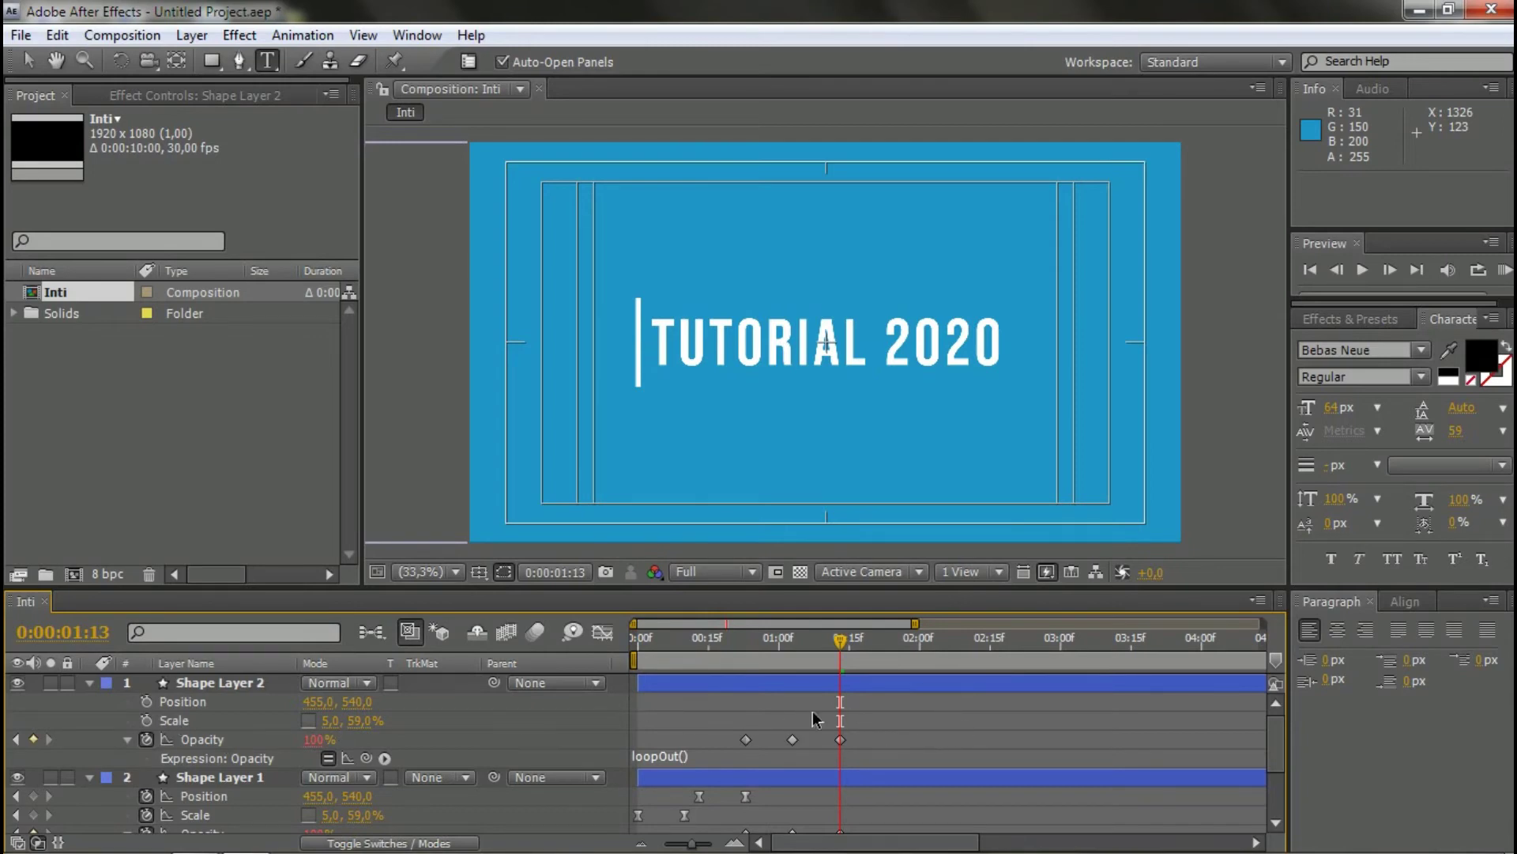
# - Trim Shape Layer 2 to start and Shape Layer 1 to end at 0:00:01:13
pyautogui.click(899, 678)
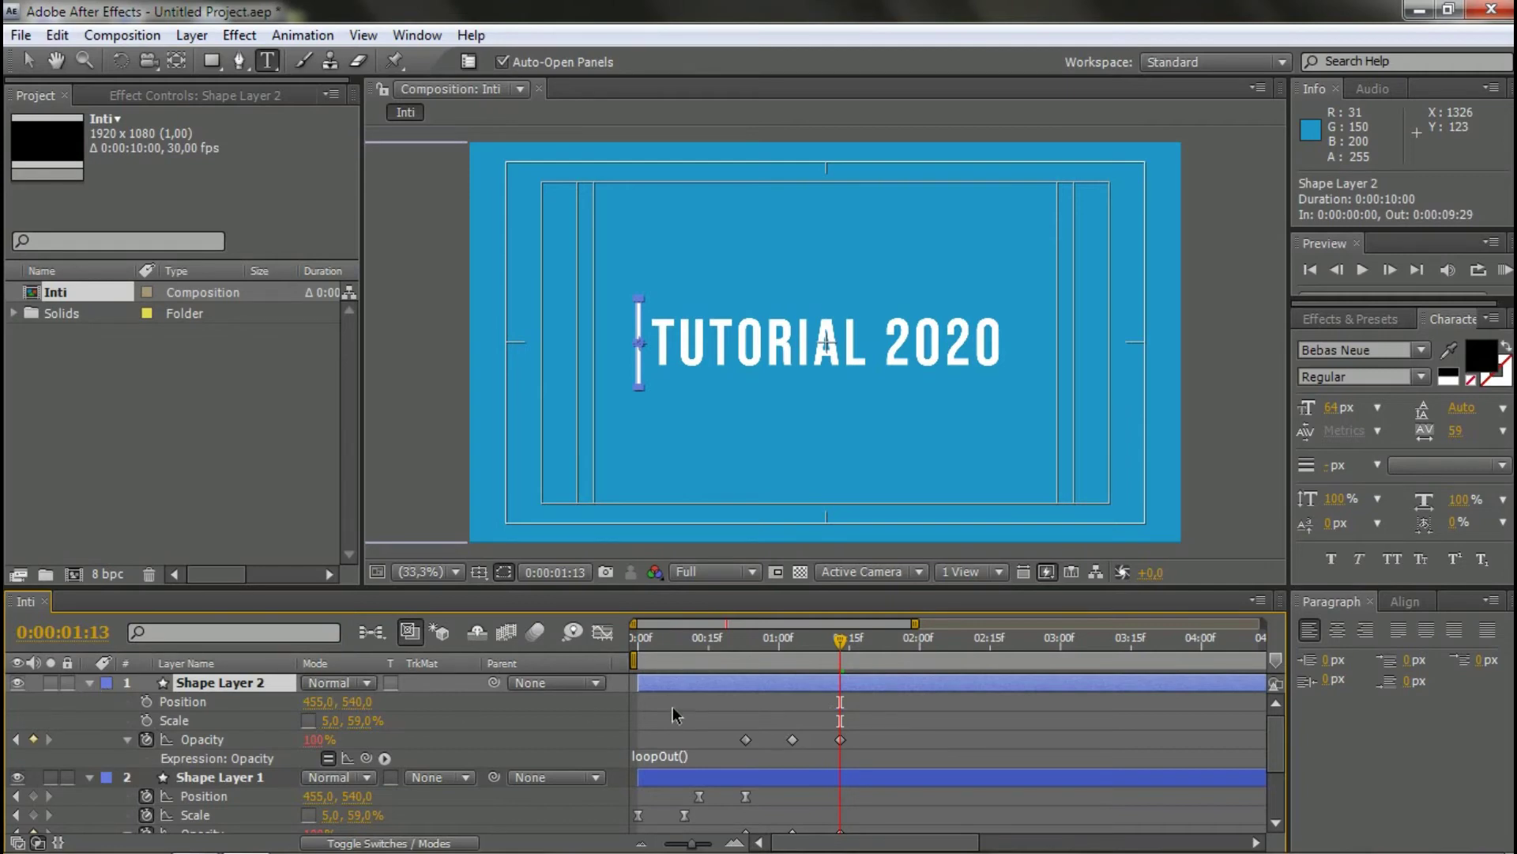
pyautogui.hotkey('alt', '[')
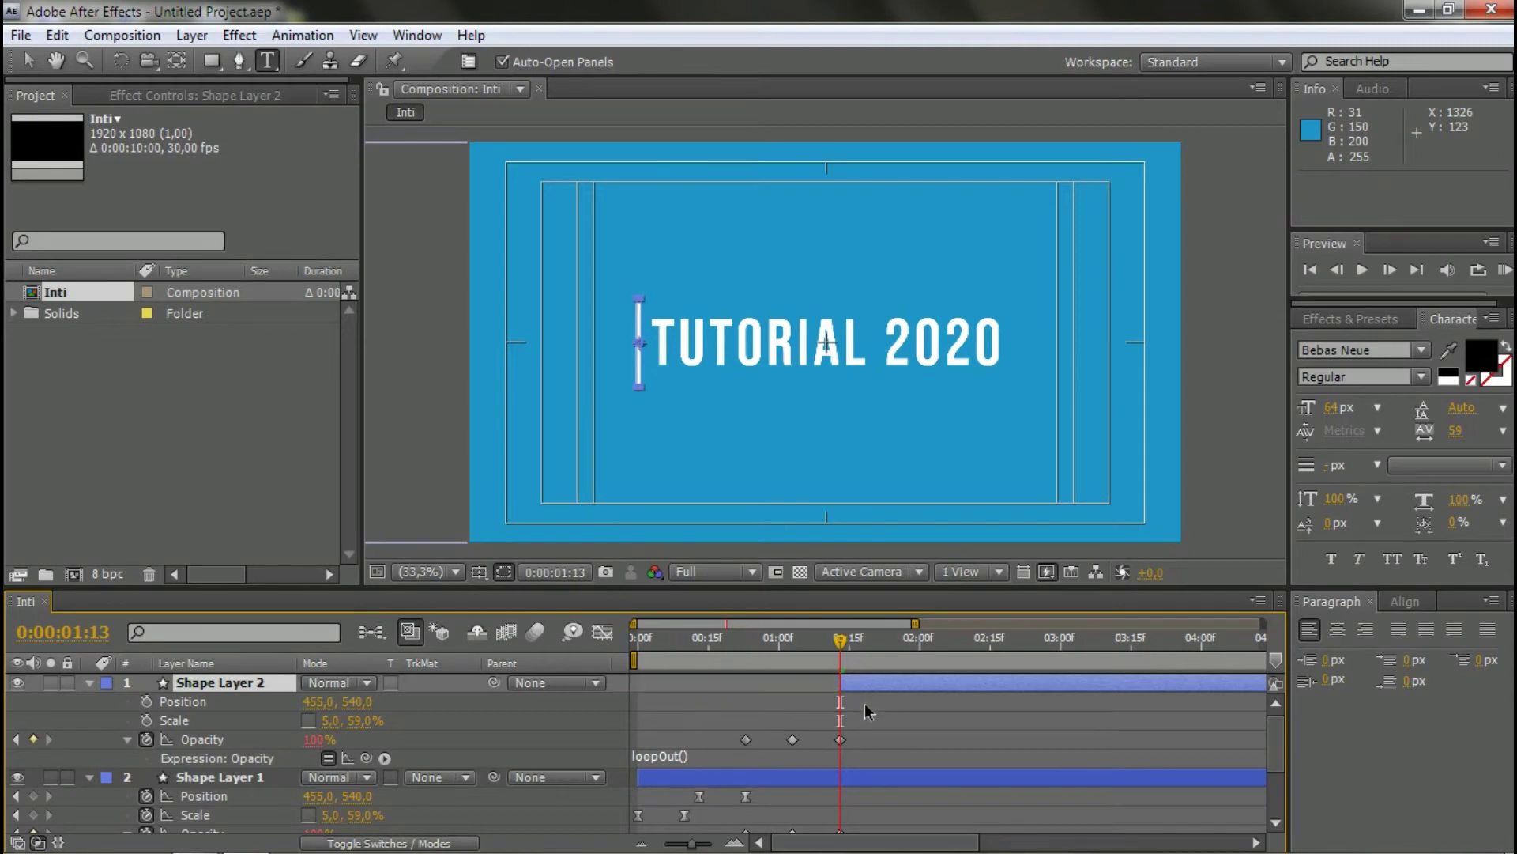
pyautogui.click(870, 777)
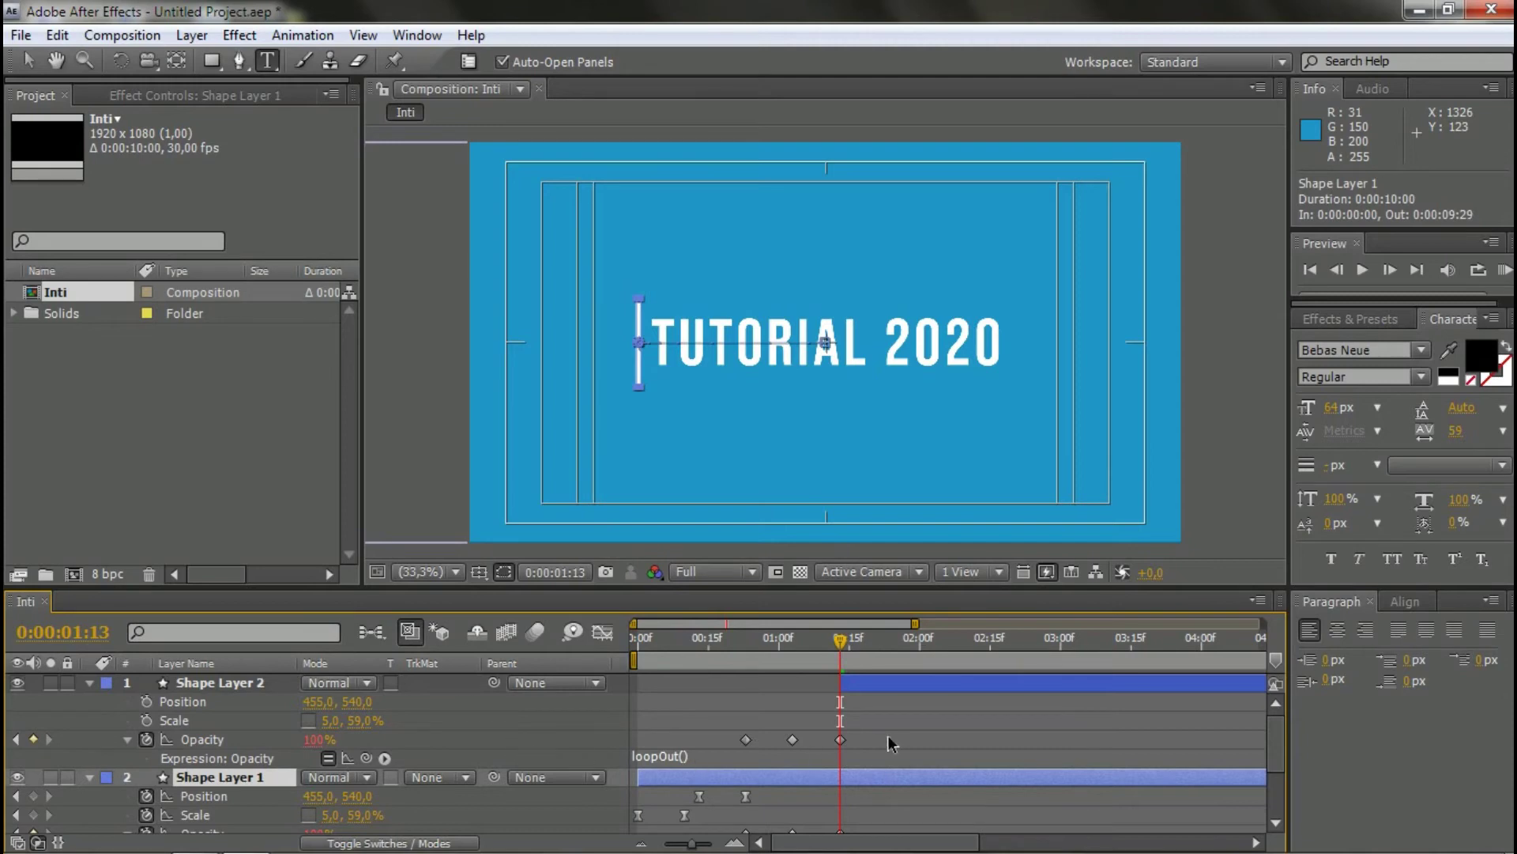
pyautogui.hotkey('alt', ']')
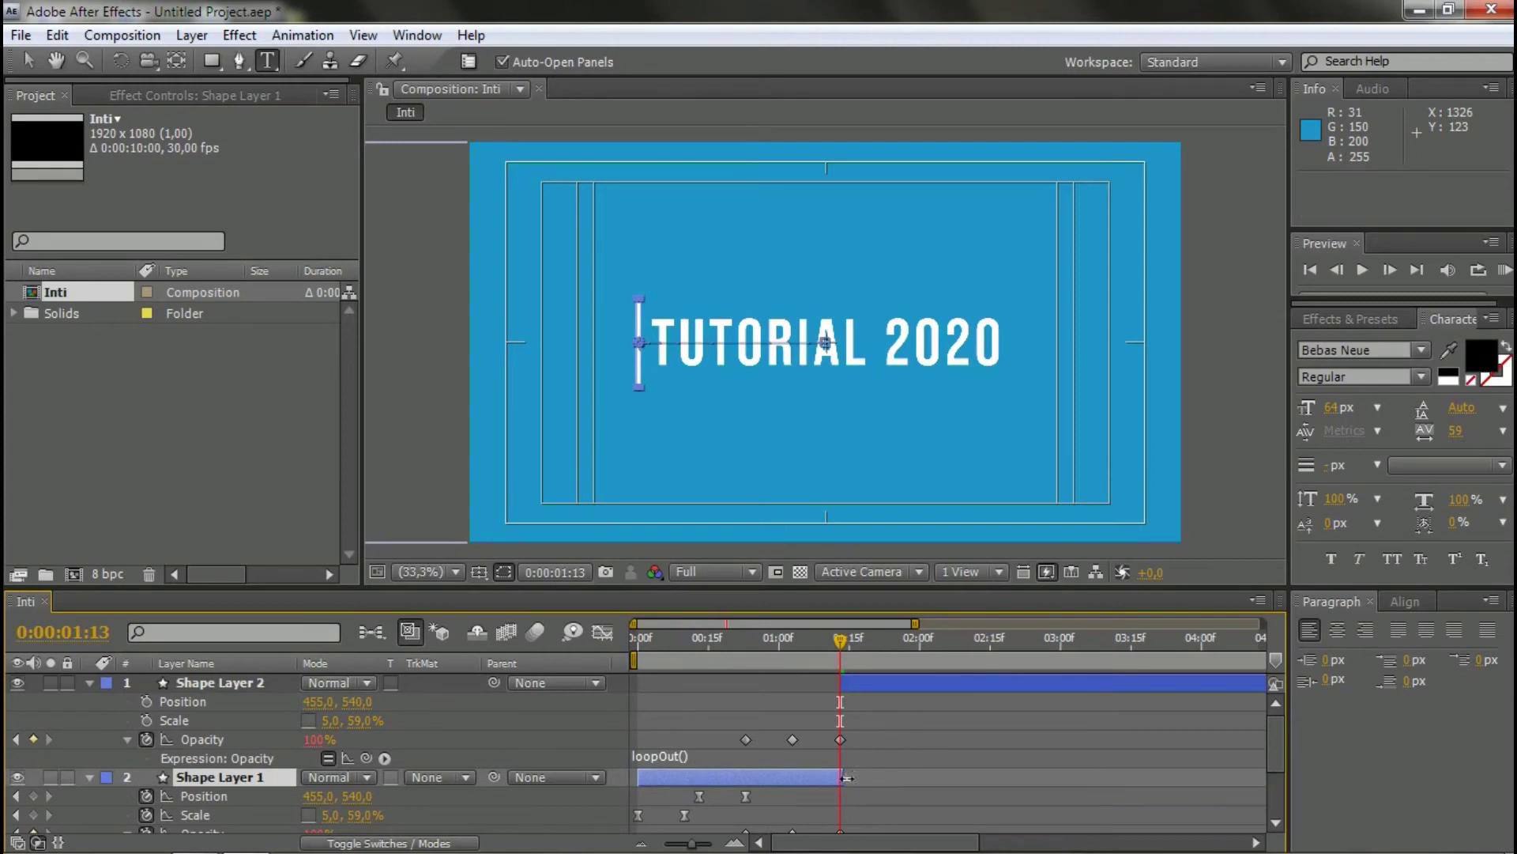
# - Collapse the listed keyframe properties of Shape Layer 2 and Shape Layer 1
pyautogui.click(885, 685)
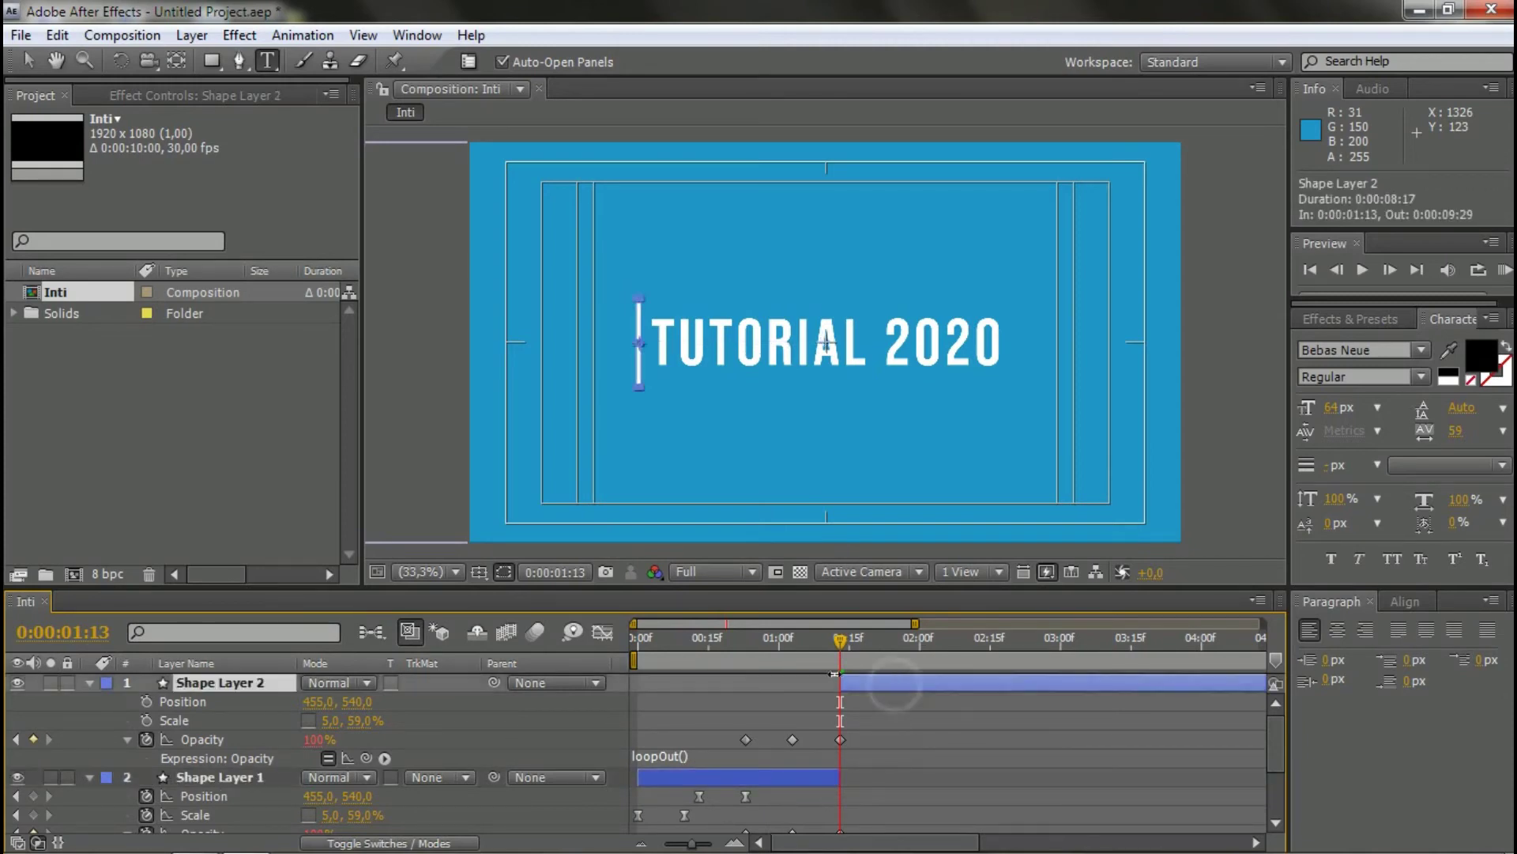
pyautogui.press('u')
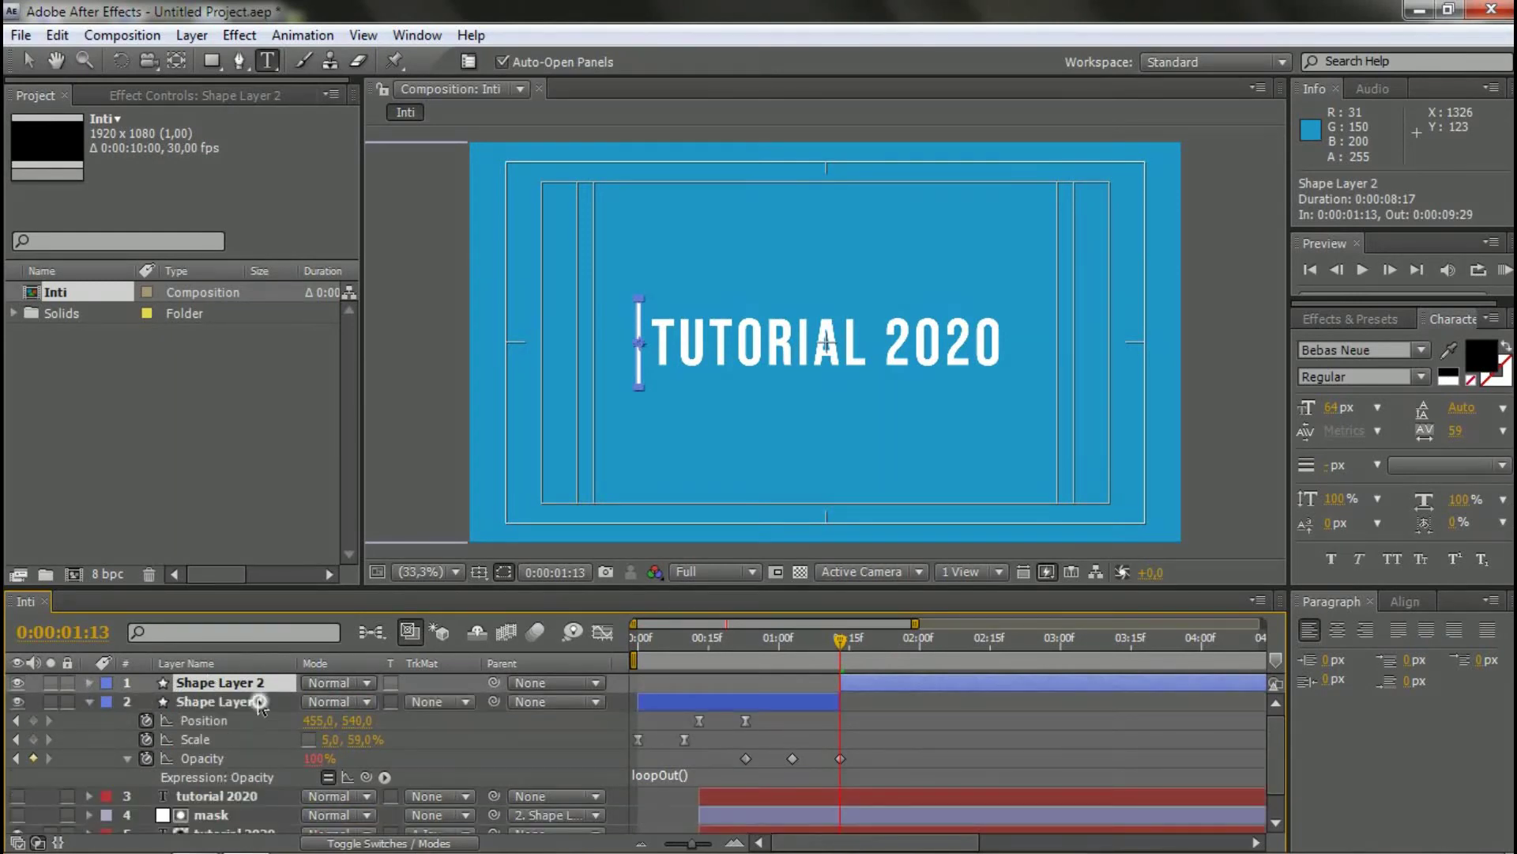
pyautogui.press('u')
pyautogui.click(934, 705)
pyautogui.click(857, 675)
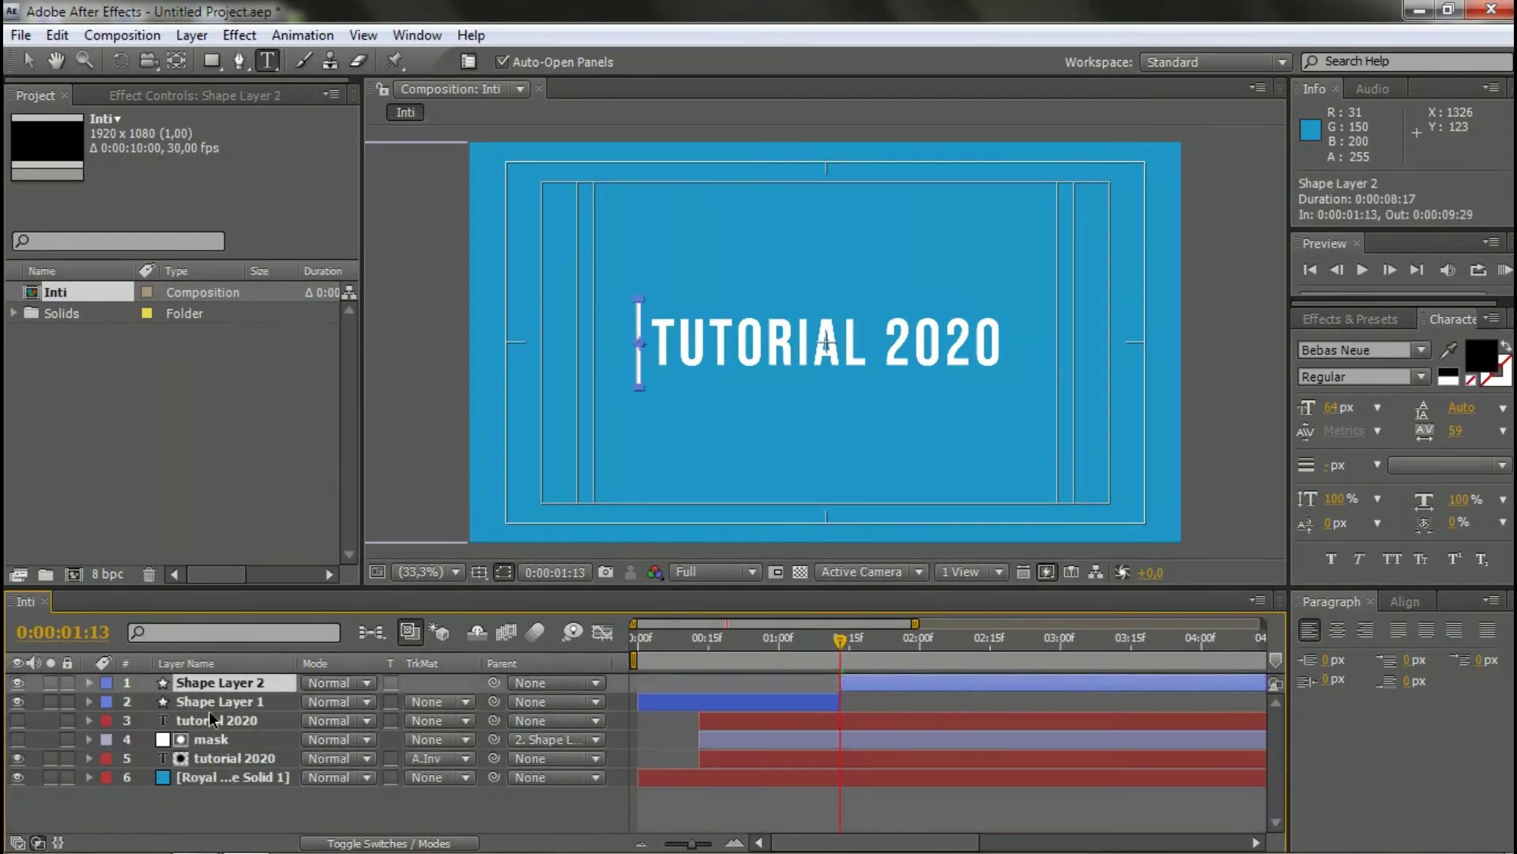
# - Move the black tutorial 2020 layer between Shape Layer 2 and Shape Layer 1, dismissing the Windows color scheme prompt
pyautogui.moveTo(209, 710); pyautogui.dragTo(749, 486)
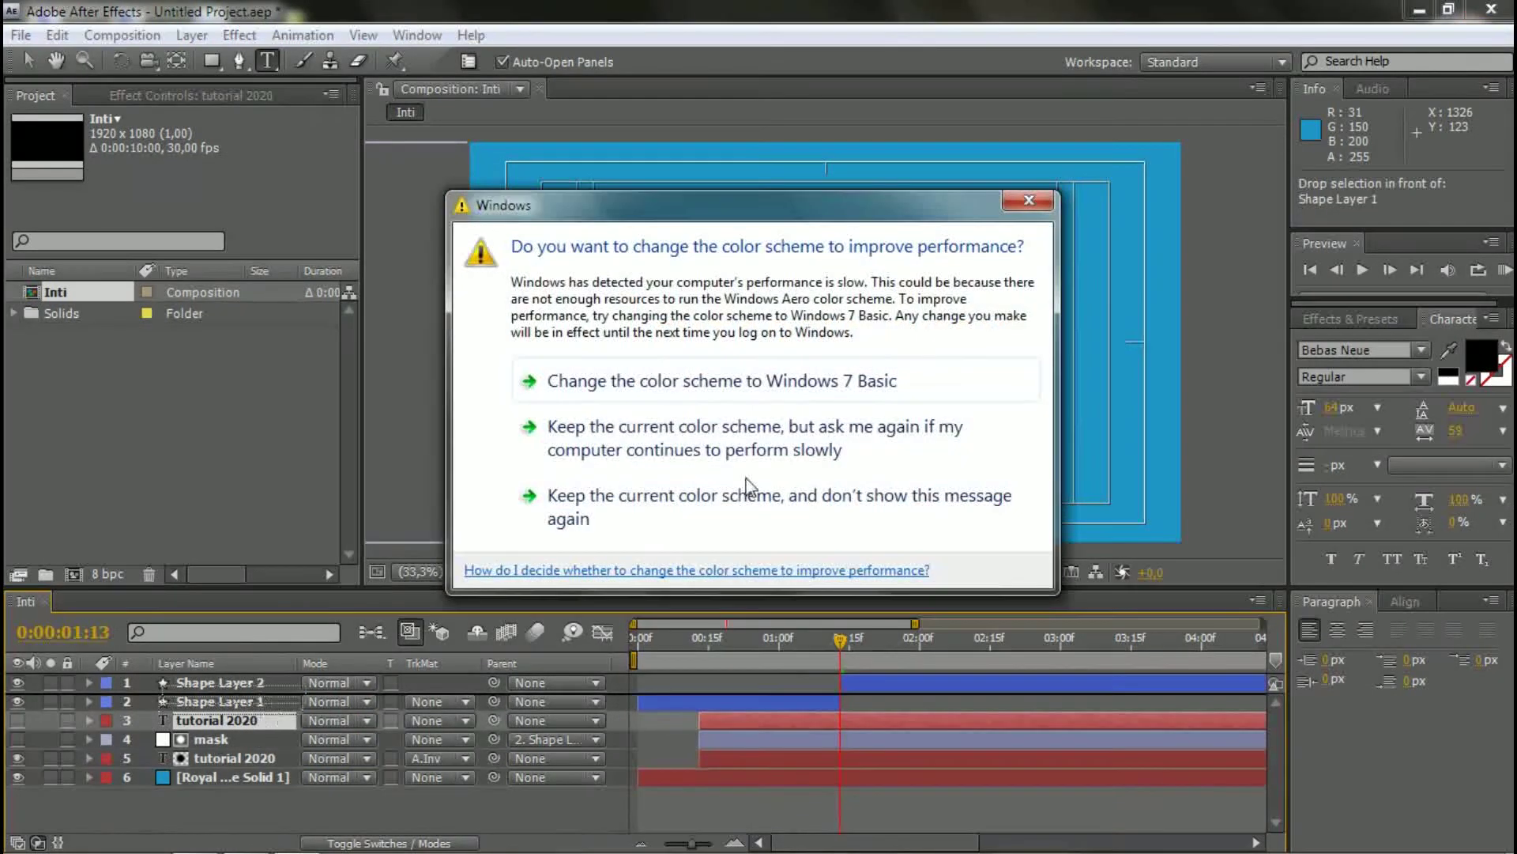
pyautogui.click(749, 486)
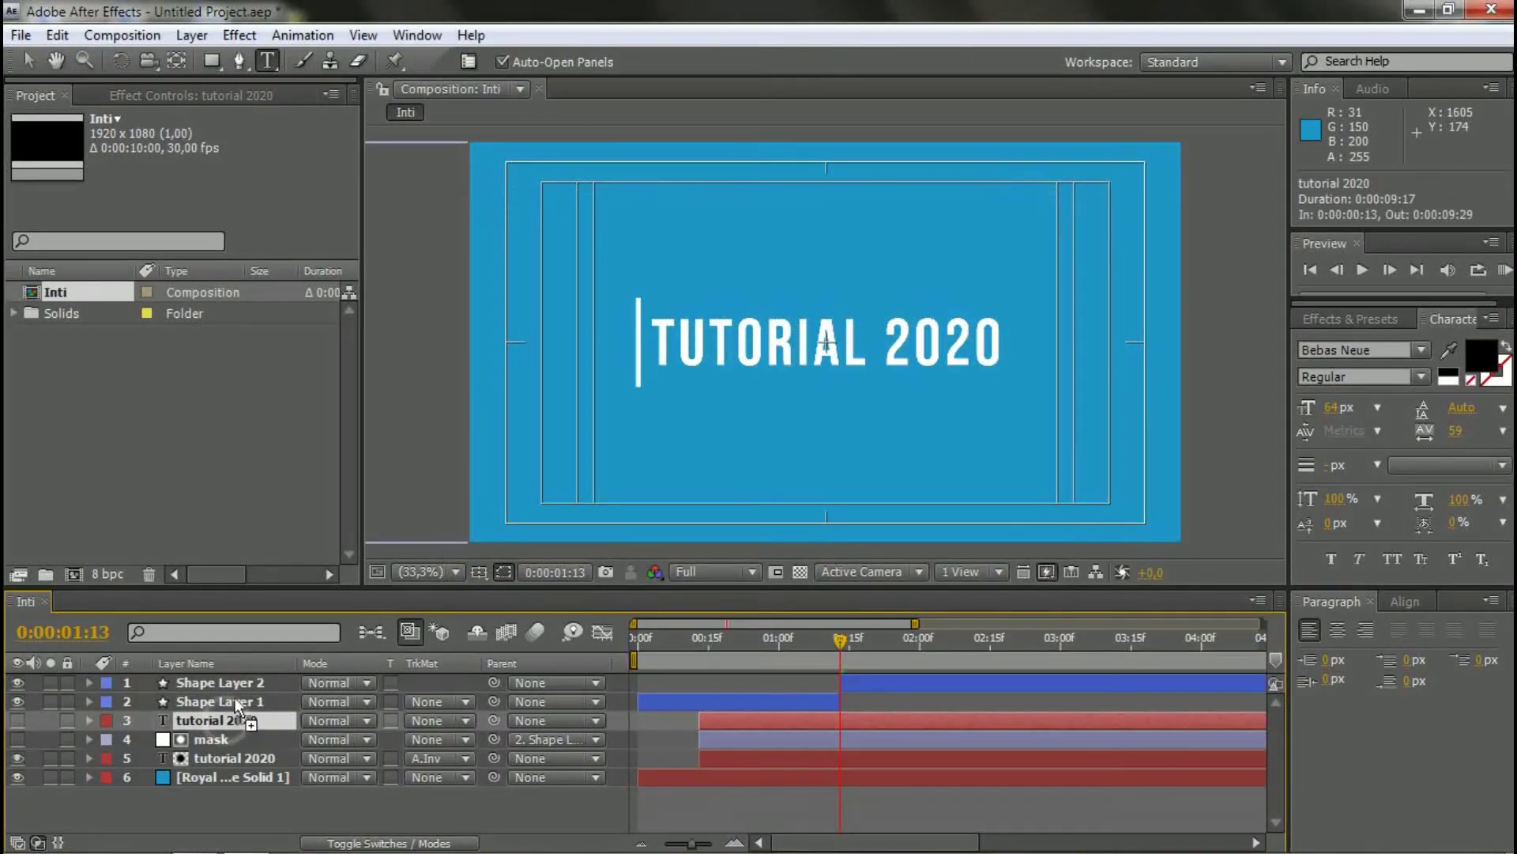
pyautogui.moveTo(235, 697)
pyautogui.mouseDown()
pyautogui.moveTo(231, 722)
pyautogui.moveTo(267, 716)
pyautogui.moveTo(264, 729)
pyautogui.moveTo(254, 694)
pyautogui.mouseUp()
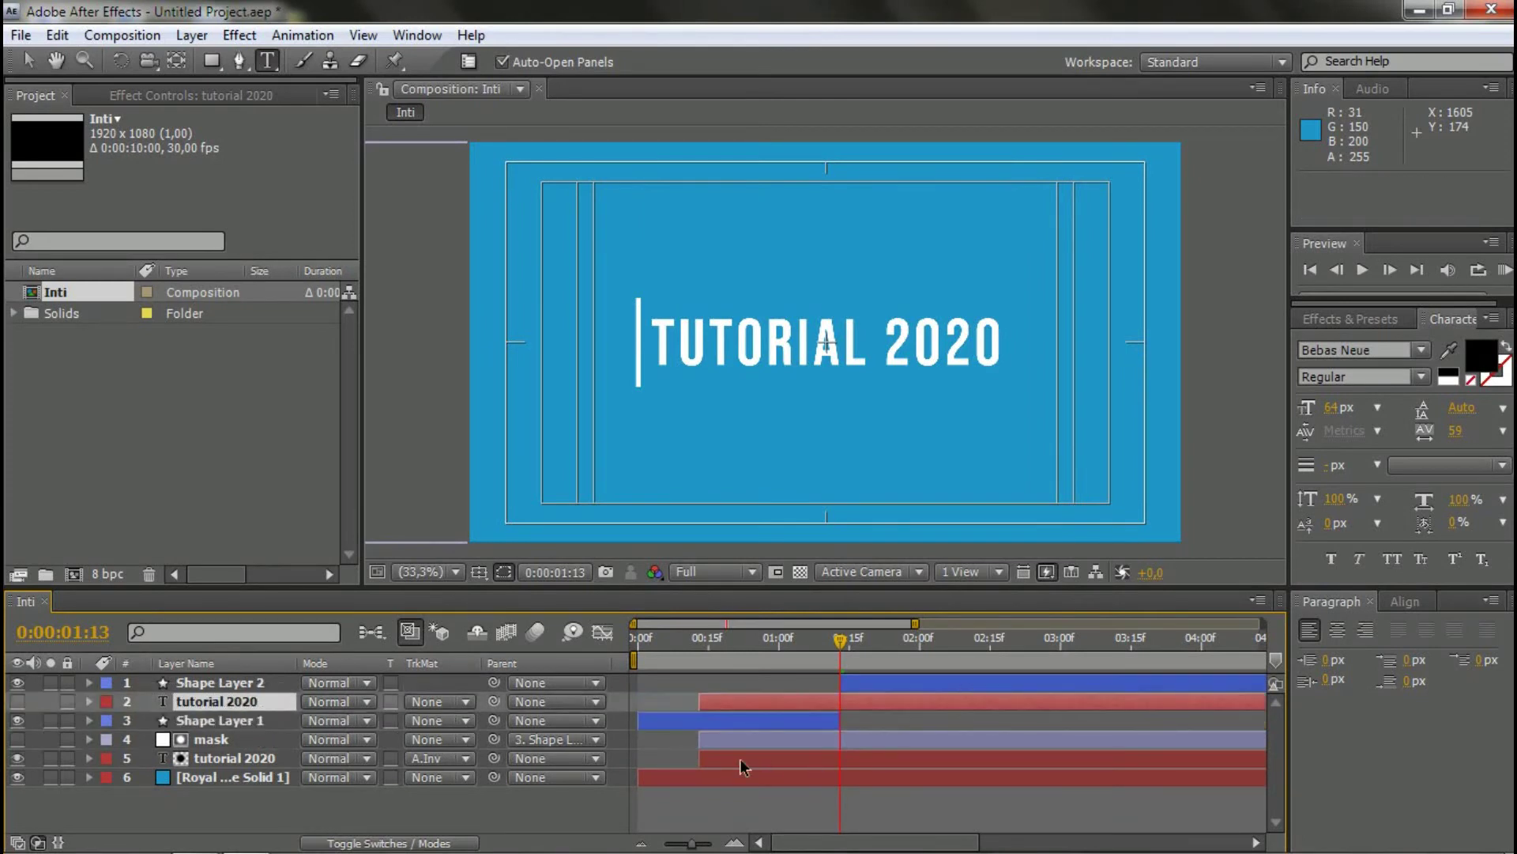
pyautogui.click(718, 794)
# - Try trimming the black tutorial 2020 layer's start to the current time, and undo the trim
pyautogui.click(876, 701)
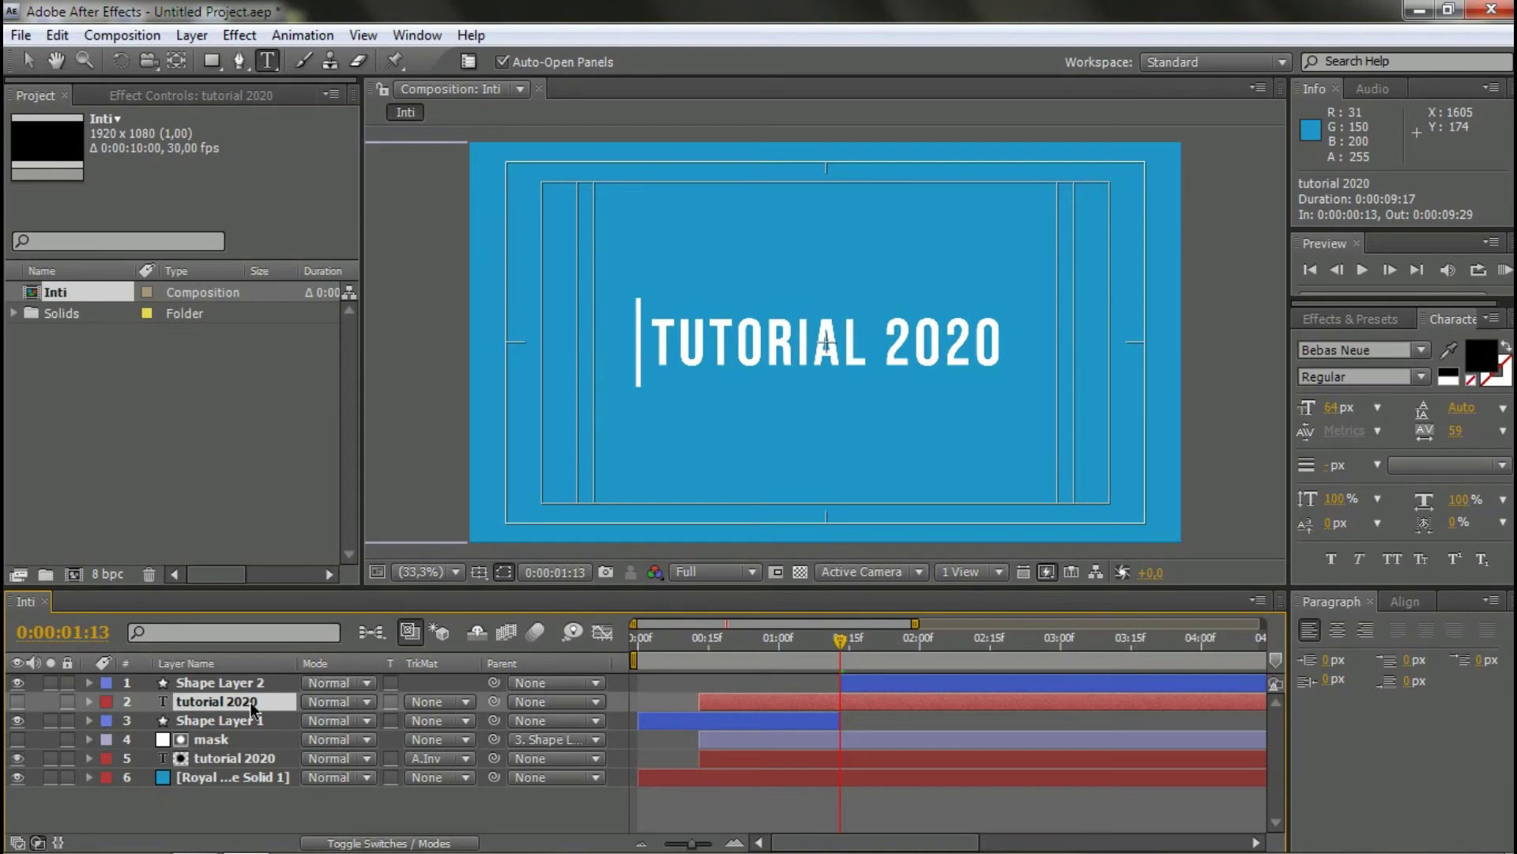
pyautogui.hotkey('alt', '[')
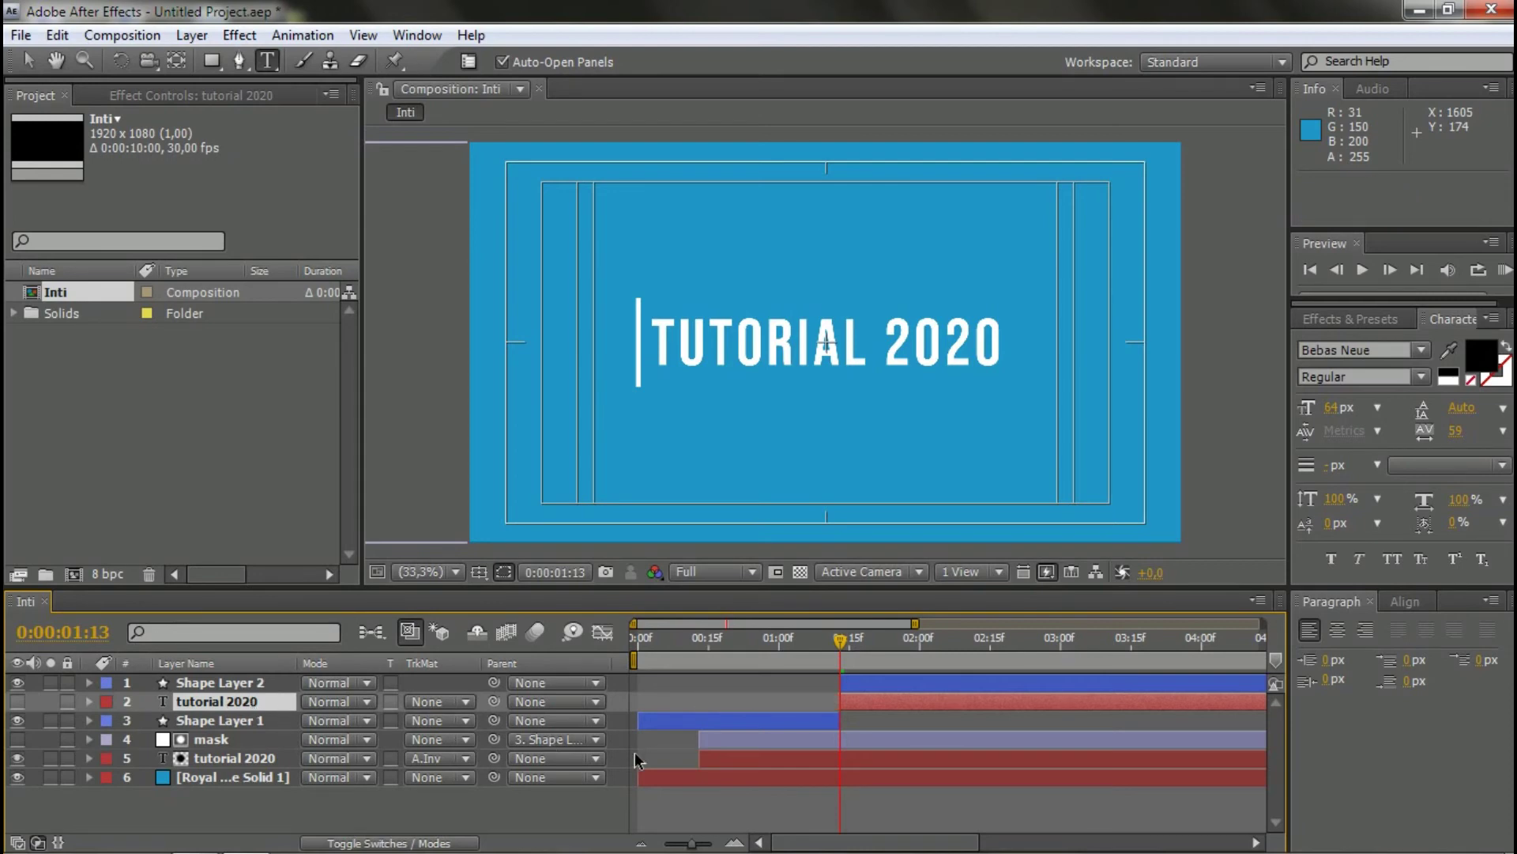
pyautogui.click(792, 755)
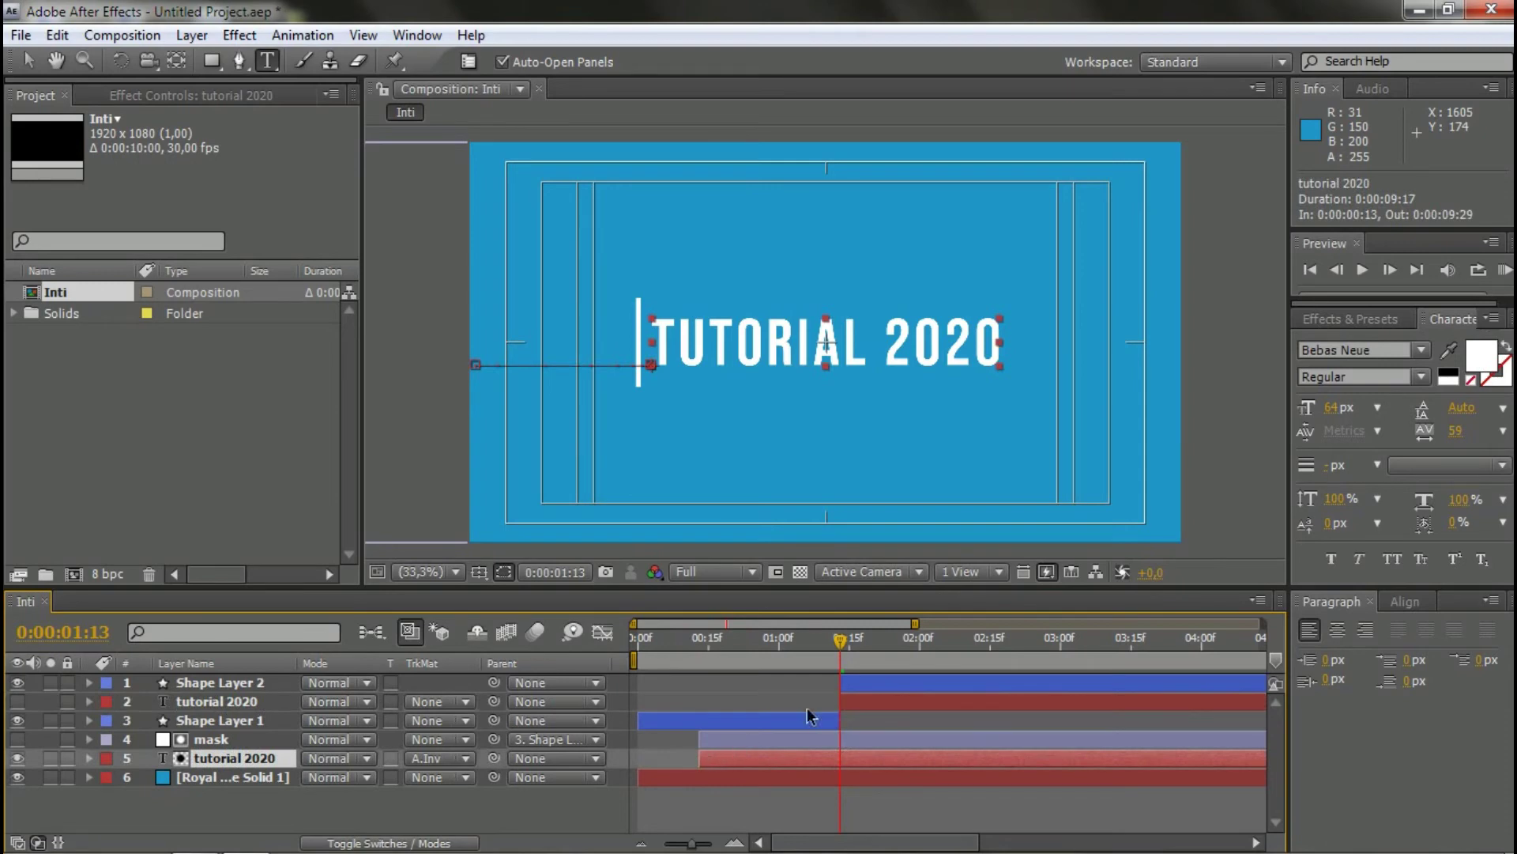
pyautogui.hotkey('ctrl', 'z')
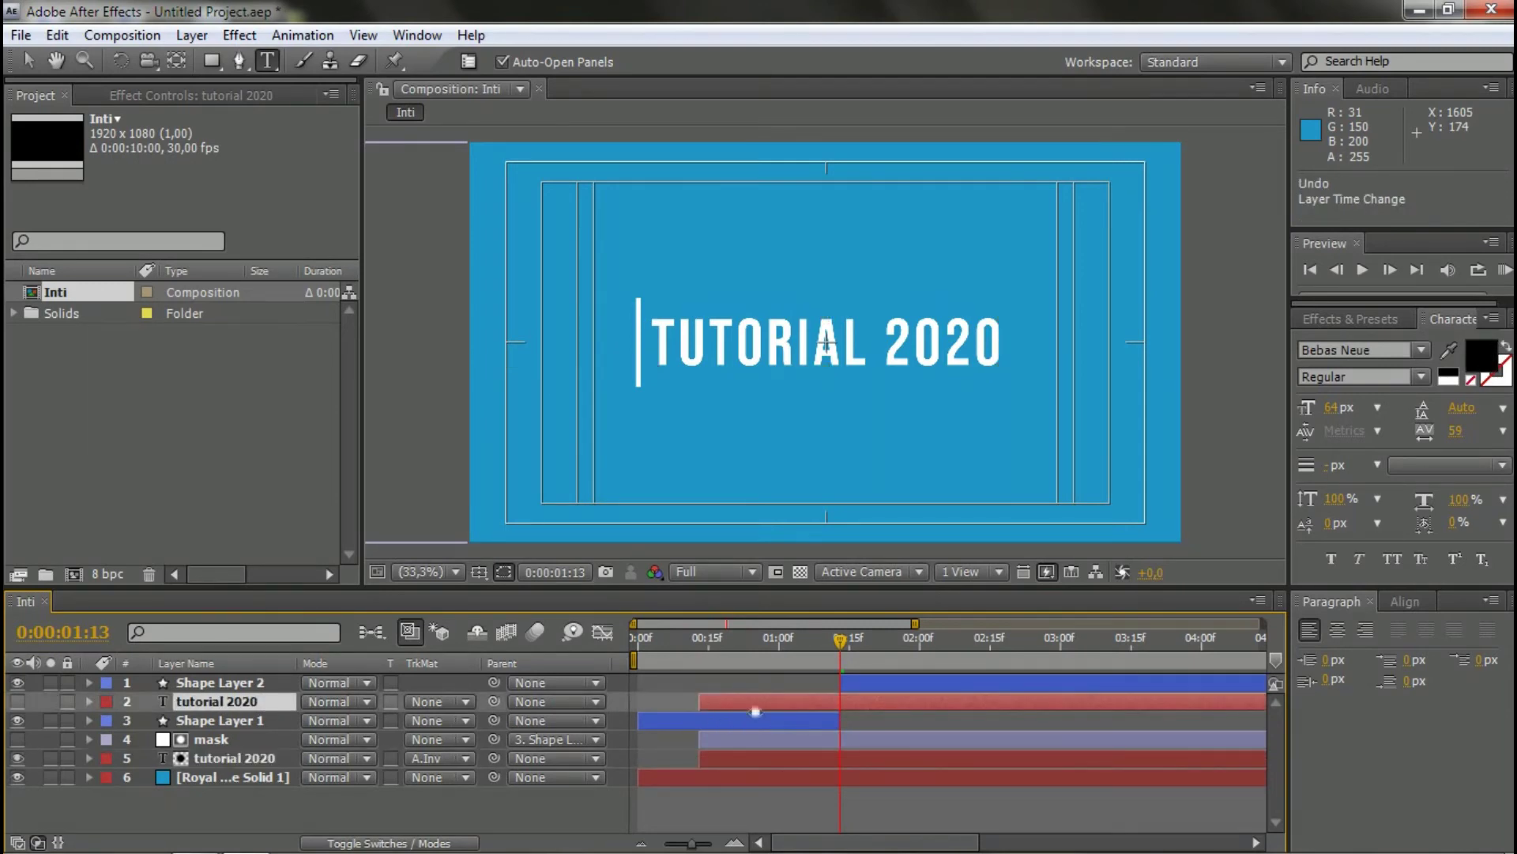
# - Trim the black tutorial 2020 layer to start at 0:00:01:13 and make the layer visible
pyautogui.moveTo(699, 702); pyautogui.dragTo(739, 705)
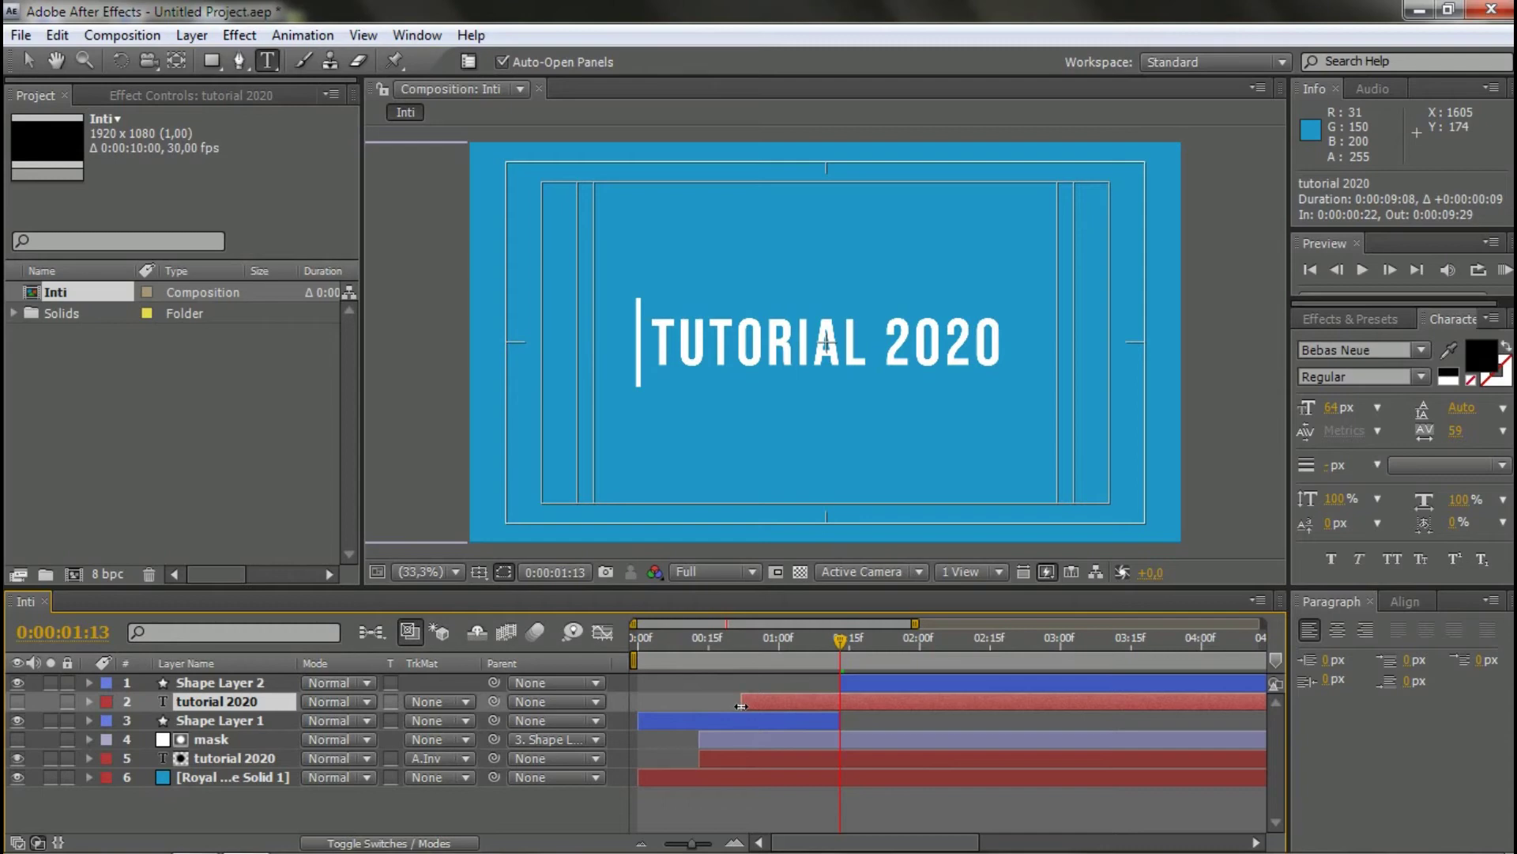
pyautogui.moveTo(748, 706); pyautogui.dragTo(833, 710)
pyautogui.click(894, 721)
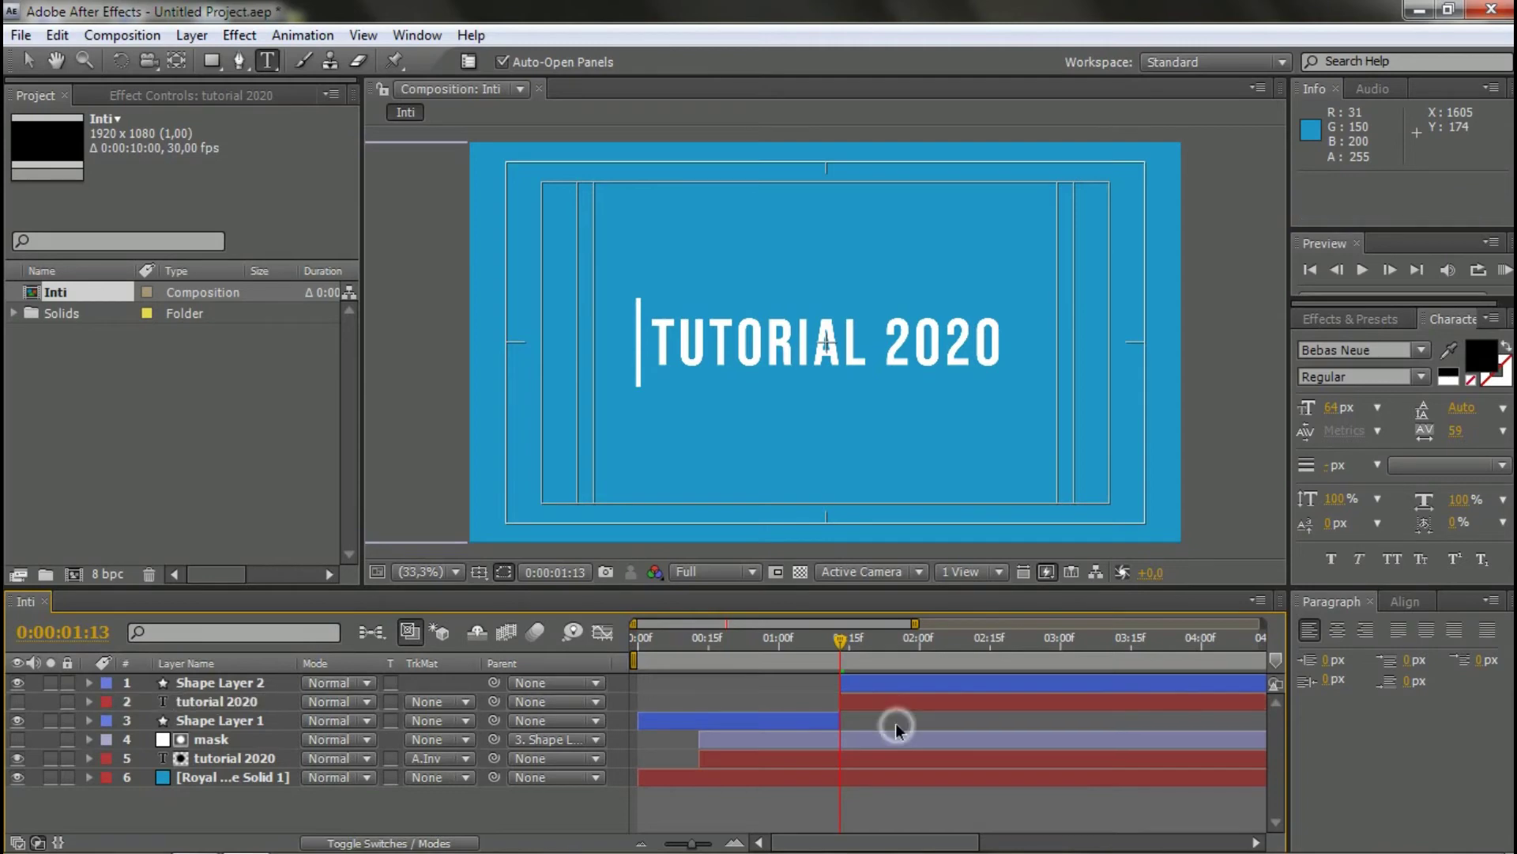
pyautogui.click(907, 701)
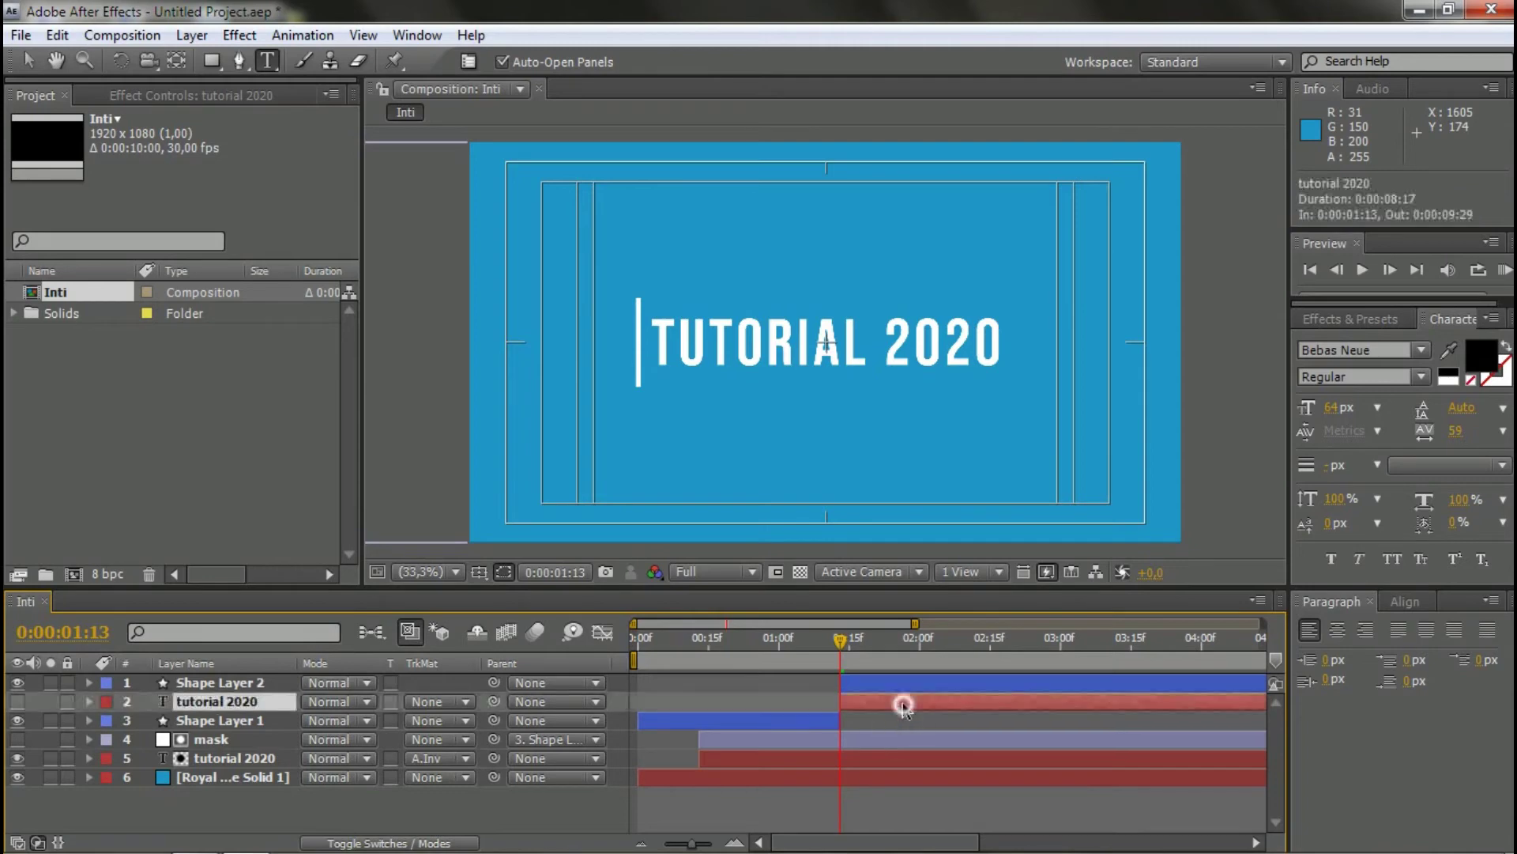
pyautogui.click(18, 701)
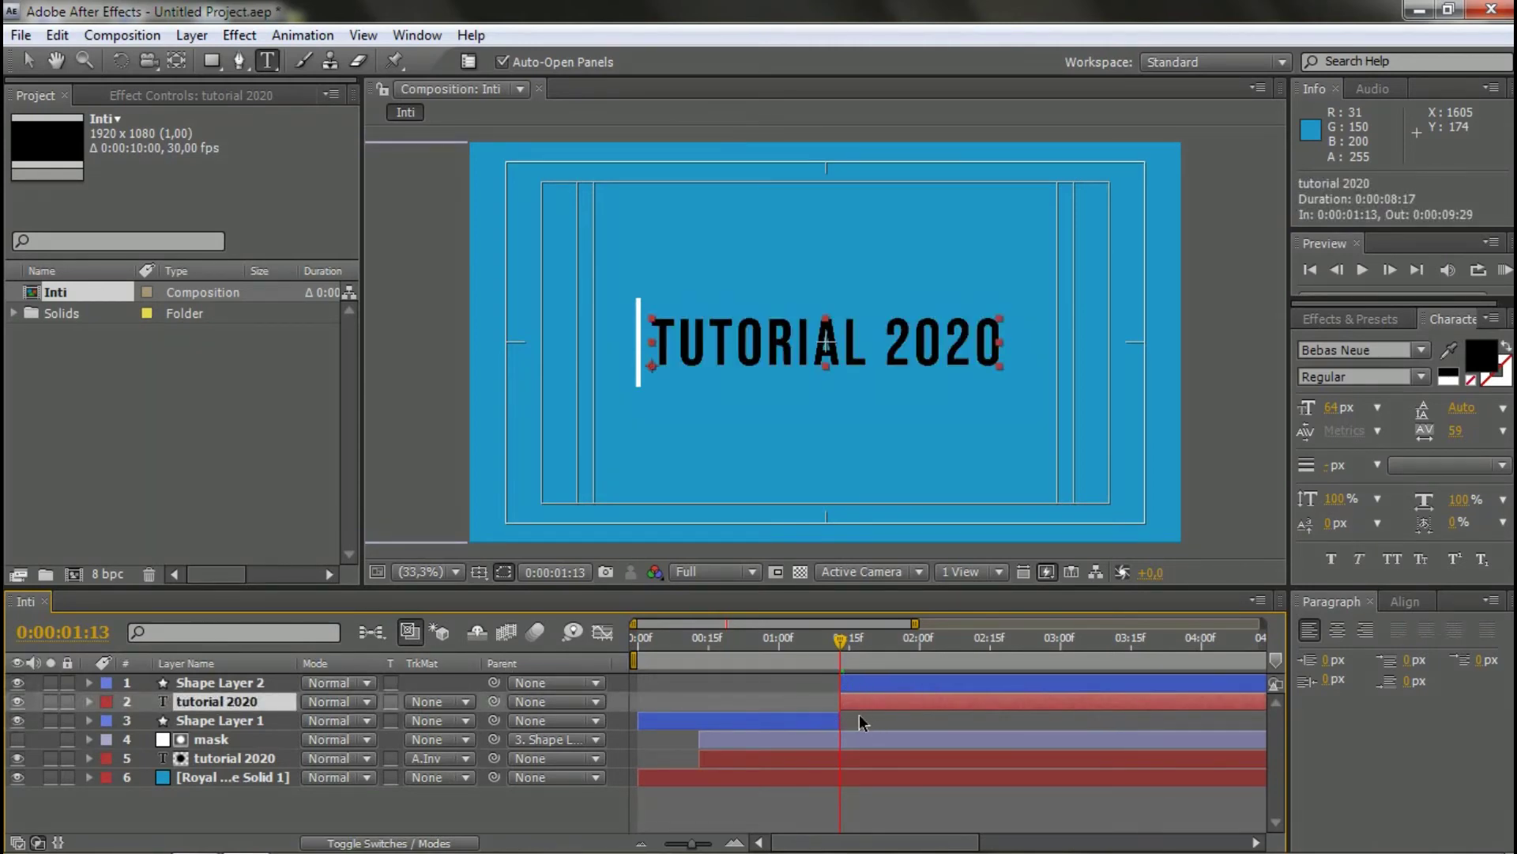
# - Show the Scale property of Shape Layer 2
pyautogui.click(860, 715)
pyautogui.click(844, 683)
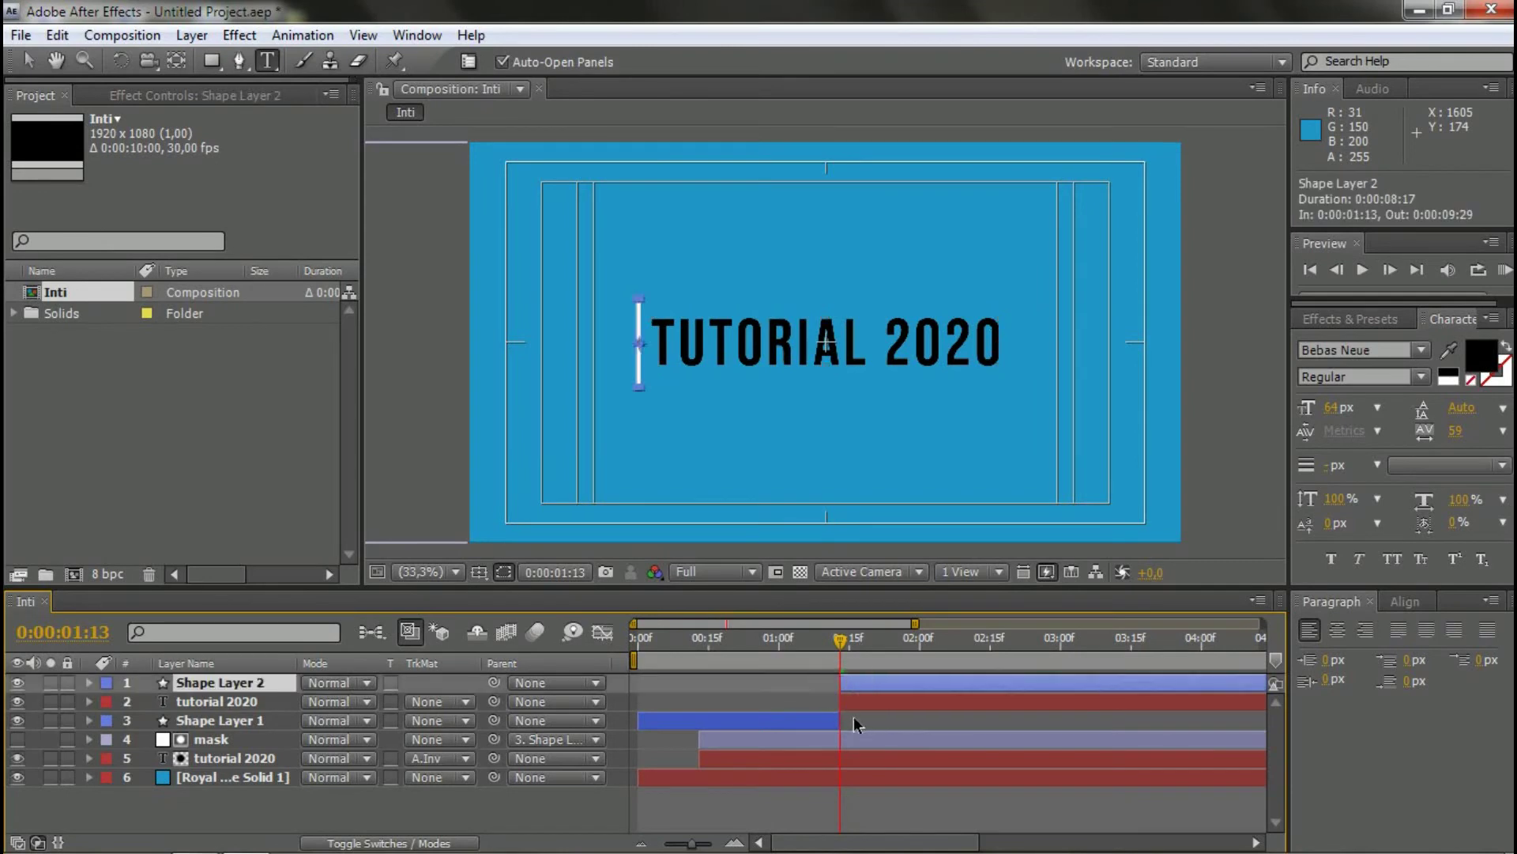
pyautogui.click(241, 703)
pyautogui.click(237, 683)
pyautogui.press('s')
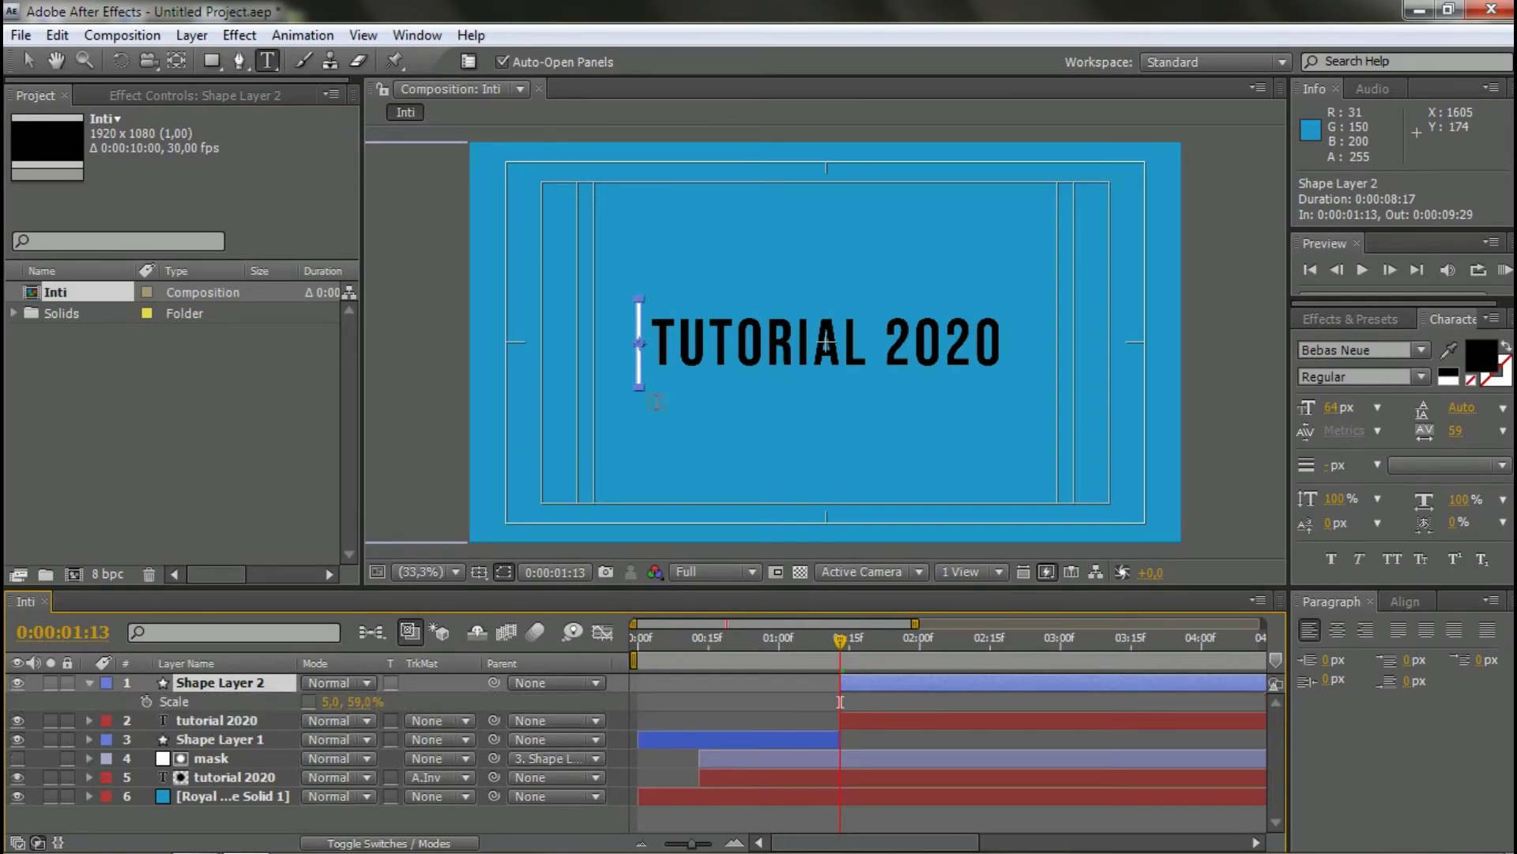
# - Move Shape Layer 2's anchor point to the middle of the line's left edge with the Pan Behind tool, and show its Anchor Point property
pyautogui.press('h')
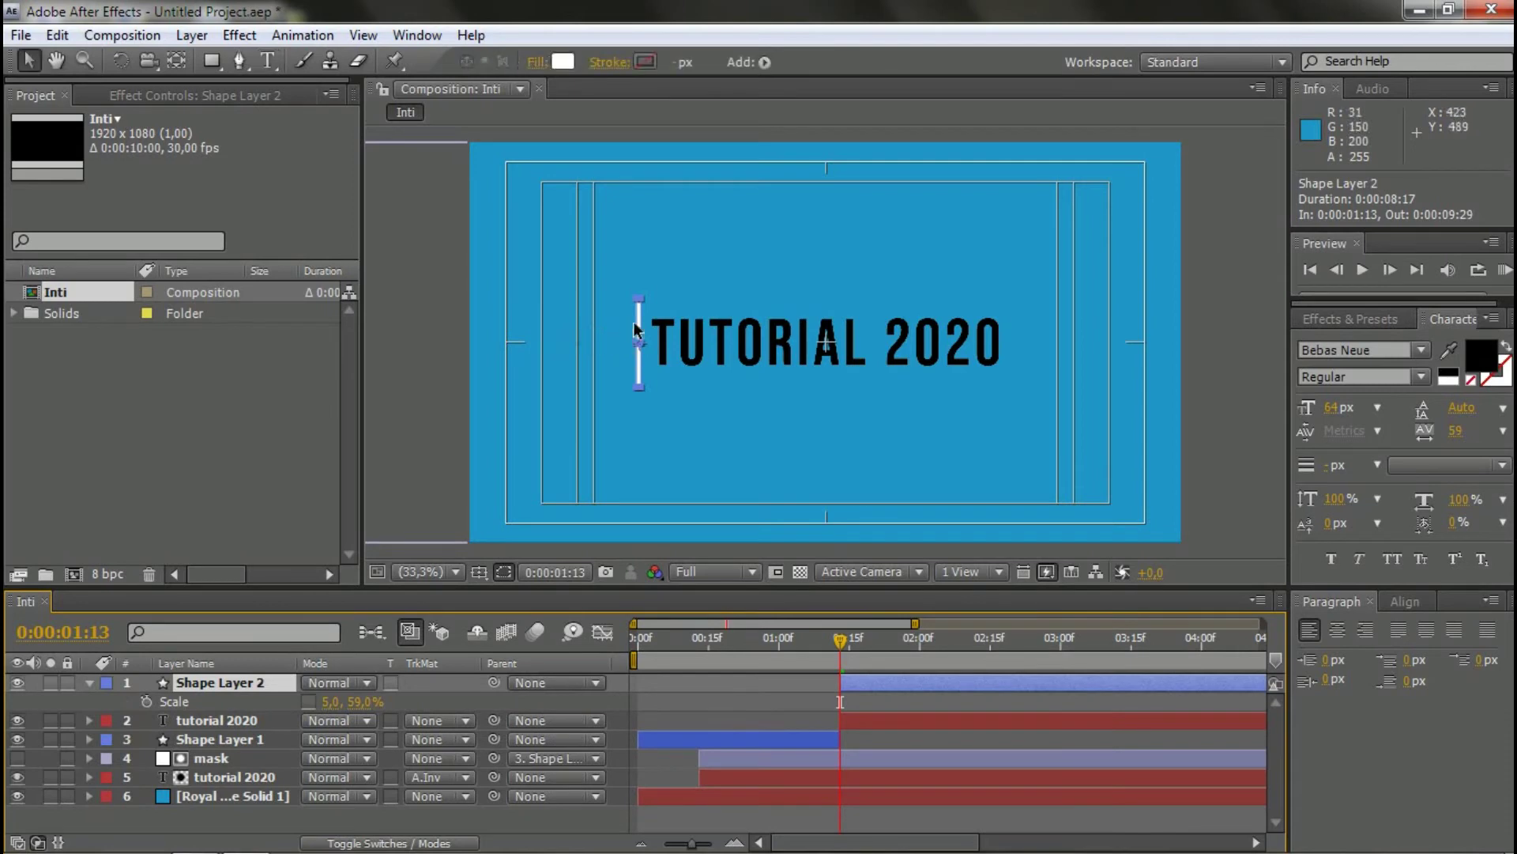
pyautogui.scroll(4, 637, 348)
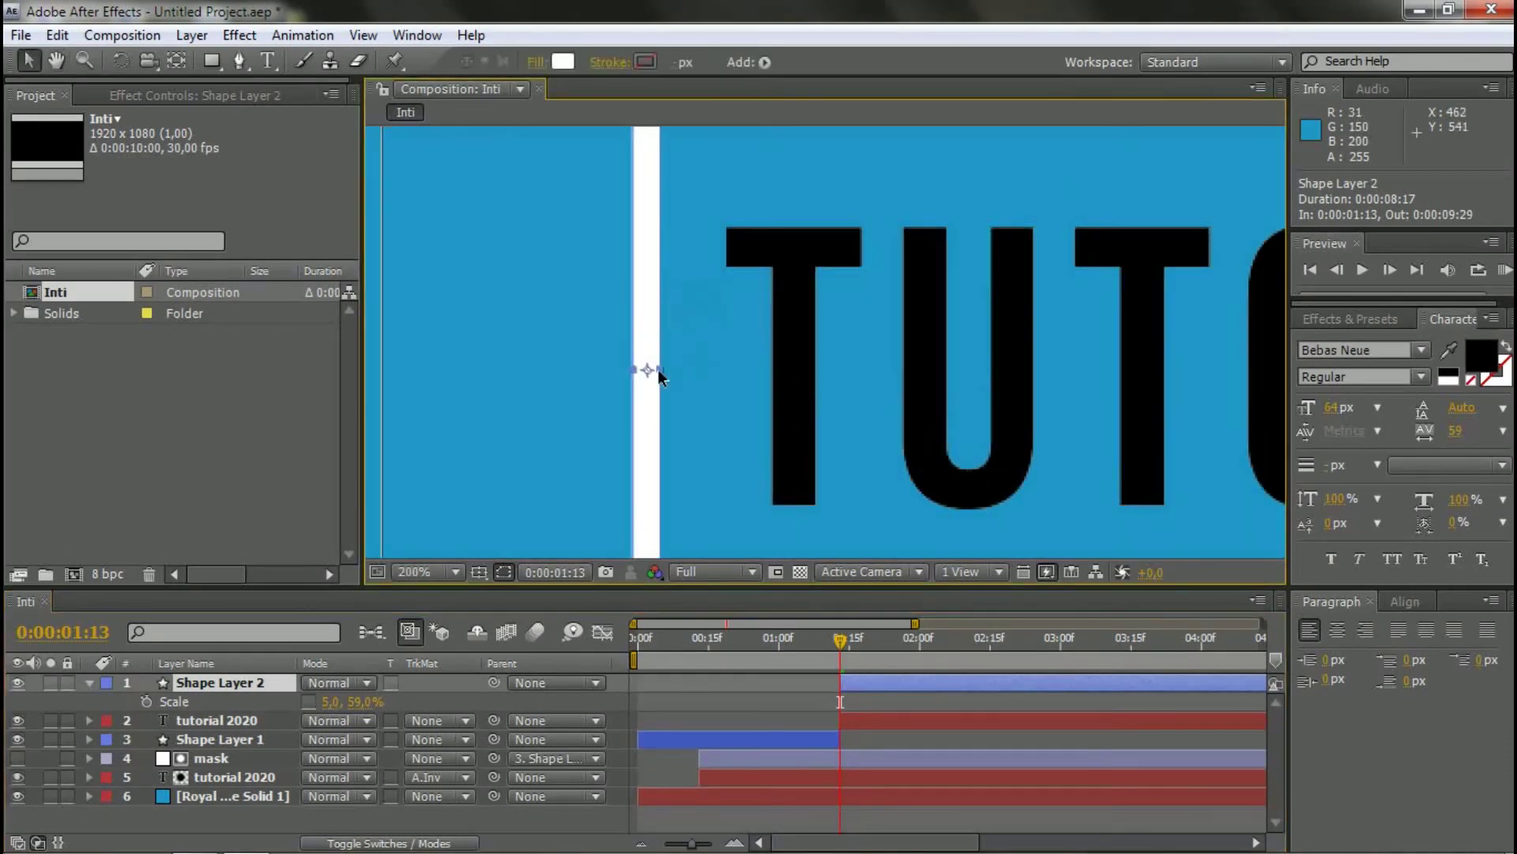
pyautogui.scroll(3, 652, 368)
pyautogui.moveTo(596, 349); pyautogui.dragTo(798, 360)
pyautogui.press('v')
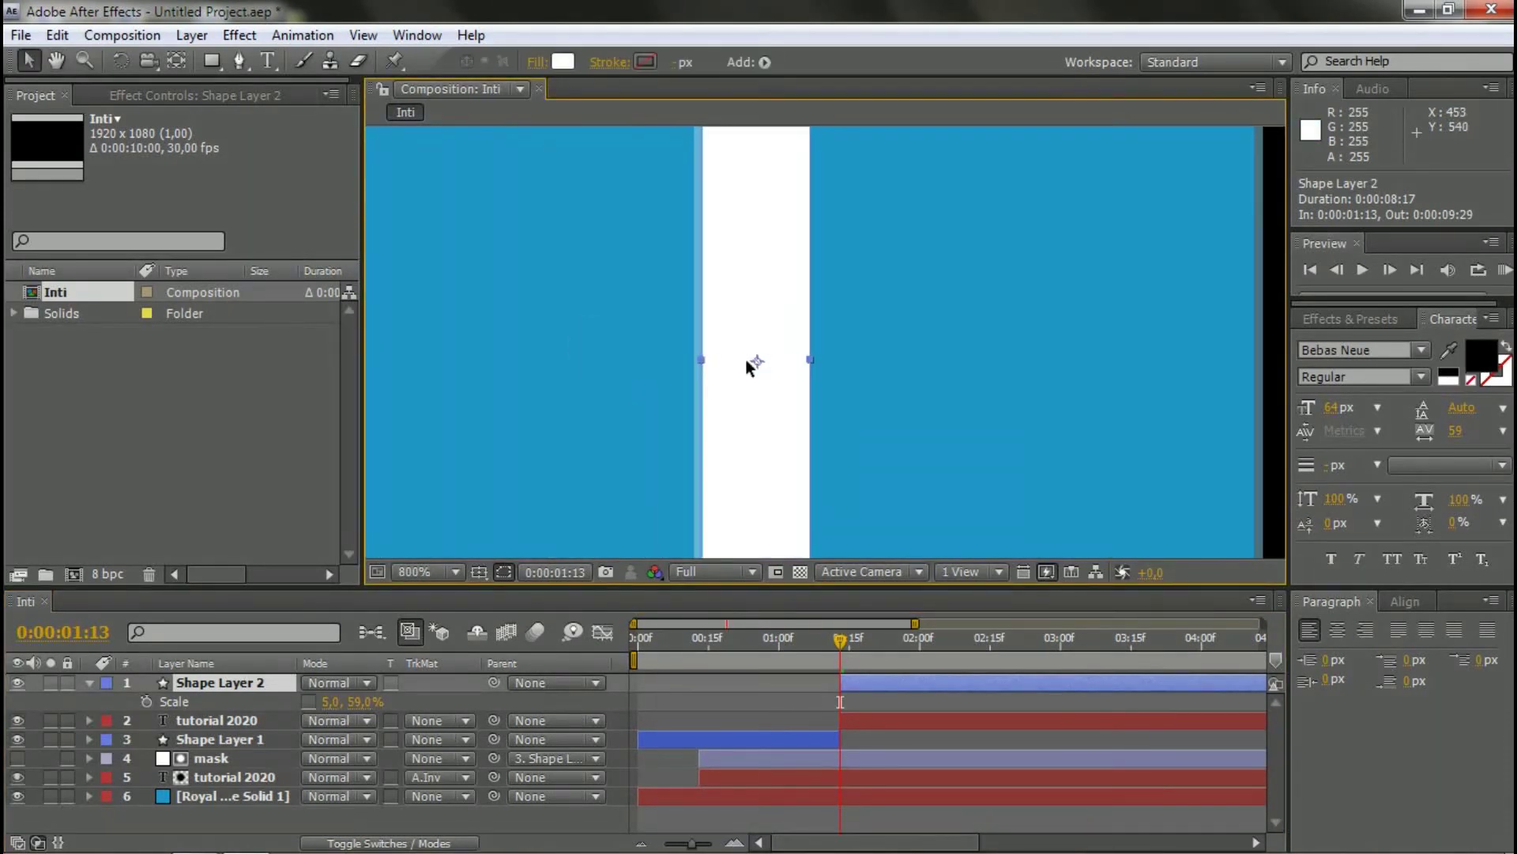
pyautogui.scroll(1, 746, 359)
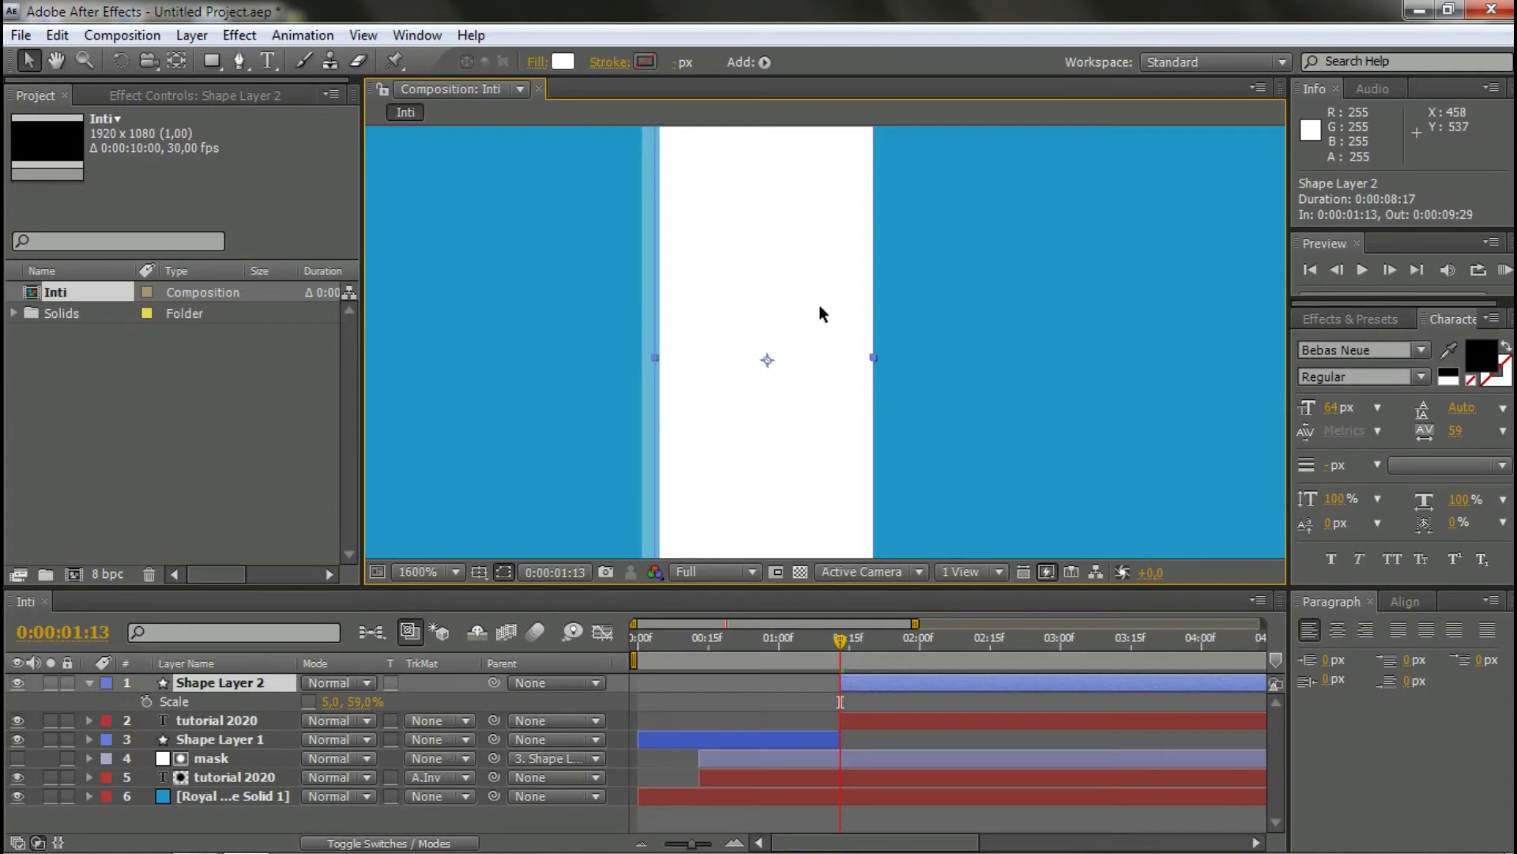
pyautogui.scroll(-8, 758, 355)
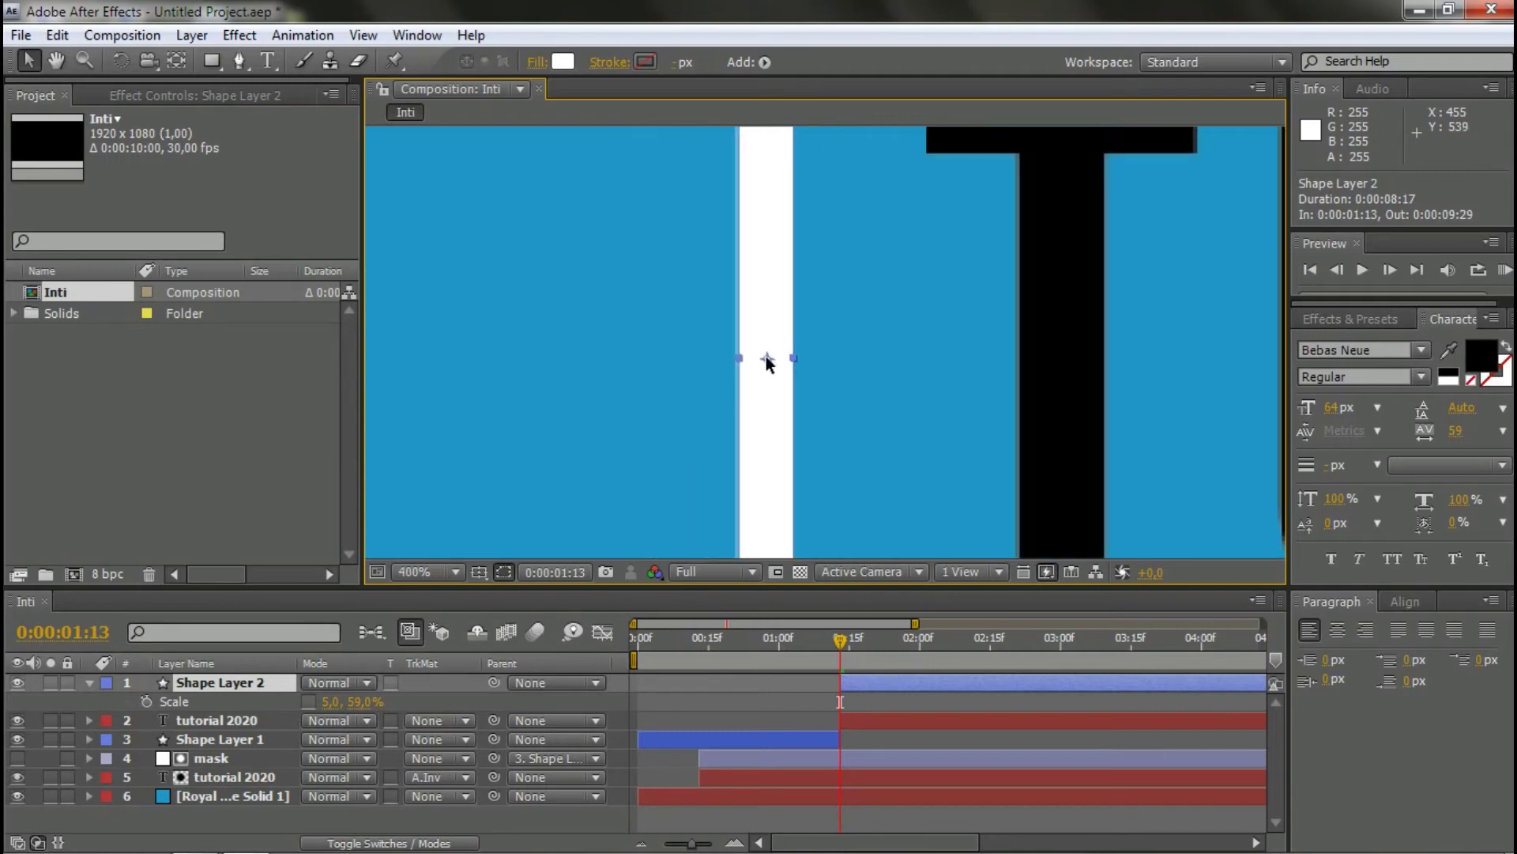
pyautogui.moveTo(812, 345); pyautogui.dragTo(701, 358)
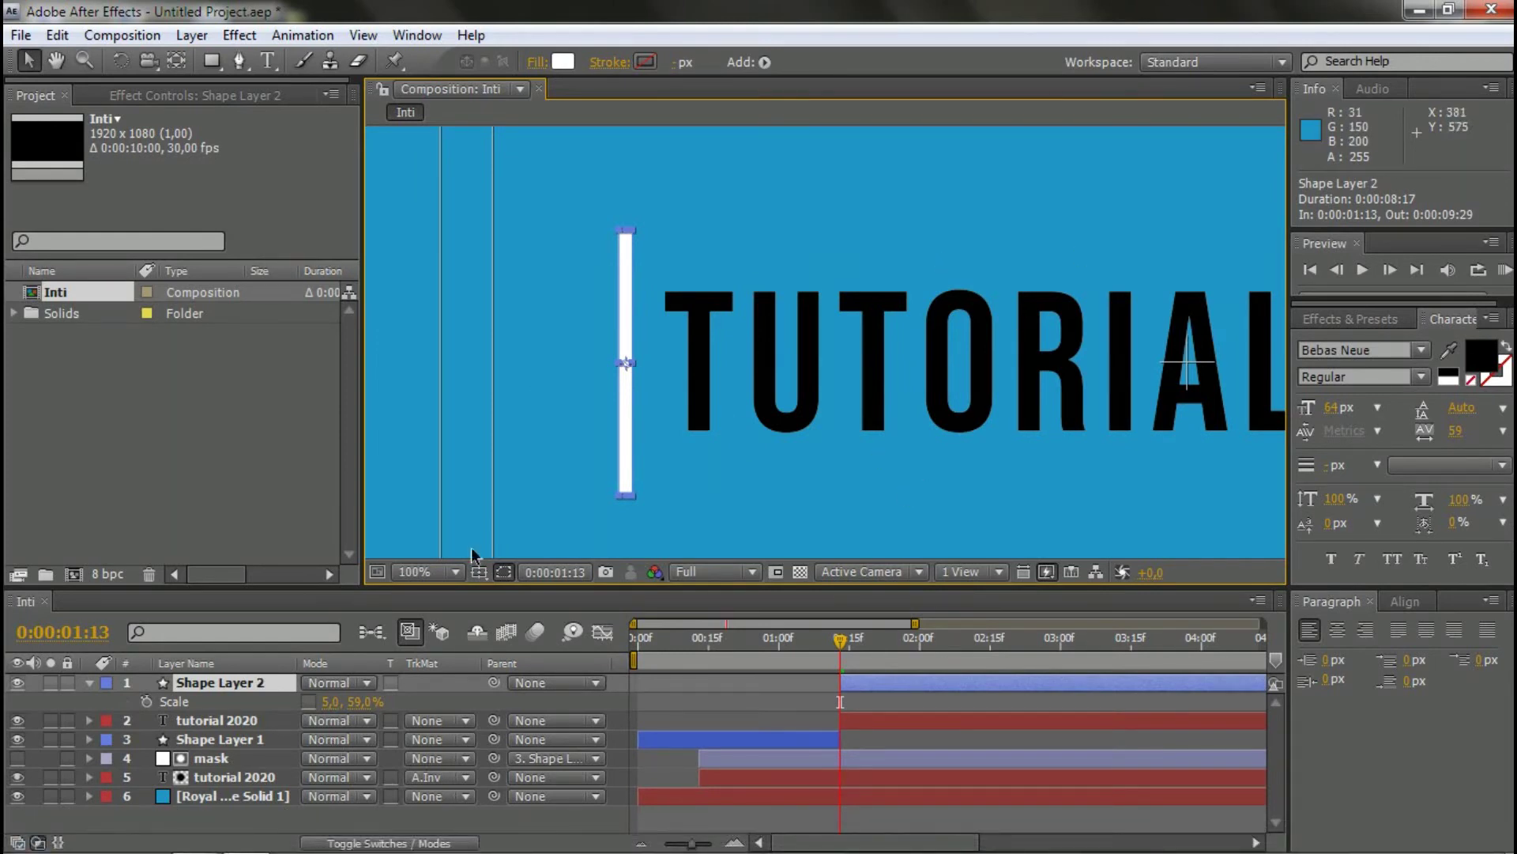
pyautogui.scroll(6, 624, 363)
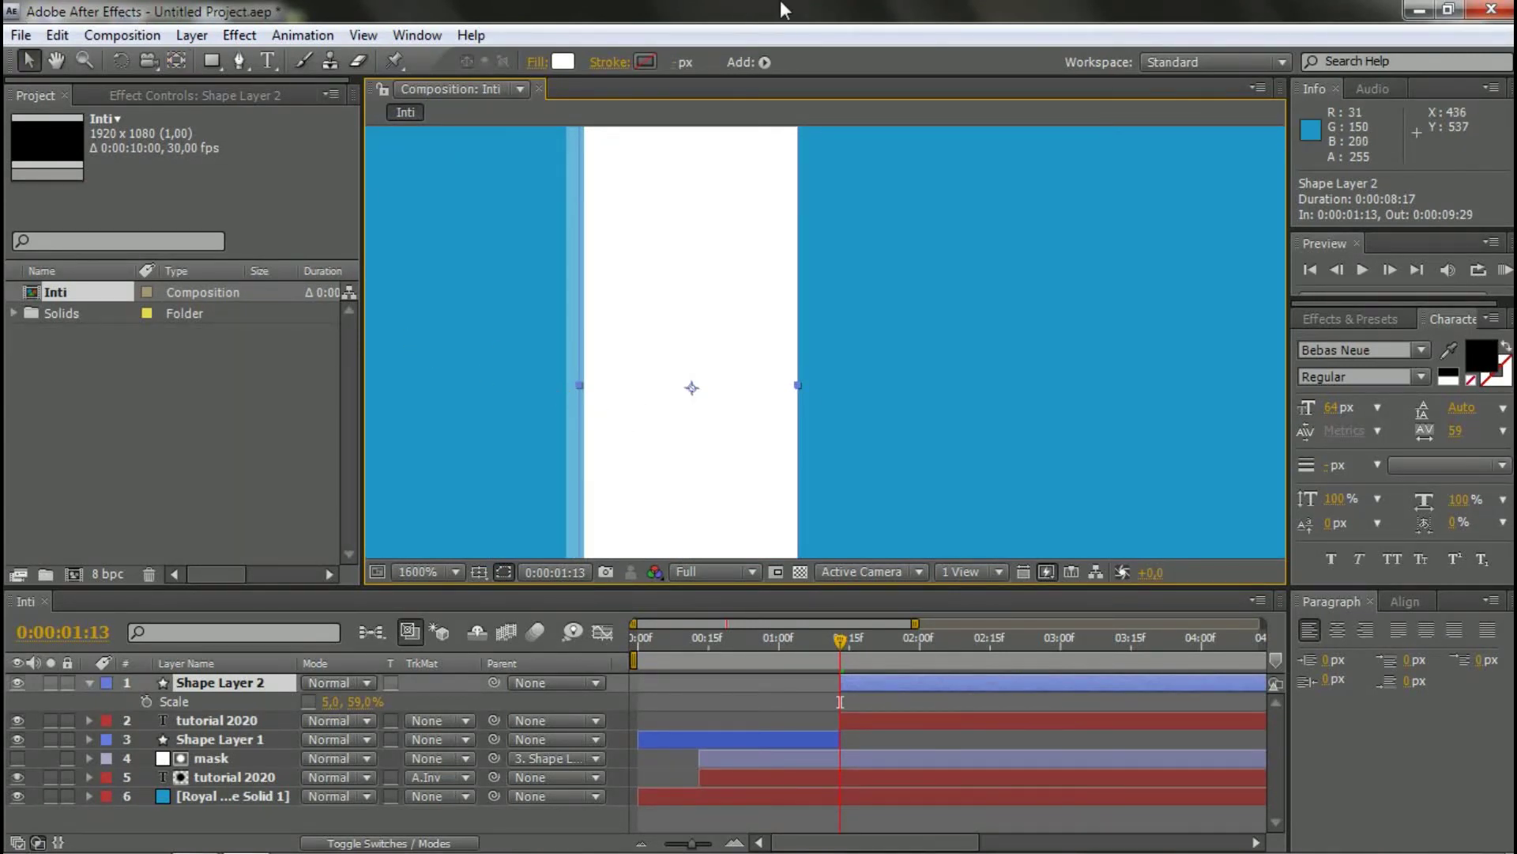
pyautogui.click(177, 62)
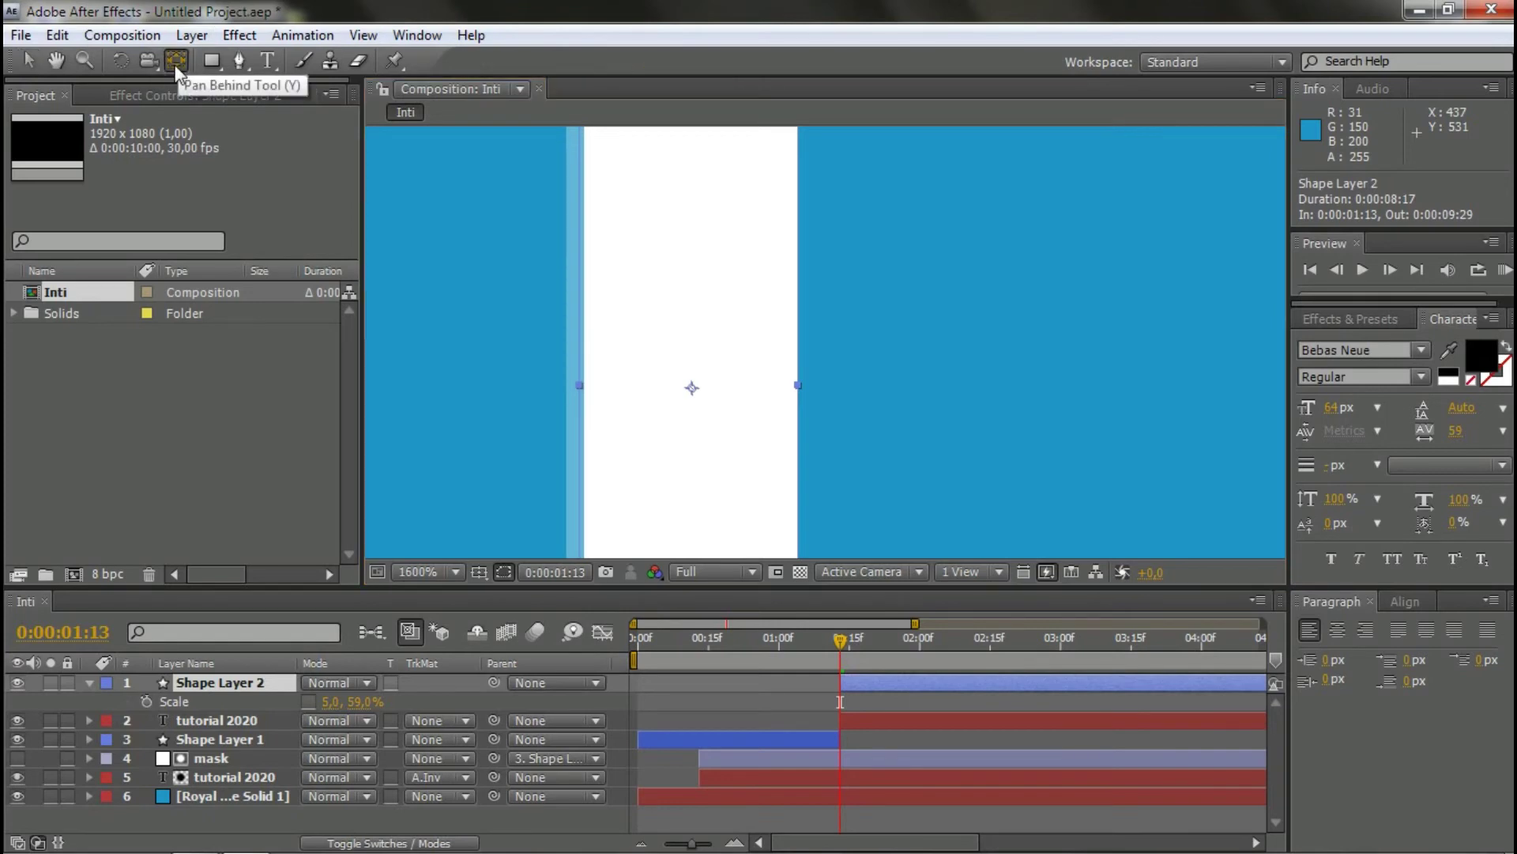
pyautogui.moveTo(695, 391); pyautogui.dragTo(579, 391)
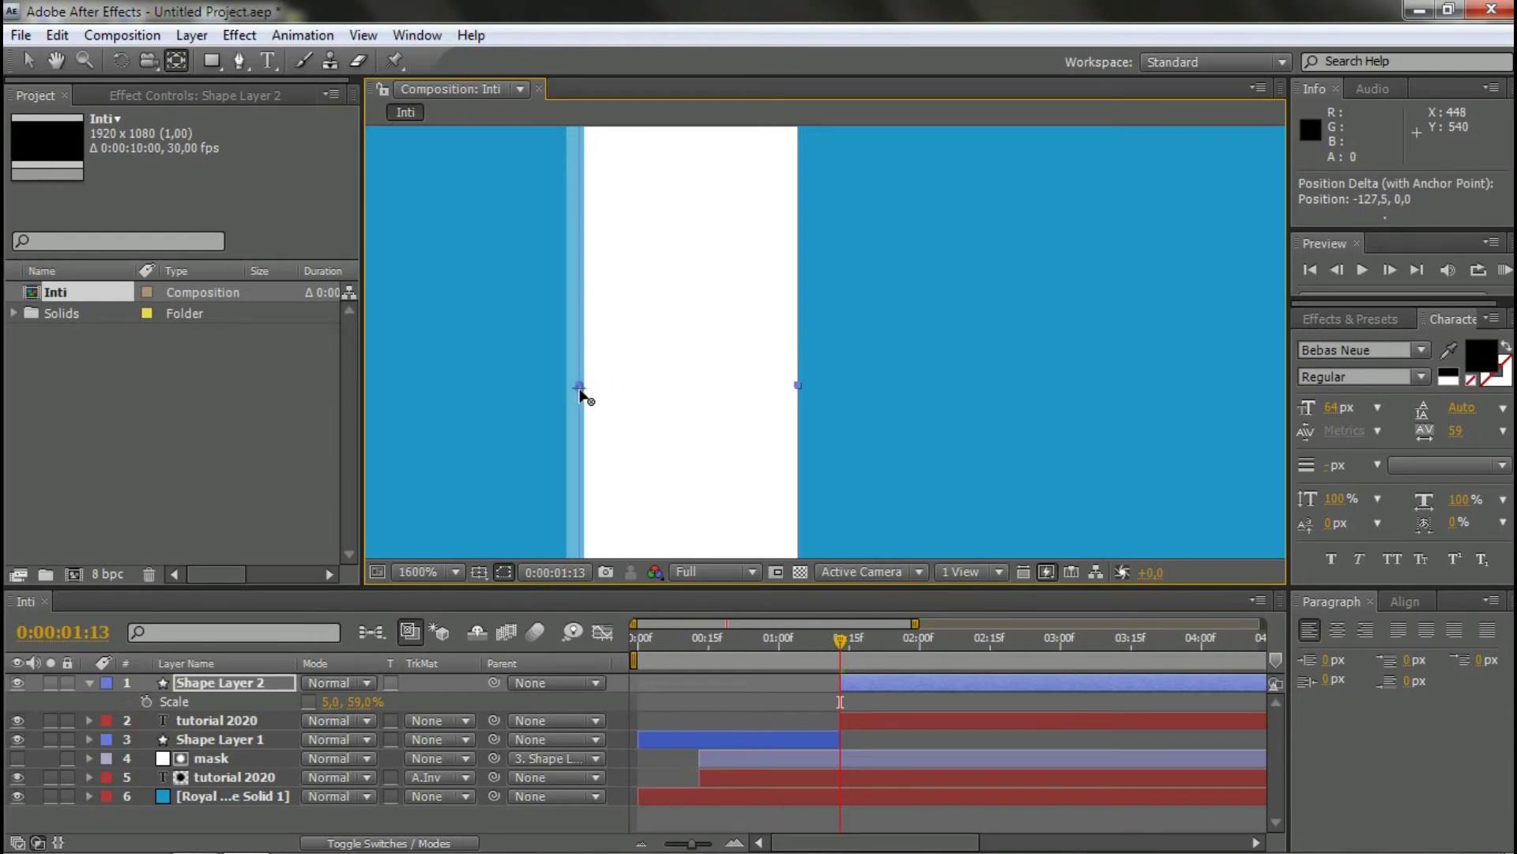
pyautogui.click(230, 684)
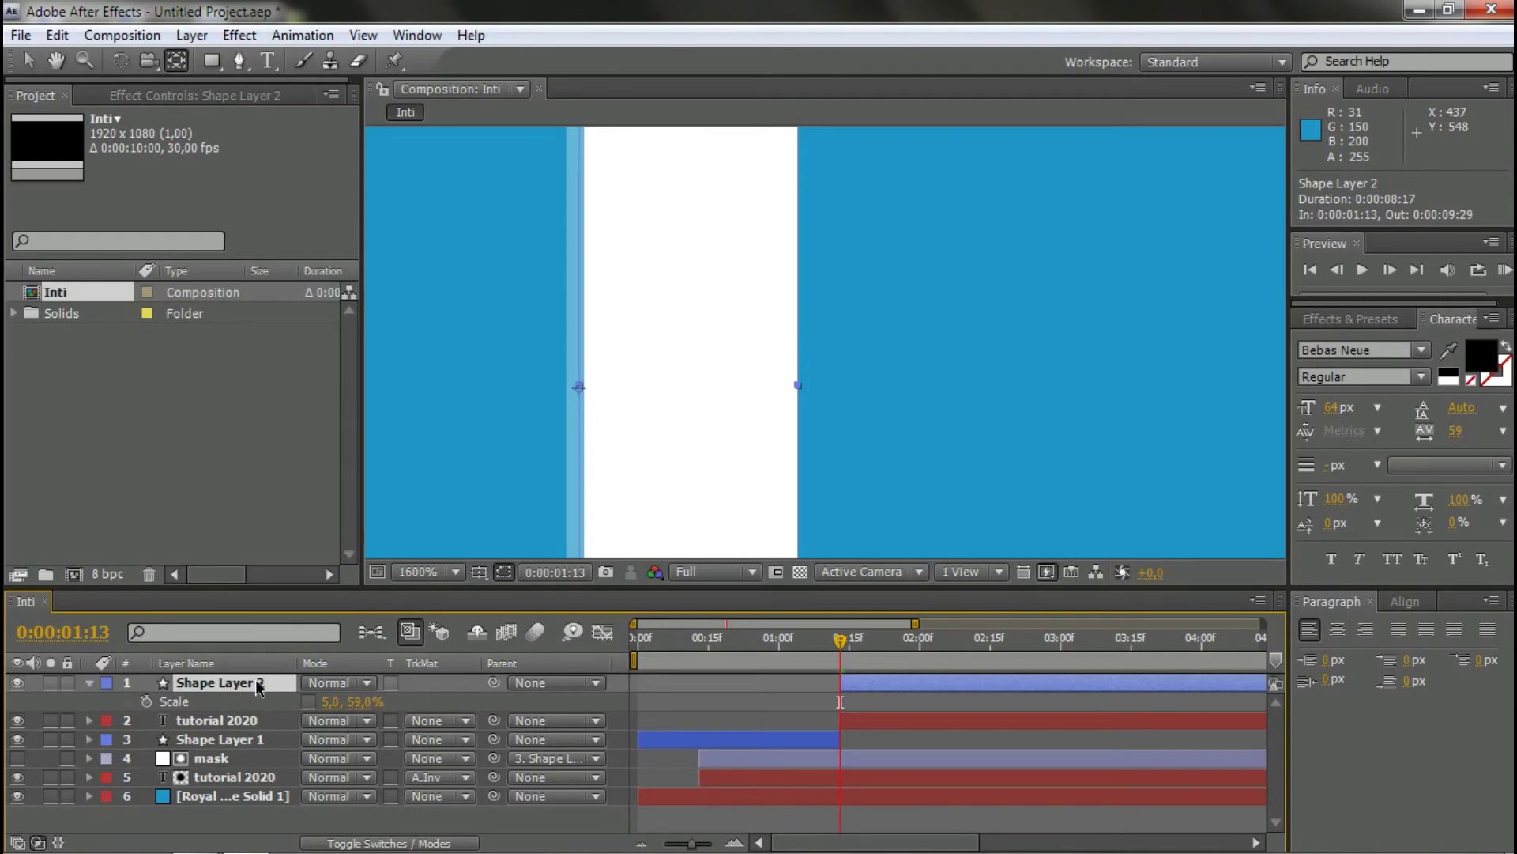
pyautogui.press('a')
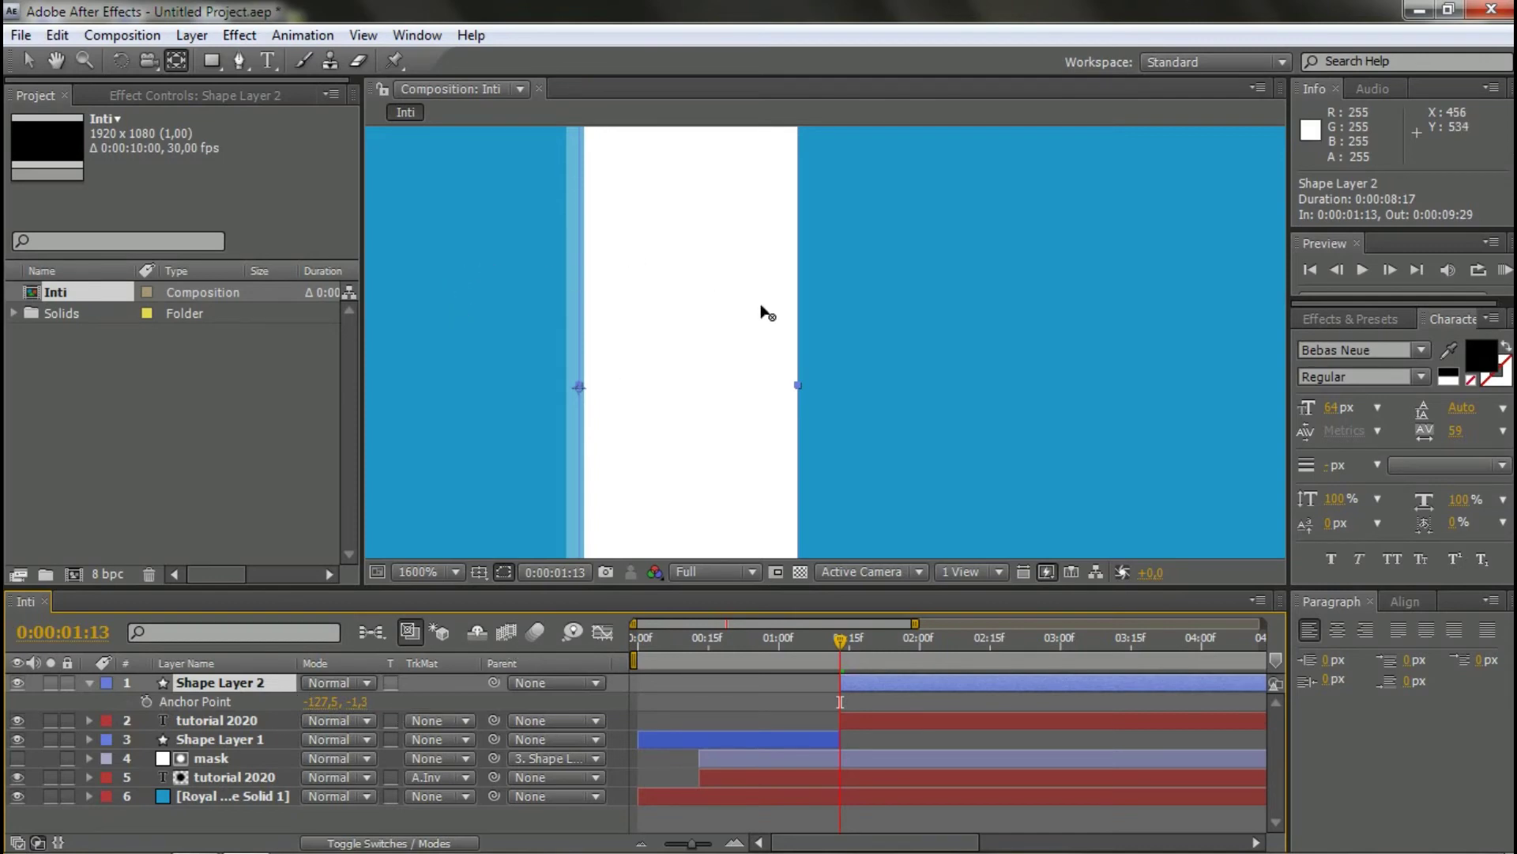
pyautogui.click(28, 60)
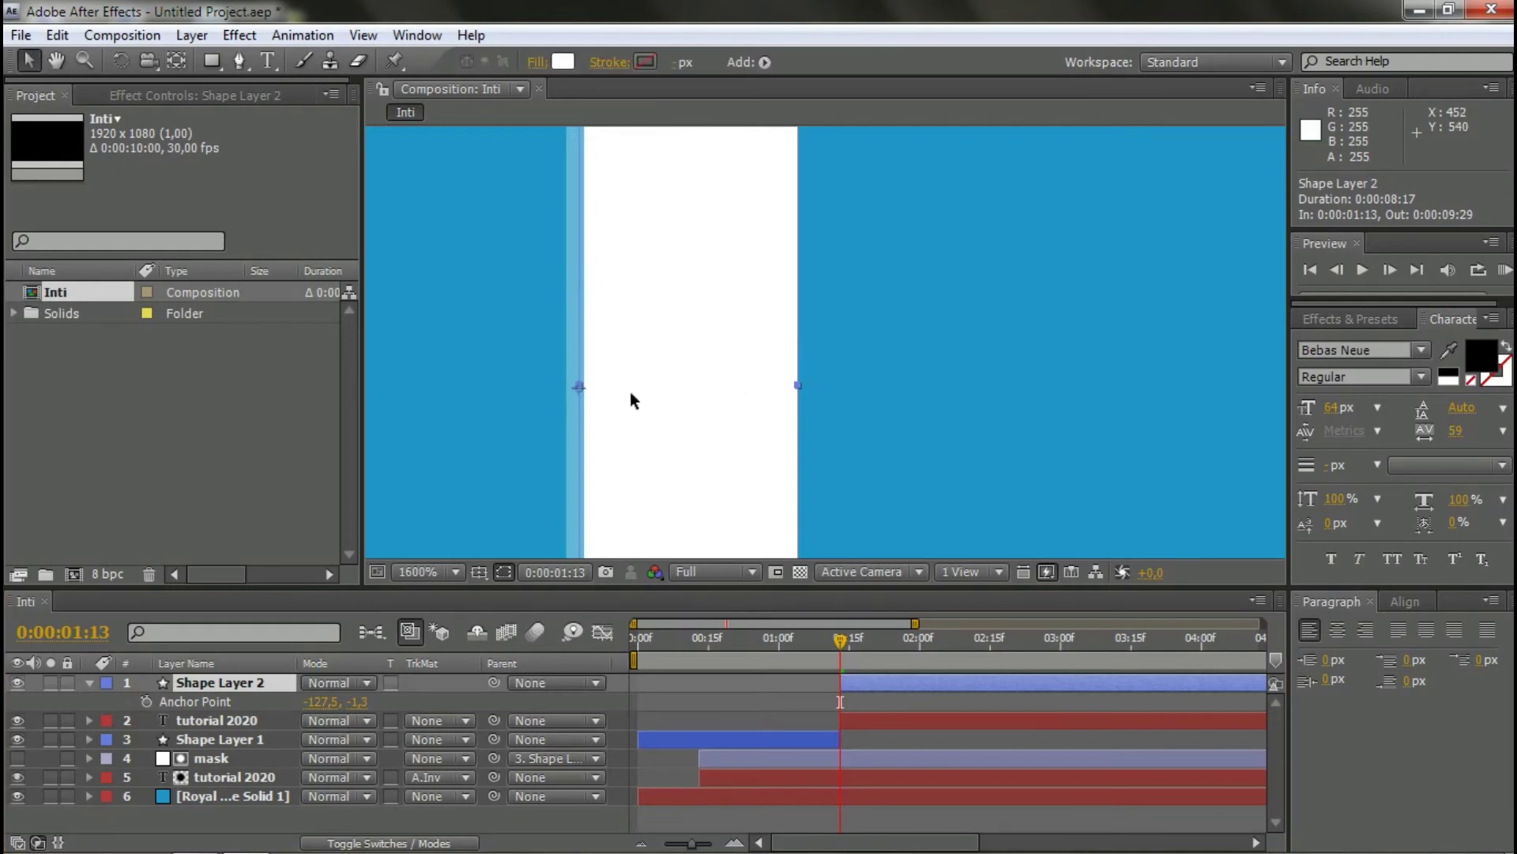
# - Show Shape Layer 2's Scale property again, try a different scale value and undo that change
pyautogui.click(240, 689)
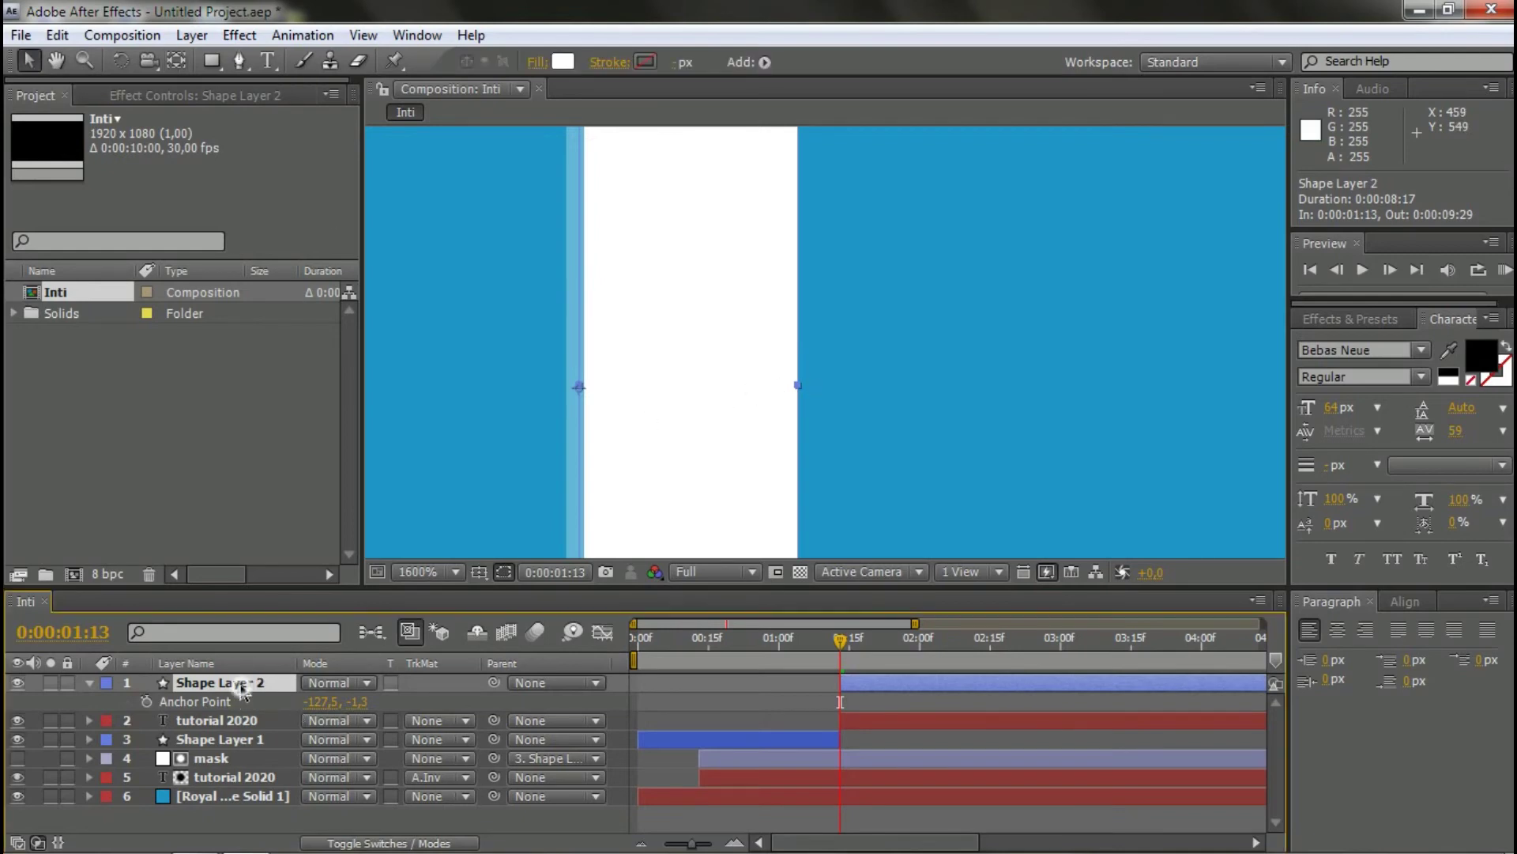
pyautogui.press('s')
pyautogui.moveTo(365, 701)
pyautogui.mouseDown()
pyautogui.moveTo(389, 701)
pyautogui.moveTo(355, 702)
pyautogui.mouseUp()
pyautogui.hotkey('ctrl', 'z')
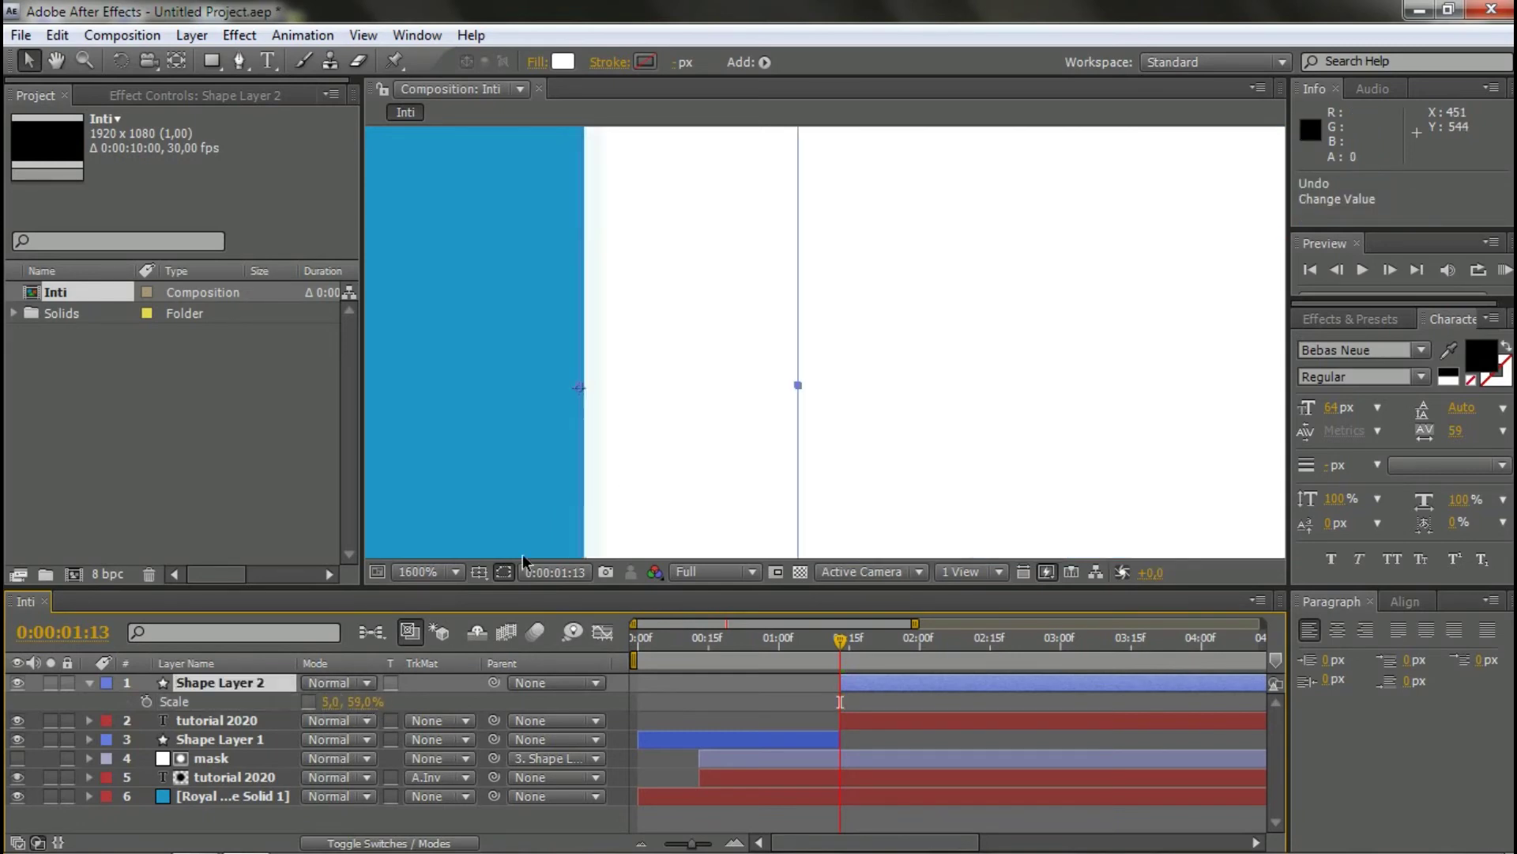
pyautogui.click(438, 573)
pyautogui.press('Escape')
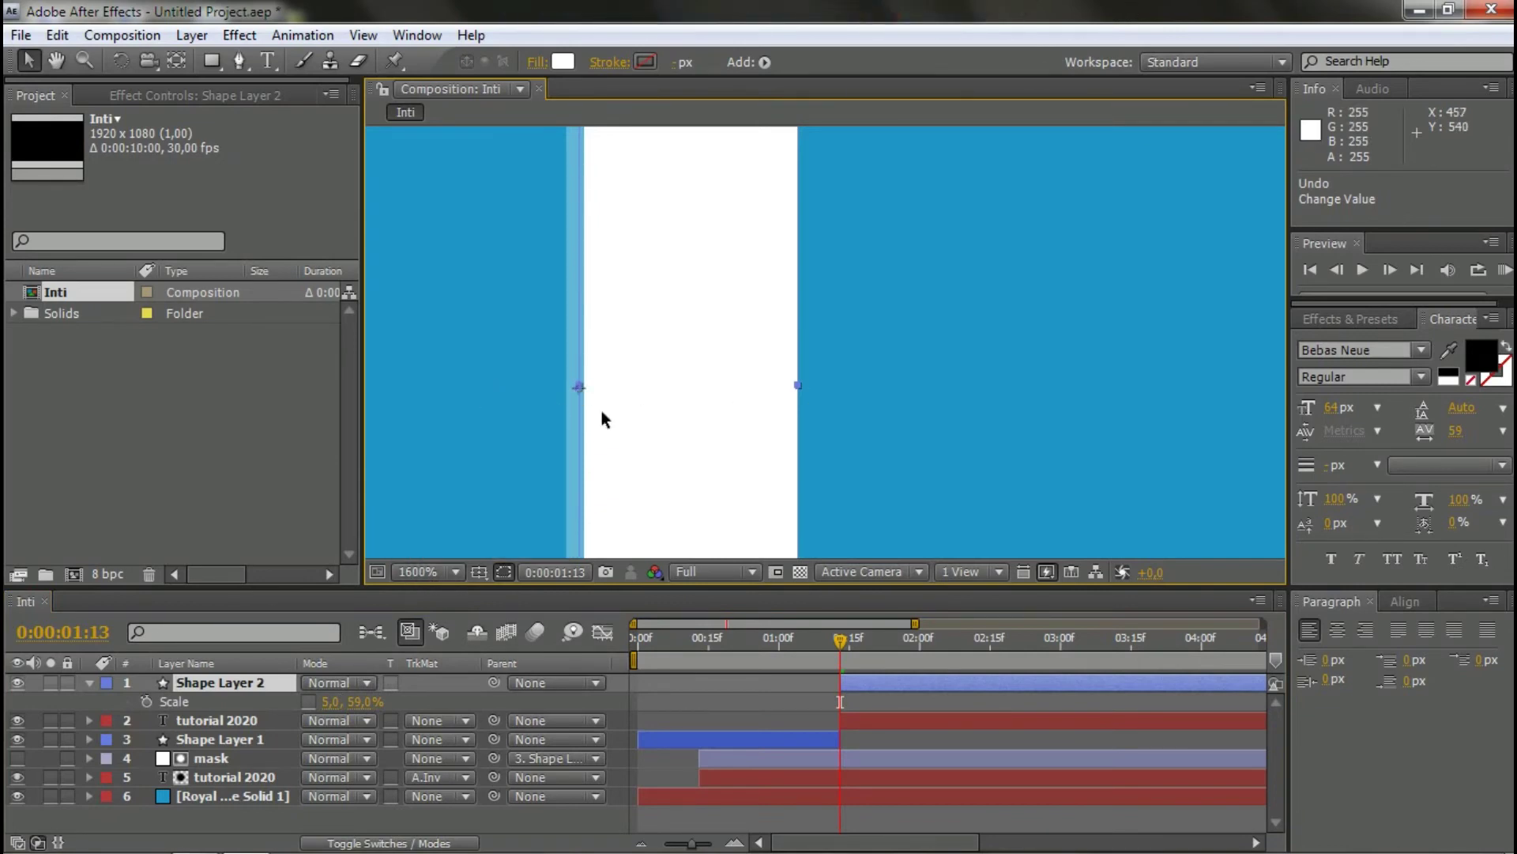
# - Try stretching Shape Layer 2 horizontally over the black title by its Scale, keeping the original value
pyautogui.scroll(-2, 765, 407)
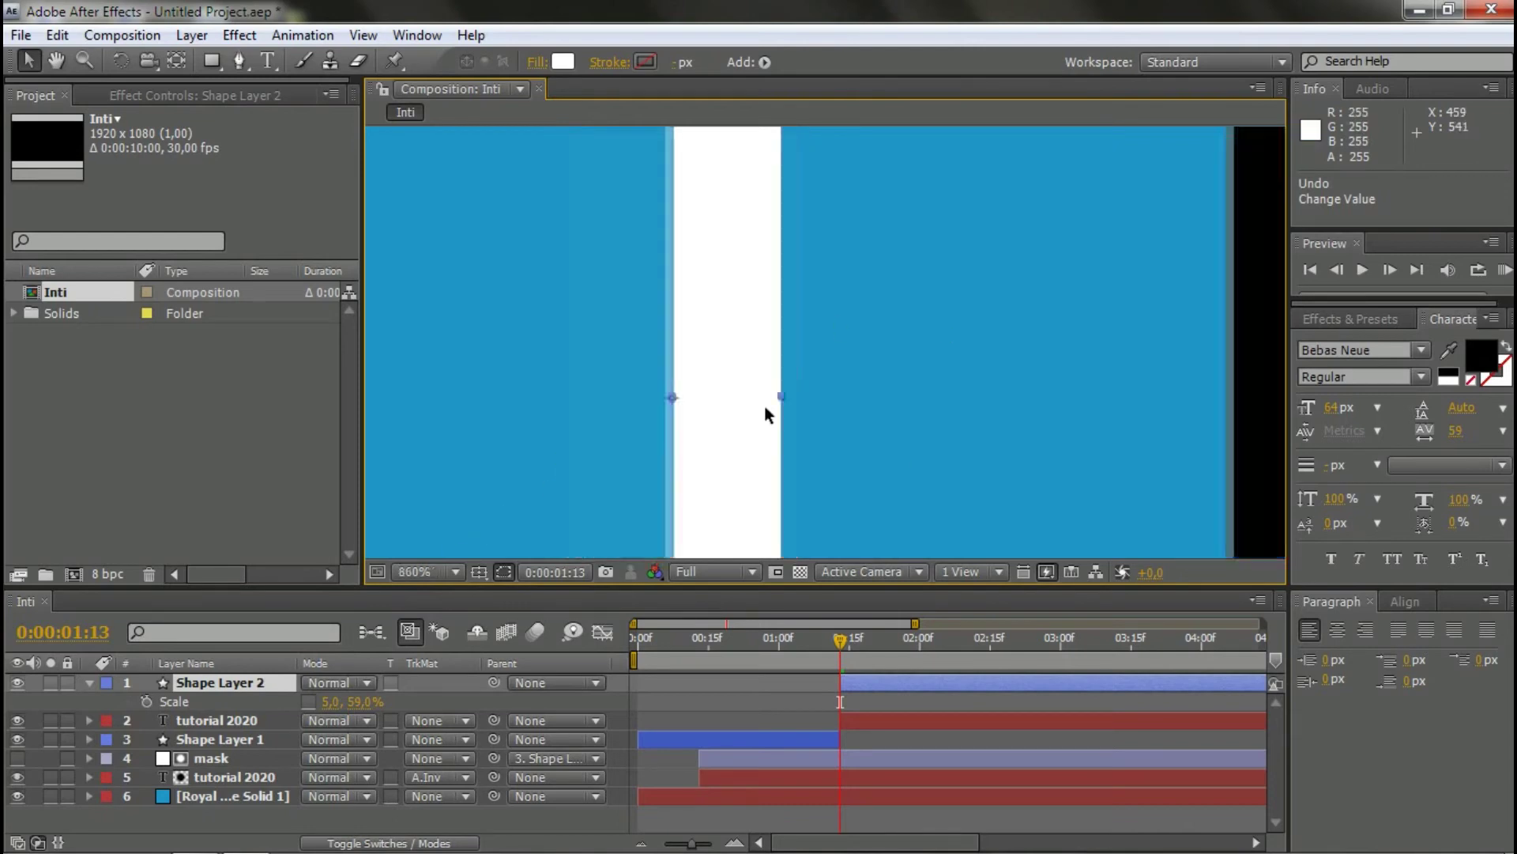
pyautogui.scroll(-4, 765, 406)
pyautogui.scroll(-6, 756, 363)
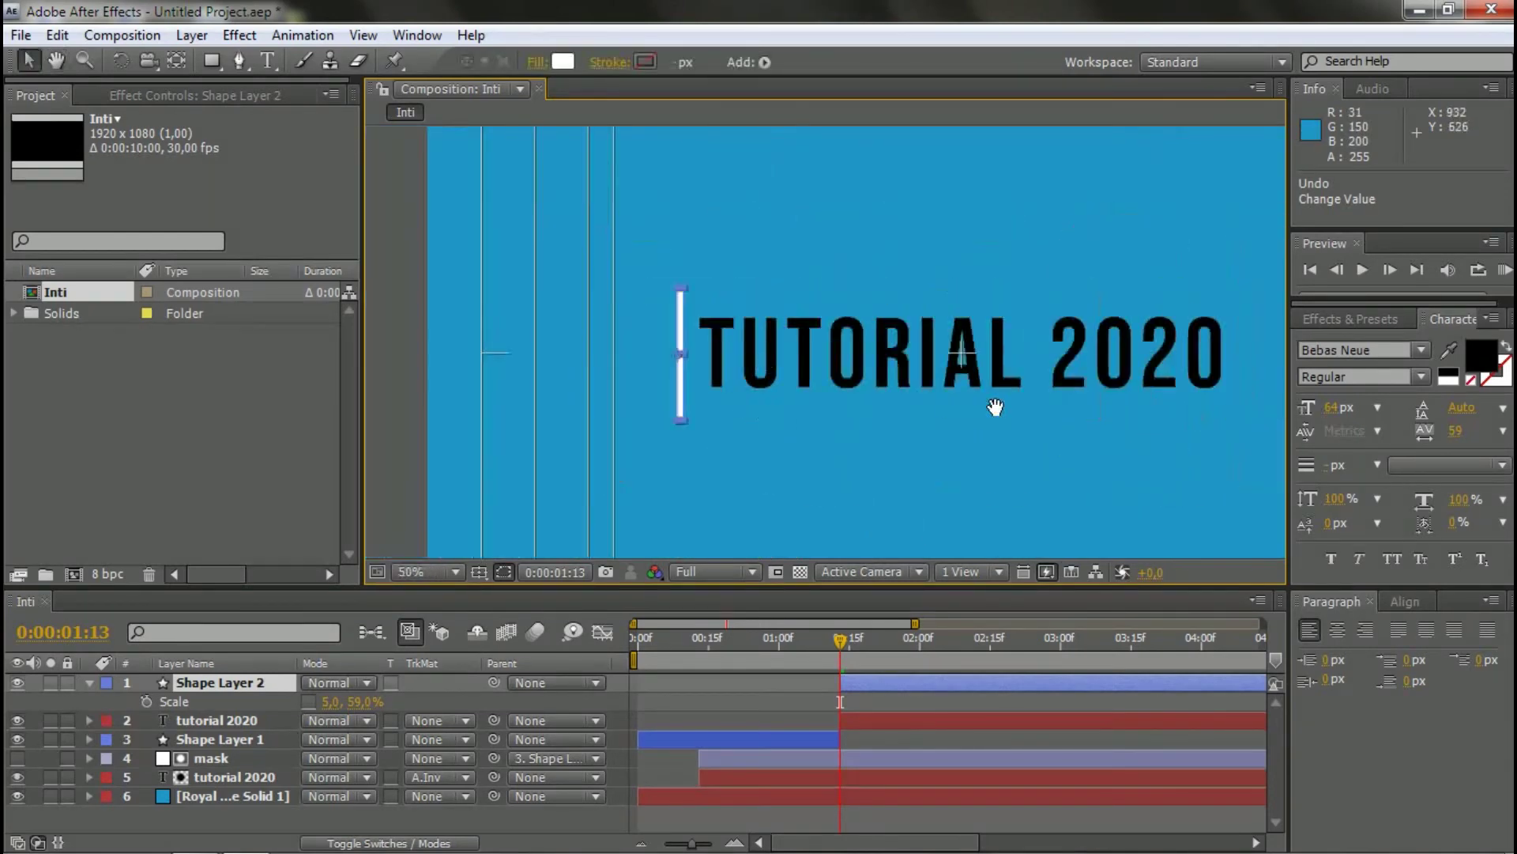
pyautogui.moveTo(995, 407); pyautogui.dragTo(728, 437)
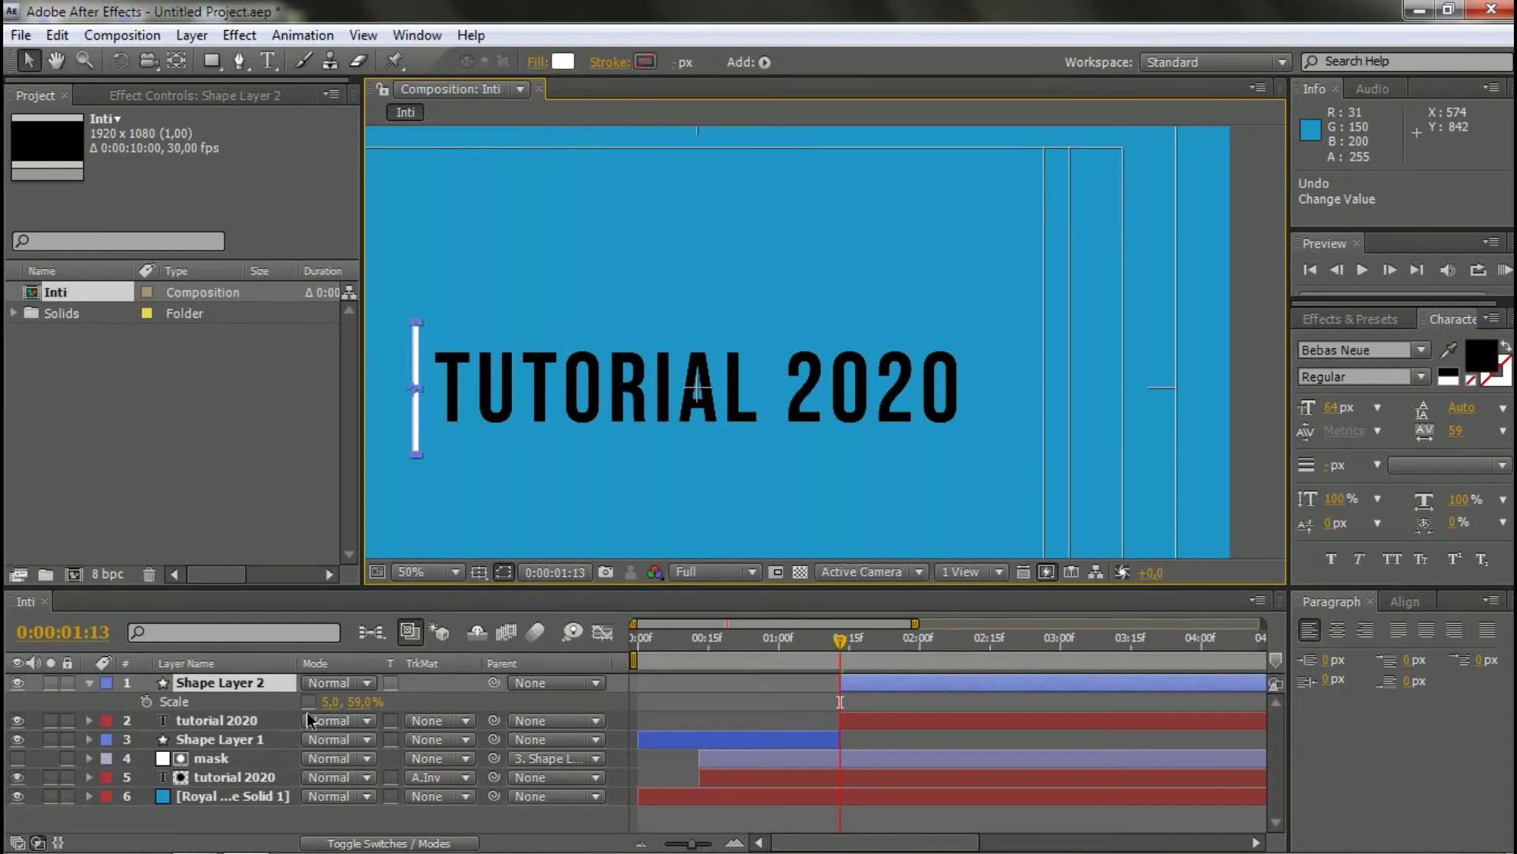
pyautogui.moveTo(330, 702); pyautogui.dragTo(409, 536)
pyautogui.scroll(2, 420, 405)
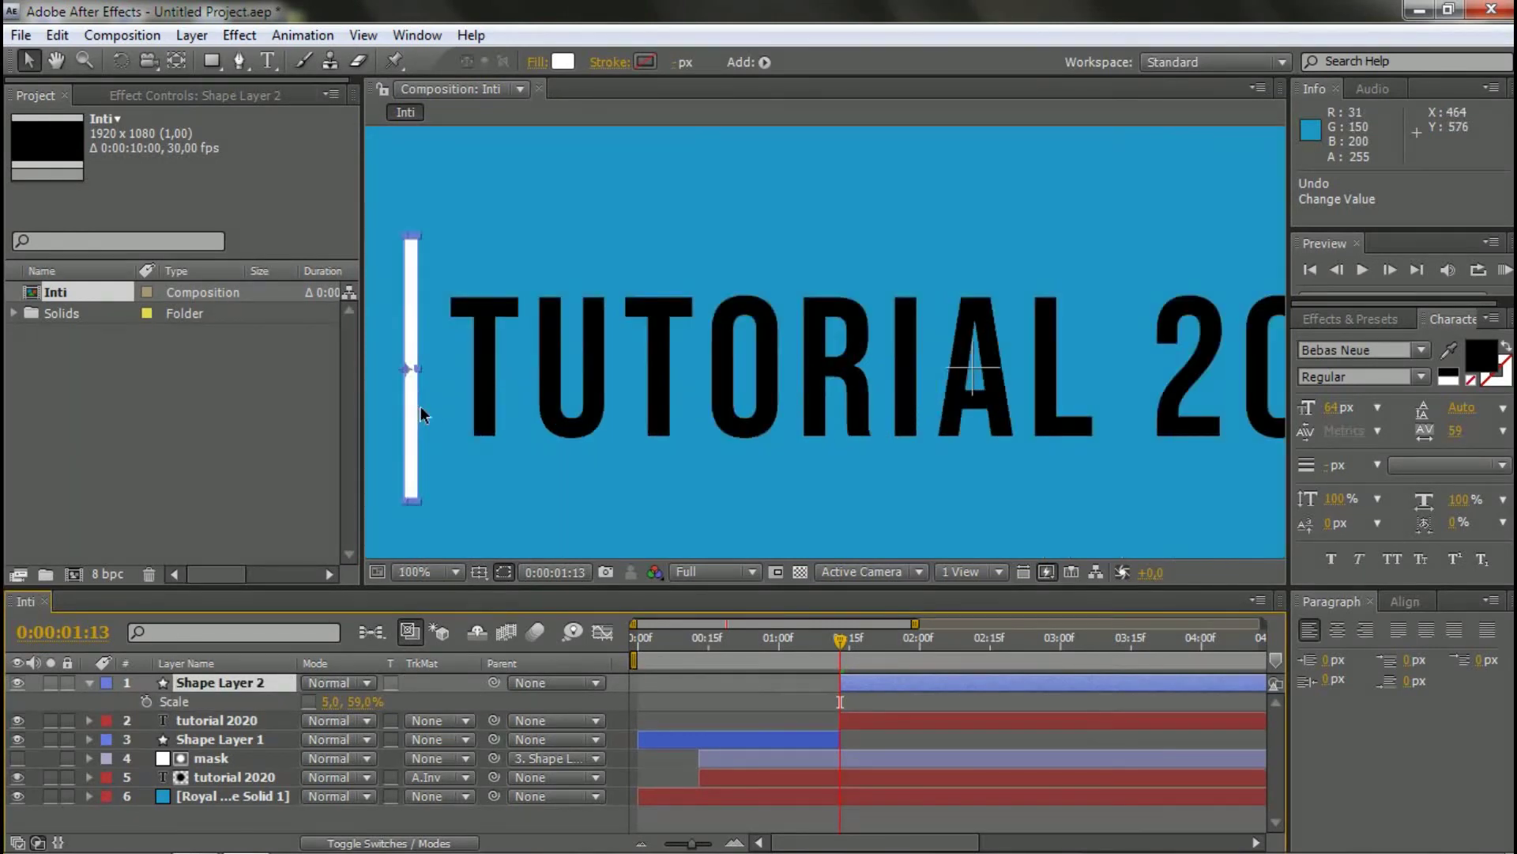
# - Move Shape Layer 2's anchor point from the line's left edge to its middle with the Pan Behind tool
pyautogui.moveTo(452, 399); pyautogui.dragTo(636, 406)
pyautogui.scroll(2, 576, 424)
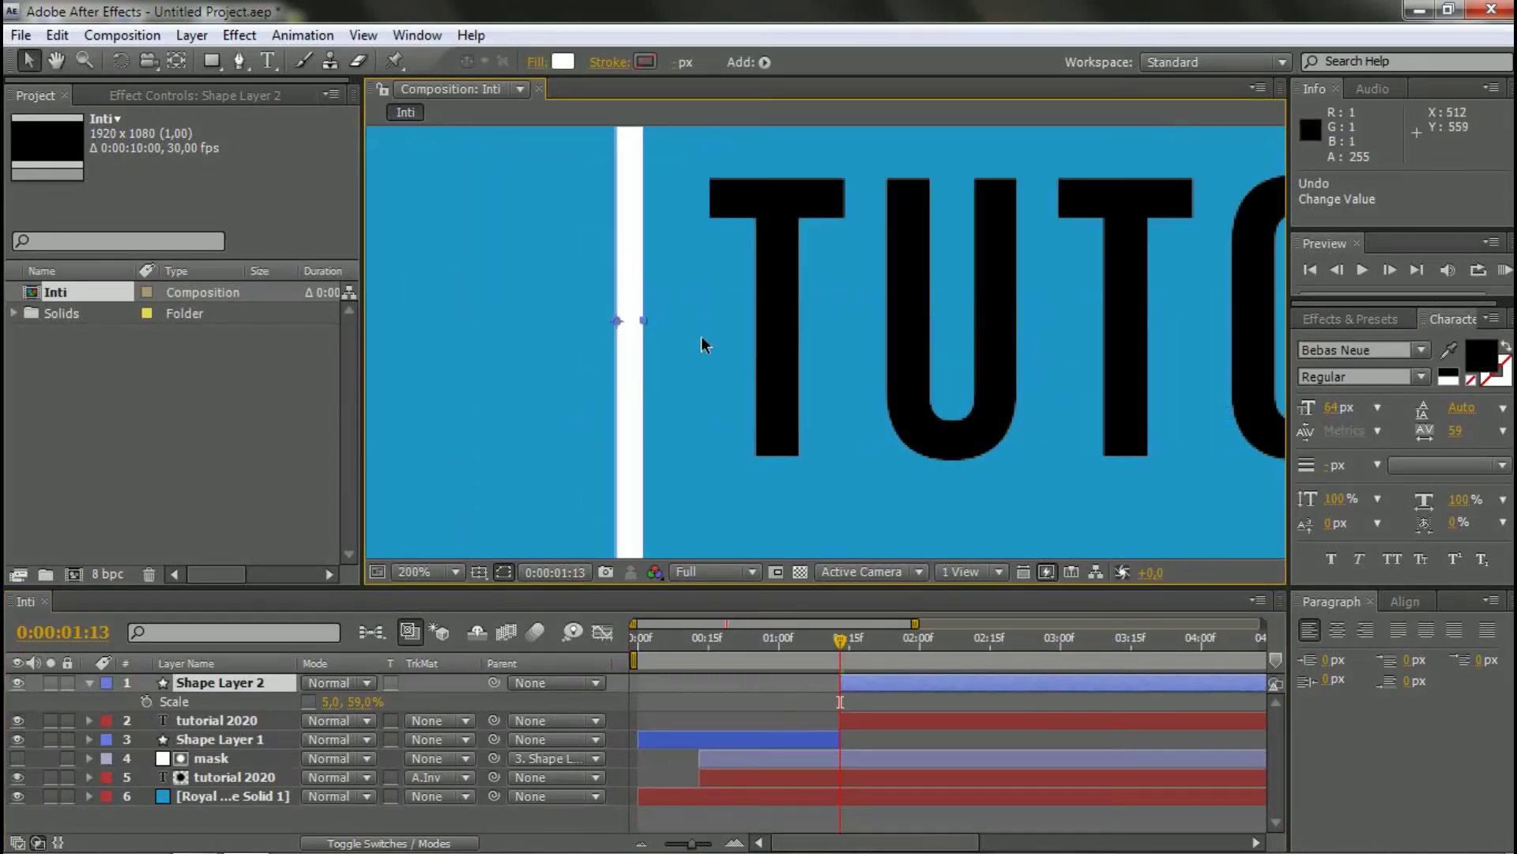
pyautogui.scroll(3, 615, 354)
pyautogui.moveTo(614, 355); pyautogui.dragTo(590, 477)
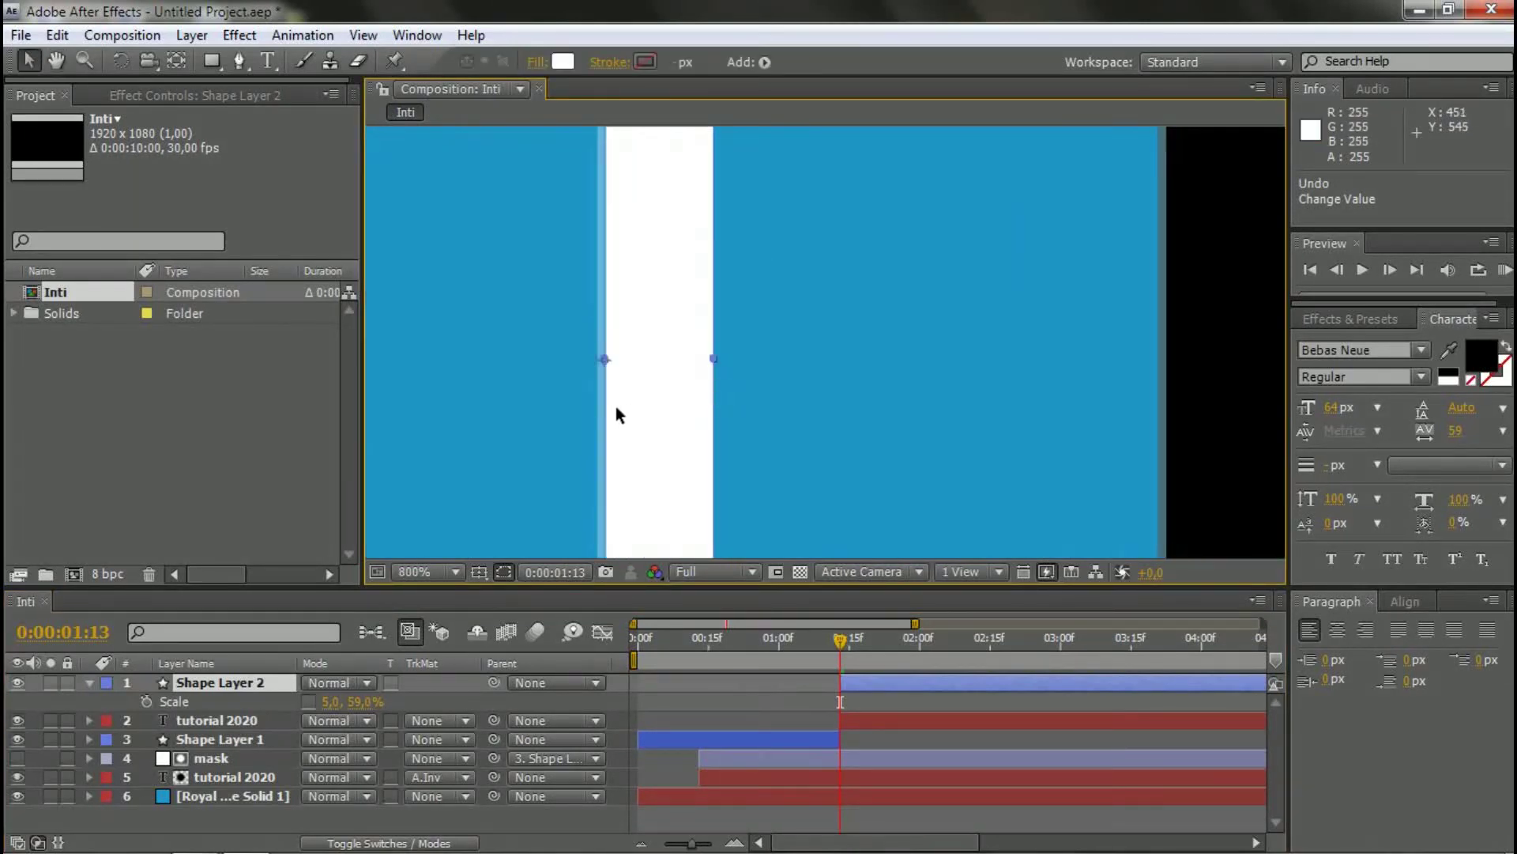
pyautogui.scroll(1, 605, 357)
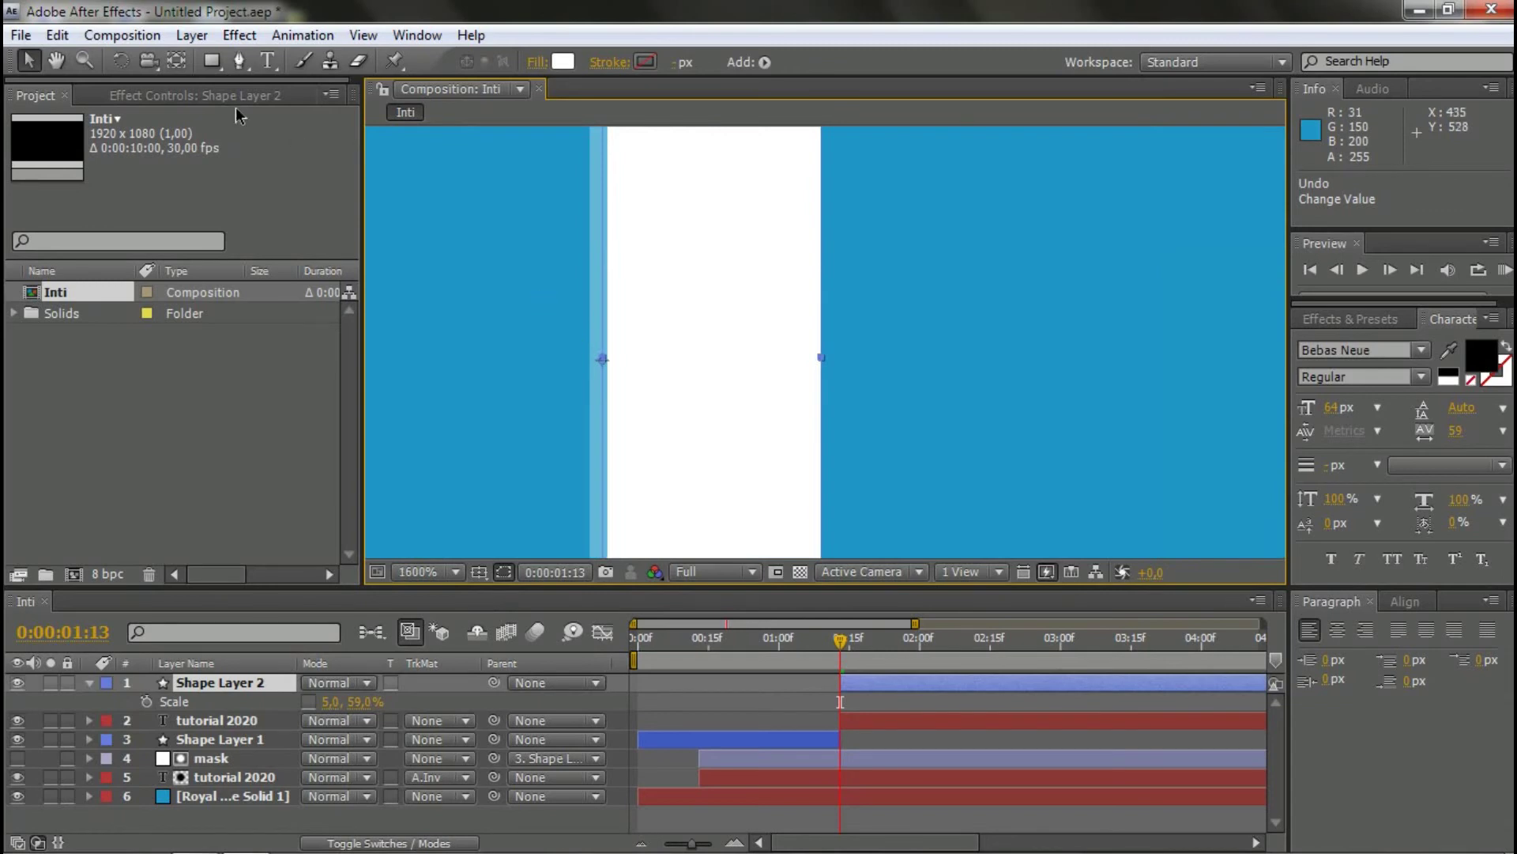
pyautogui.click(209, 62)
pyautogui.click(181, 66)
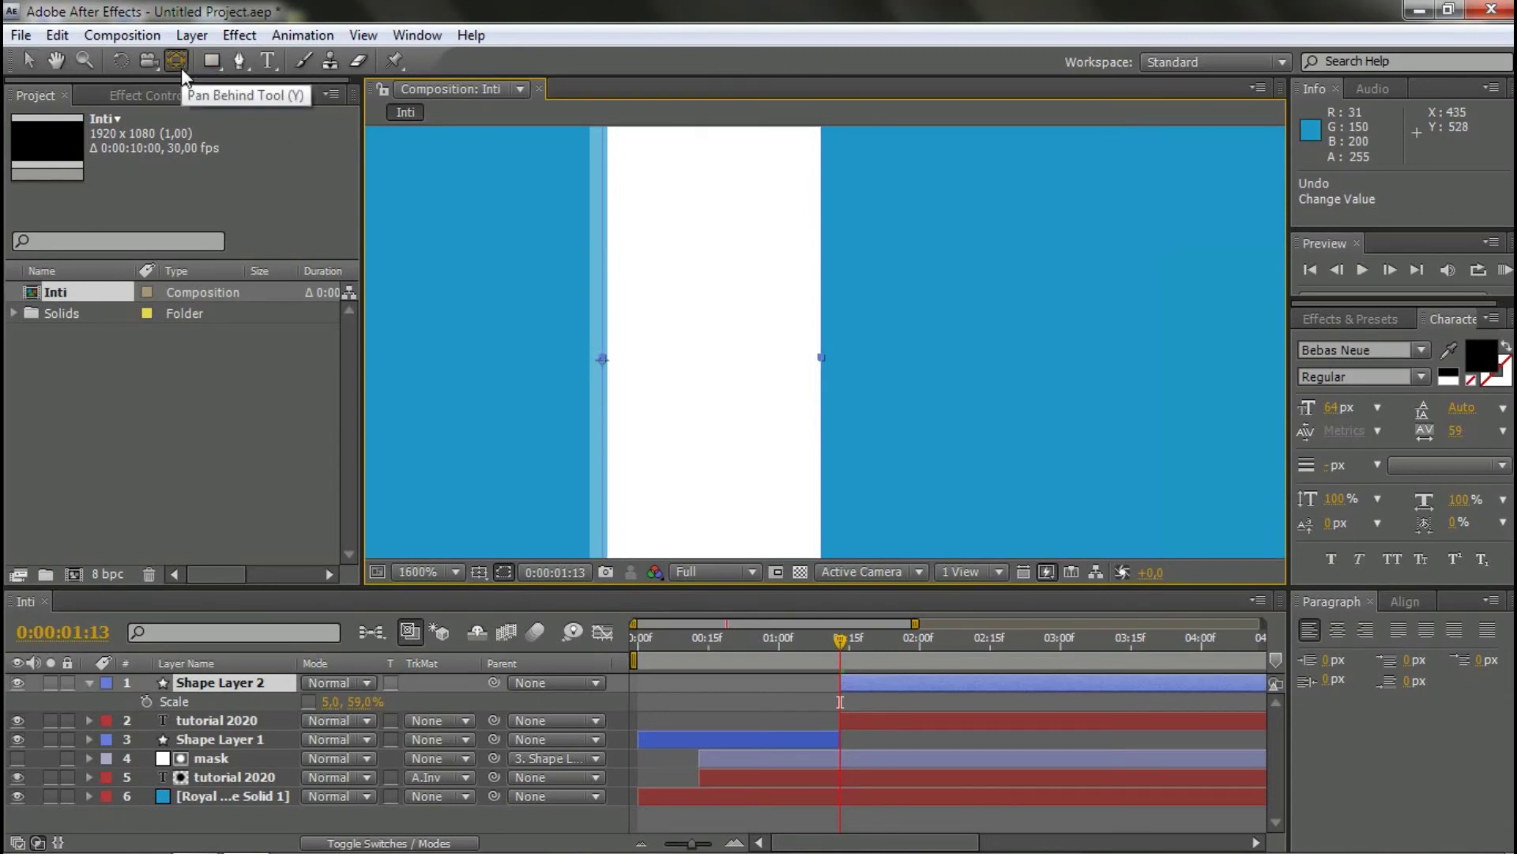
pyautogui.moveTo(632, 366); pyautogui.dragTo(718, 365)
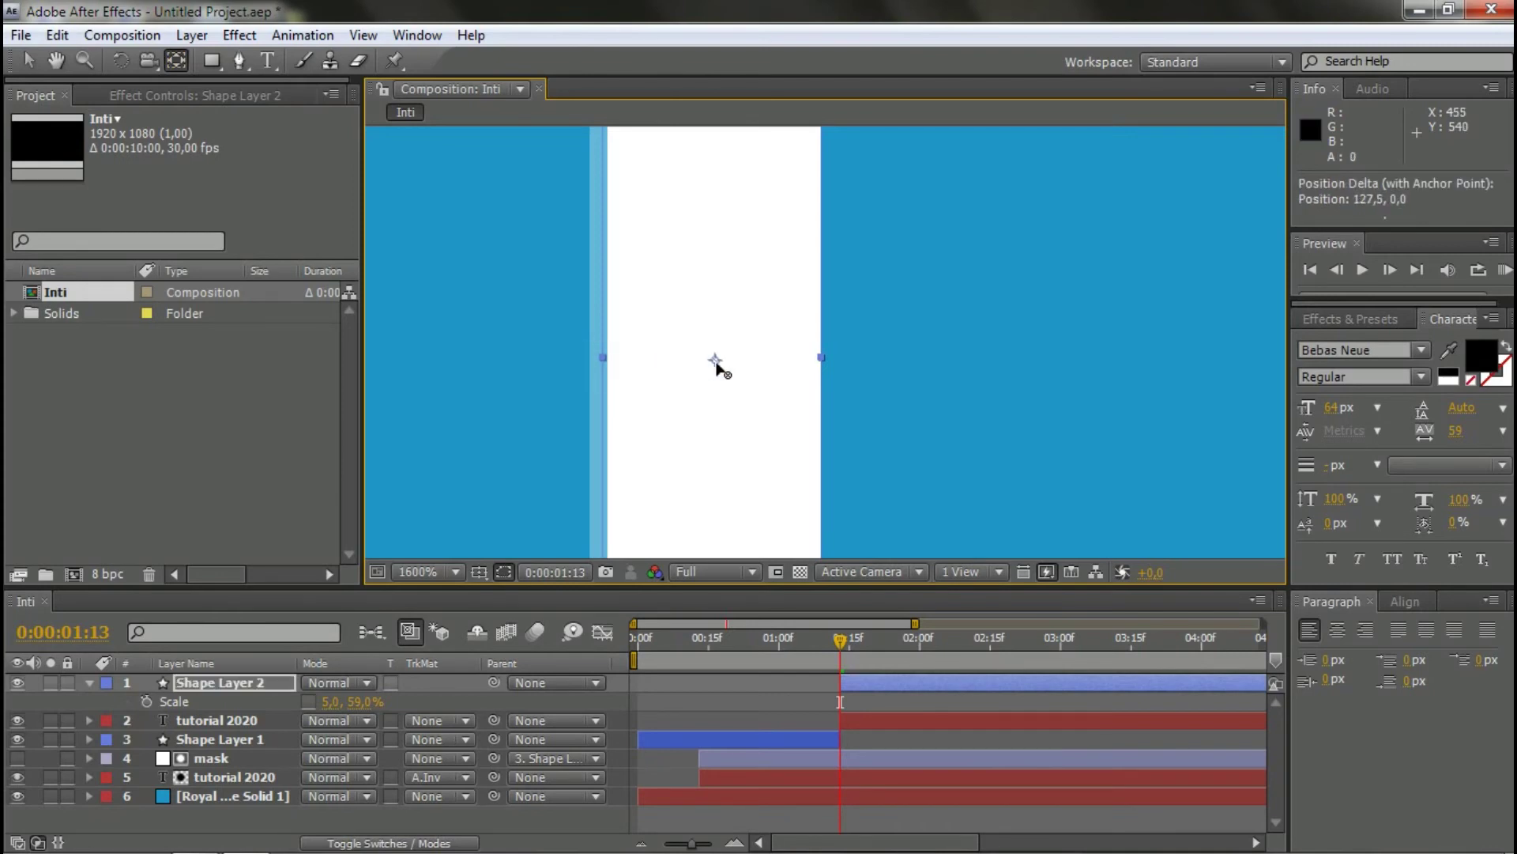
pyautogui.scroll(-4, 715, 365)
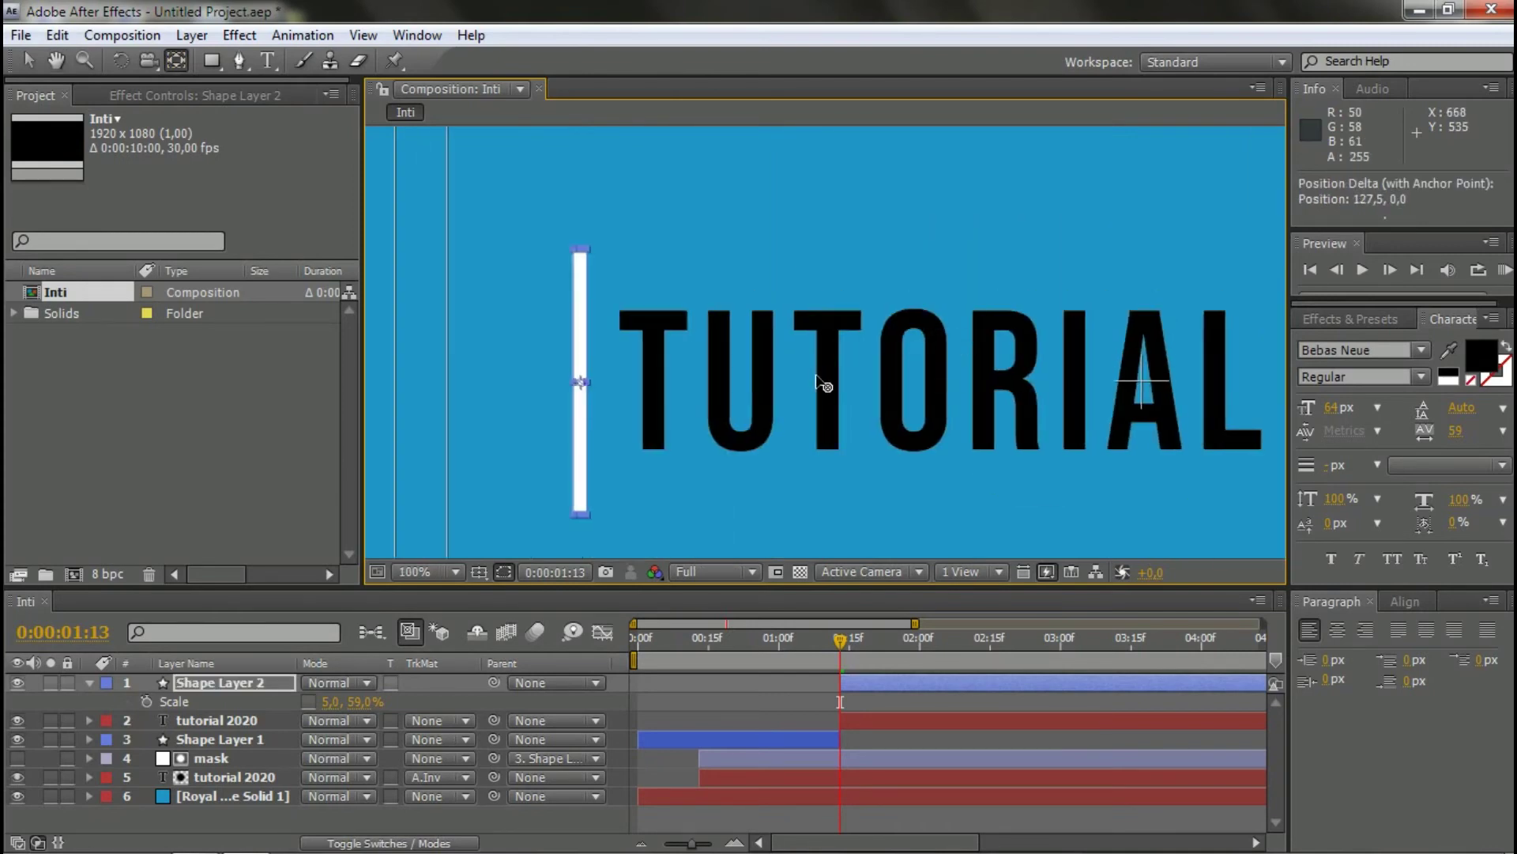
pyautogui.press('v')
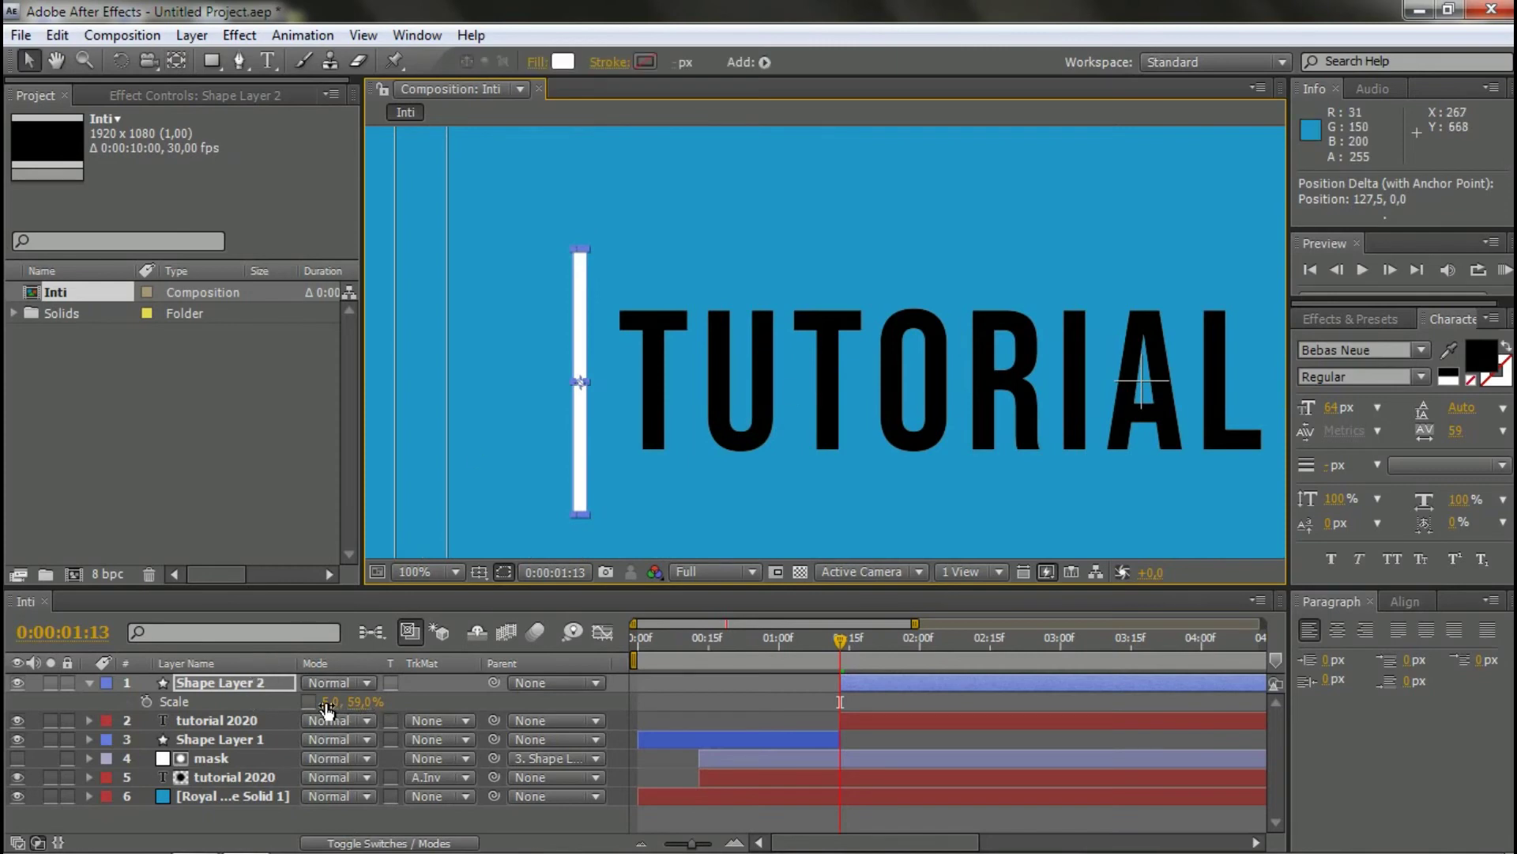
# - Try stretching Shape Layer 2 horizontally from its centred anchor point and undo the scale change
pyautogui.scroll(-2, 687, 509)
pyautogui.moveTo(323, 706); pyautogui.dragTo(782, 708)
pyautogui.hotkey('ctrl', 'z')
# - Move Shape Layer 2's anchor point back to the middle of the line's left edge with the Pan Behind tool
pyautogui.scroll(8, 627, 457)
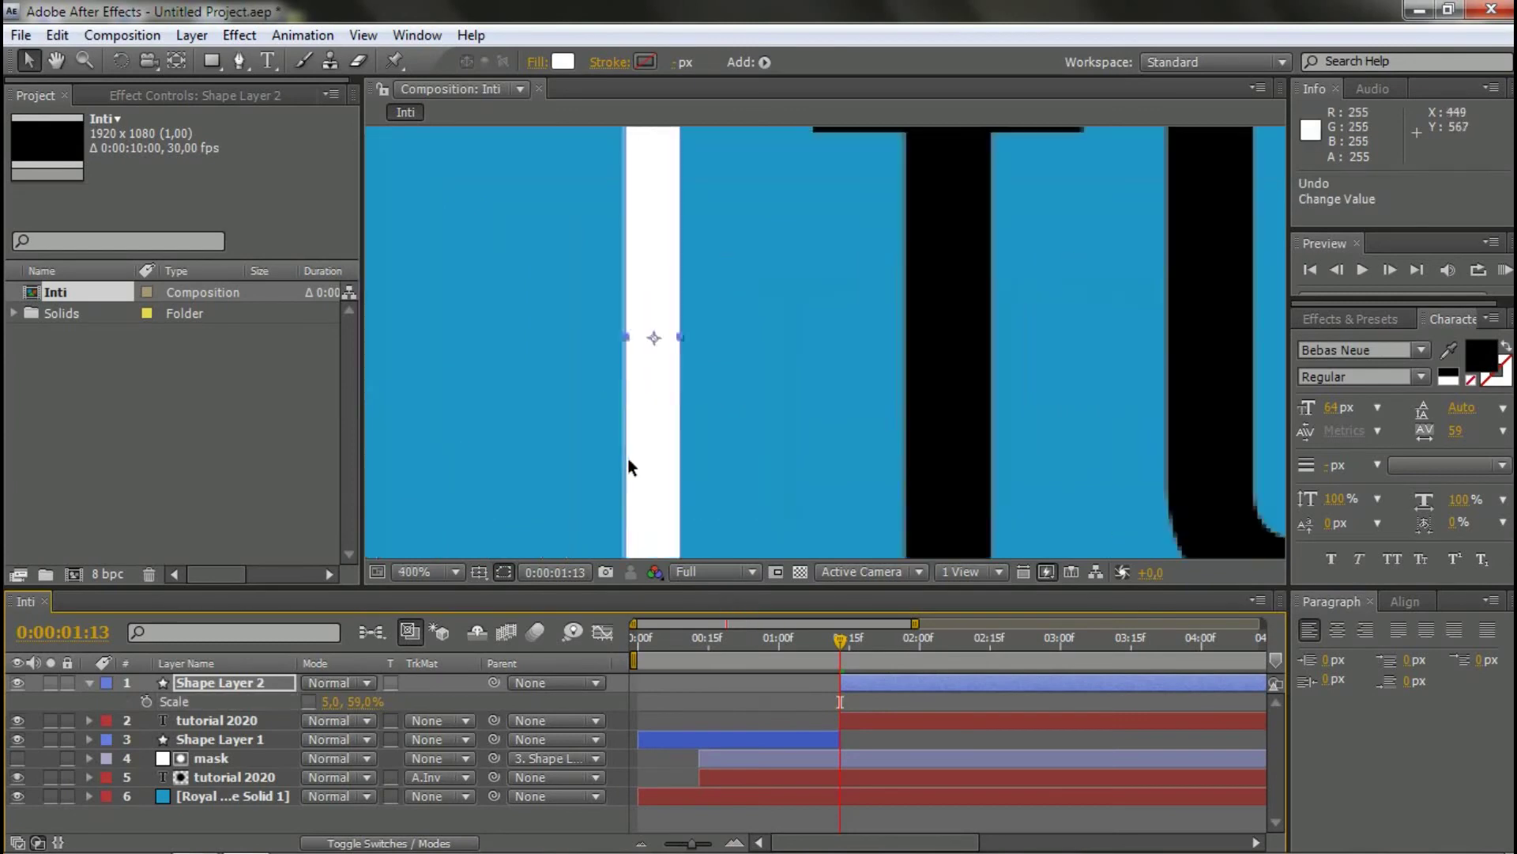
pyautogui.moveTo(788, 192); pyautogui.dragTo(745, 451)
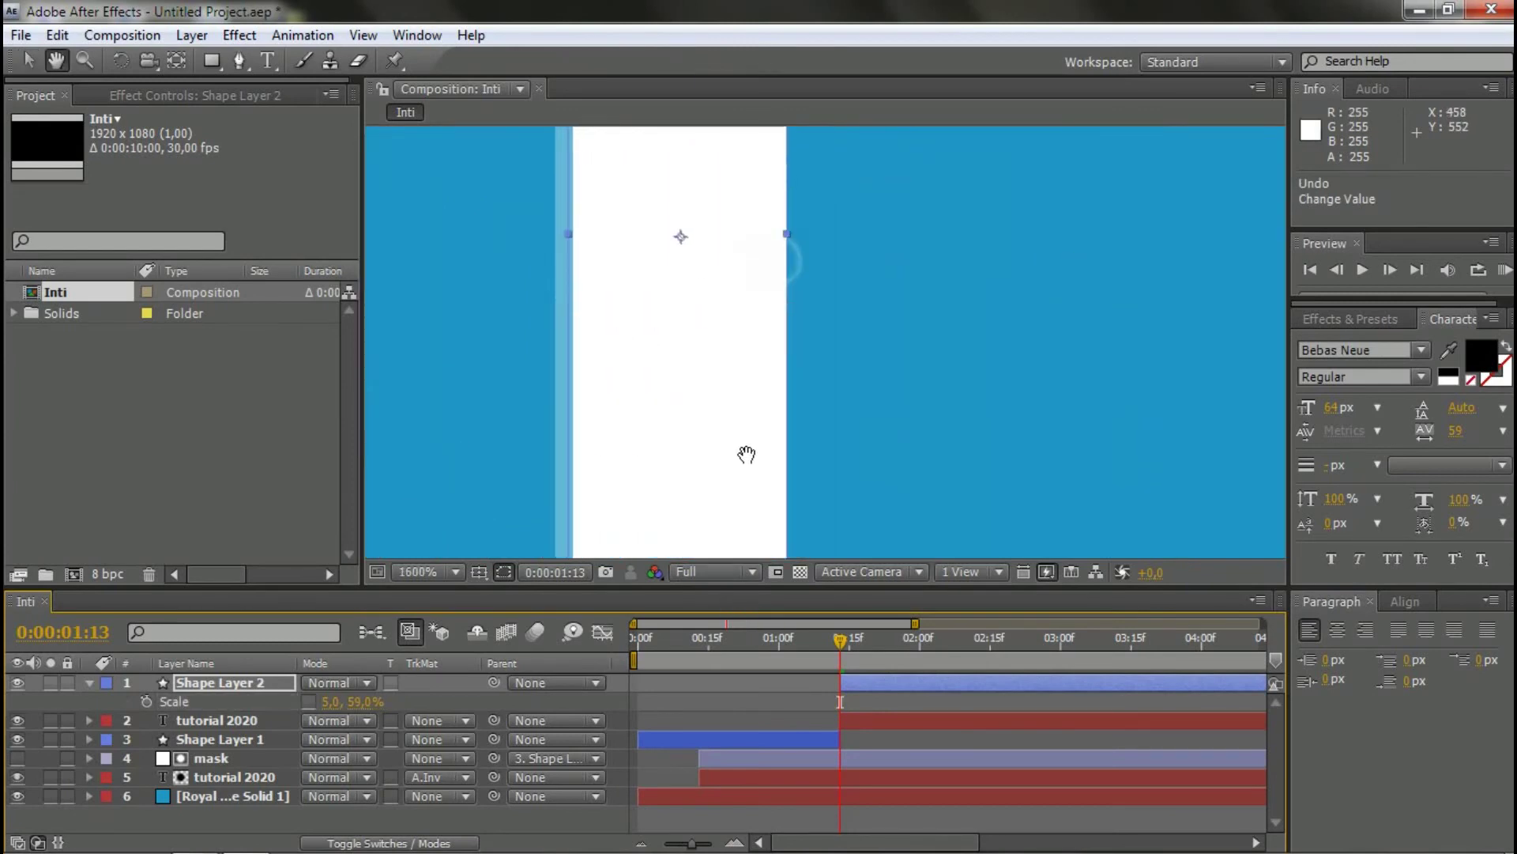
pyautogui.click(177, 60)
pyautogui.moveTo(667, 243); pyautogui.dragTo(571, 245)
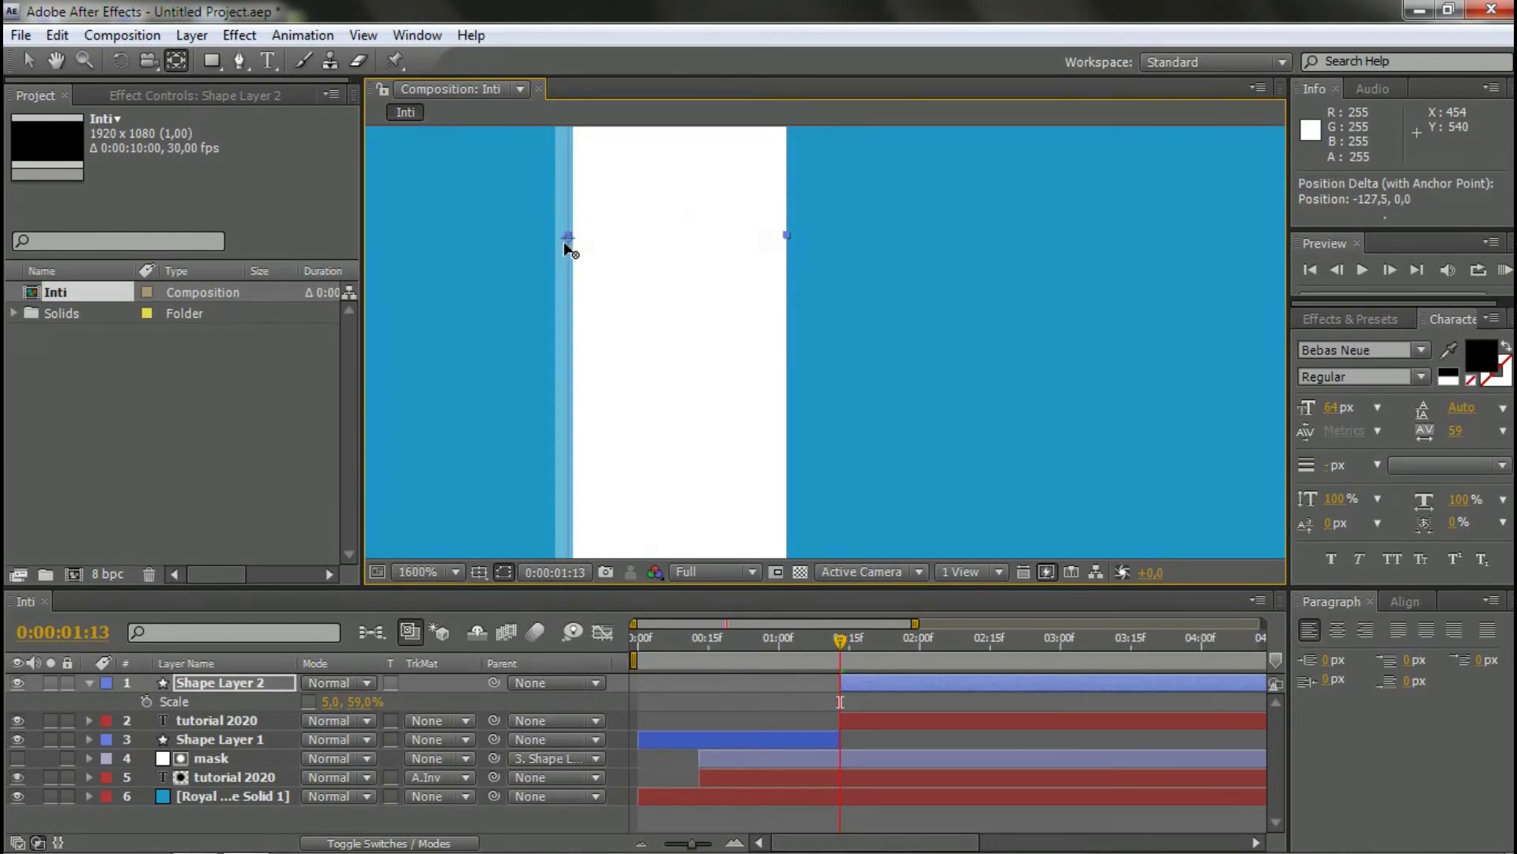
pyautogui.scroll(-7, 633, 311)
pyautogui.moveTo(713, 319); pyautogui.dragTo(619, 470)
pyautogui.scroll(2, 581, 471)
pyautogui.press('h')
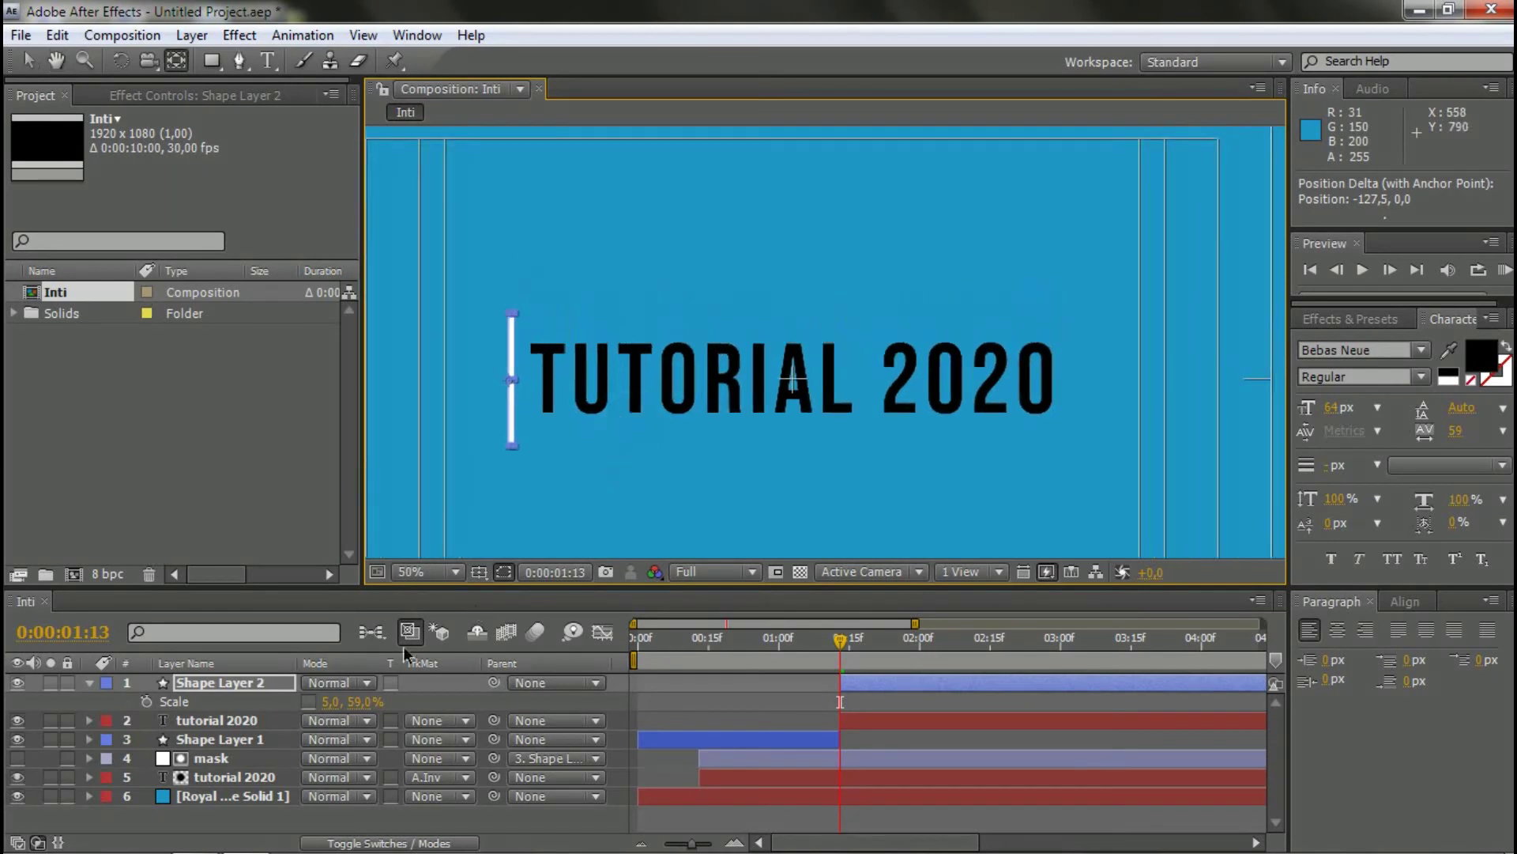
# - Try Shape Layer 2 above the black title layer with its horizontal scale at 341%, and undo the stretch
pyautogui.moveTo(330, 702); pyautogui.dragTo(239, 721)
pyautogui.click(188, 681)
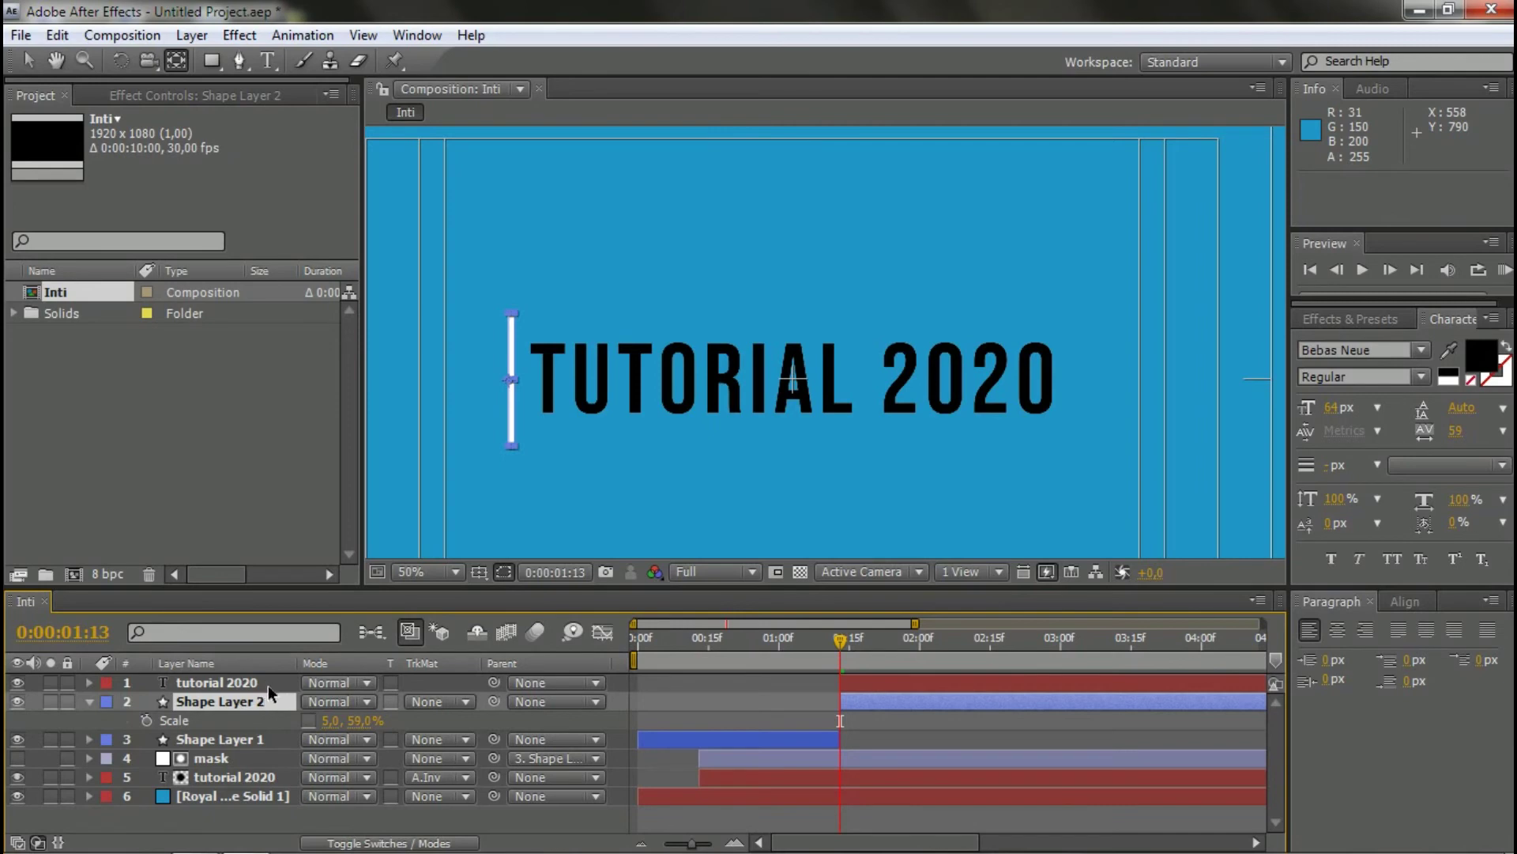
pyautogui.moveTo(279, 696); pyautogui.dragTo(700, 699)
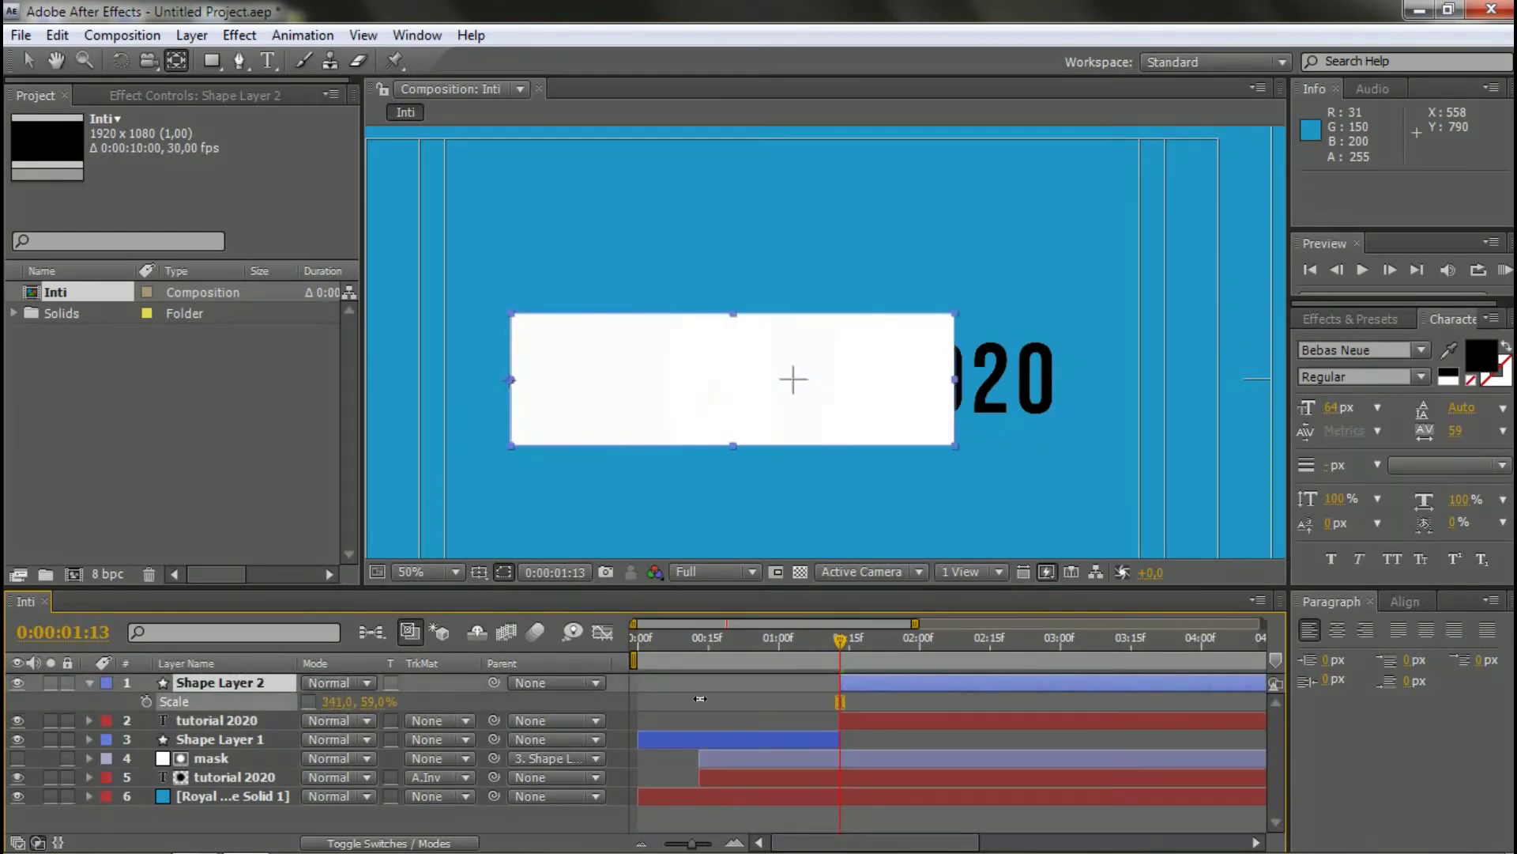
pyautogui.hotkey('ctrl', 'z')
# - Place Shape Layer 2 below the black tutorial 2020 layer, try a horizontal scale of 396%, and undo that stretch
pyautogui.moveTo(253, 684); pyautogui.dragTo(259, 730)
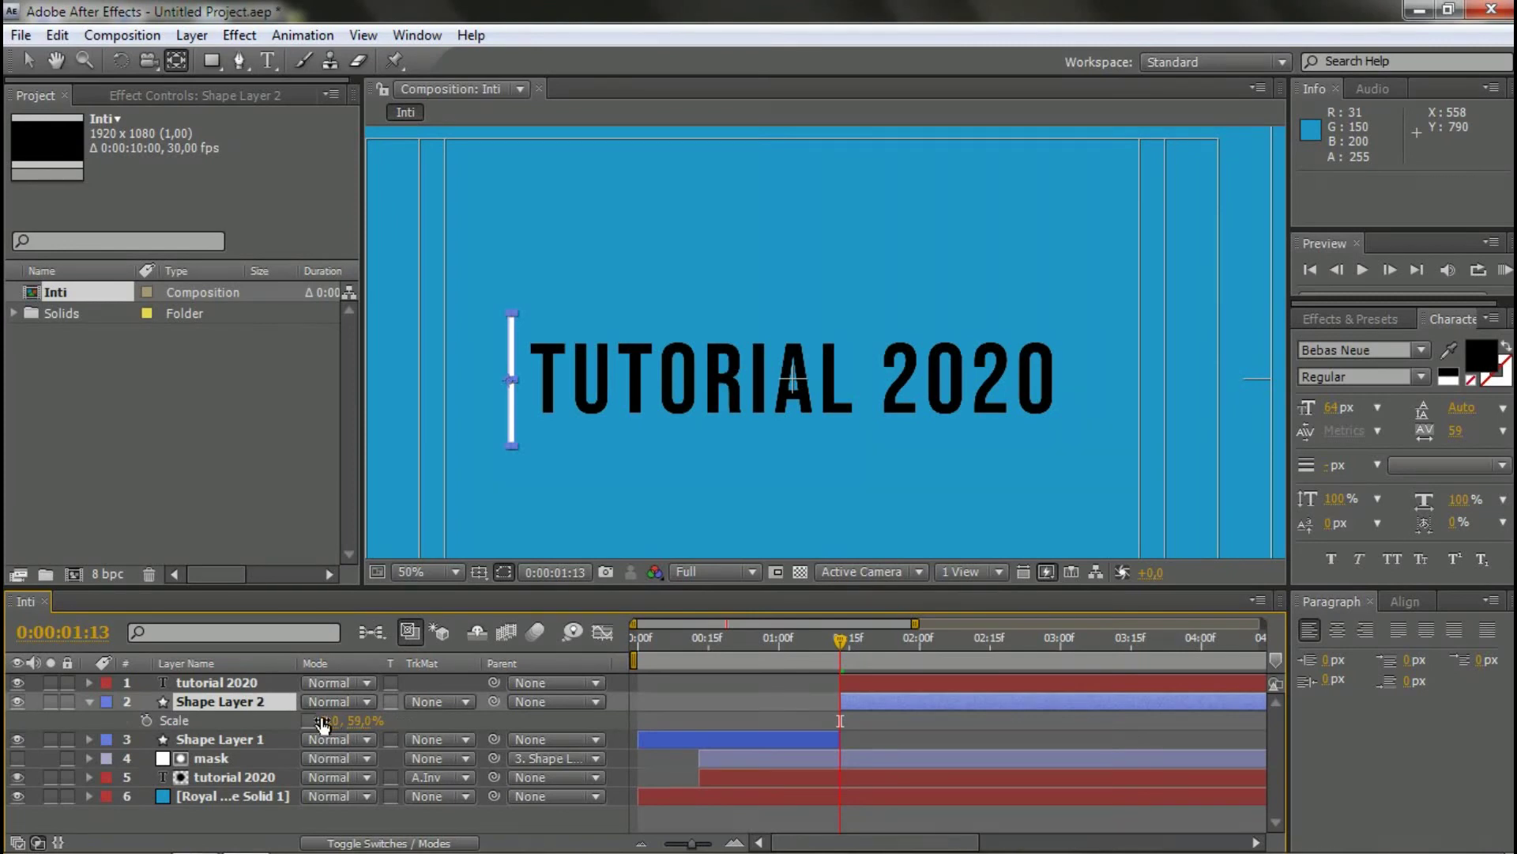
pyautogui.moveTo(322, 724); pyautogui.dragTo(704, 723)
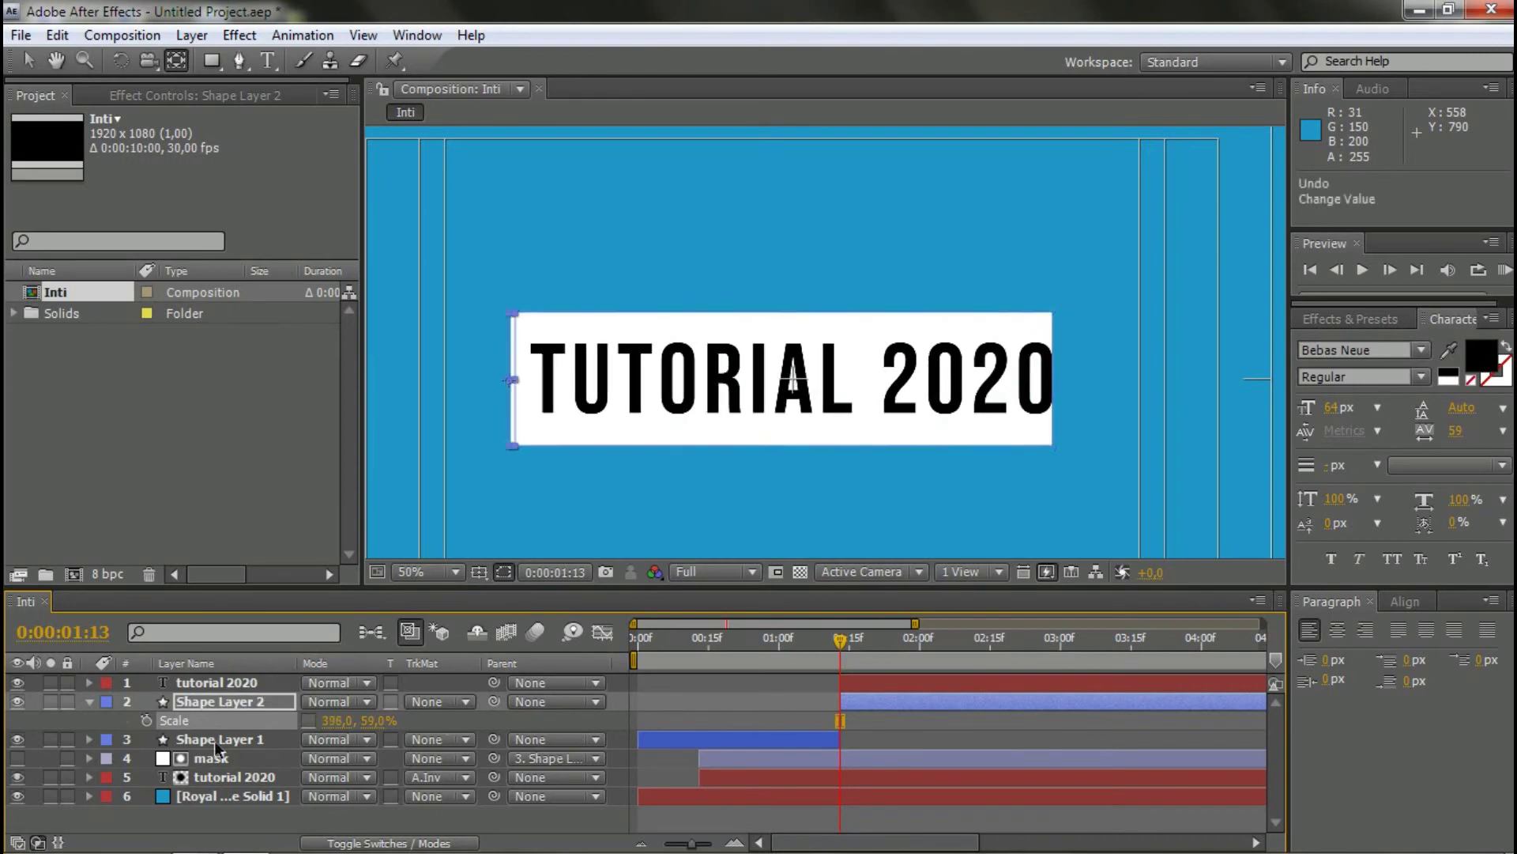
pyautogui.hotkey('ctrl', 'z')
pyautogui.press('v')
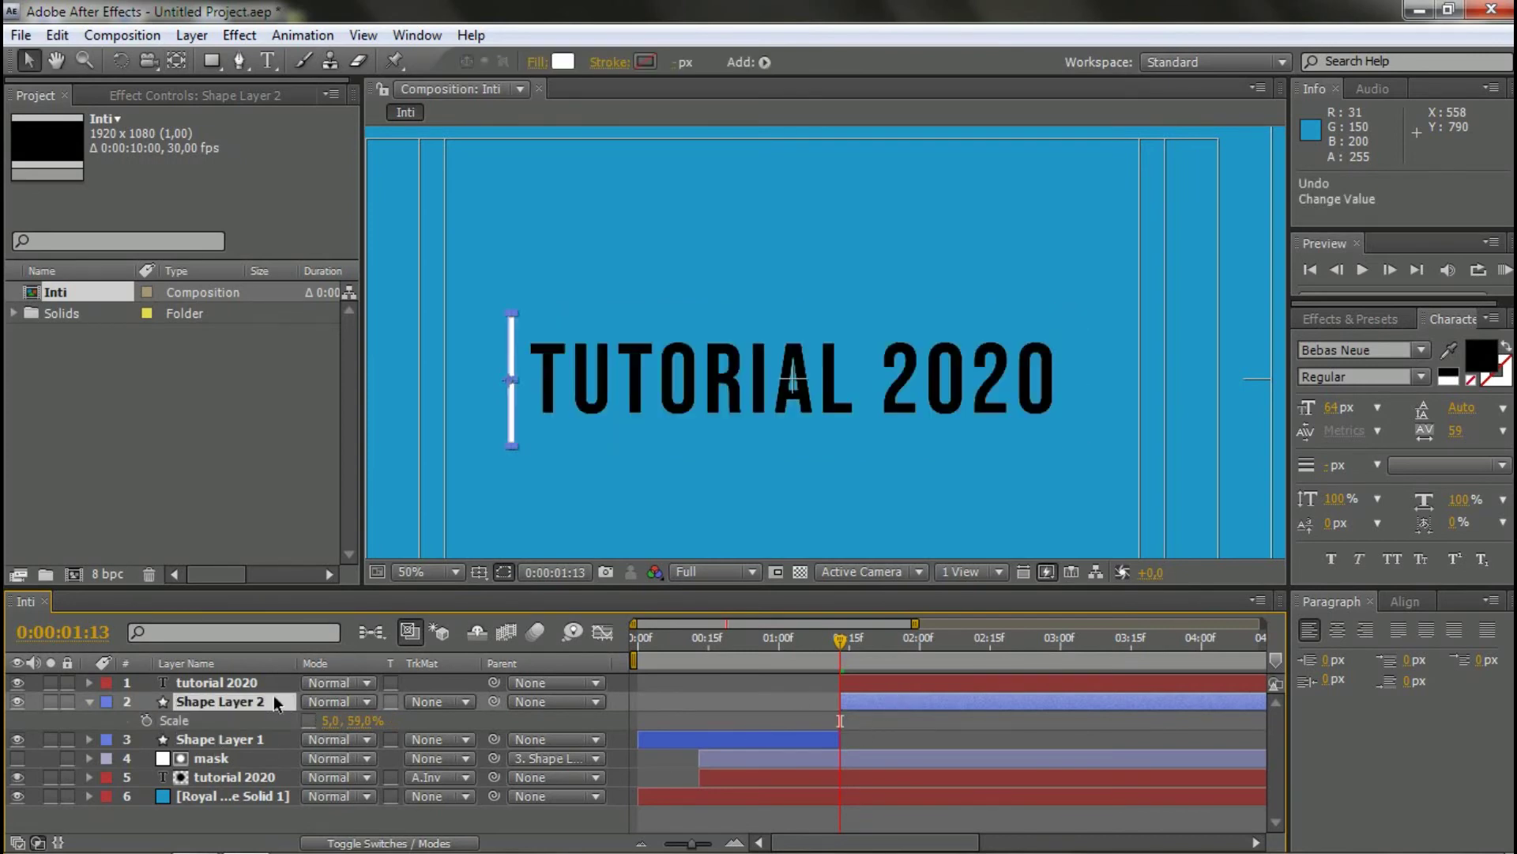
# - Add Scale keyframes of 5.0, 59.0% to Shape Layer 2 at 0:00:01:13 and 0:00:01:23
pyautogui.click(146, 720)
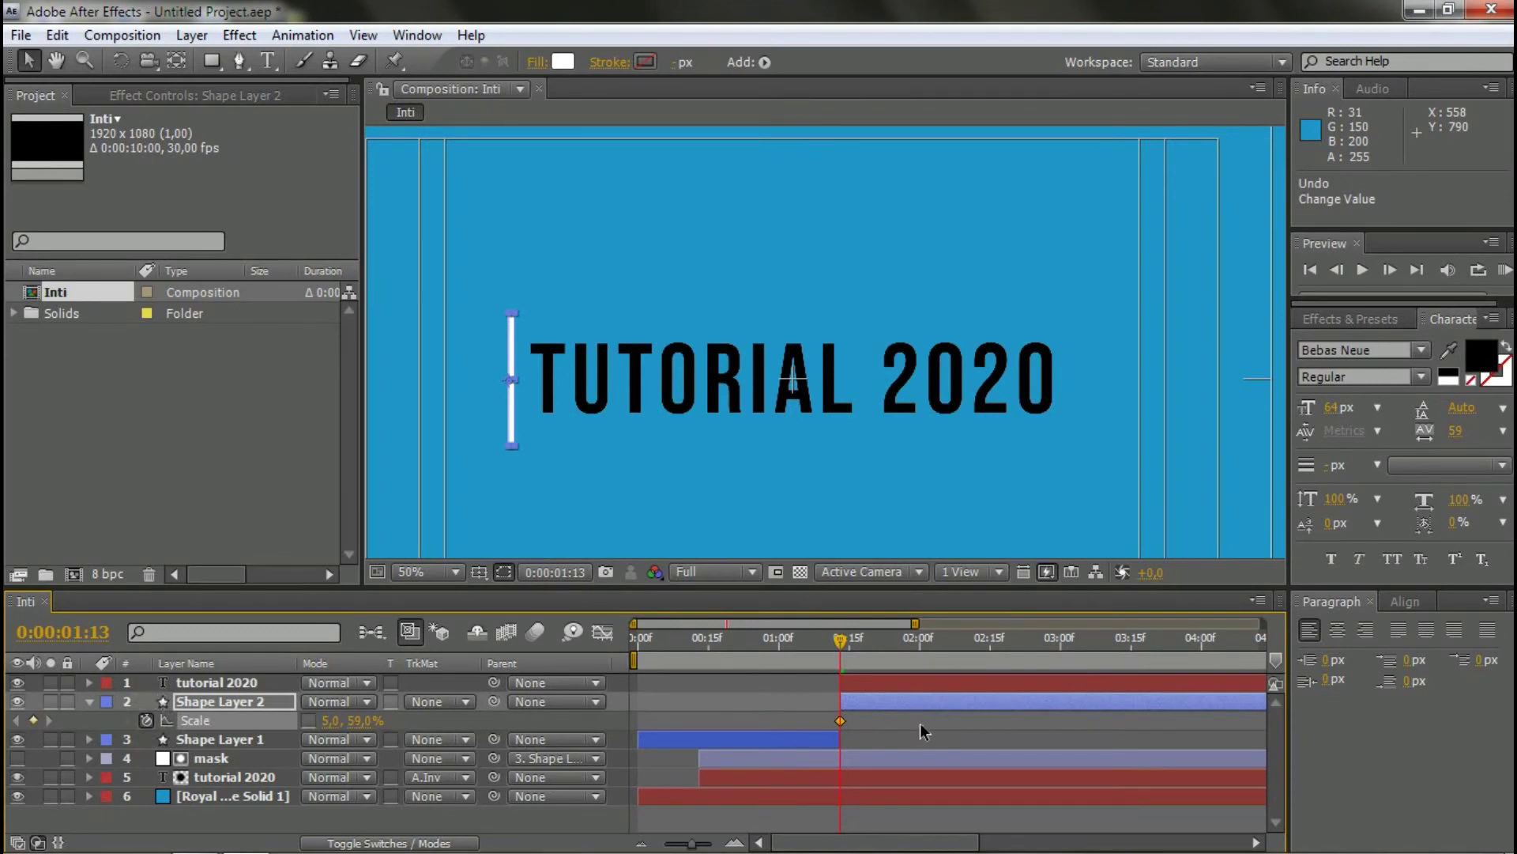
pyautogui.press('space')
pyautogui.press('pageup')
pyautogui.press('pageup')
pyautogui.press('pageup')
pyautogui.press('pageup')
pyautogui.press('pageup')
pyautogui.press('pageup')
pyautogui.press('pageup')
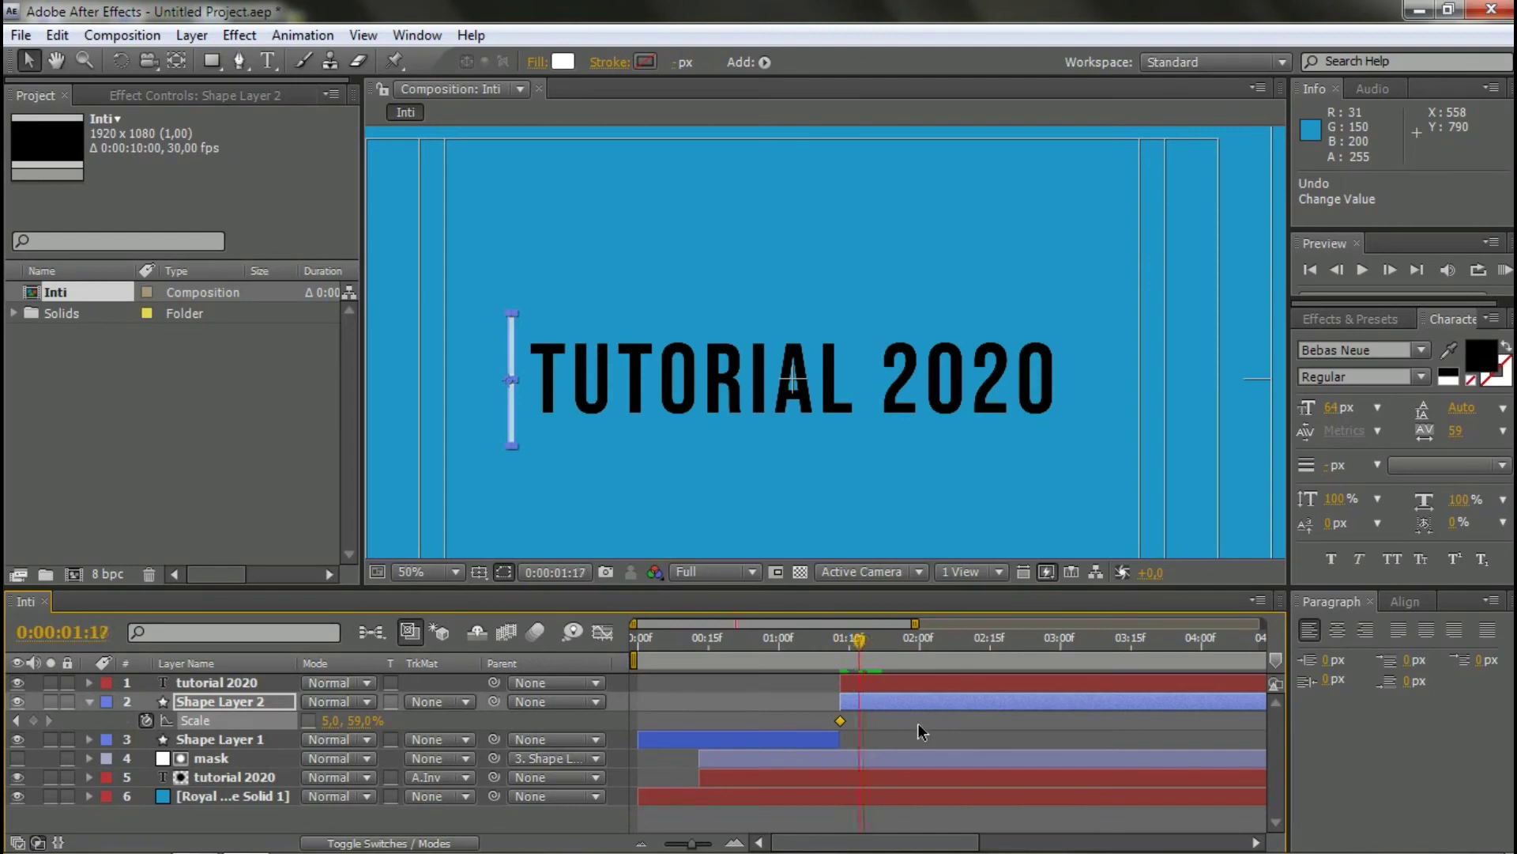
pyautogui.press('space')
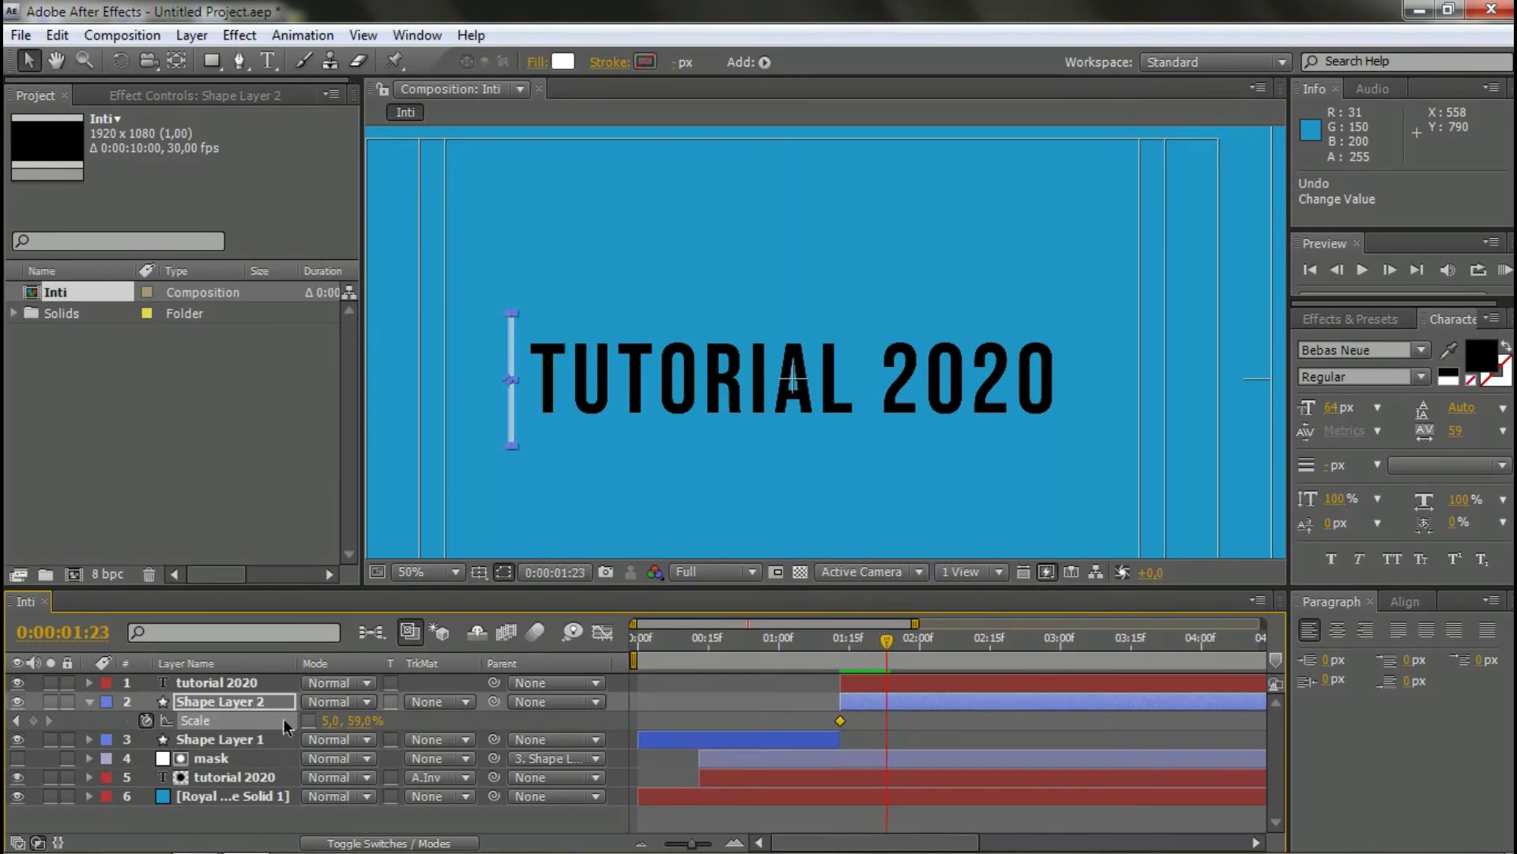
pyautogui.click(33, 720)
# - Apply Easy Ease to both Scale keyframes of Shape Layer 2
pyautogui.press('=')
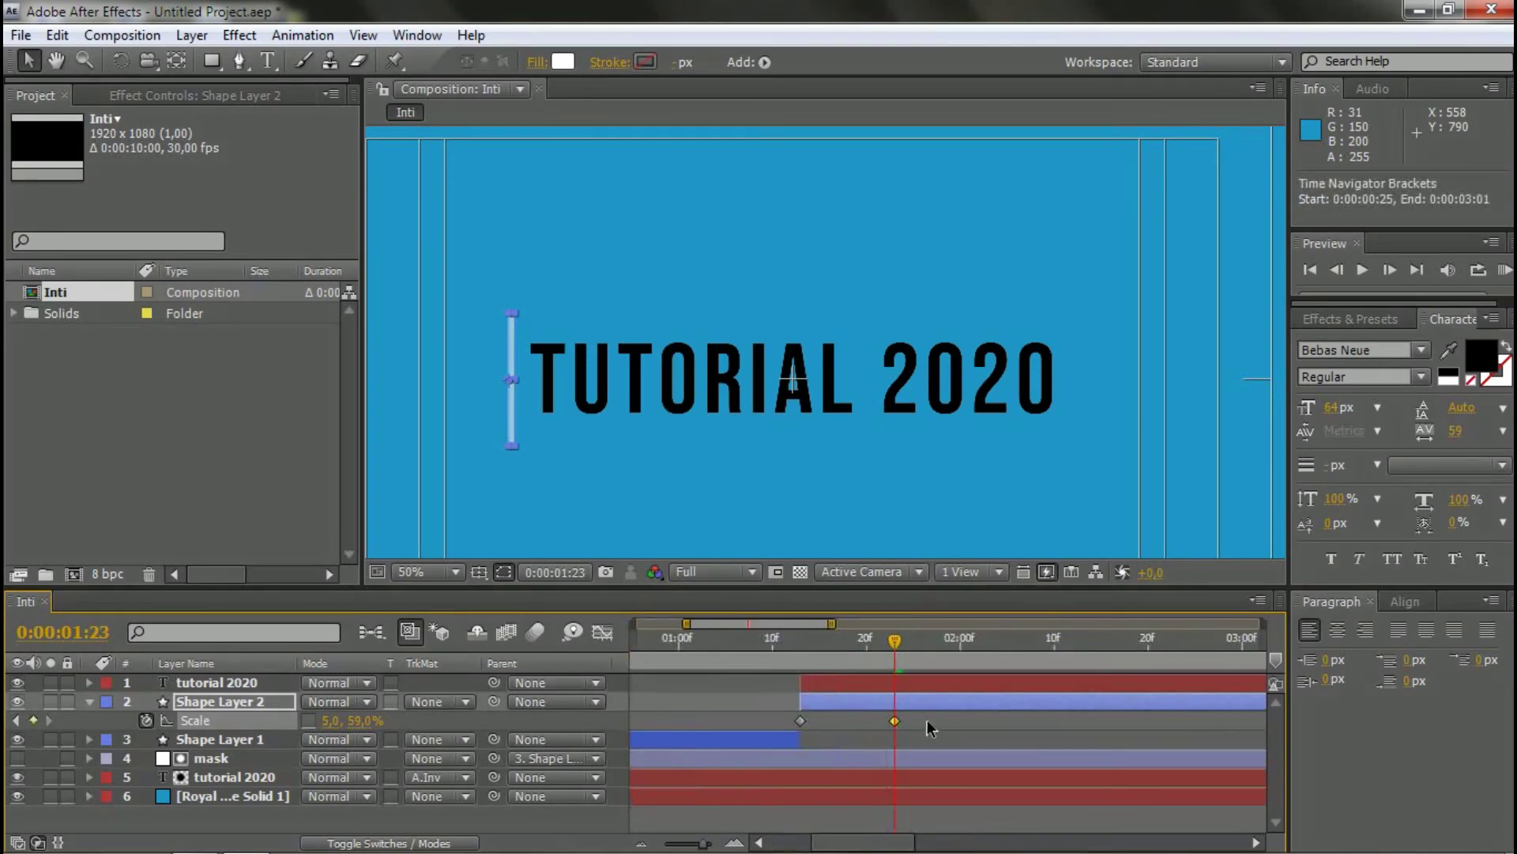
pyautogui.moveTo(927, 719); pyautogui.dragTo(680, 675)
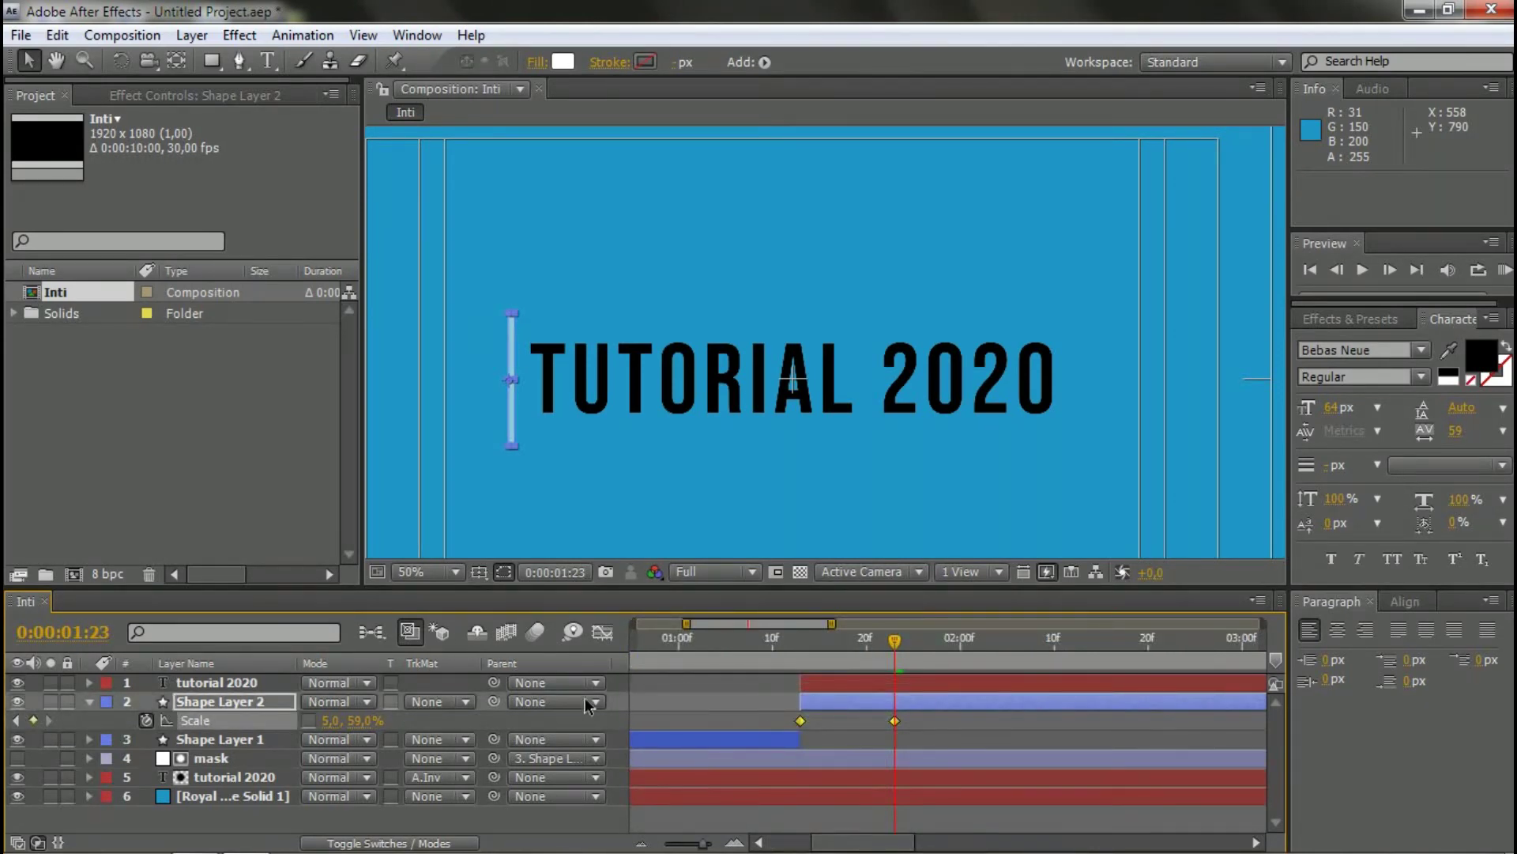
pyautogui.press('F9')
# - Set Shape Layer 2's horizontal scale to 414% at 0:00:01:23 so the bar spans the whole title
pyautogui.click(872, 737)
pyautogui.moveTo(898, 640)
pyautogui.mouseDown()
pyautogui.moveTo(940, 641)
pyautogui.moveTo(895, 640)
pyautogui.mouseUp()
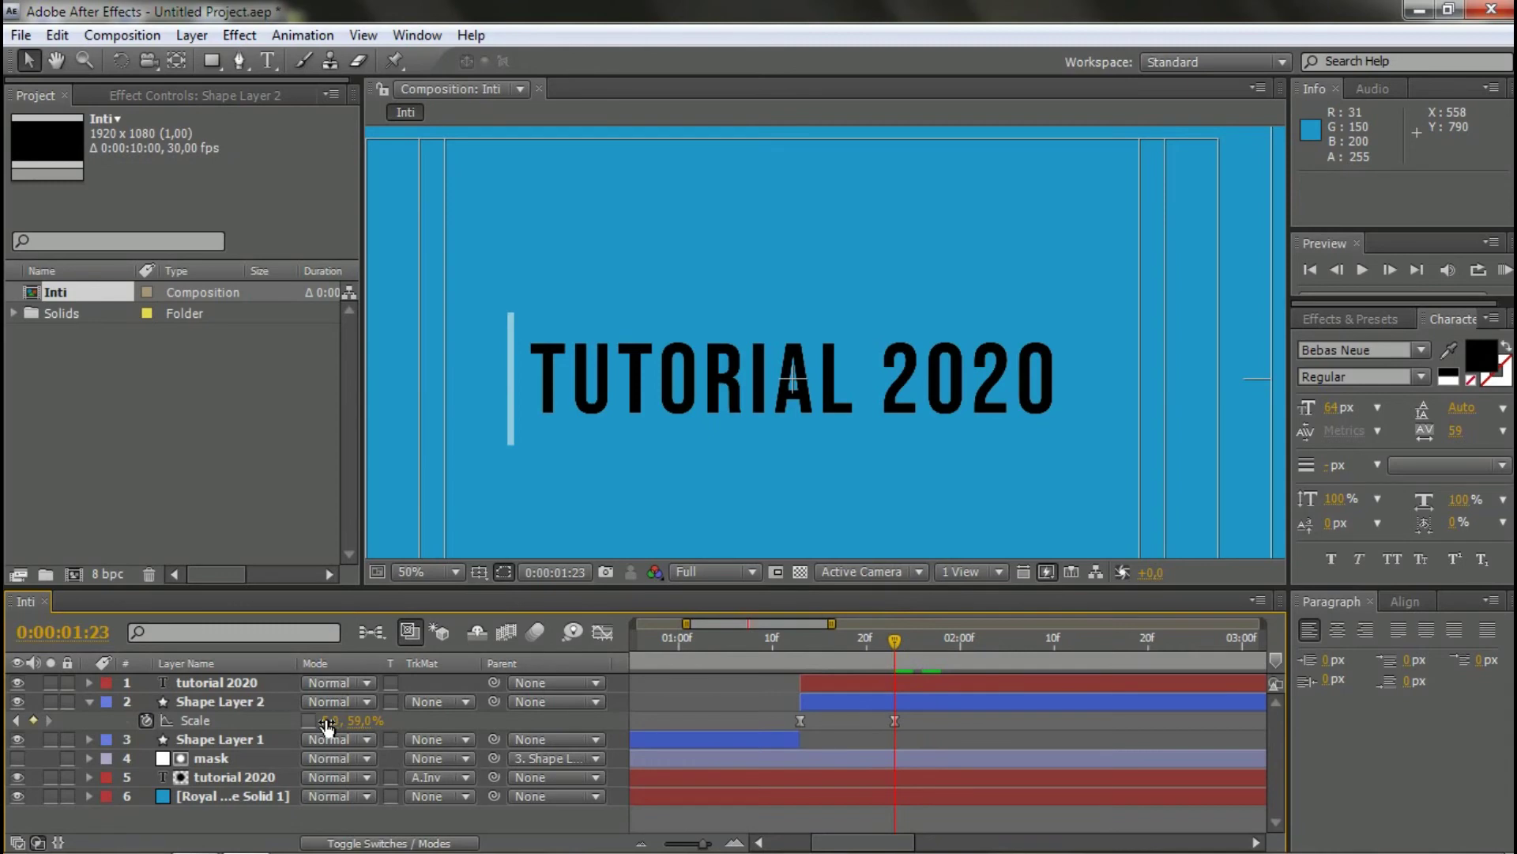
pyautogui.moveTo(326, 726); pyautogui.dragTo(772, 711)
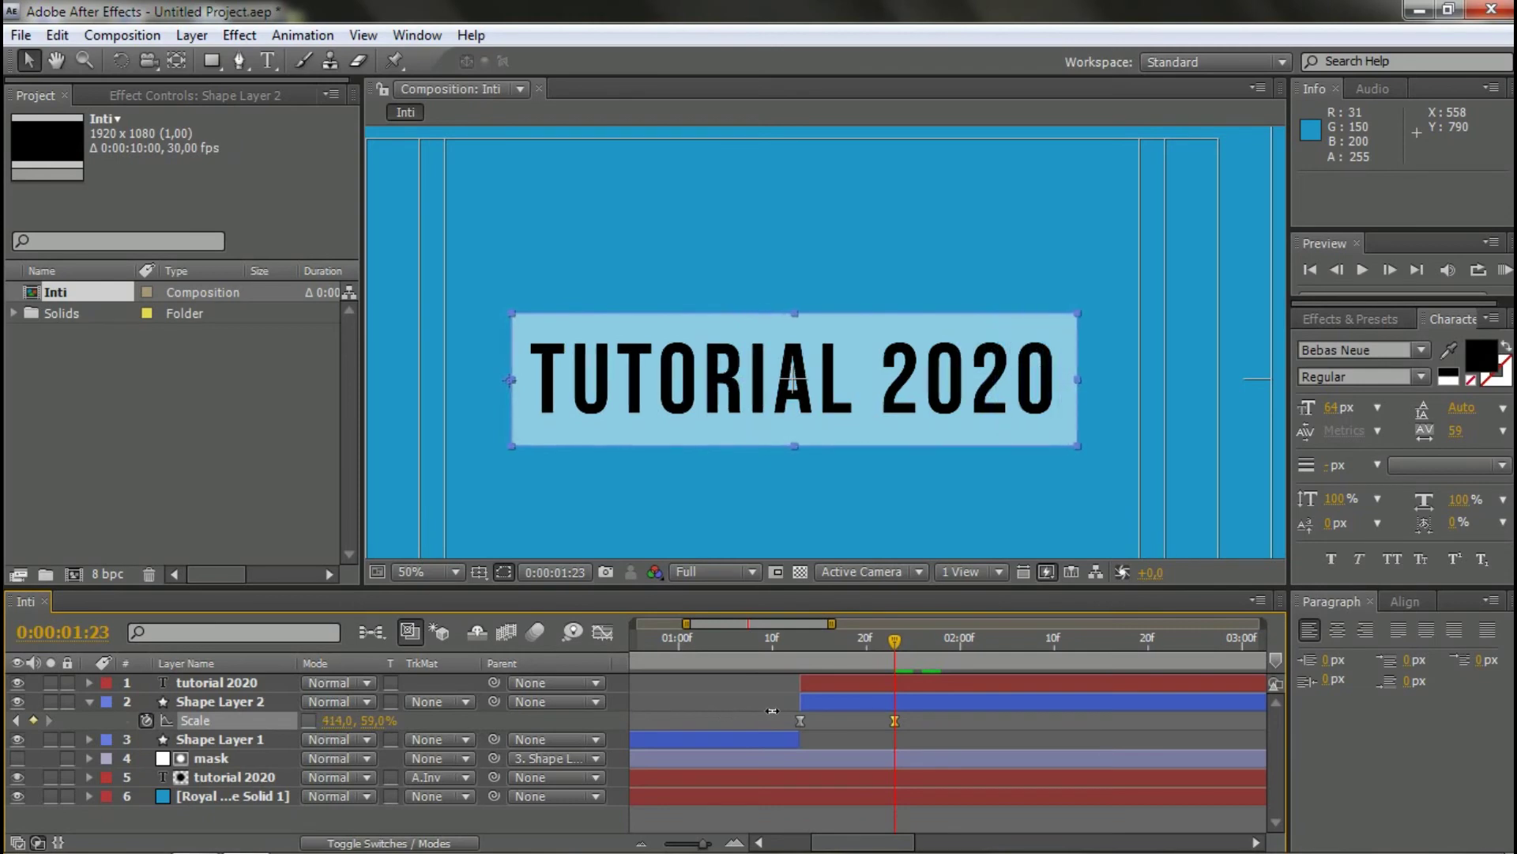
pyautogui.click(938, 721)
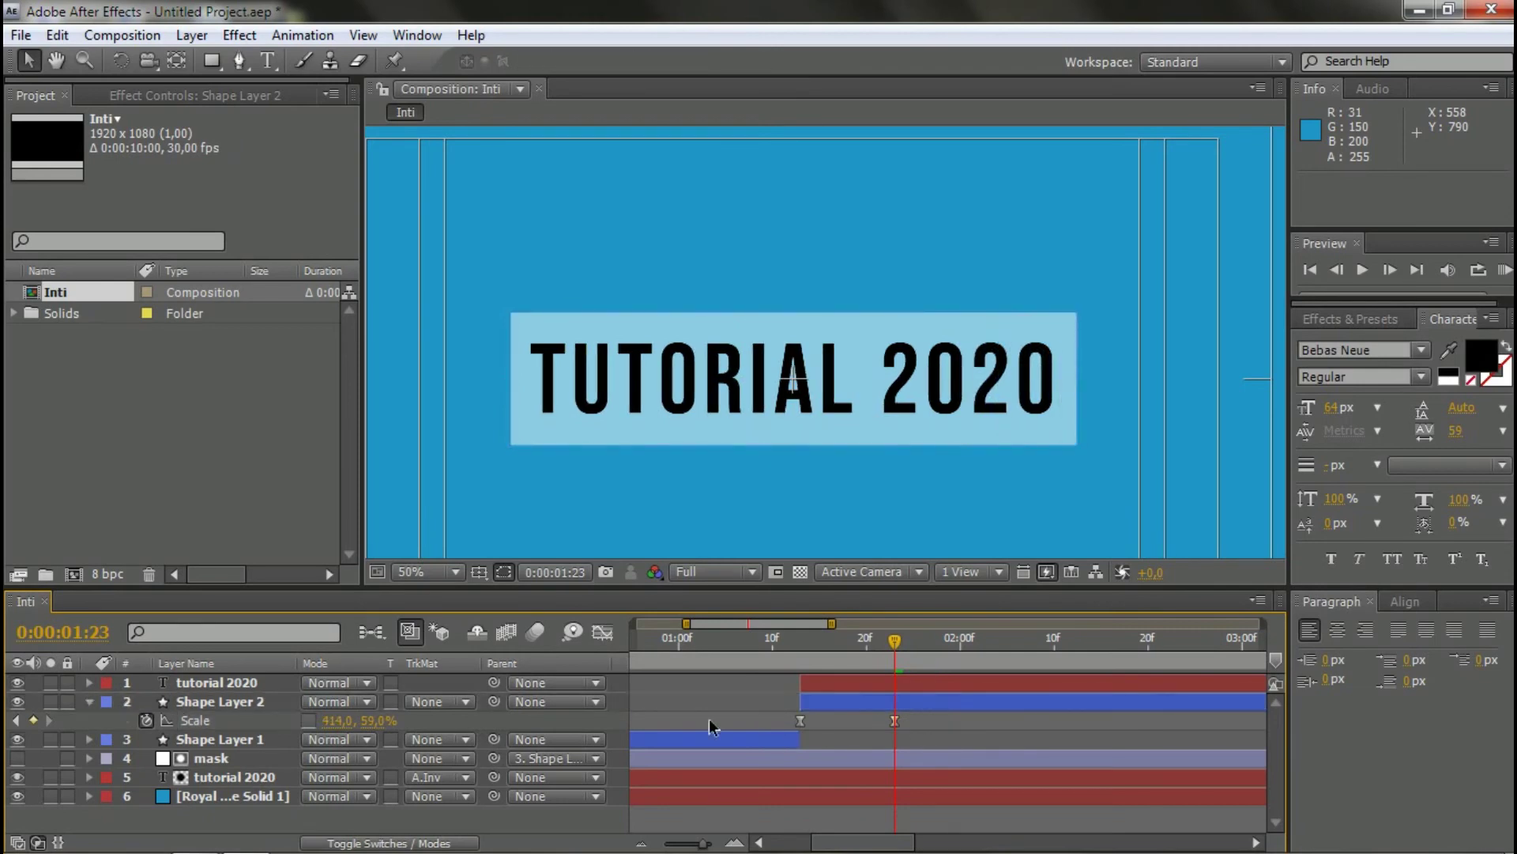
# - Collapse Shape Layer 2, duplicate it, and place the copy above the black tutorial 2020 layer
pyautogui.click(273, 703)
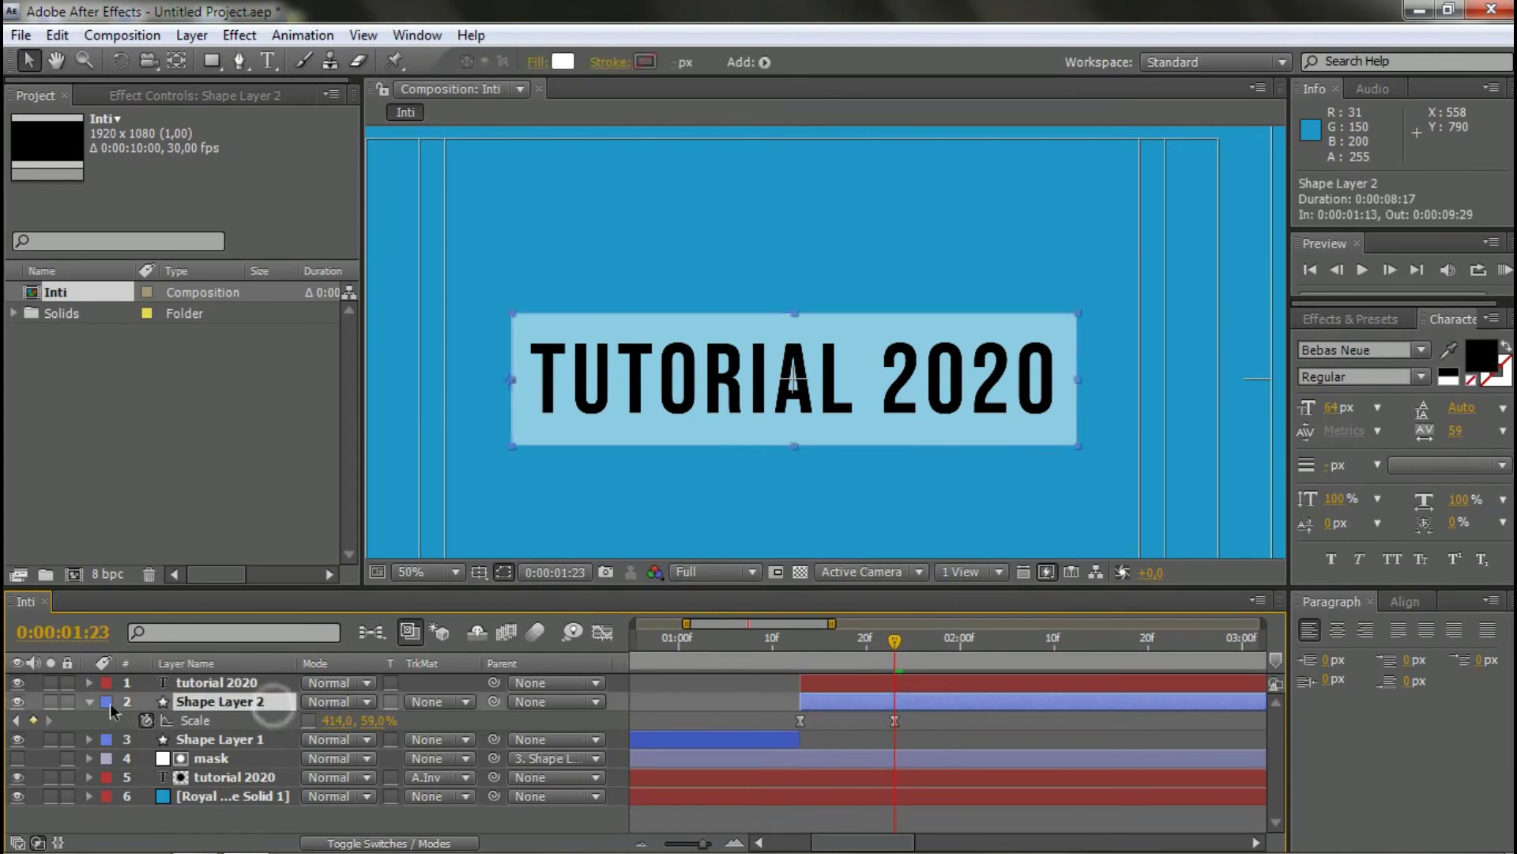
pyautogui.click(88, 701)
pyautogui.click(257, 684)
pyautogui.click(276, 702)
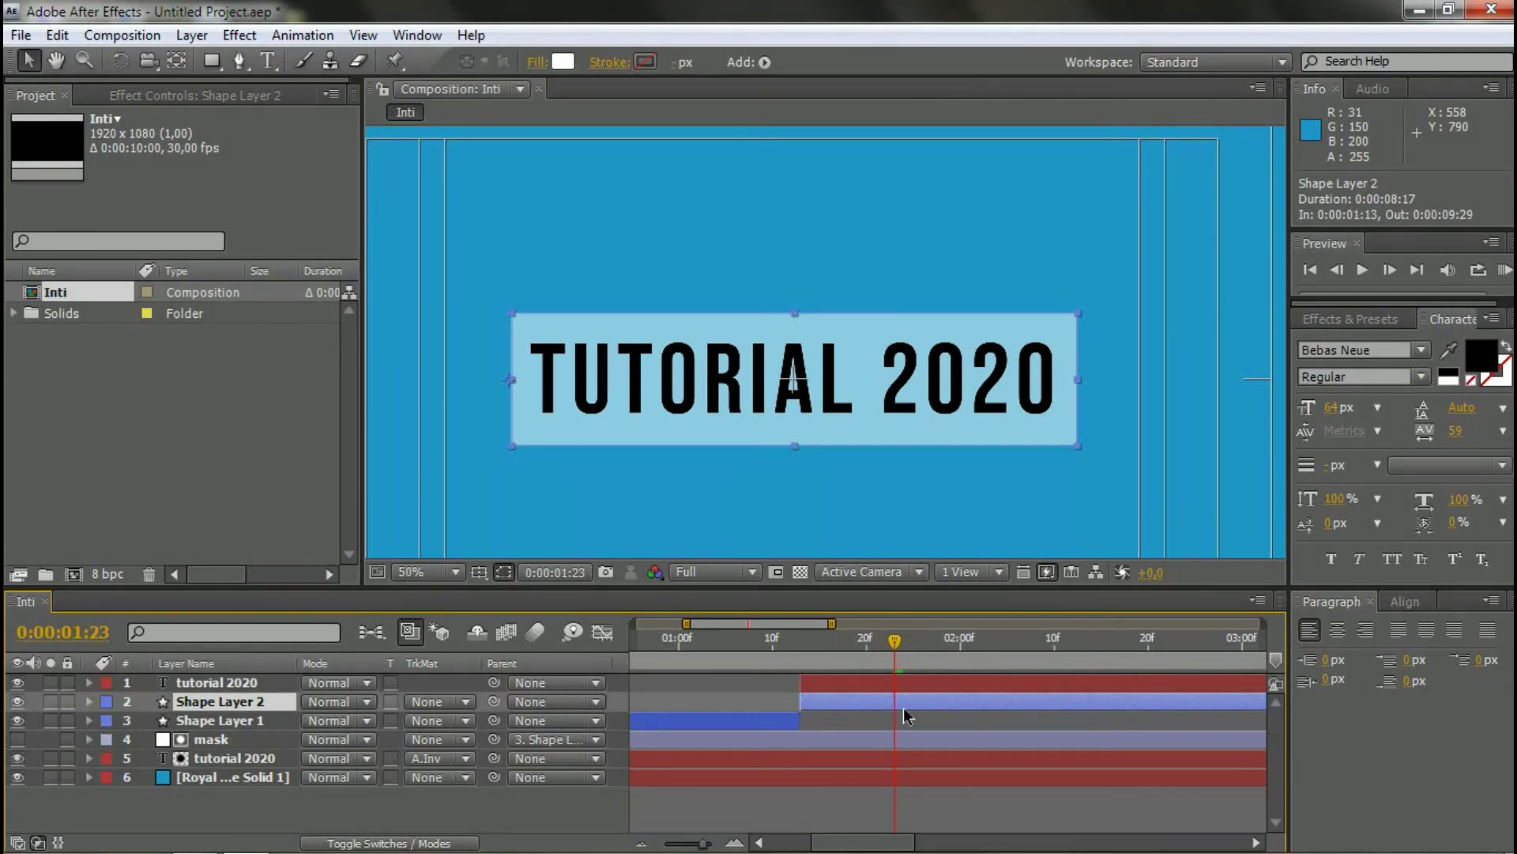
pyautogui.hotkey('ctrl', 'd')
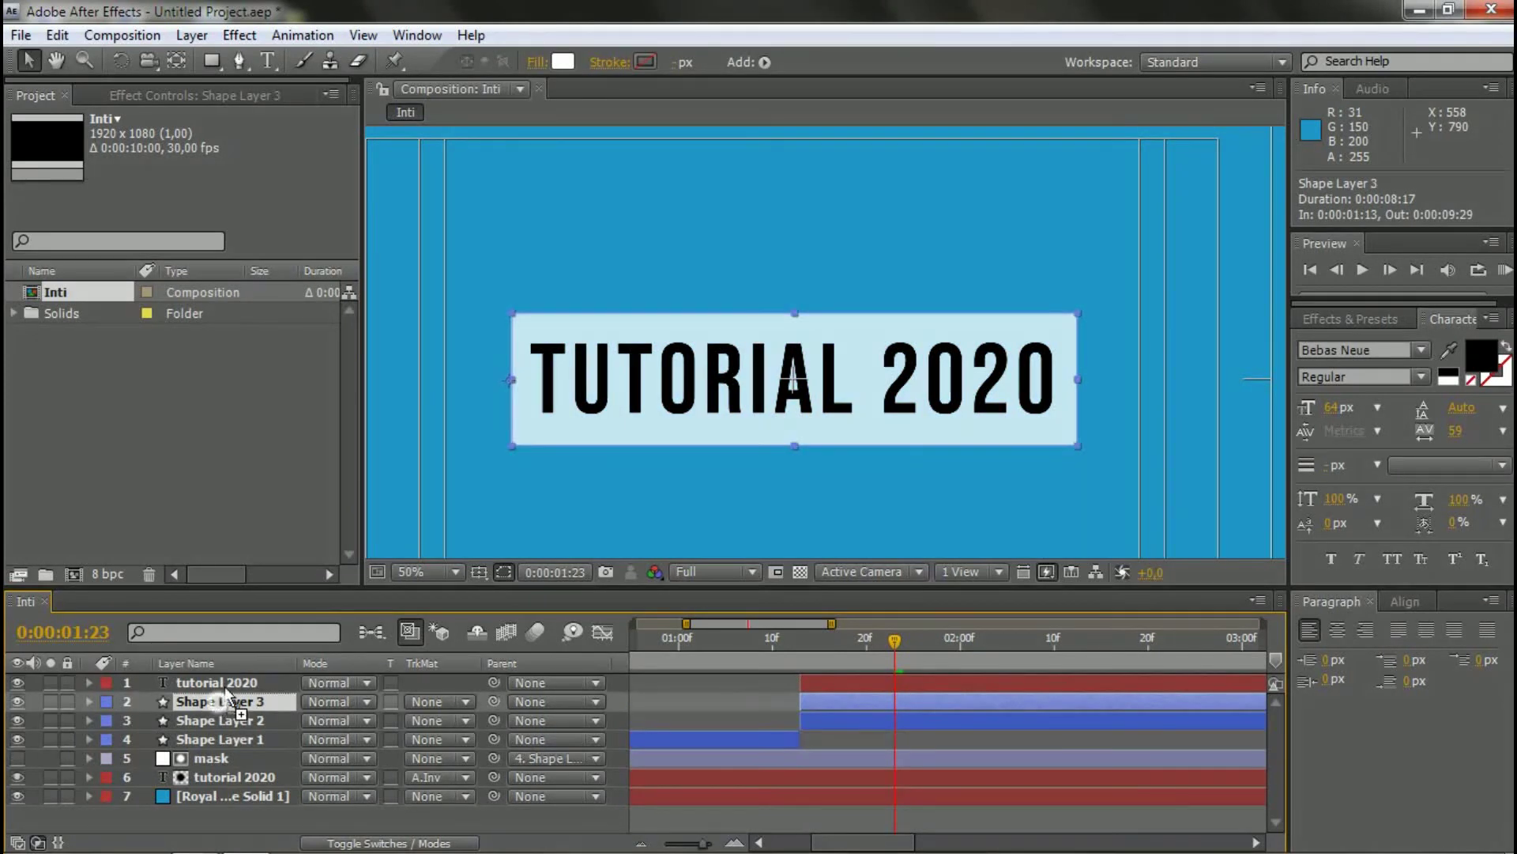
pyautogui.moveTo(226, 692); pyautogui.dragTo(227, 680)
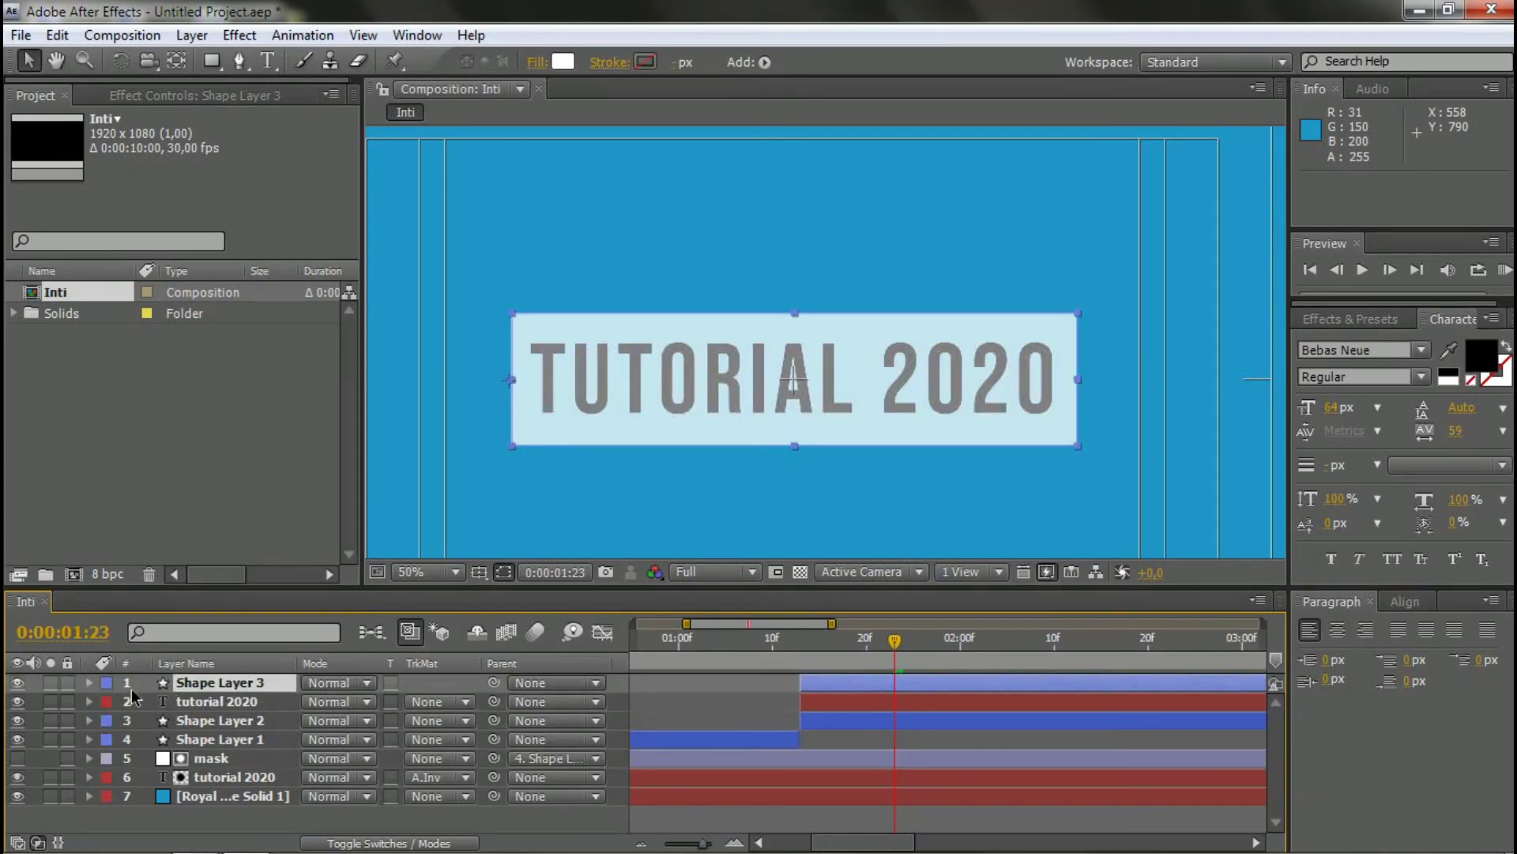
# - Review the keyframed properties of Shape Layer 3, dismissing the Windows color scheme dialog, and collapse the layer
pyautogui.press('u')
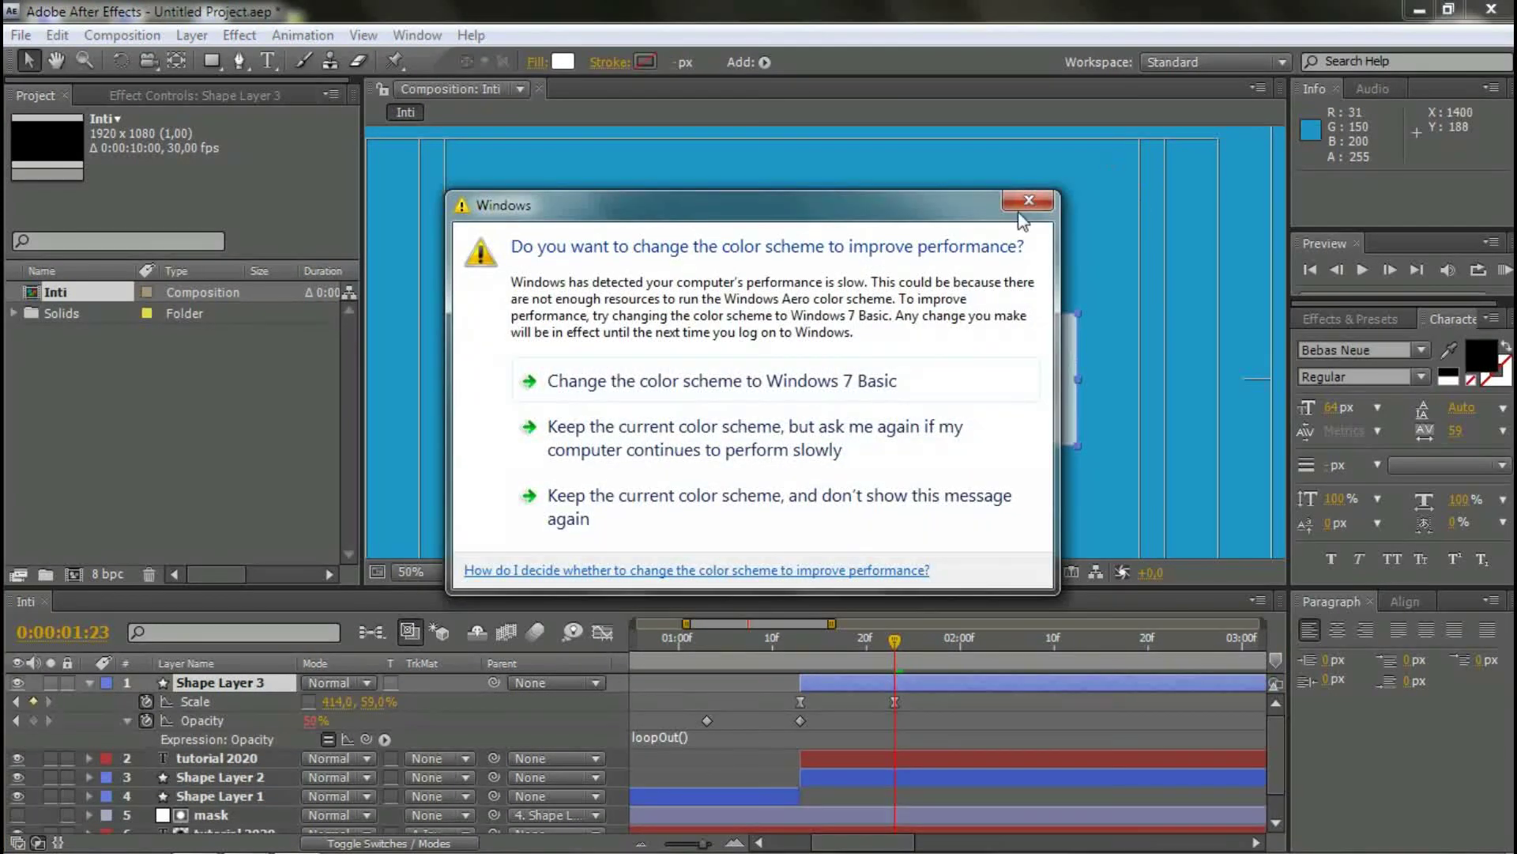
pyautogui.click(1028, 201)
pyautogui.moveTo(917, 699); pyautogui.dragTo(752, 708)
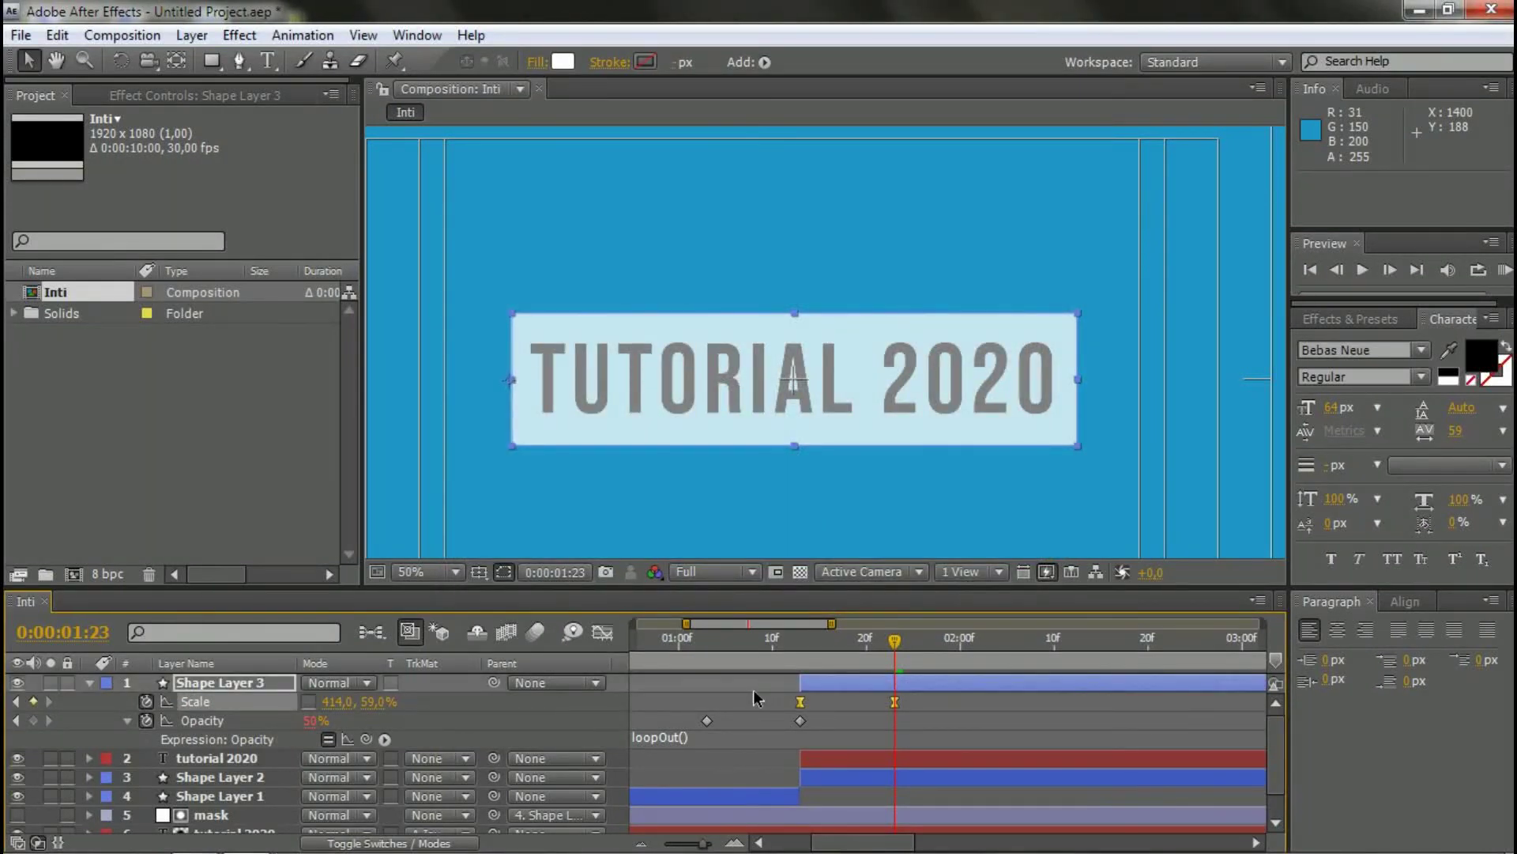
pyautogui.click(89, 682)
# - Set the upper black tutorial 2020 layer's track matte to Alpha Matte "Shape Layer 3"
pyautogui.click(237, 702)
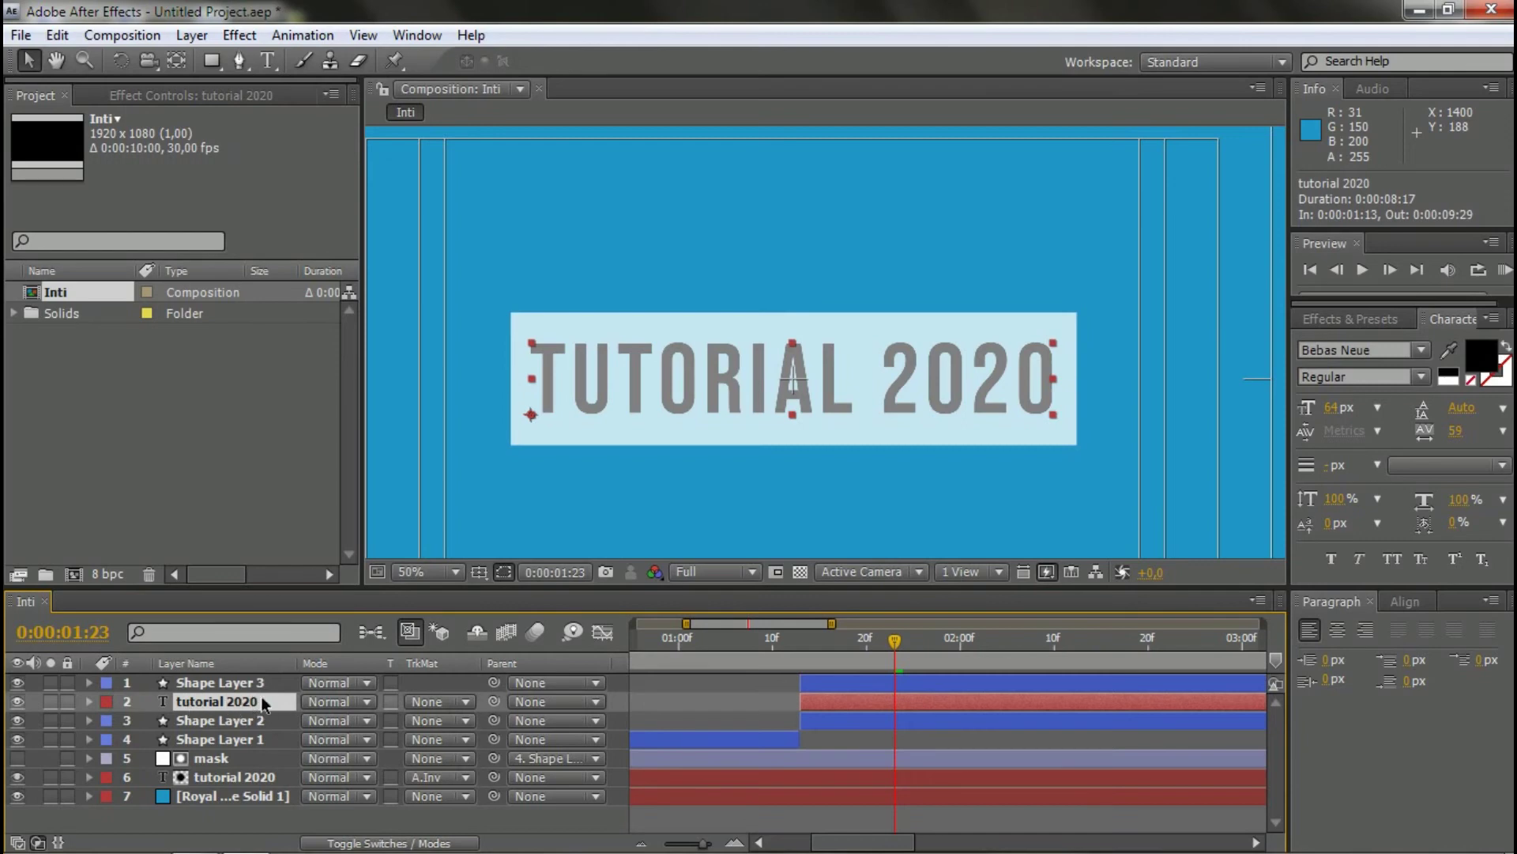
pyautogui.click(463, 706)
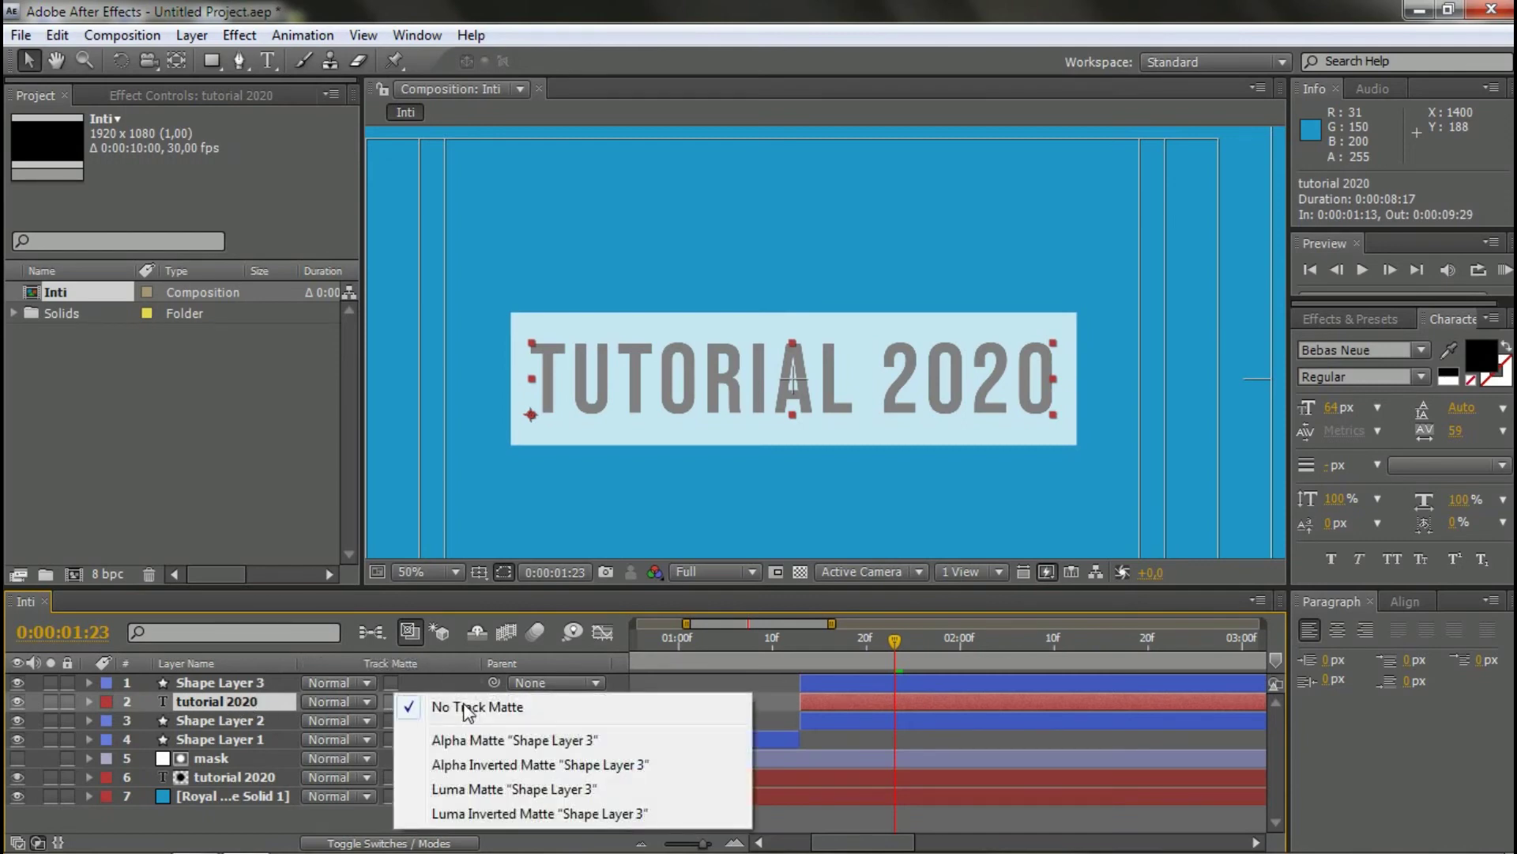
pyautogui.click(556, 743)
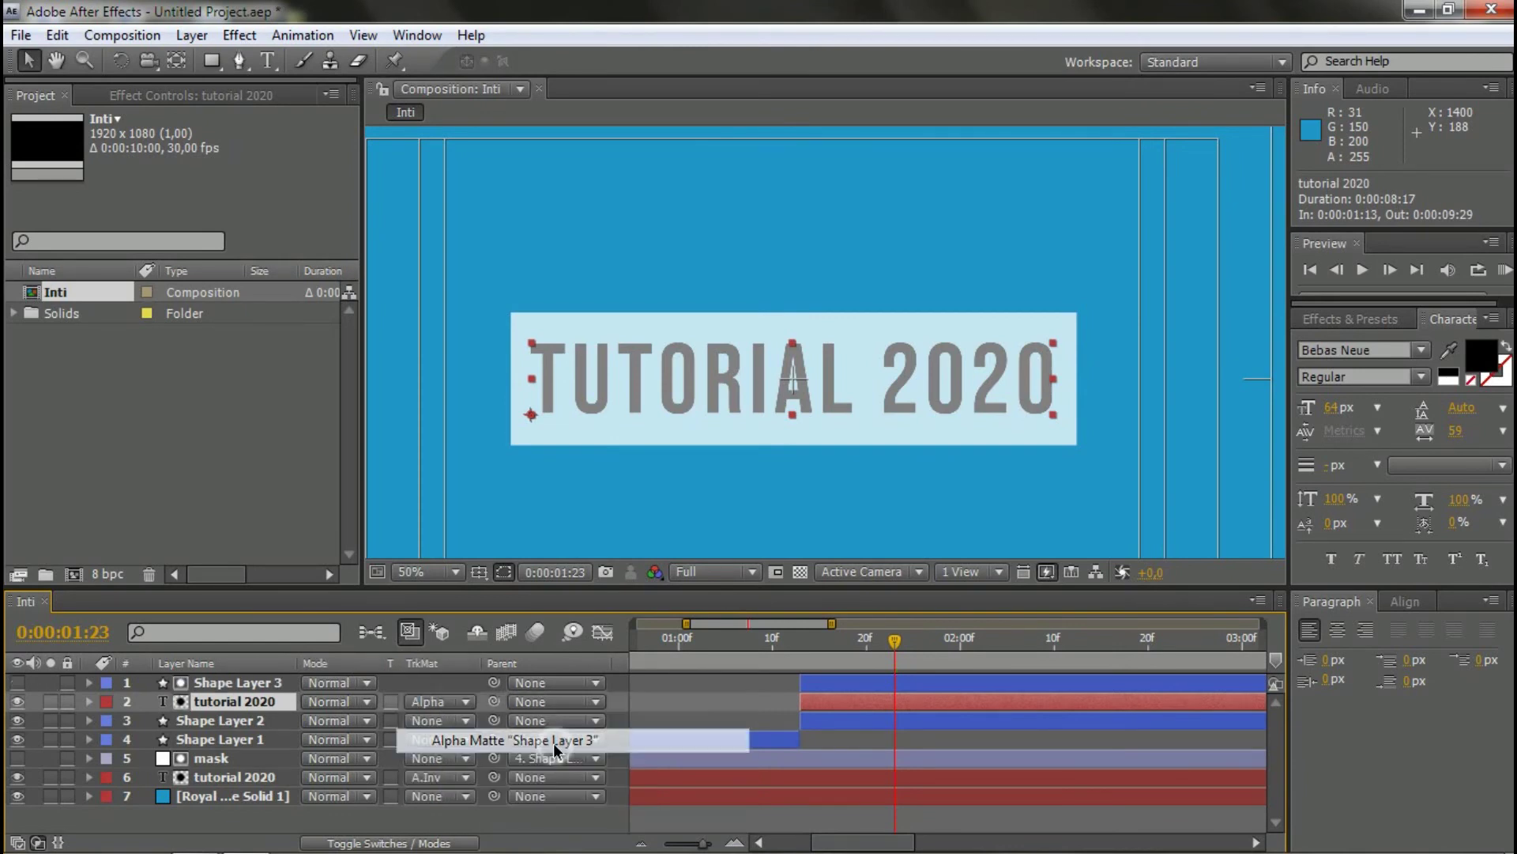
# - Try Alpha Inverted Matte on the upper tutorial 2020 layer, and switch it back to Alpha Matte "Shape Layer 3"
pyautogui.click(446, 703)
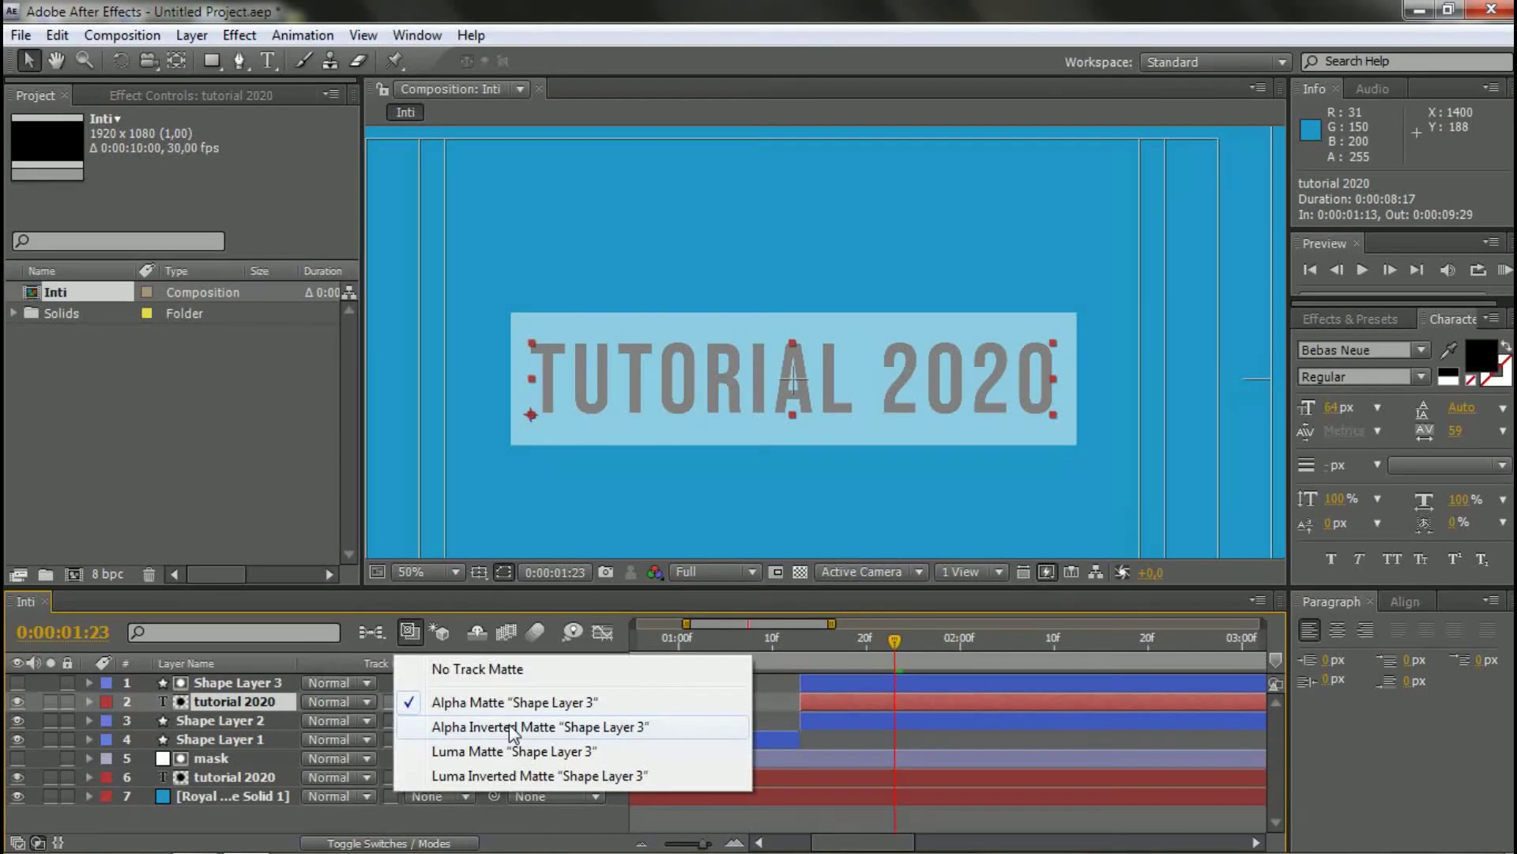
pyautogui.click(509, 724)
pyautogui.click(462, 707)
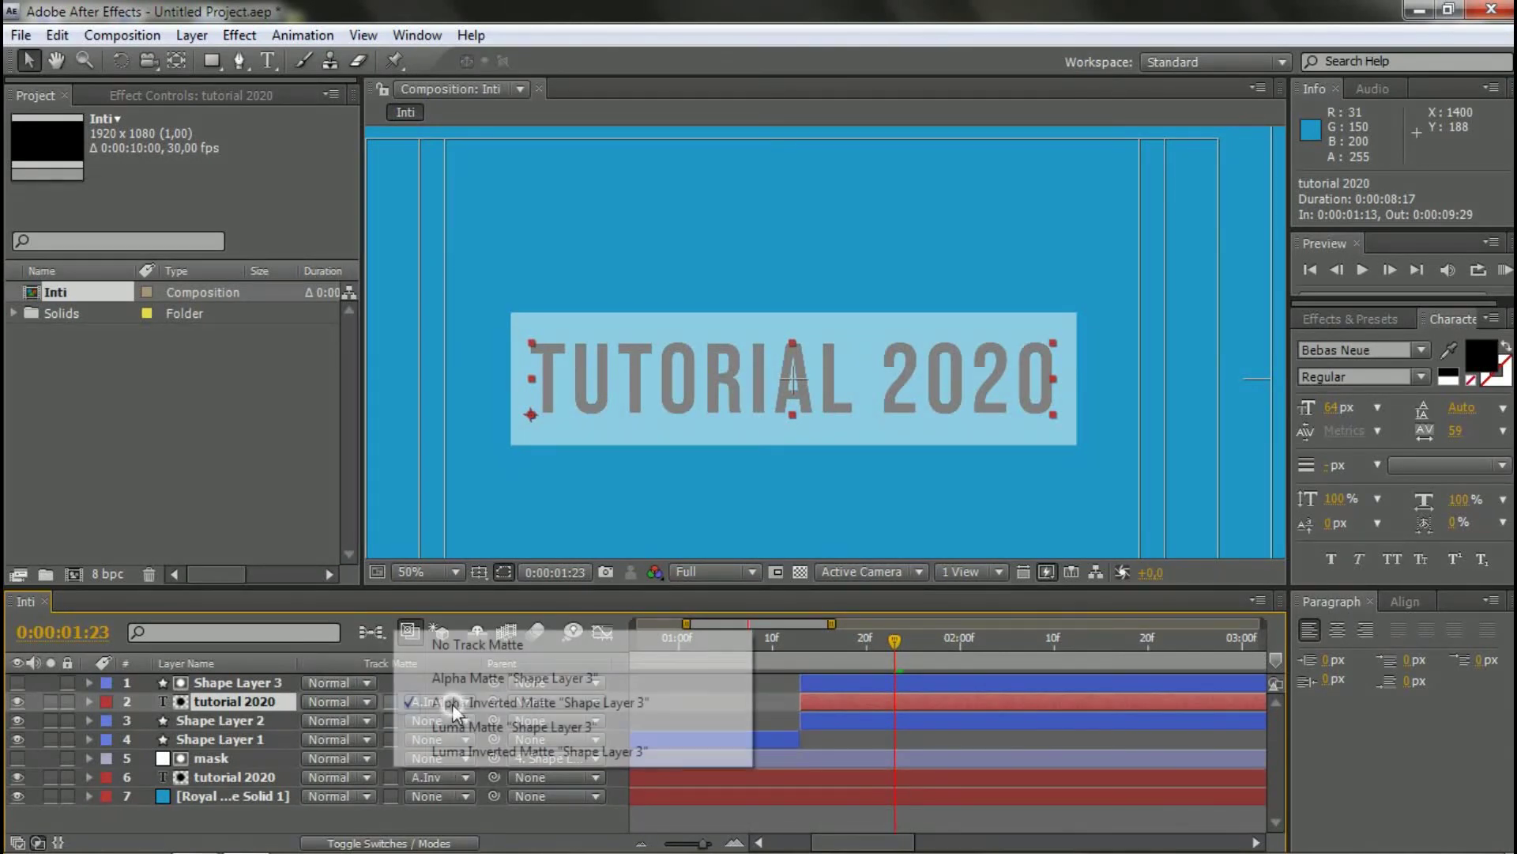
pyautogui.click(495, 678)
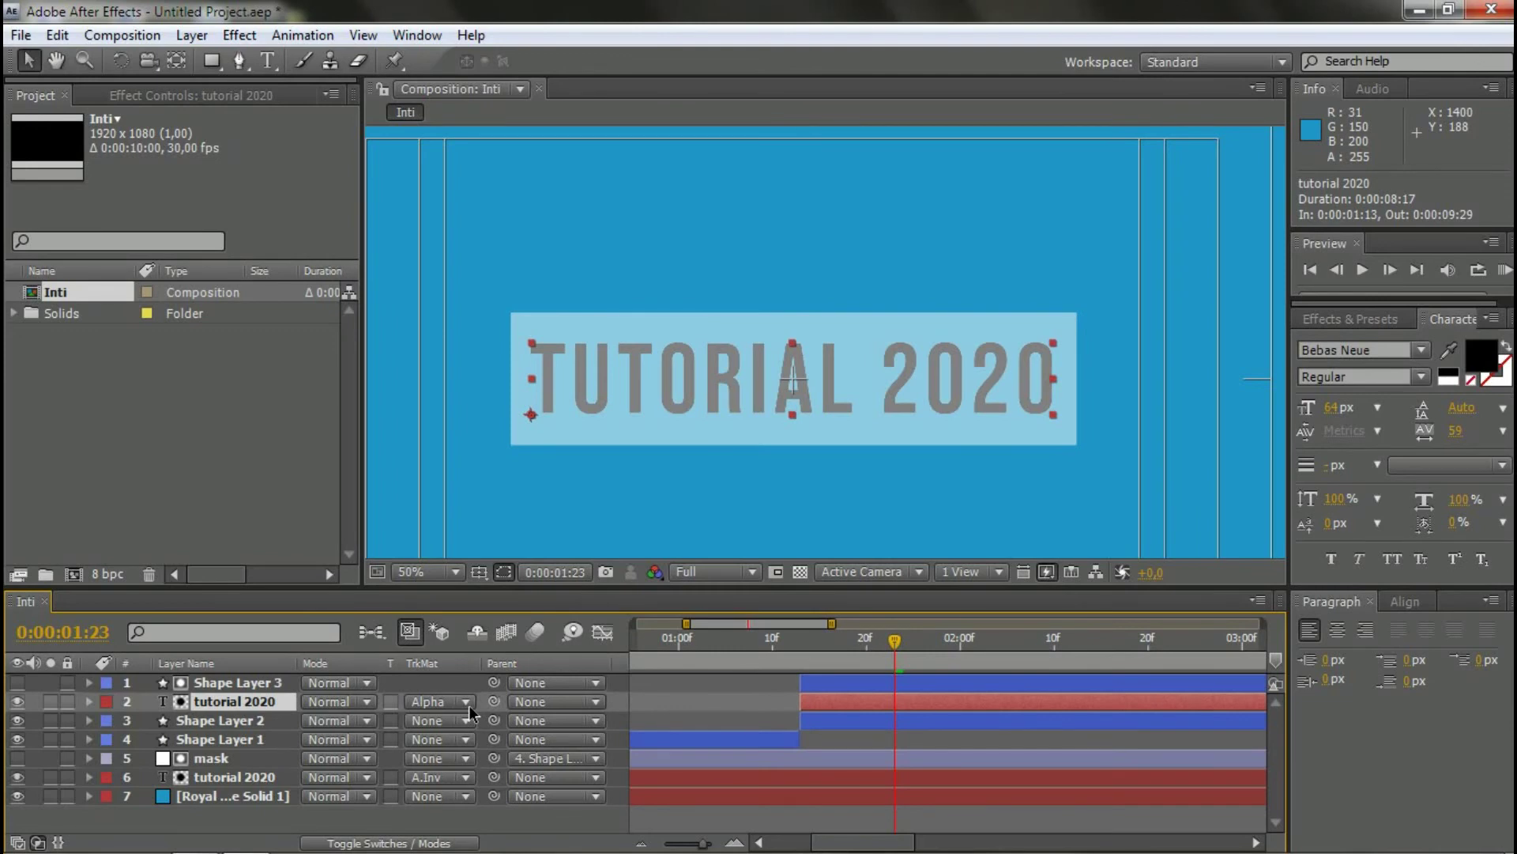
pyautogui.click(467, 701)
pyautogui.press('Escape')
# - Remove the loopOut() expression and all Opacity keyframes from Shape Layer 3, and collapse the layer
pyautogui.click(201, 681)
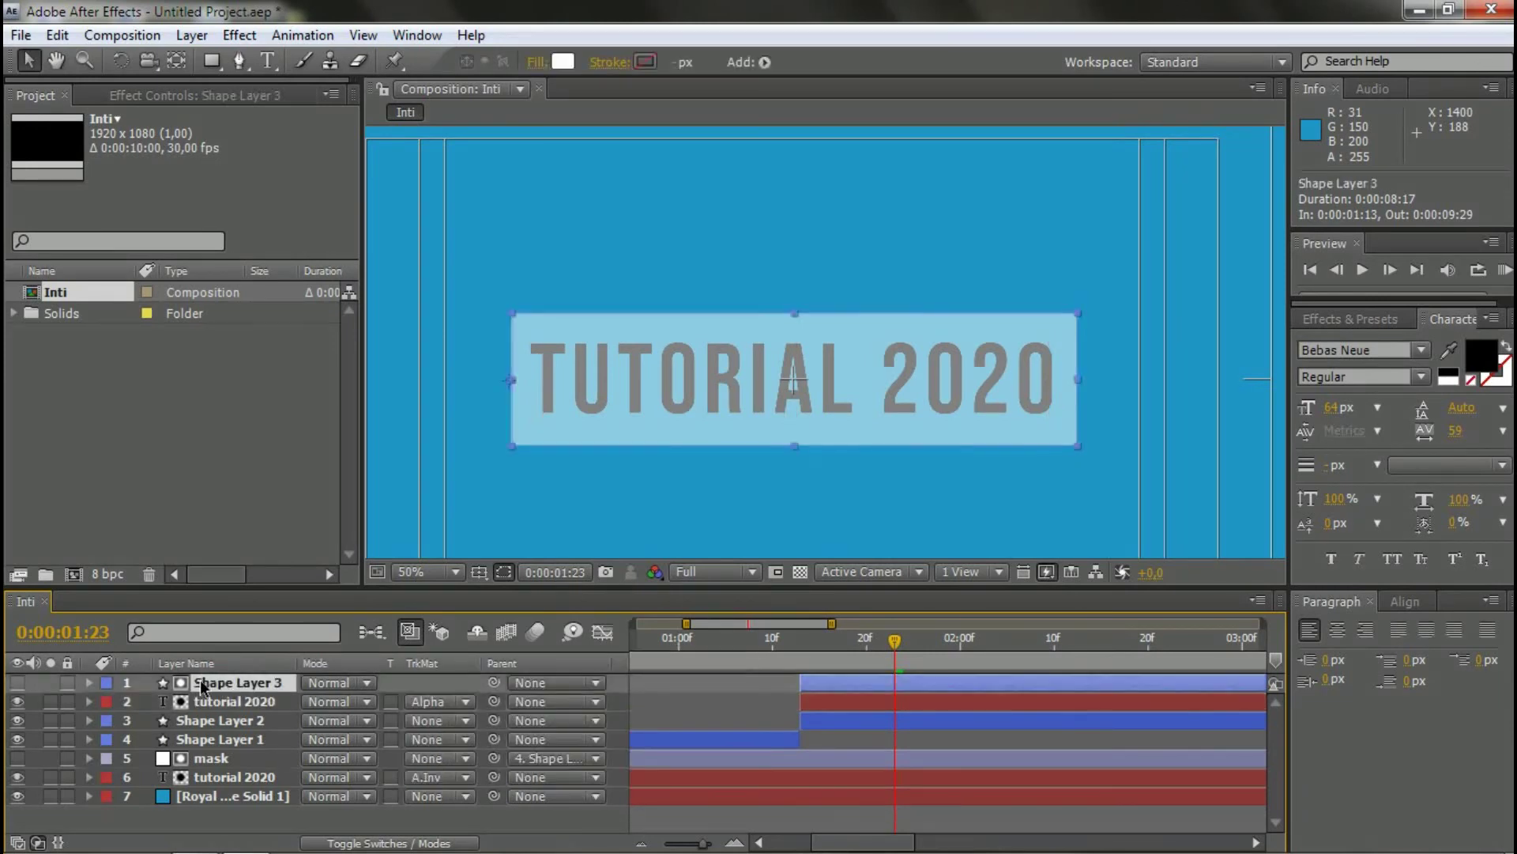
pyautogui.press('u')
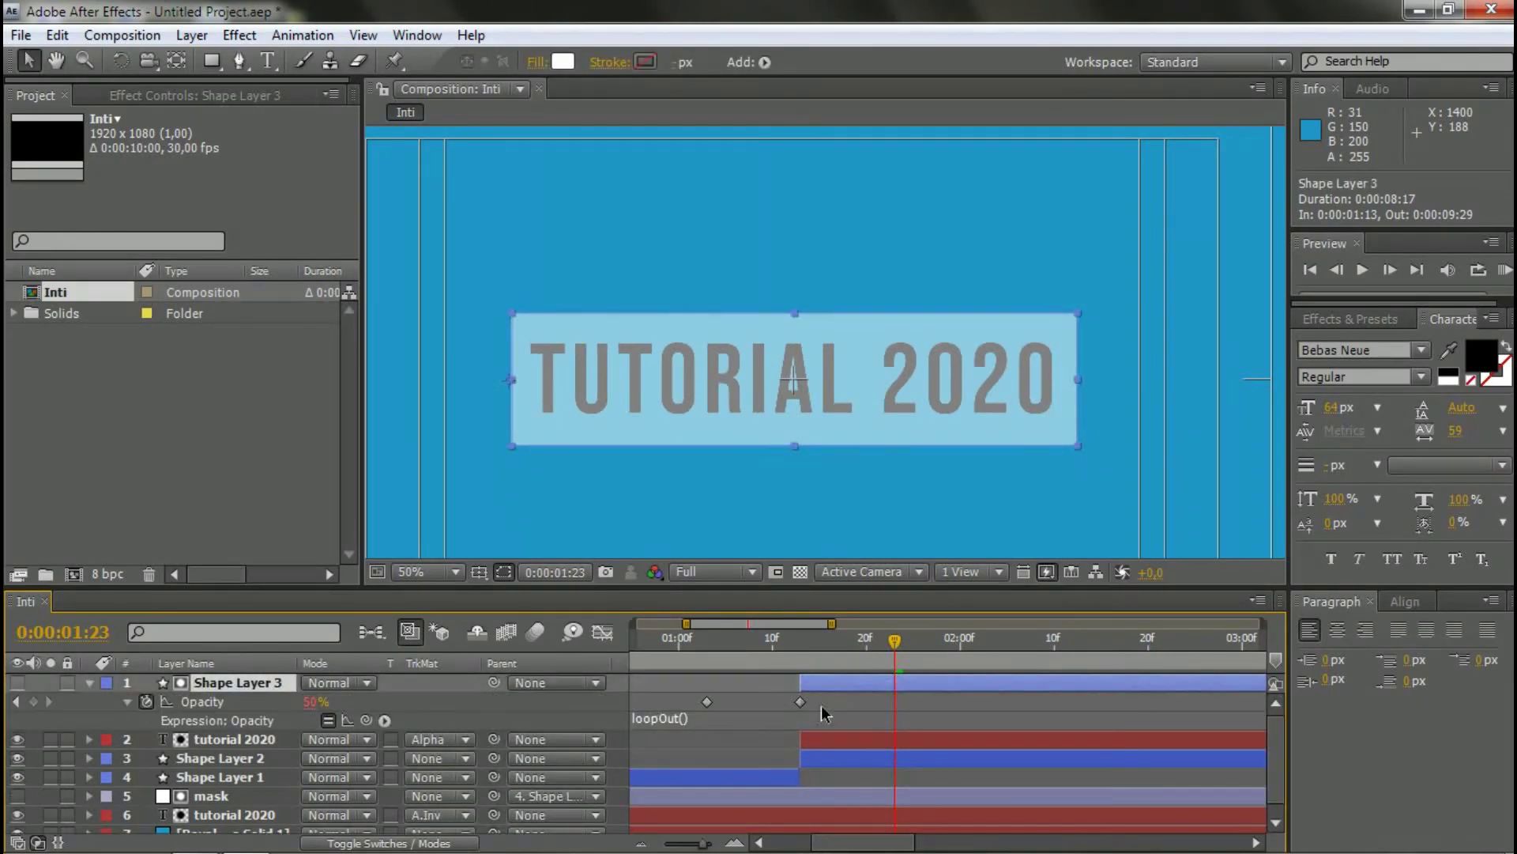
pyautogui.scroll(-2, 817, 628)
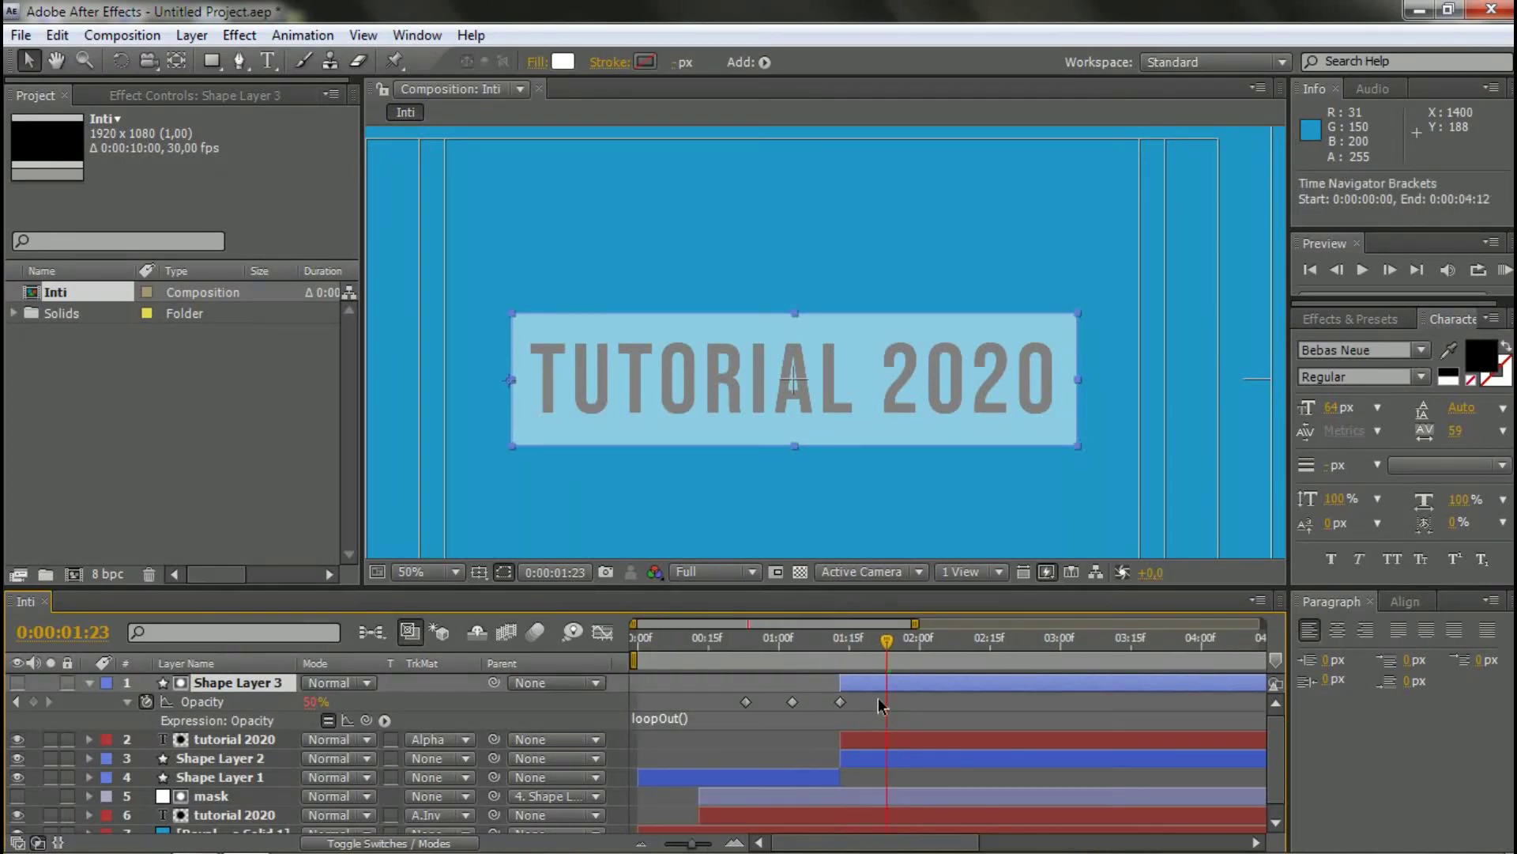
pyautogui.moveTo(865, 694)
pyautogui.mouseDown()
pyautogui.moveTo(673, 708)
pyautogui.moveTo(844, 697)
pyautogui.mouseUp()
pyautogui.click(675, 716)
pyautogui.press('BackSpace')
pyautogui.click(830, 702)
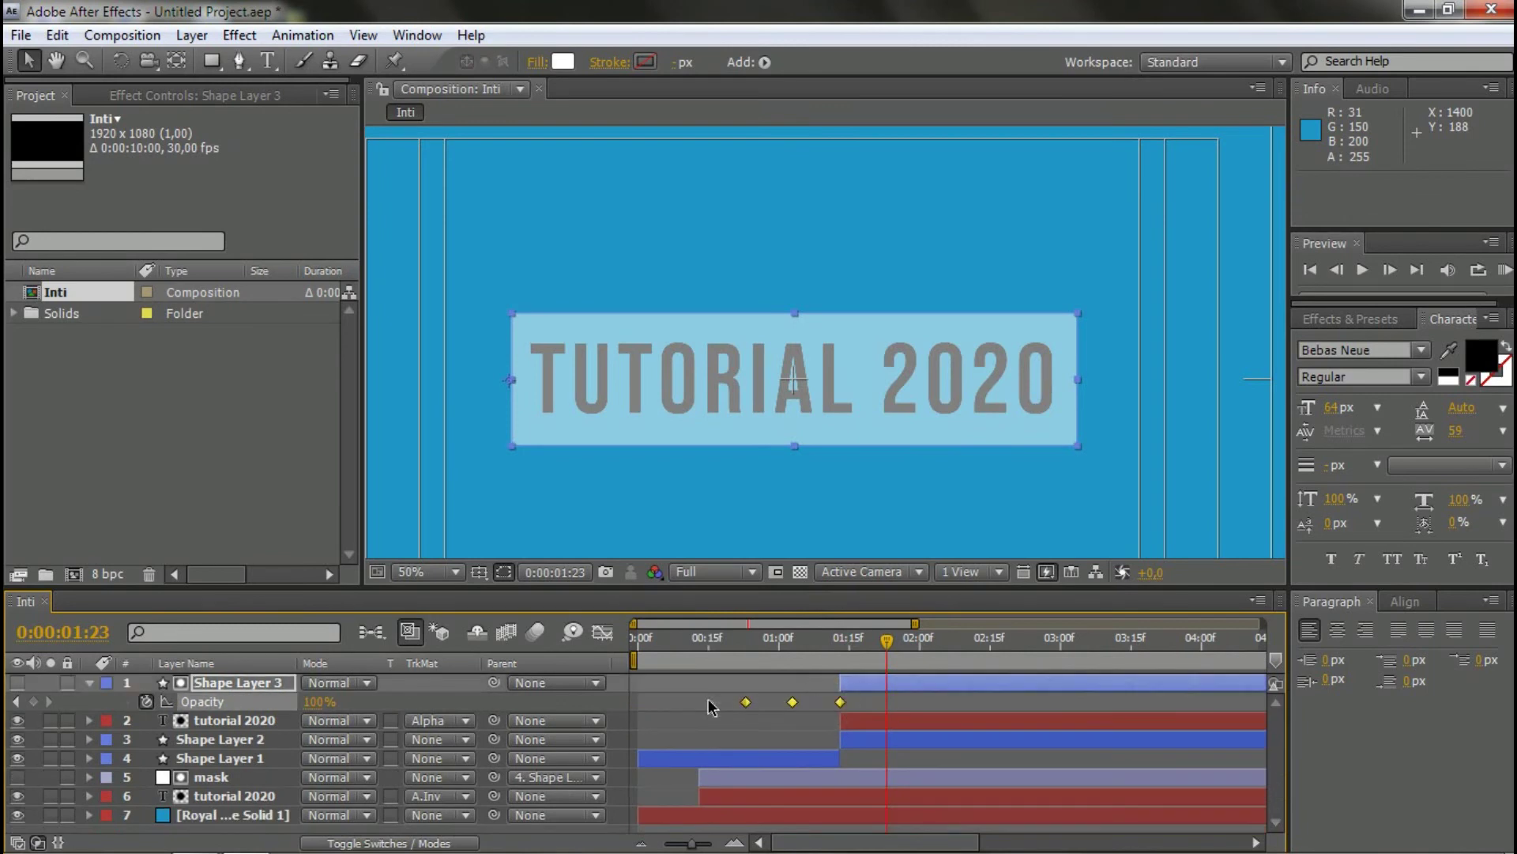
pyautogui.press('Delete')
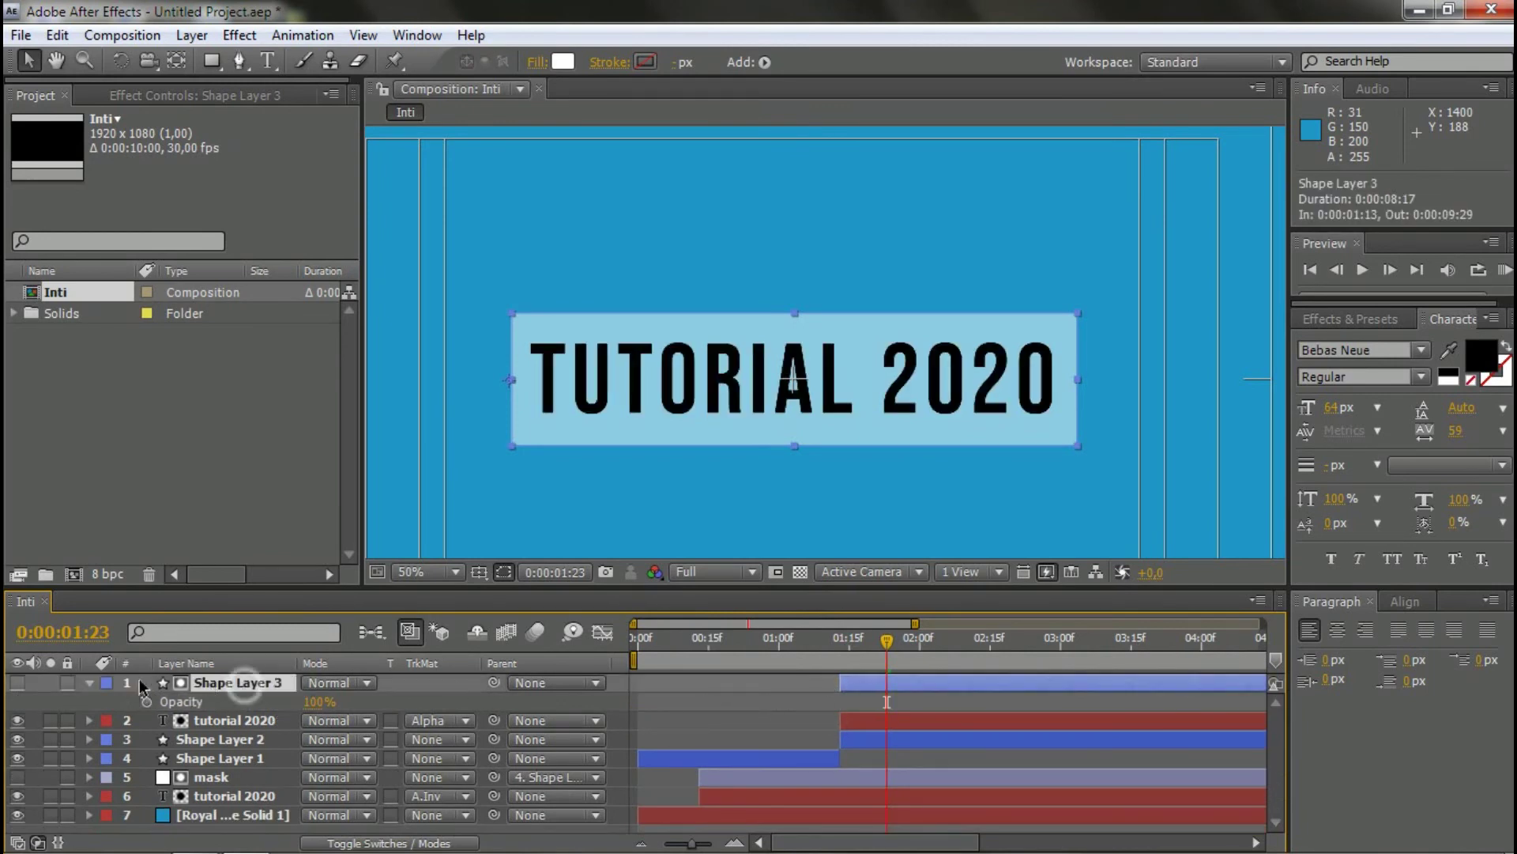
pyautogui.click(89, 682)
# - Compare Alpha Inverted Matte with Alpha Matte on the black title again, leaving Alpha Matte "Shape Layer 3" selected
pyautogui.click(237, 701)
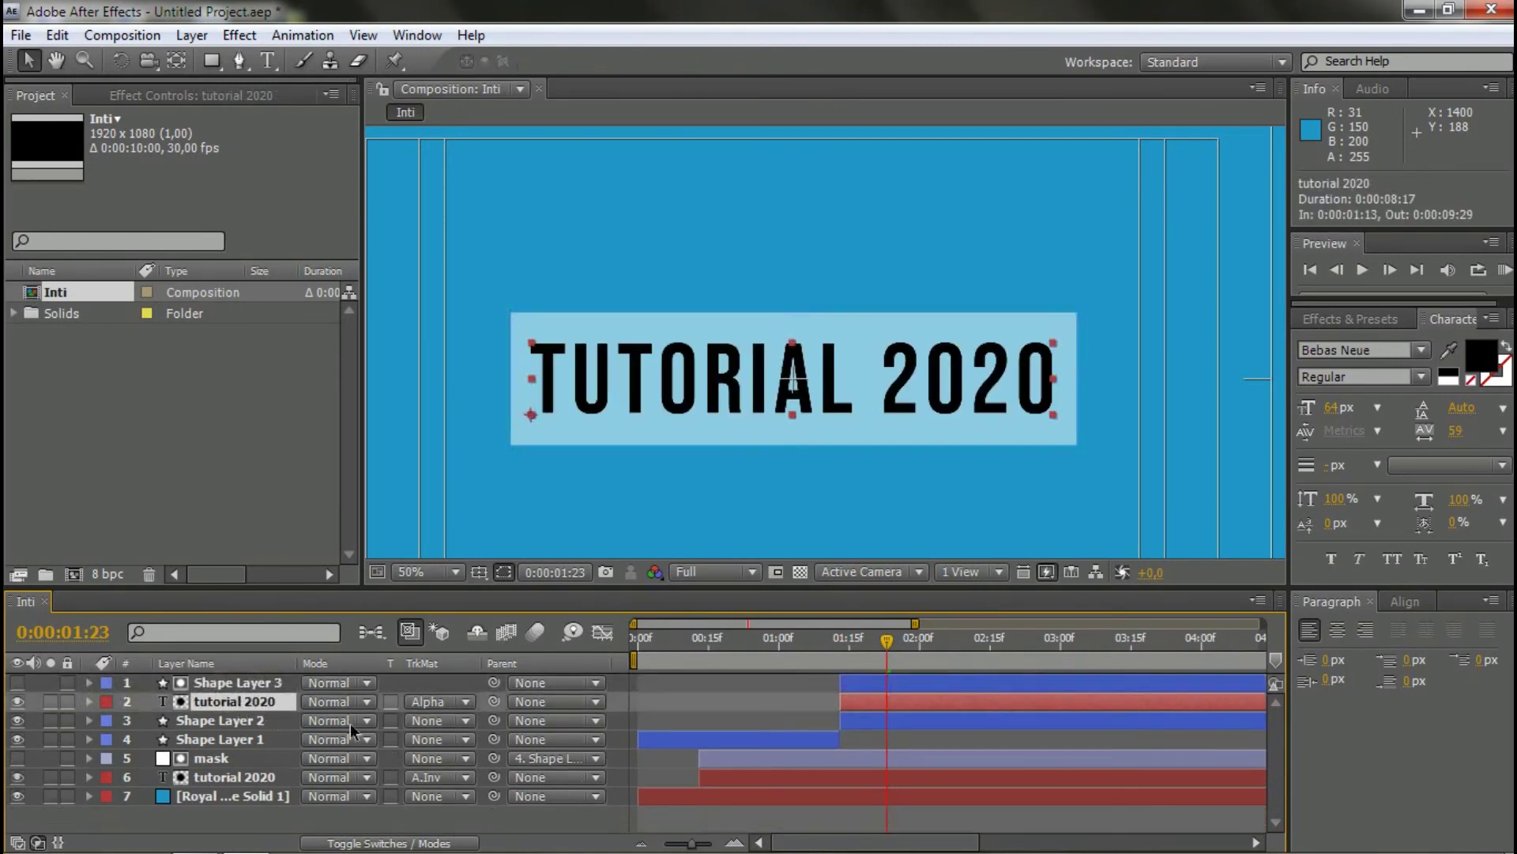
pyautogui.click(471, 705)
pyautogui.click(490, 726)
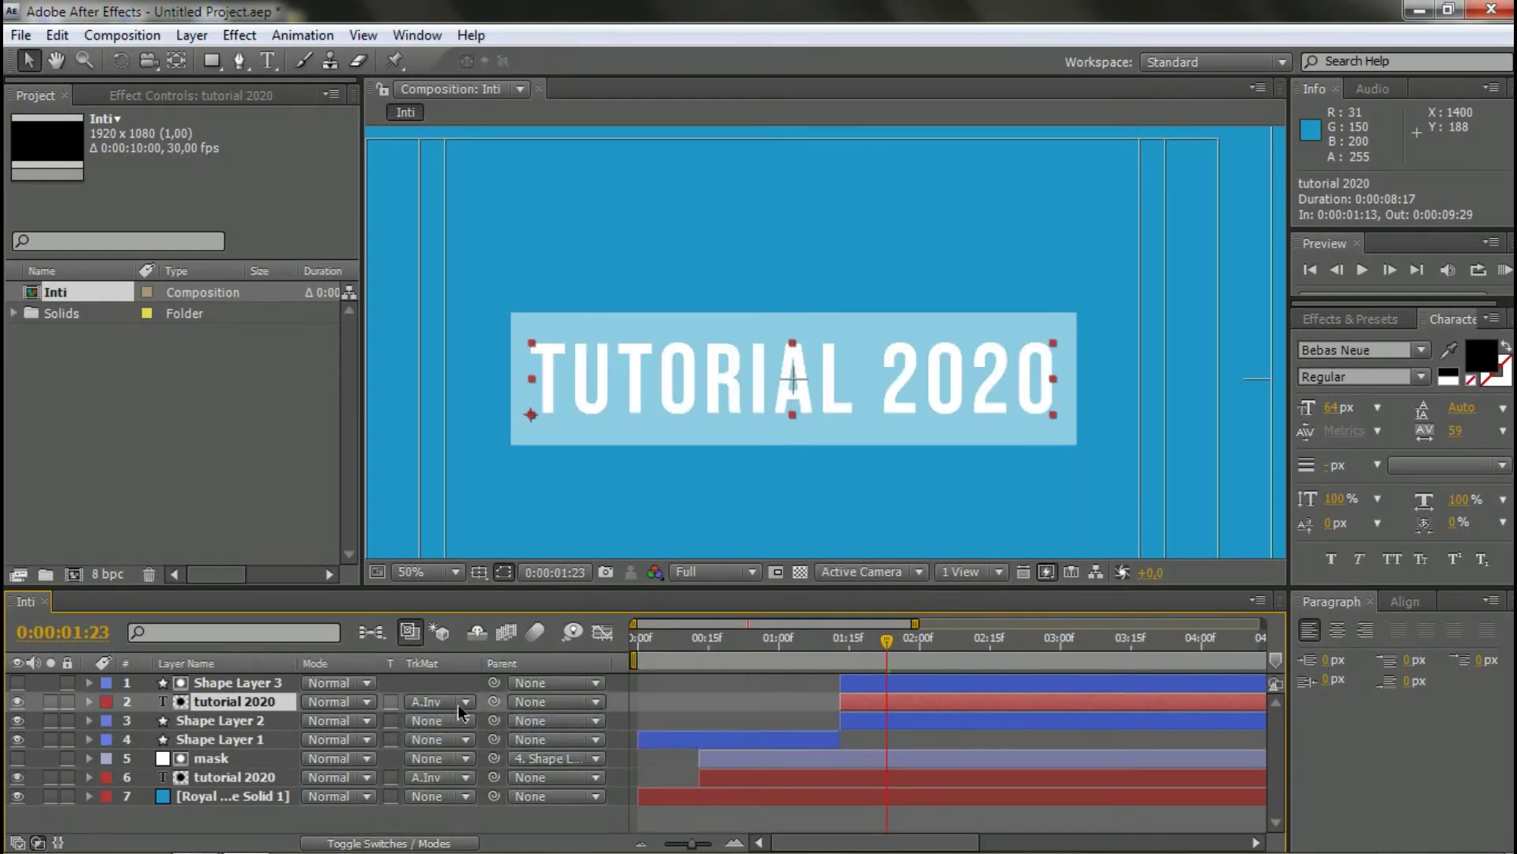
pyautogui.click(471, 701)
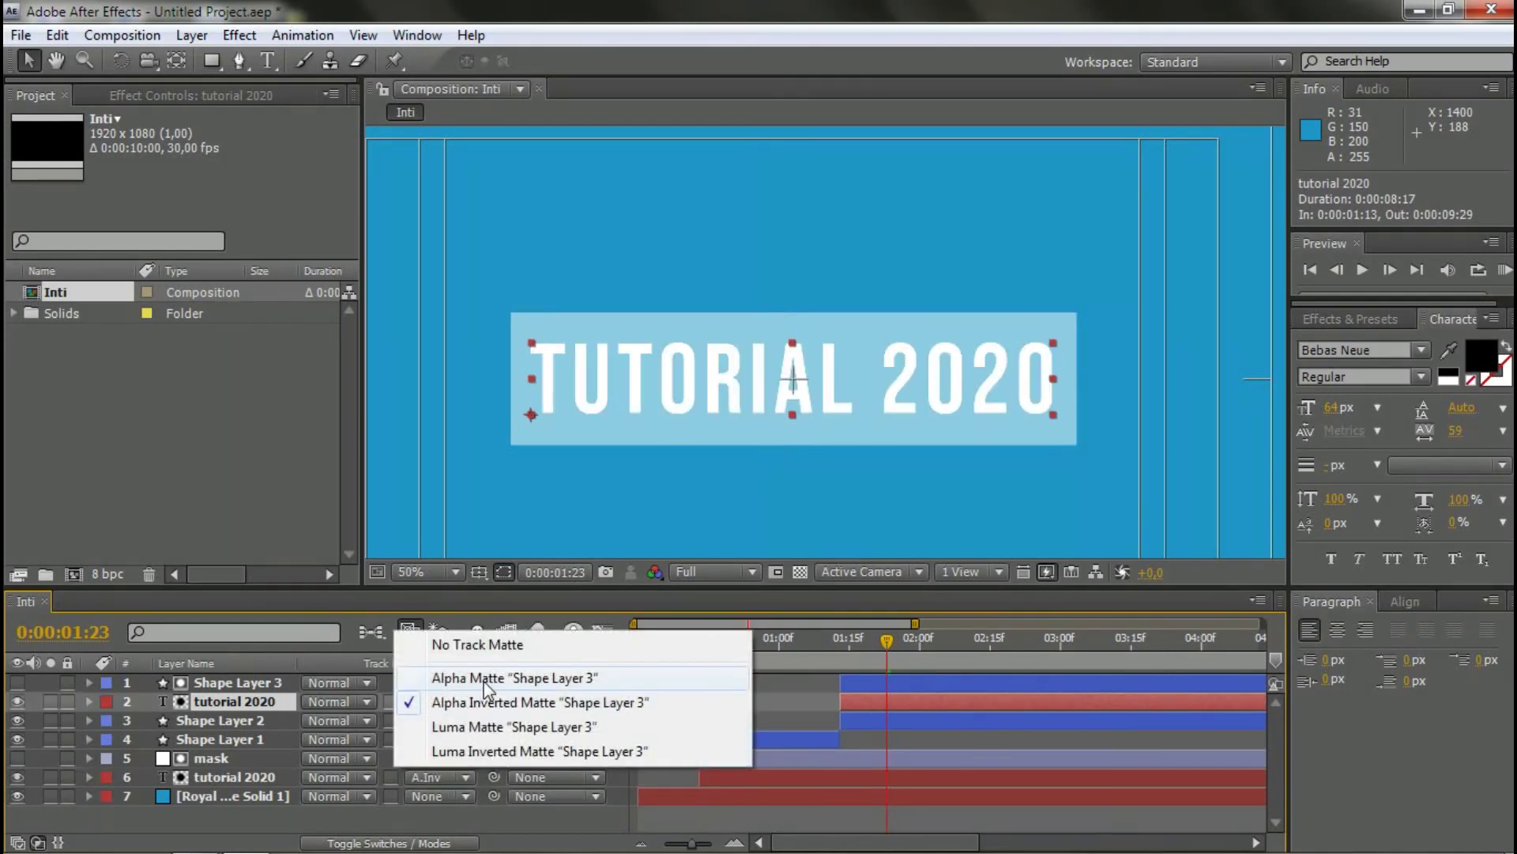
pyautogui.click(483, 680)
pyautogui.click(815, 705)
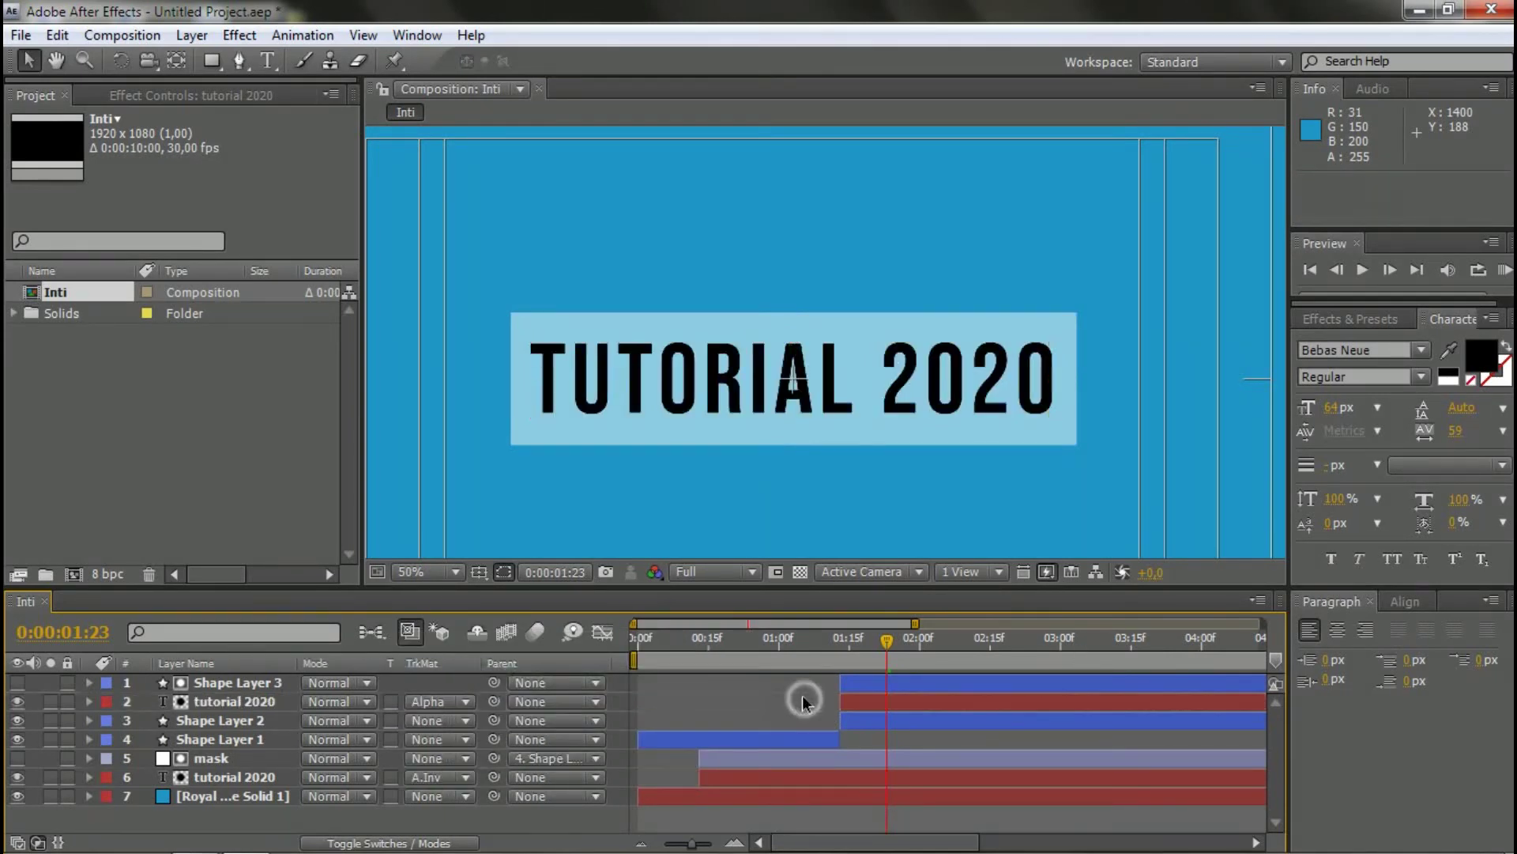
pyautogui.click(447, 701)
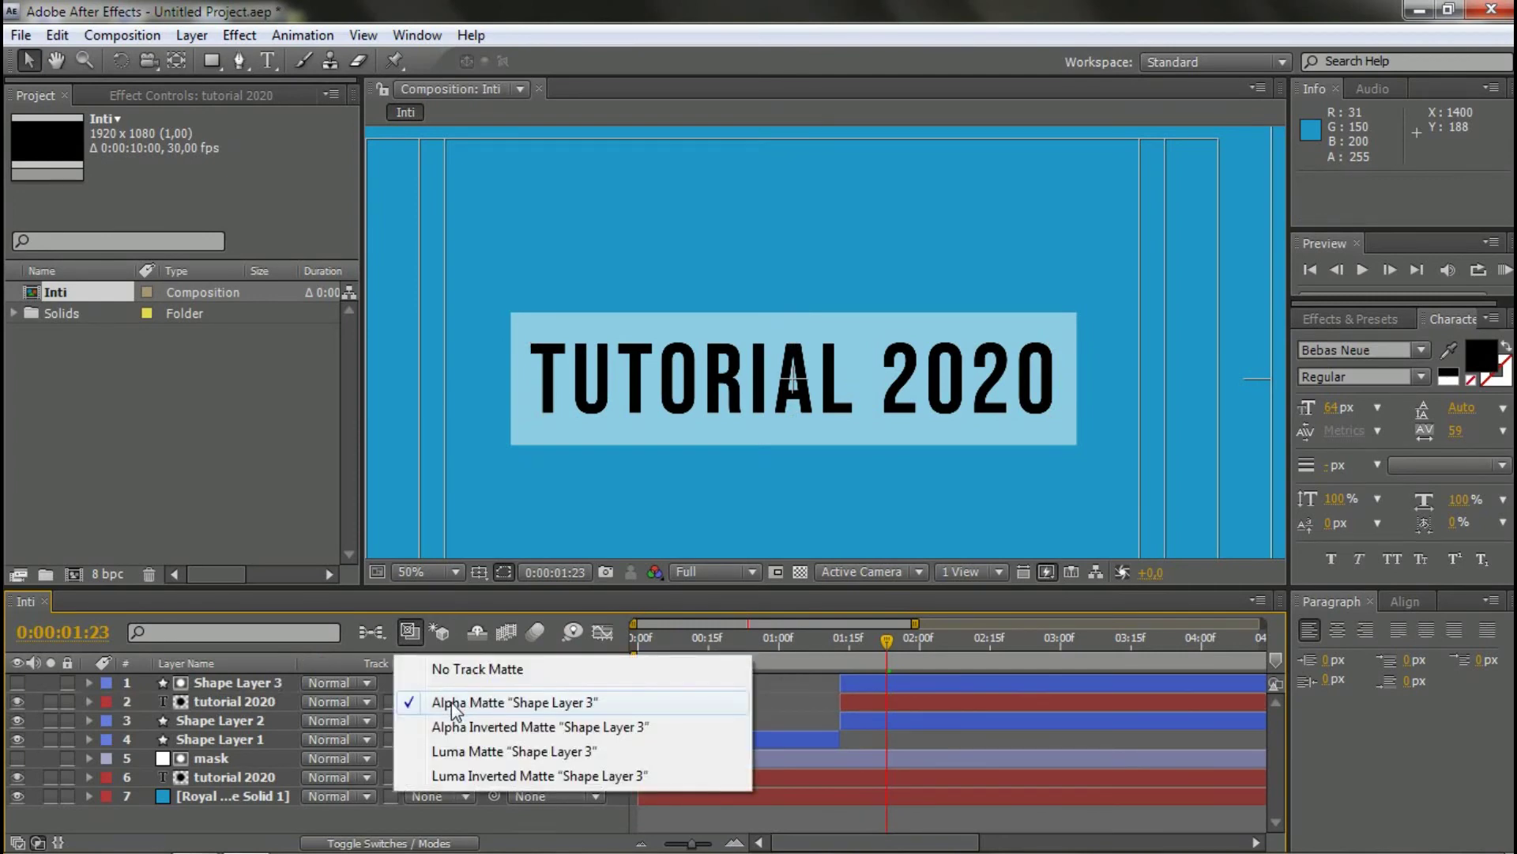
pyautogui.click(471, 704)
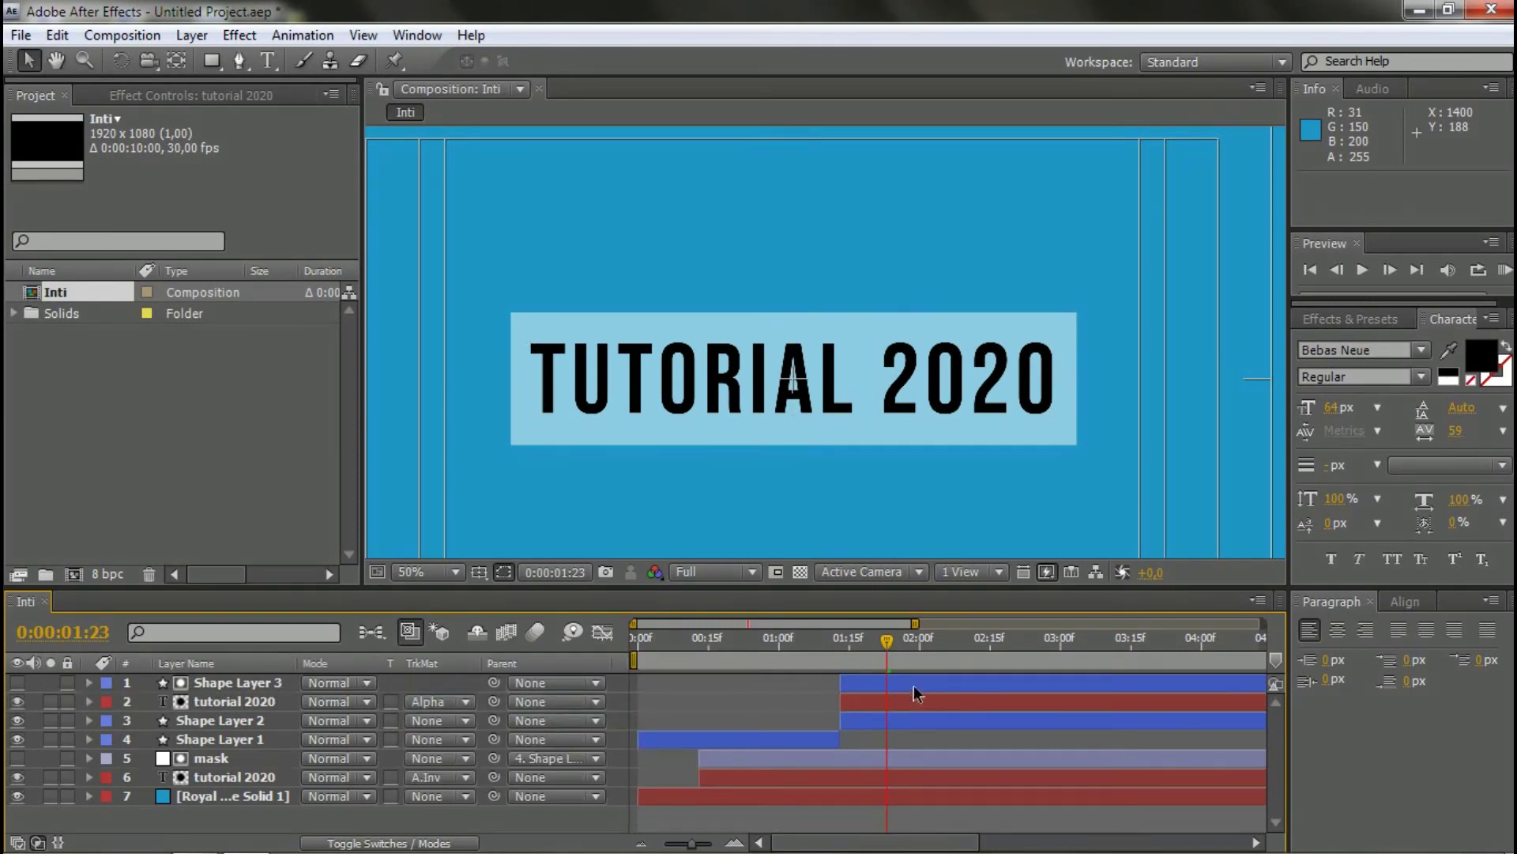
# - Parent Shape Layer 3 to Shape Layer 2 and scrub back to 0:00:00:26 to check the animation
pyautogui.click(897, 719)
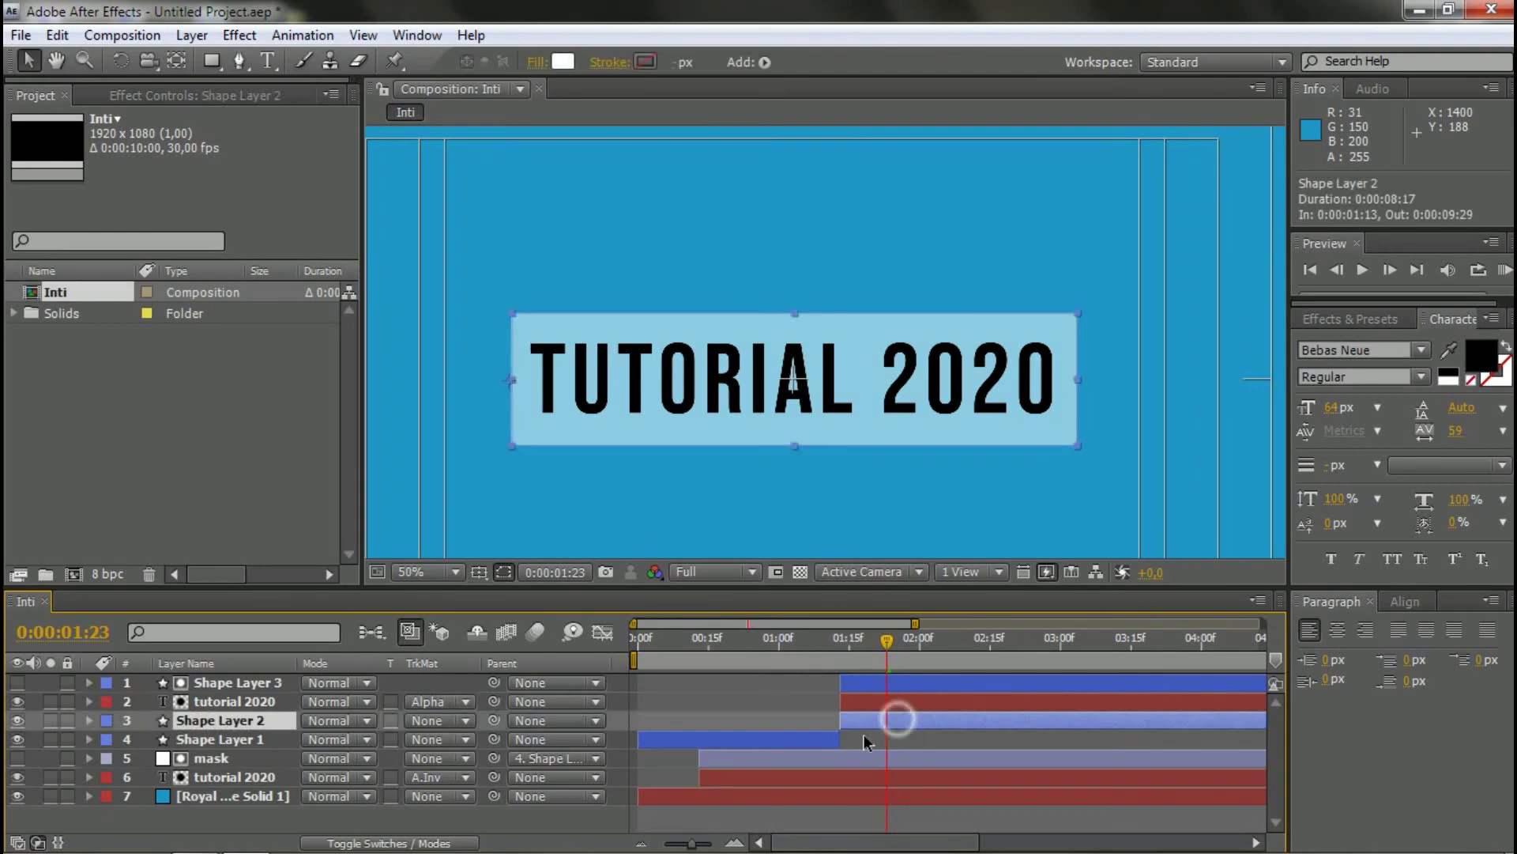
pyautogui.click(240, 684)
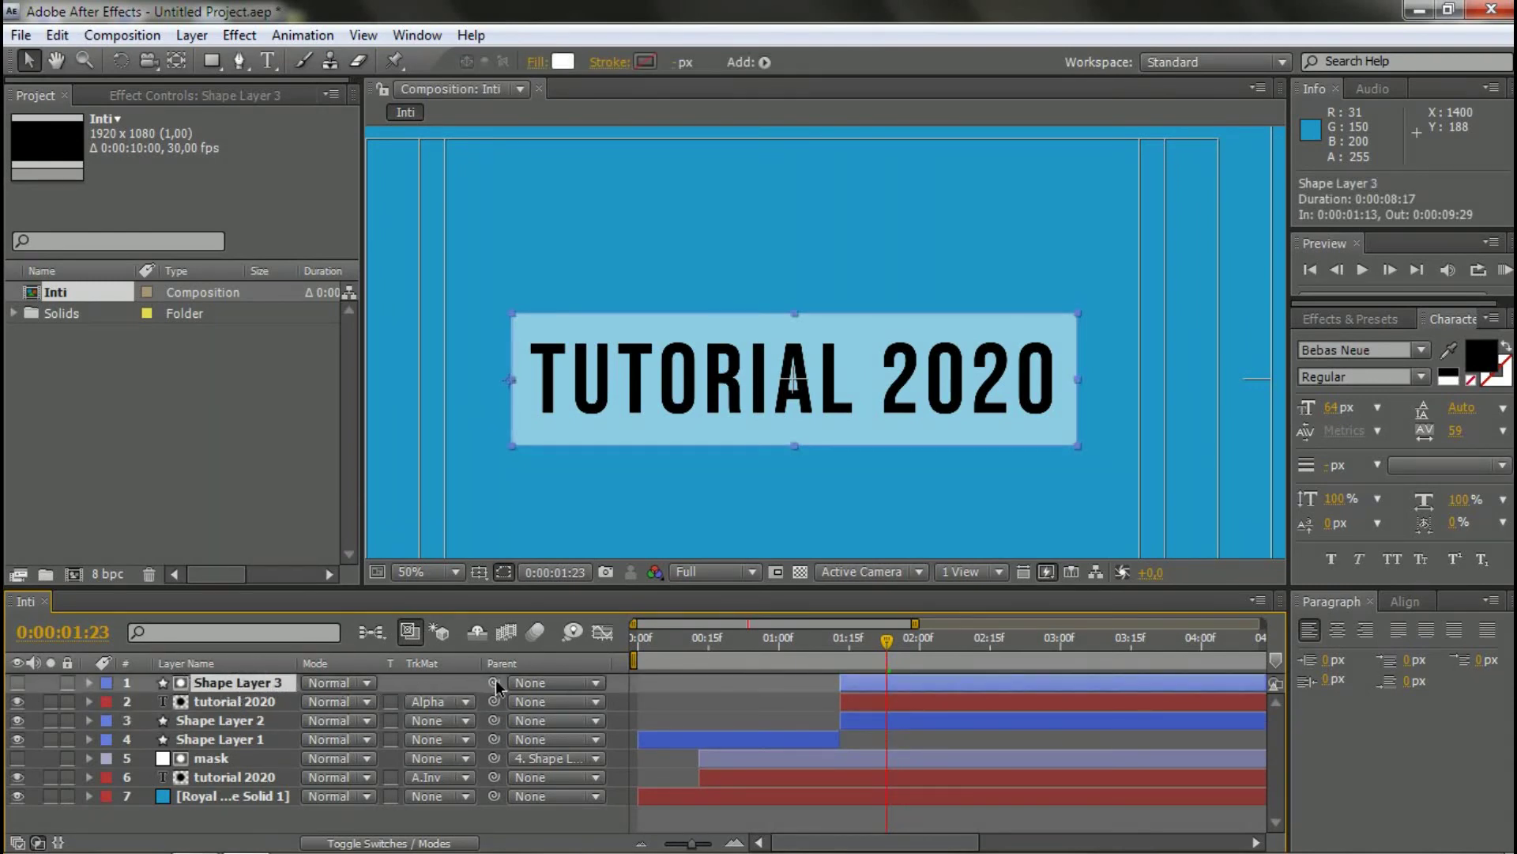
pyautogui.moveTo(494, 682); pyautogui.dragTo(196, 722)
pyautogui.moveTo(881, 651); pyautogui.dragTo(757, 651)
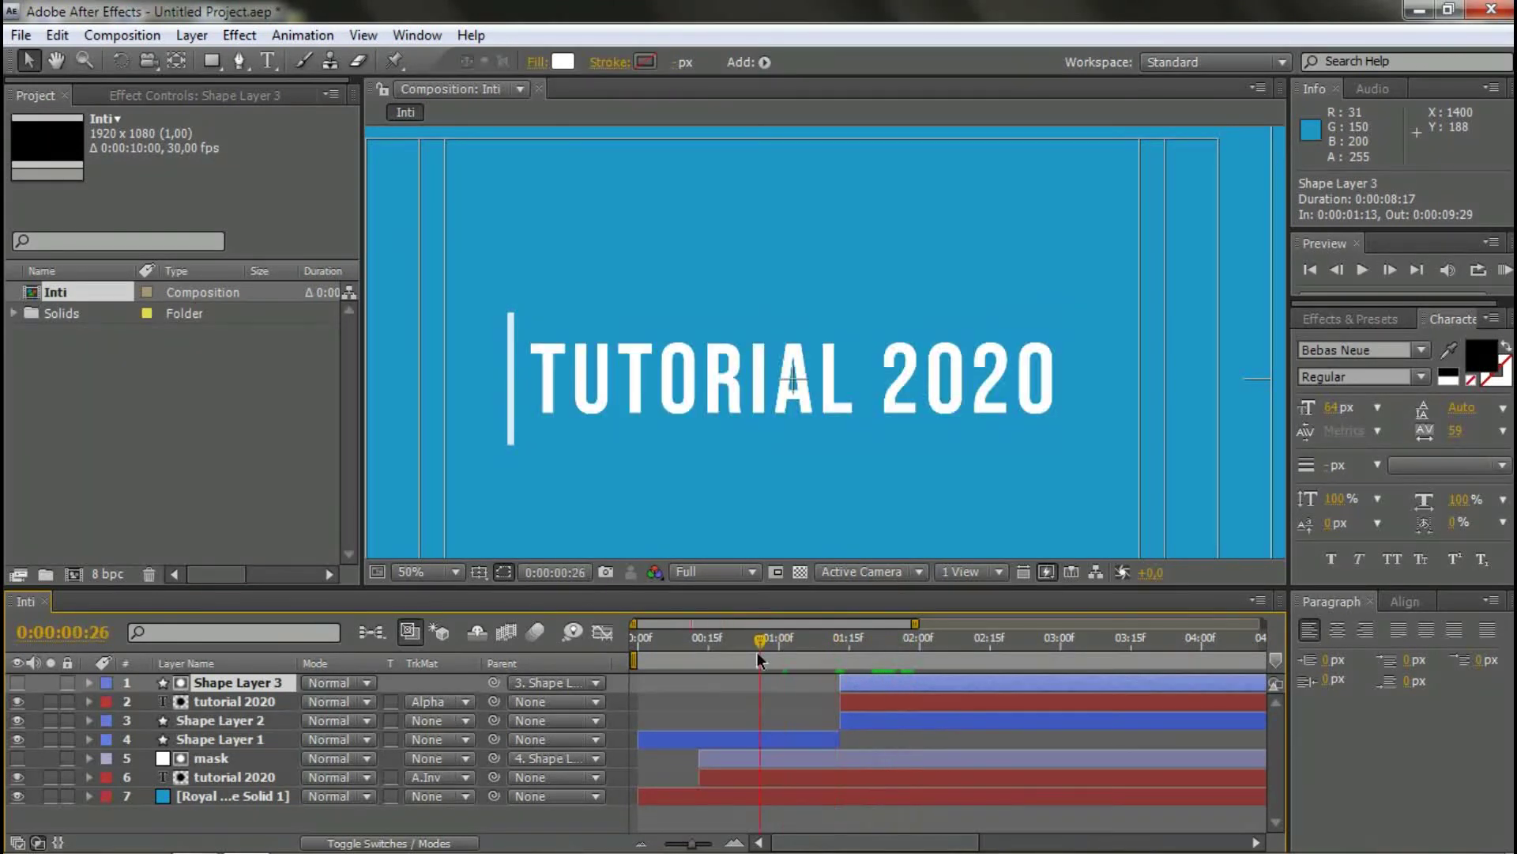
# - Save the project in the AE folder under the file name ttttt
pyautogui.hotkey('ctrl', 's')
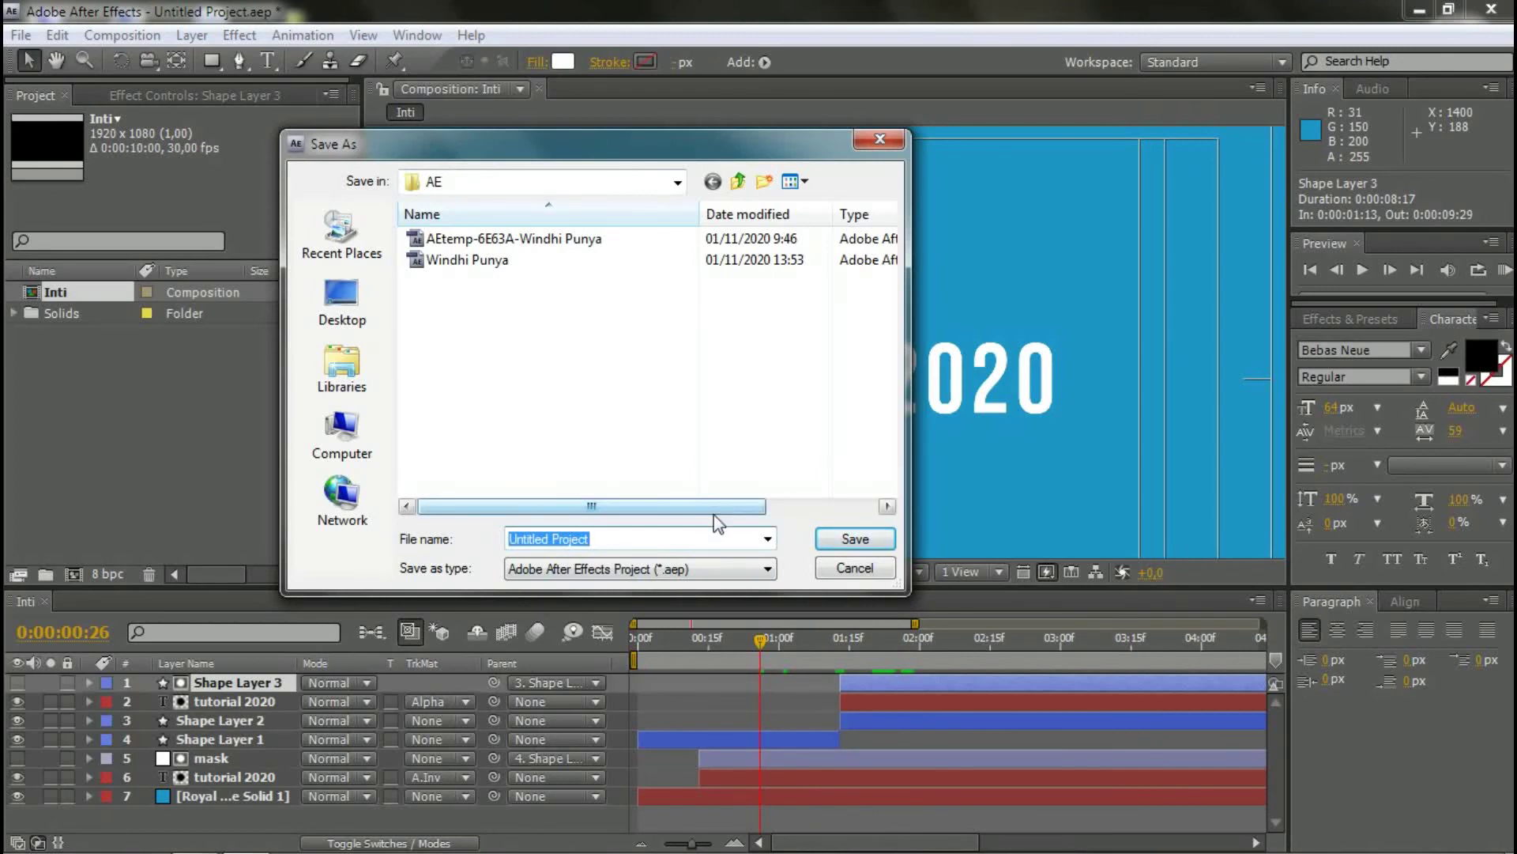
pyautogui.write('ttttt')
pyautogui.press('Return')
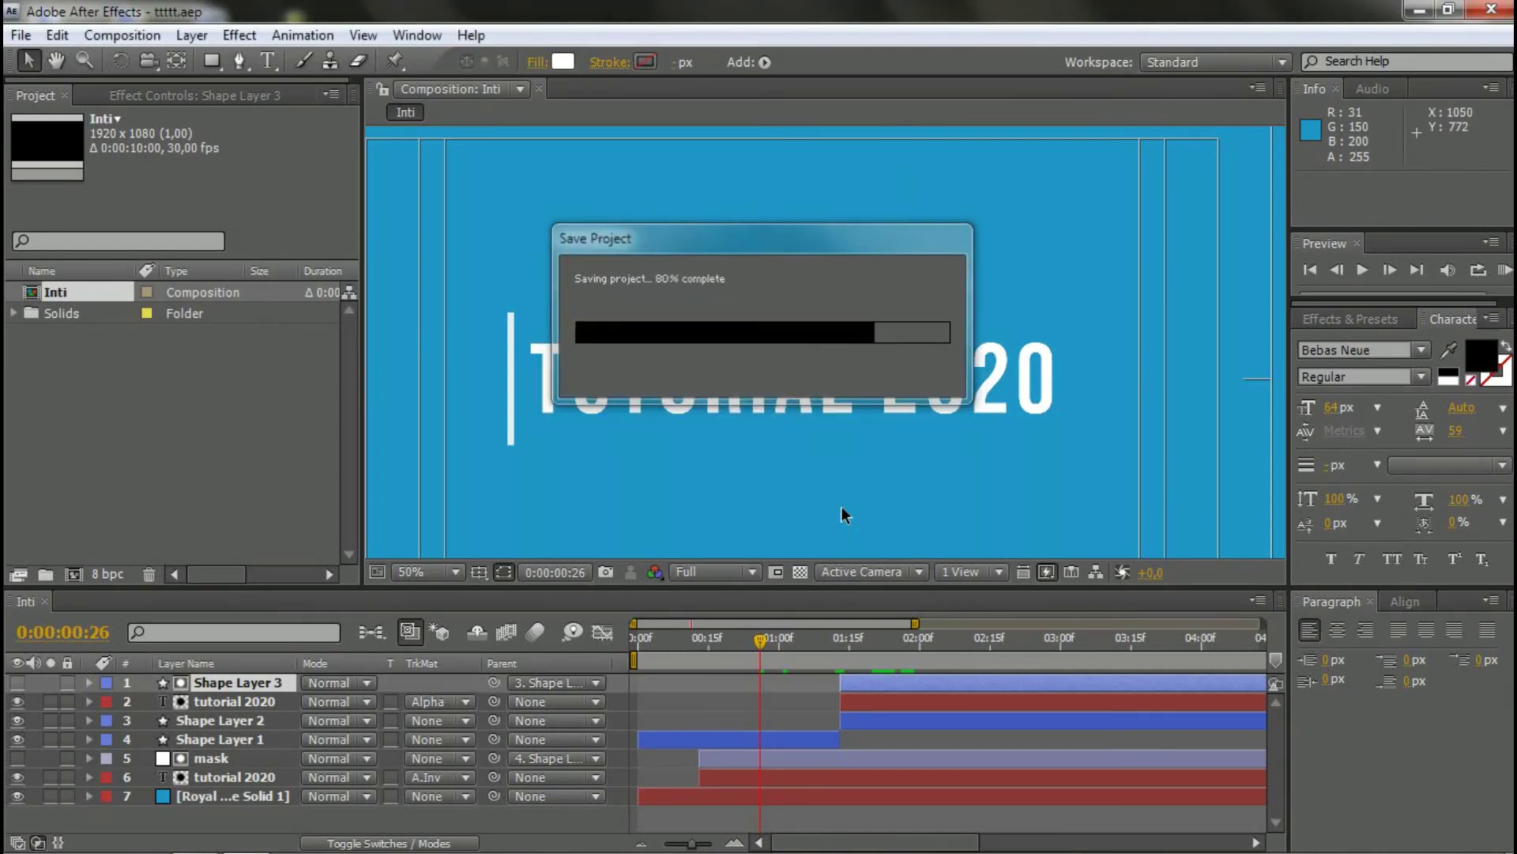
# - Play the whole title animation from 0:00:00:00 several times with the full composition frame in view
pyautogui.press(';')
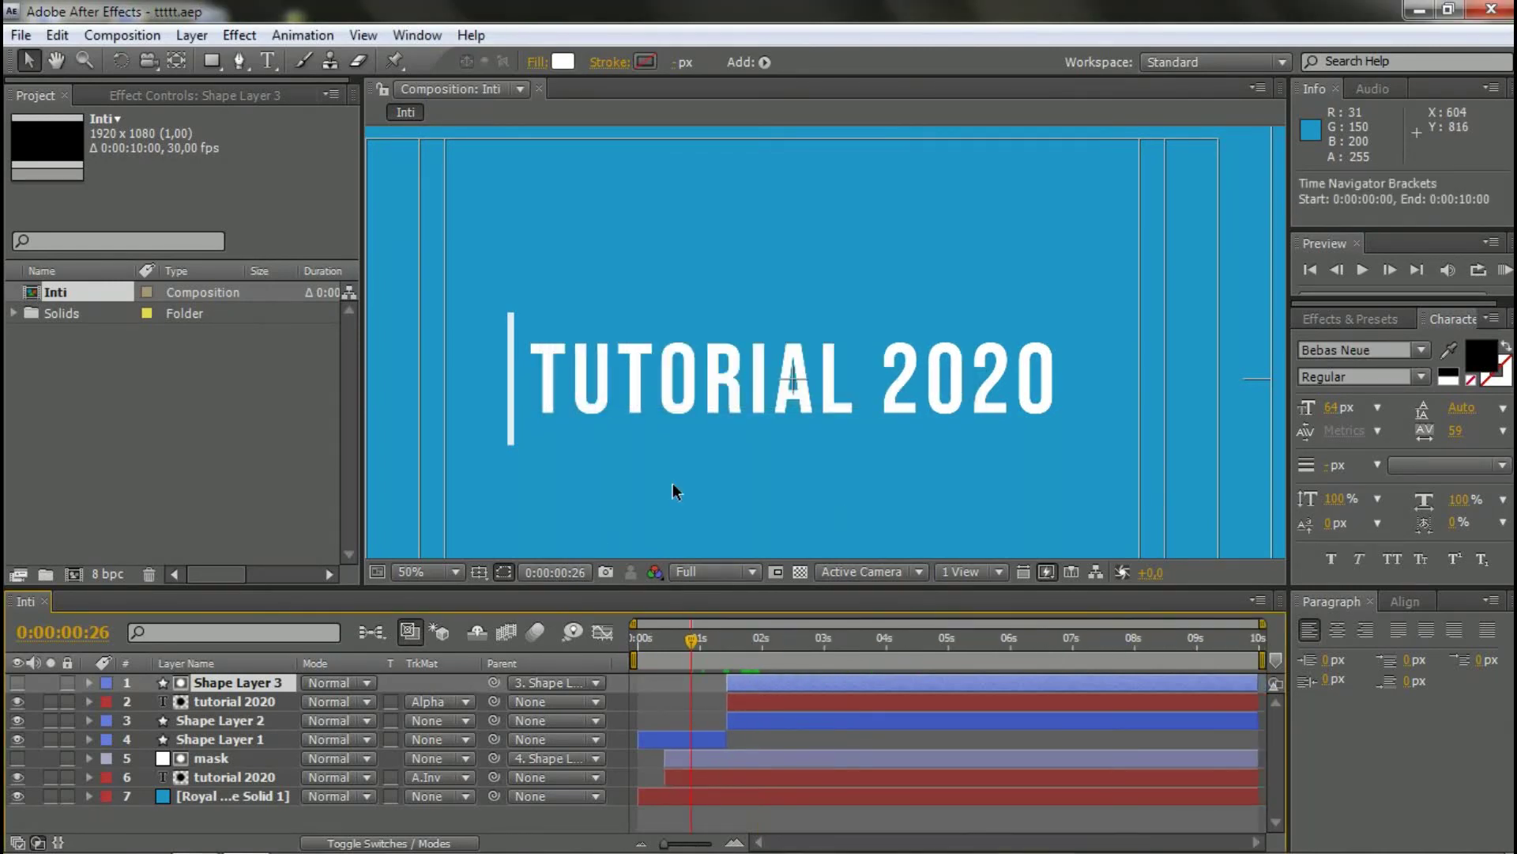
pyautogui.scroll(-2, 806, 464)
pyautogui.moveTo(691, 641); pyautogui.dragTo(639, 641)
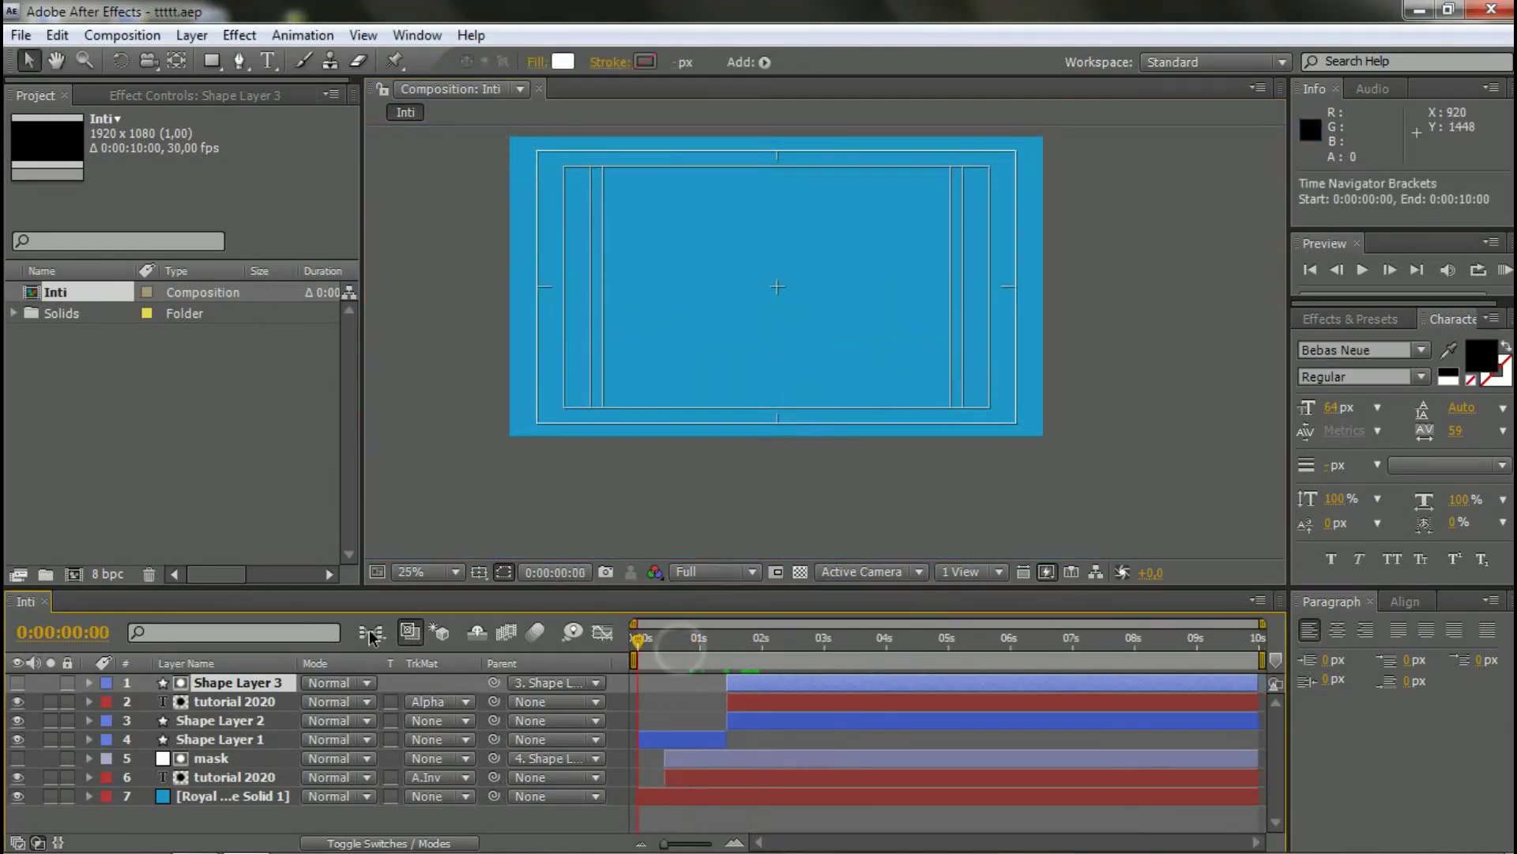
pyautogui.press('space')
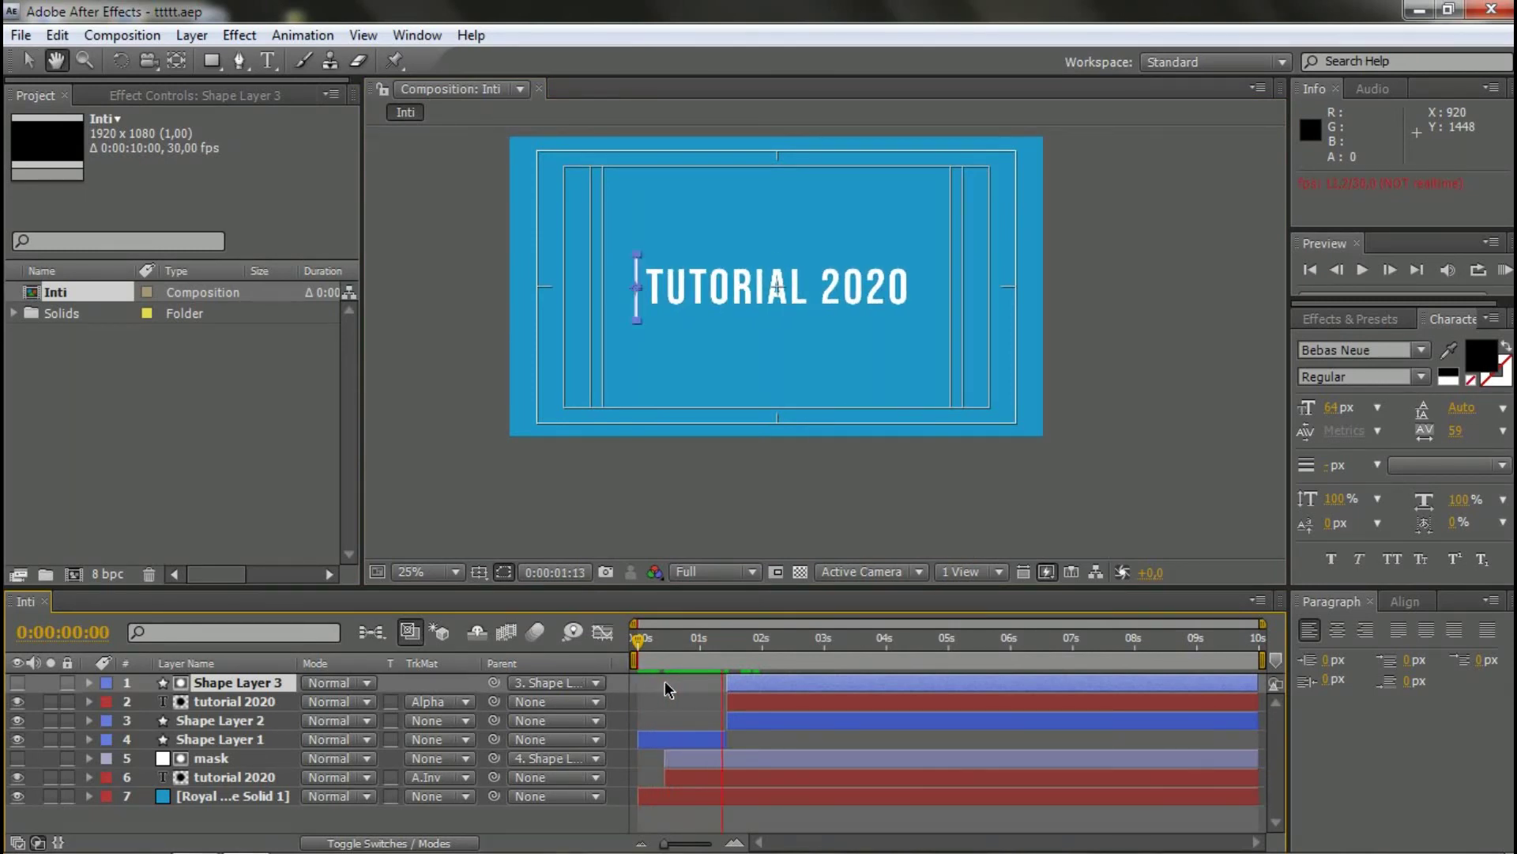
pyautogui.click(701, 705)
pyautogui.click(761, 632)
pyautogui.press('space')
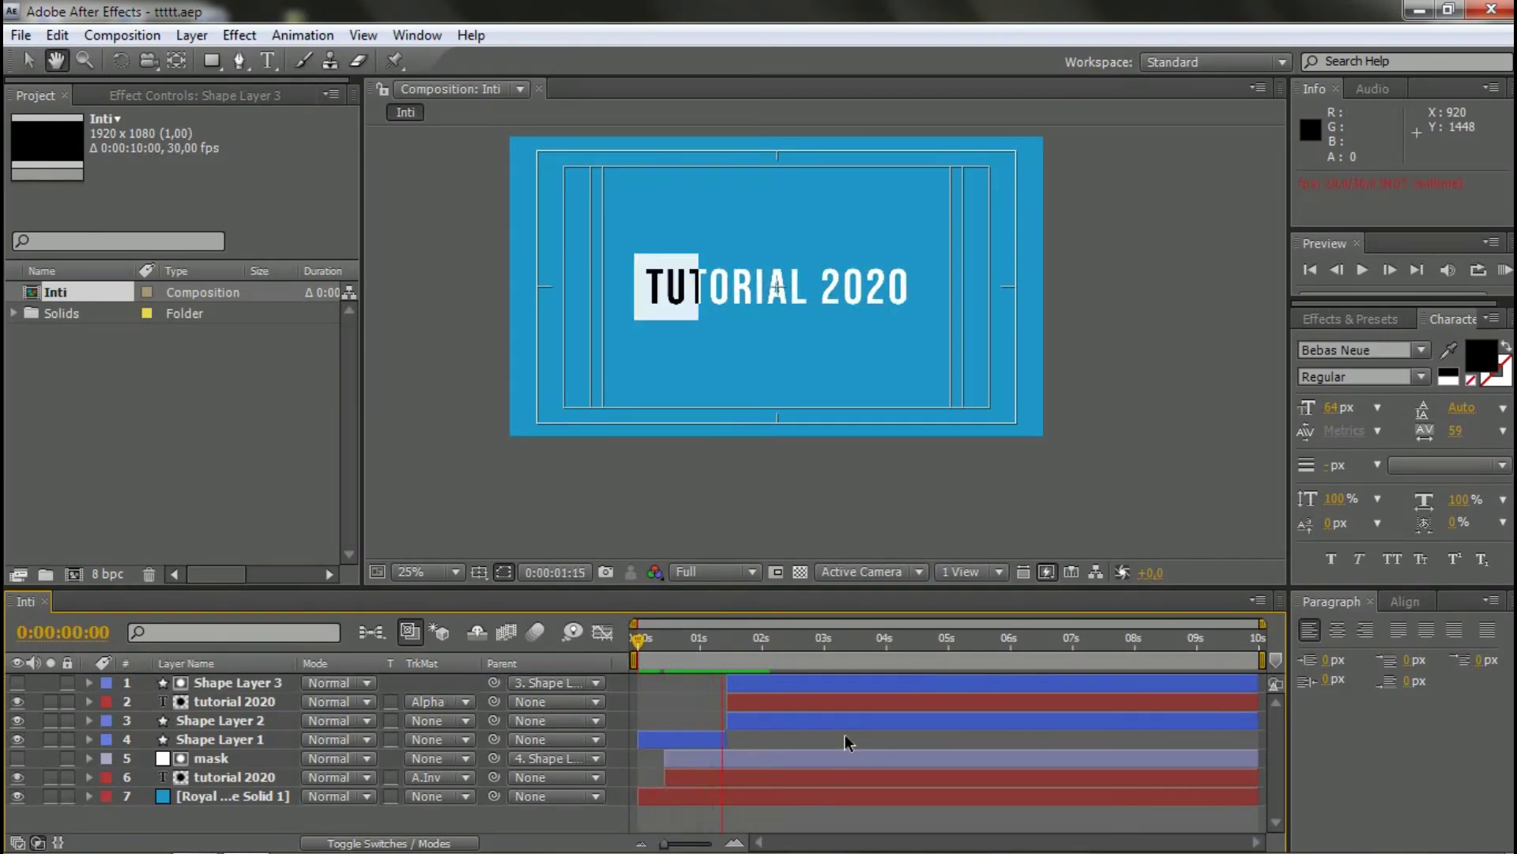
pyautogui.click(738, 638)
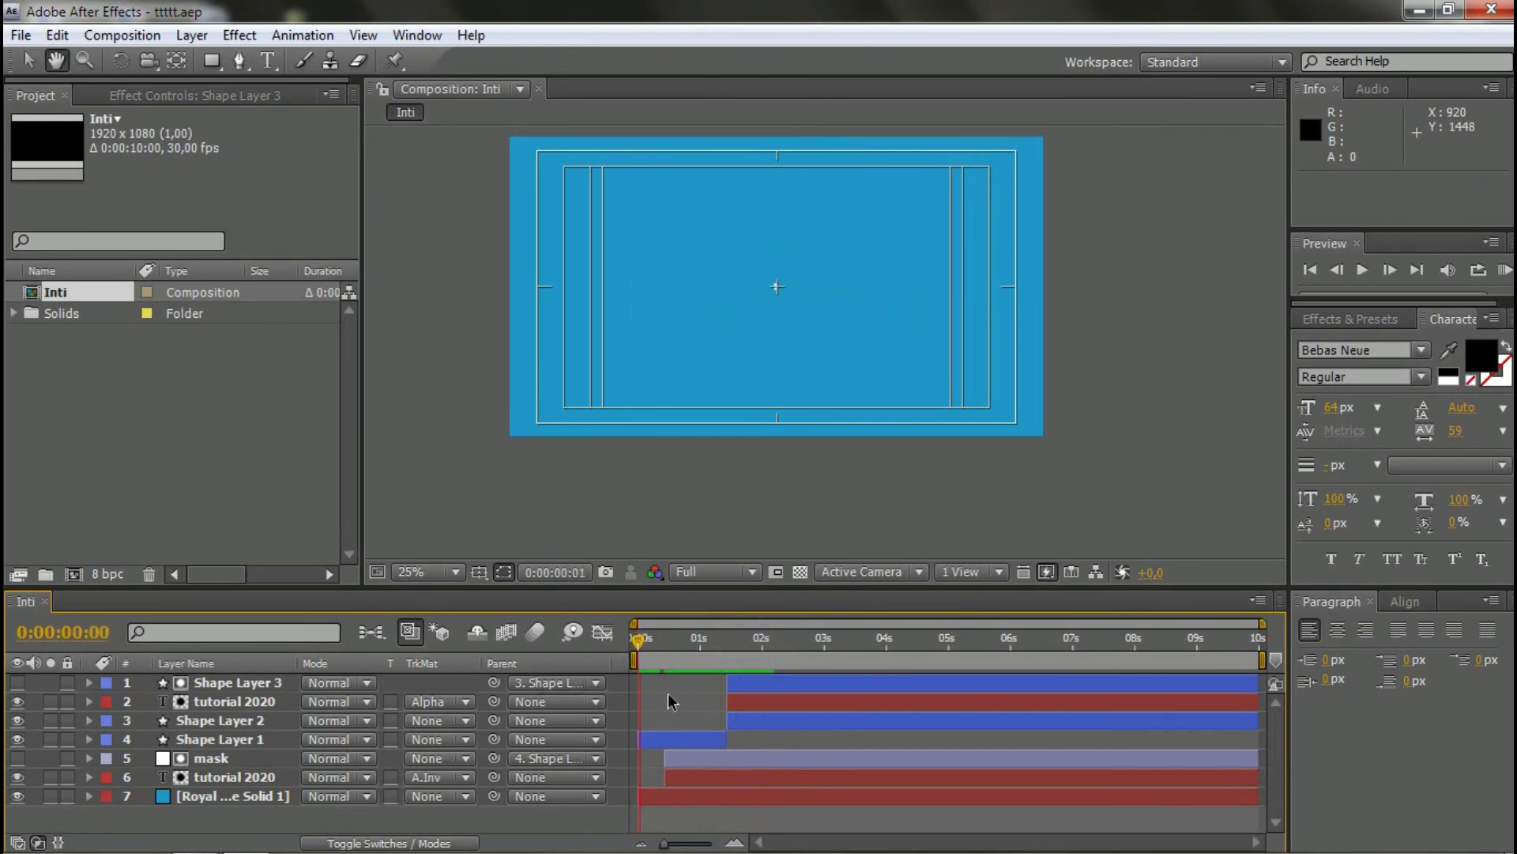
pyautogui.press('space')
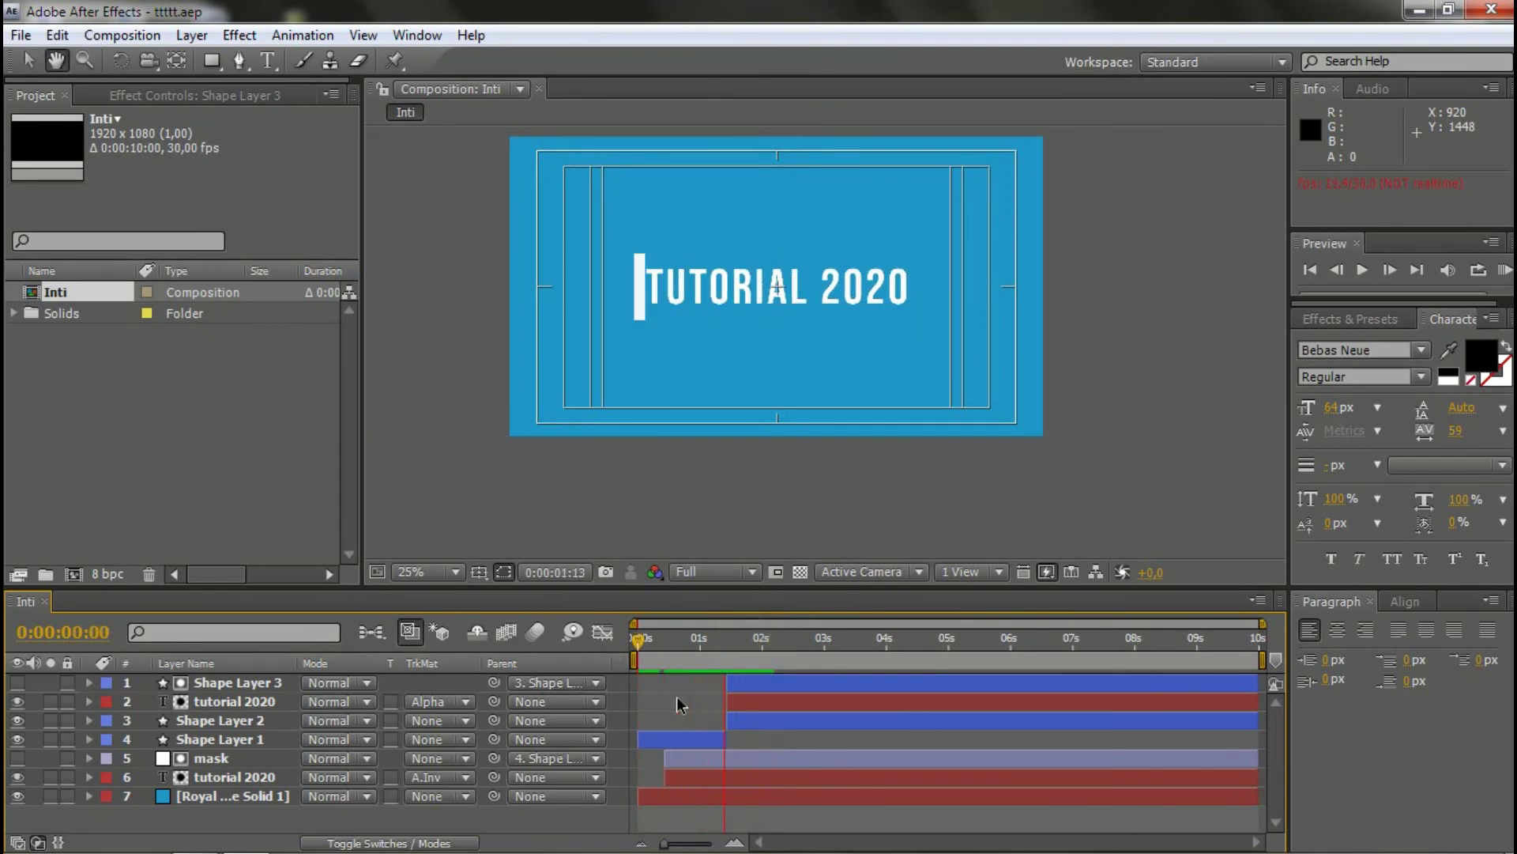
pyautogui.press('space')
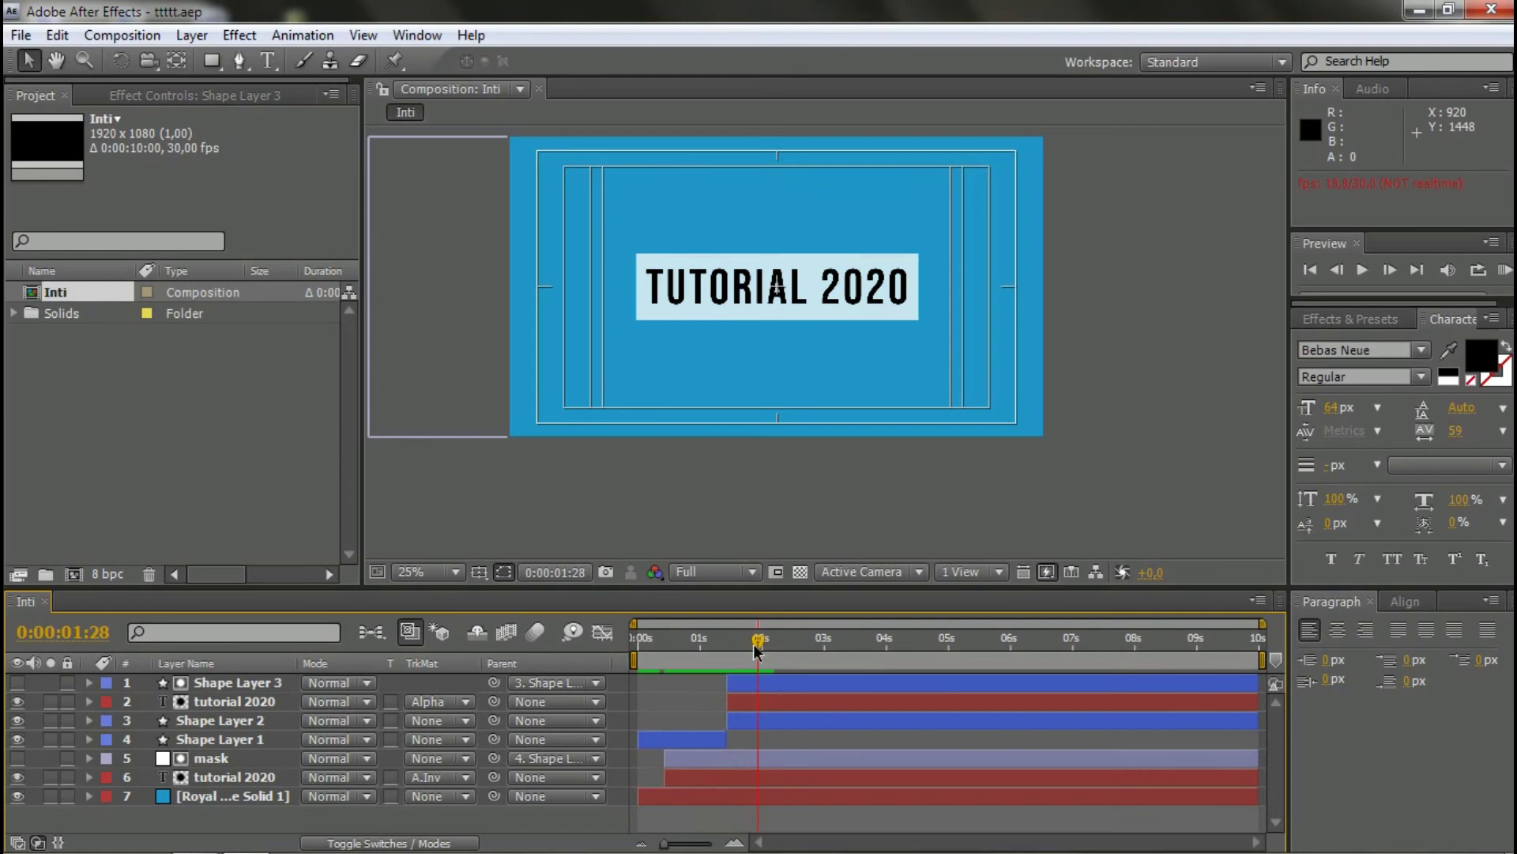
# - Scrub between 0:00:02:16 and 0:00:01:23 to examine the finished bar and its matte, Shape Layer 3
pyautogui.moveTo(763, 649); pyautogui.dragTo(799, 643)
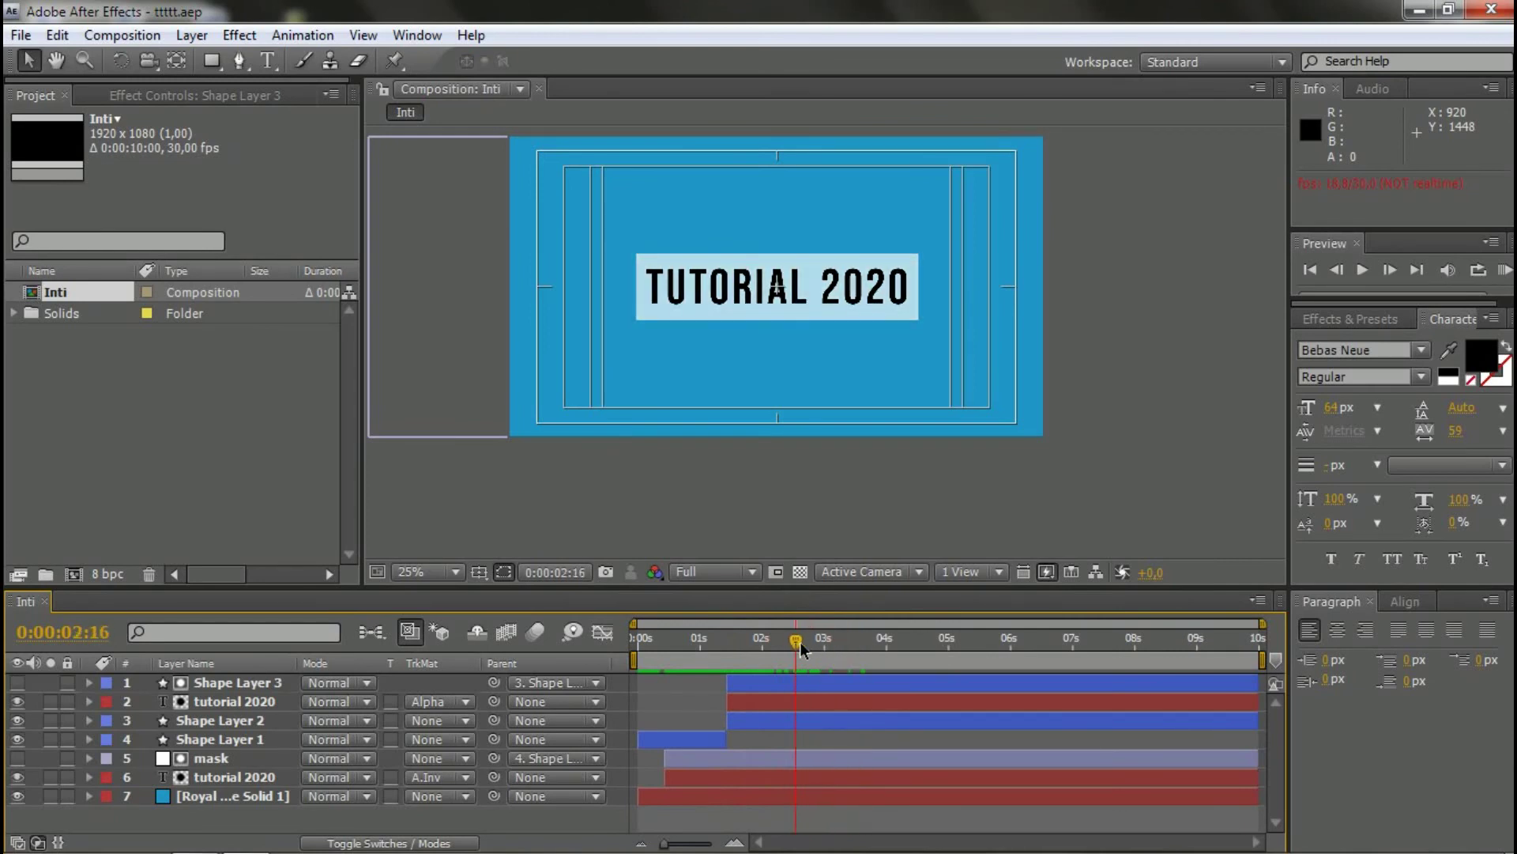
pyautogui.click(784, 681)
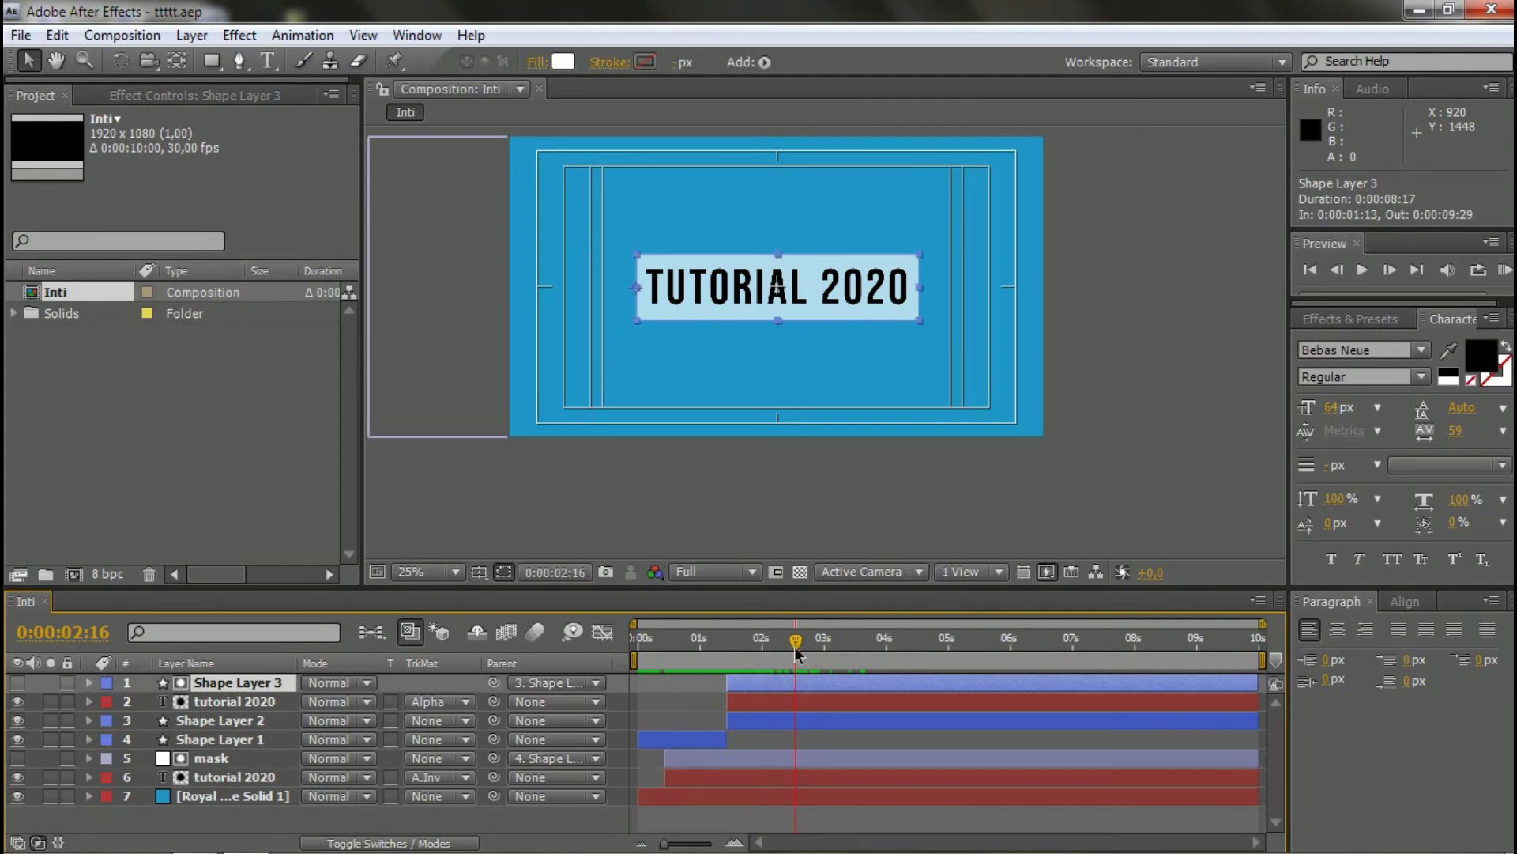
pyautogui.moveTo(744, 648)
pyautogui.mouseDown()
pyautogui.moveTo(726, 652)
pyautogui.moveTo(789, 664)
pyautogui.moveTo(729, 674)
pyautogui.moveTo(748, 674)
pyautogui.mouseUp()
pyautogui.press('space')
pyautogui.click(746, 667)
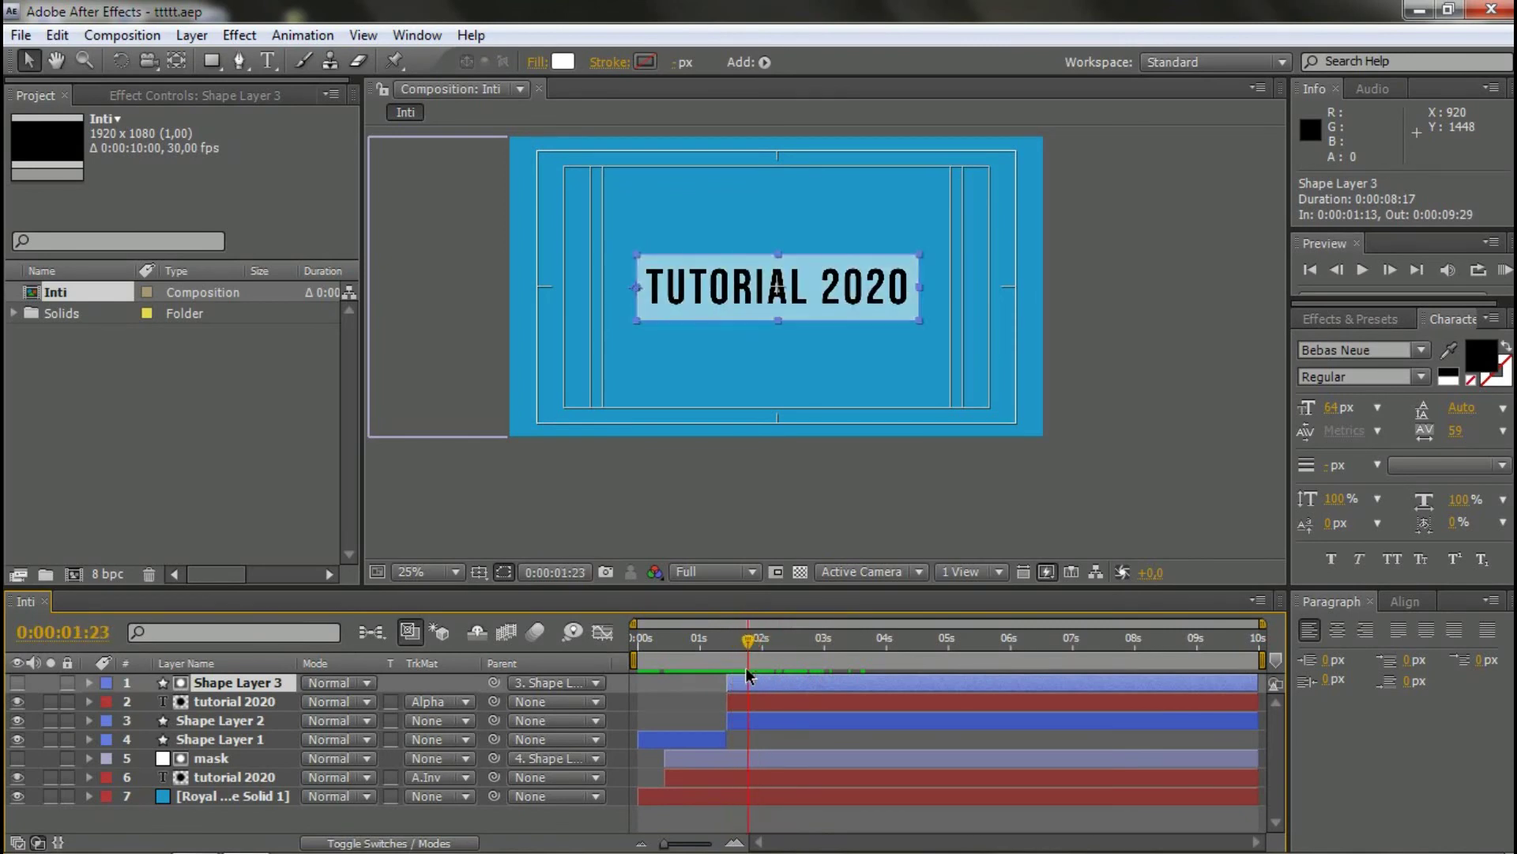
pyautogui.click(686, 714)
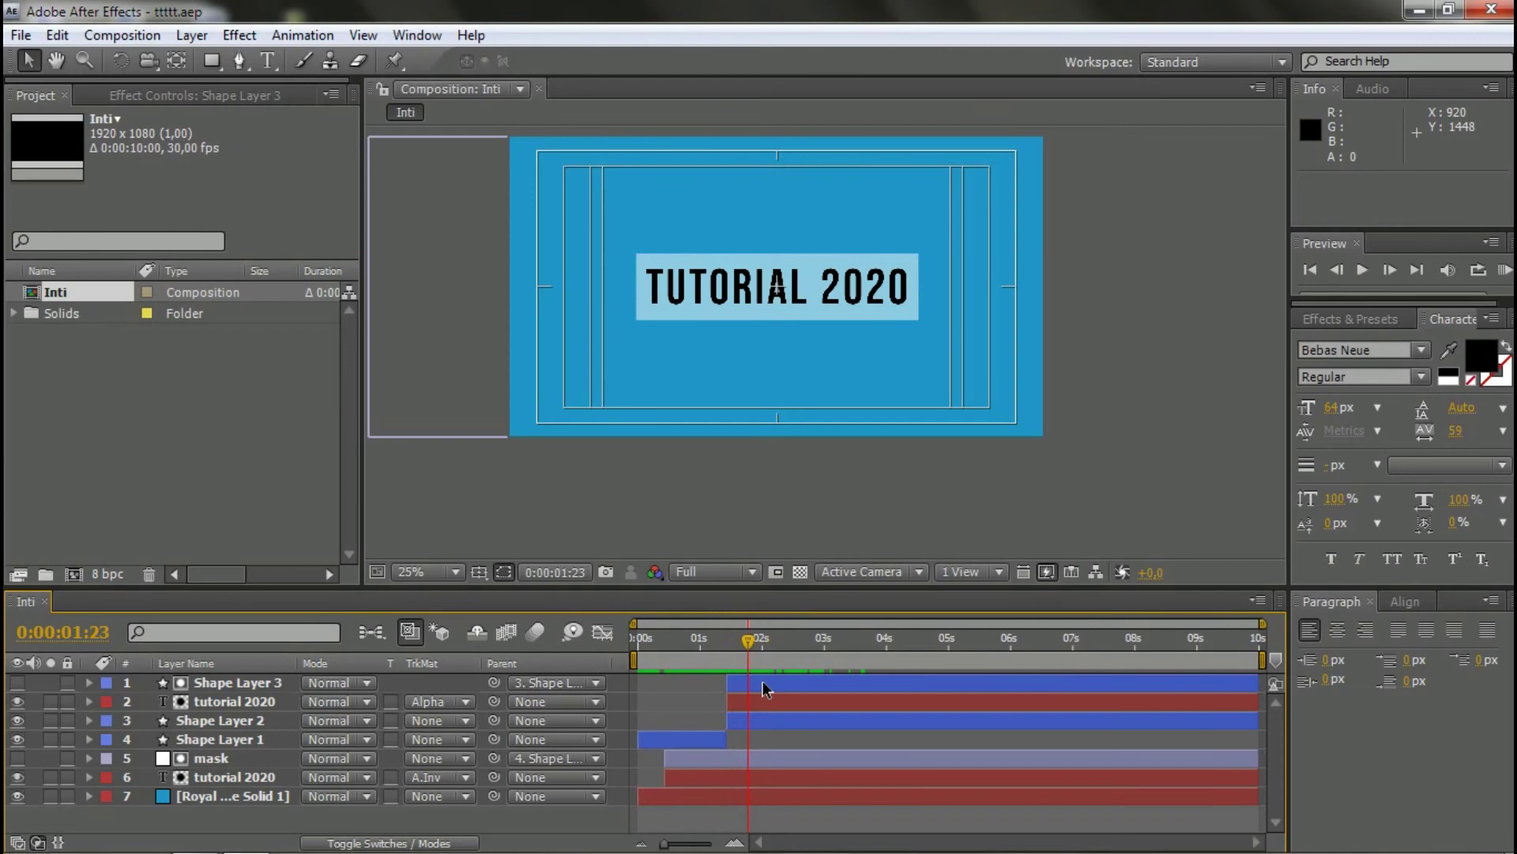
pyautogui.click(257, 684)
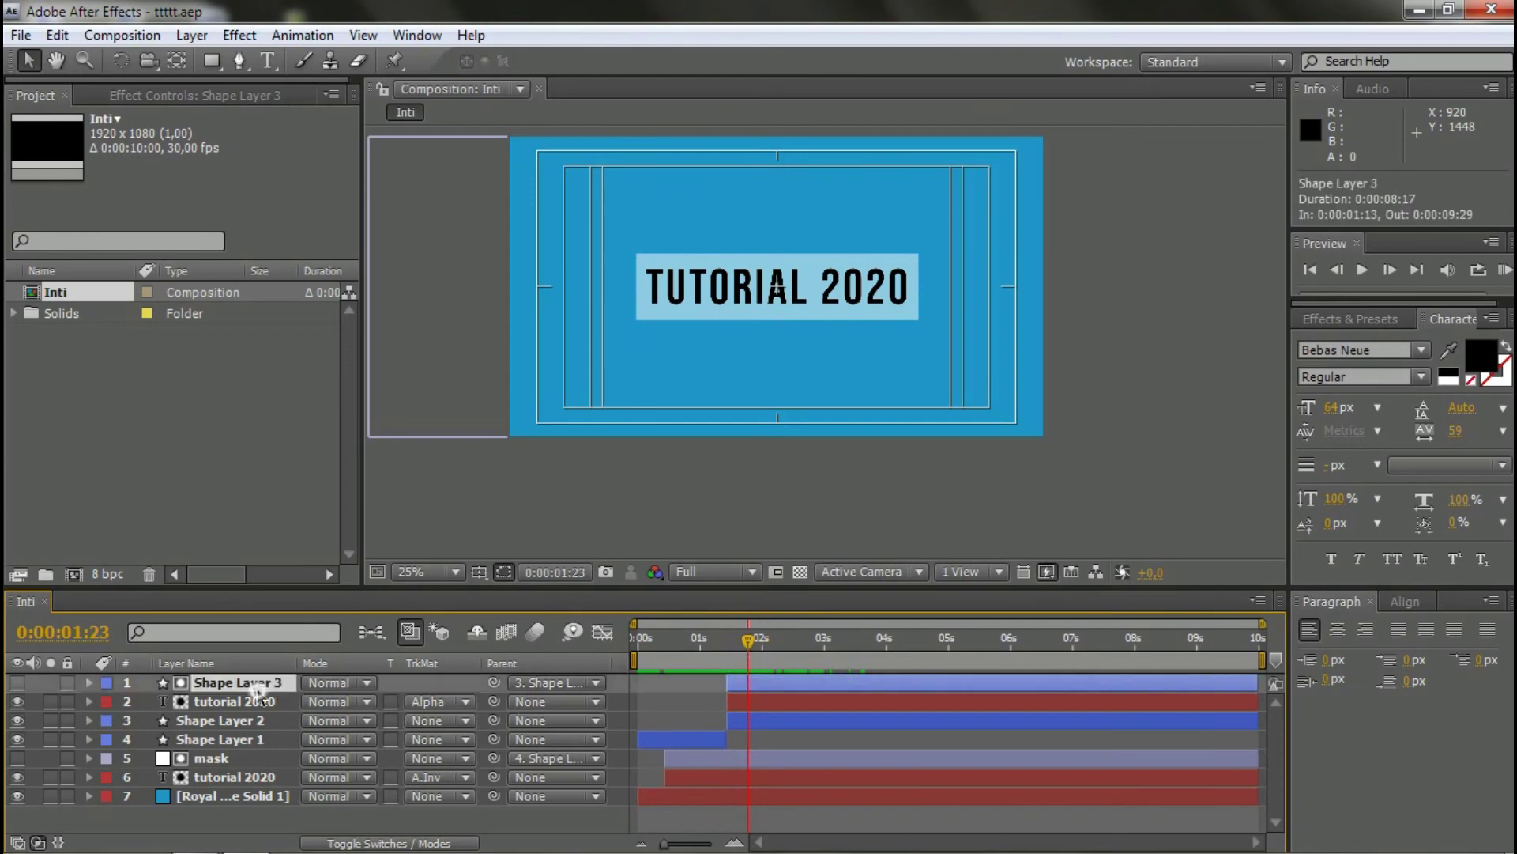
pyautogui.click(672, 704)
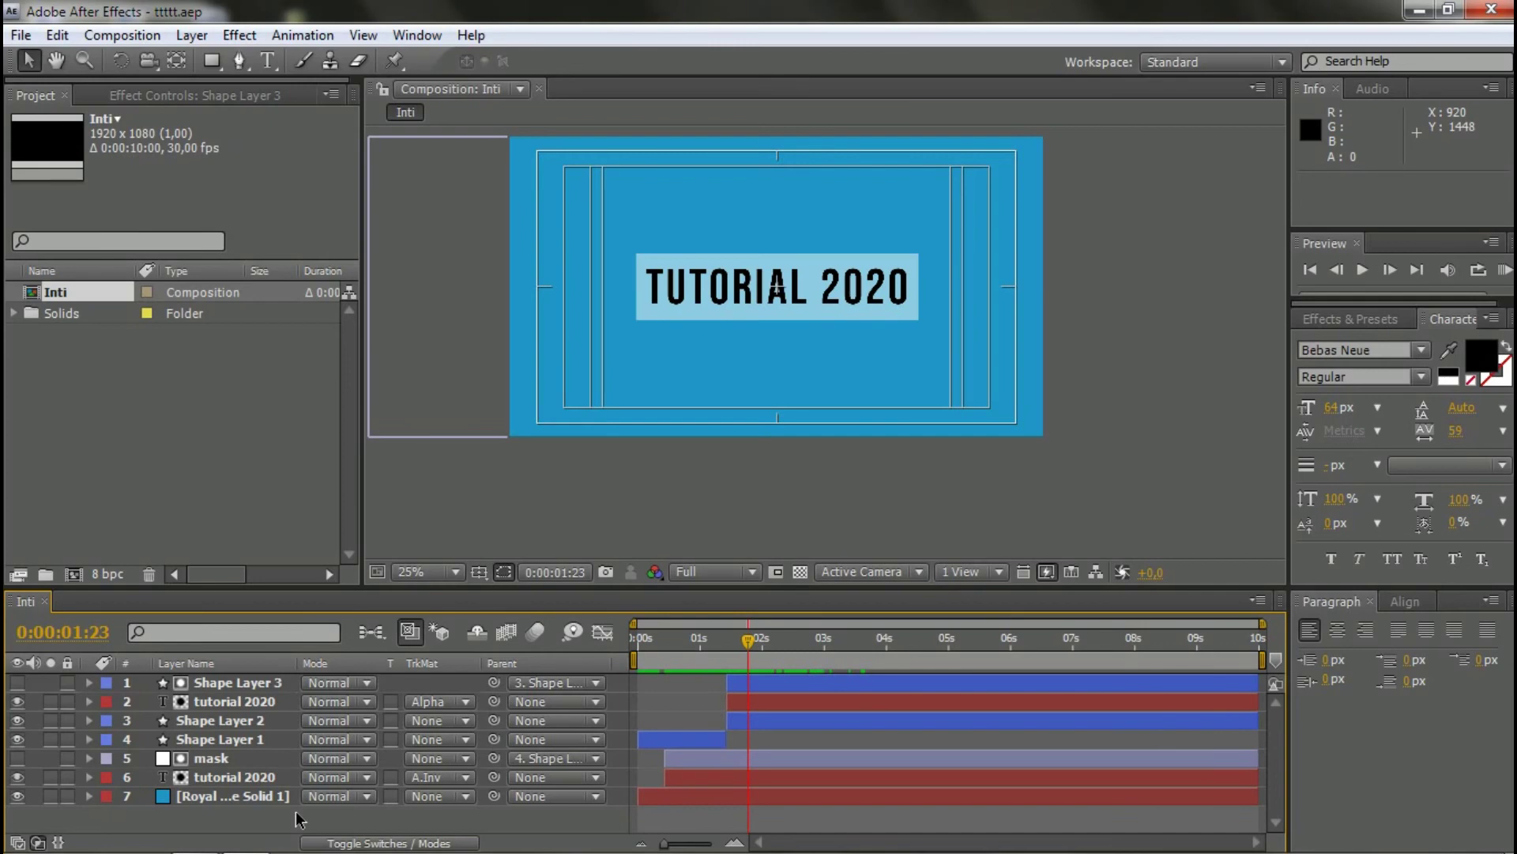
# - Create a new adjustment layer in the Inti composition and rename it mask
pyautogui.hotkey('ctrl', 'alt', 'y')
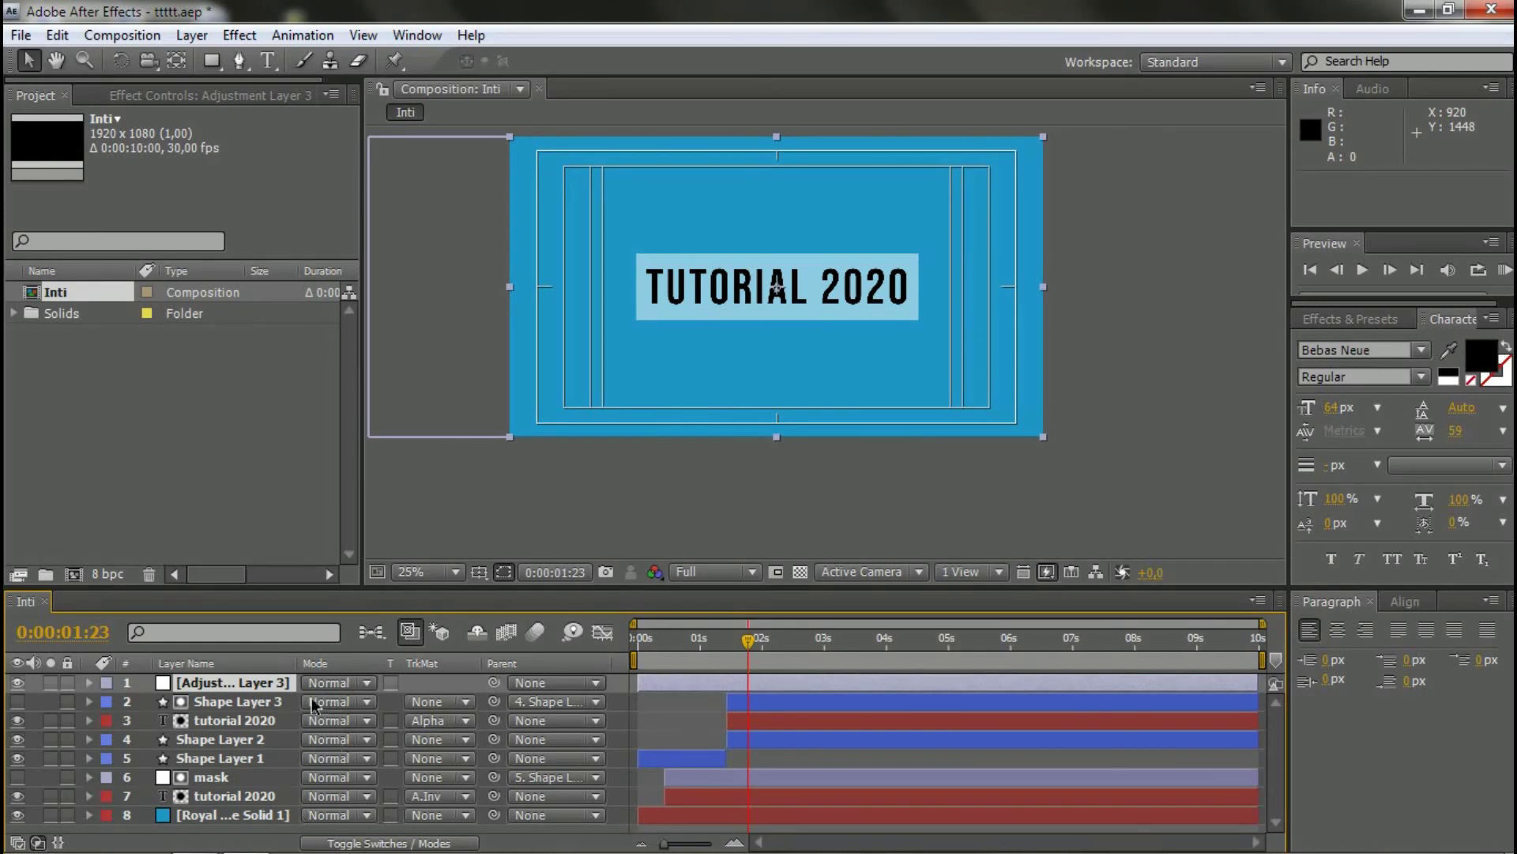
pyautogui.press('Return')
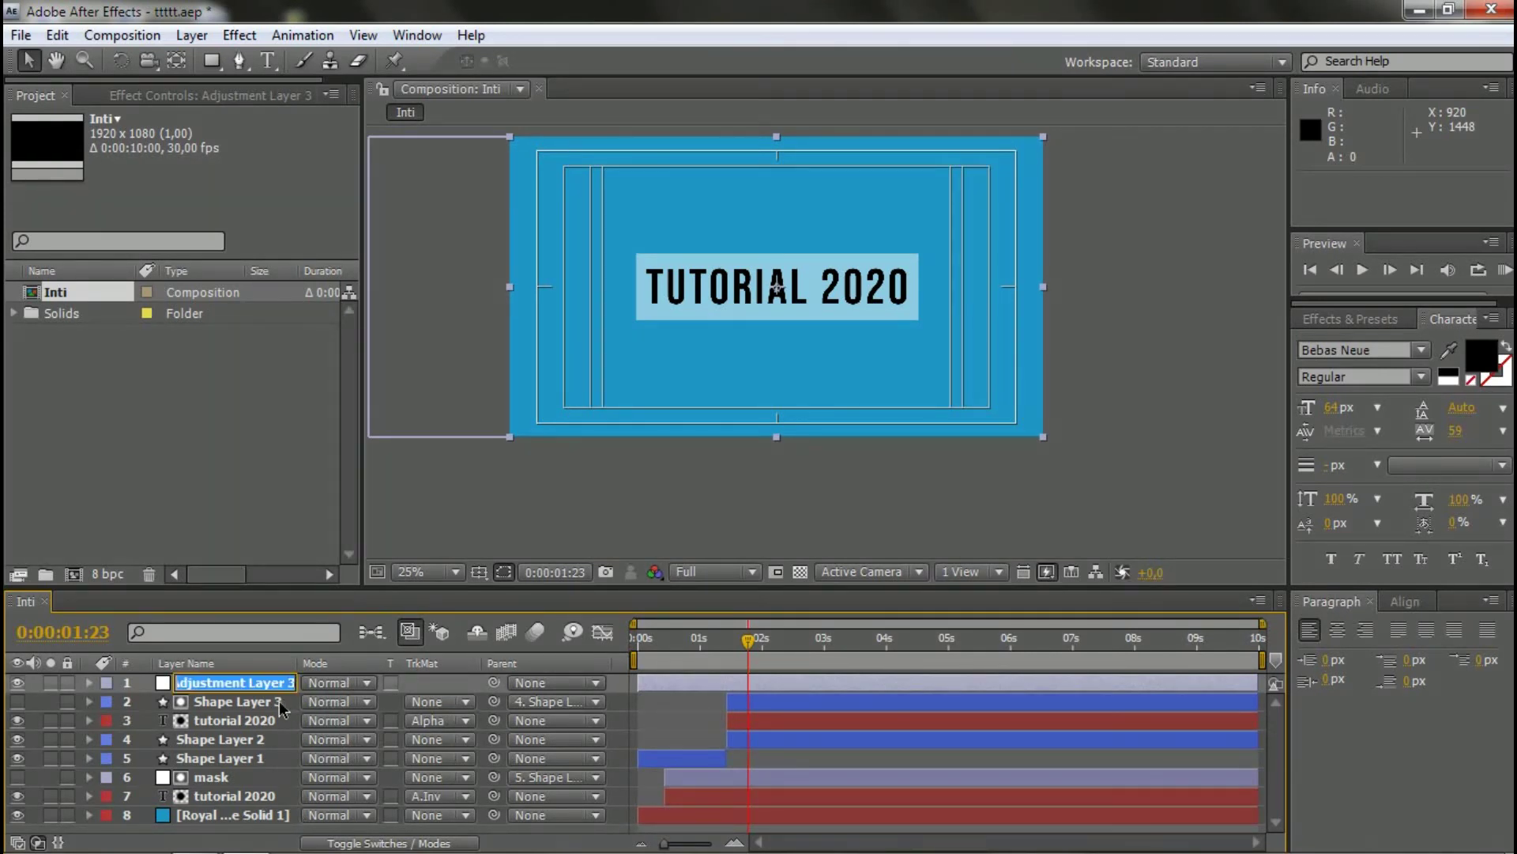
pyautogui.write('mask')
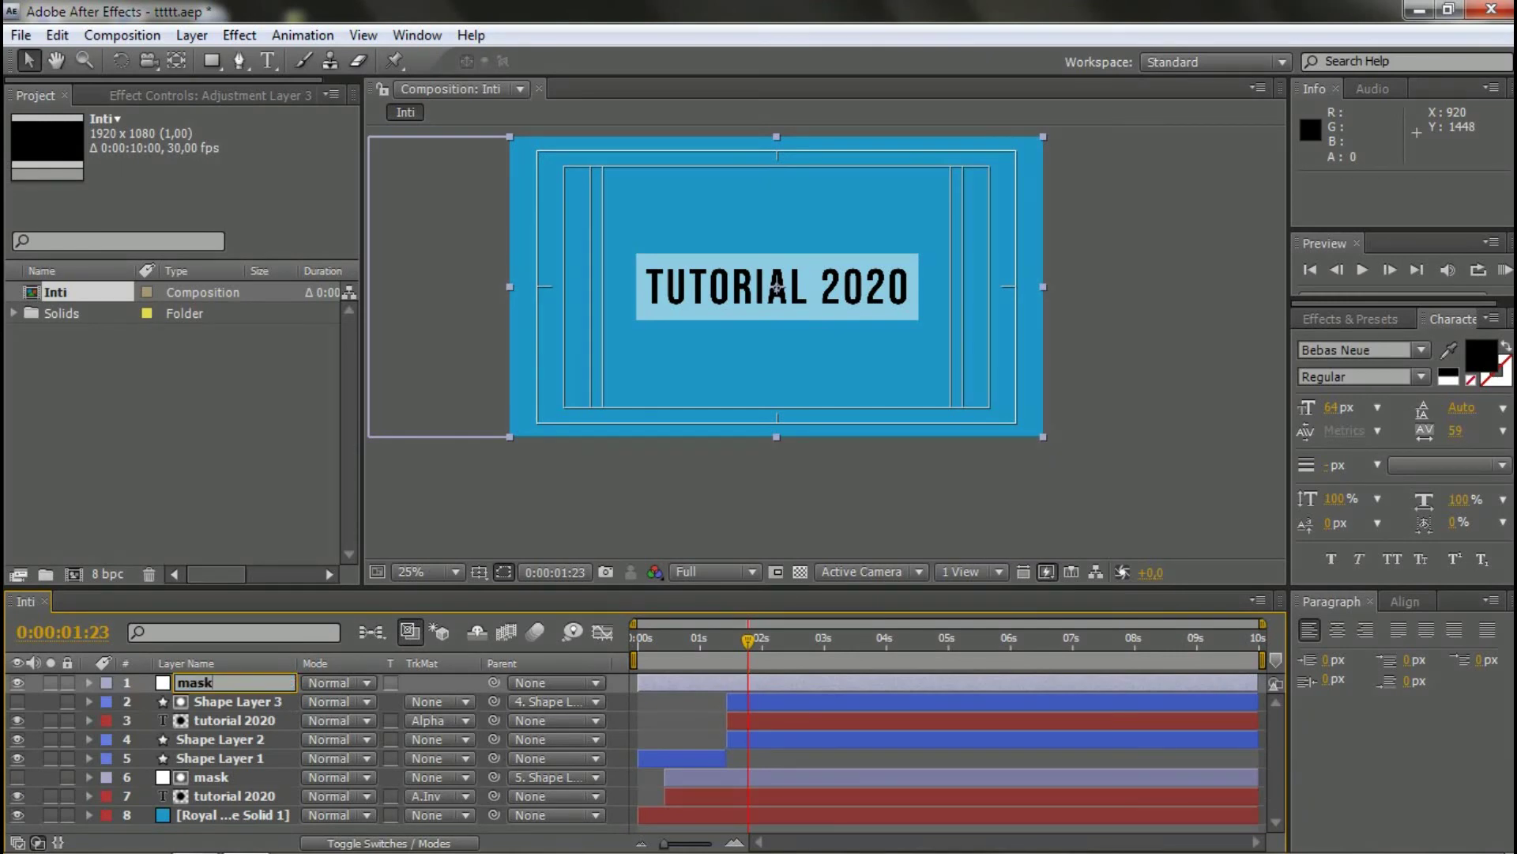
pyautogui.press('Return')
# - Rename Shape Layer 3, the matte of the black title, as mask
pyautogui.click(253, 702)
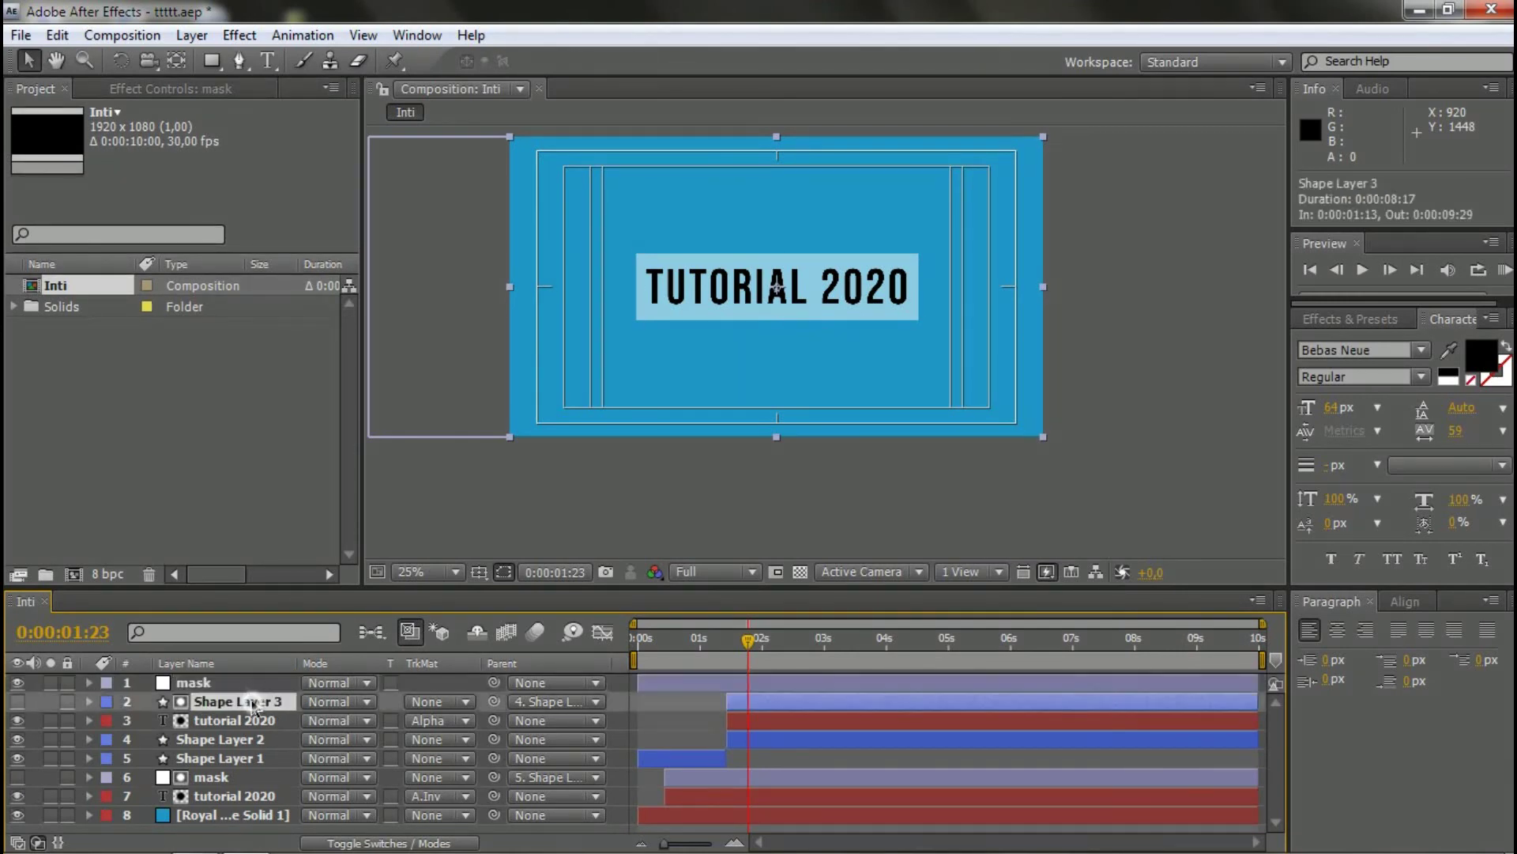
pyautogui.press('Return')
pyautogui.write('mas')
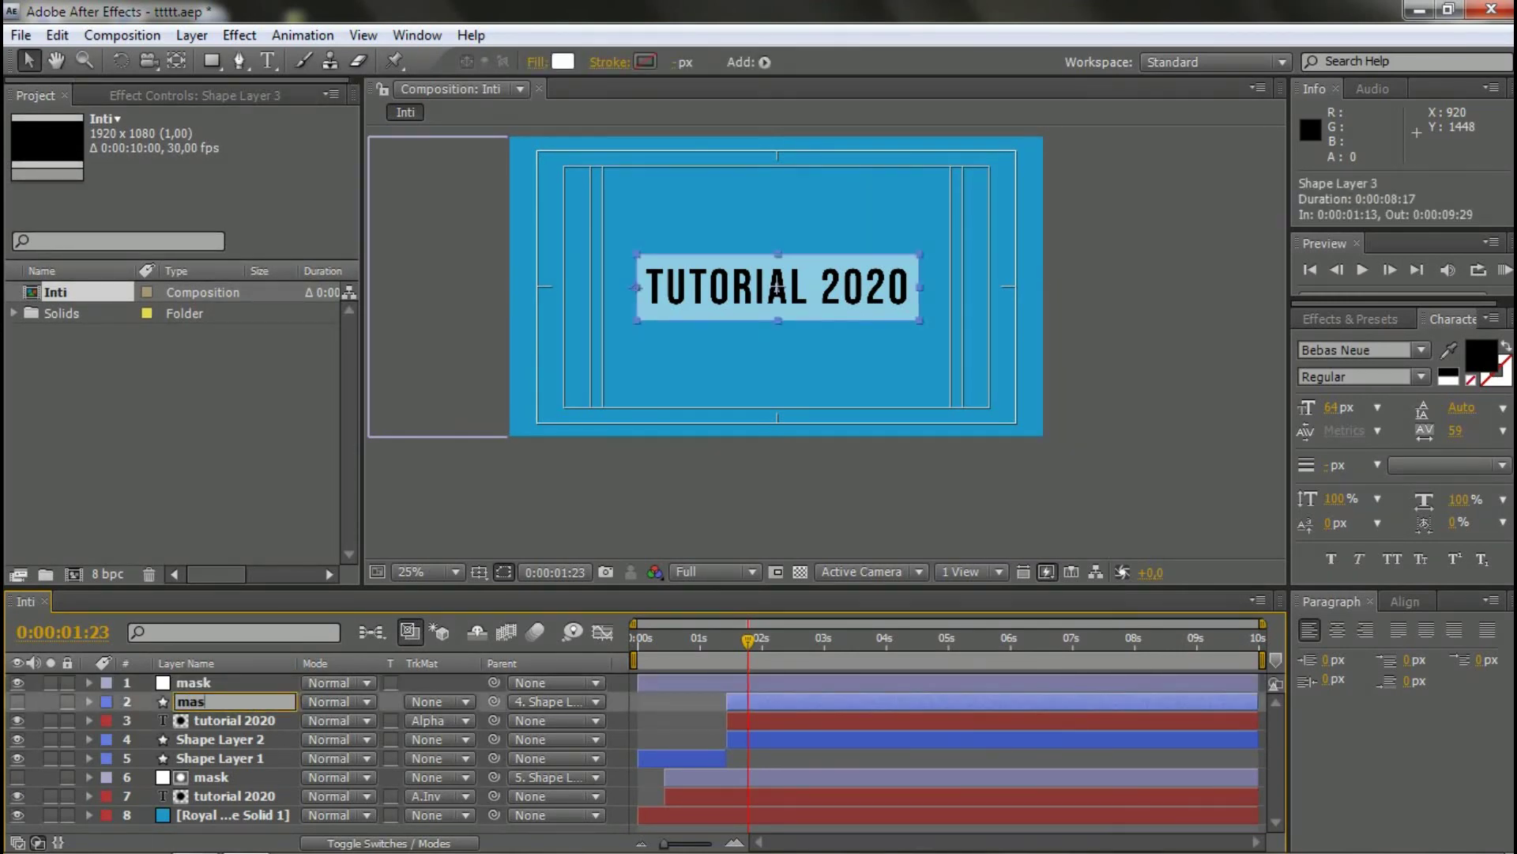
pyautogui.press('BackSpace')
pyautogui.press('BackSpace')
pyautogui.press('BackSpace')
pyautogui.write('s')
pyautogui.write('ask')
pyautogui.click(251, 742)
# - Trim the start of the new mask adjustment layer to 0:00:01:26, three frames after Shape Layer 2's last scale keyframe
pyautogui.click(248, 683)
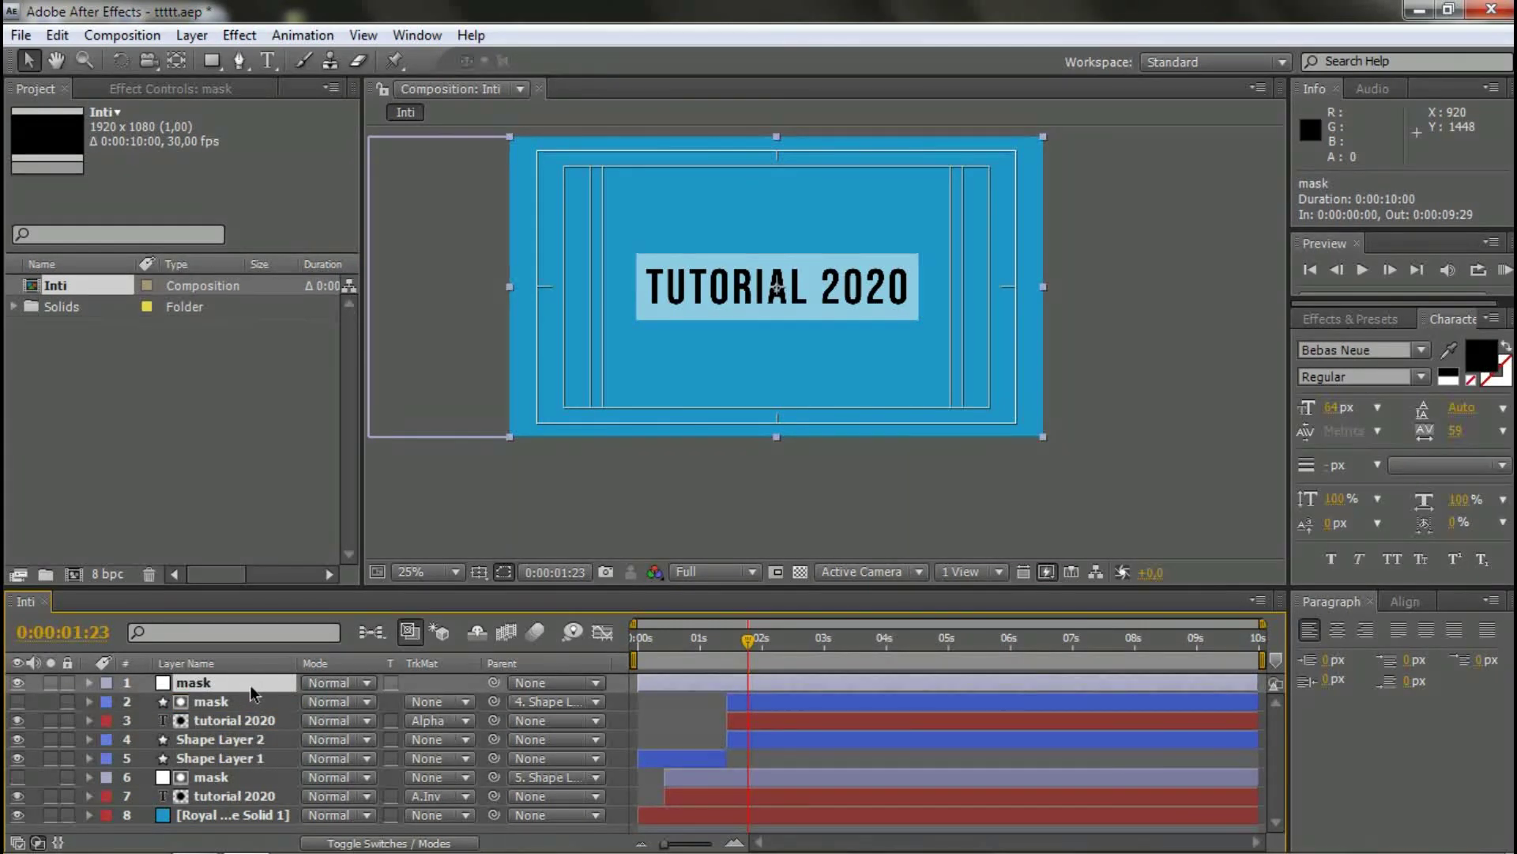
pyautogui.click(778, 705)
pyautogui.click(785, 731)
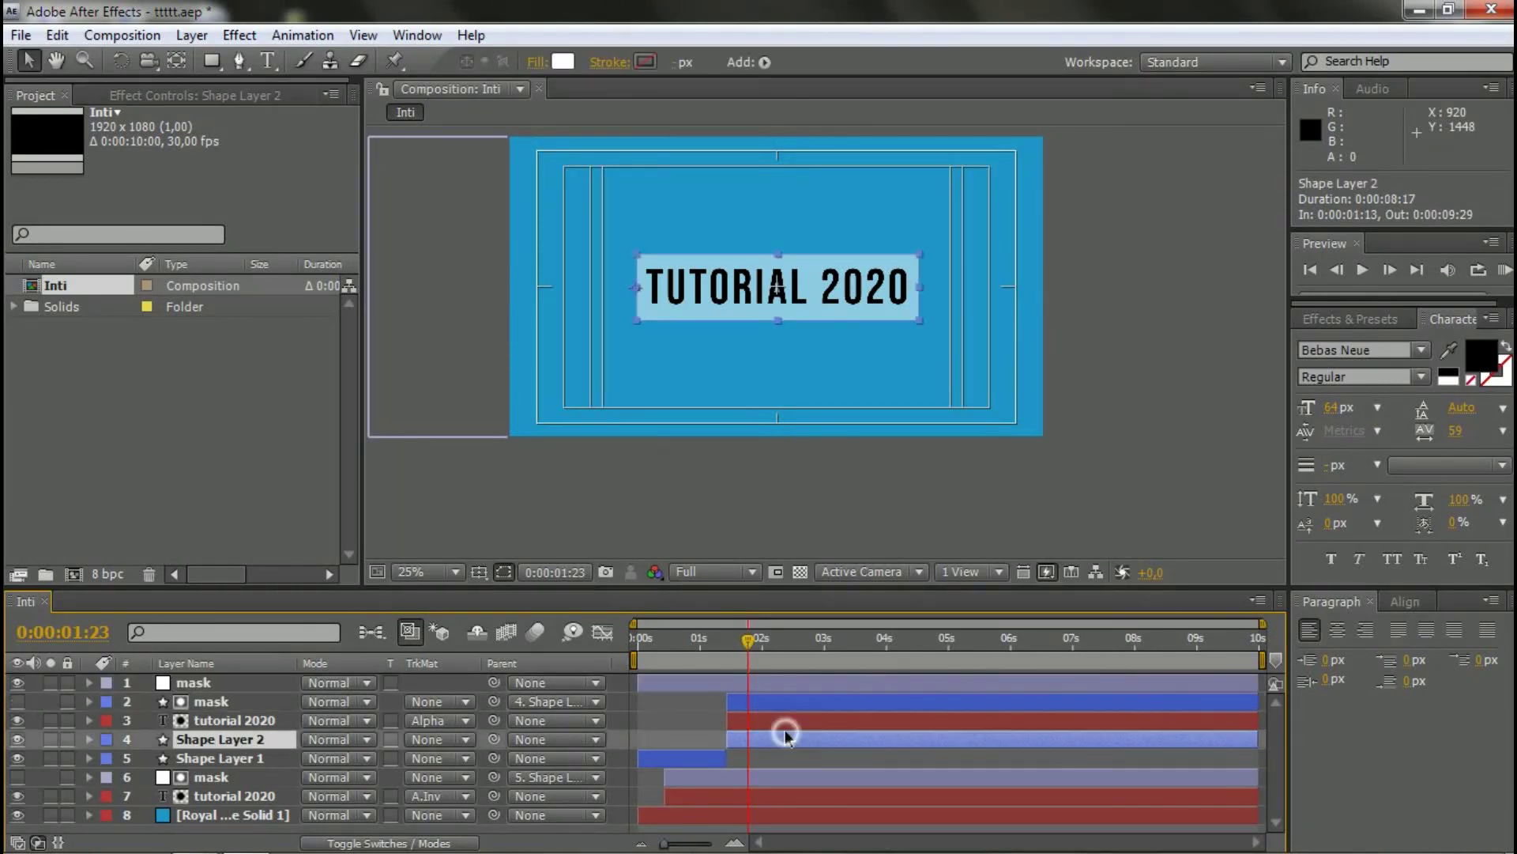
pyautogui.press('u')
pyautogui.press('=')
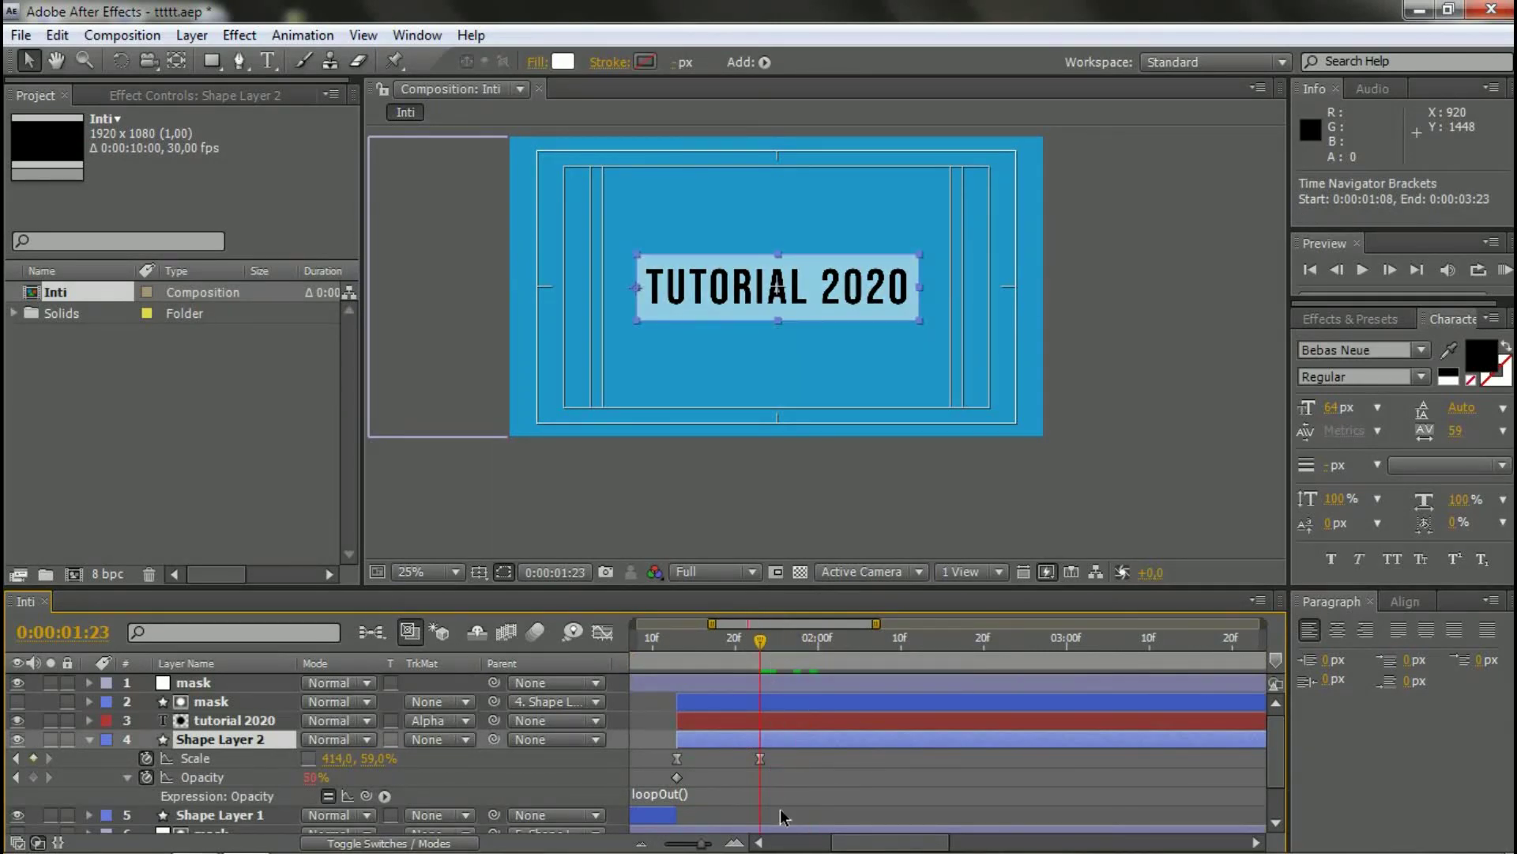
pyautogui.press('pagedown')
pyautogui.press('pagedown')
pyautogui.press('pagedown')
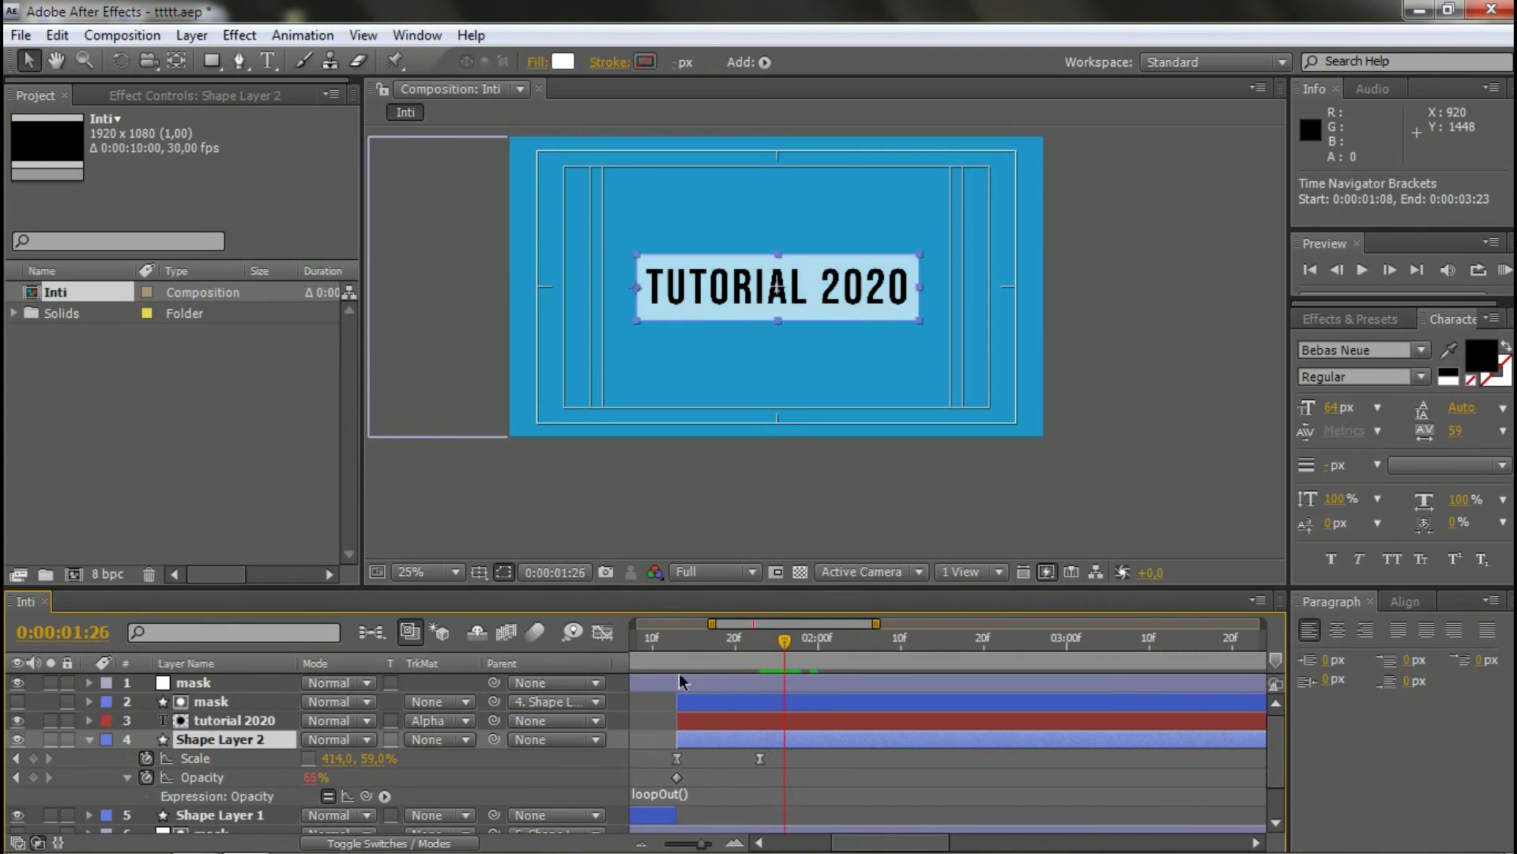
pyautogui.click(788, 683)
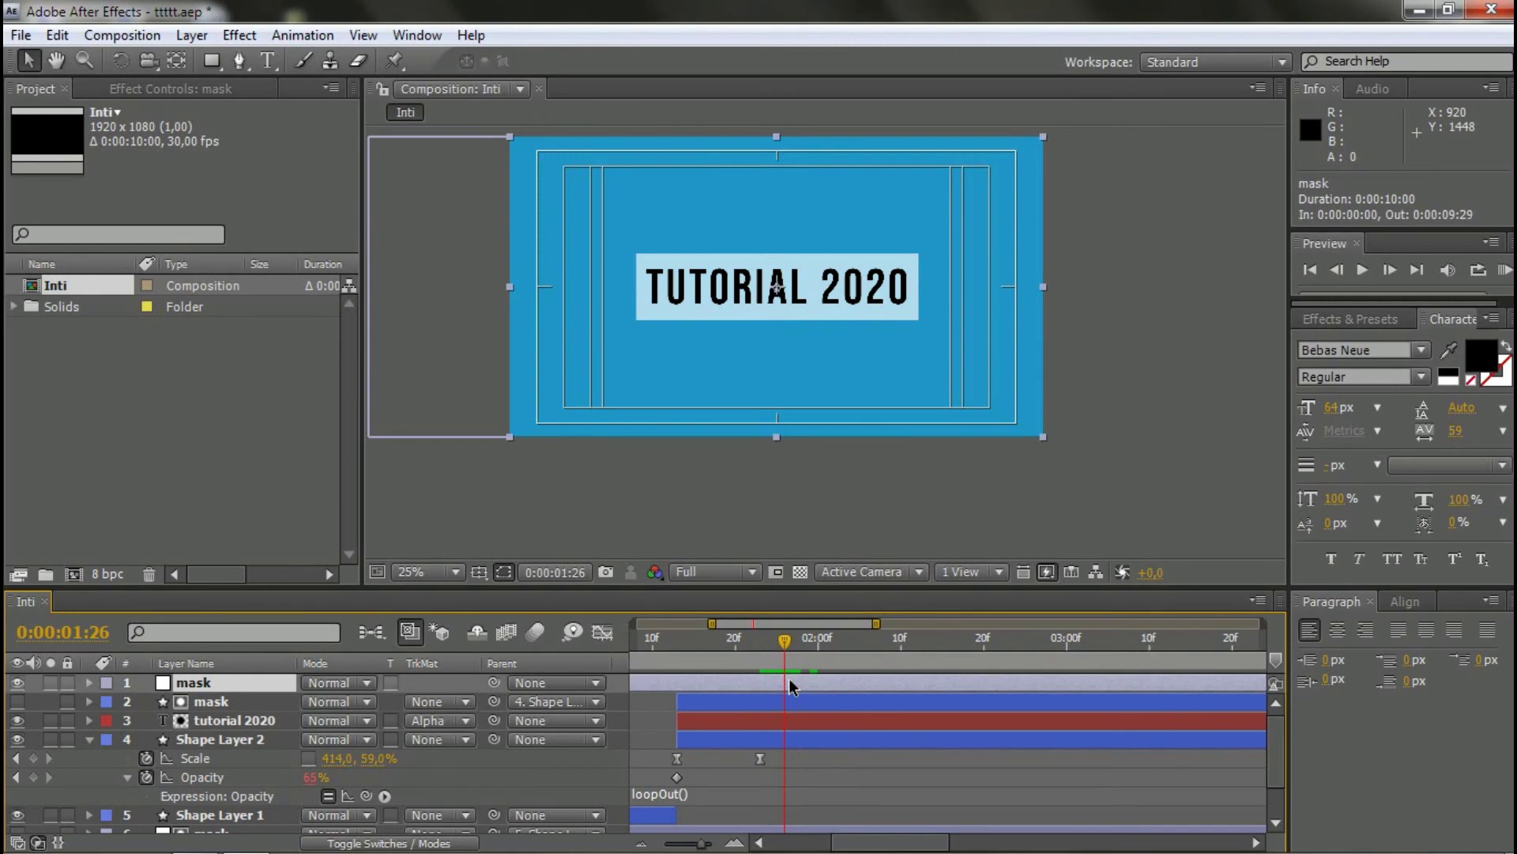
pyautogui.hotkey('alt', '[')
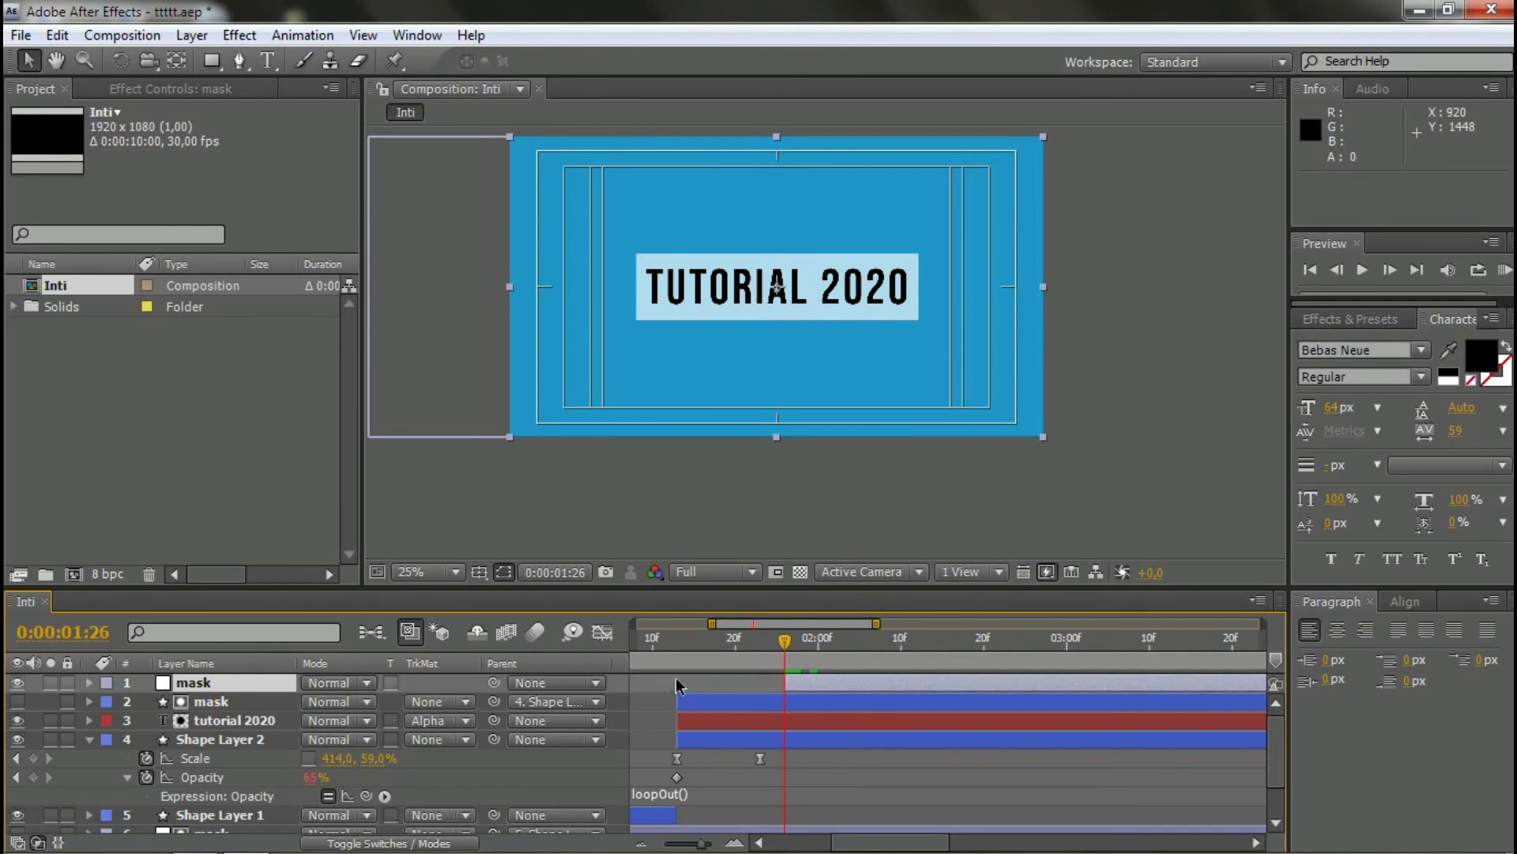
# - Keep the current Windows color scheme and add a position keyframe to Shape Layer 2 at 0:00:01:26
pyautogui.moveTo(785, 624)
pyautogui.mouseDown()
pyautogui.moveTo(637, 630)
pyautogui.moveTo(770, 622)
pyautogui.mouseUp()
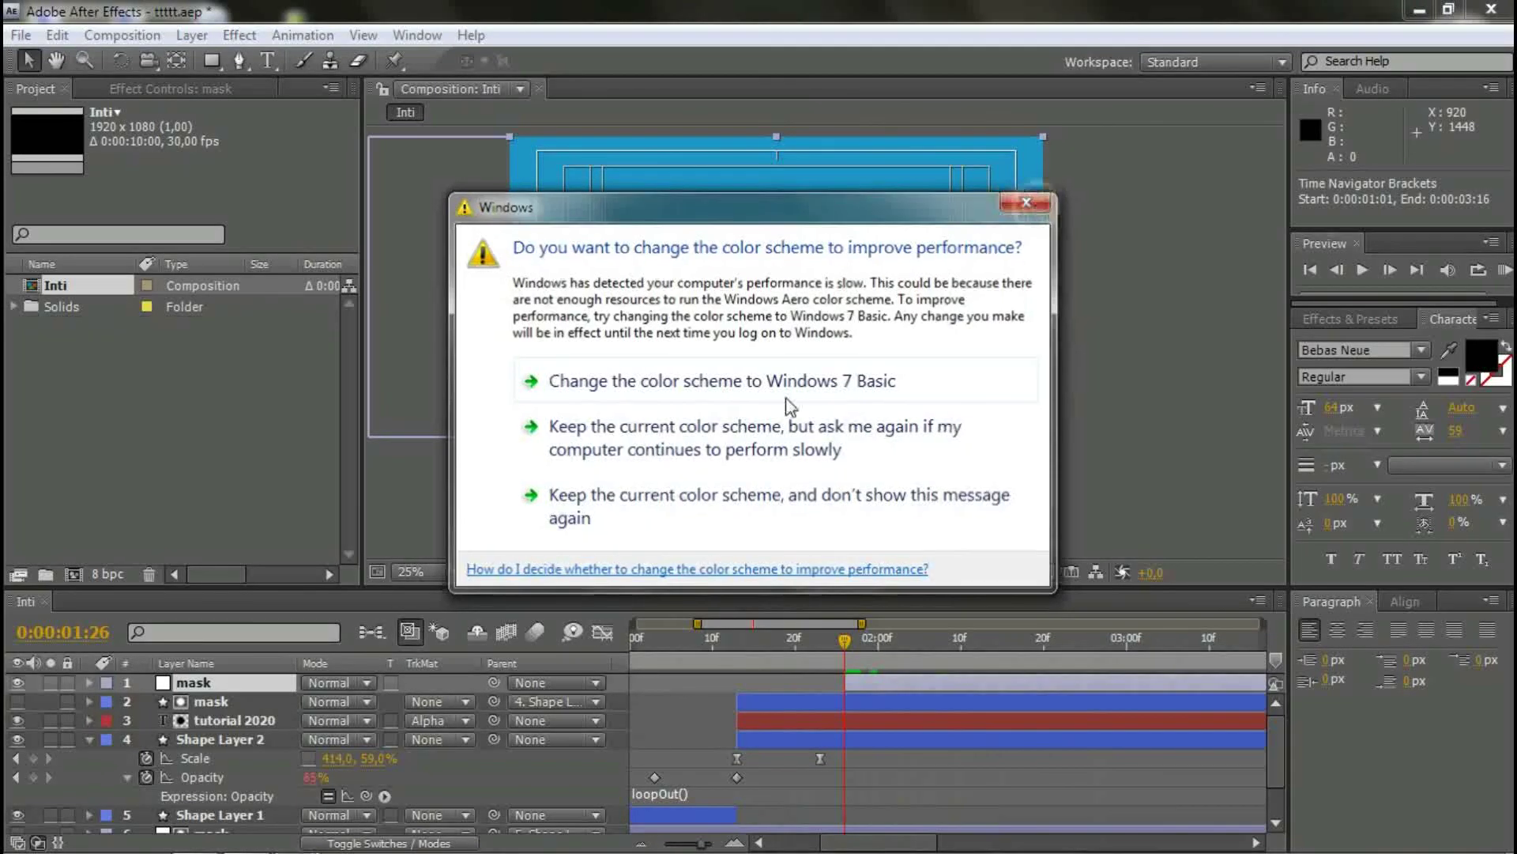
pyautogui.click(735, 426)
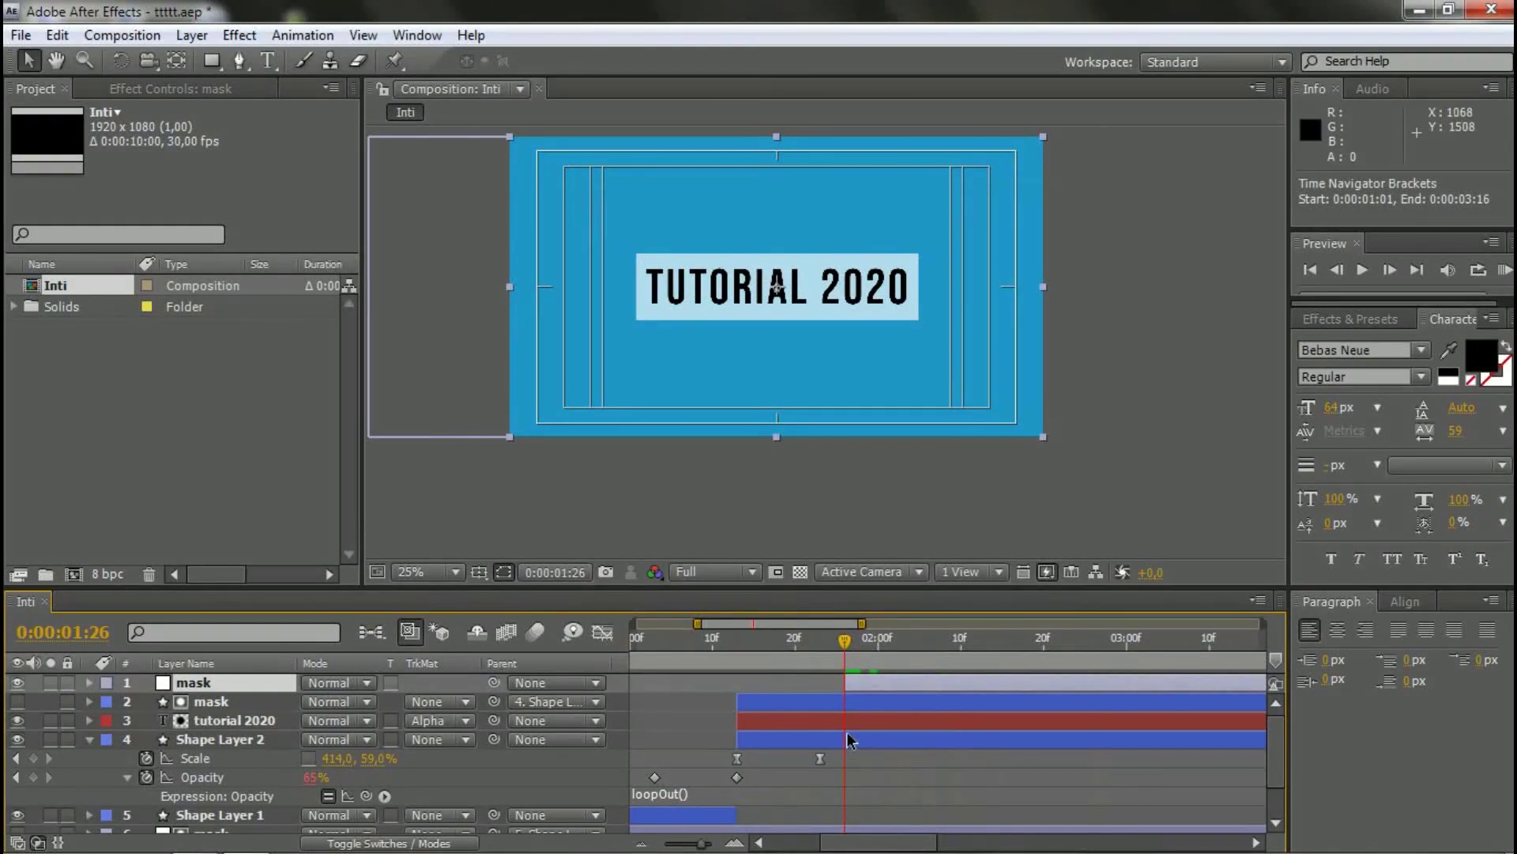
pyautogui.click(230, 741)
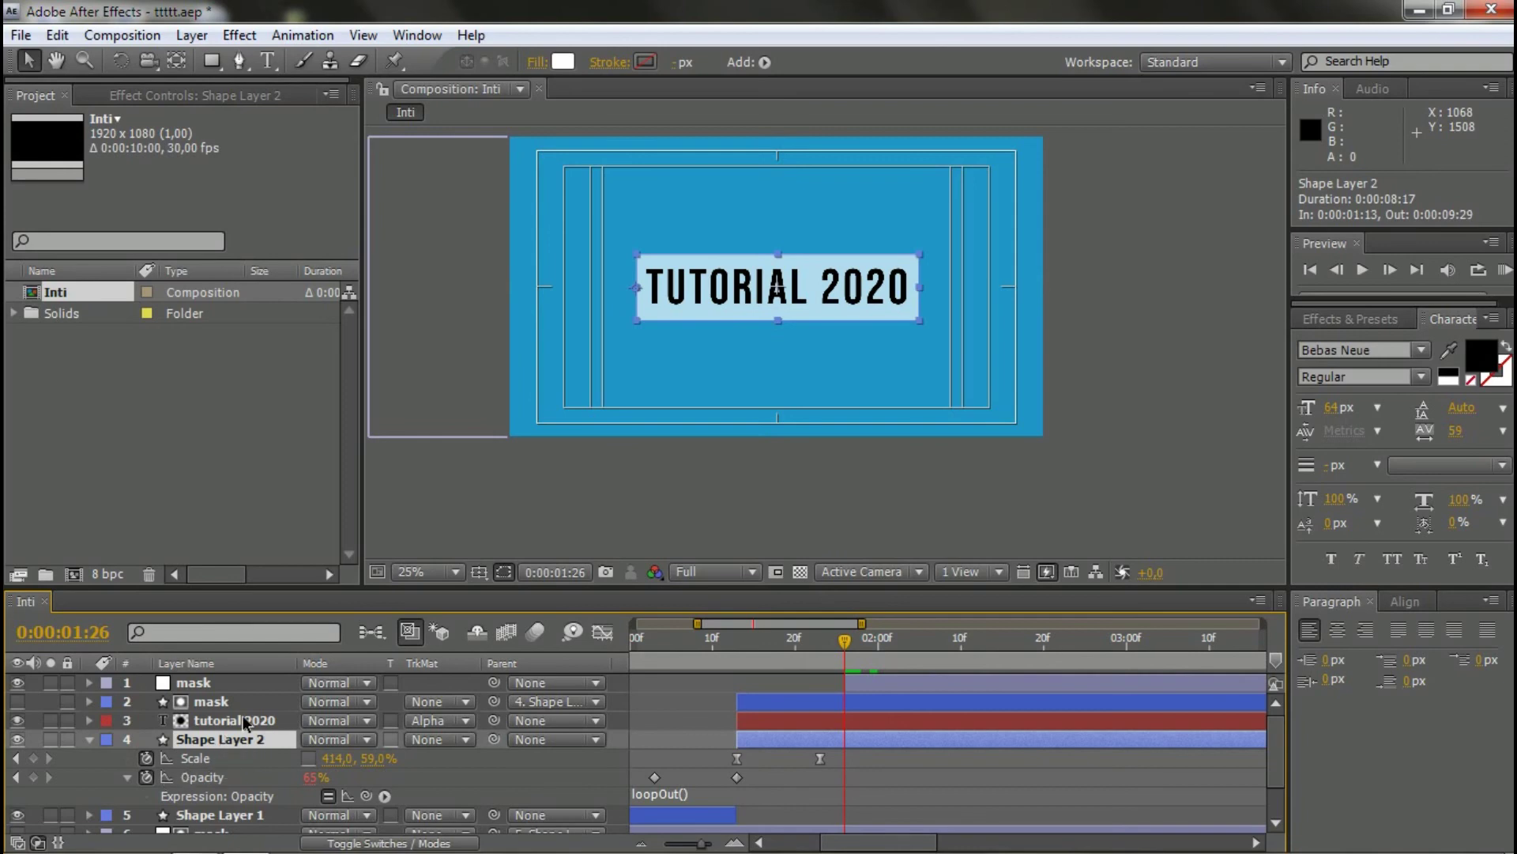
pyautogui.click(246, 722)
pyautogui.click(248, 741)
pyautogui.press('p')
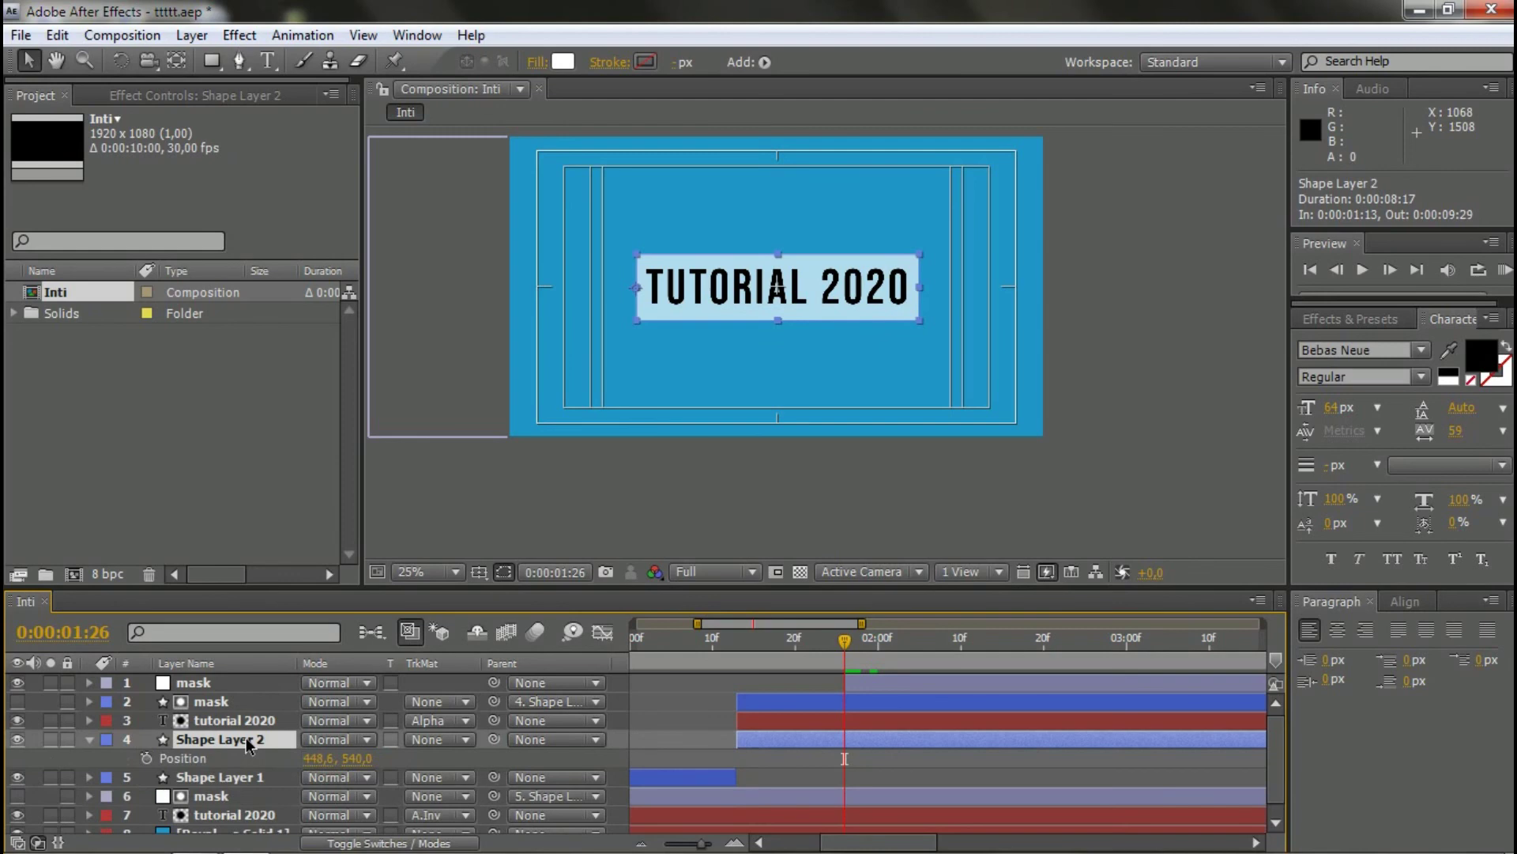
pyautogui.click(146, 757)
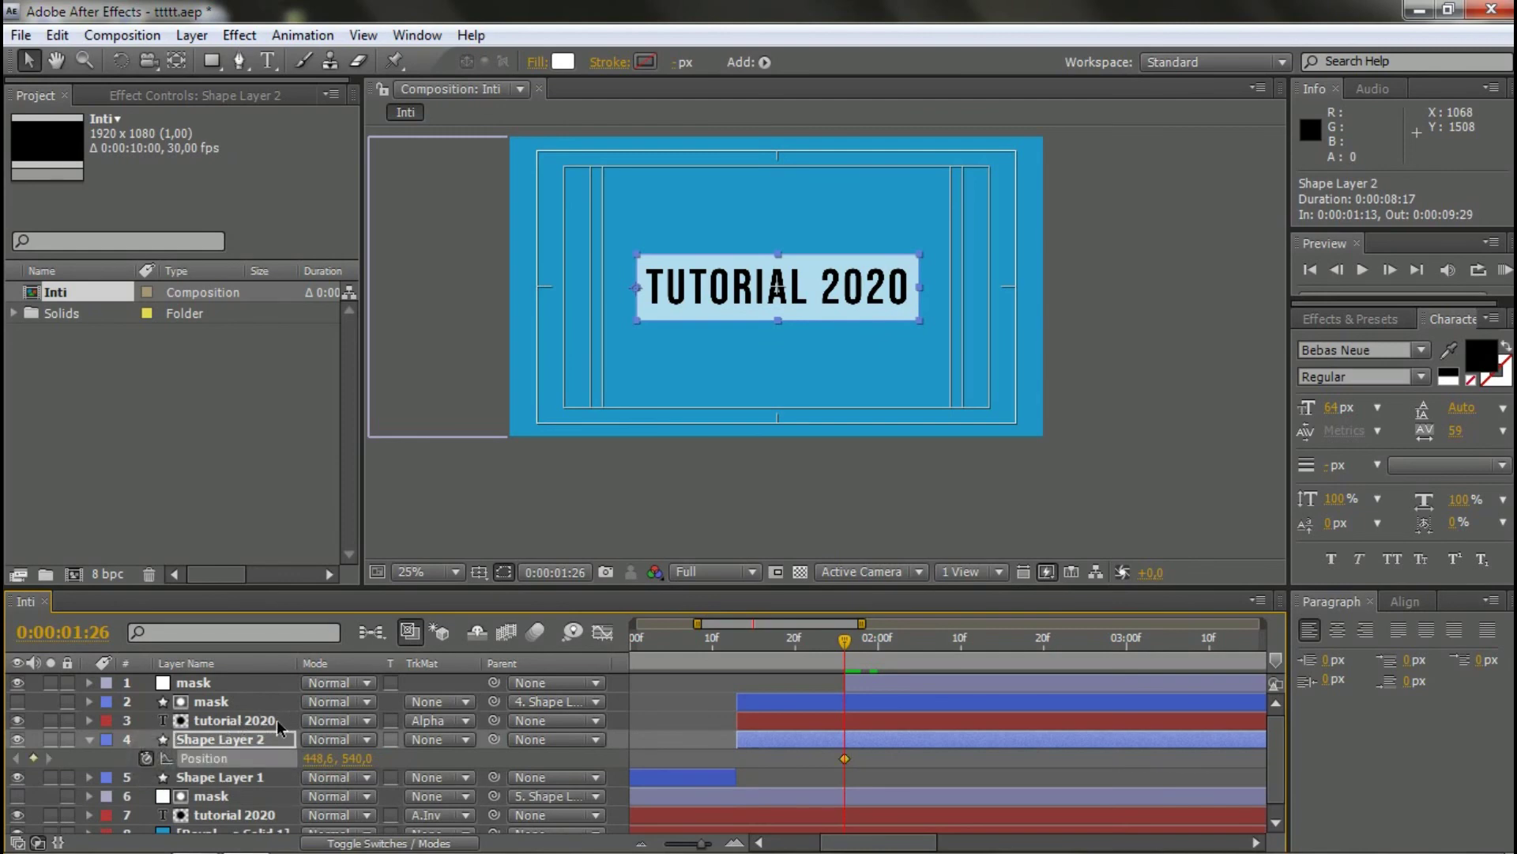
pyautogui.click(856, 743)
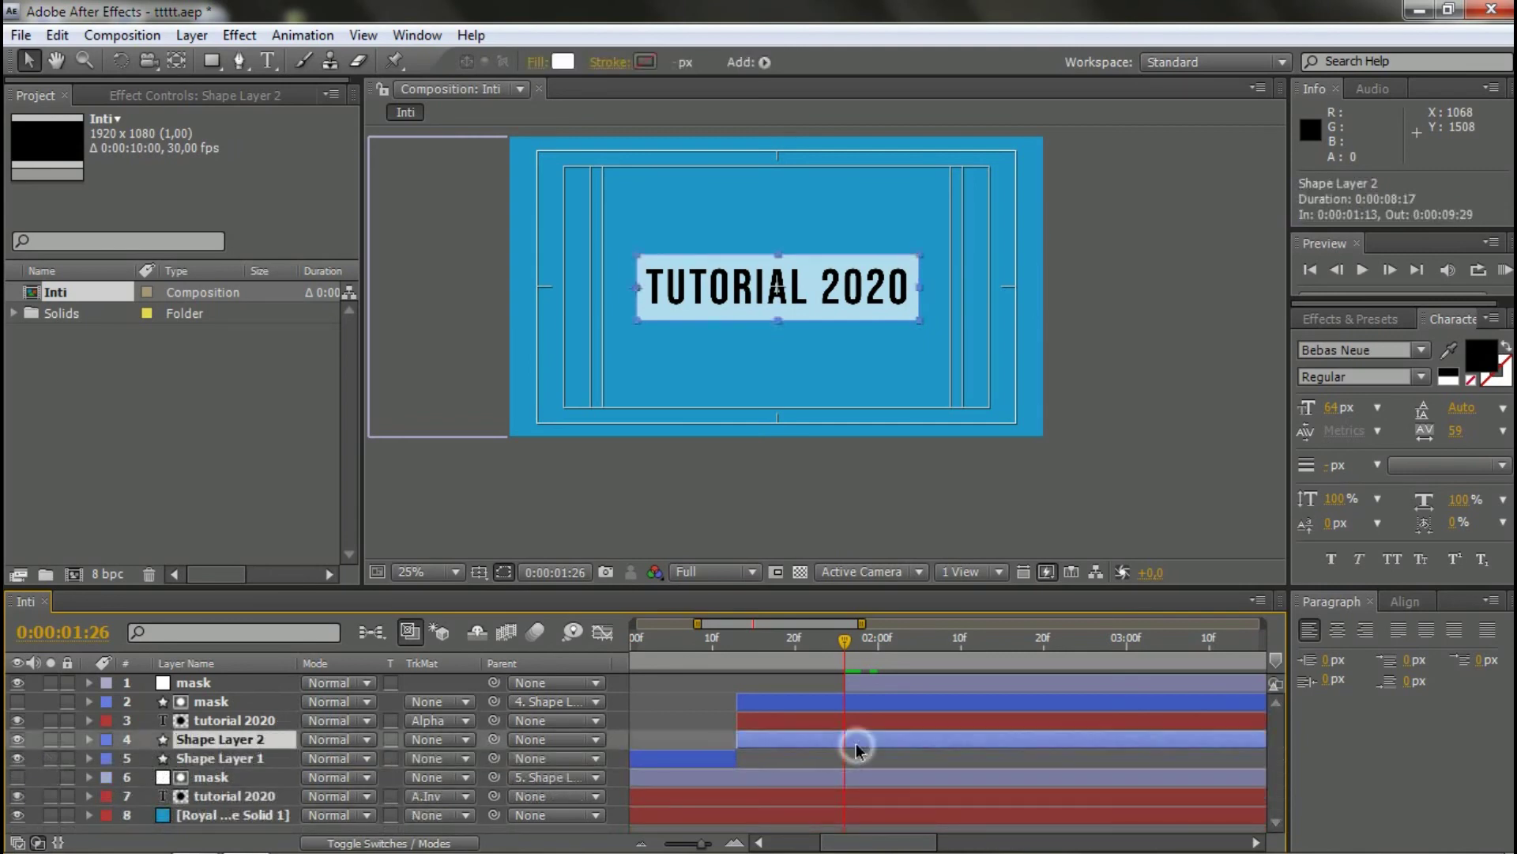
pyautogui.press('u')
pyautogui.click(898, 756)
# - Draw a rectangular mask about 812 by 1388 px on the mask adjustment layer, starting at the white bar's right edge
pyautogui.click(872, 683)
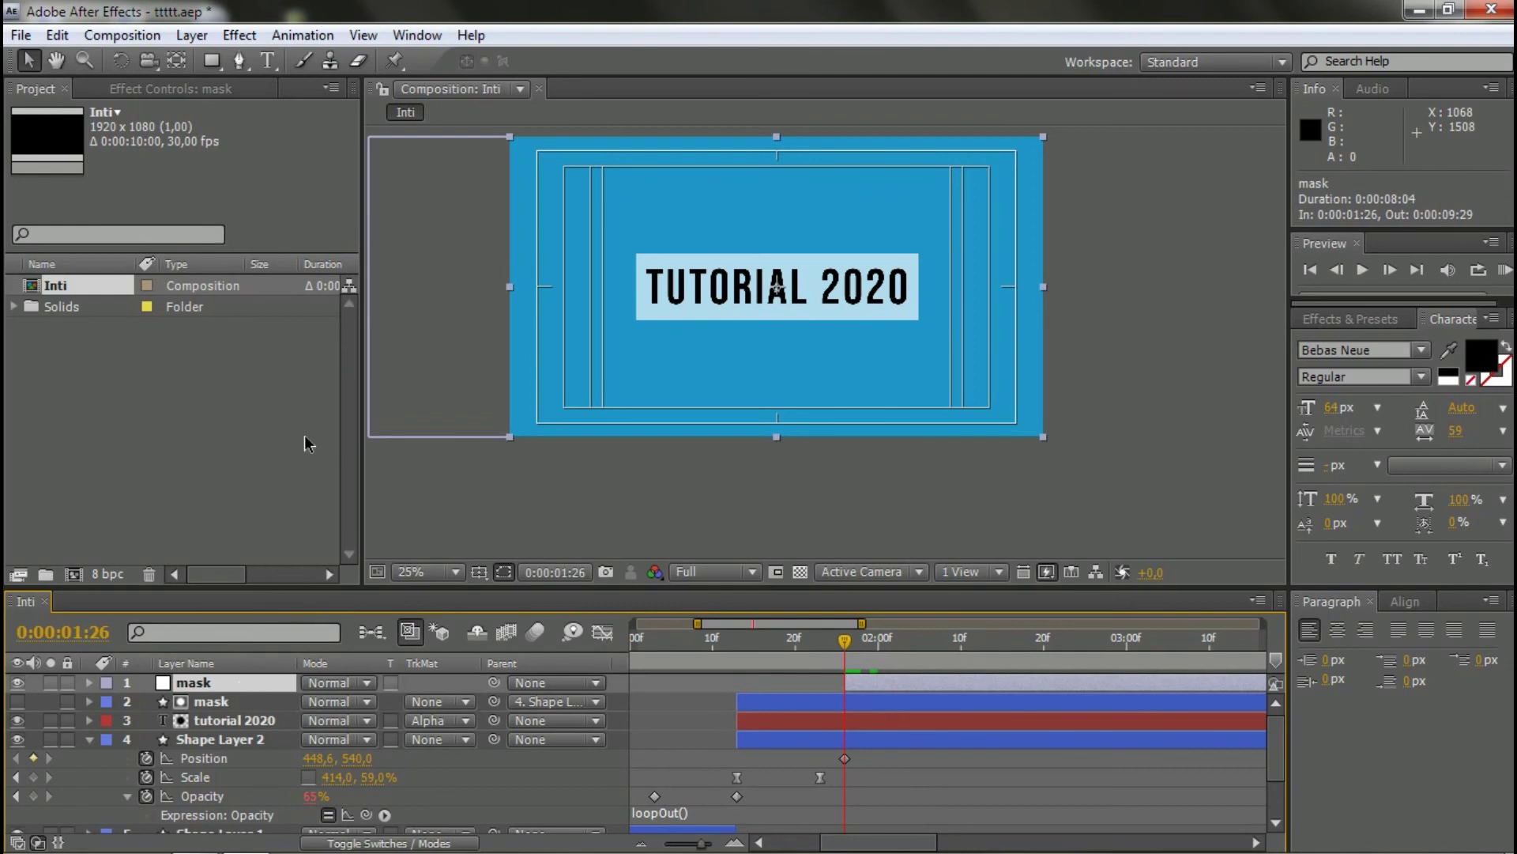
pyautogui.click(207, 61)
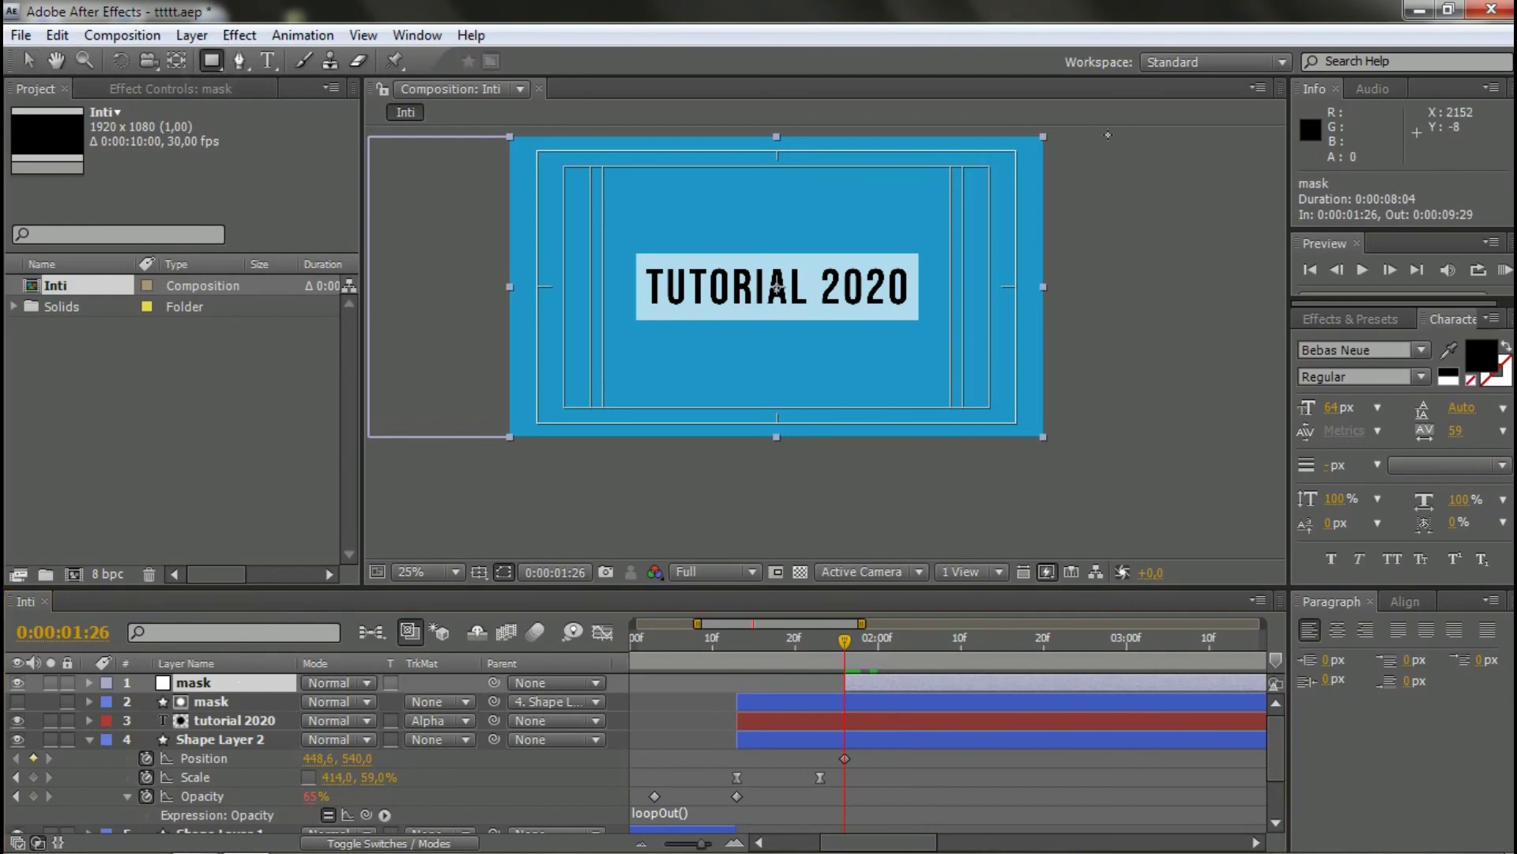
pyautogui.scroll(3, 1118, 474)
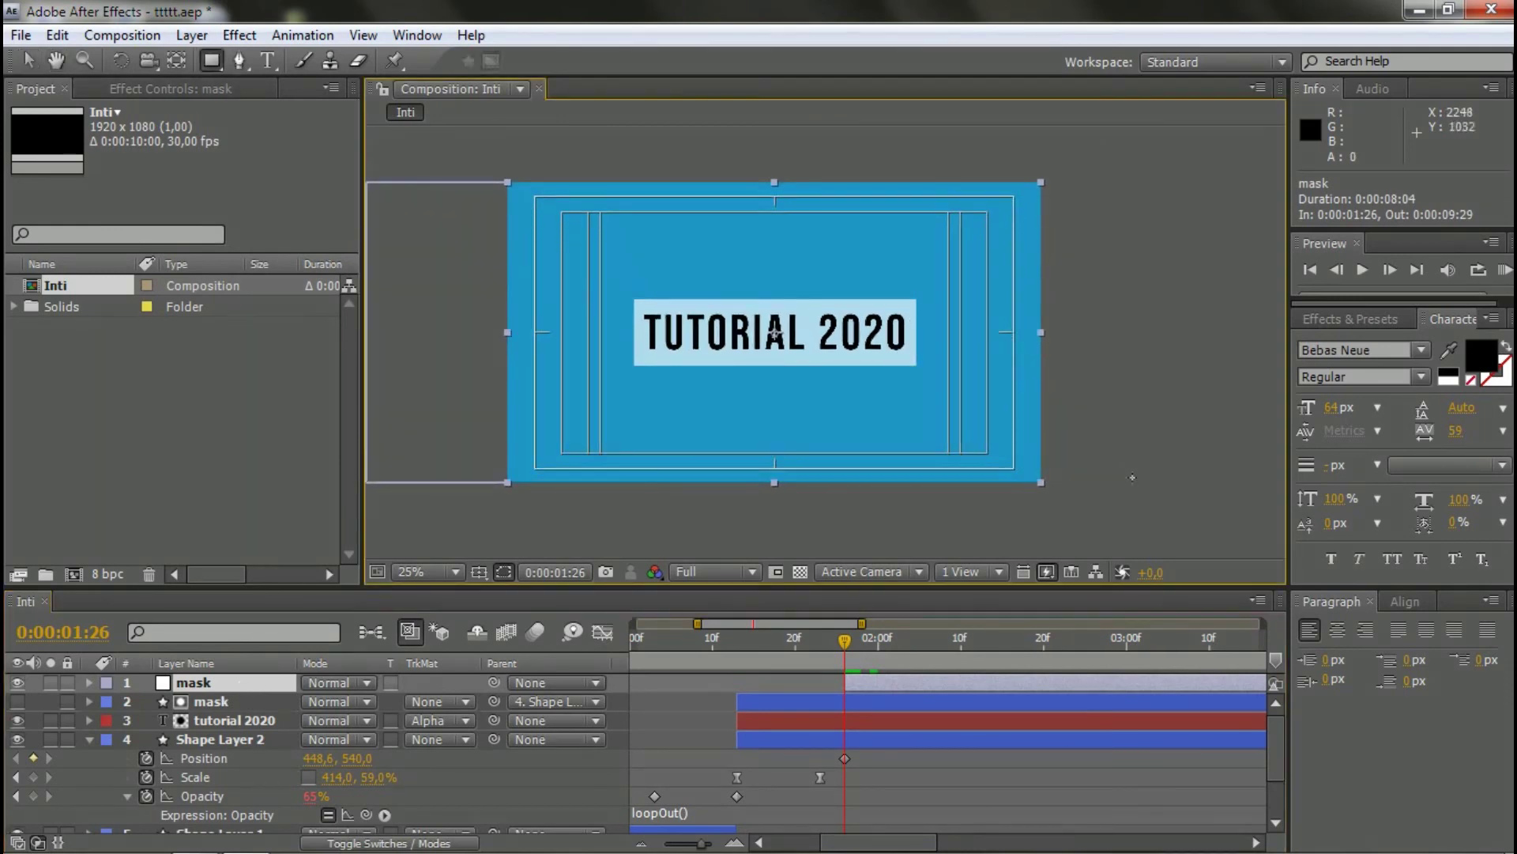
pyautogui.moveTo(1144, 519); pyautogui.dragTo(917, 133)
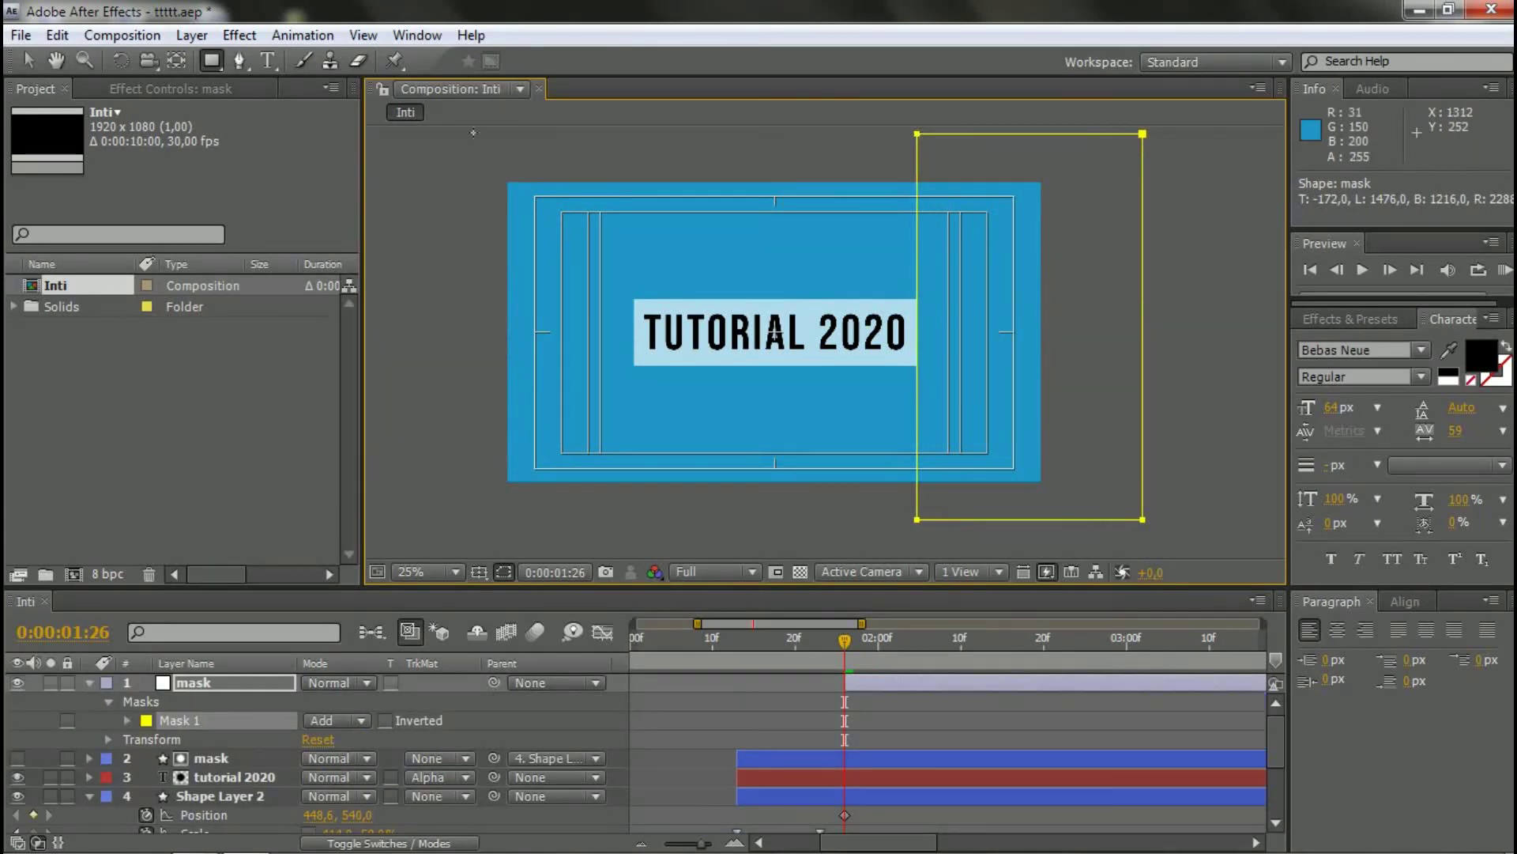
pyautogui.click(28, 62)
# - Move the mask adjustment layer to position 957, 540 so its mask edge meets the white bar's right edge exactly
pyautogui.scroll(5, 941, 366)
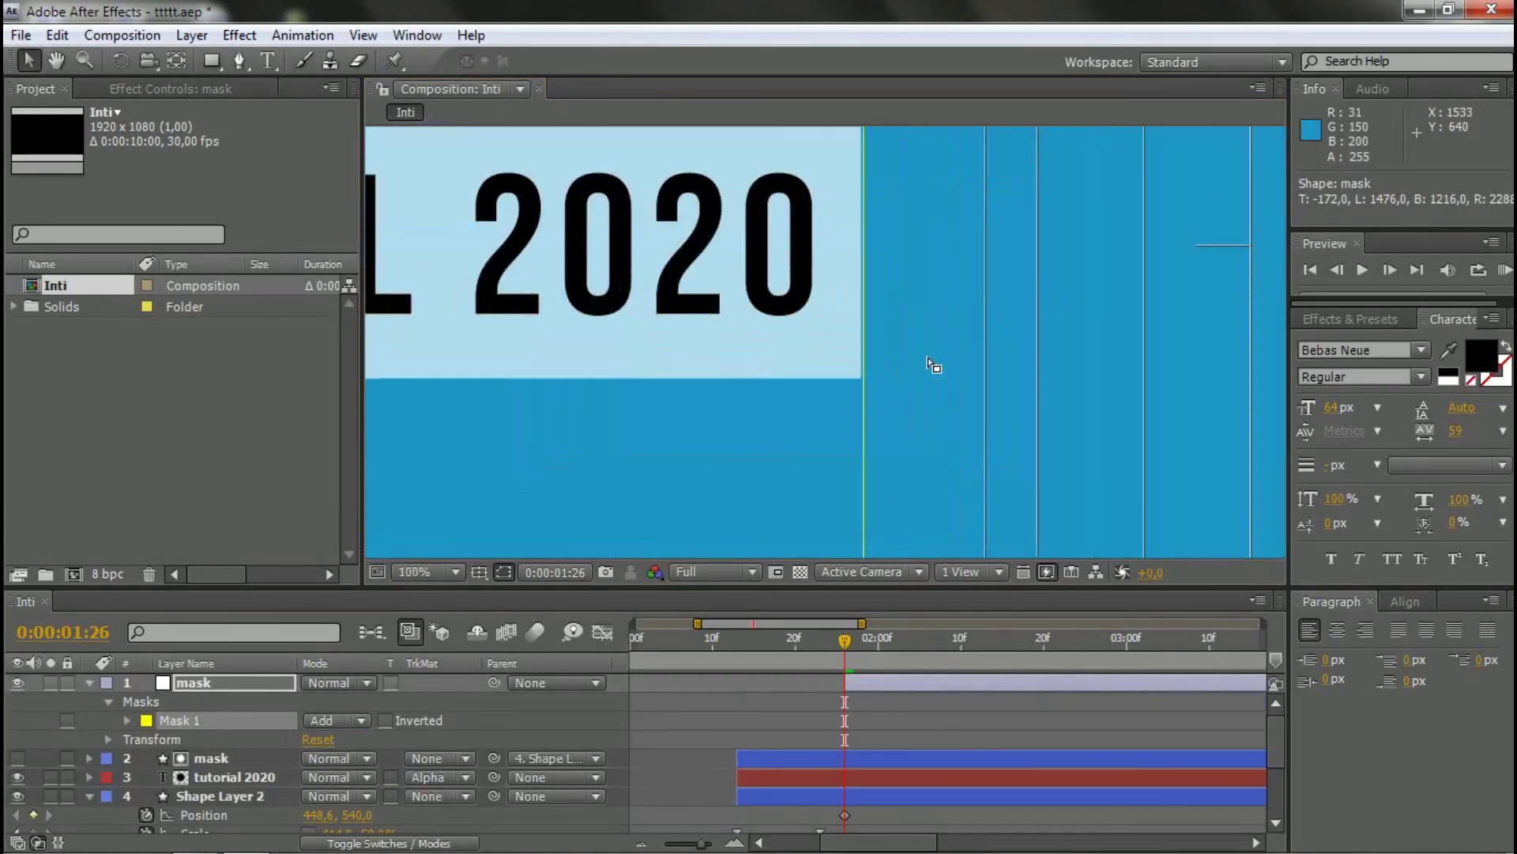
pyautogui.moveTo(830, 226); pyautogui.dragTo(842, 308)
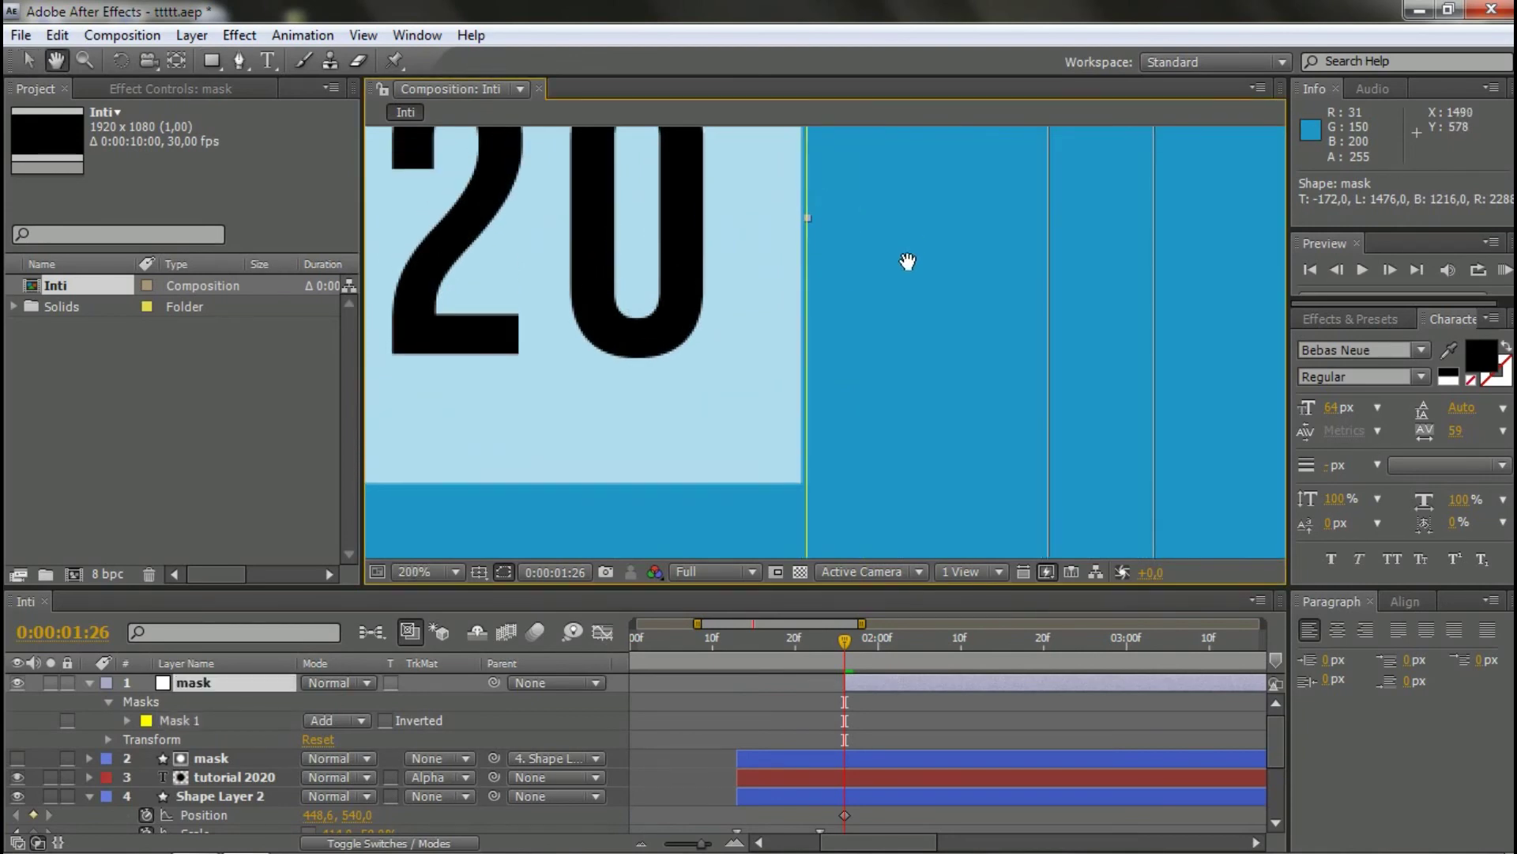
pyautogui.moveTo(914, 241); pyautogui.dragTo(908, 238)
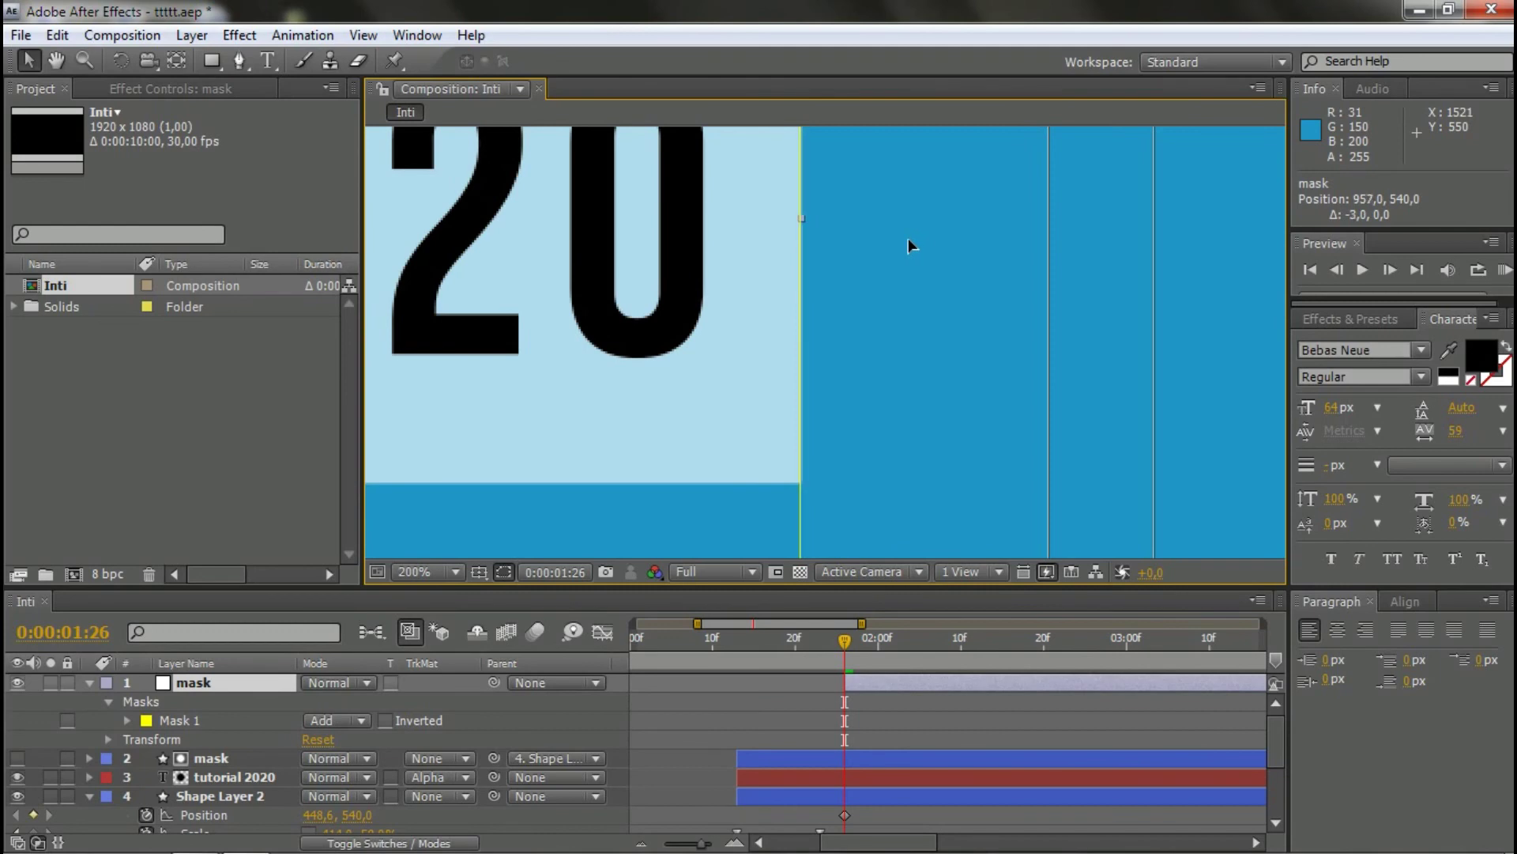
pyautogui.scroll(-8, 872, 264)
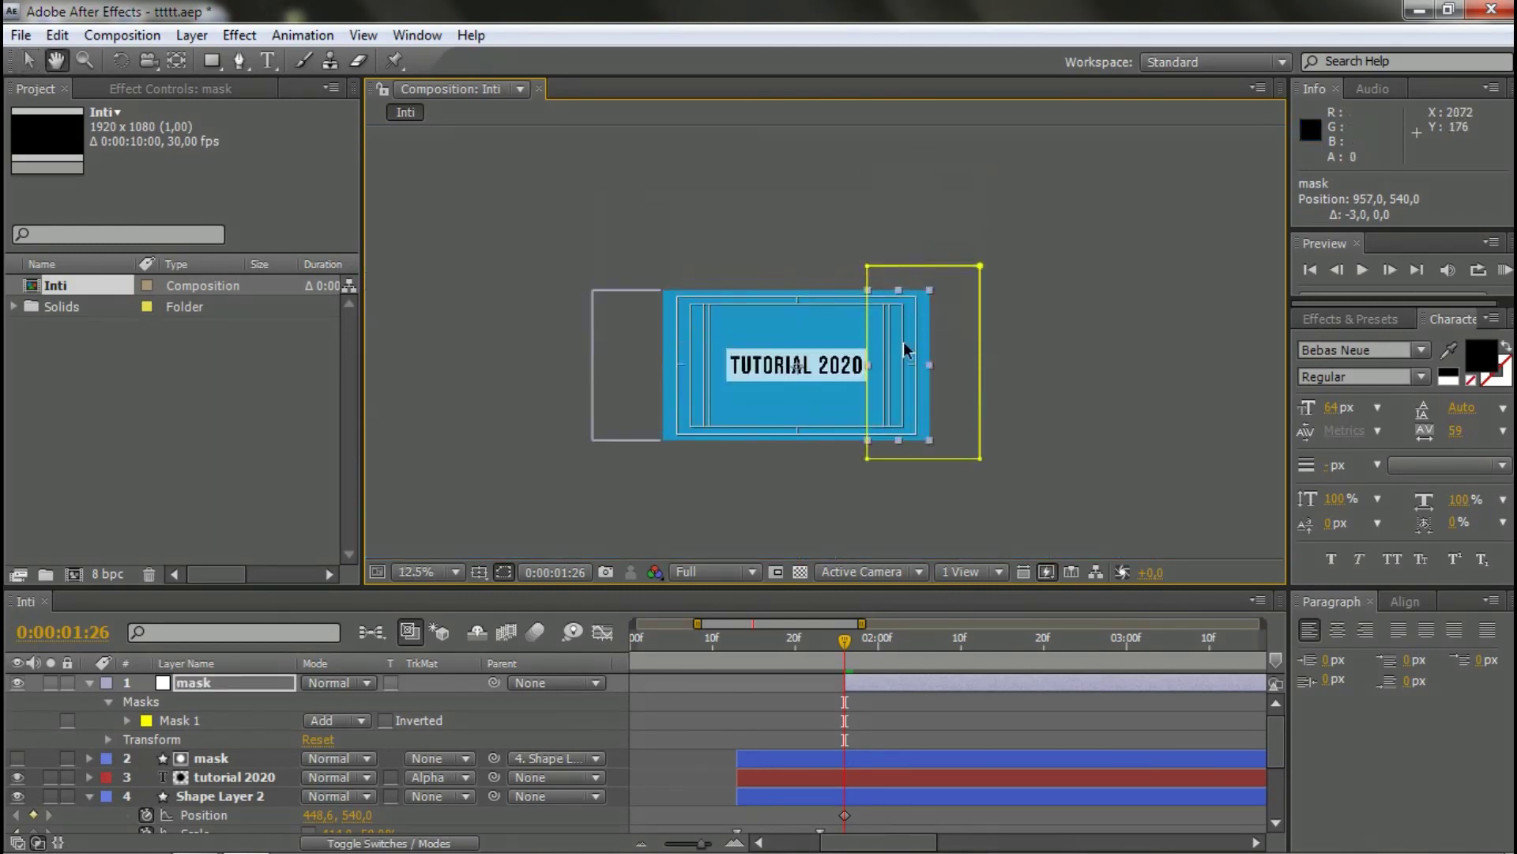
pyautogui.scroll(2, 889, 348)
pyautogui.click(1166, 359)
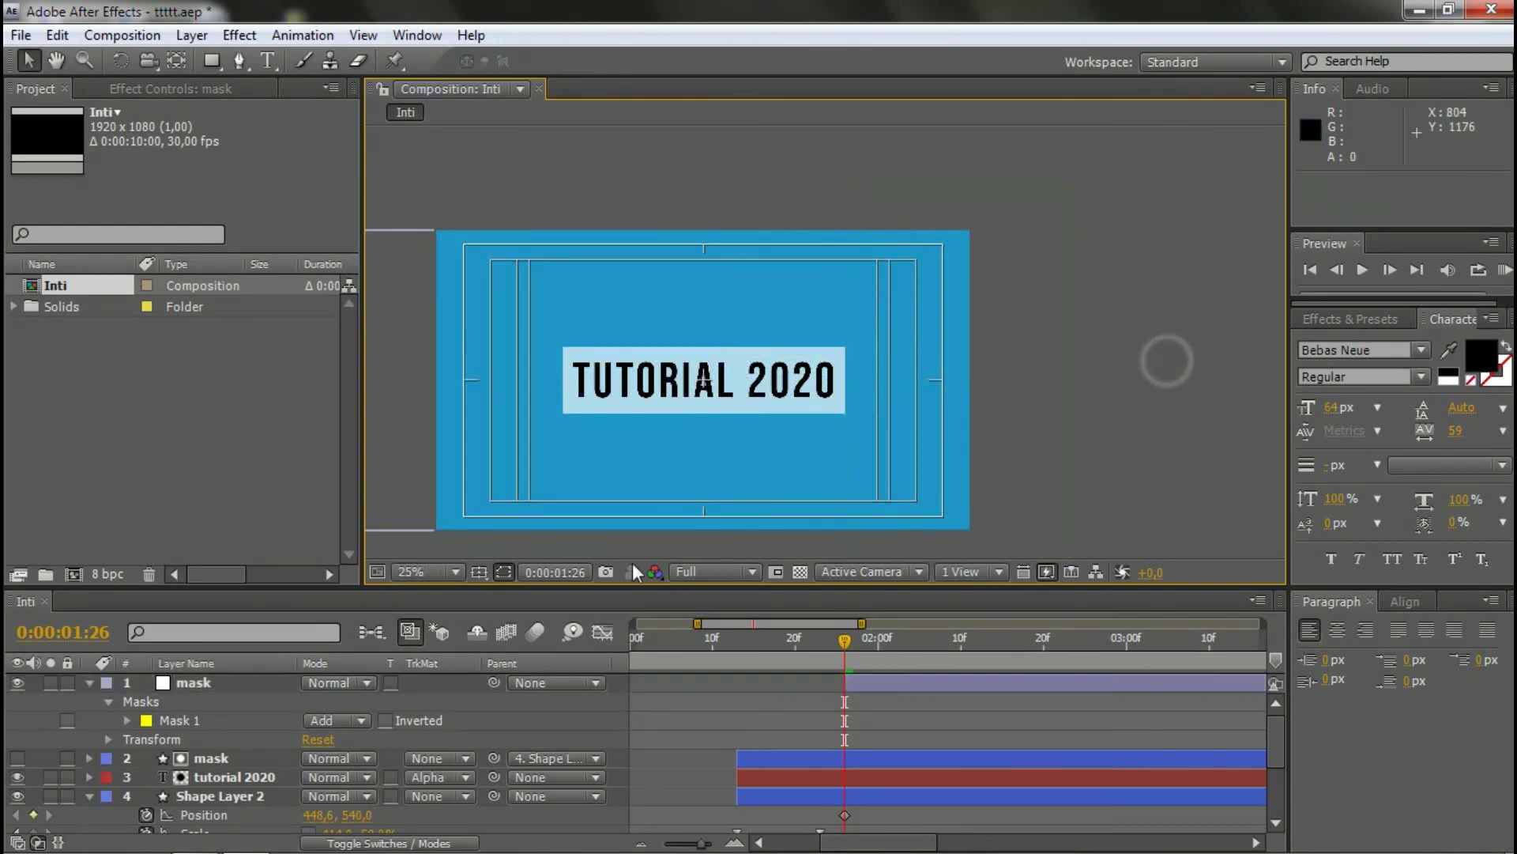
# - Reorder the mask adjustment layer to sit directly above Shape Layer 2 in the layer stack
pyautogui.click(261, 687)
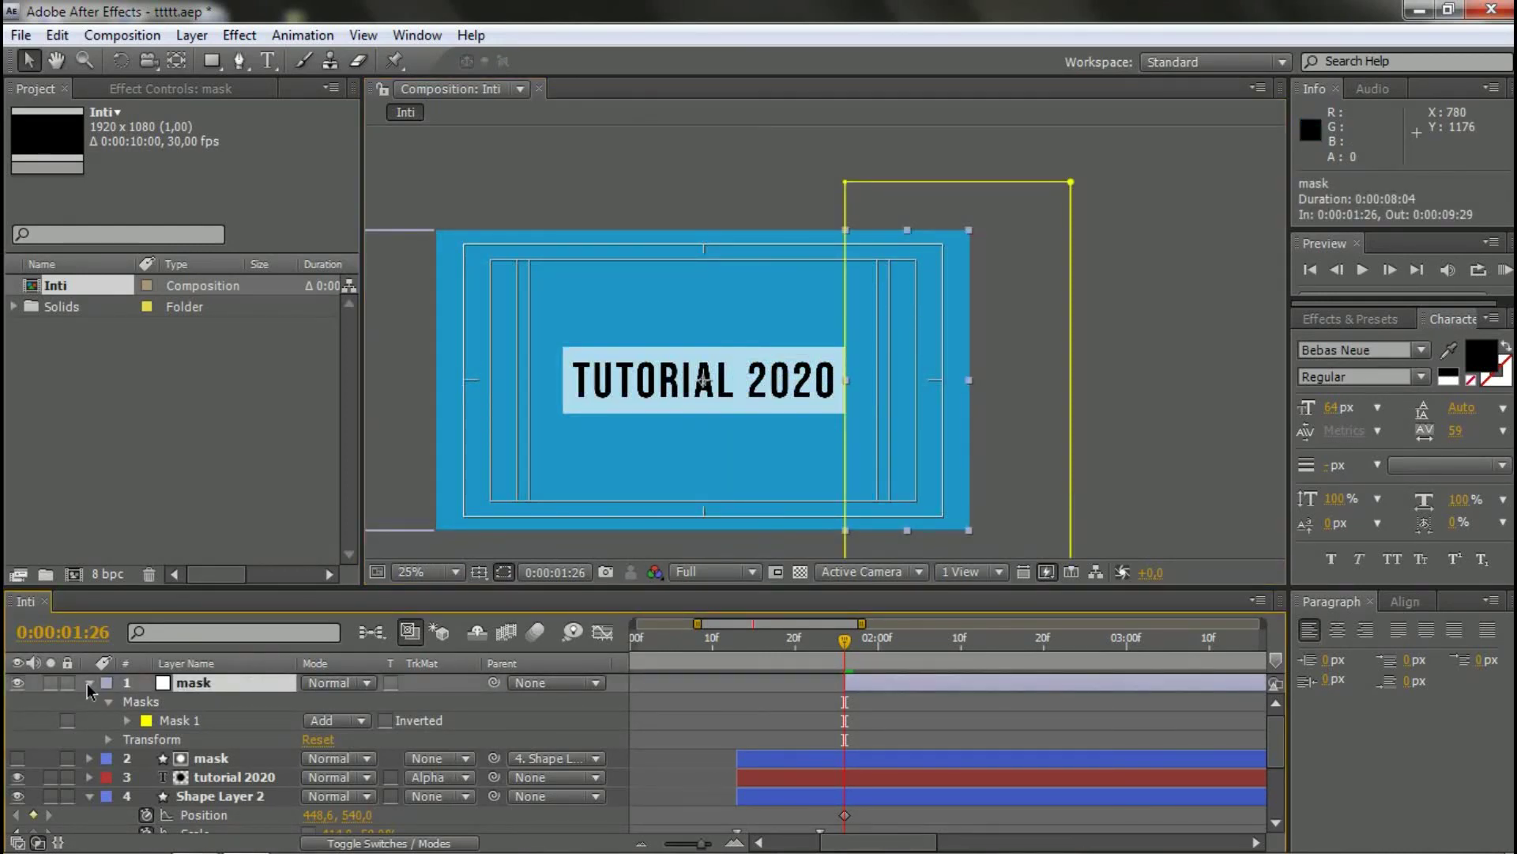
pyautogui.click(89, 683)
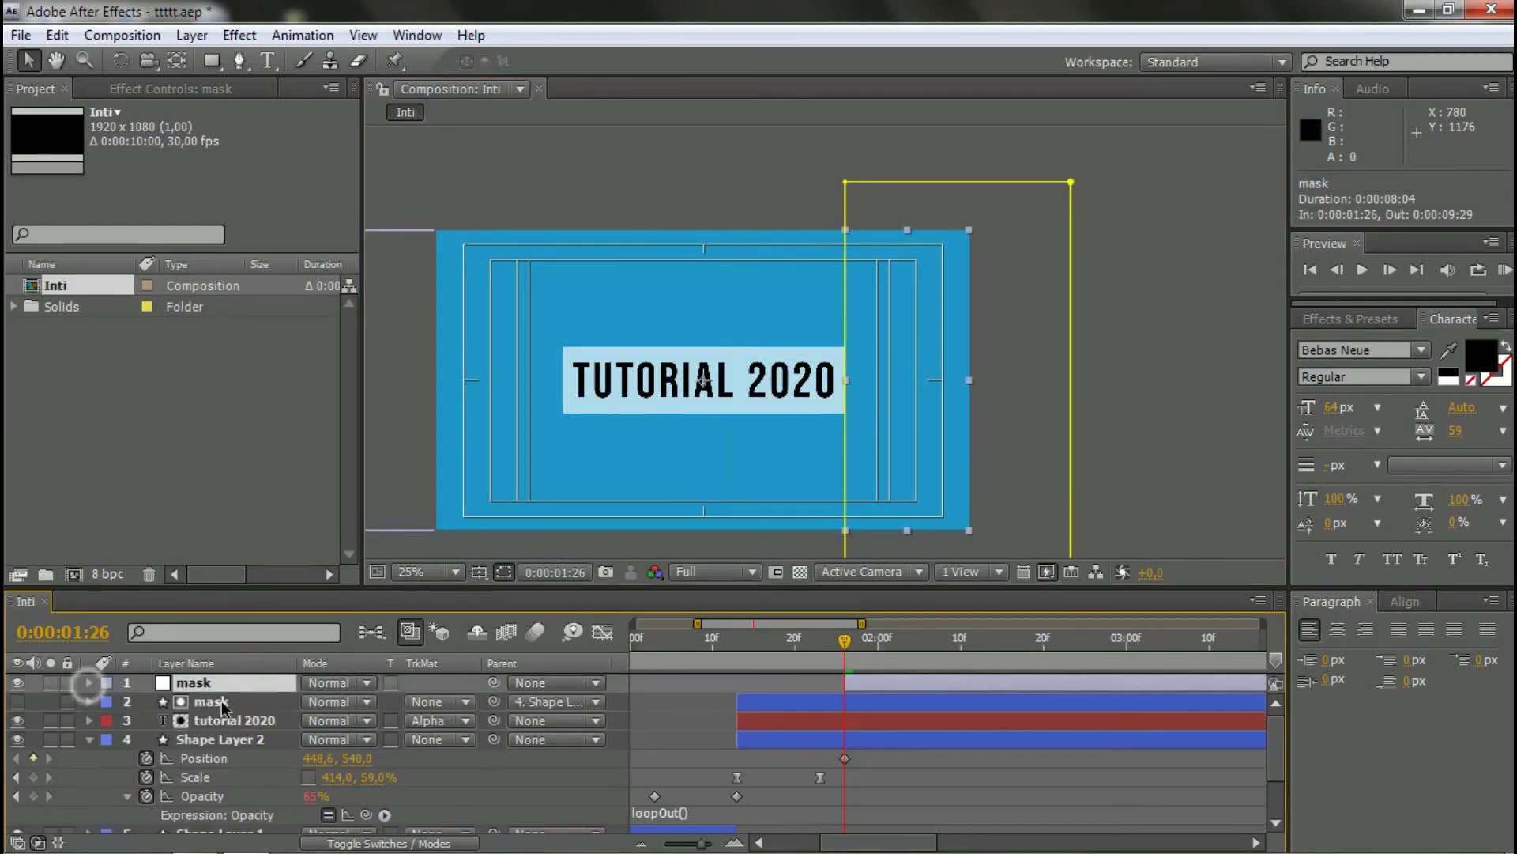
pyautogui.click(251, 739)
pyautogui.click(88, 742)
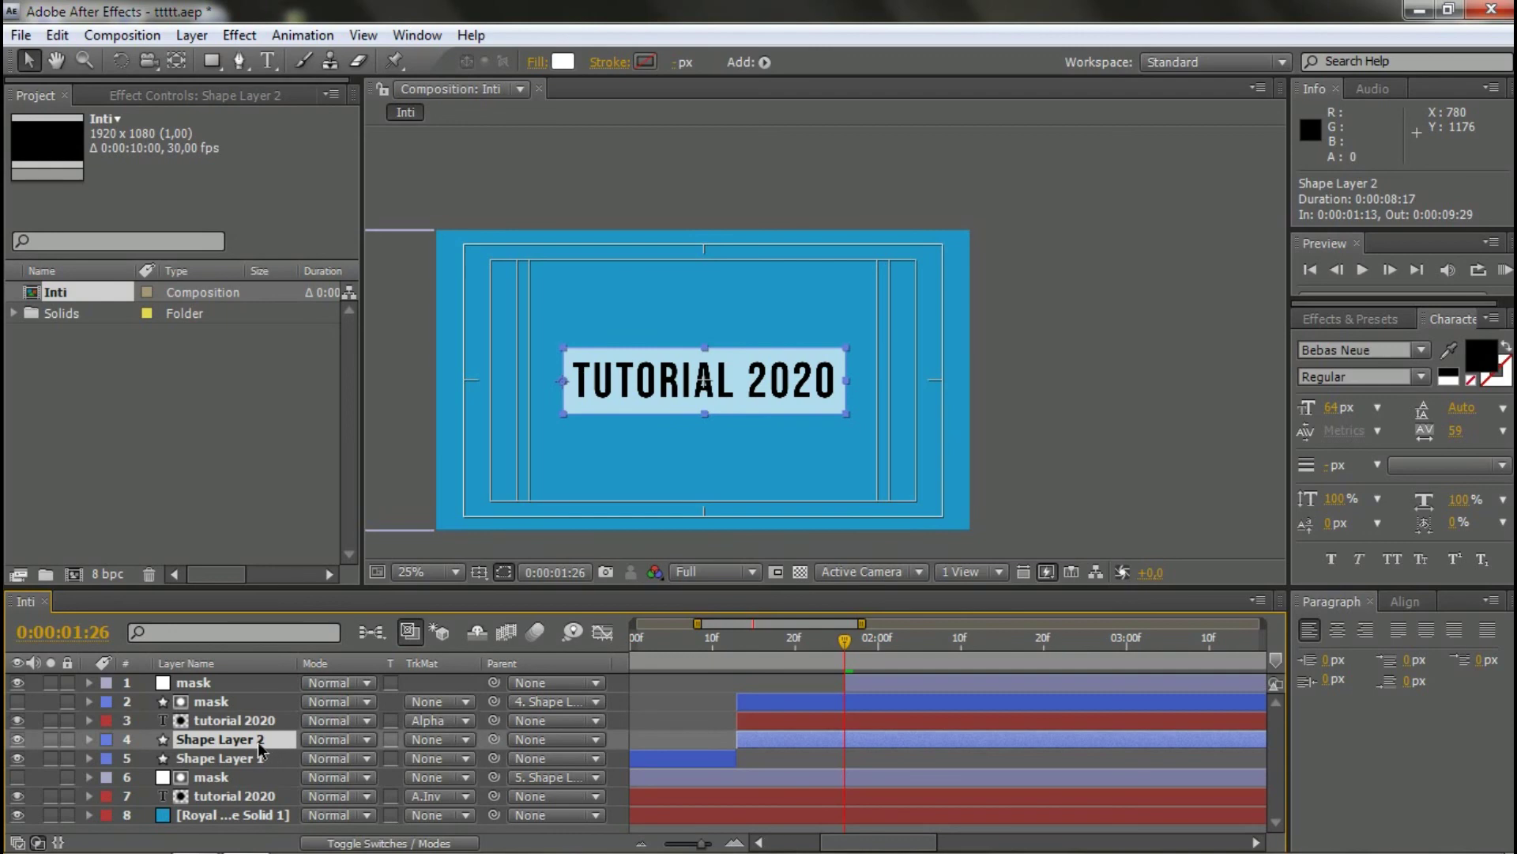
pyautogui.moveTo(232, 682); pyautogui.dragTo(226, 735)
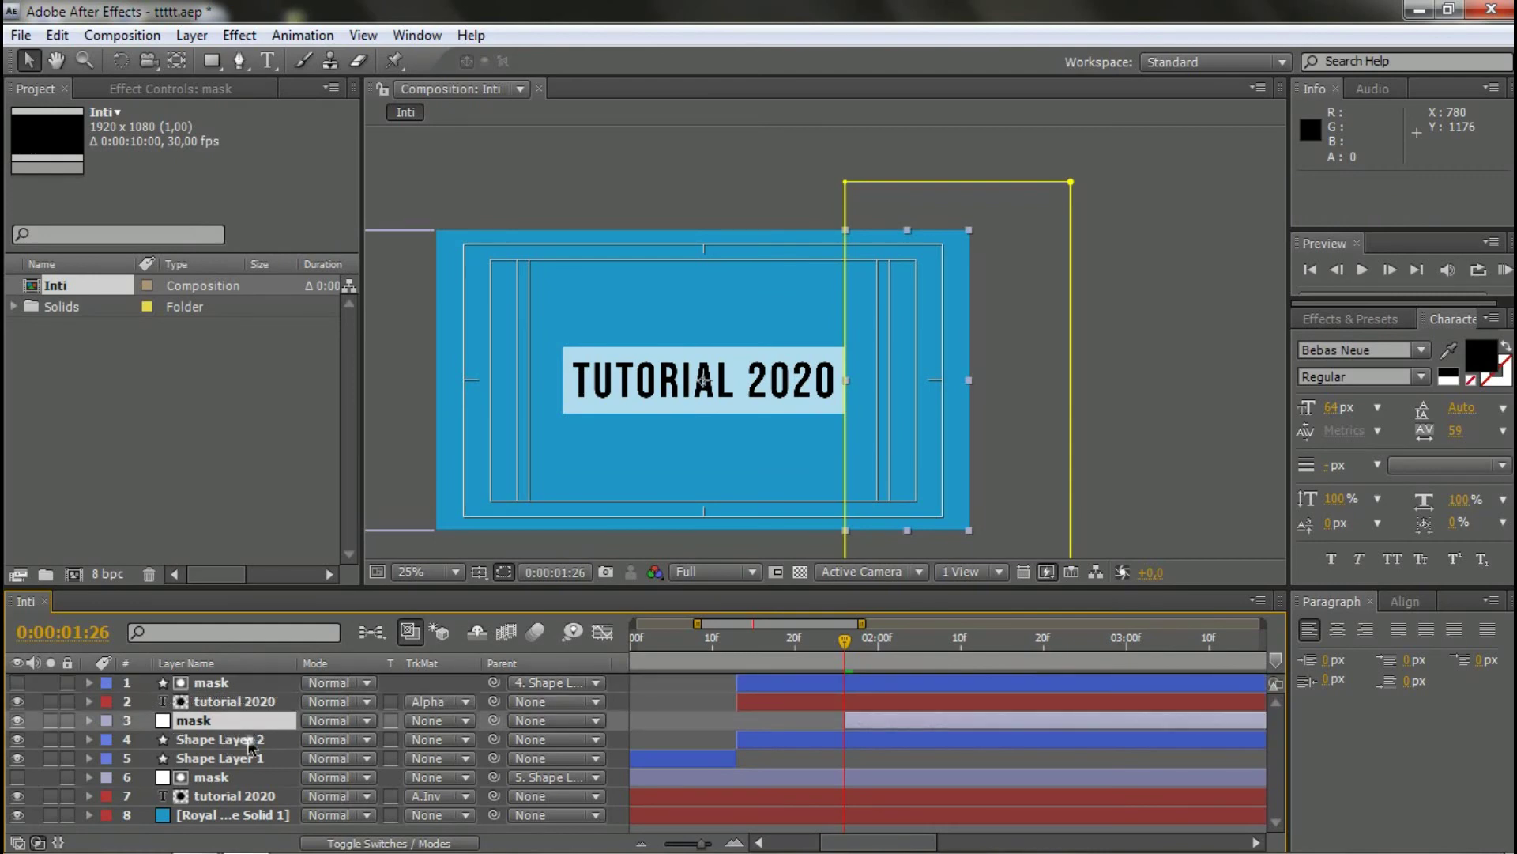
# - Reveal Shape Layer 2's animated properties and move the current time to 0:00:02:06, dismissing the Windows color scheme dialog
pyautogui.click(246, 740)
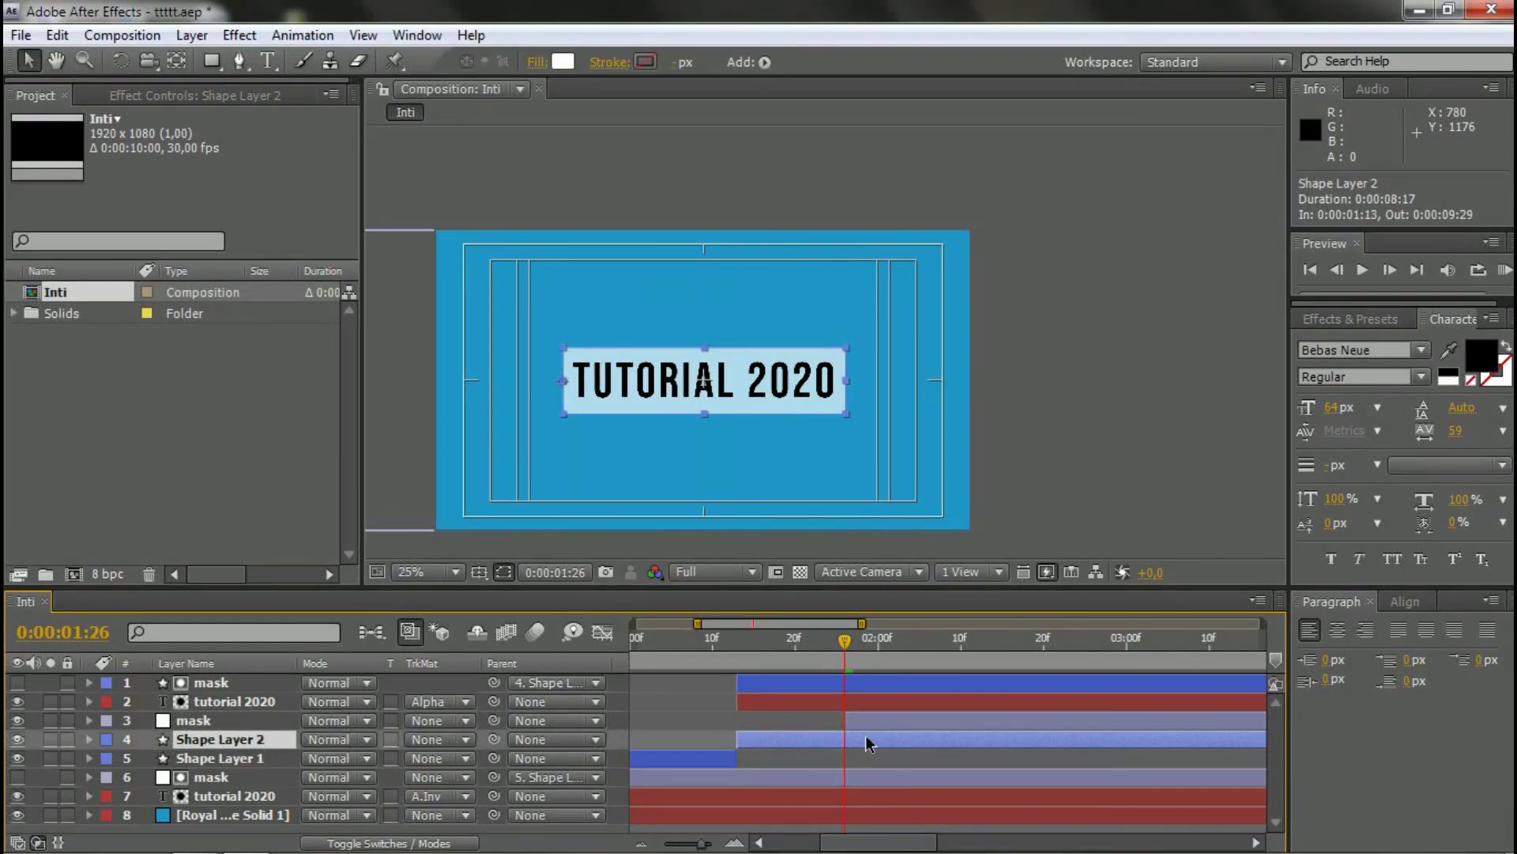
pyautogui.press('u')
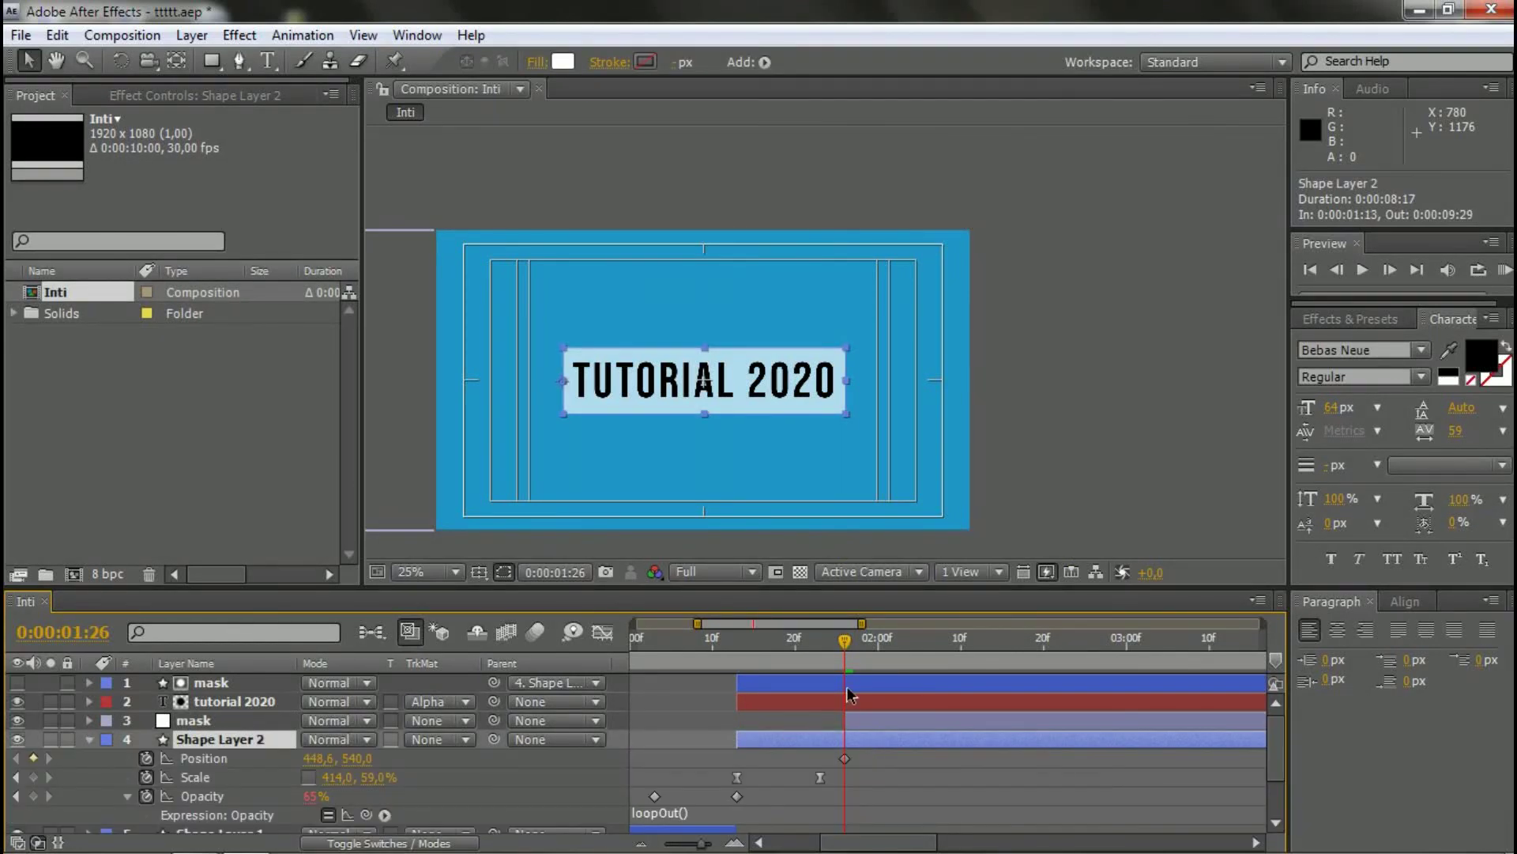
pyautogui.press('=')
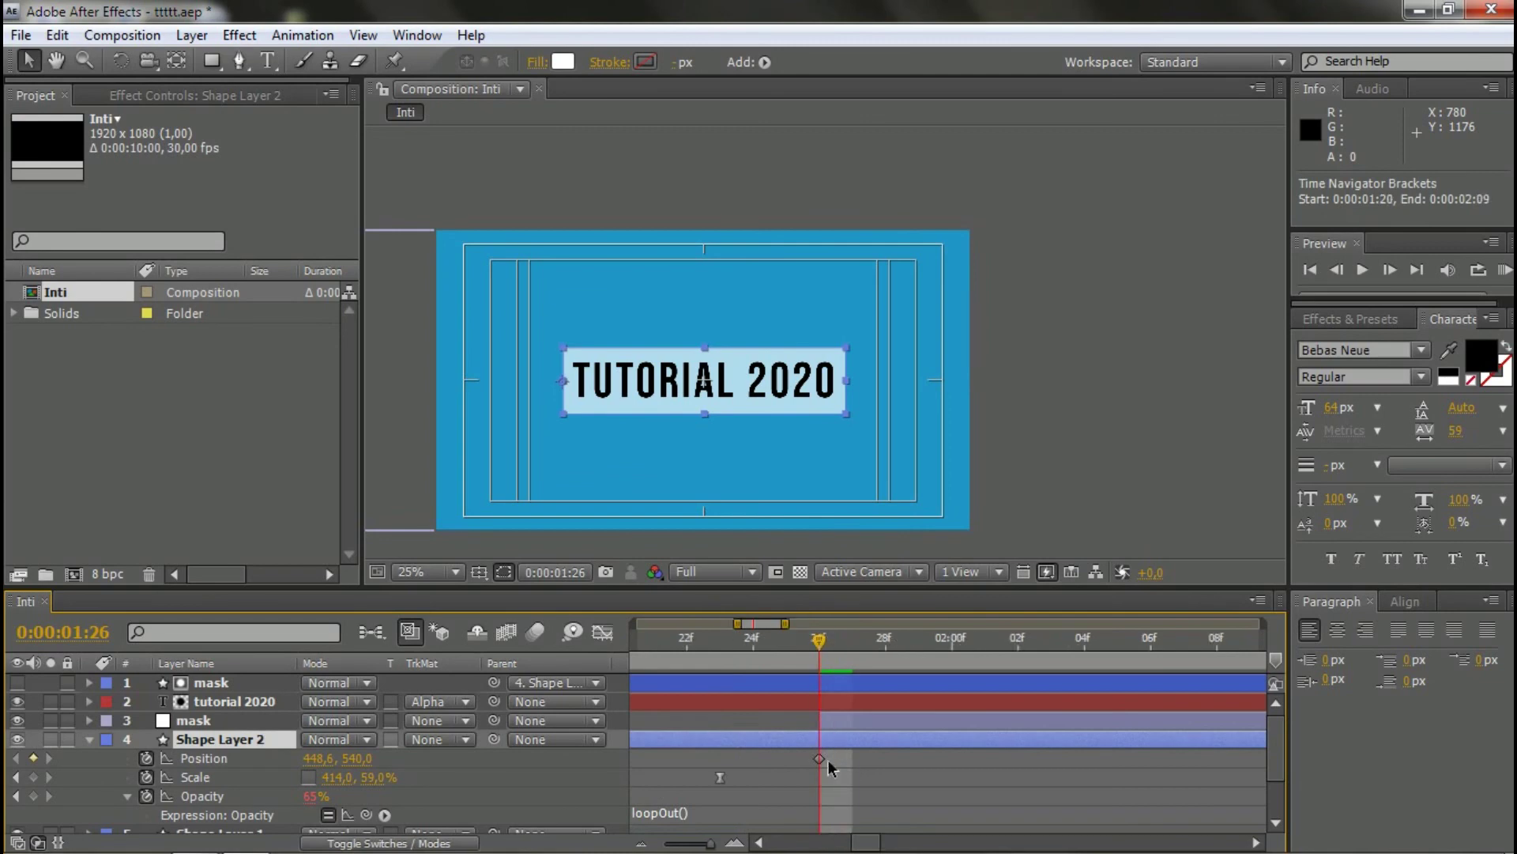
pyautogui.click(820, 759)
pyautogui.click(269, 741)
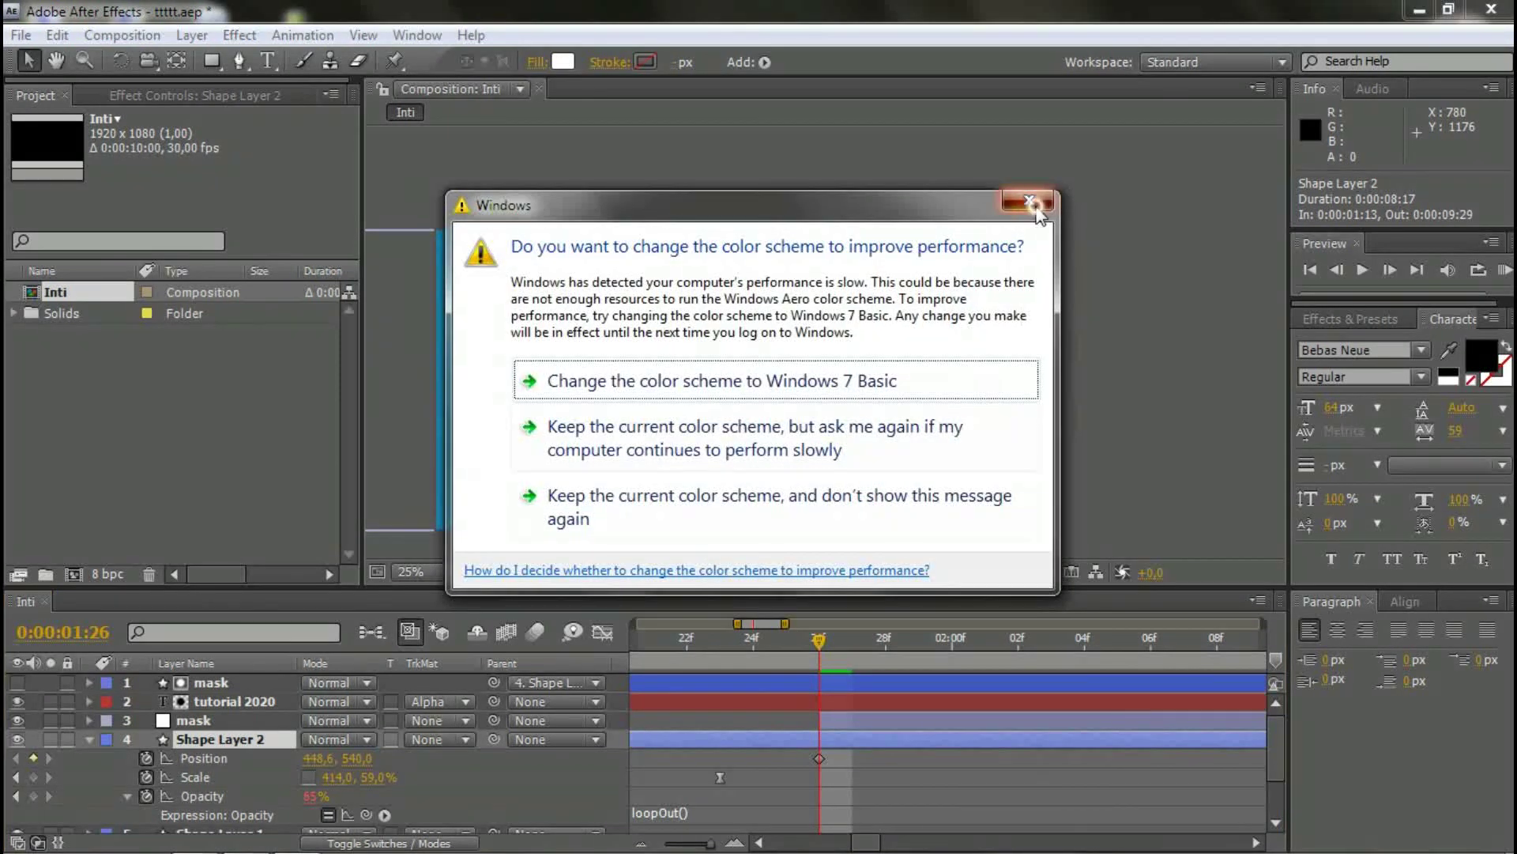
pyautogui.click(1030, 202)
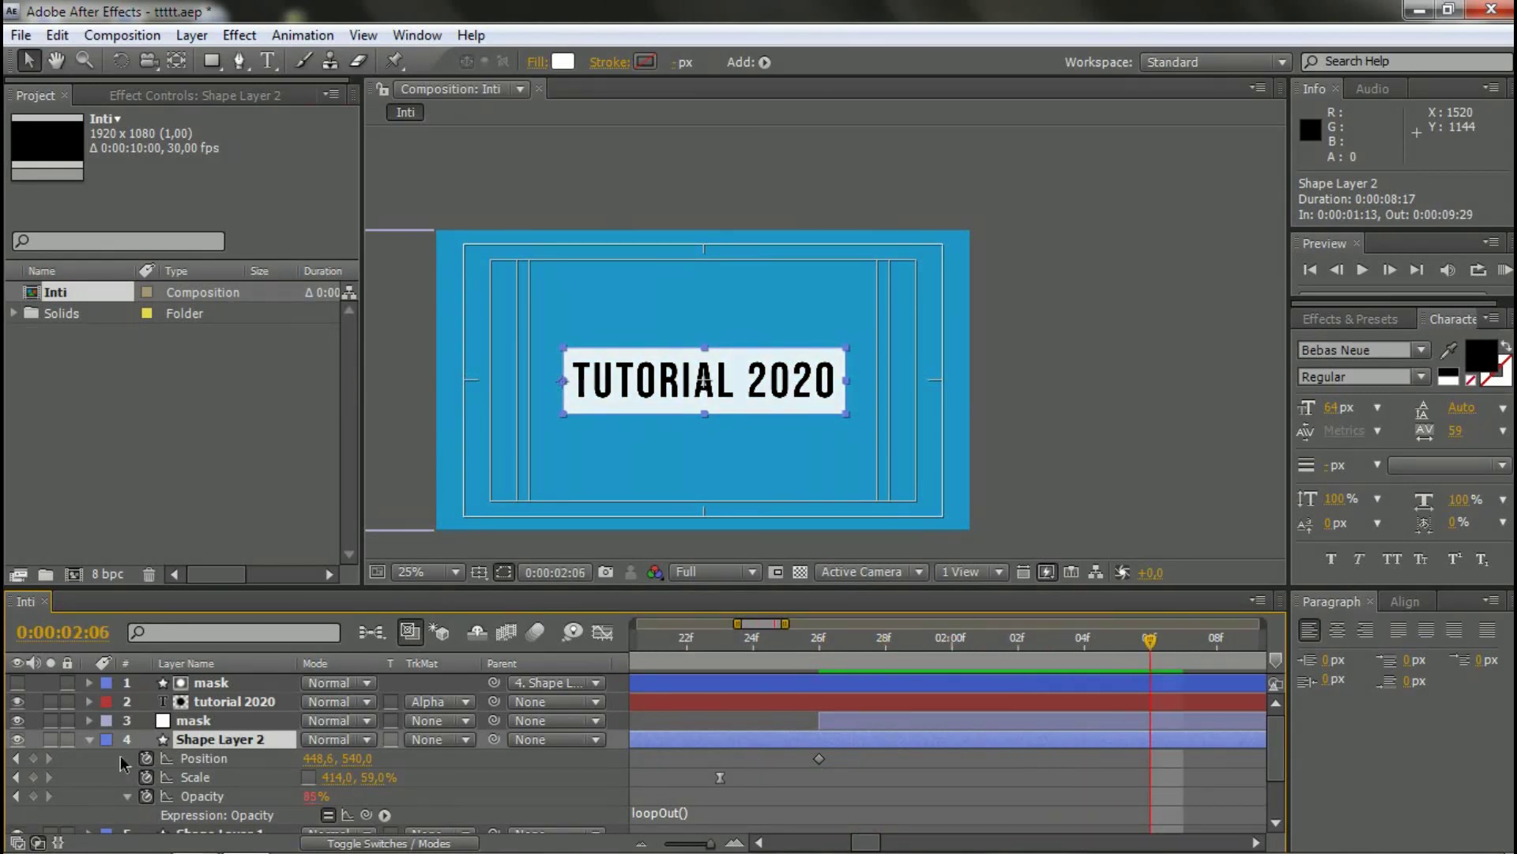
pyautogui.click(33, 758)
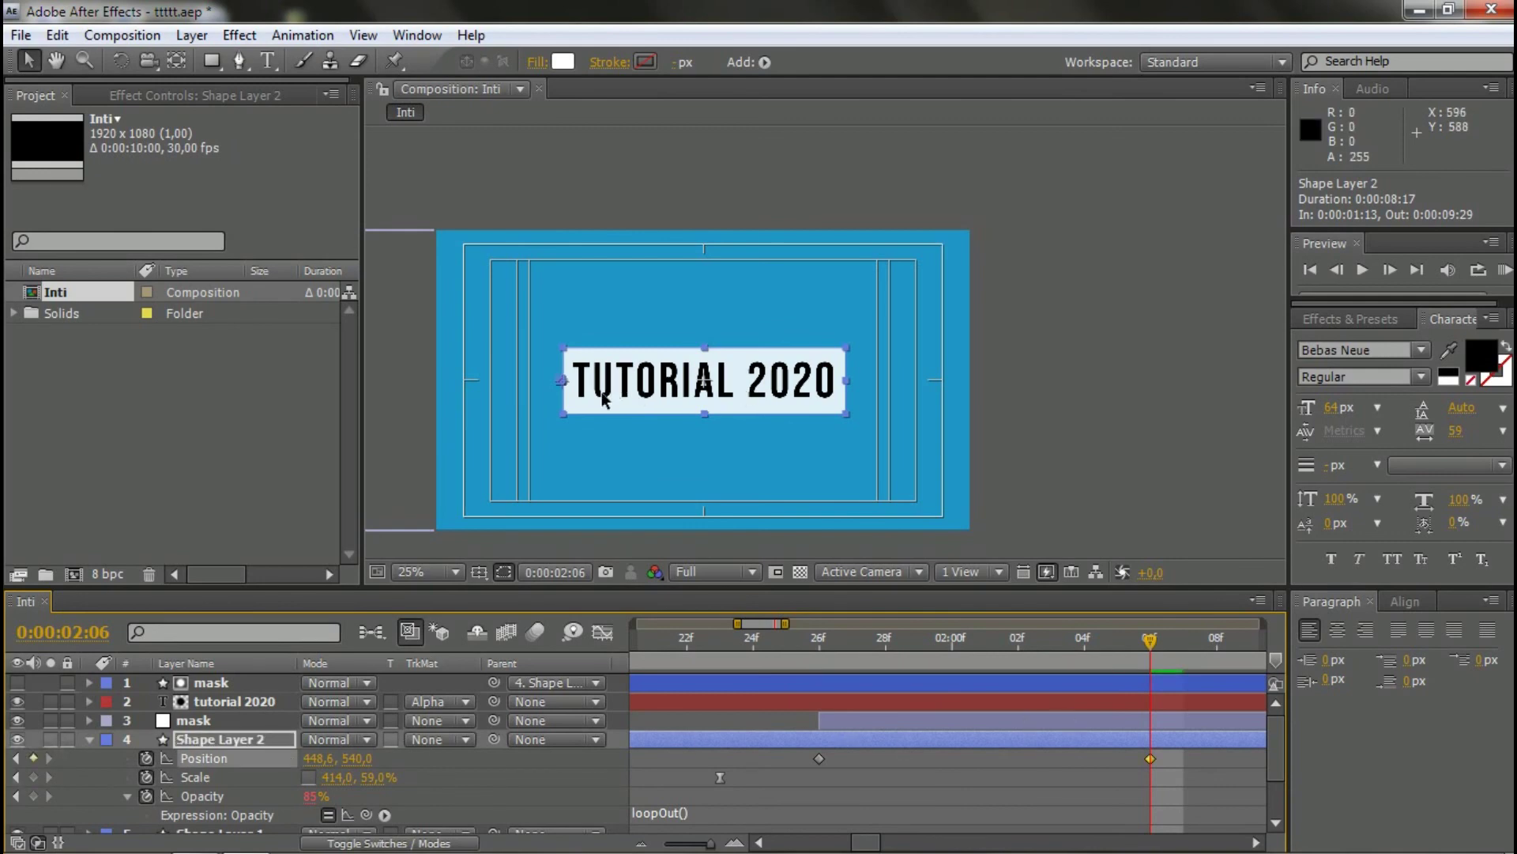
pyautogui.moveTo(603, 400); pyautogui.dragTo(886, 406)
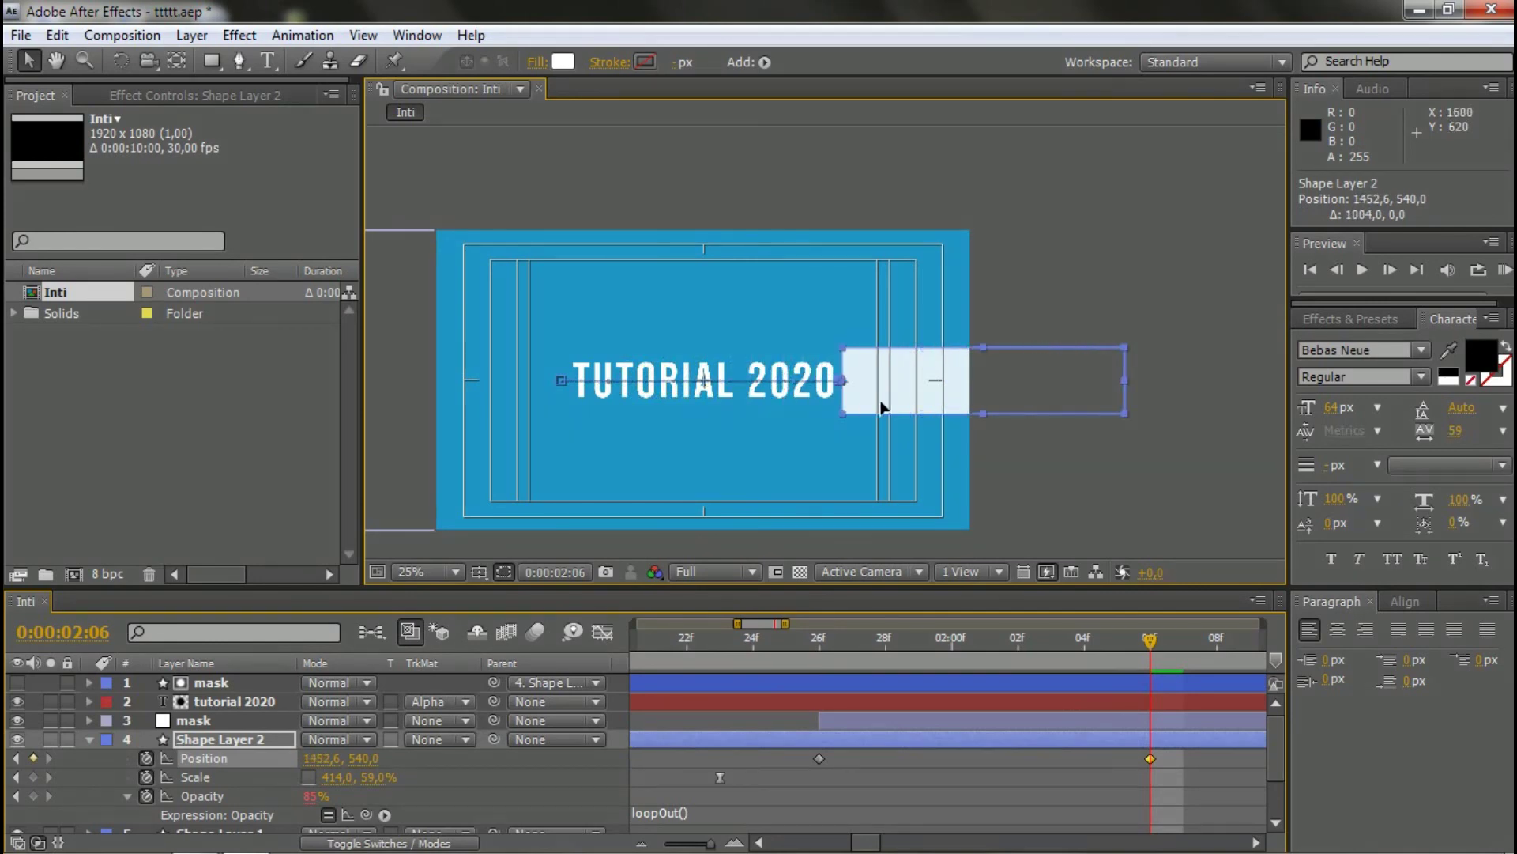
pyautogui.hotkey('ctrl', 'z')
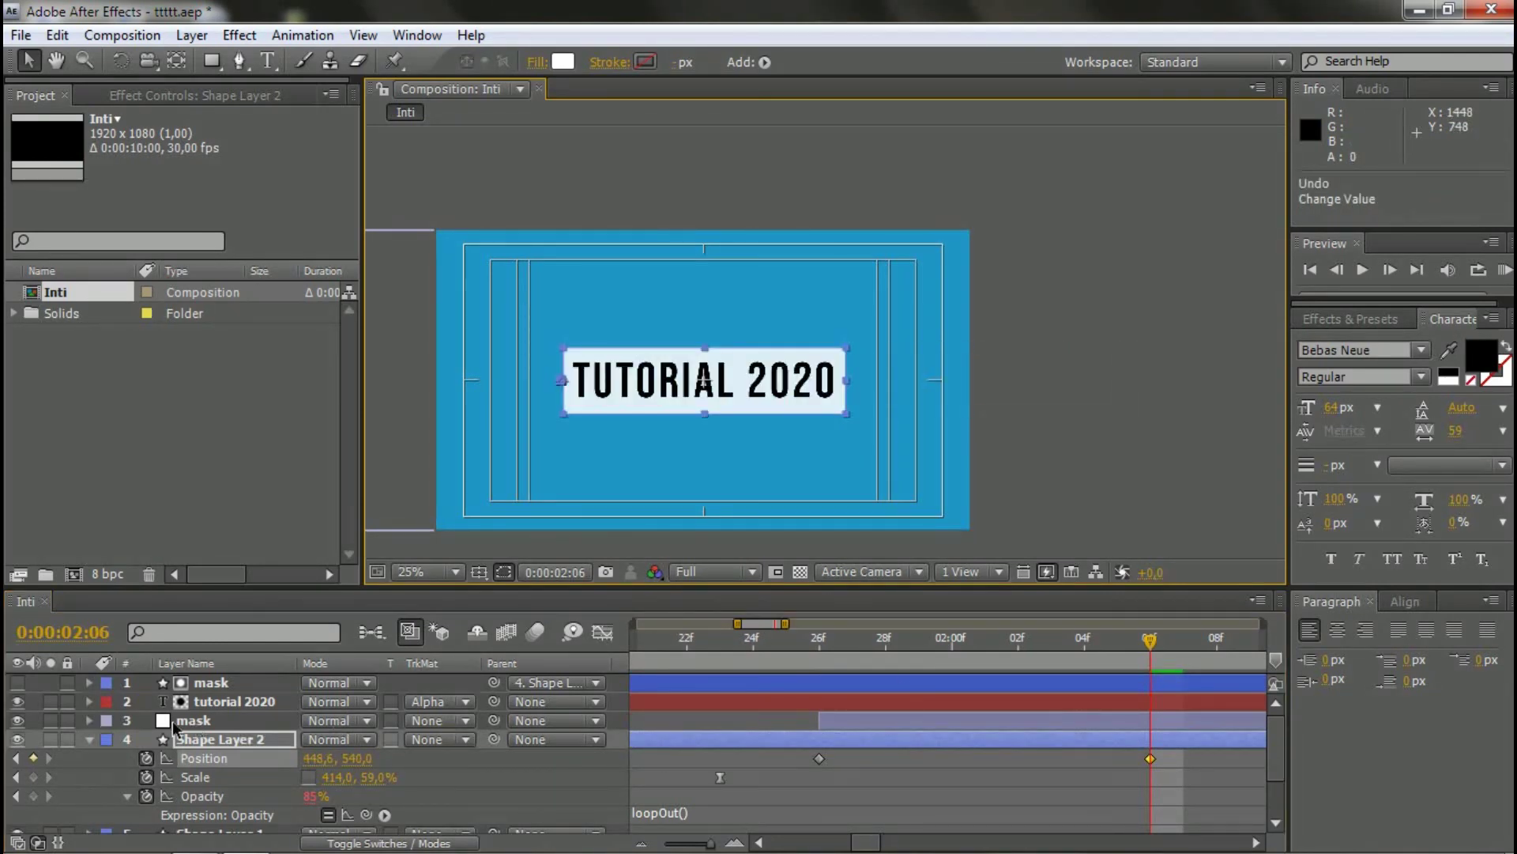
pyautogui.click(455, 742)
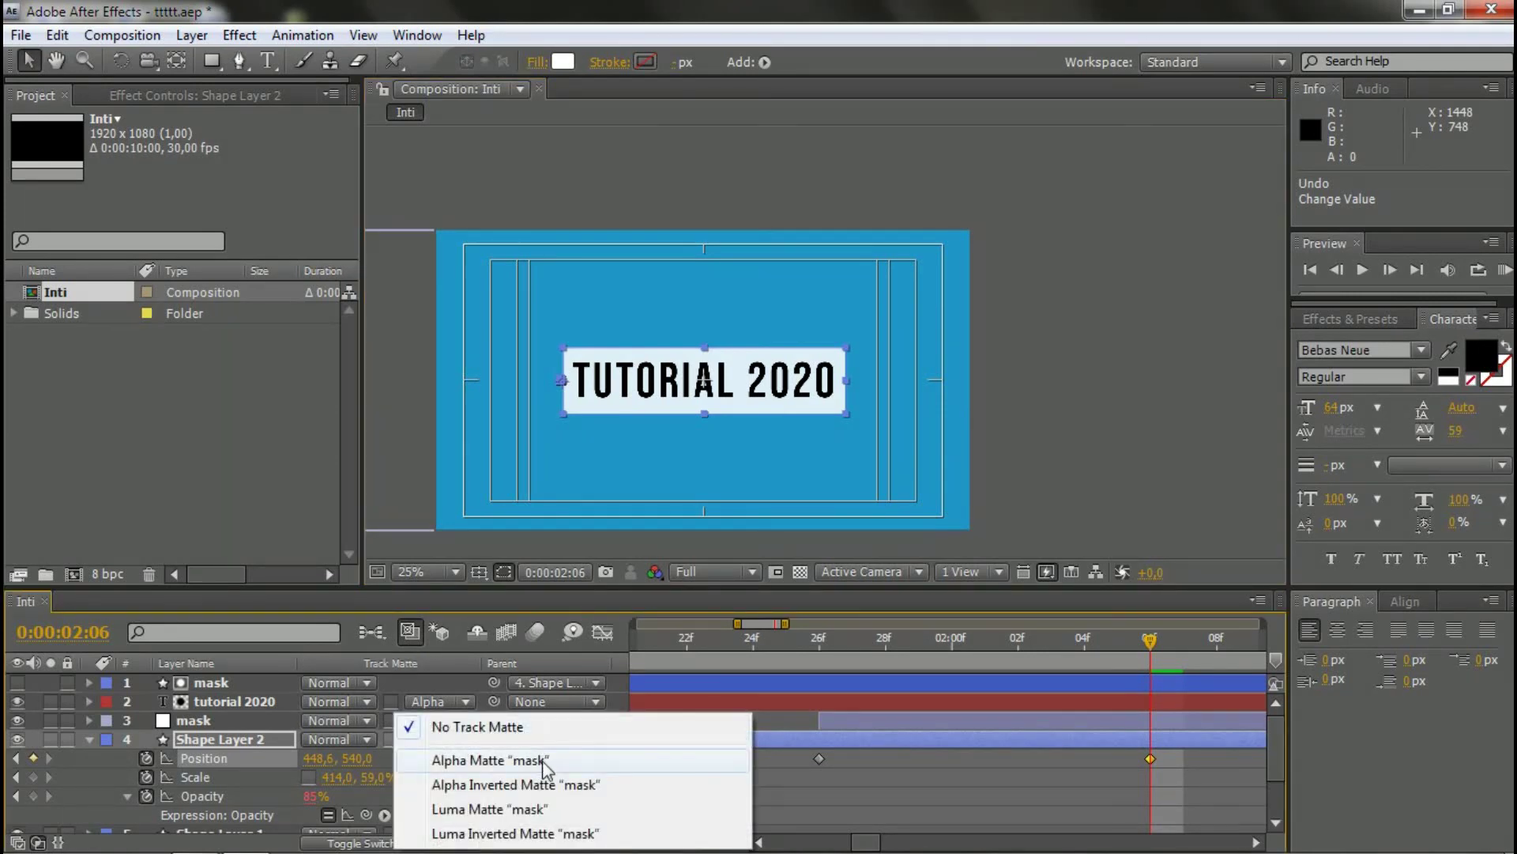
pyautogui.click(897, 787)
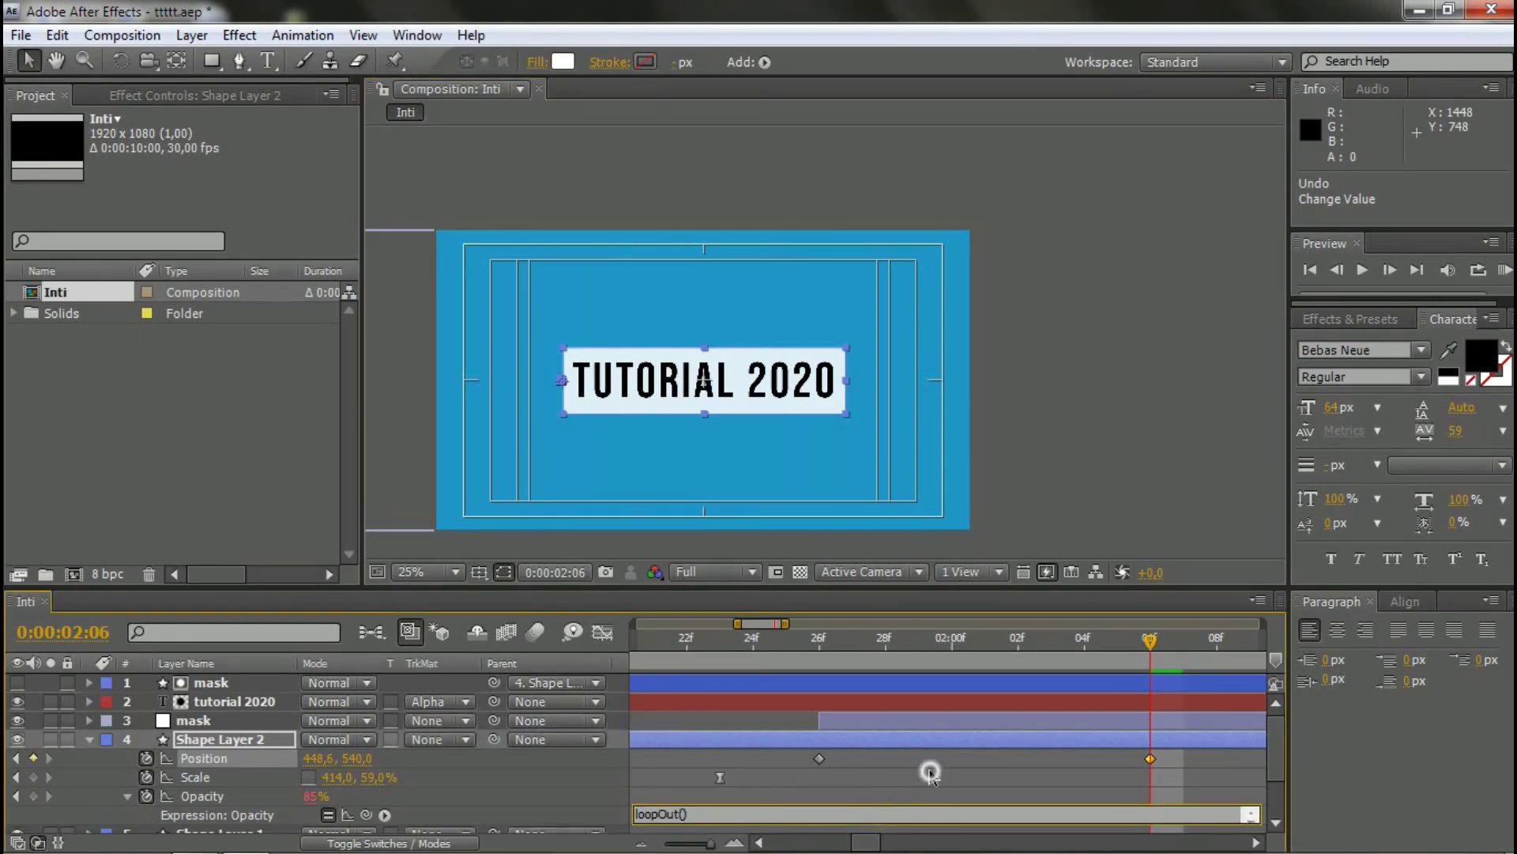
pyautogui.click(252, 740)
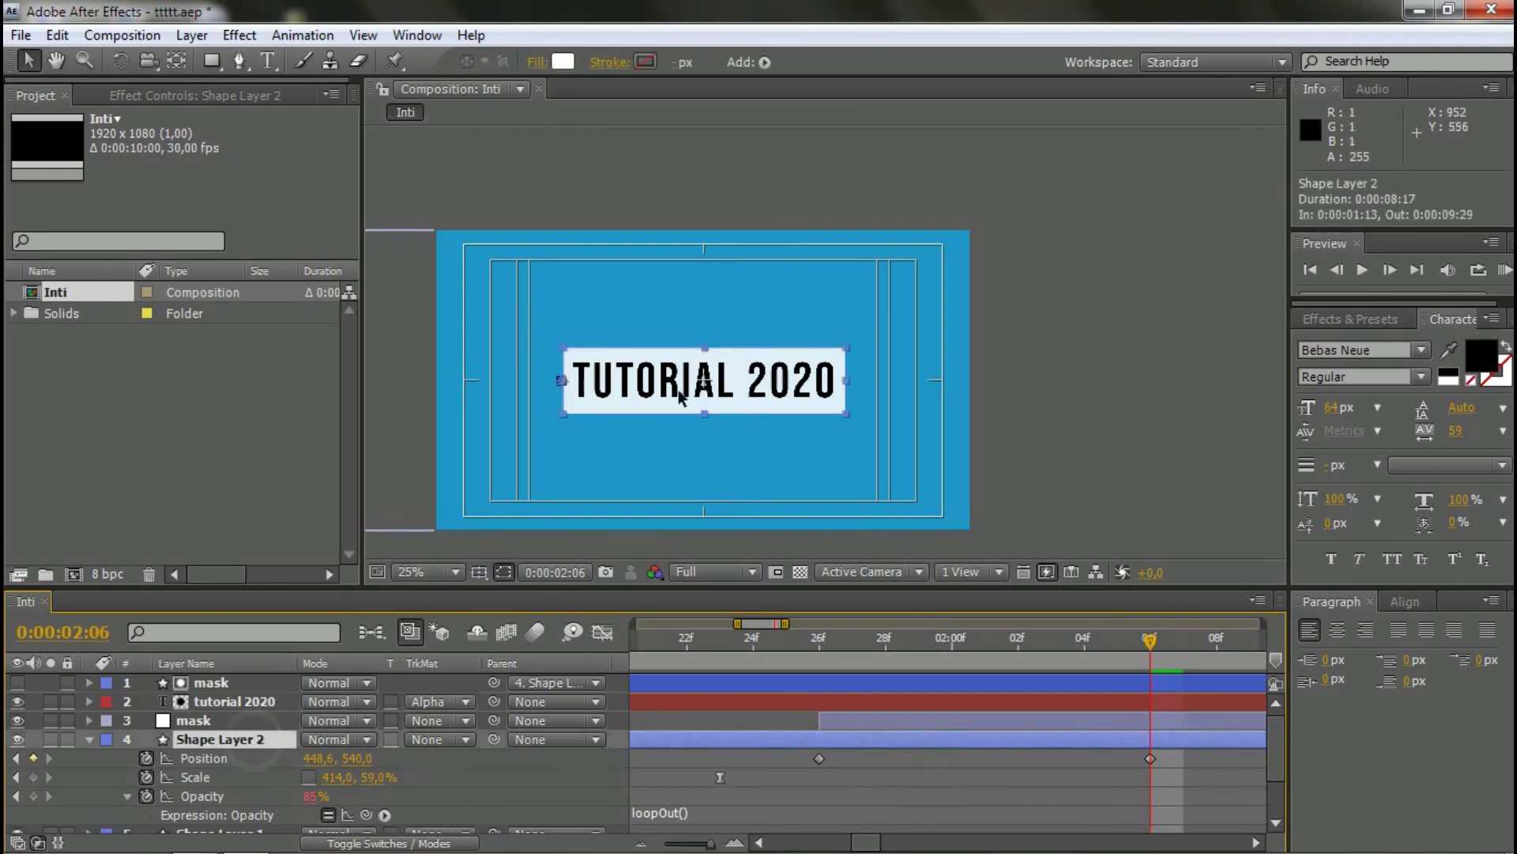
pyautogui.moveTo(754, 399); pyautogui.dragTo(842, 399)
pyautogui.hotkey('ctrl', 'z')
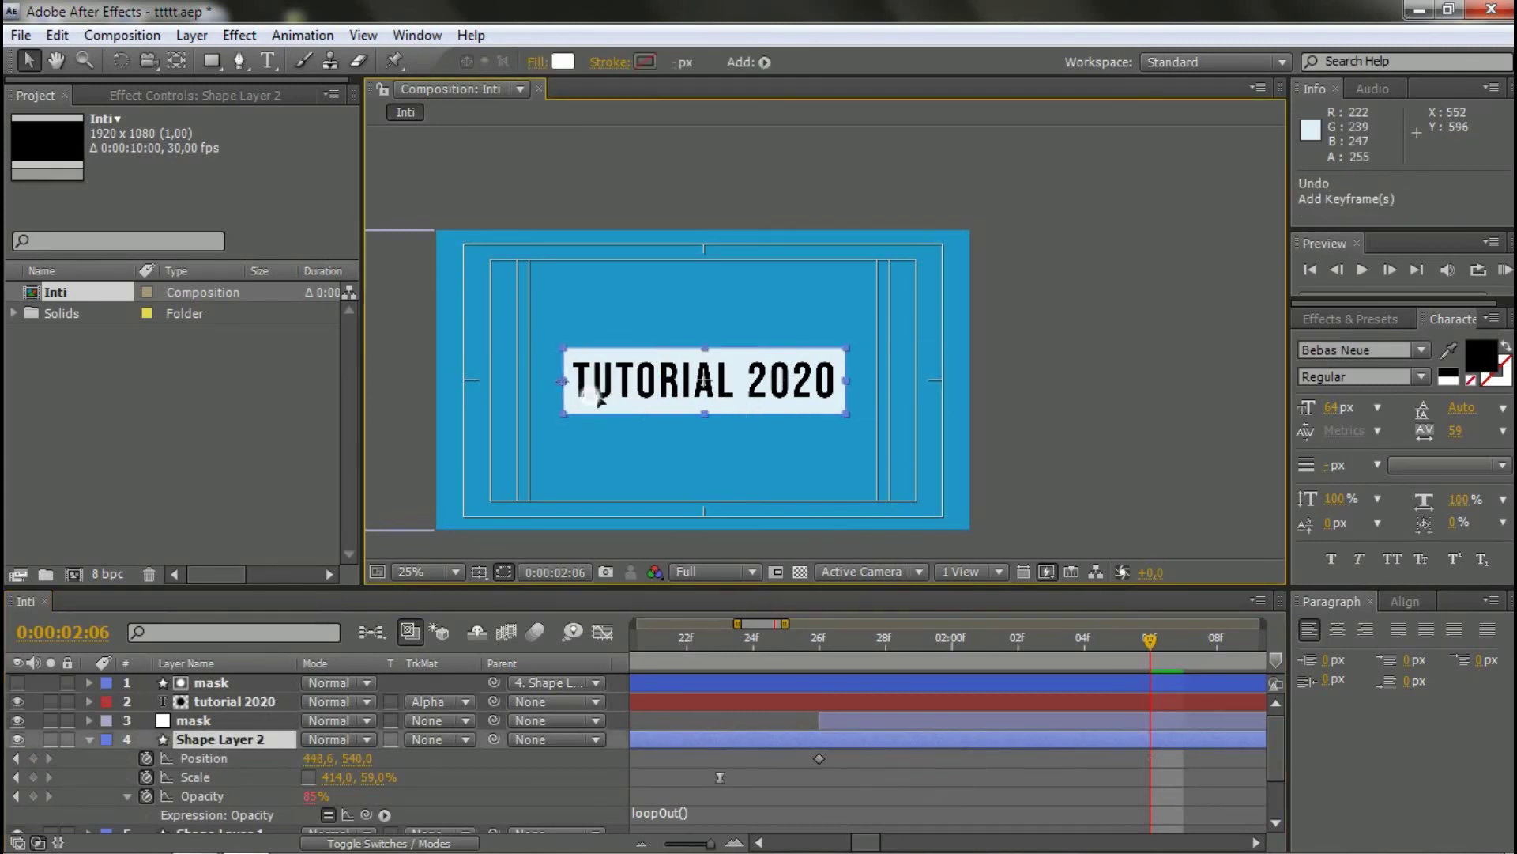
# - Move Shape Layer 2 to about 1396.6, 540 at 0:00:02:06 and set its track matte to Alpha Inverted Matte "mask"
pyautogui.moveTo(596, 399); pyautogui.dragTo(853, 412)
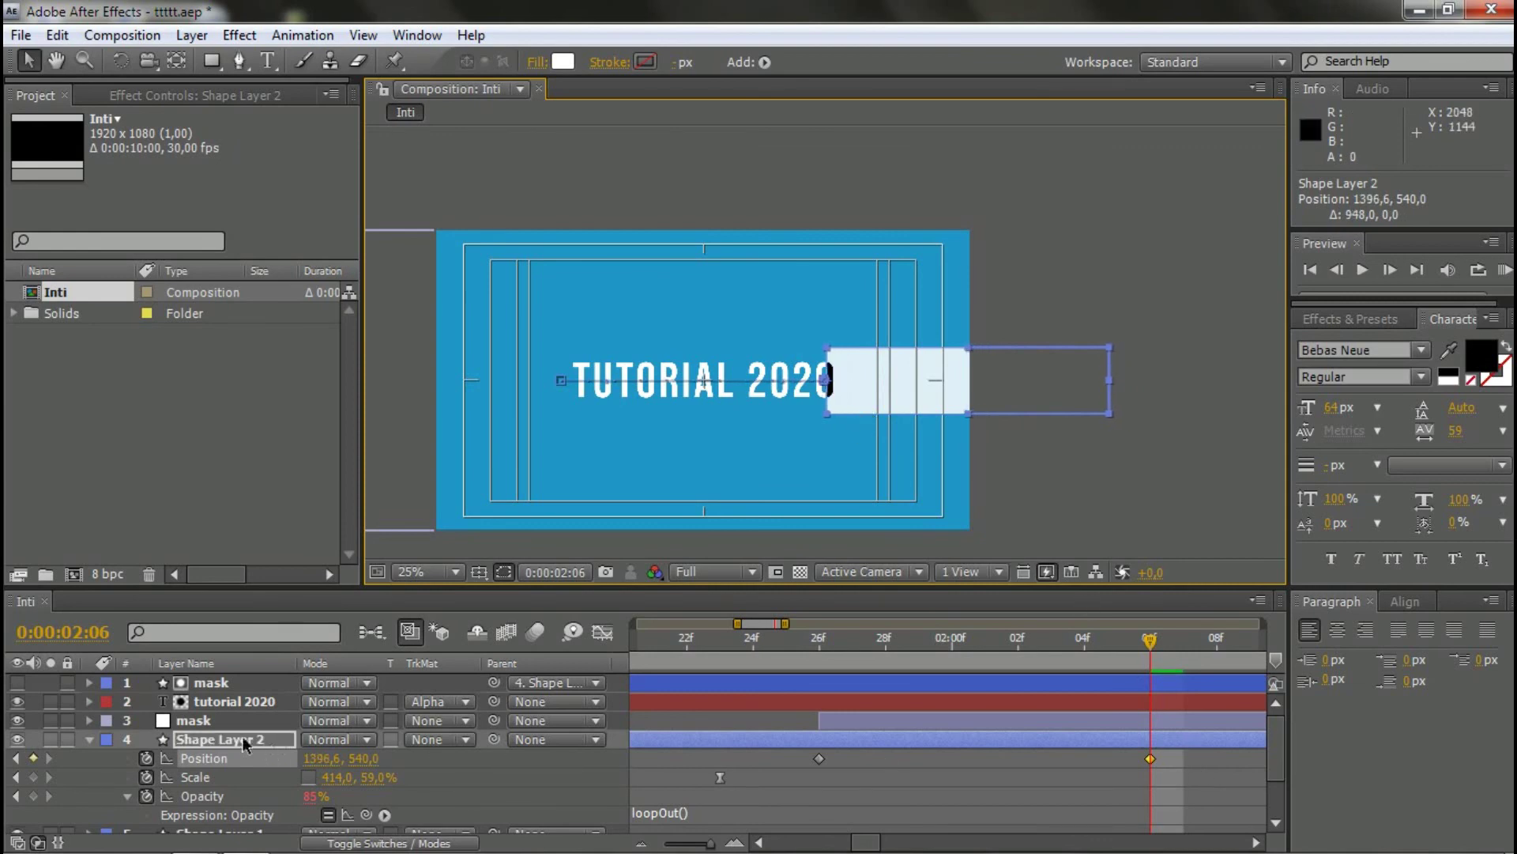
pyautogui.click(427, 739)
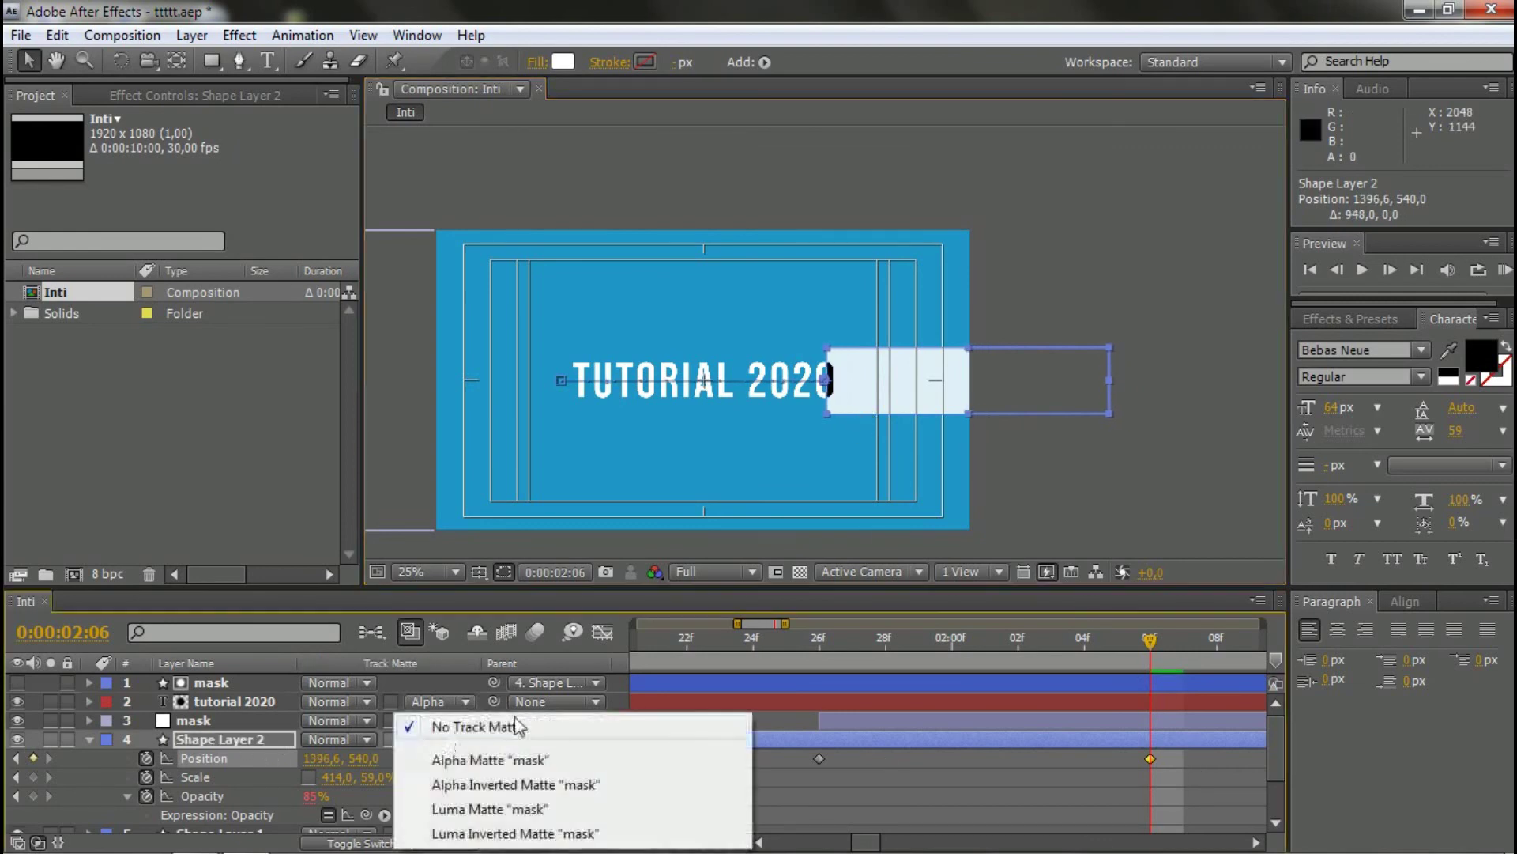
pyautogui.click(542, 760)
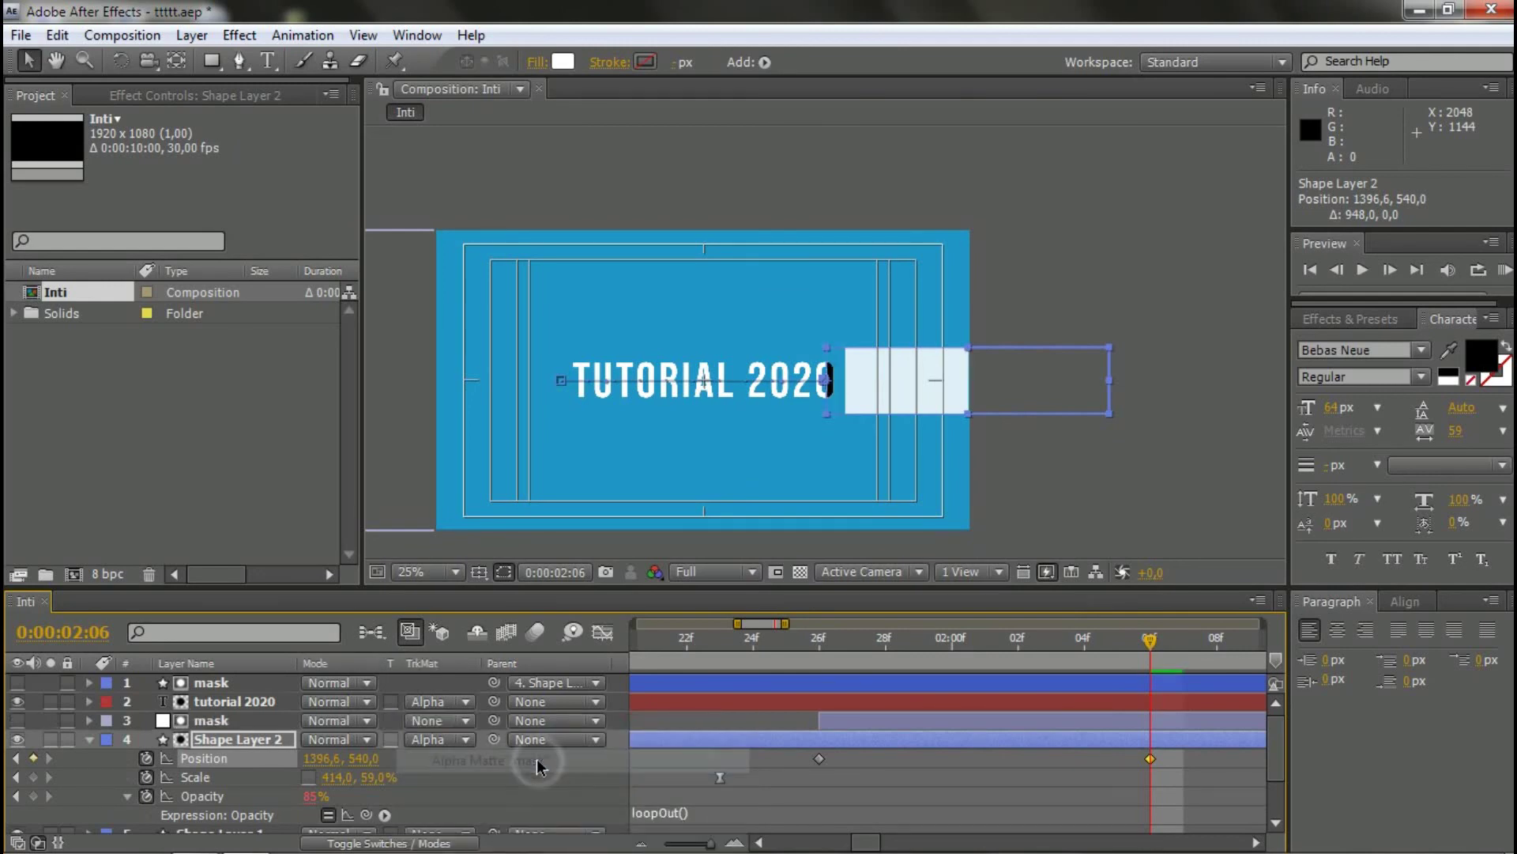
pyautogui.click(443, 739)
pyautogui.click(510, 764)
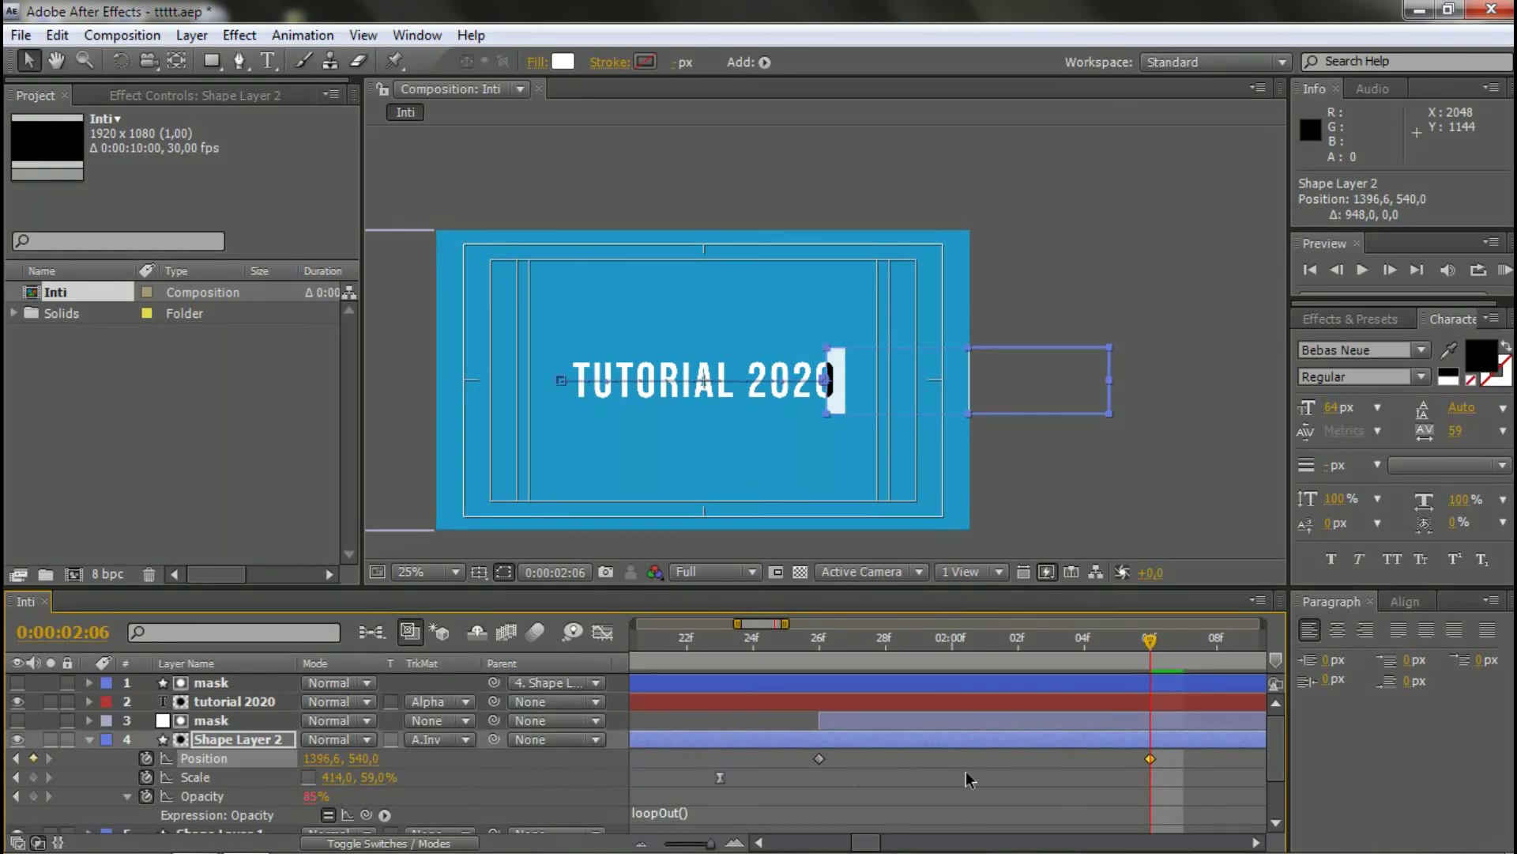
# - Move Shape Layer 2 further to about 1480.6, 540 at 0:00:02:06 so the bar fully clears the title
pyautogui.click(238, 739)
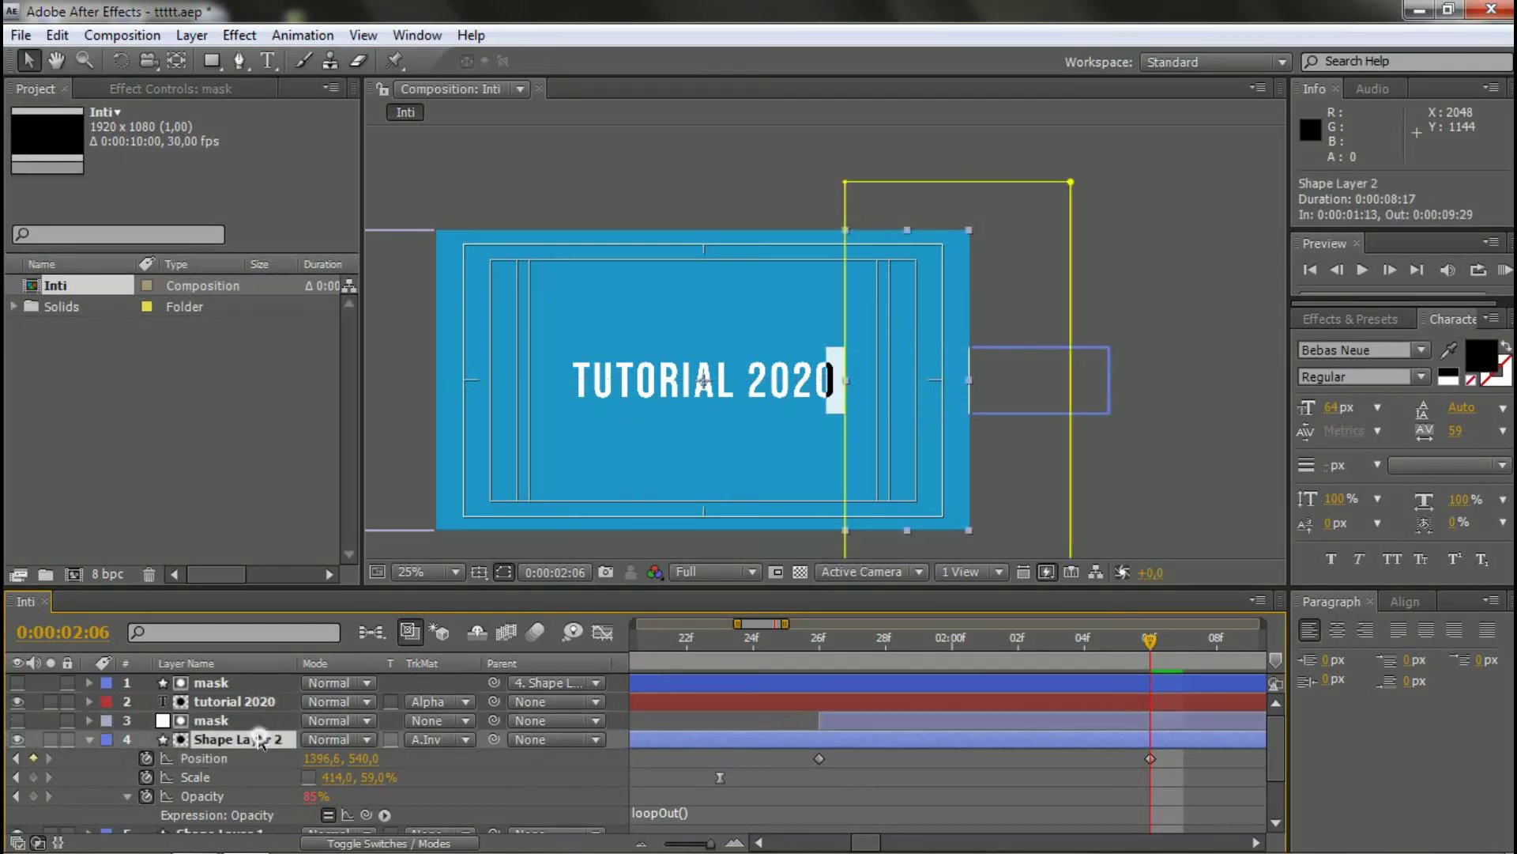
pyautogui.moveTo(1008, 389); pyautogui.dragTo(1026, 388)
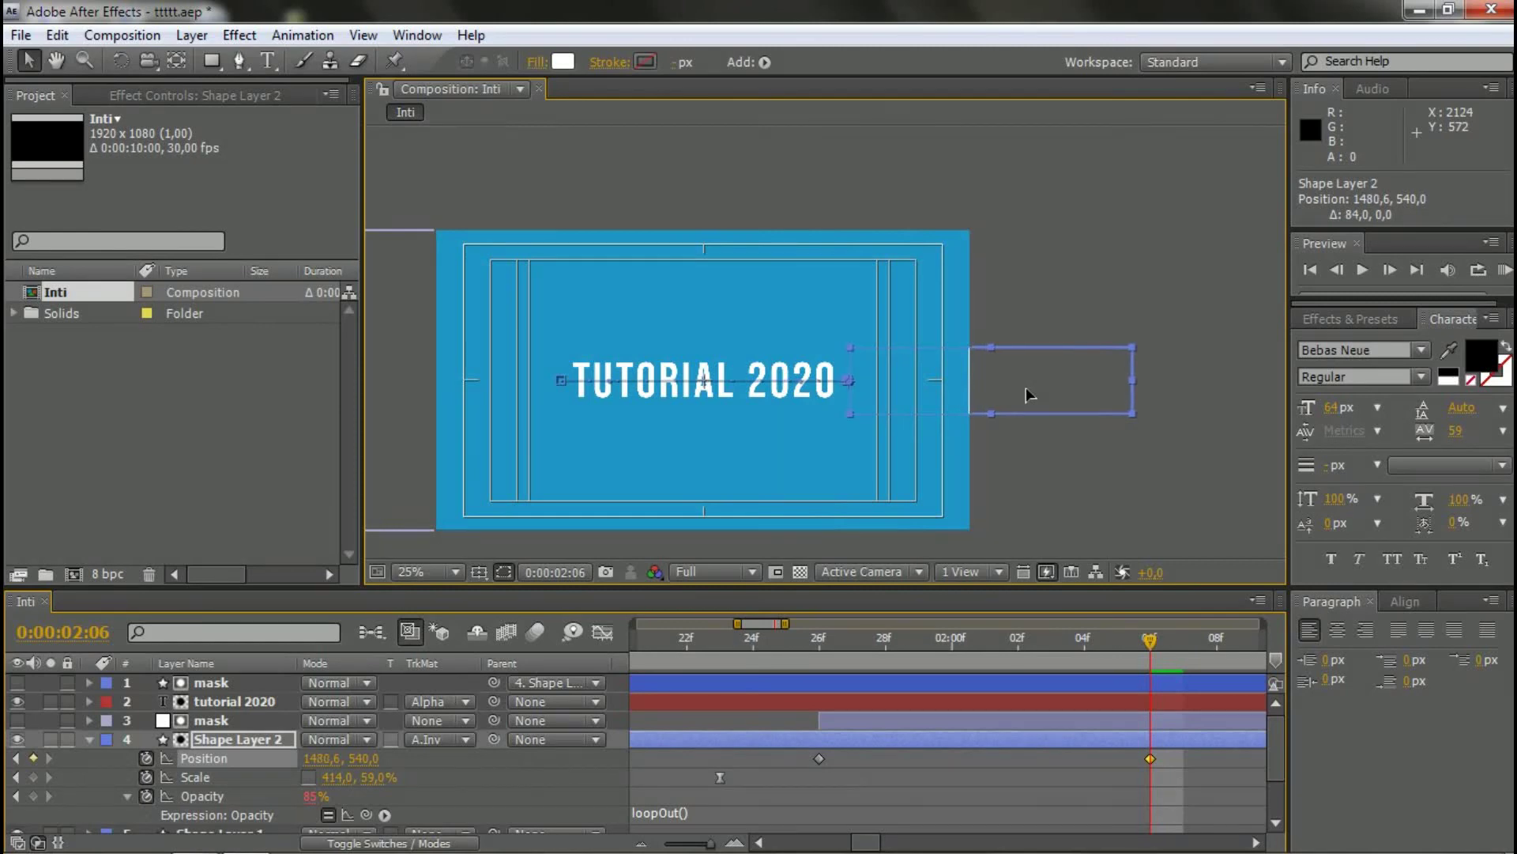
pyautogui.click(970, 401)
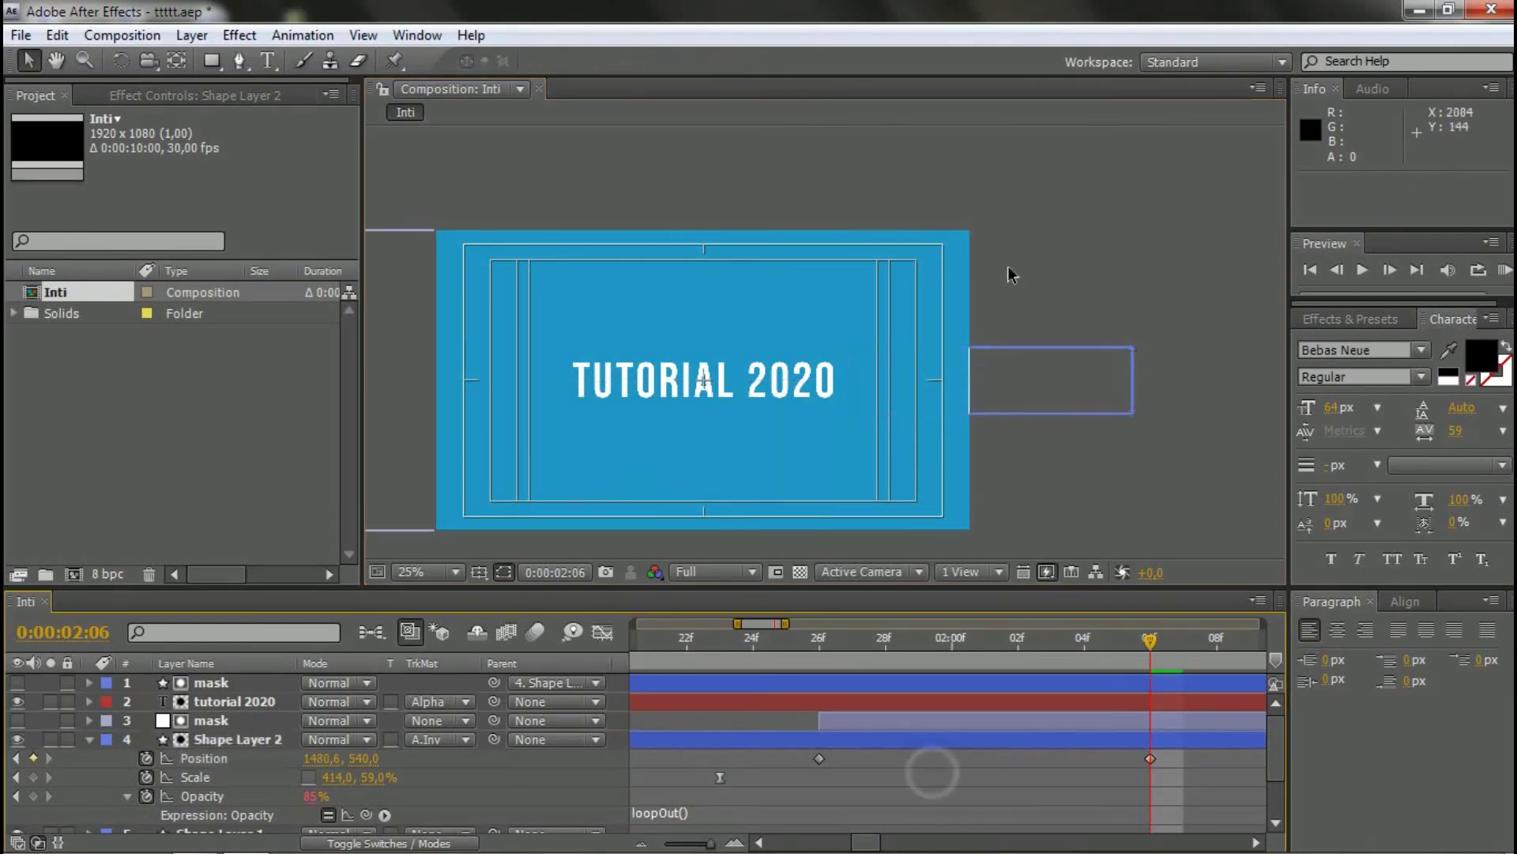
pyautogui.scroll(6, 974, 395)
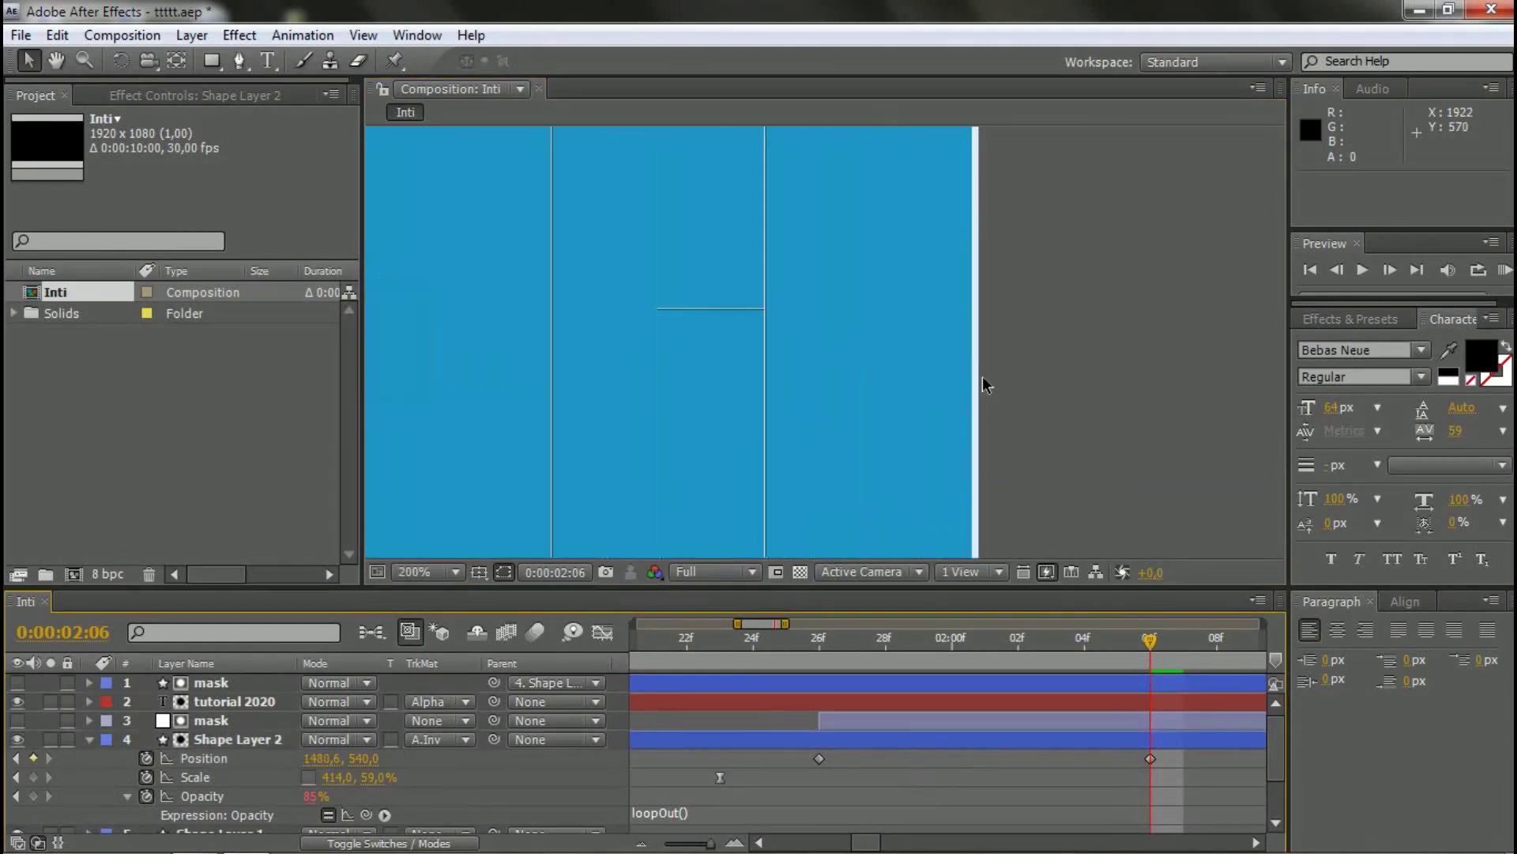
pyautogui.click(993, 723)
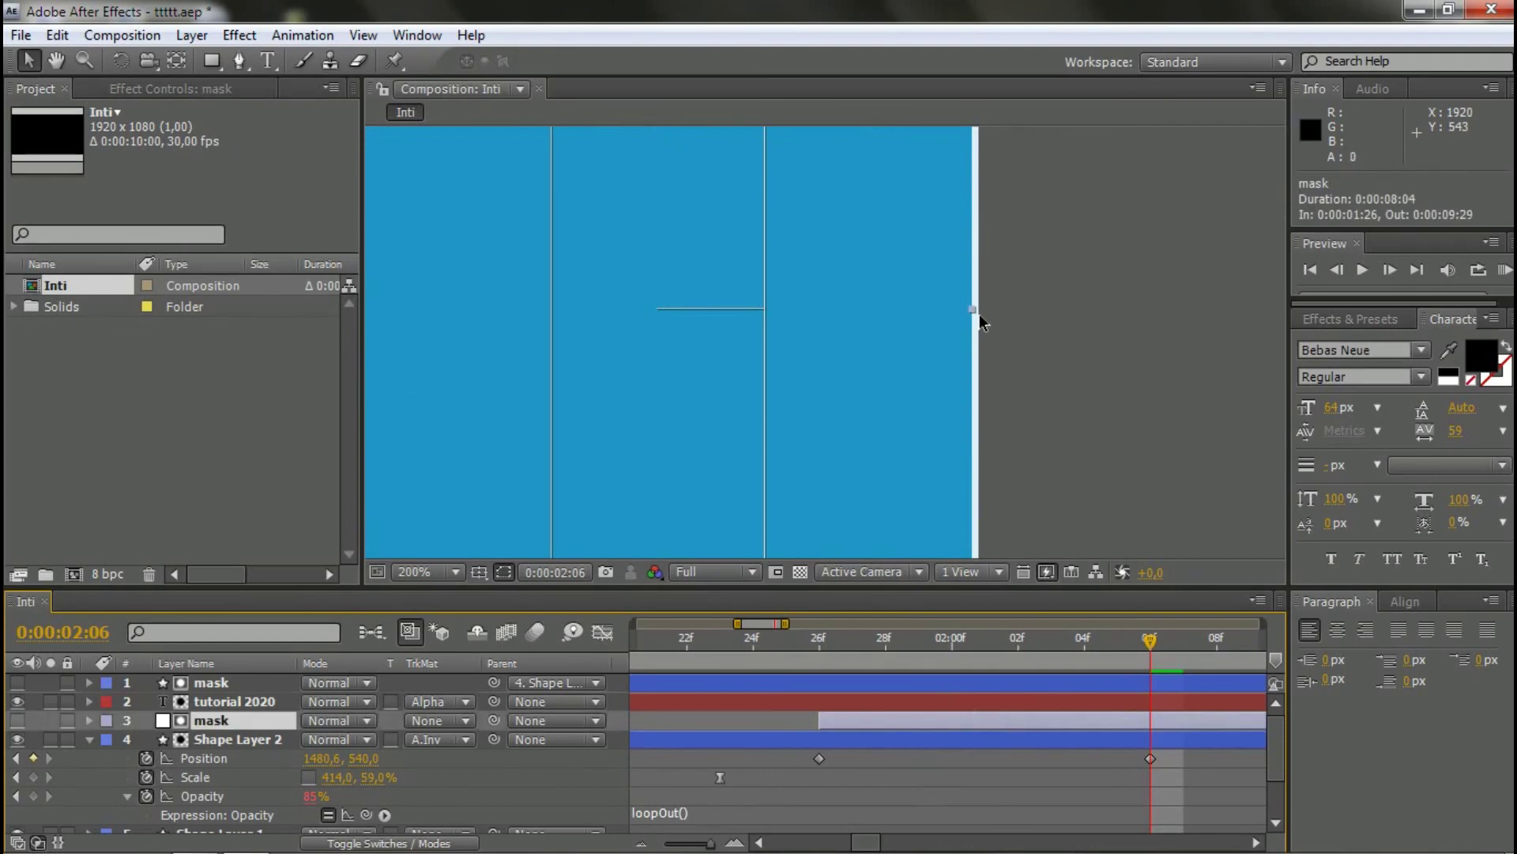
pyautogui.scroll(-2, 979, 315)
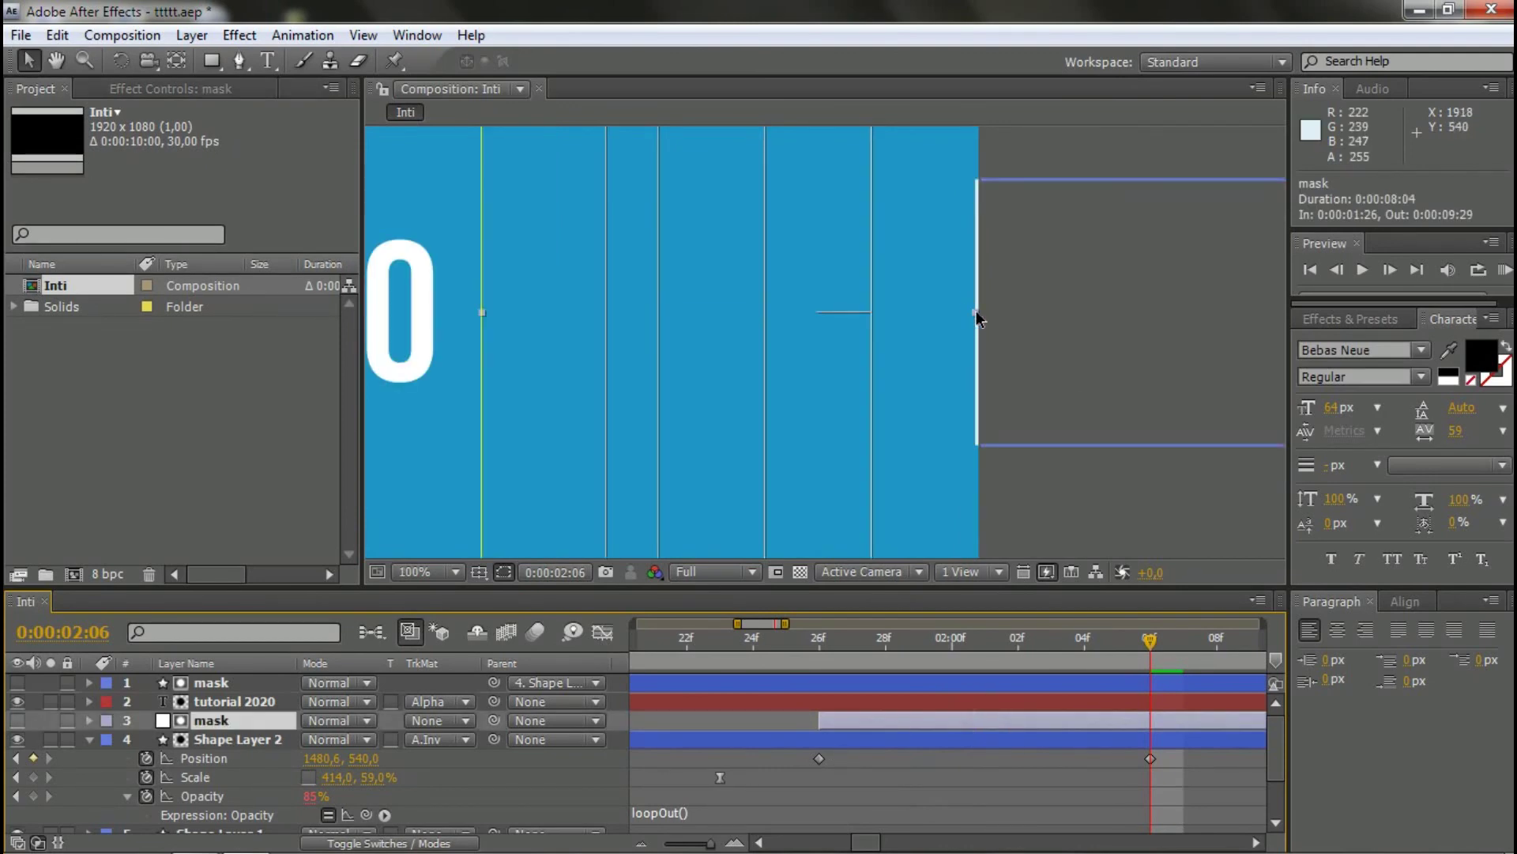
pyautogui.moveTo(976, 312); pyautogui.dragTo(987, 310)
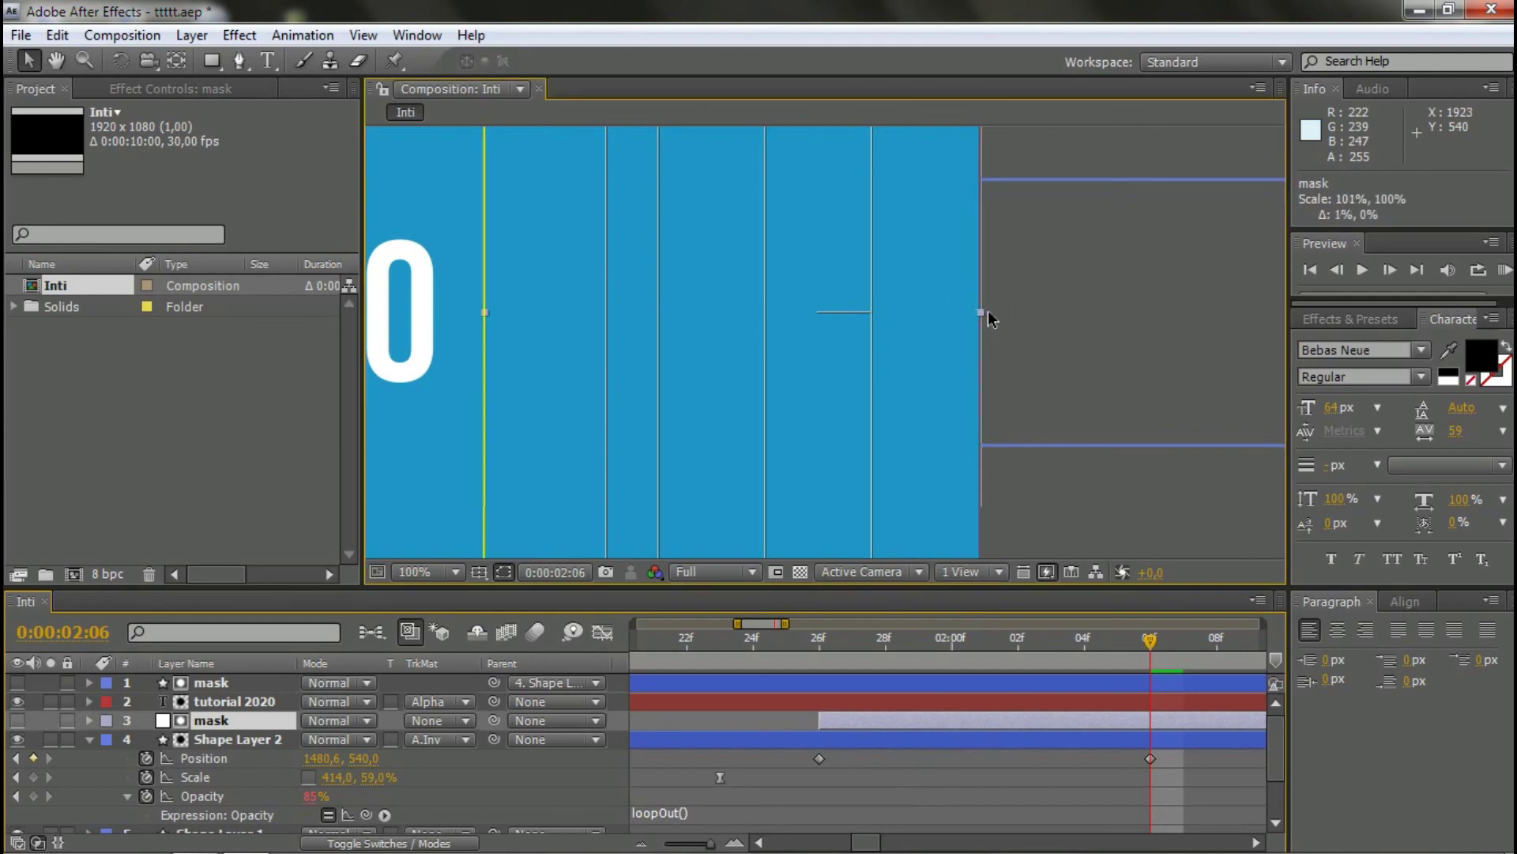
pyautogui.hotkey('ctrl', 'z')
pyautogui.scroll(-4, 1004, 464)
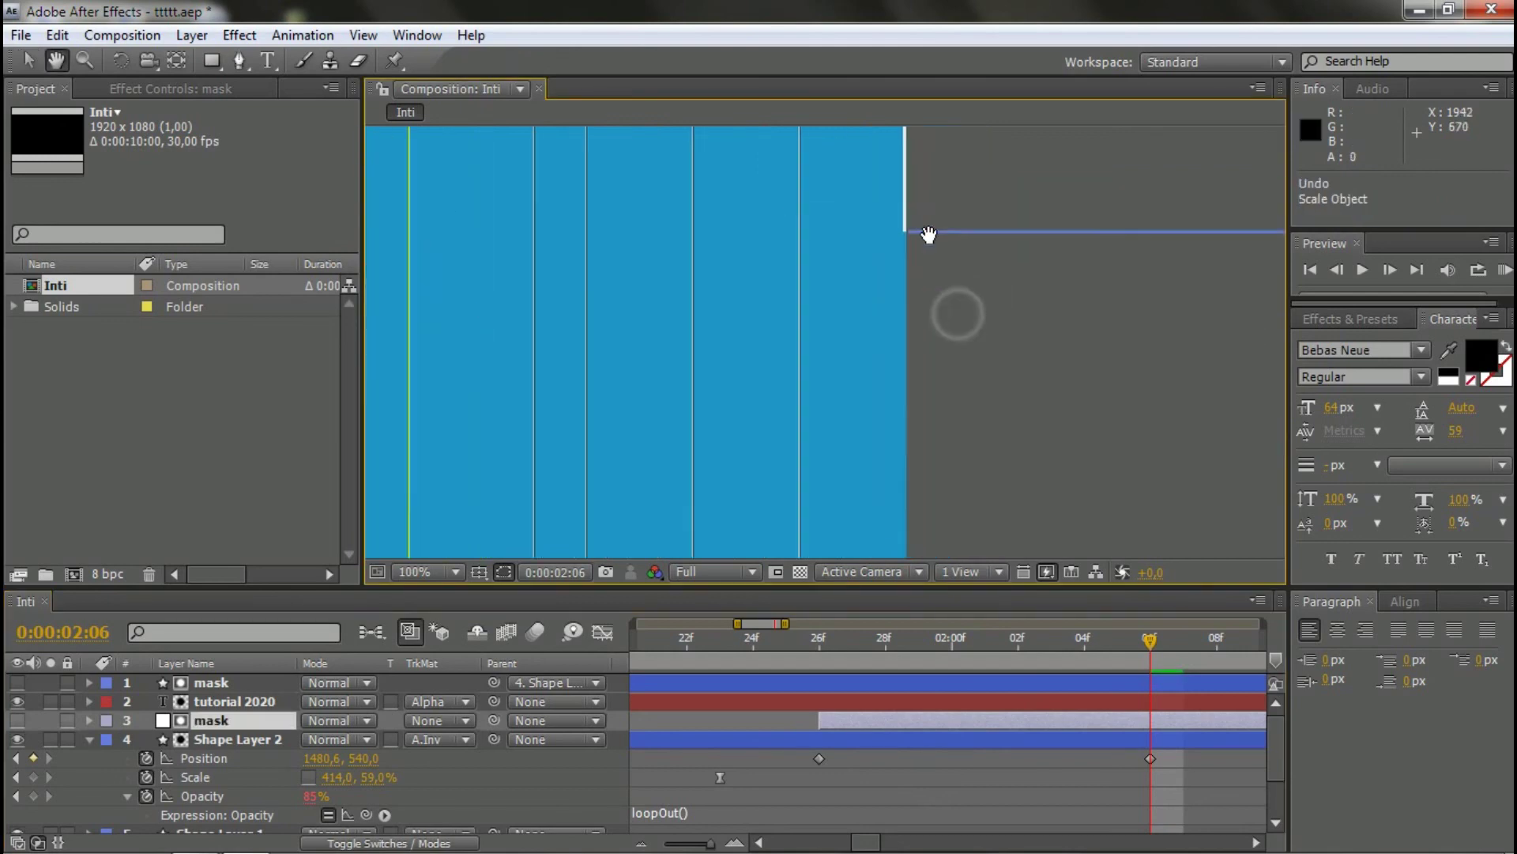
pyautogui.scroll(-1, 919, 328)
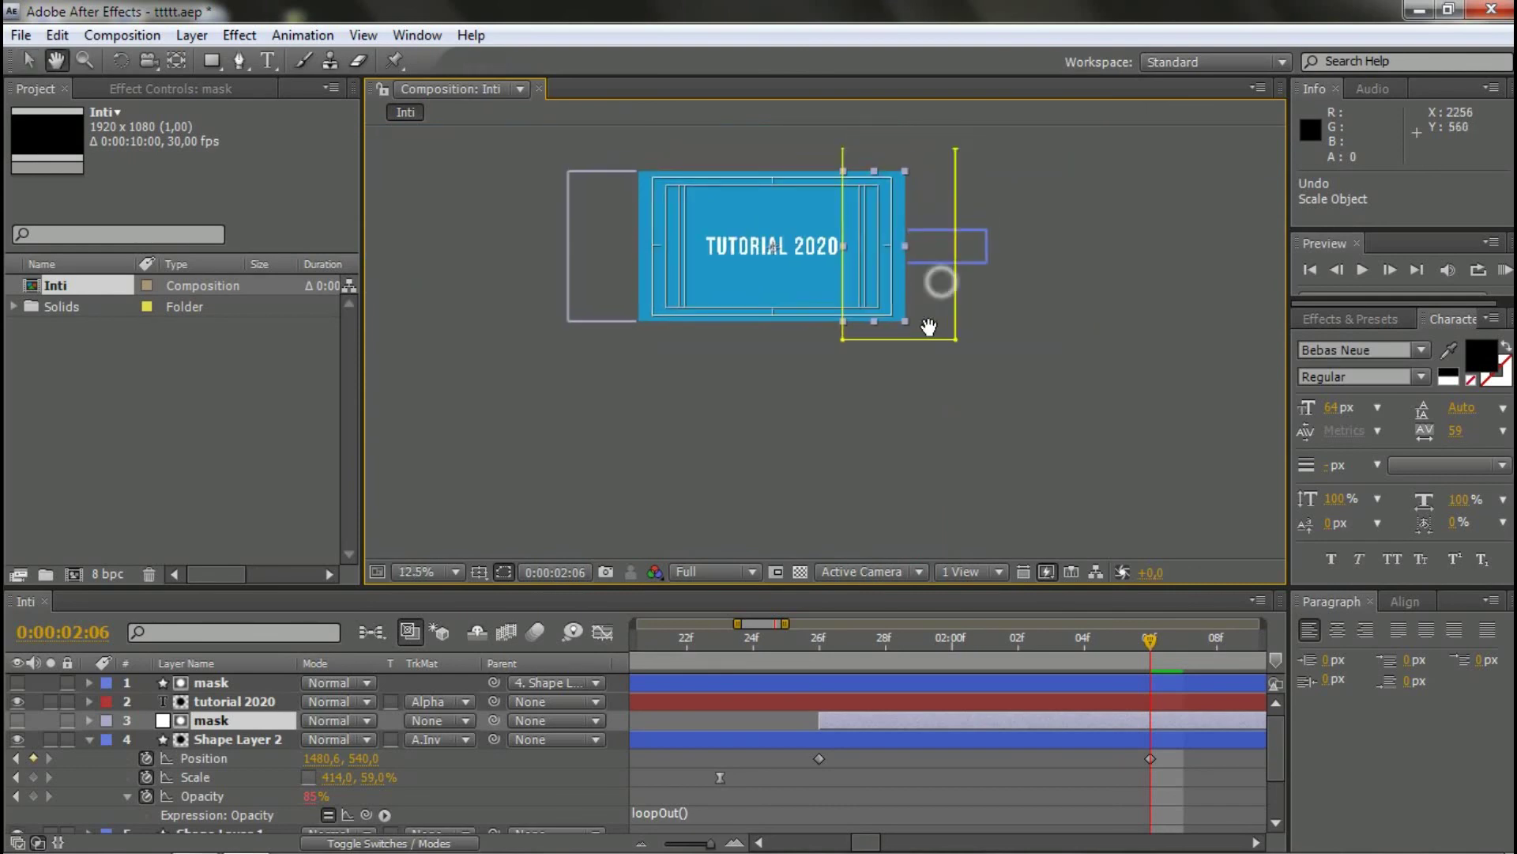
# - Stretch the mask adjustment layer horizontally to 101% to cover the white sliver at the composition's right edge
pyautogui.scroll(5, 1016, 329)
pyautogui.press('h')
pyautogui.moveTo(896, 429); pyautogui.dragTo(846, 366)
pyautogui.press('v')
pyautogui.click(1047, 285)
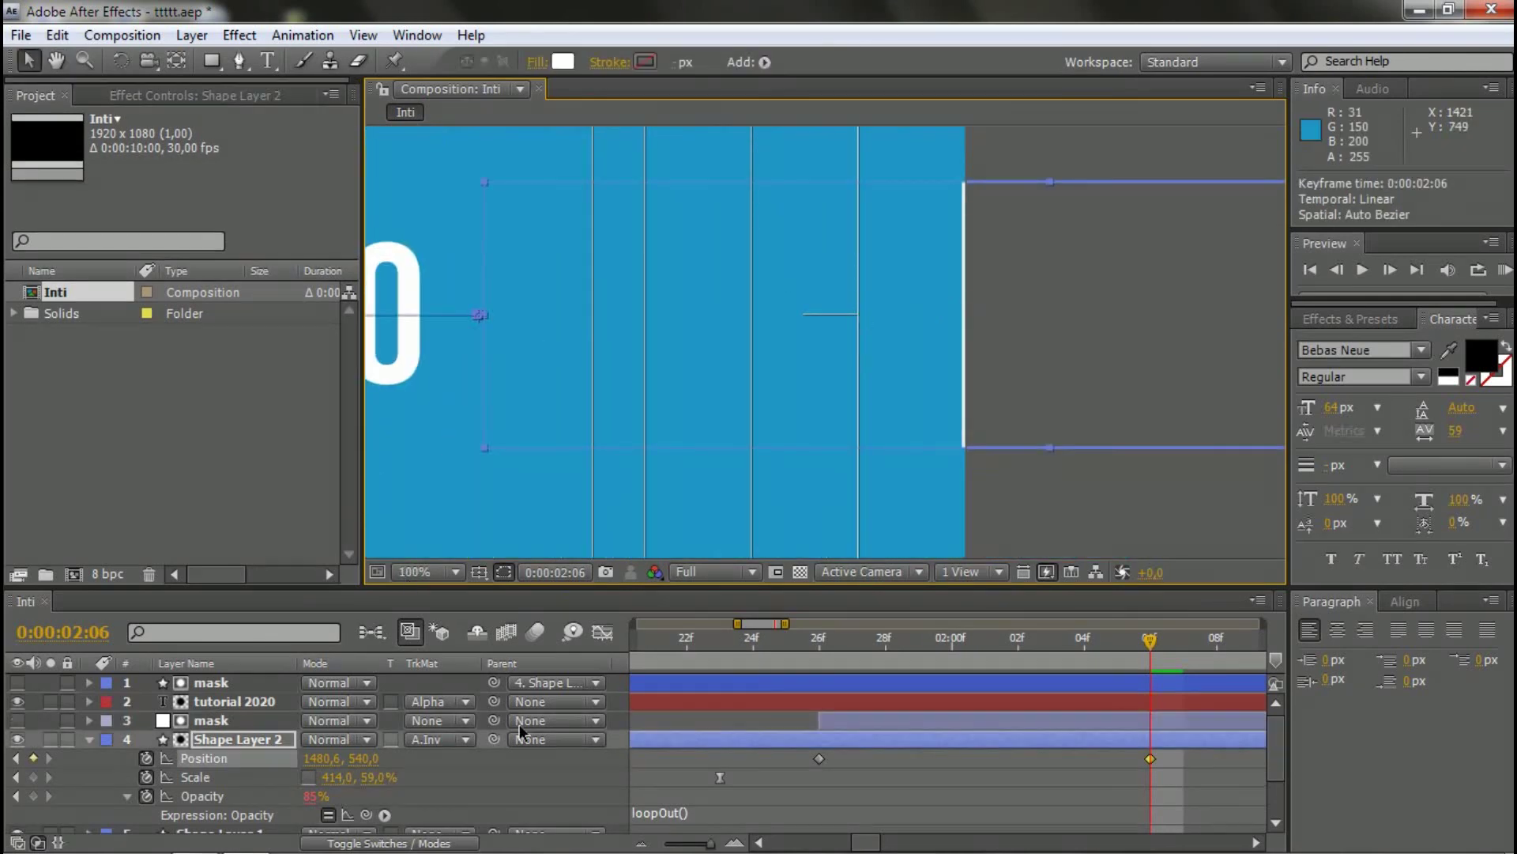
pyautogui.click(832, 724)
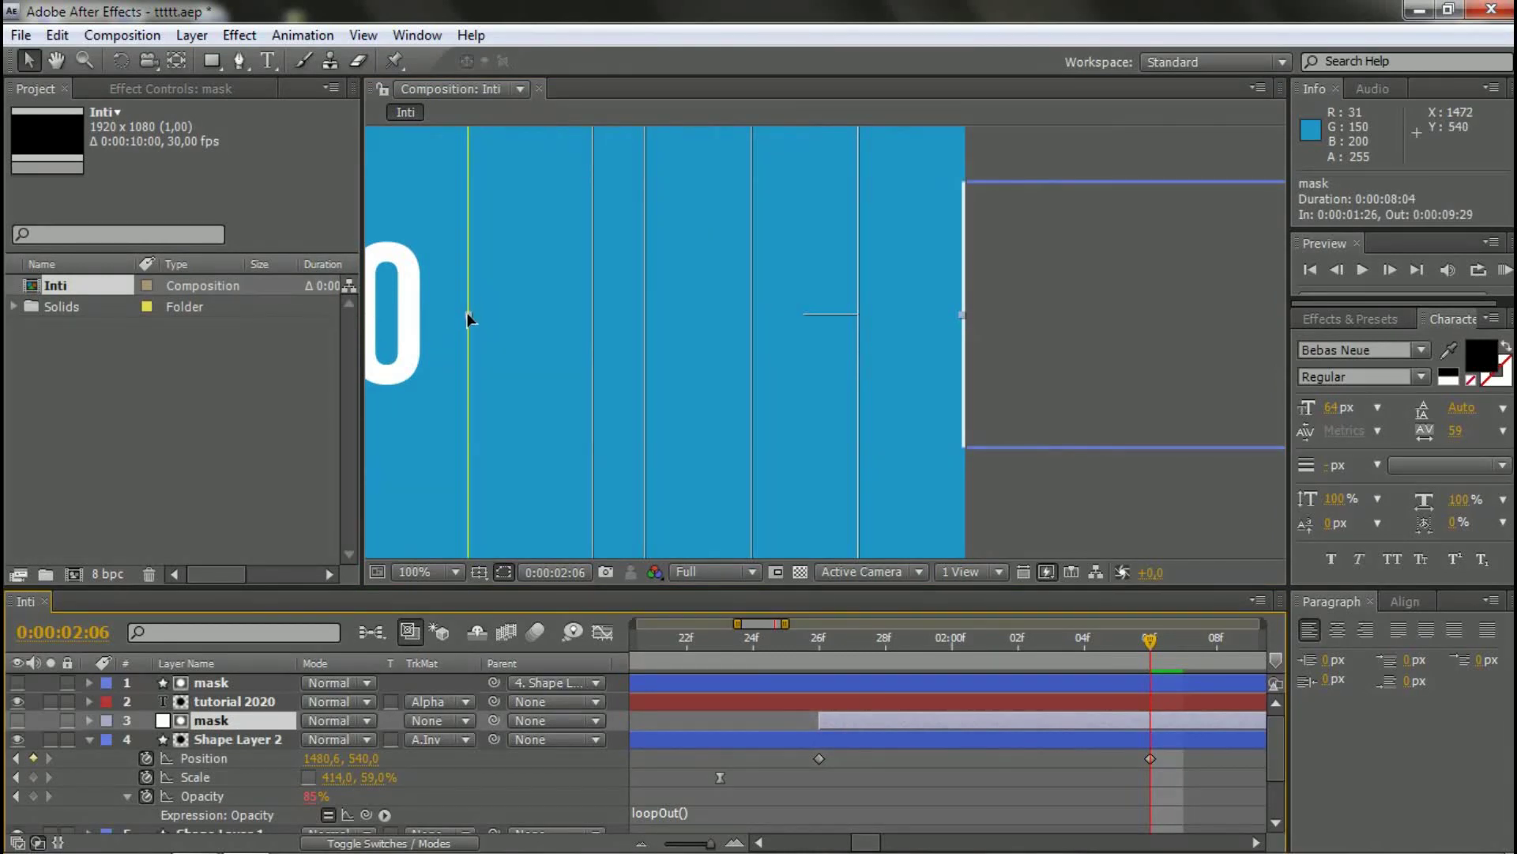
pyautogui.moveTo(466, 314); pyautogui.dragTo(460, 317)
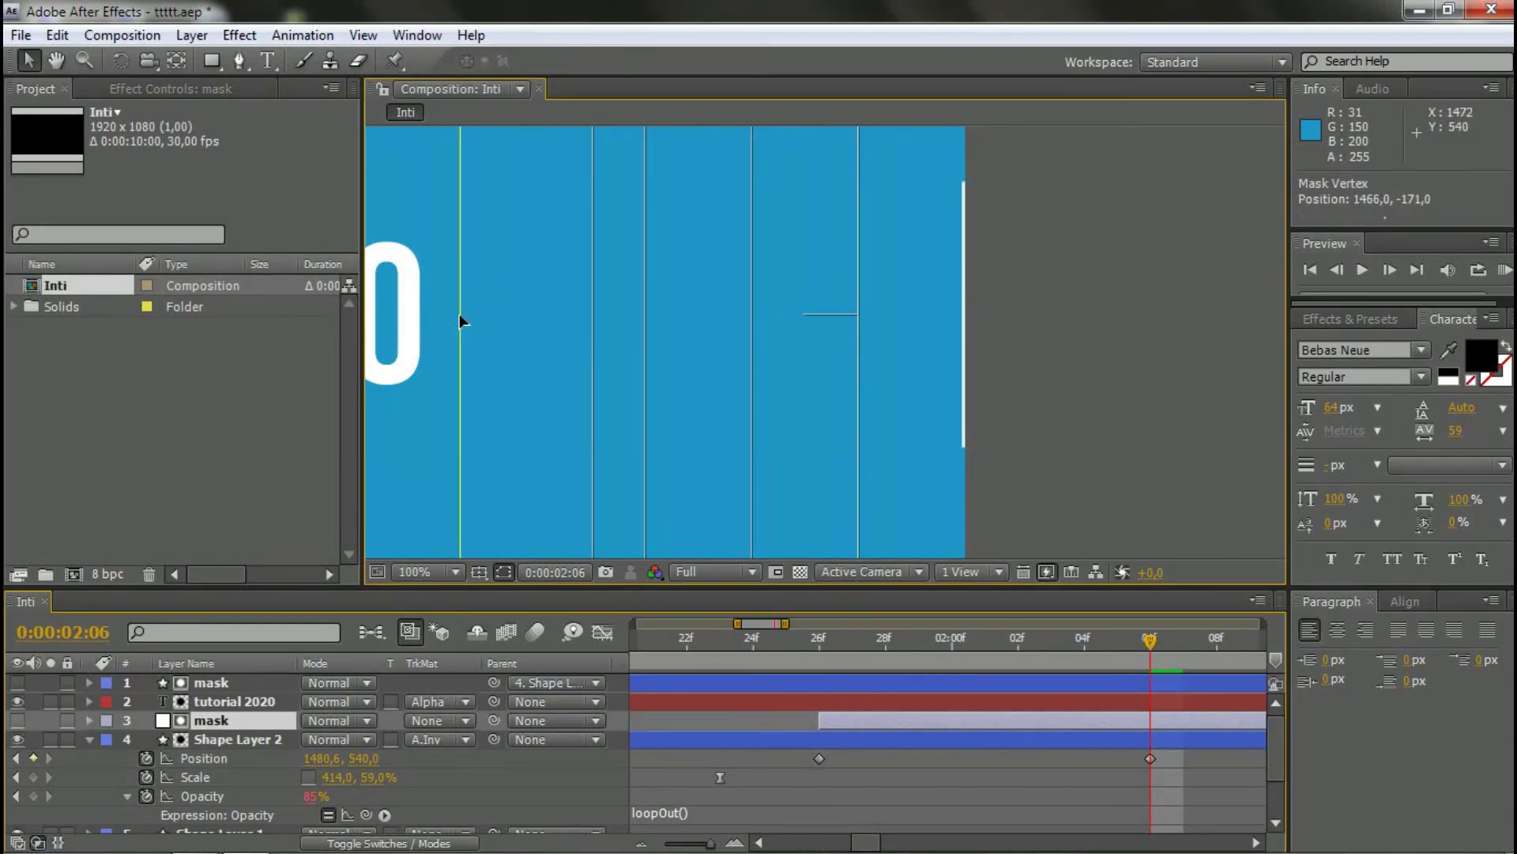
pyautogui.hotkey('ctrl', 'z')
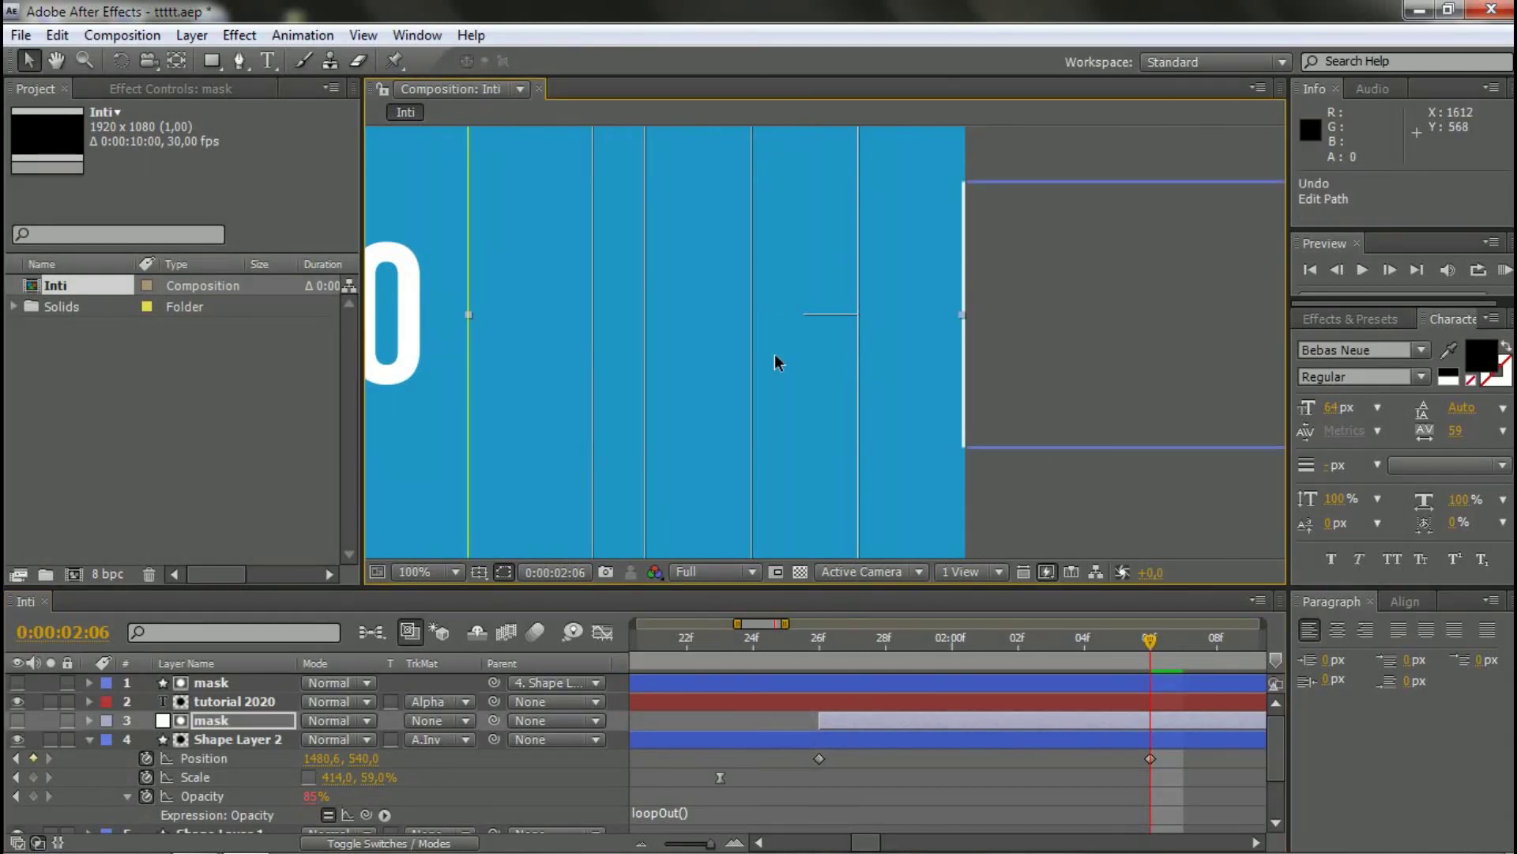
pyautogui.click(968, 313)
pyautogui.moveTo(969, 313); pyautogui.dragTo(970, 313)
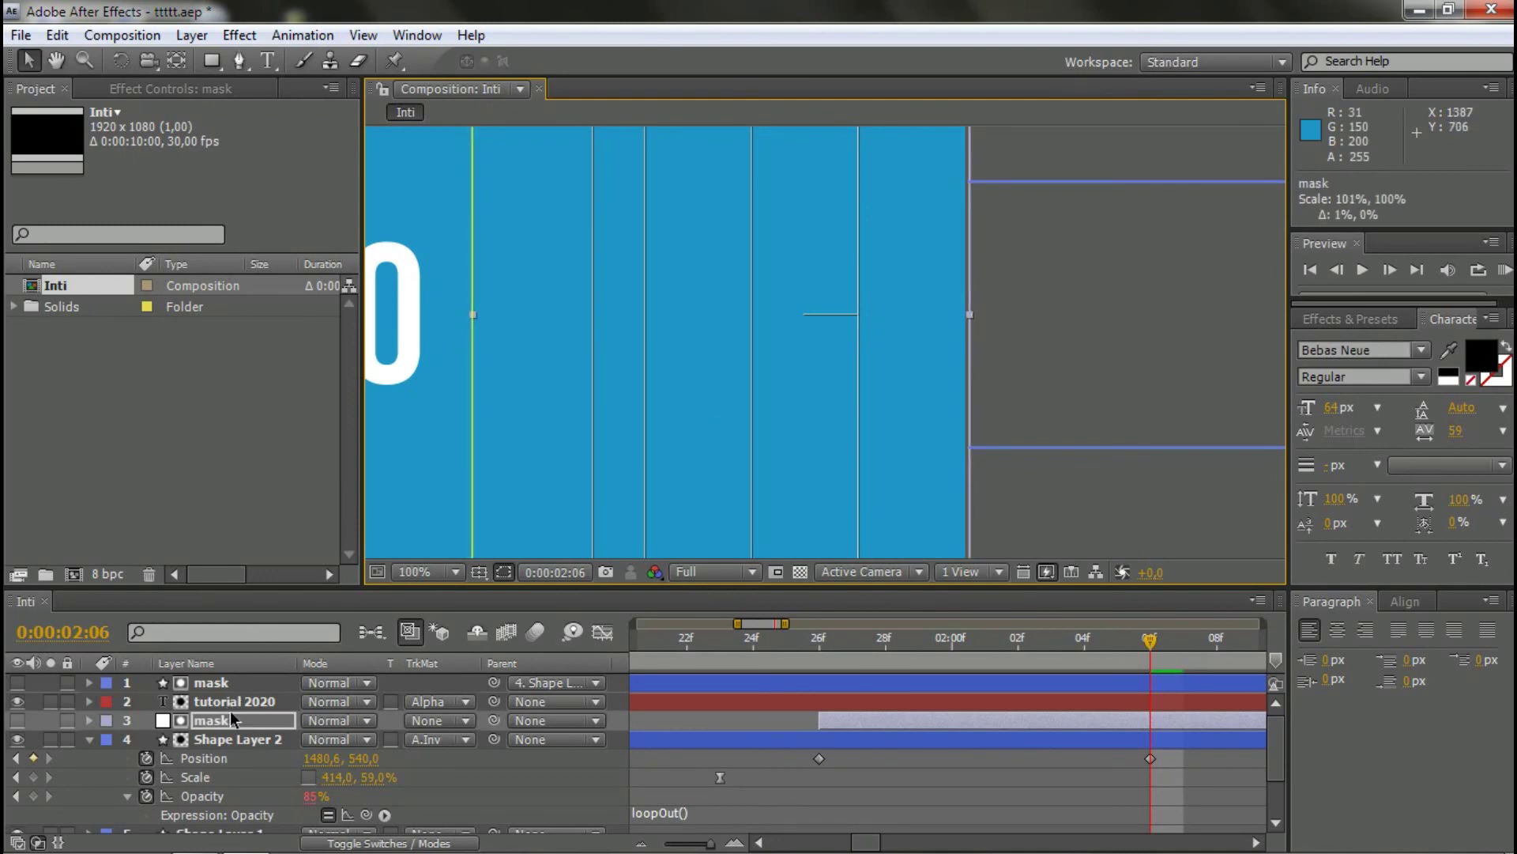
pyautogui.moveTo(480, 324); pyautogui.dragTo(703, 403)
pyautogui.scroll(-6, 728, 386)
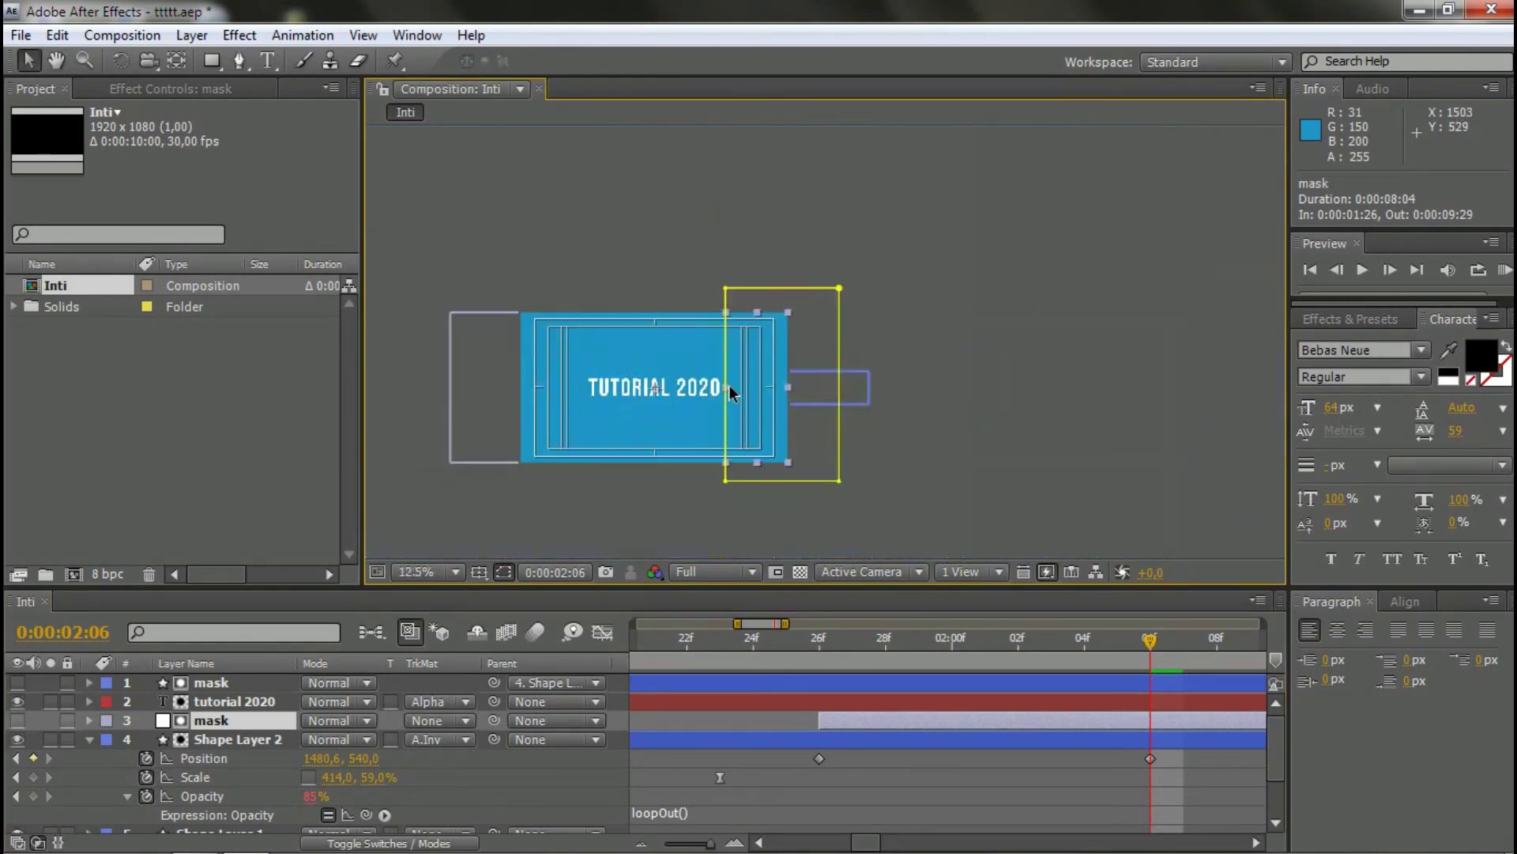
pyautogui.click(1040, 469)
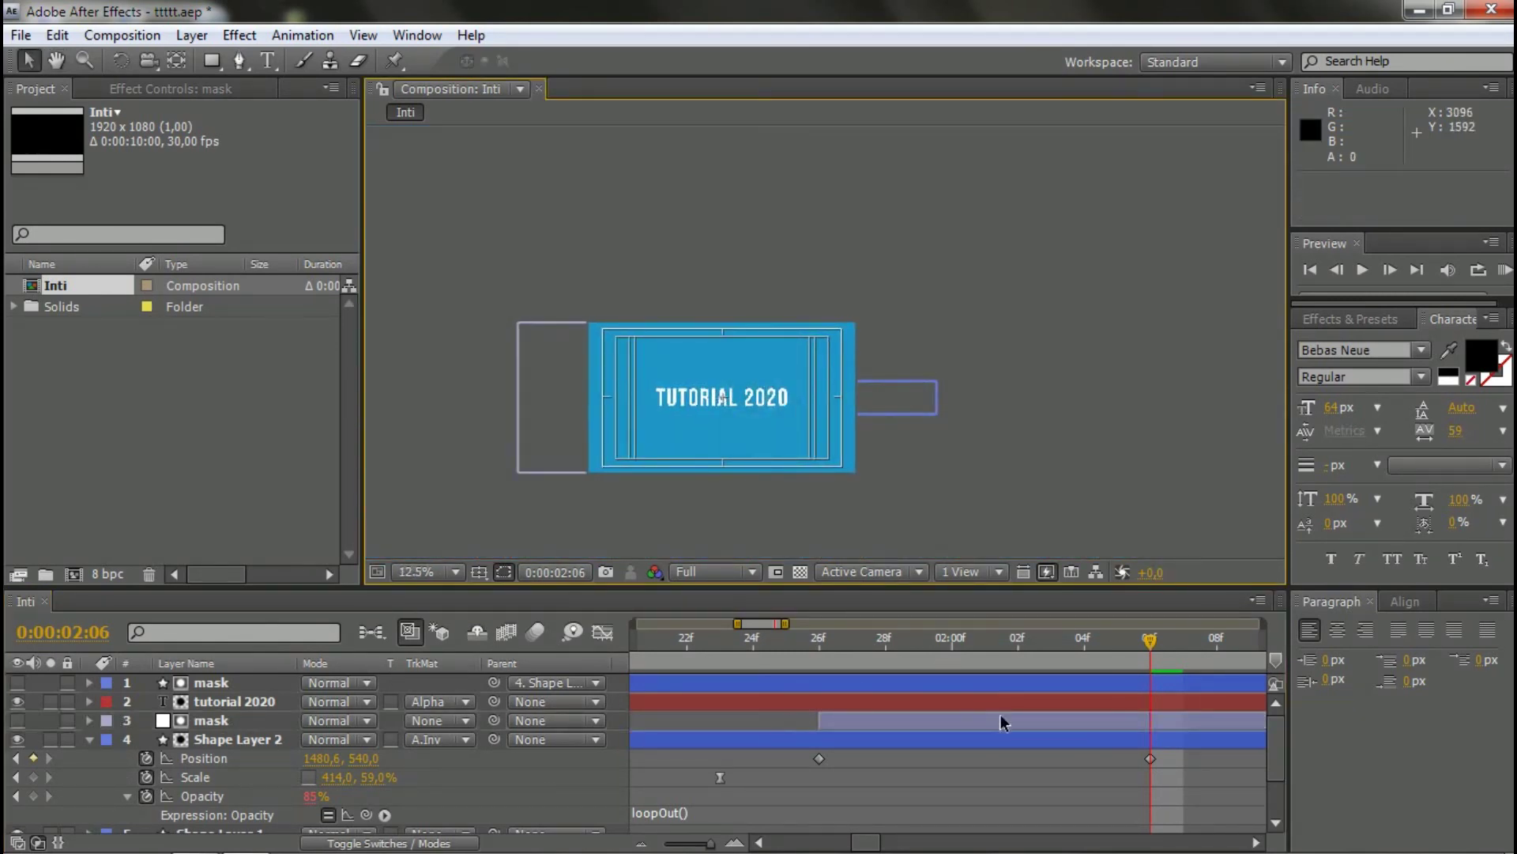
# - Apply Easy Ease to both position keyframes of Shape Layer 2
pyautogui.click(1181, 800)
pyautogui.moveTo(775, 759); pyautogui.dragTo(768, 744)
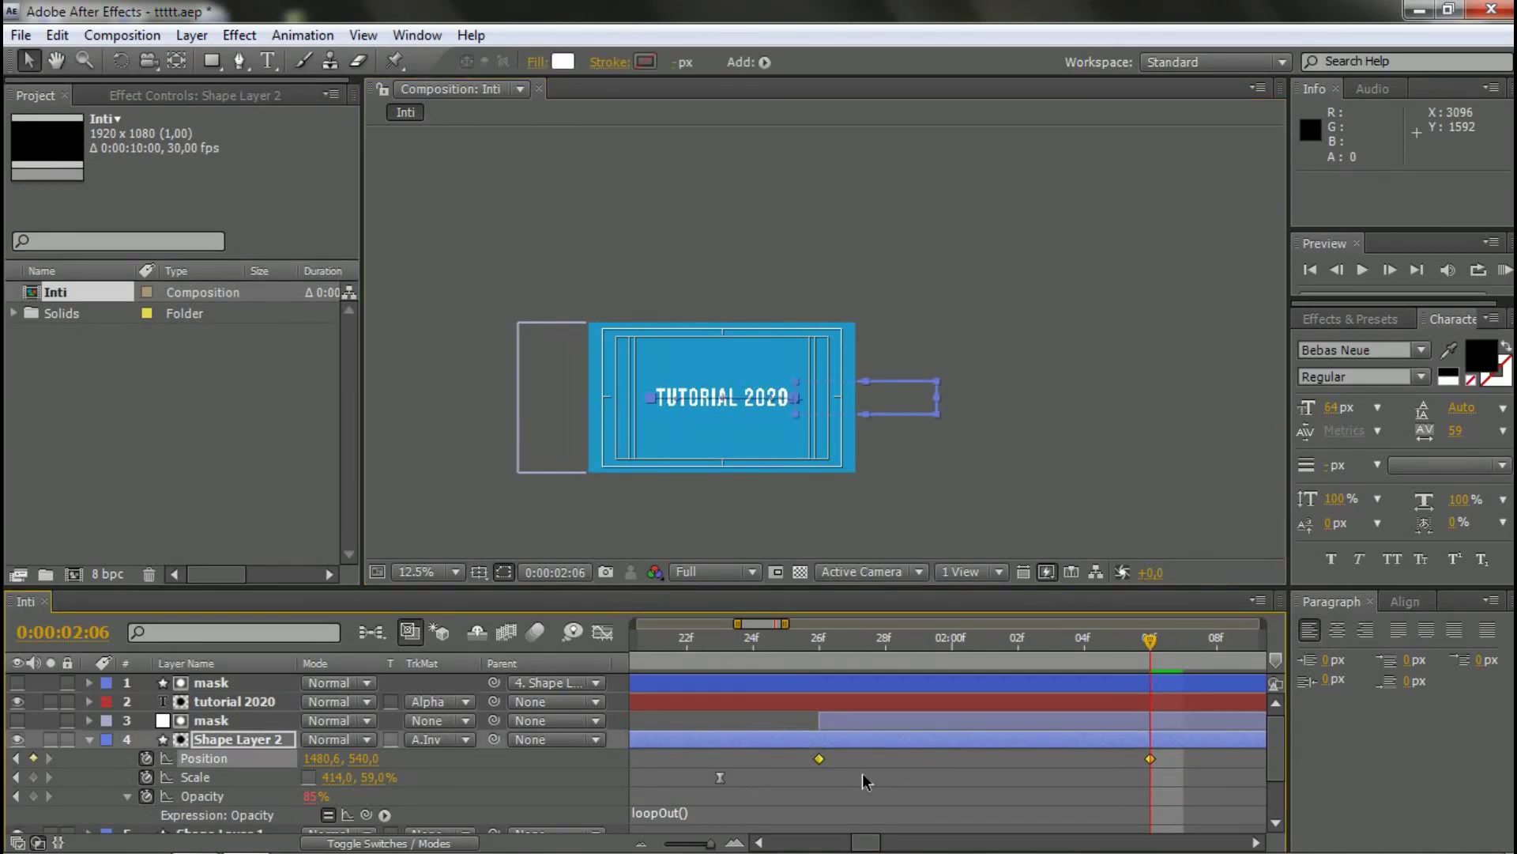
pyautogui.press('F9')
# - Reshape Shape Layer 2's position speed curve in the Graph Editor so the slide peaks early and slows gradually toward 0:00:02:06
pyautogui.click(606, 633)
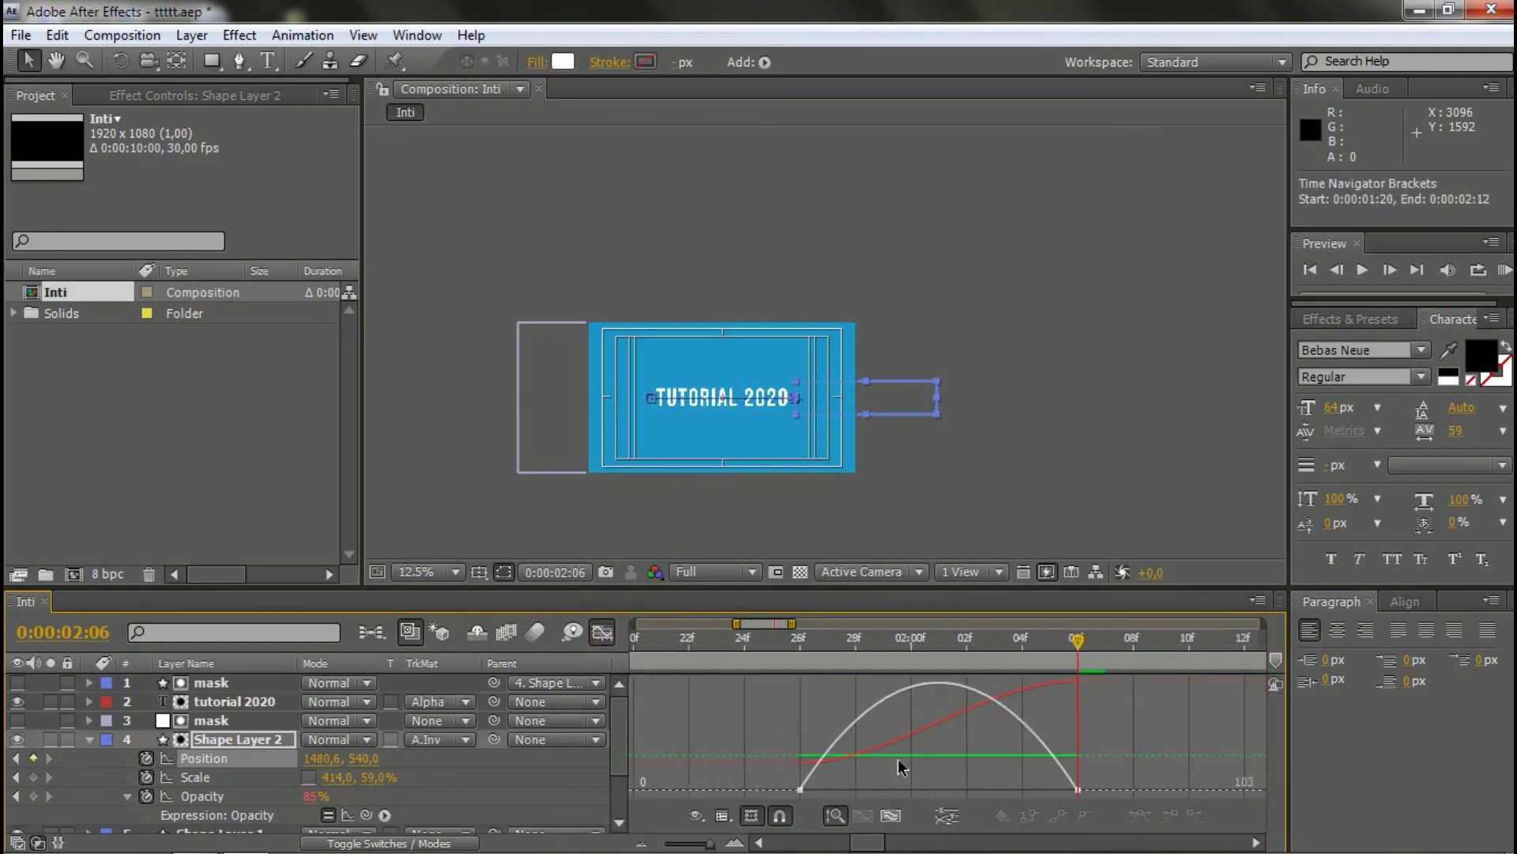
pyautogui.click(852, 789)
pyautogui.moveTo(845, 791); pyautogui.dragTo(863, 790)
pyautogui.moveTo(1169, 723); pyautogui.dragTo(959, 790)
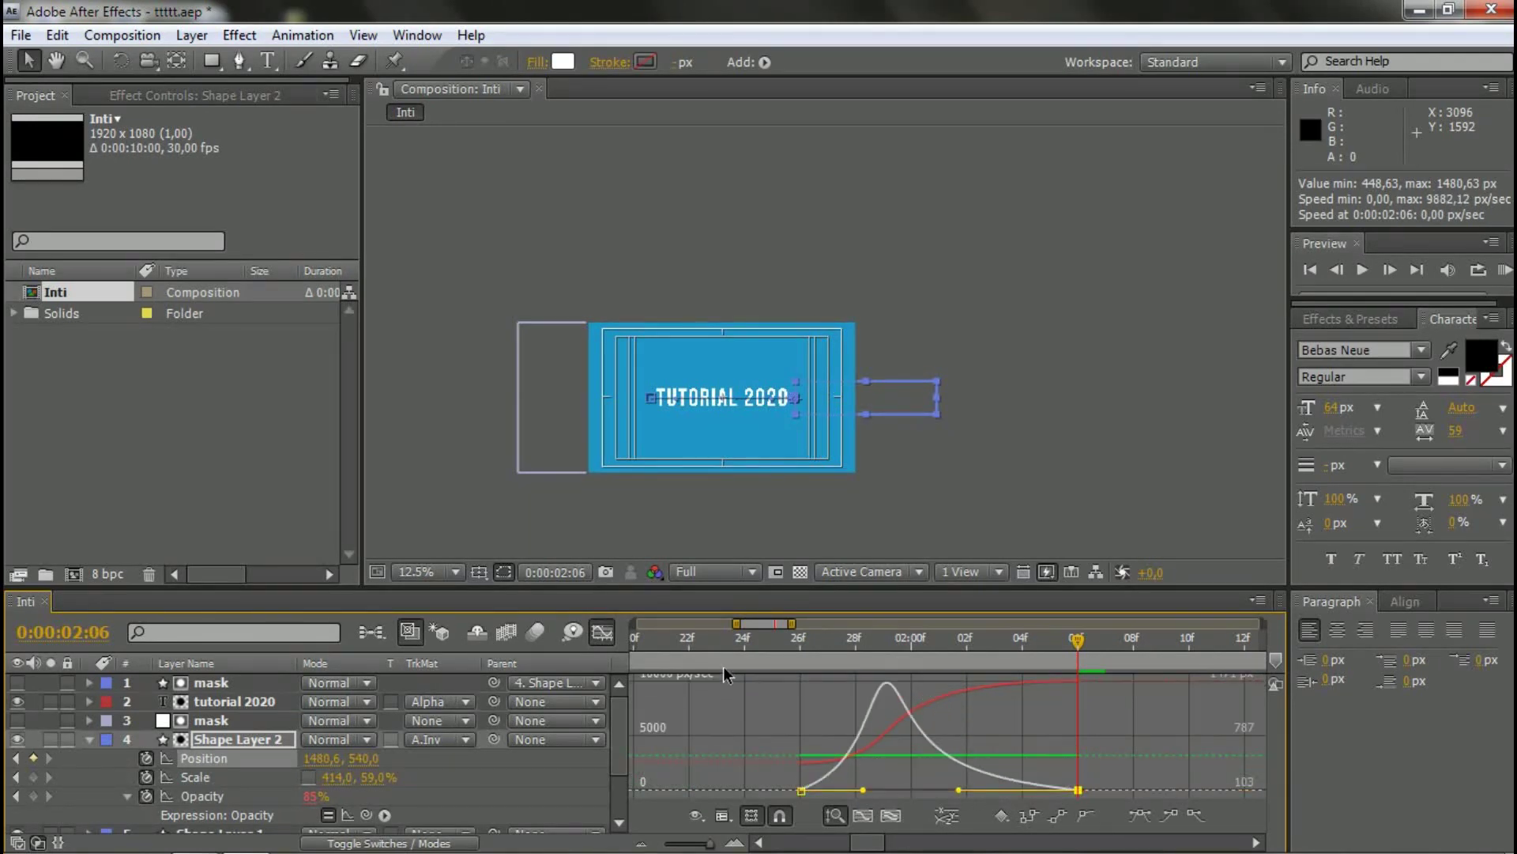
# - Return from the Graph Editor to the layer bars, extend the visible time range to 0:00:05:20 and collapse Shape Layer 2's properties
pyautogui.click(603, 632)
pyautogui.moveTo(792, 623); pyautogui.dragTo(994, 624)
pyautogui.click(936, 810)
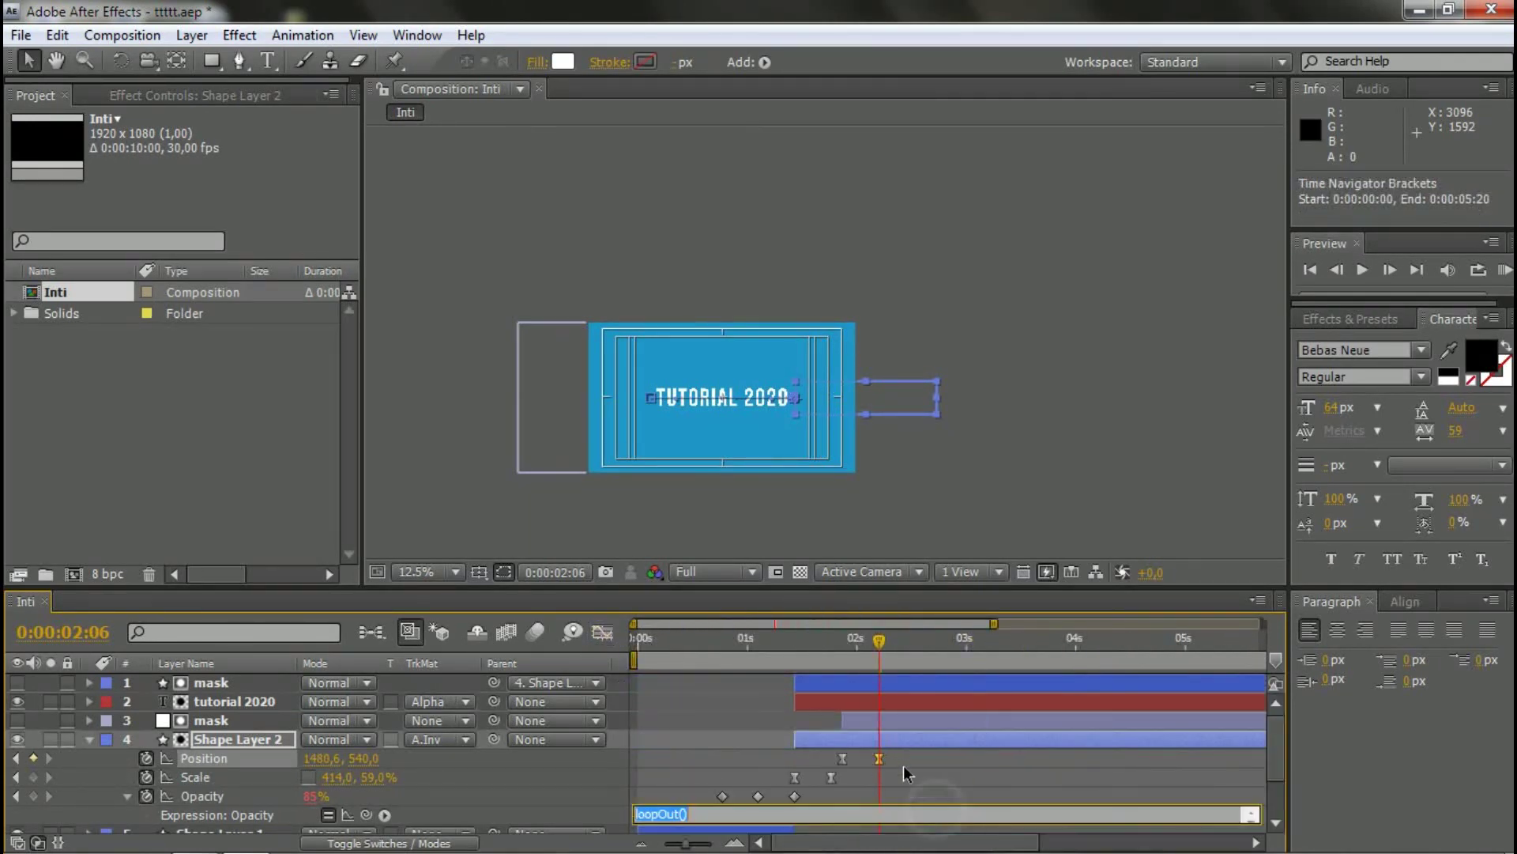
pyautogui.click(871, 772)
pyautogui.click(89, 739)
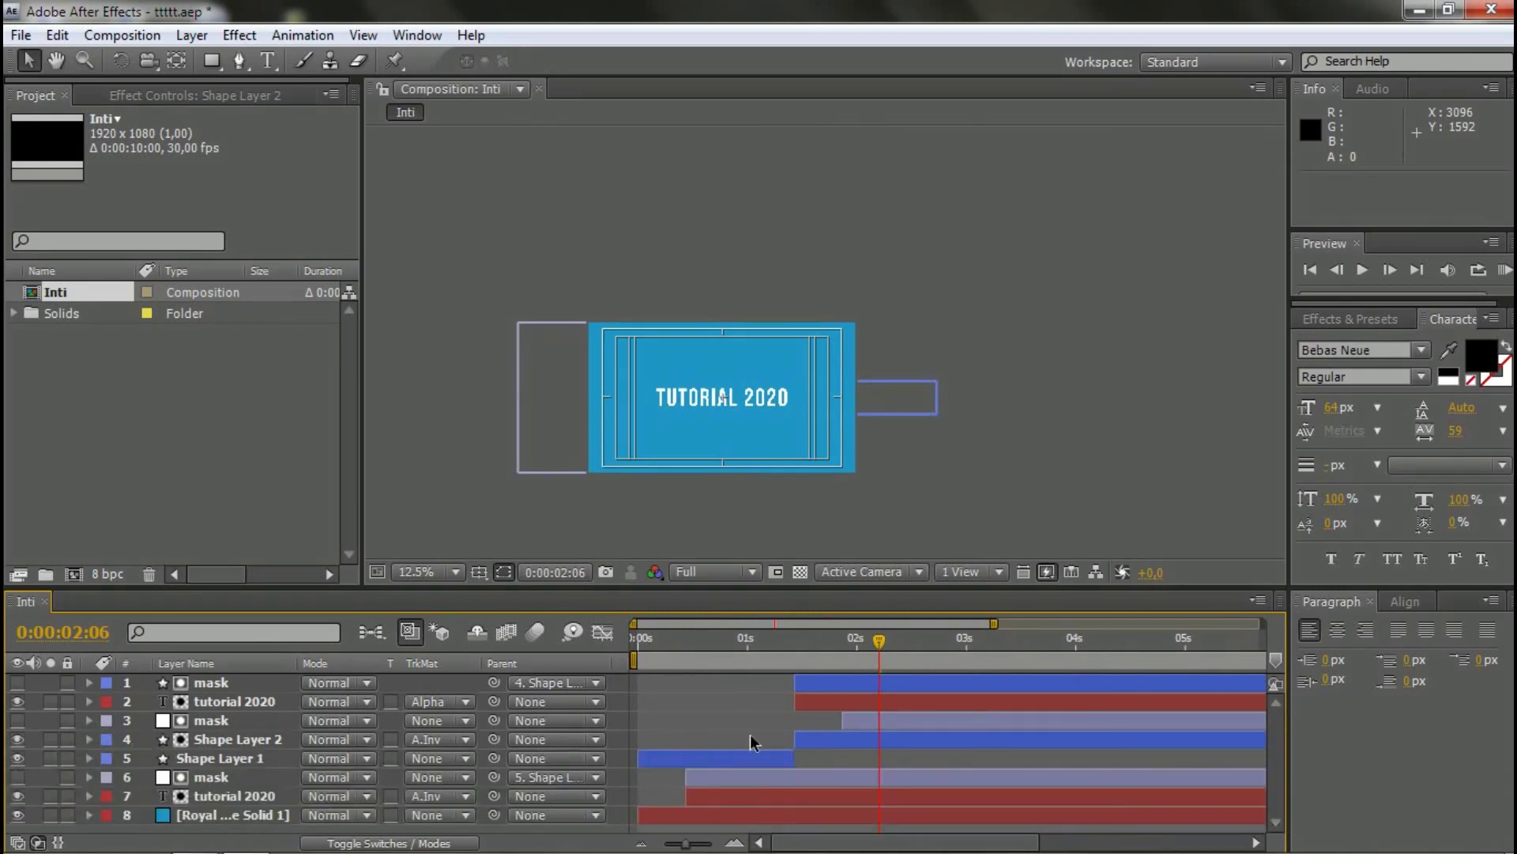
# - Return the current time to 0:00:00:00 and save the project
pyautogui.press('h')
pyautogui.press('.')
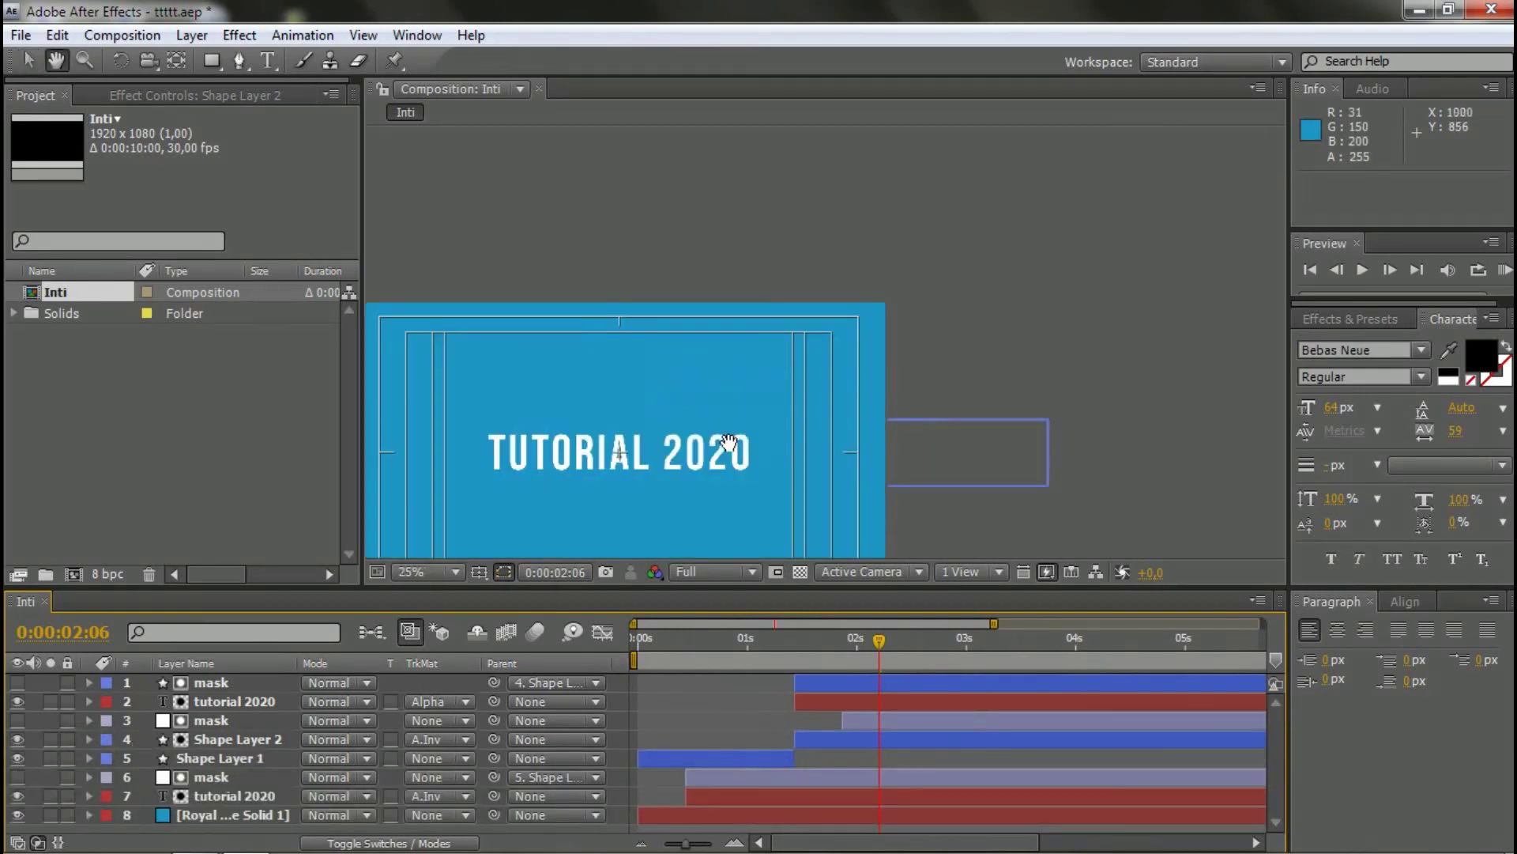
pyautogui.moveTo(660, 508); pyautogui.dragTo(910, 387)
pyautogui.press('v')
pyautogui.click(882, 637)
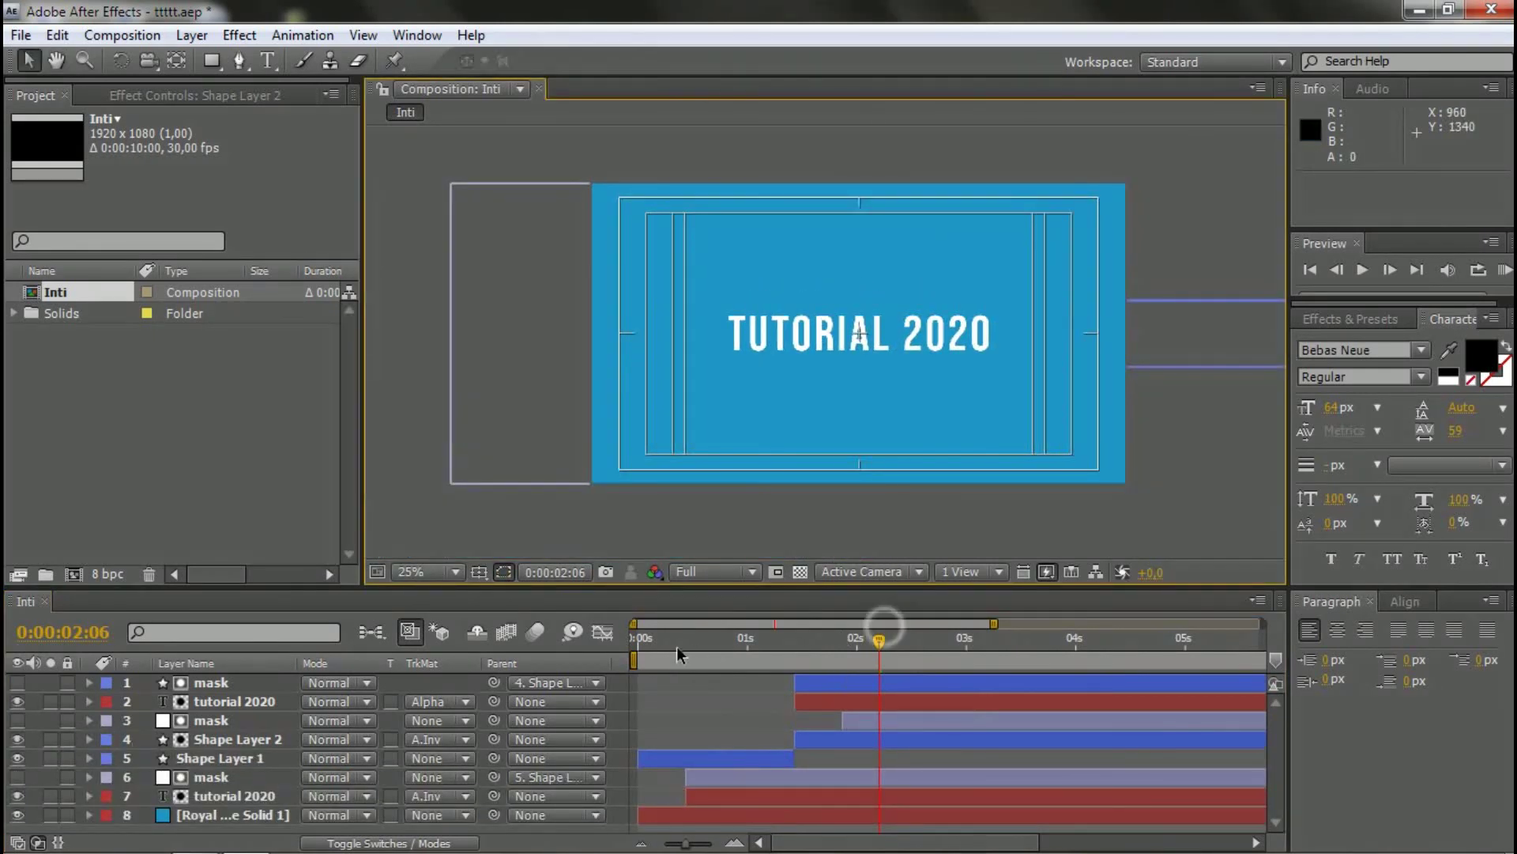
pyautogui.moveTo(677, 647); pyautogui.dragTo(562, 645)
pyautogui.hotkey('ctrl', 's')
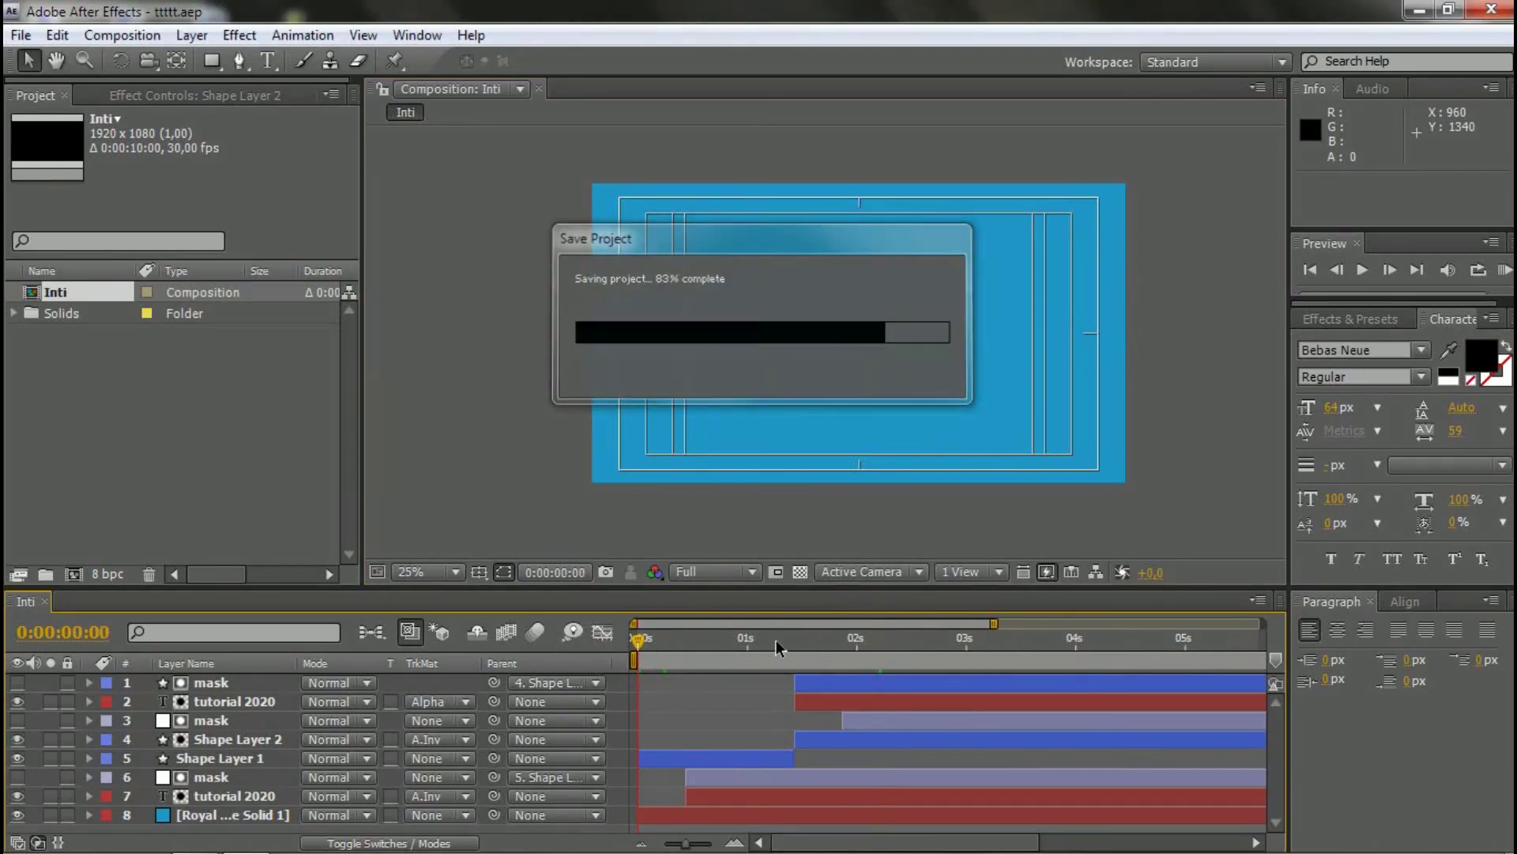
# - Play the title animation from the start across the full composition duration range to check the bar's slide
pyautogui.press(';')
pyautogui.press('space')
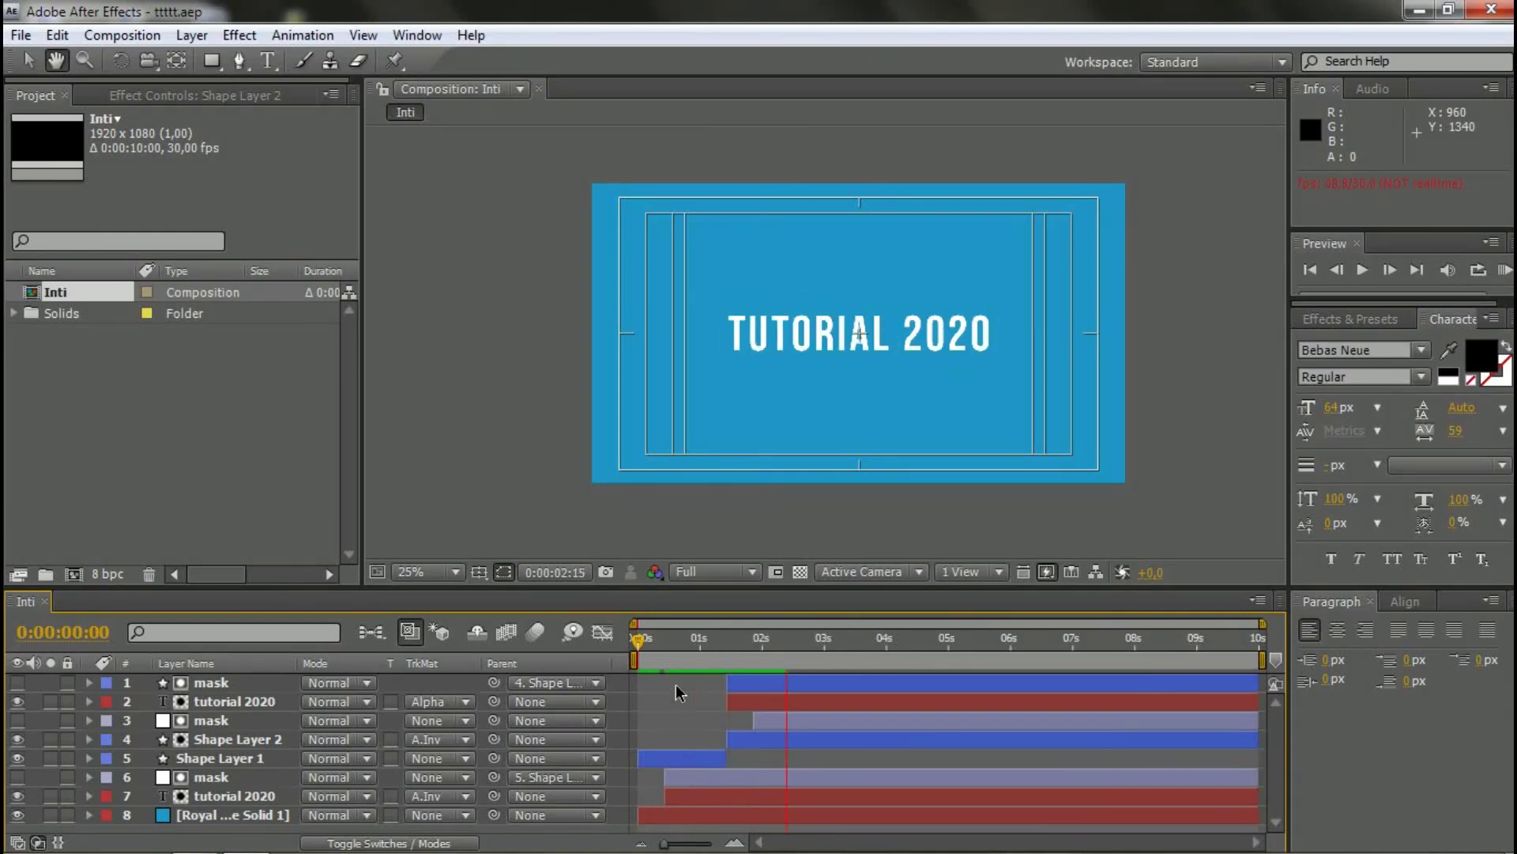
pyautogui.press('space')
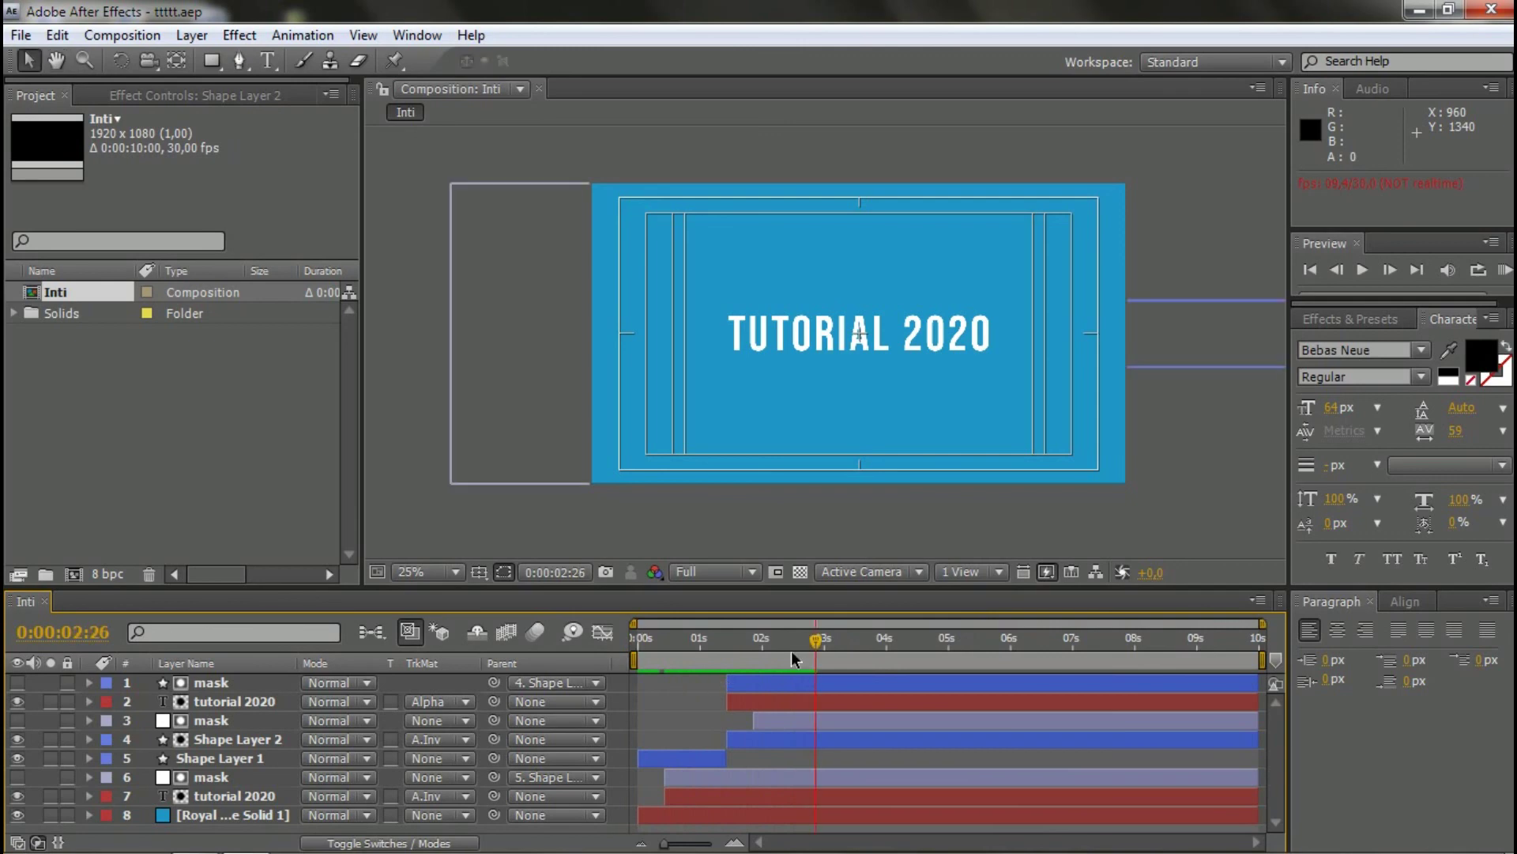
# - At 0:00:01:26, nudge the mask adjustment layer (layer 3) 4 px left to position 953, 540
pyautogui.moveTo(814, 639); pyautogui.dragTo(749, 641)
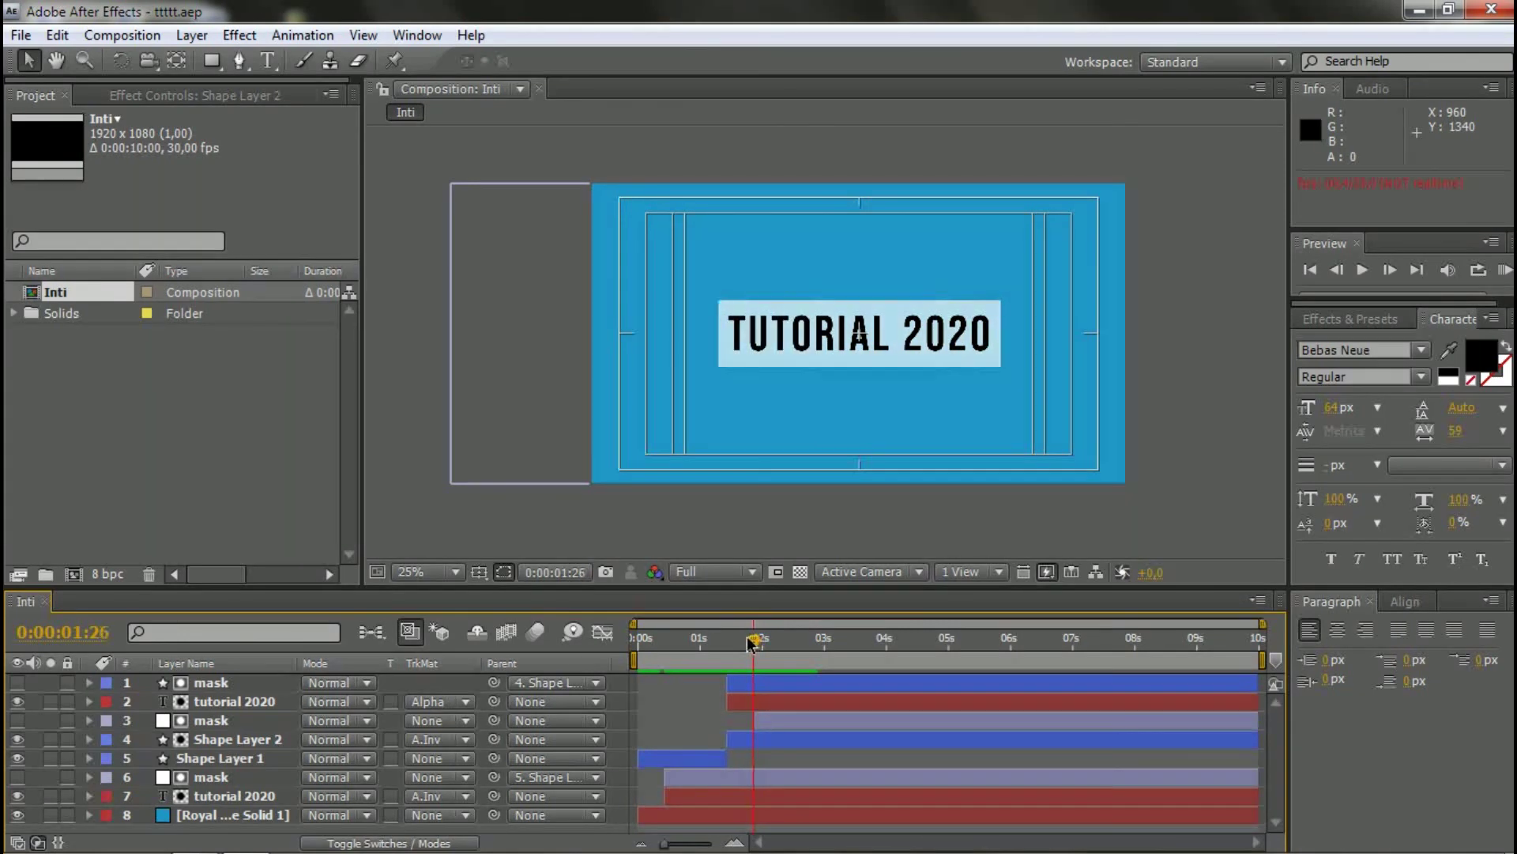
pyautogui.scroll(4, 1018, 336)
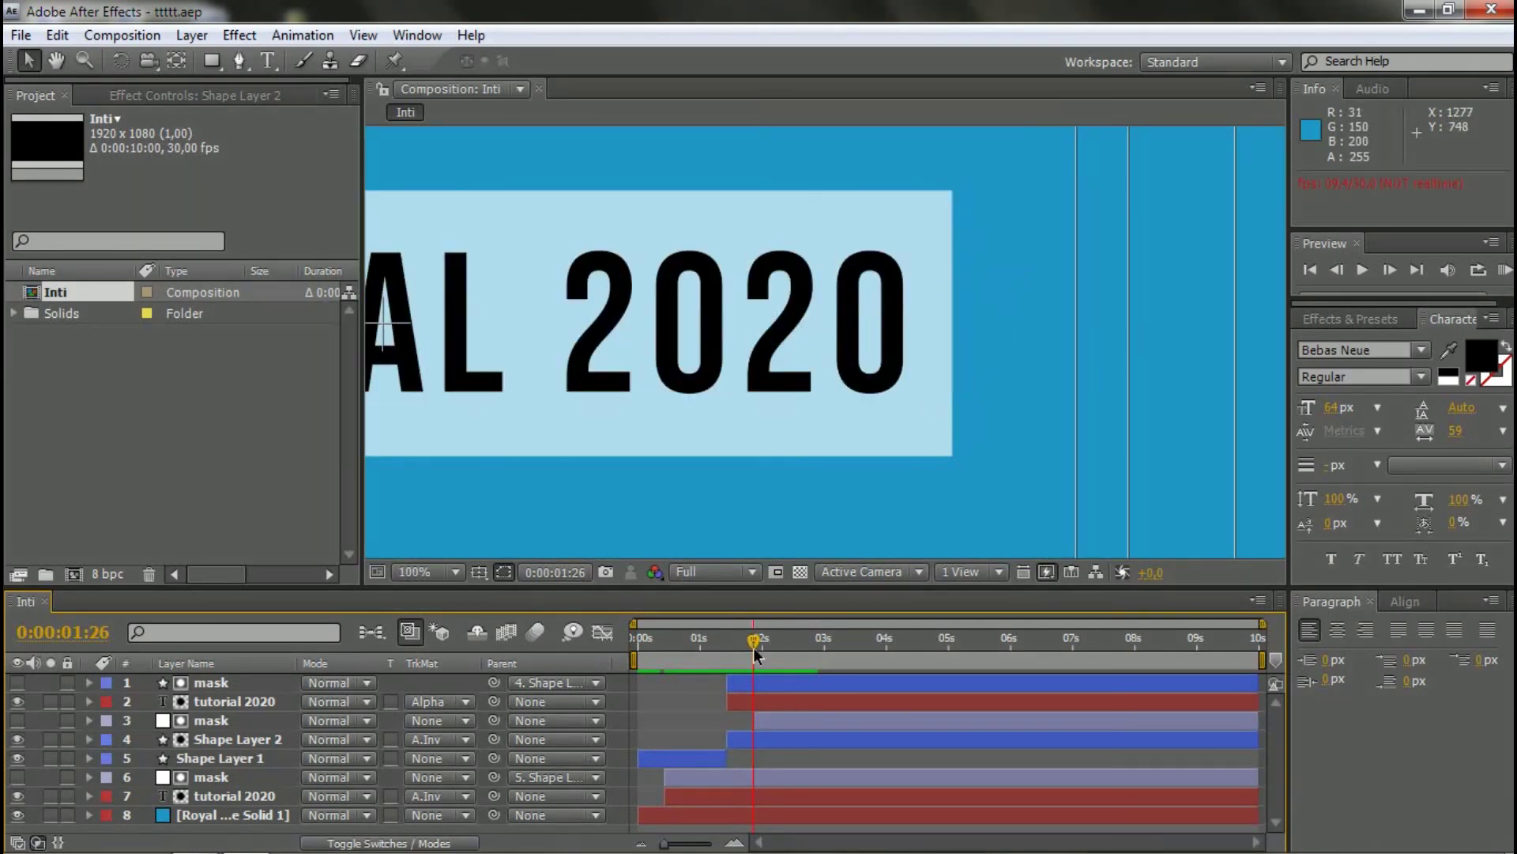
pyautogui.moveTo(754, 652); pyautogui.dragTo(753, 649)
pyautogui.click(781, 719)
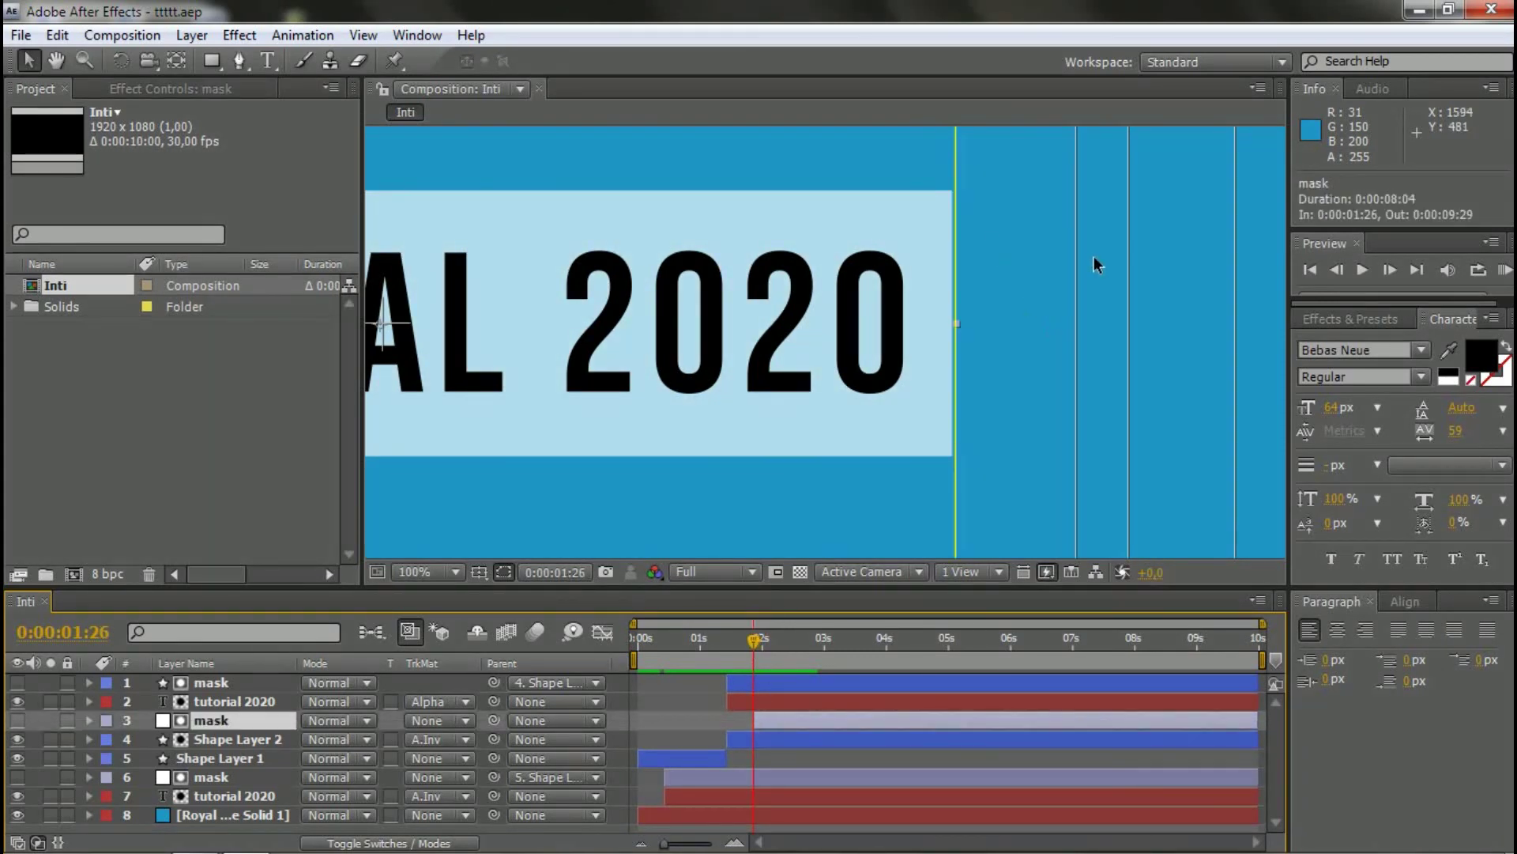
pyautogui.press('Left')
pyautogui.press('Left')
pyautogui.press('Left')
pyautogui.press('Left')
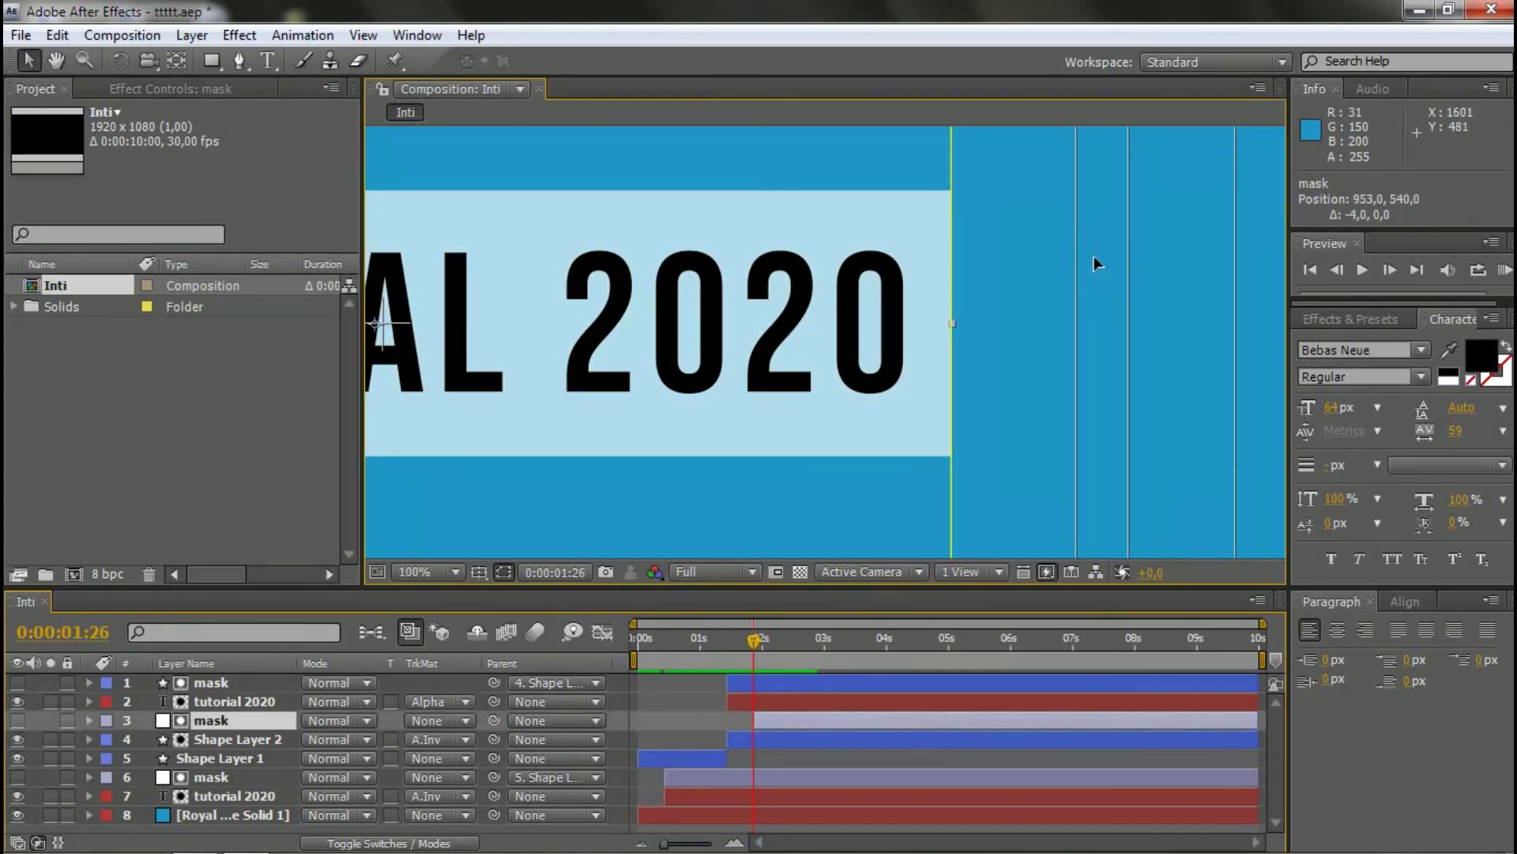
# - Stretch the mask adjustment layer's right edge slightly to cover the composition's right edge, with scale at 101%, 100%
pyautogui.scroll(-2, 936, 475)
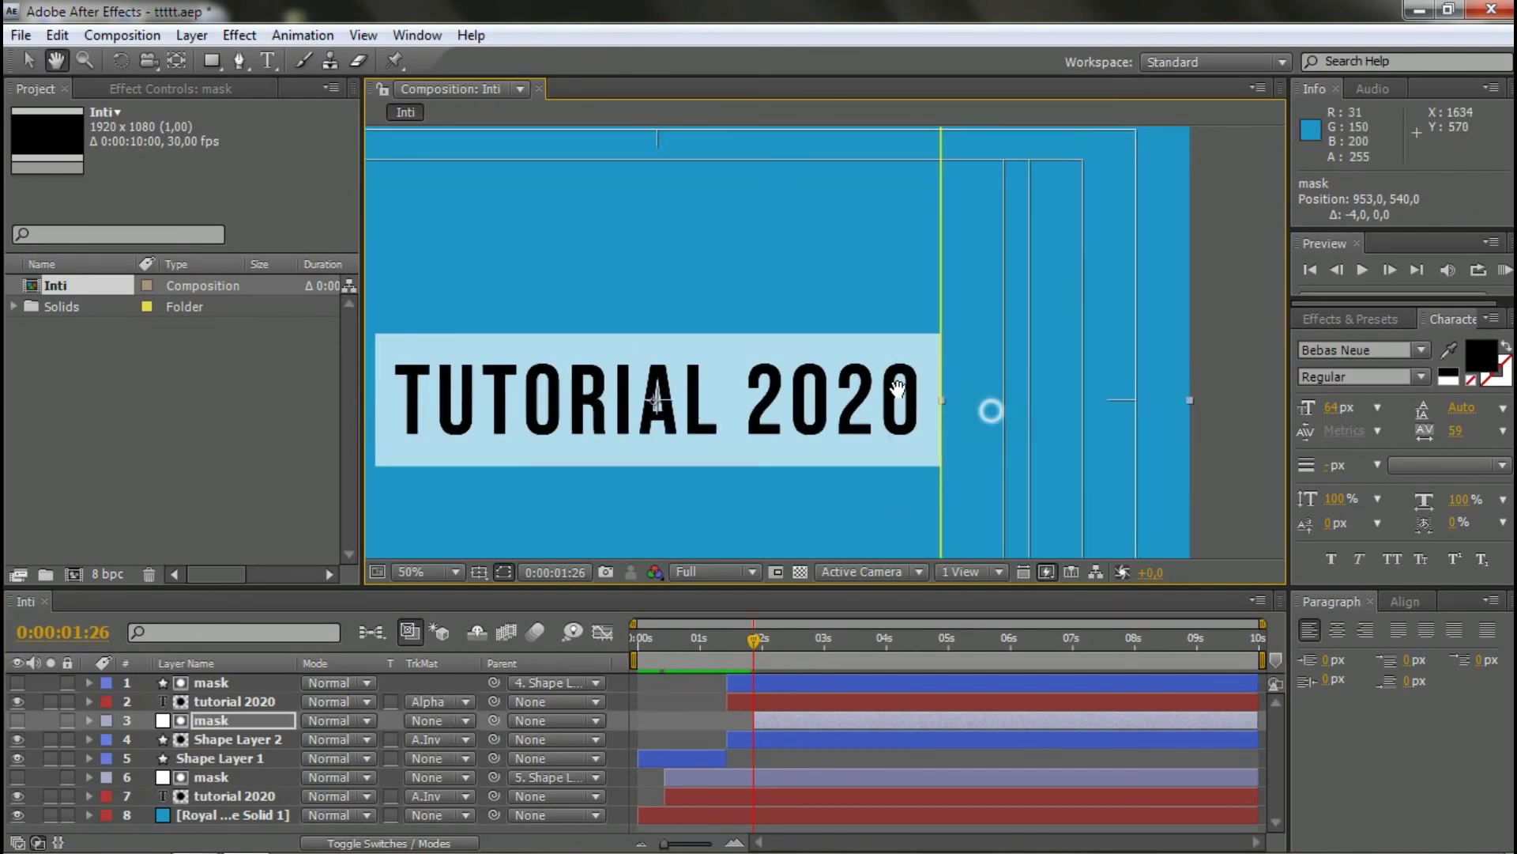
pyautogui.moveTo(989, 410); pyautogui.dragTo(905, 376)
pyautogui.scroll(2, 961, 372)
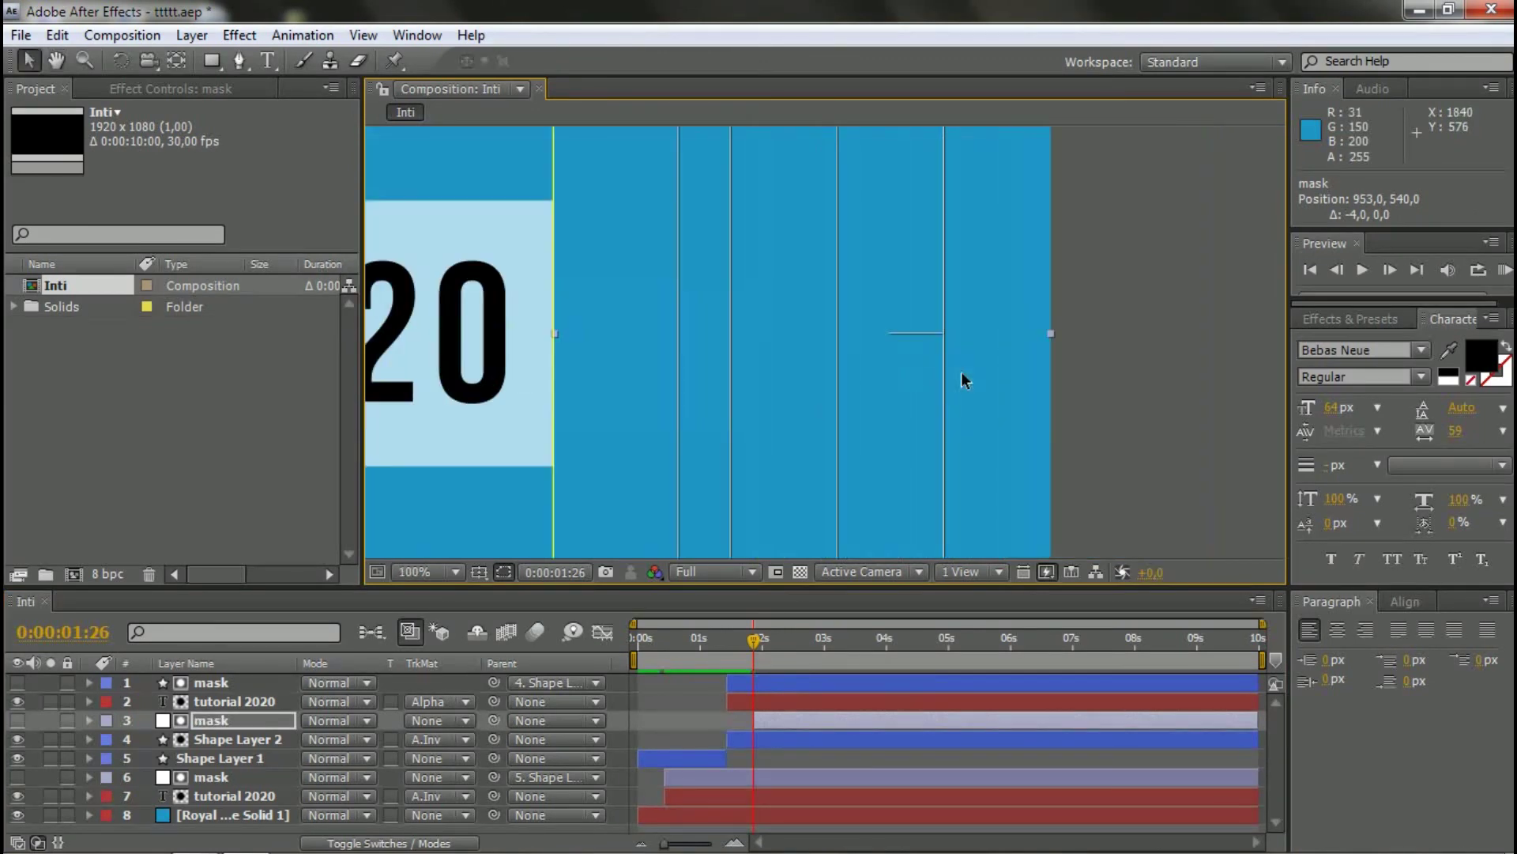
pyautogui.click(1050, 337)
pyautogui.moveTo(1049, 335); pyautogui.dragTo(1052, 338)
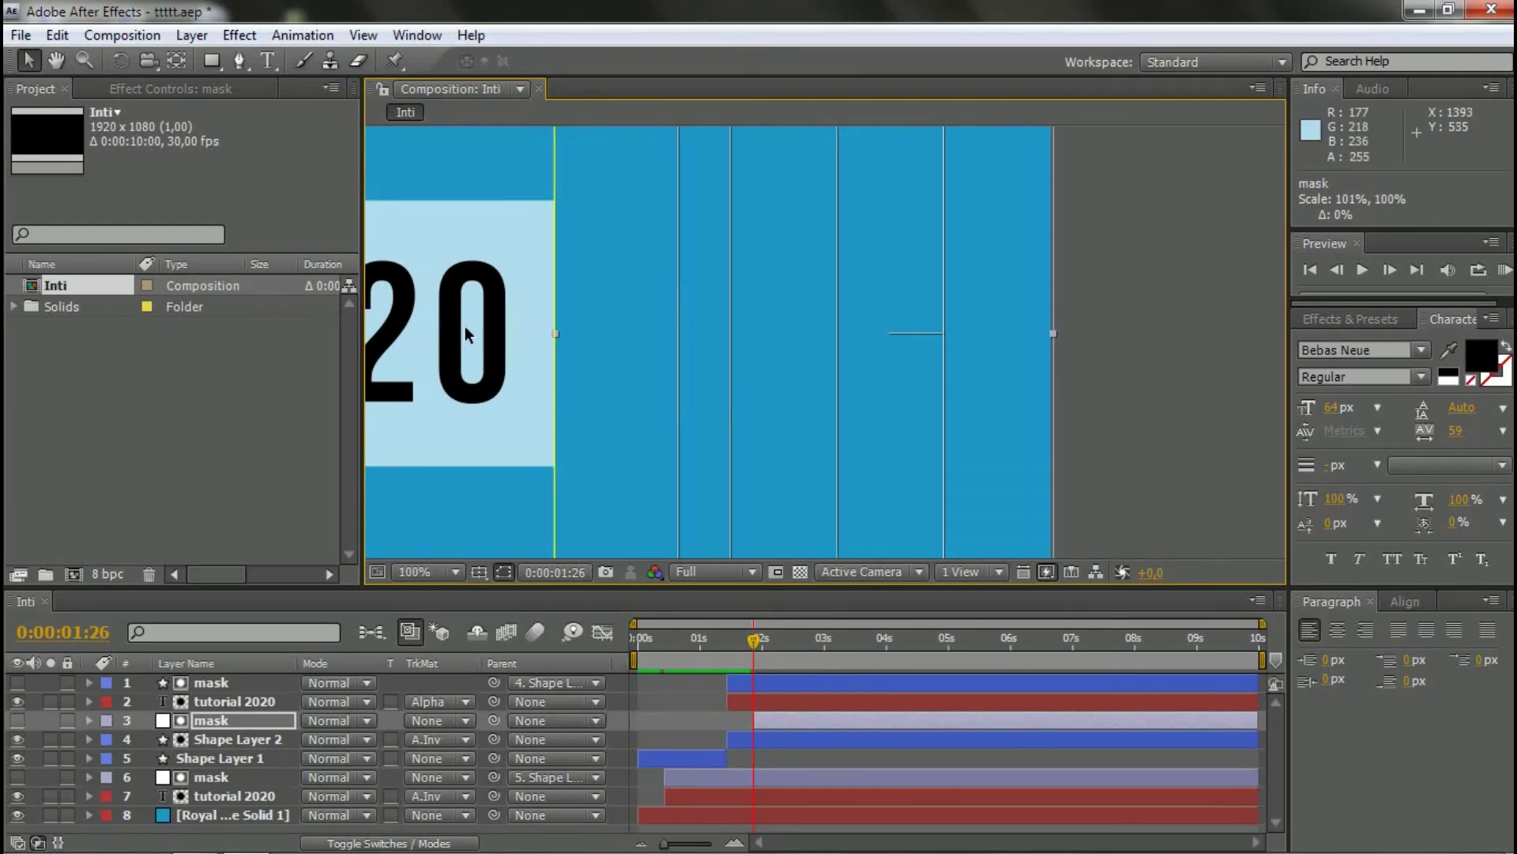
# - Fine-tune the mask adjustment layer horizontally to position 952, 540 so its left edge meets the bar's right edge
pyautogui.scroll(2, 465, 328)
pyautogui.click(711, 329)
pyautogui.press('Right')
pyautogui.press('Right')
pyautogui.press('Left')
pyautogui.press('Left')
pyautogui.press('Left')
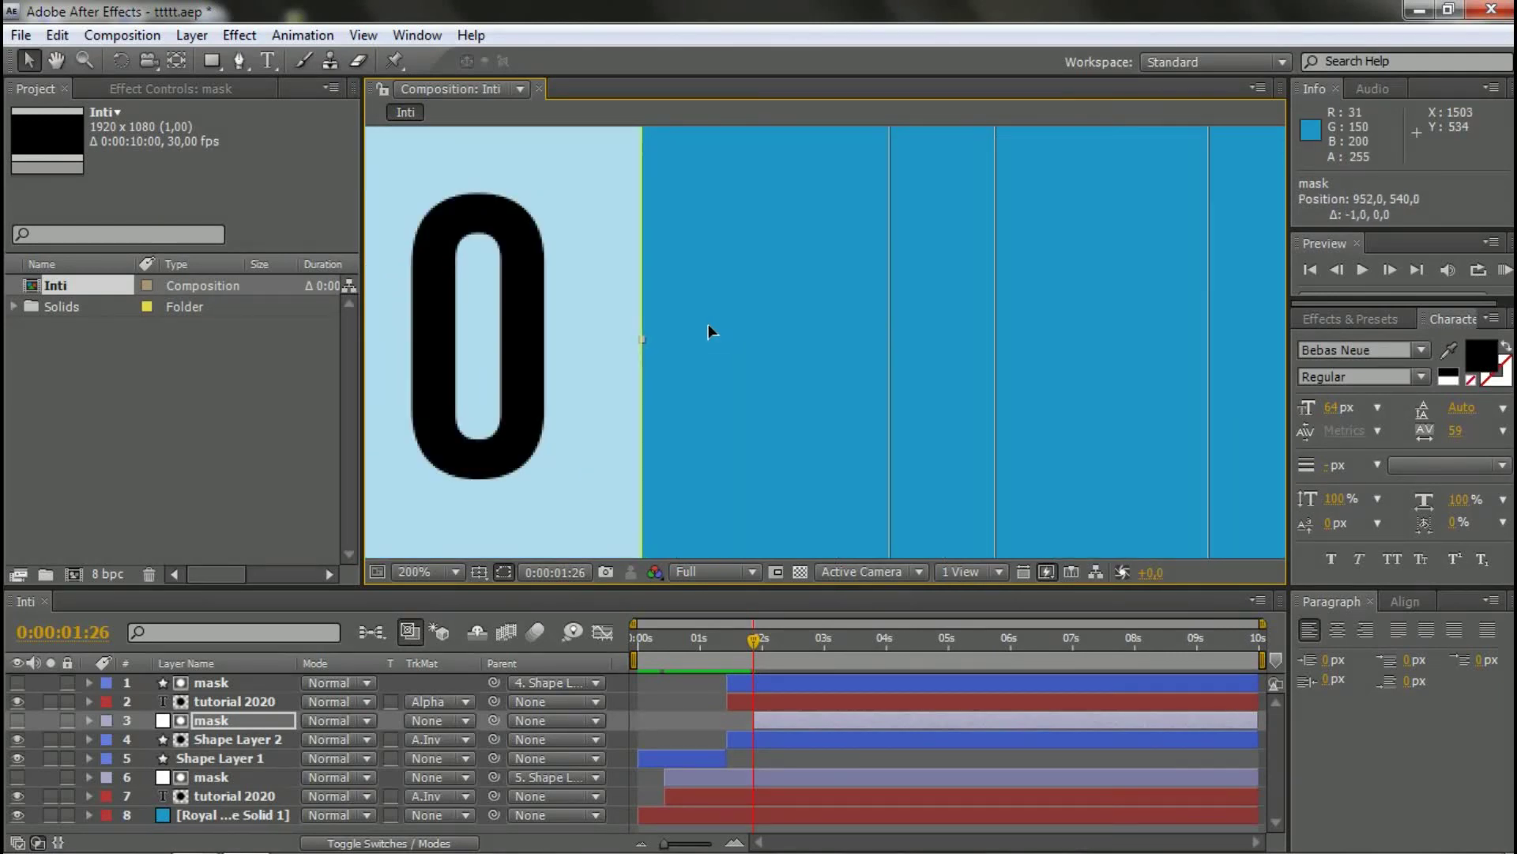
# - Deselect the mask adjustment layer and save the project
pyautogui.scroll(-4, 715, 351)
pyautogui.press('space')
pyautogui.scroll(-4, 864, 366)
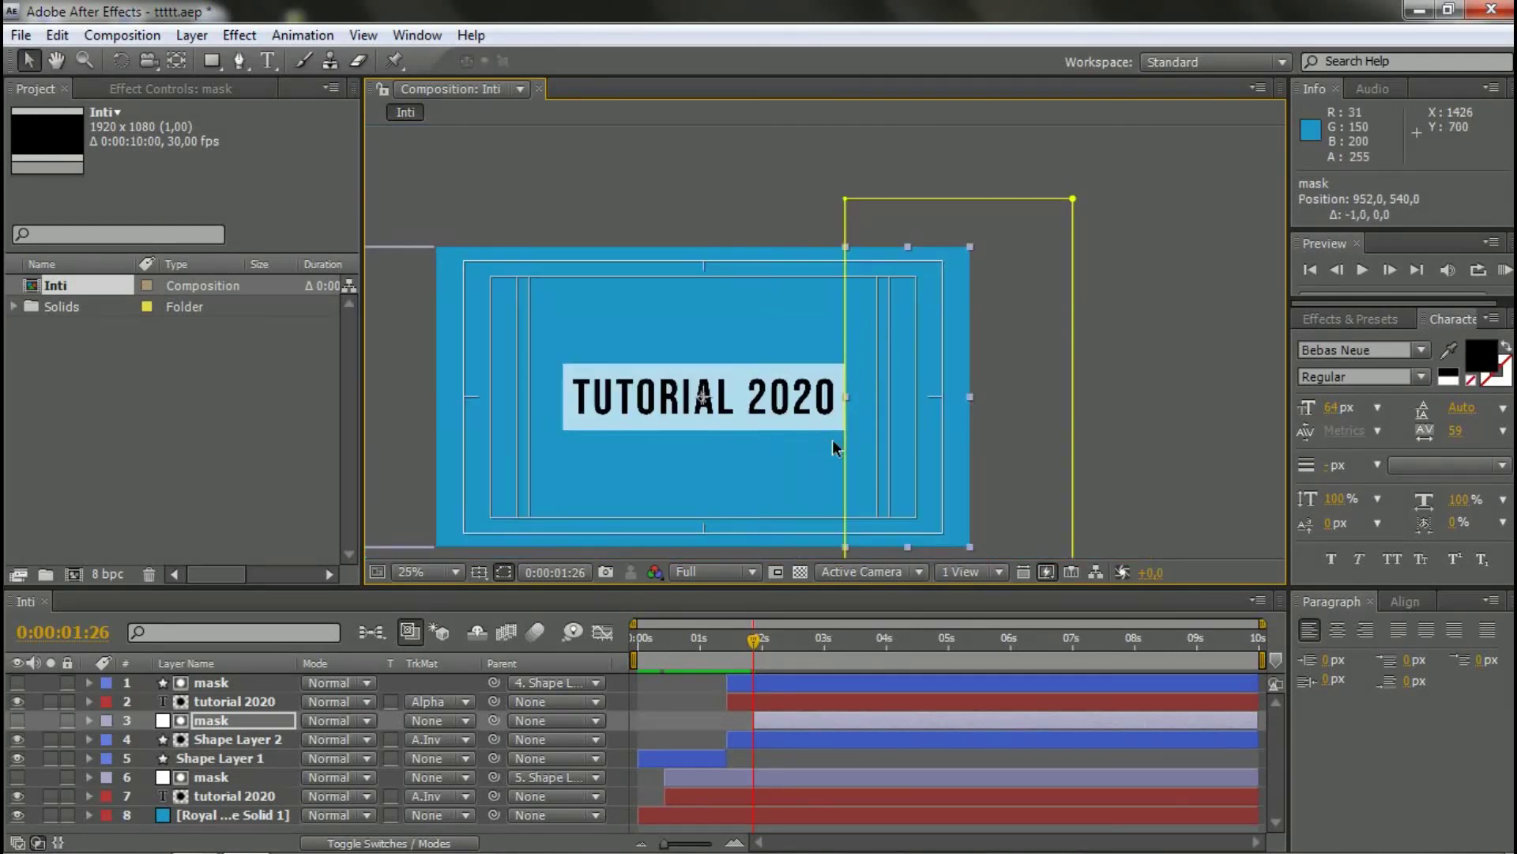
pyautogui.click(1033, 413)
pyautogui.scroll(1, 818, 458)
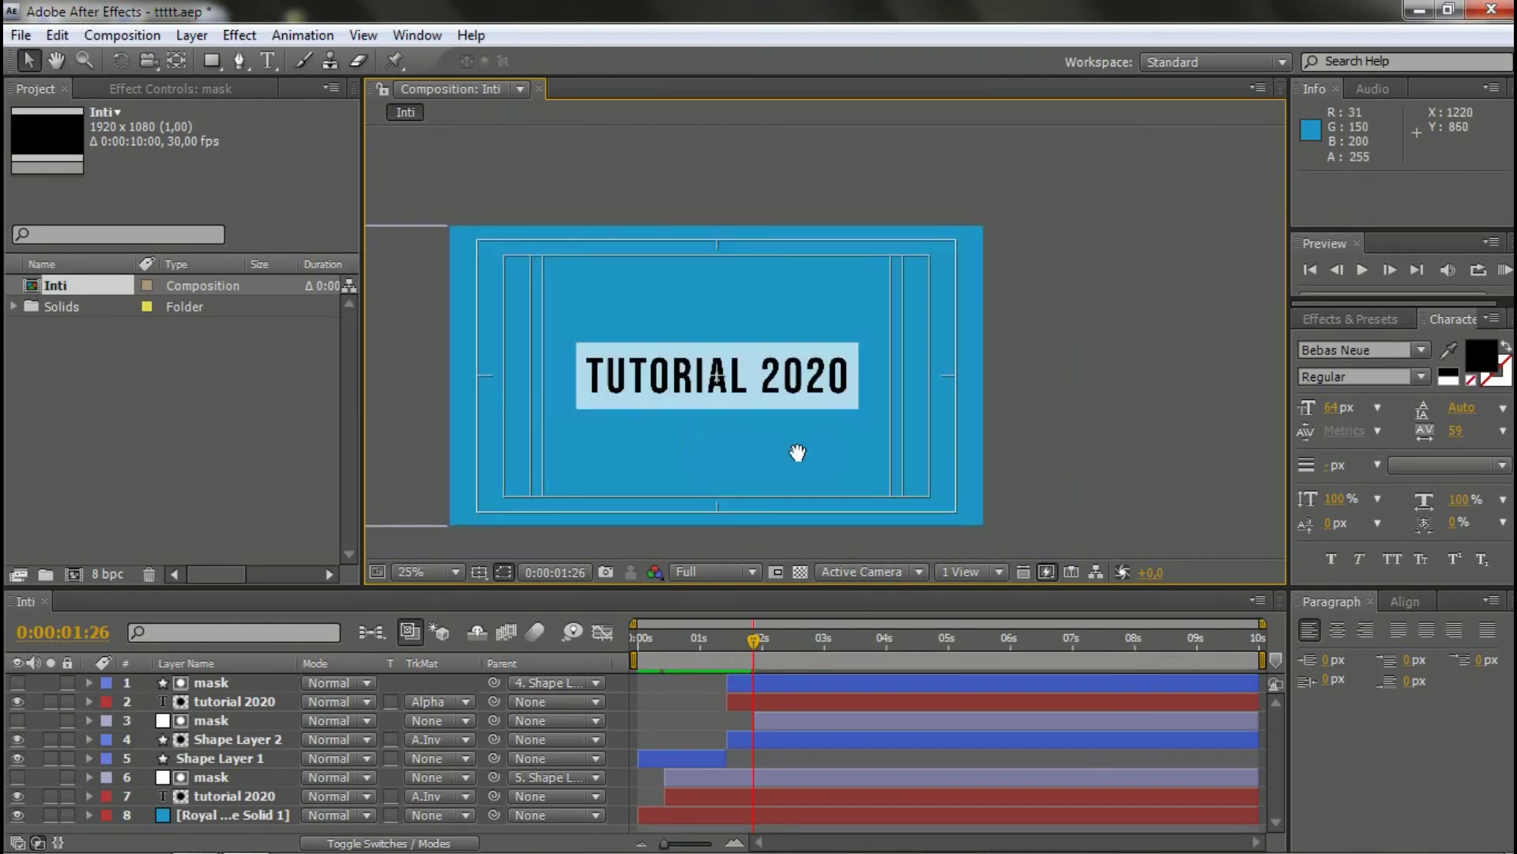
pyautogui.moveTo(795, 450); pyautogui.dragTo(844, 419)
pyautogui.hotkey('ctrl', 's')
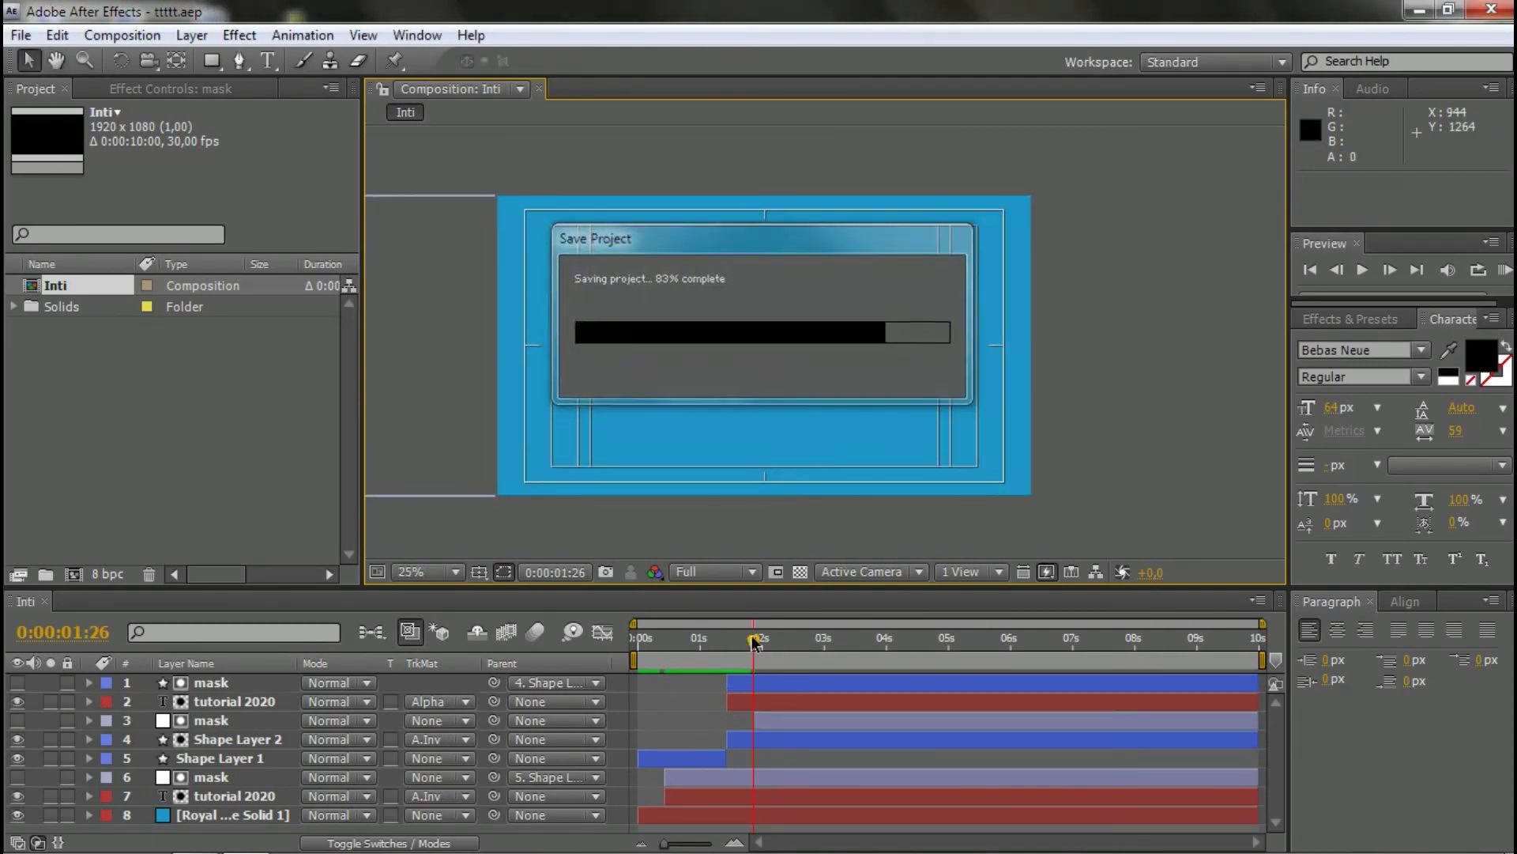
# - Play the title animation from the start and scrub back to 0:00:01:01 to check the corrected mask edge
pyautogui.press('Home')
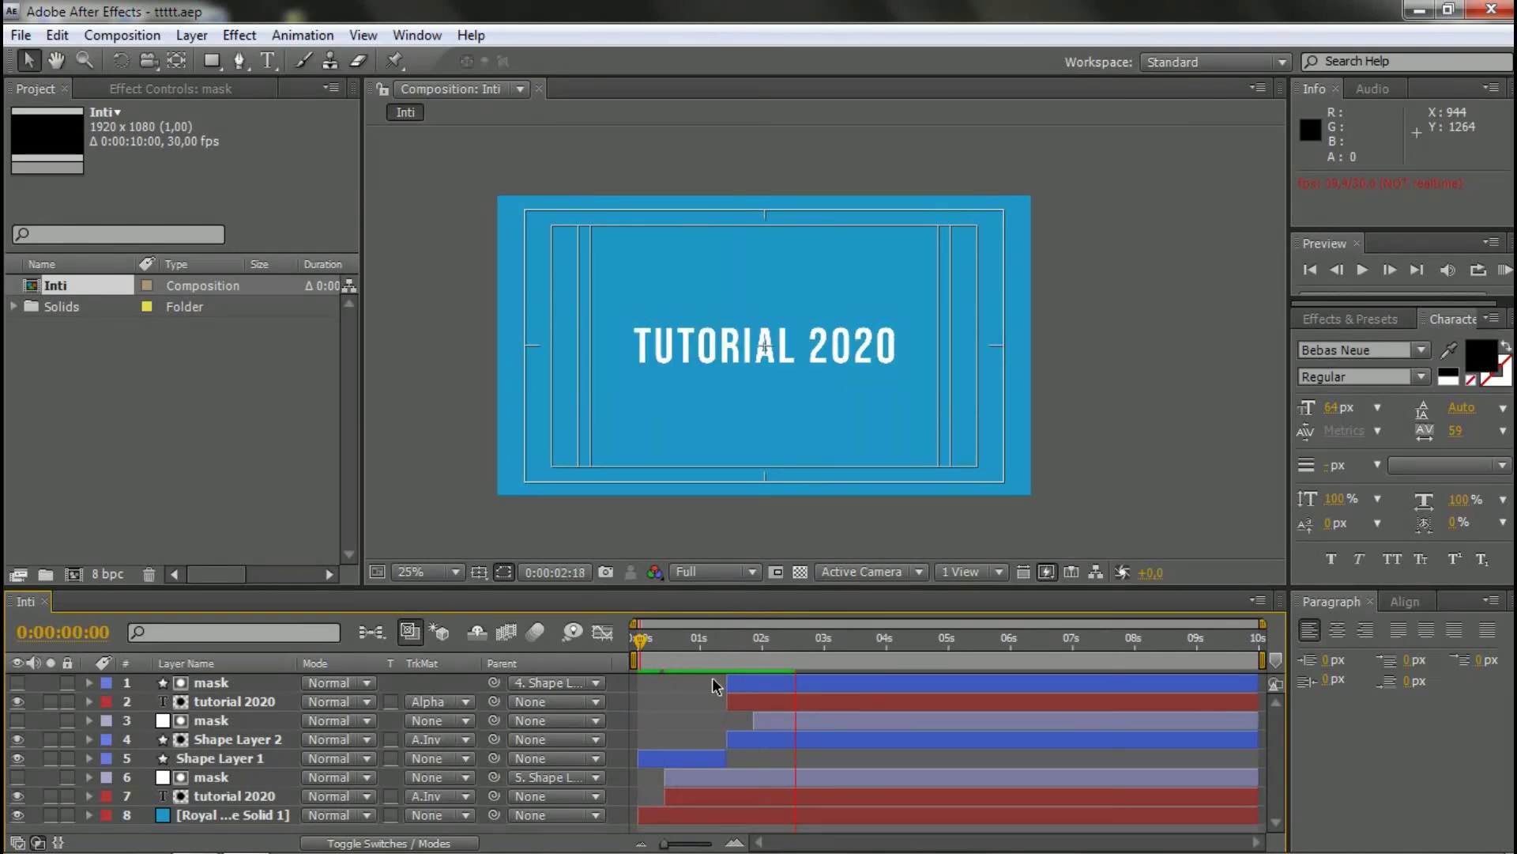
pyautogui.press('space')
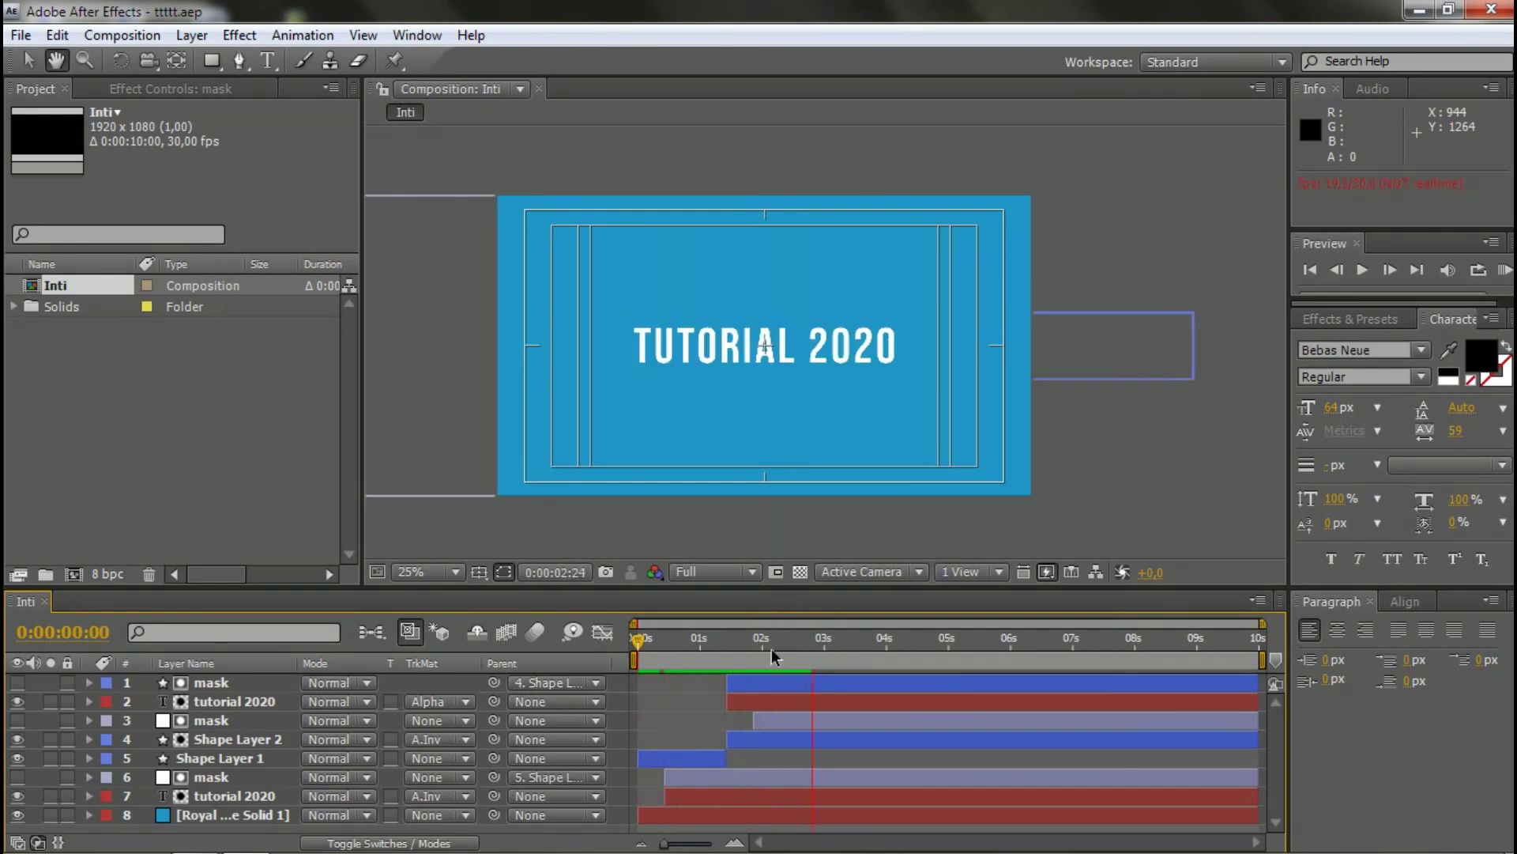
pyautogui.moveTo(771, 648); pyautogui.dragTo(701, 653)
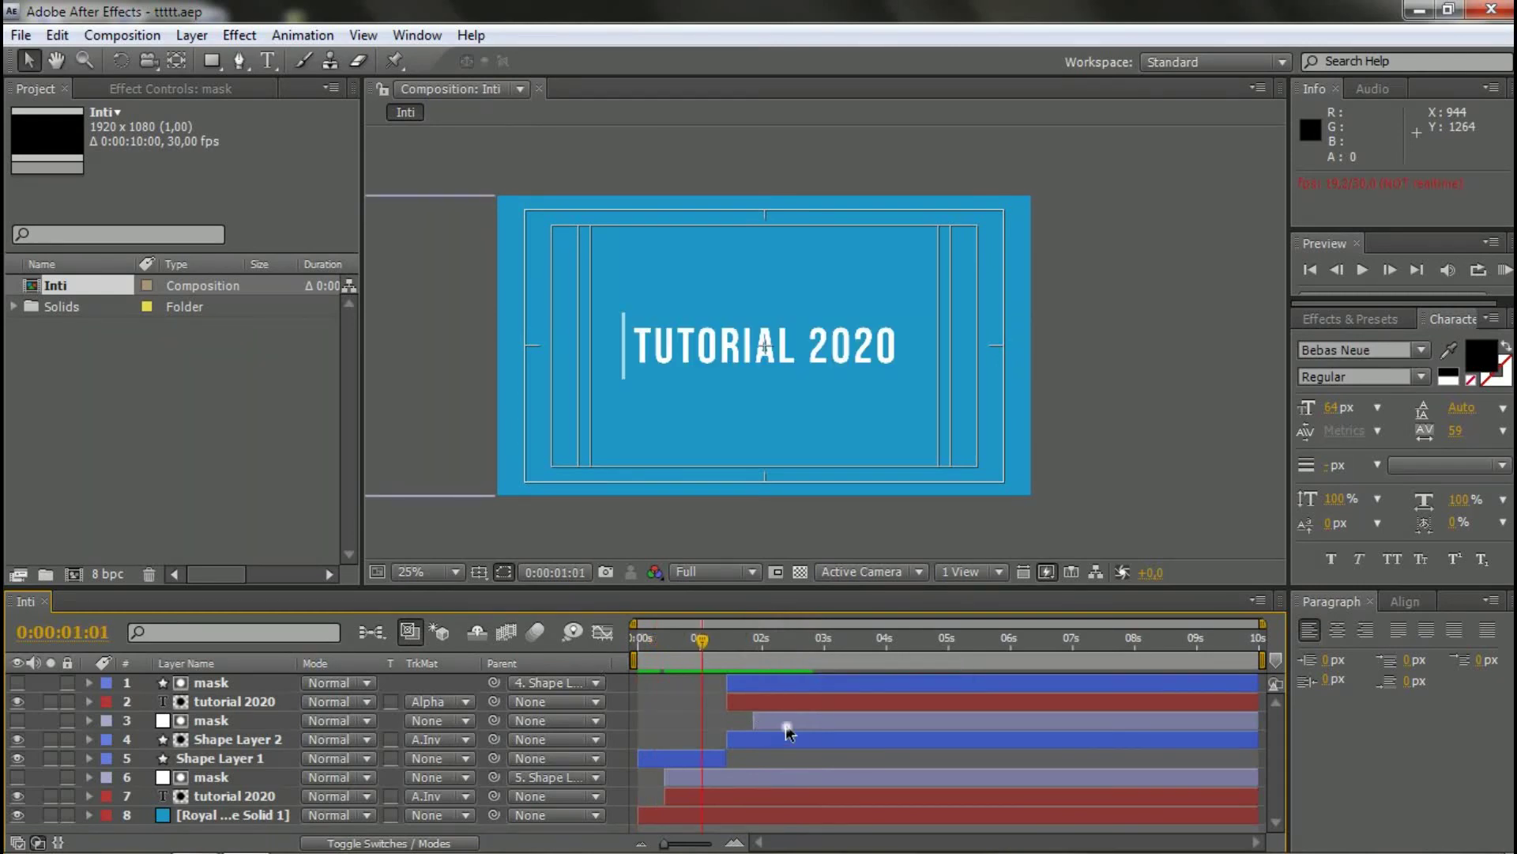
# - Hide the safe-area guides, fit the composition in the viewer and return the current time to 0:00:00:00
pyautogui.click(786, 726)
pyautogui.click(781, 737)
pyautogui.press('u')
pyautogui.press('=')
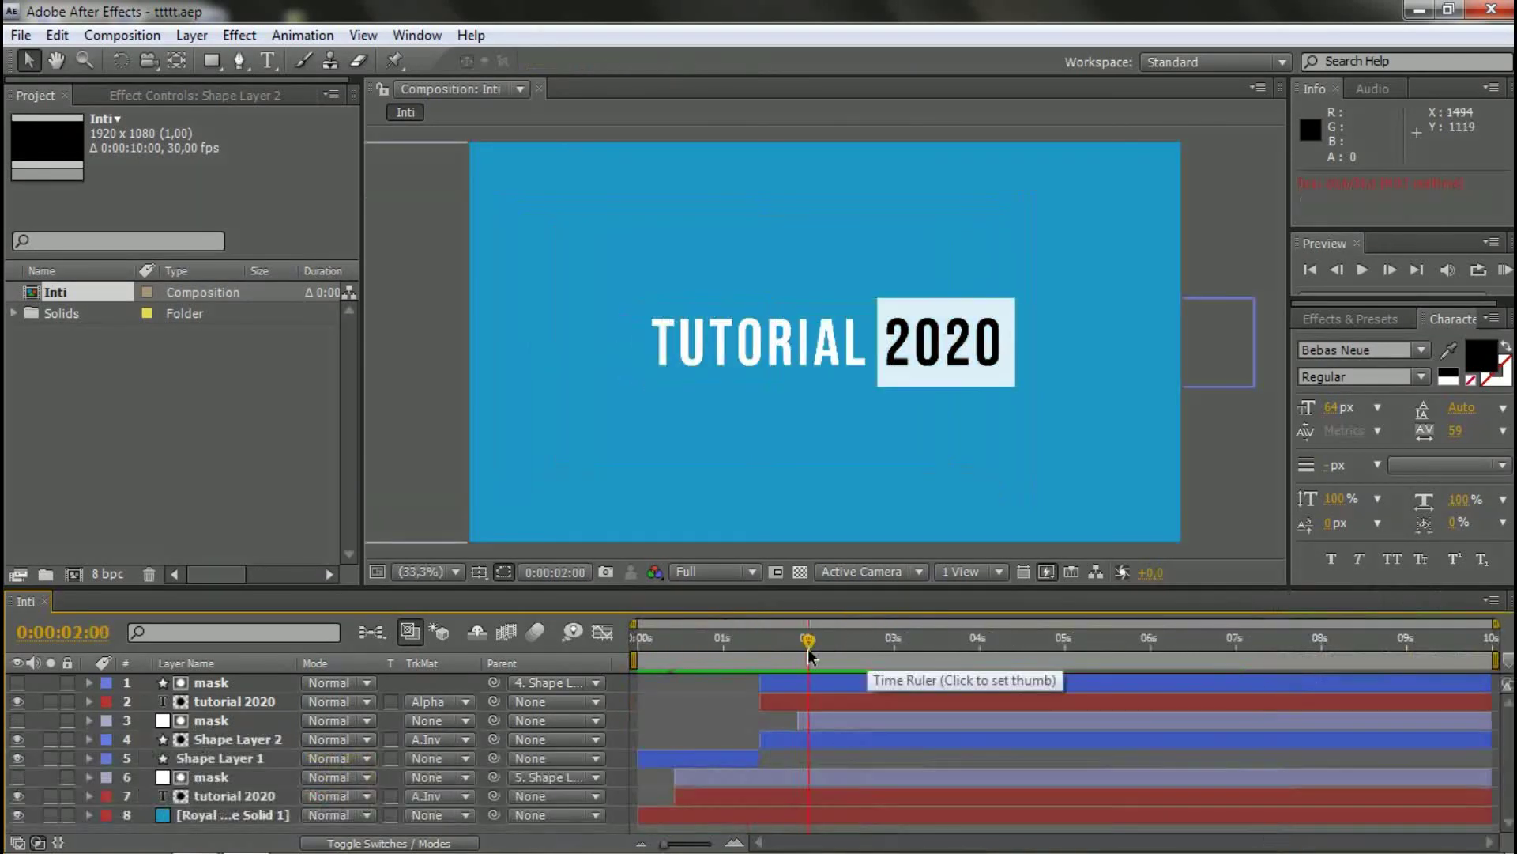
pyautogui.moveTo(804, 648); pyautogui.dragTo(542, 648)
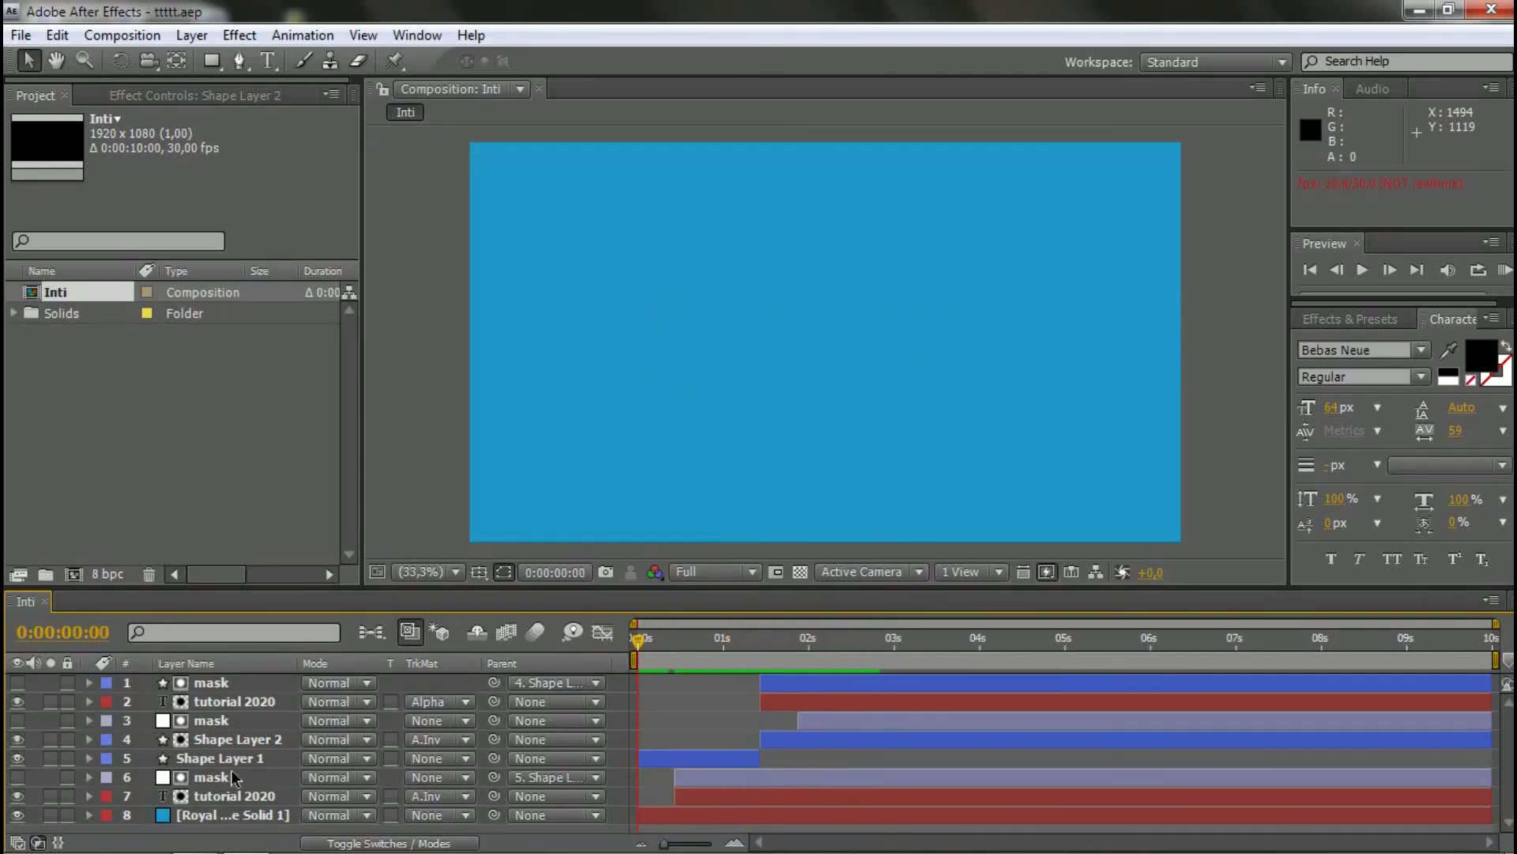
# - Enlarge the timeline area to leave room below the eight layers, and dismiss the Windows color scheme message unanswered
pyautogui.click(253, 701)
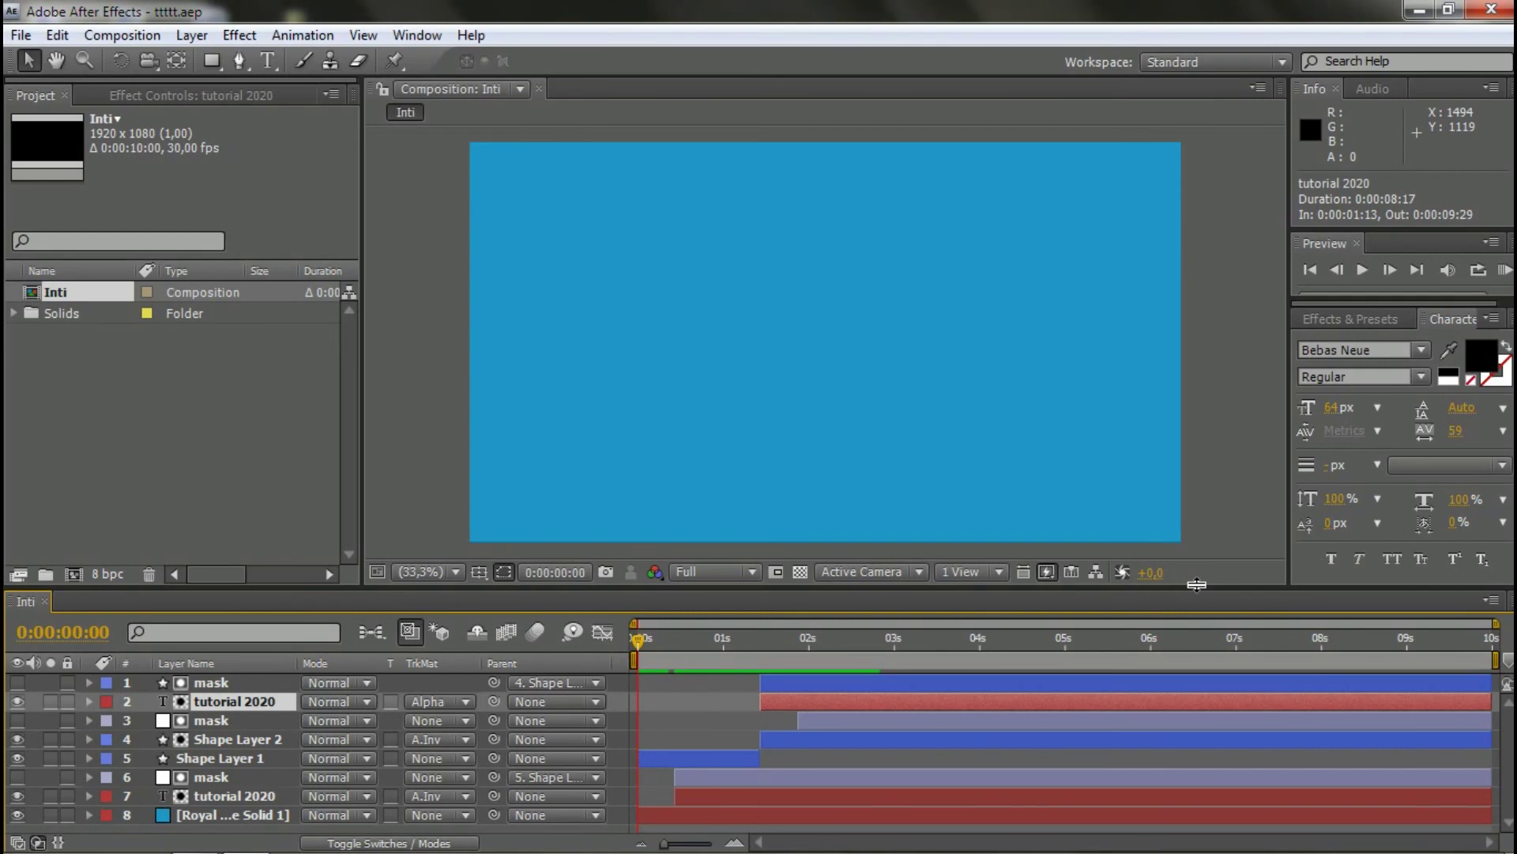
pyautogui.moveTo(1195, 587); pyautogui.dragTo(1193, 565)
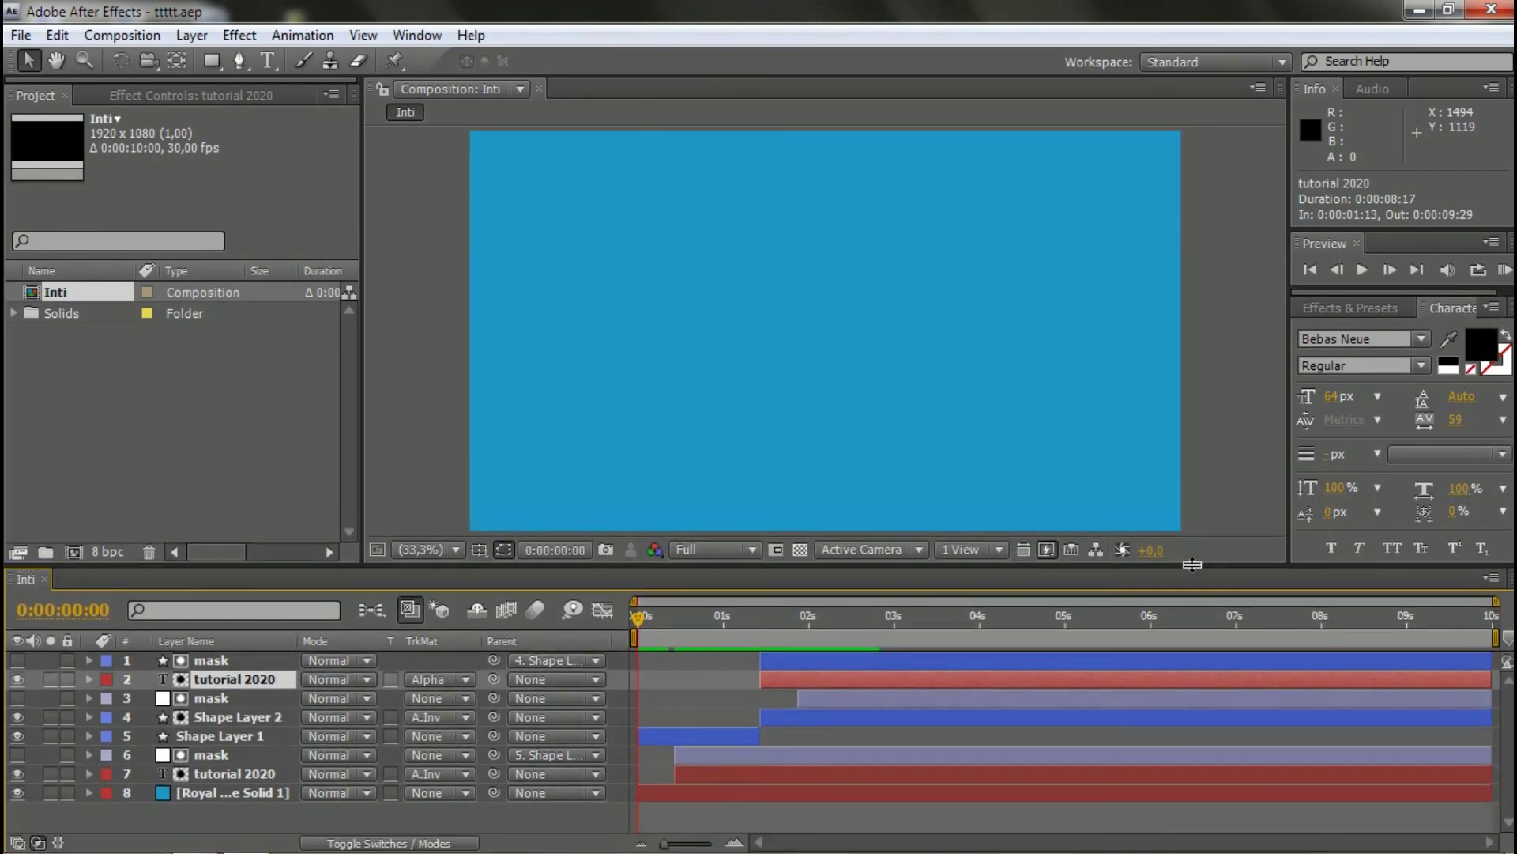
pyautogui.click(601, 824)
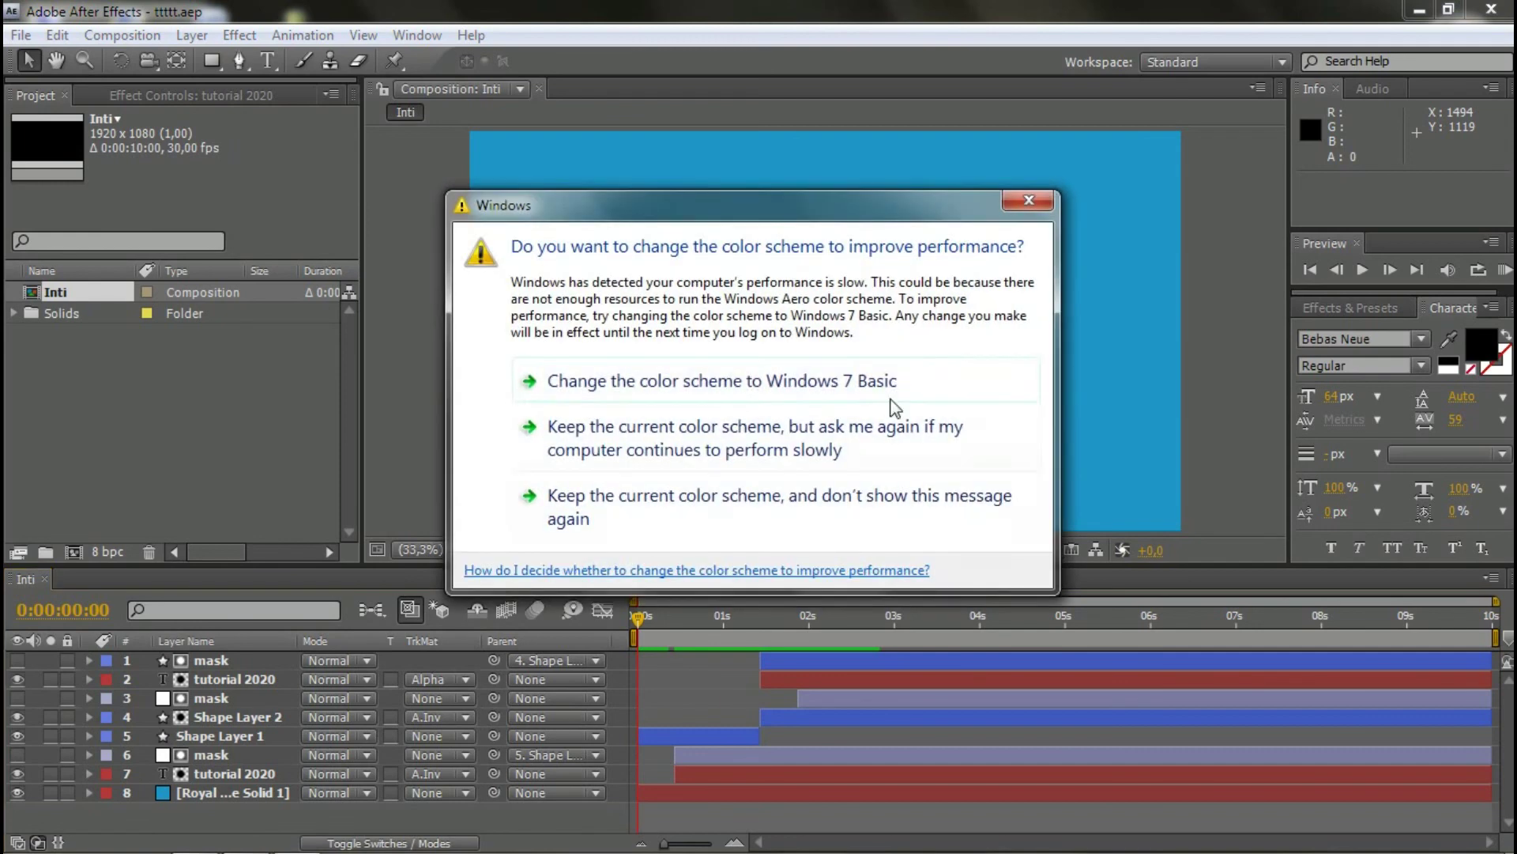
pyautogui.click(1021, 204)
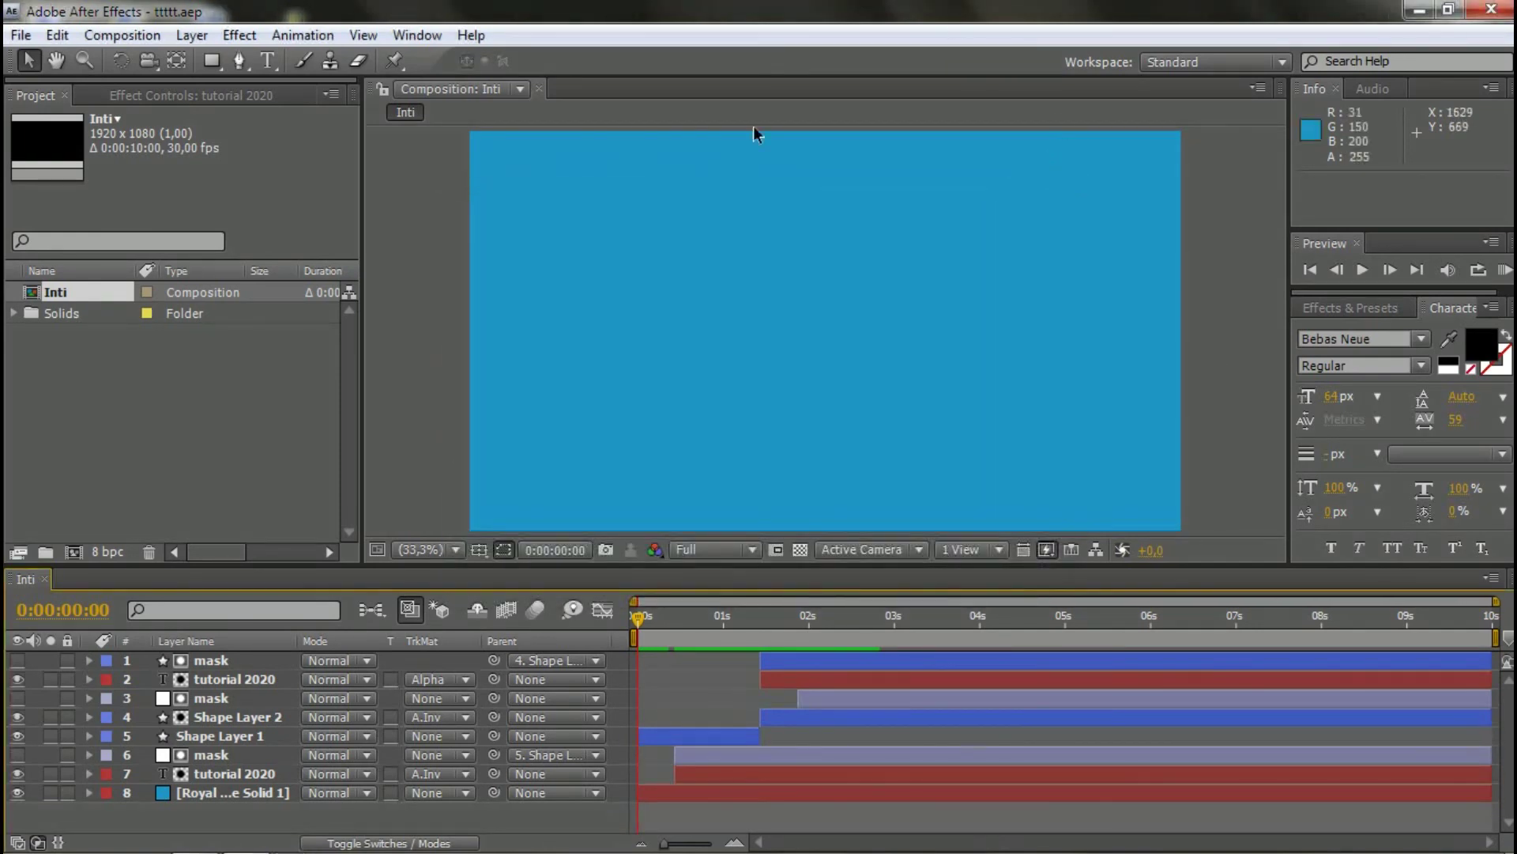